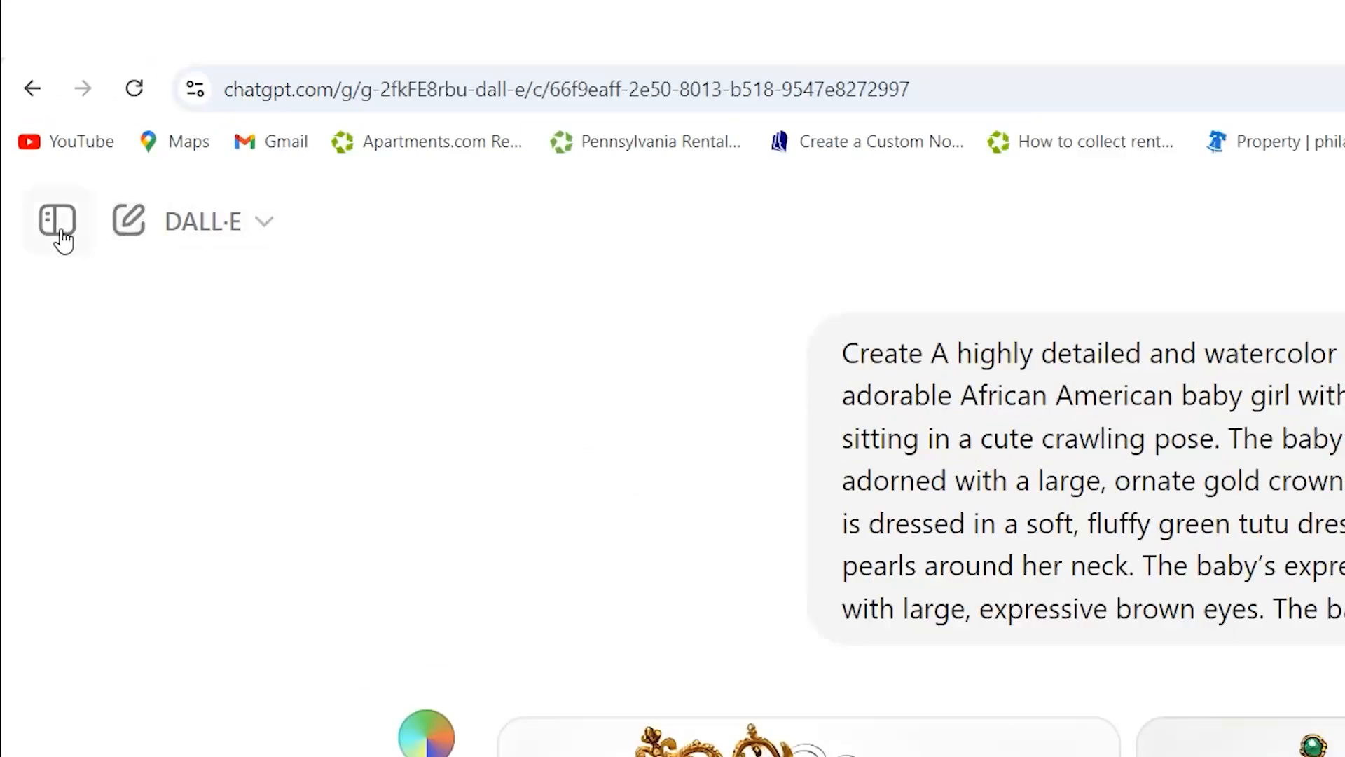
- Examine the DALL·E entry in the chat sidebar, the watercolor baby girl prompt and the two illustrations generated from it
{"action": "left_click", "coordinate": [35, 138]}
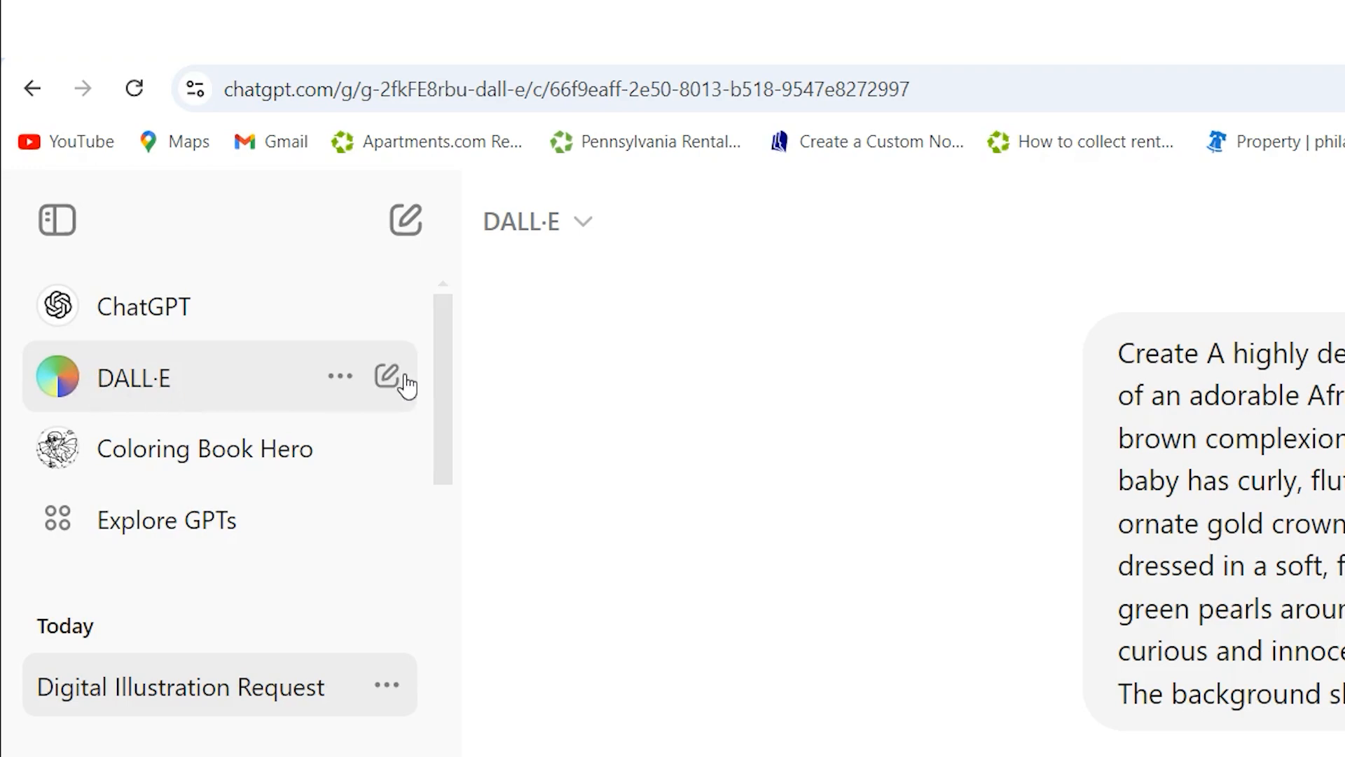
{"action": "left_click", "coordinate": [52, 224]}
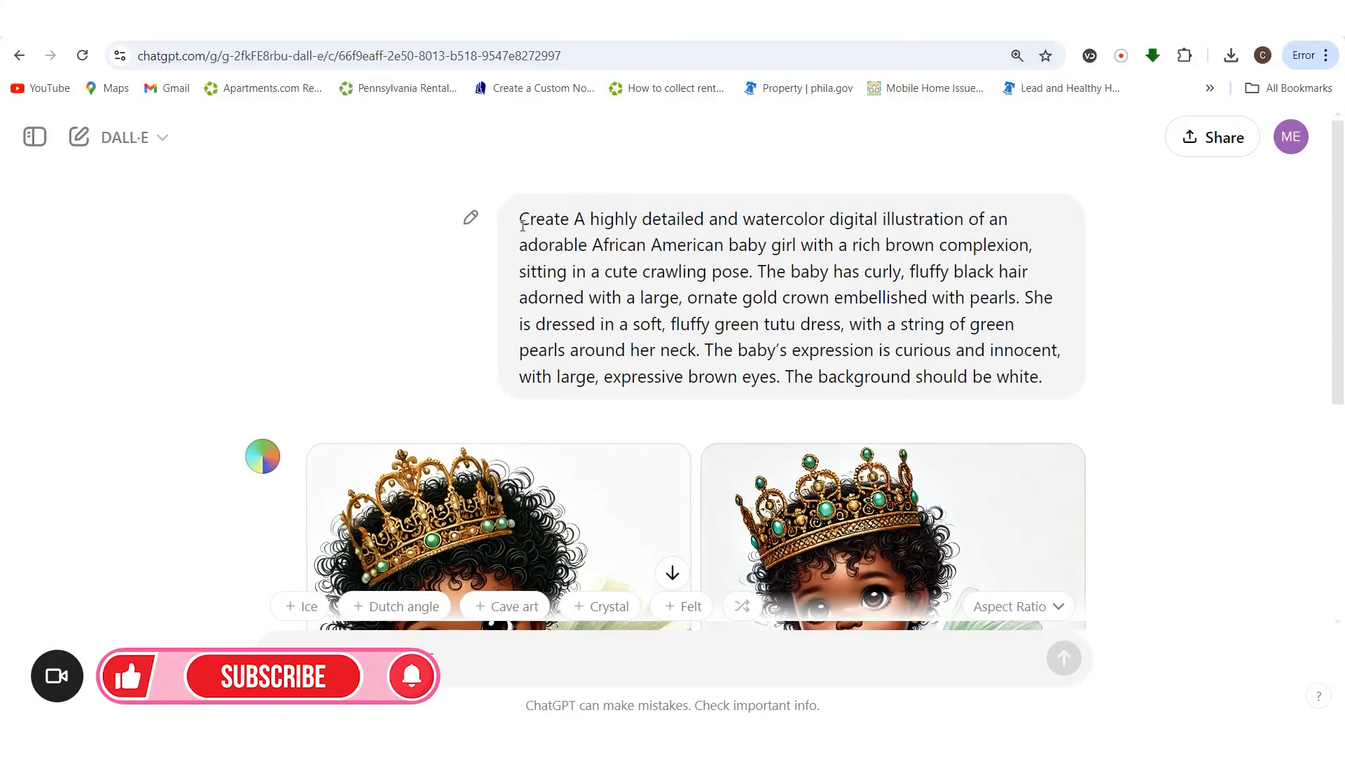
{"action": "left_click_drag", "start_coordinate": [519, 219], "coordinate": [1053, 390]}
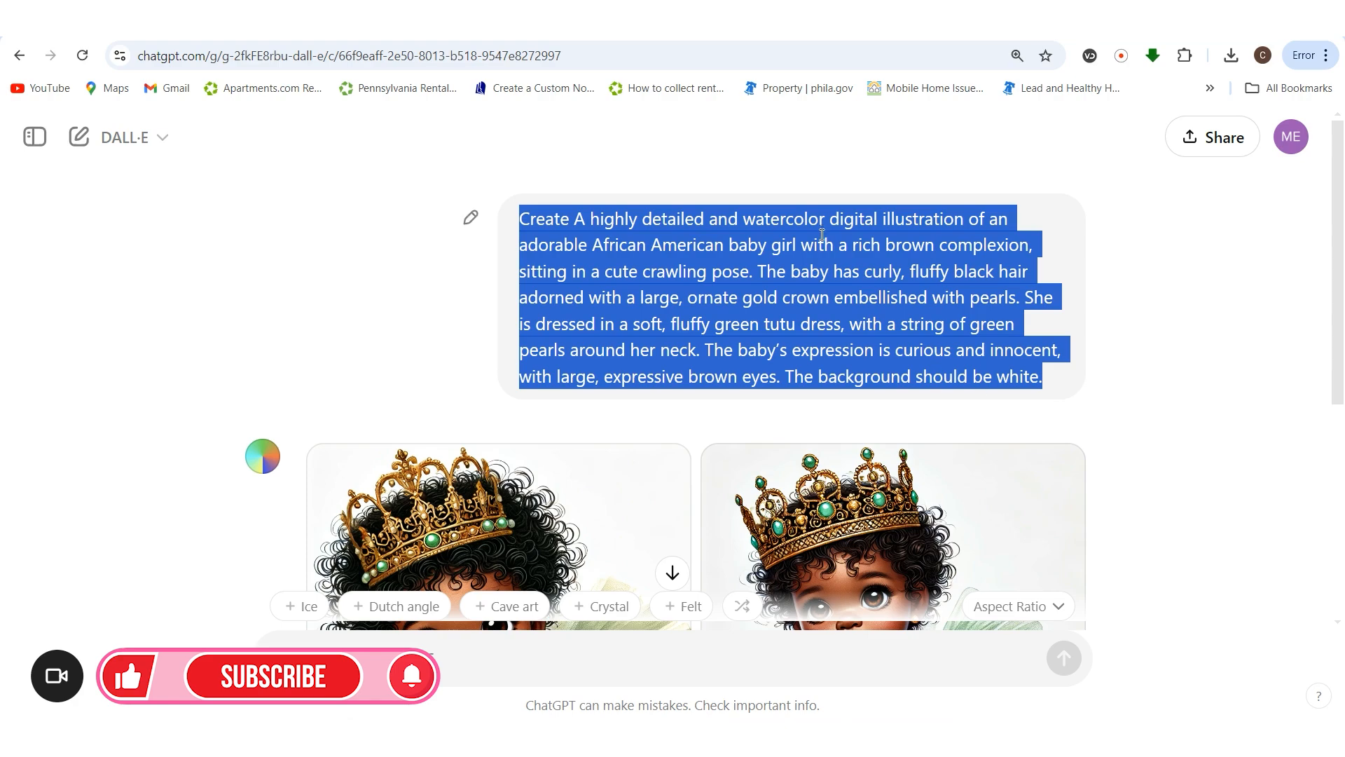
{"action": "left_click", "coordinate": [1114, 417]}
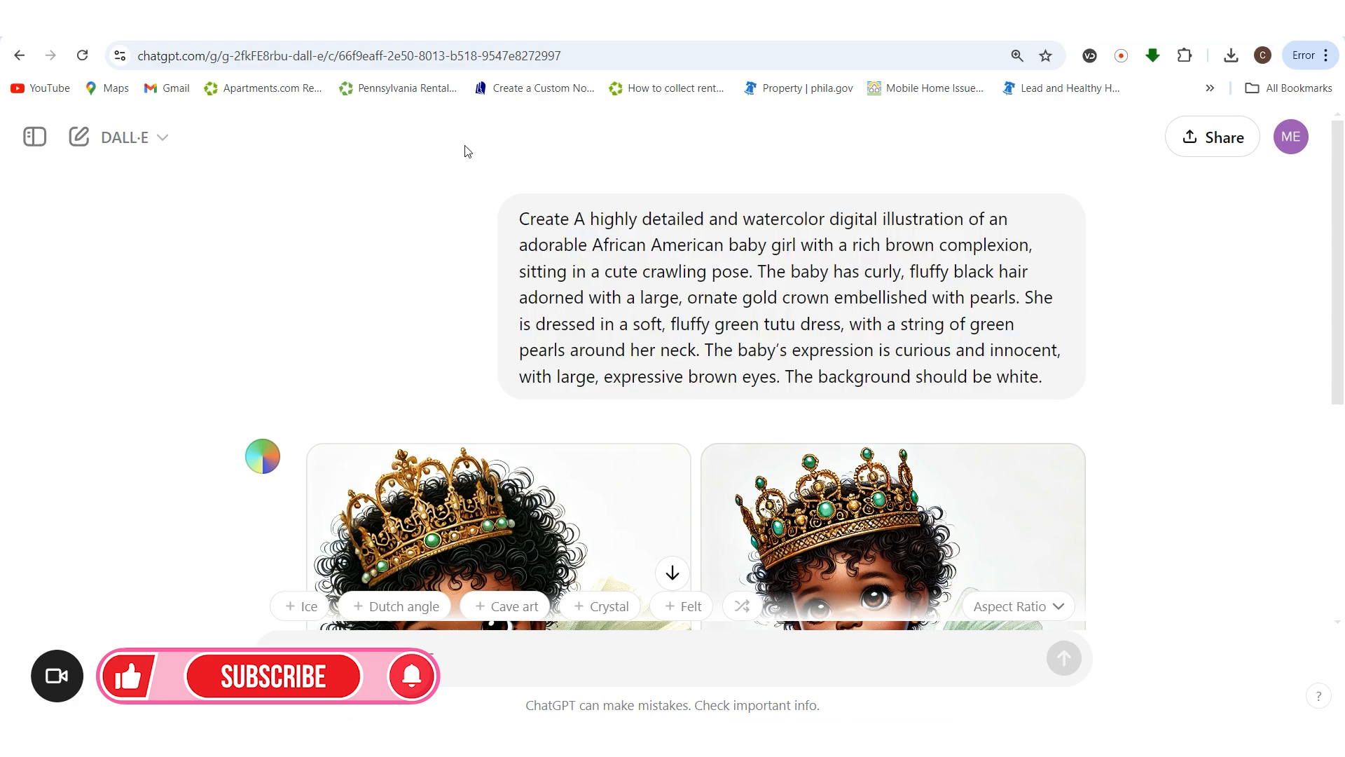
{"action": "scroll", "coordinate": [646, 447], "scroll_direction": "down", "scroll_amount": 1}
{"action": "scroll", "coordinate": [646, 447], "scroll_direction": "down", "scroll_amount": 3}
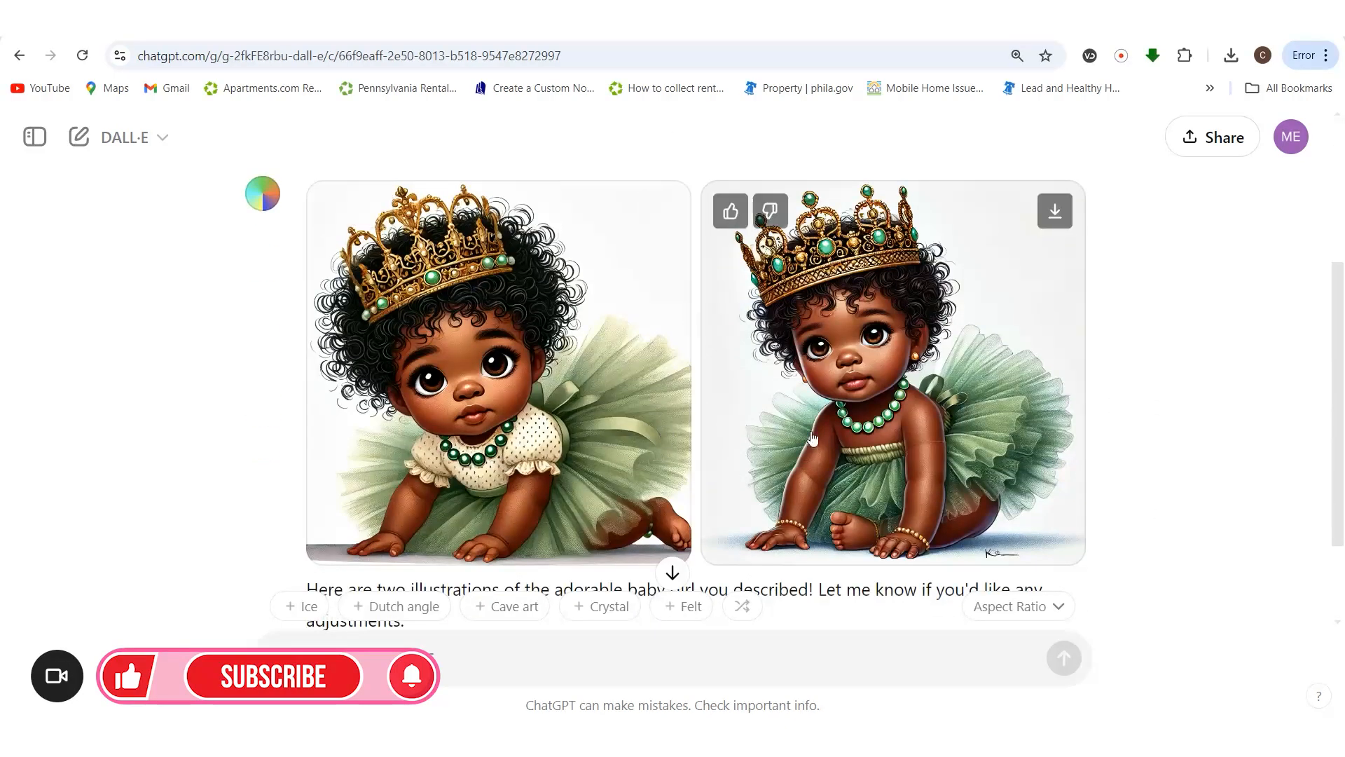
{"action": "scroll", "coordinate": [792, 410], "scroll_direction": "up", "scroll_amount": 5}
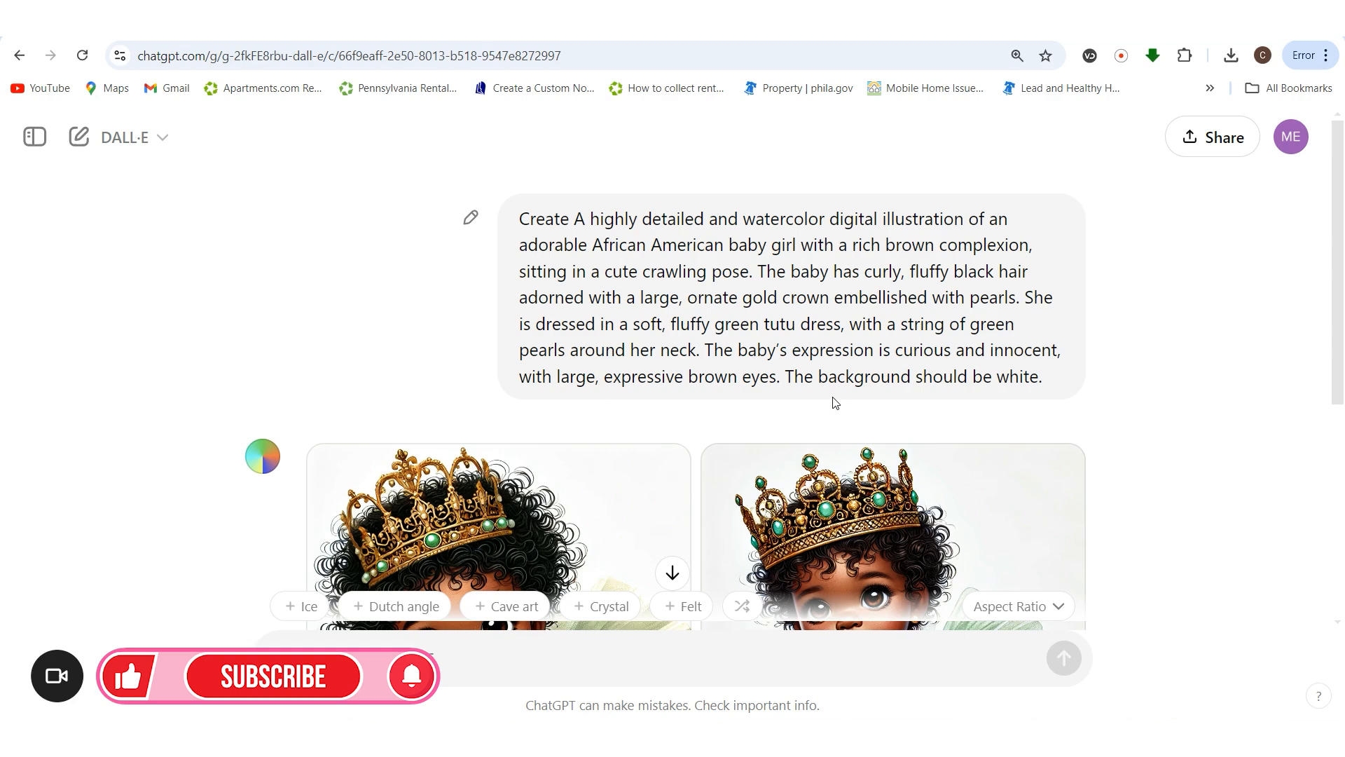
{"action": "scroll", "coordinate": [632, 531], "scroll_direction": "down", "scroll_amount": 4}
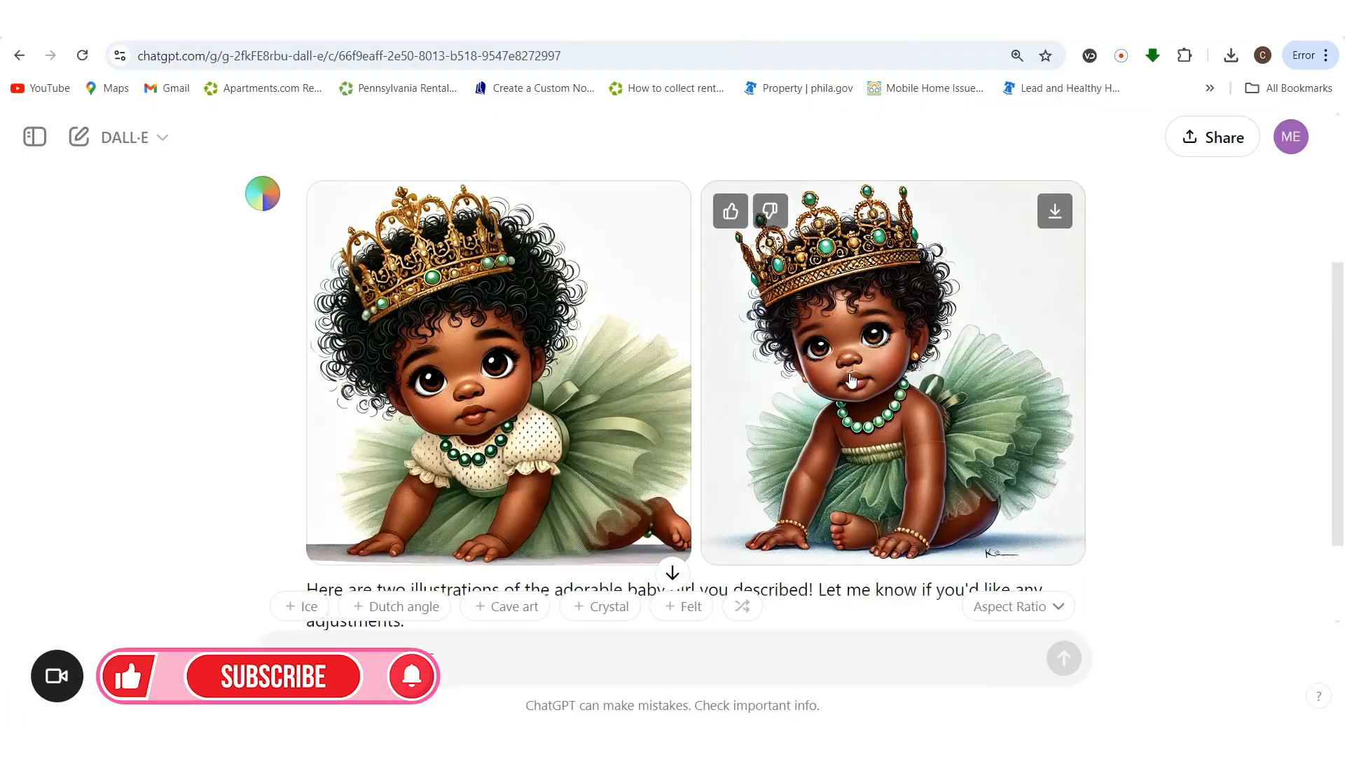
{"action": "scroll", "coordinate": [813, 506], "scroll_direction": "up", "scroll_amount": 4}
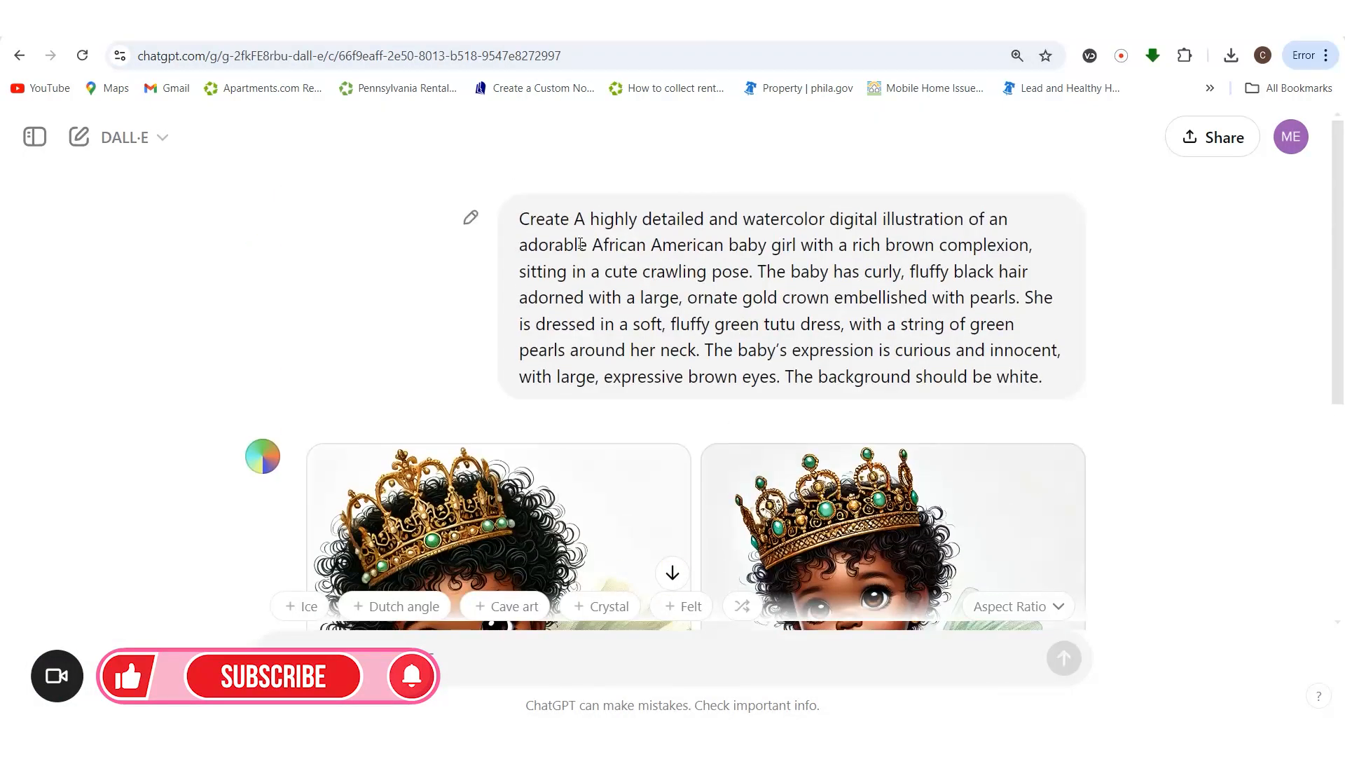
- Copy the full text of the watercolor baby girl prompt from the chat message
{"action": "left_click_drag", "start_coordinate": [524, 212], "coordinate": [1056, 392]}
{"action": "key", "text": "ctrl+c"}
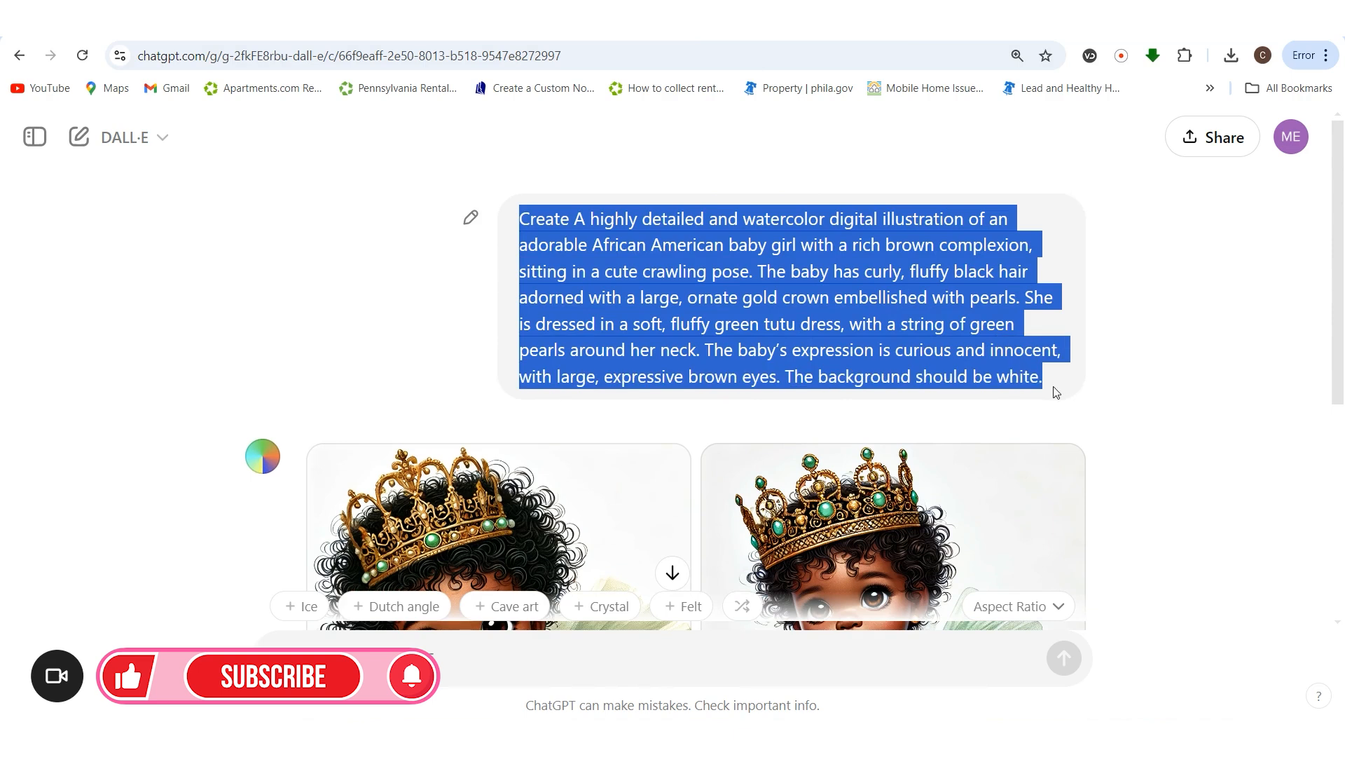
{"action": "right_click", "coordinate": [834, 325]}
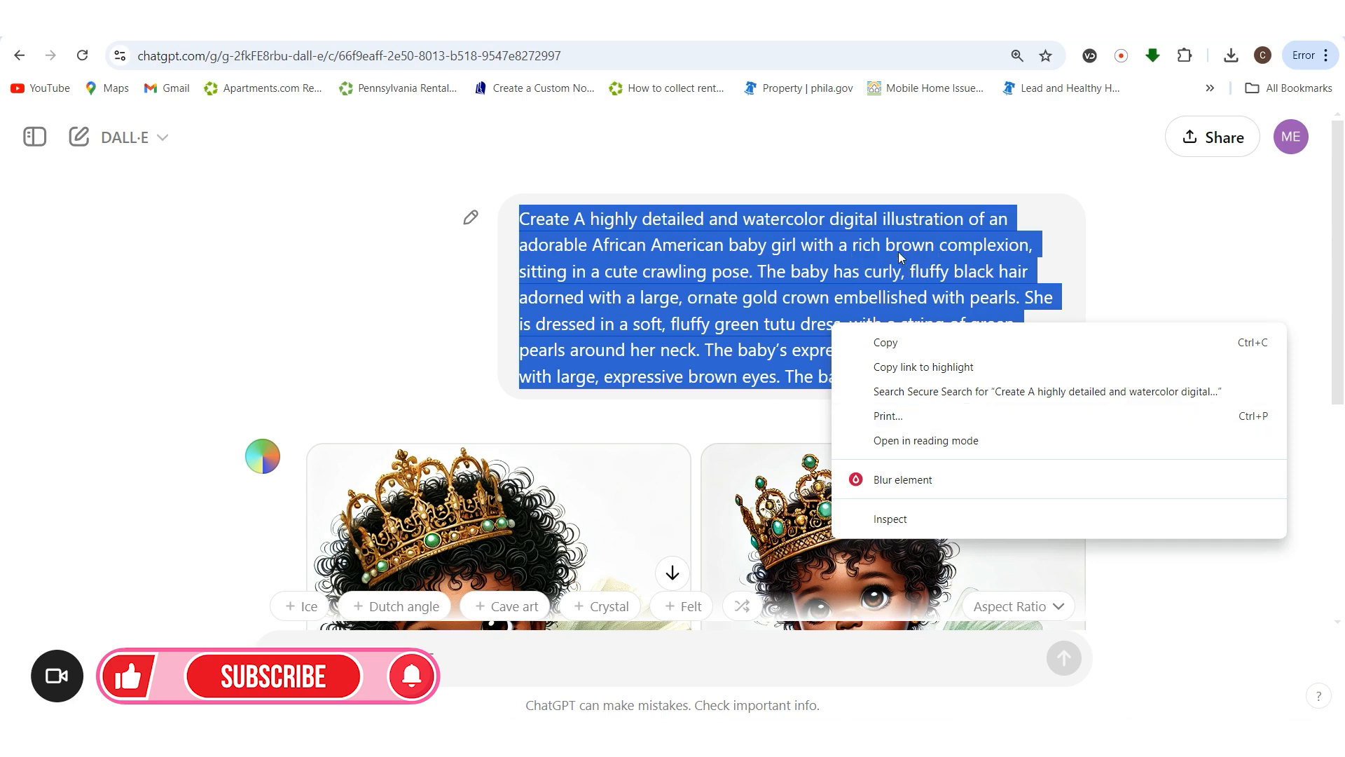
{"action": "left_click", "coordinate": [1128, 265]}
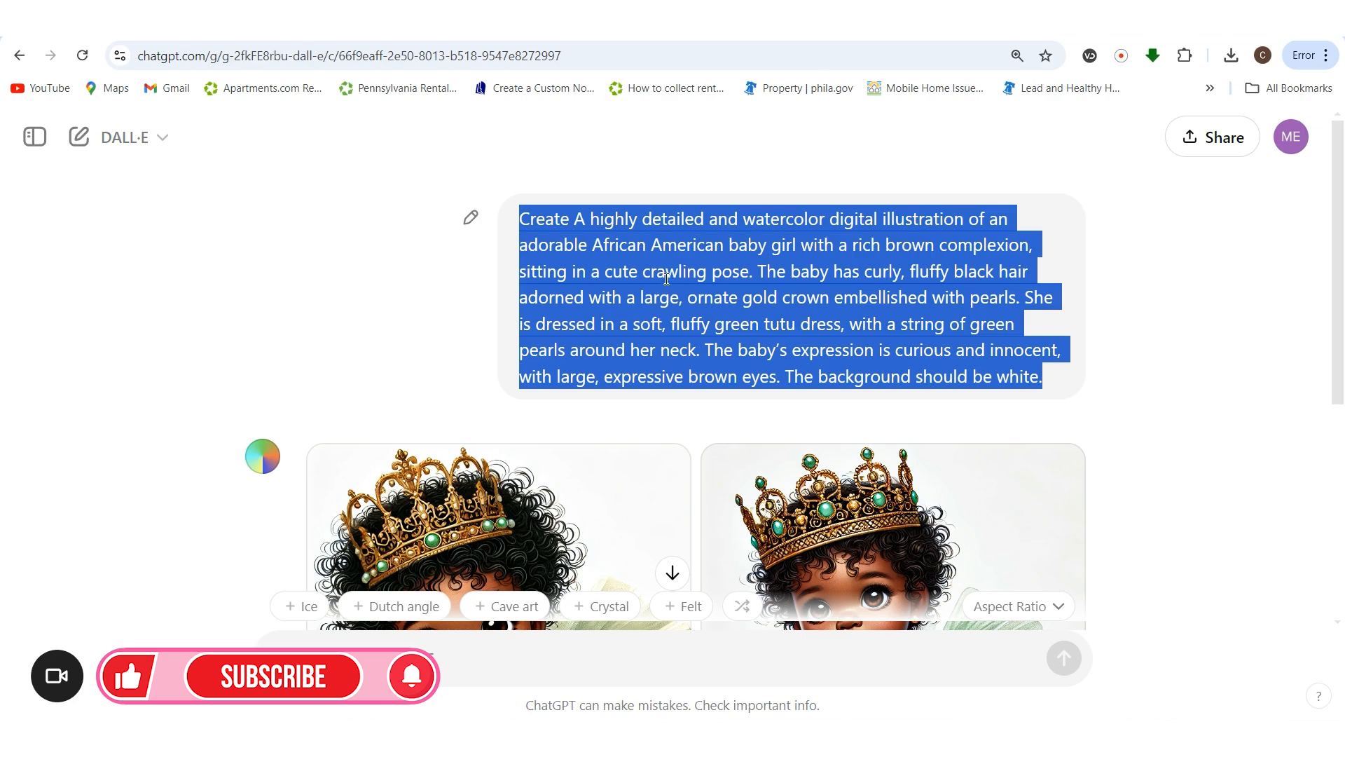
{"action": "right_click", "coordinate": [770, 302]}
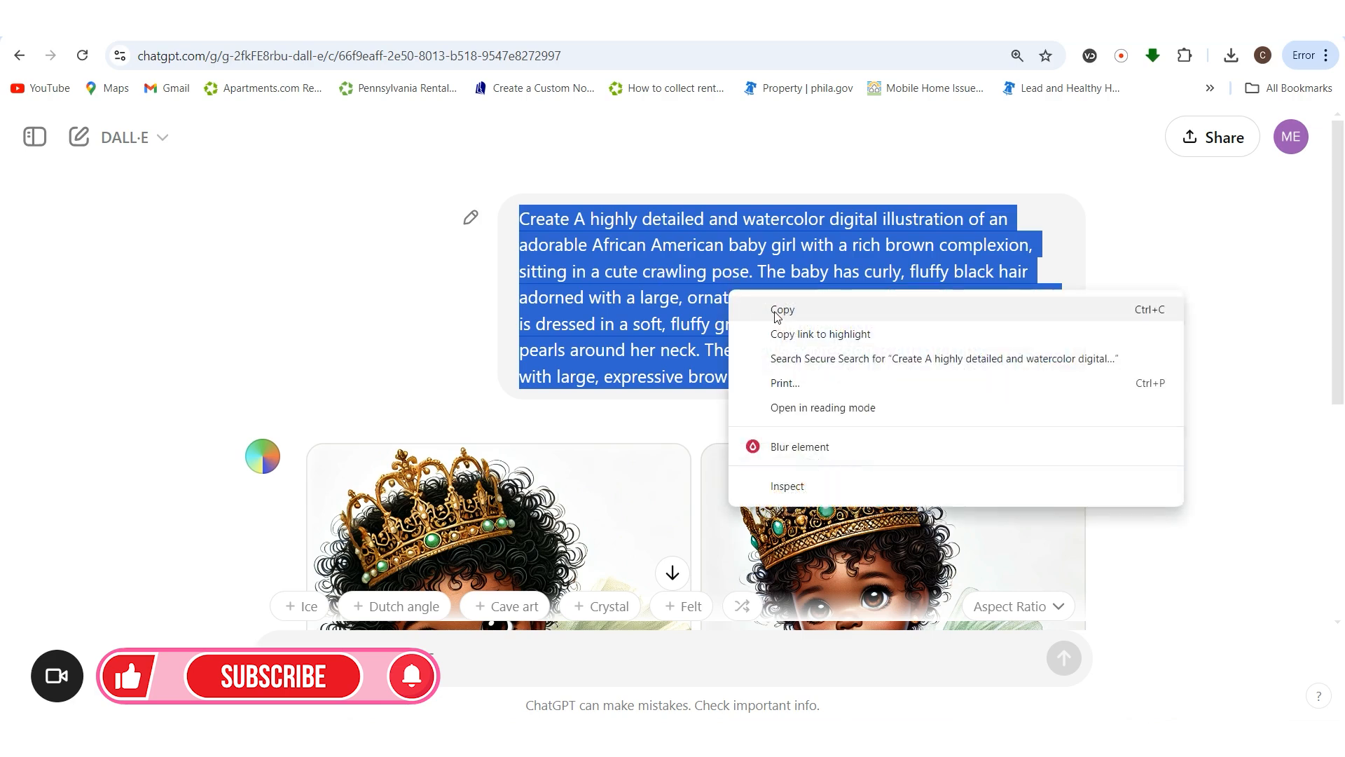
{"action": "left_click", "coordinate": [776, 311]}
{"action": "left_click", "coordinate": [1297, 560]}
- Paste the copied prompt into the DALL·E message field and submit it to generate new illustrations
{"action": "scroll", "coordinate": [1121, 596], "scroll_direction": "down", "scroll_amount": 3}
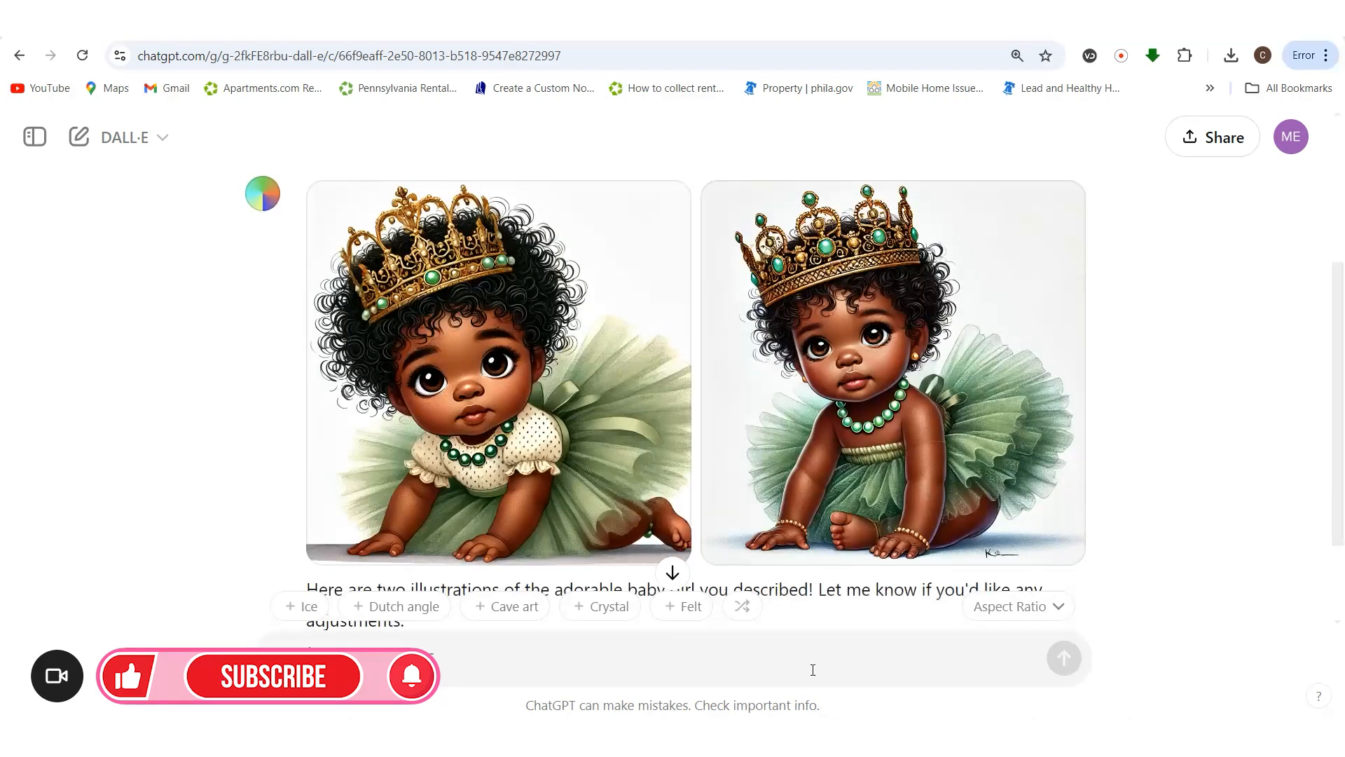
{"action": "right_click", "coordinate": [684, 645]}
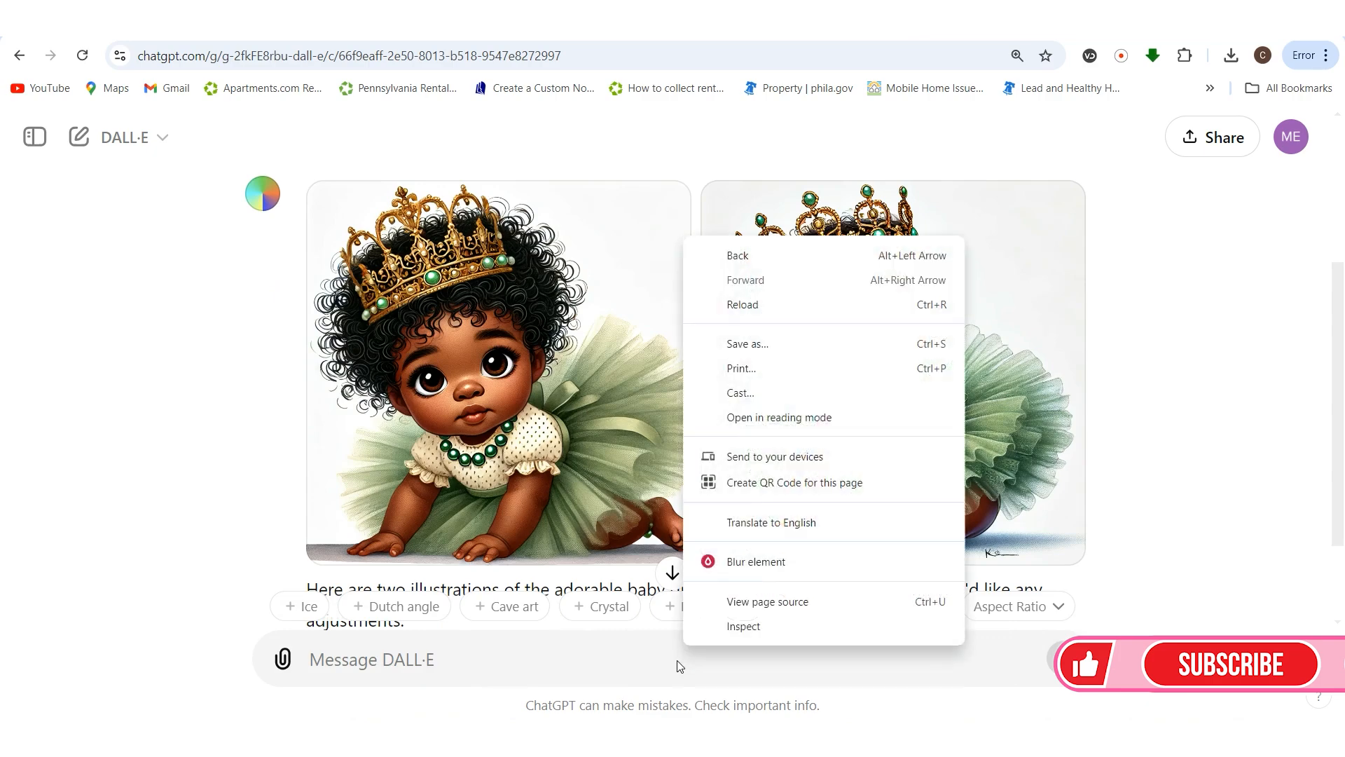
{"action": "left_click", "coordinate": [651, 662]}
{"action": "right_click", "coordinate": [646, 659]}
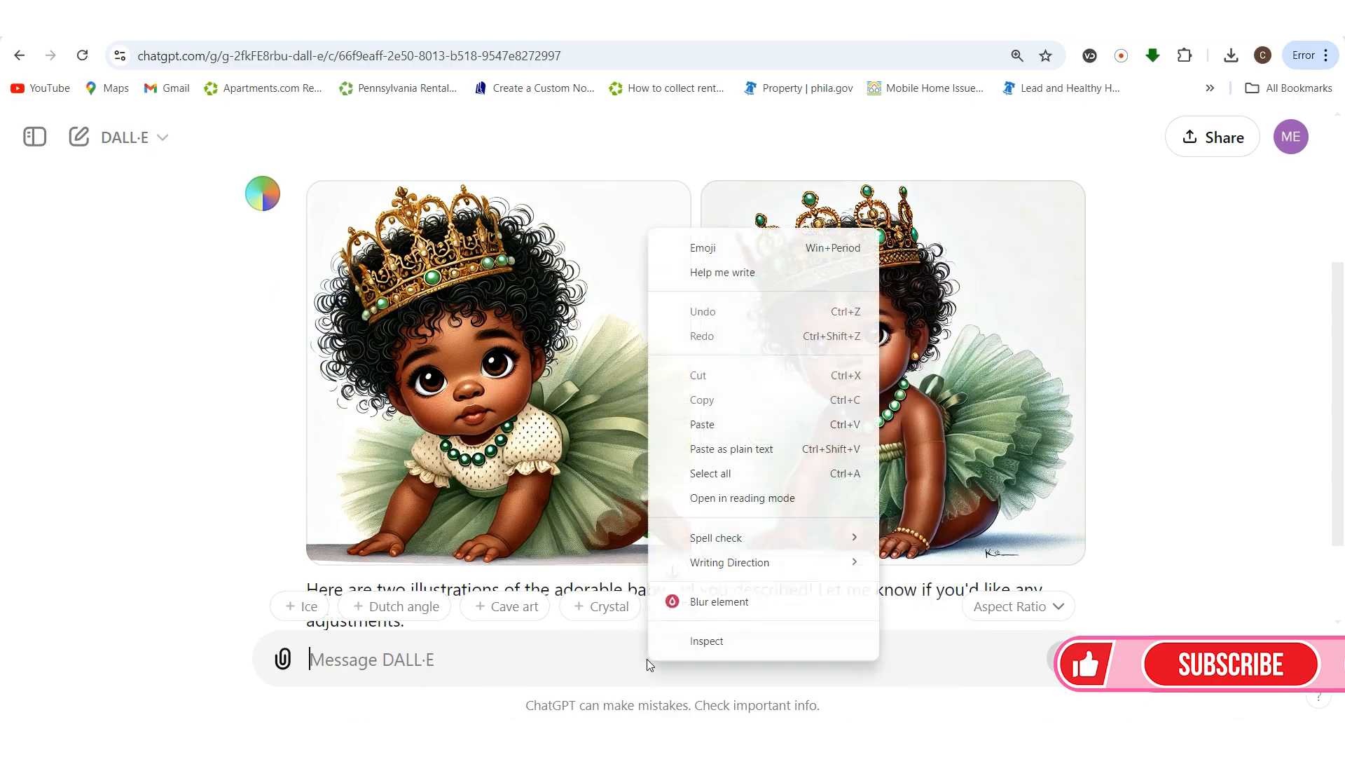
{"action": "left_click", "coordinate": [715, 428]}
{"action": "key", "text": "Return"}
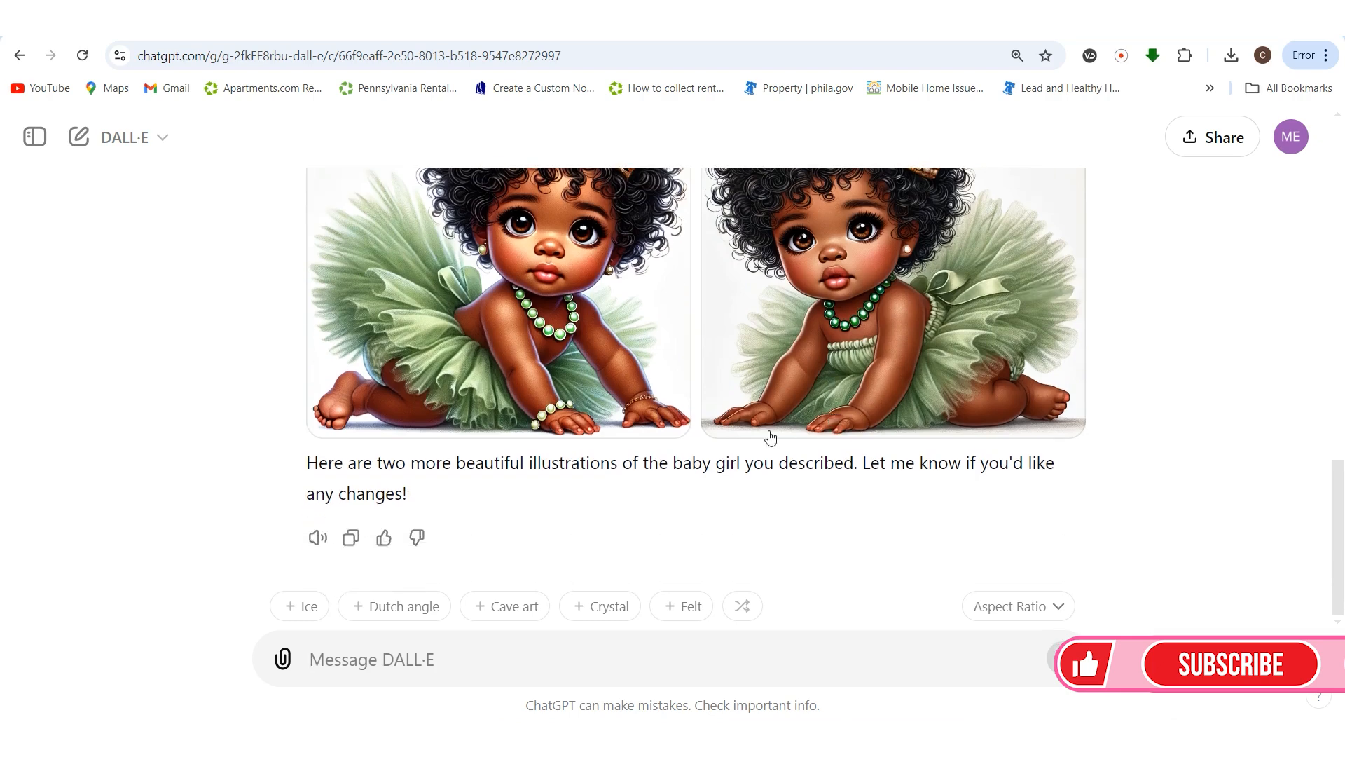
- Download the first of the newly generated baby girl illustrations and dismiss the McAfee download notice
{"action": "scroll", "coordinate": [770, 437], "scroll_direction": "up", "scroll_amount": 3}
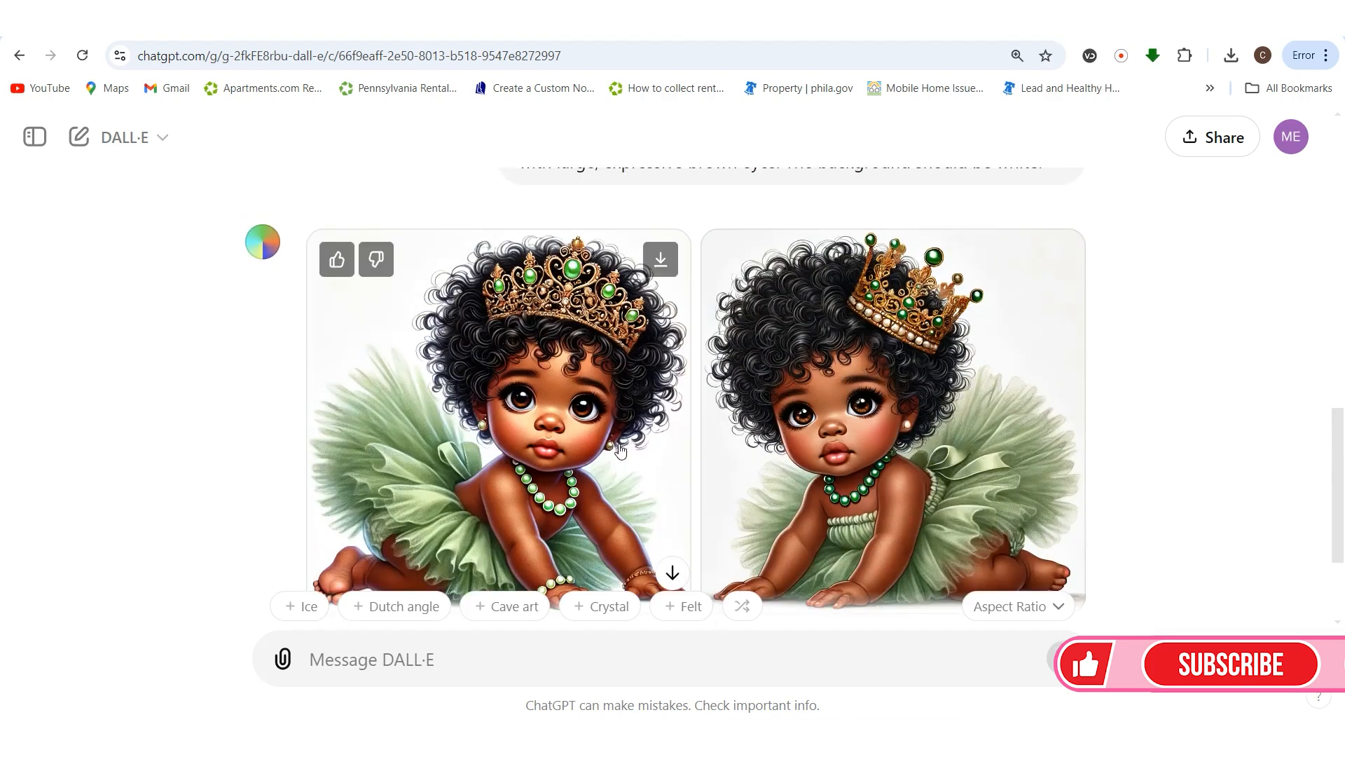
{"action": "left_click", "coordinate": [660, 264]}
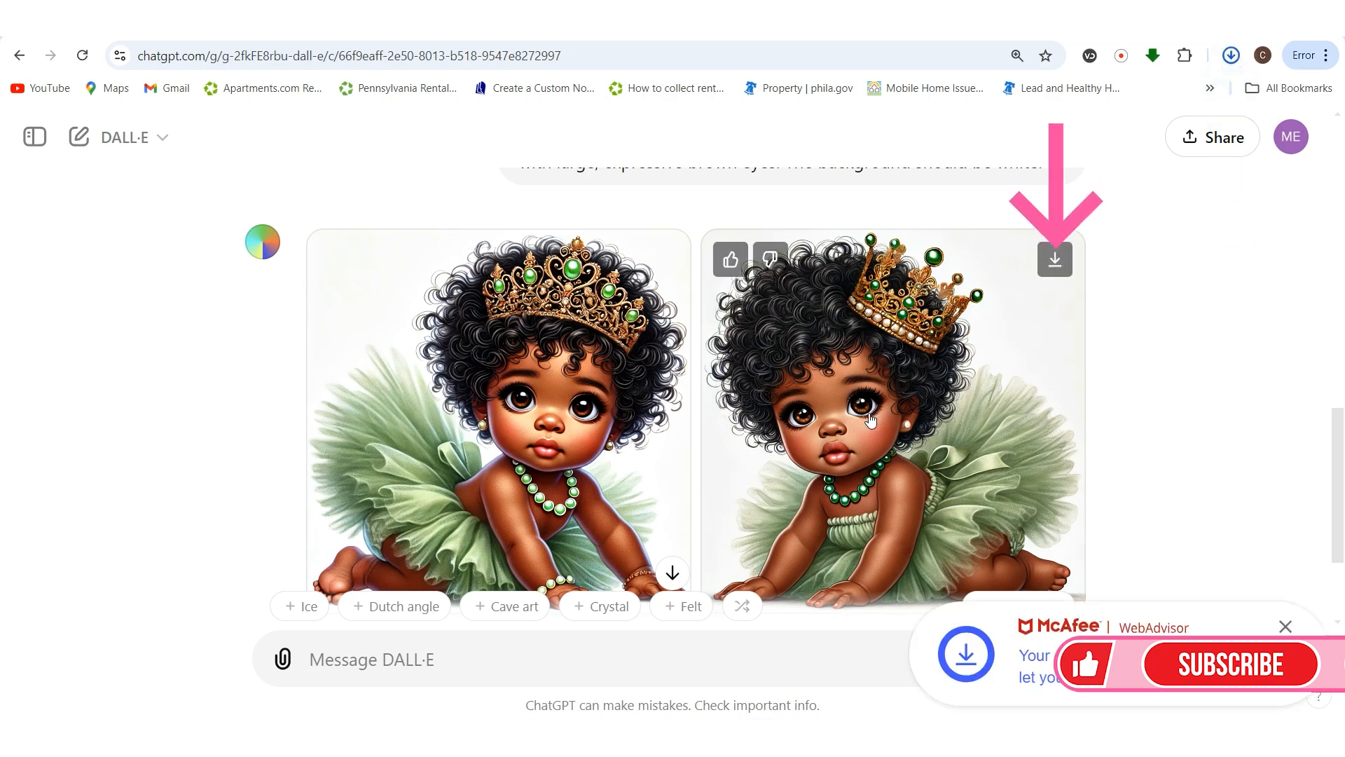
{"action": "left_click", "coordinate": [1285, 385]}
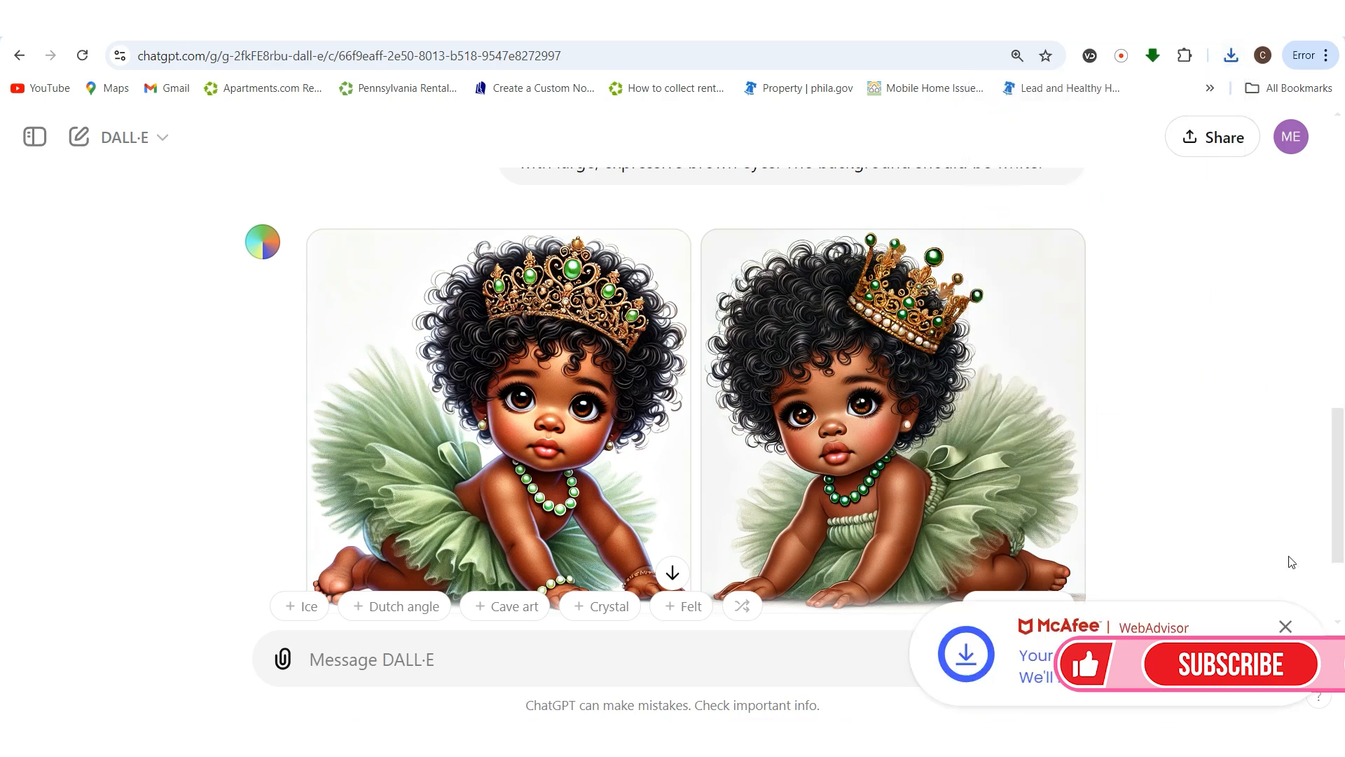
{"action": "left_click", "coordinate": [1284, 625]}
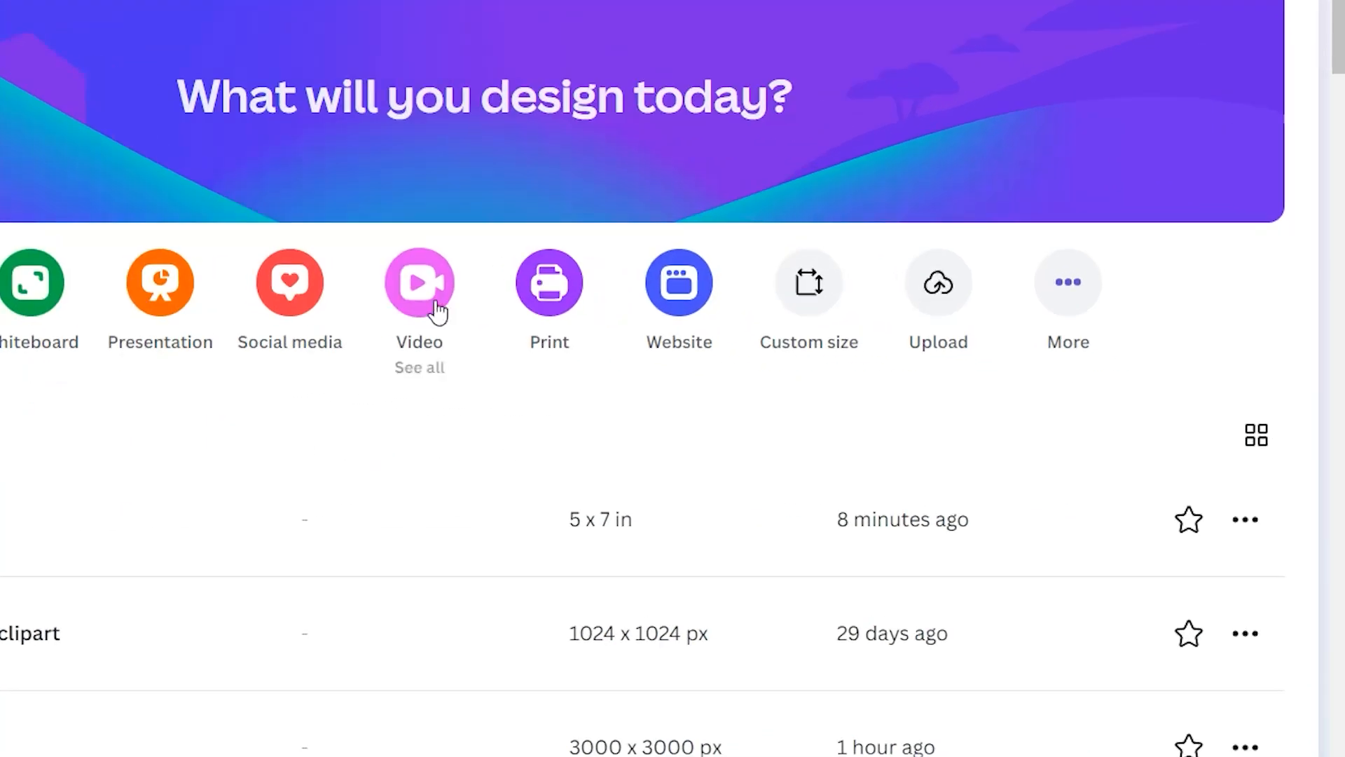
- In Canva, enter a custom design size of 5 × 7 in and close the dialog without creating the design
{"action": "left_click", "coordinate": [810, 283]}
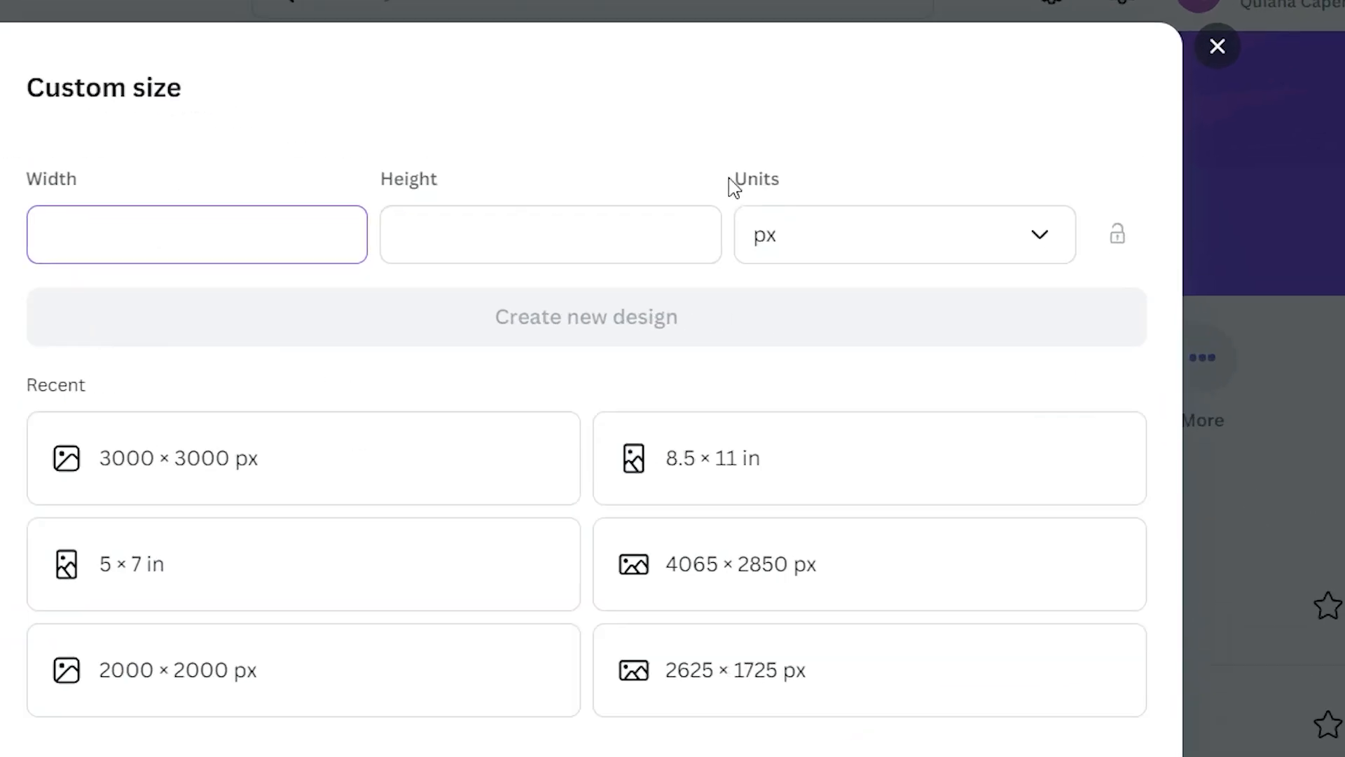
{"action": "left_click", "coordinate": [778, 183]}
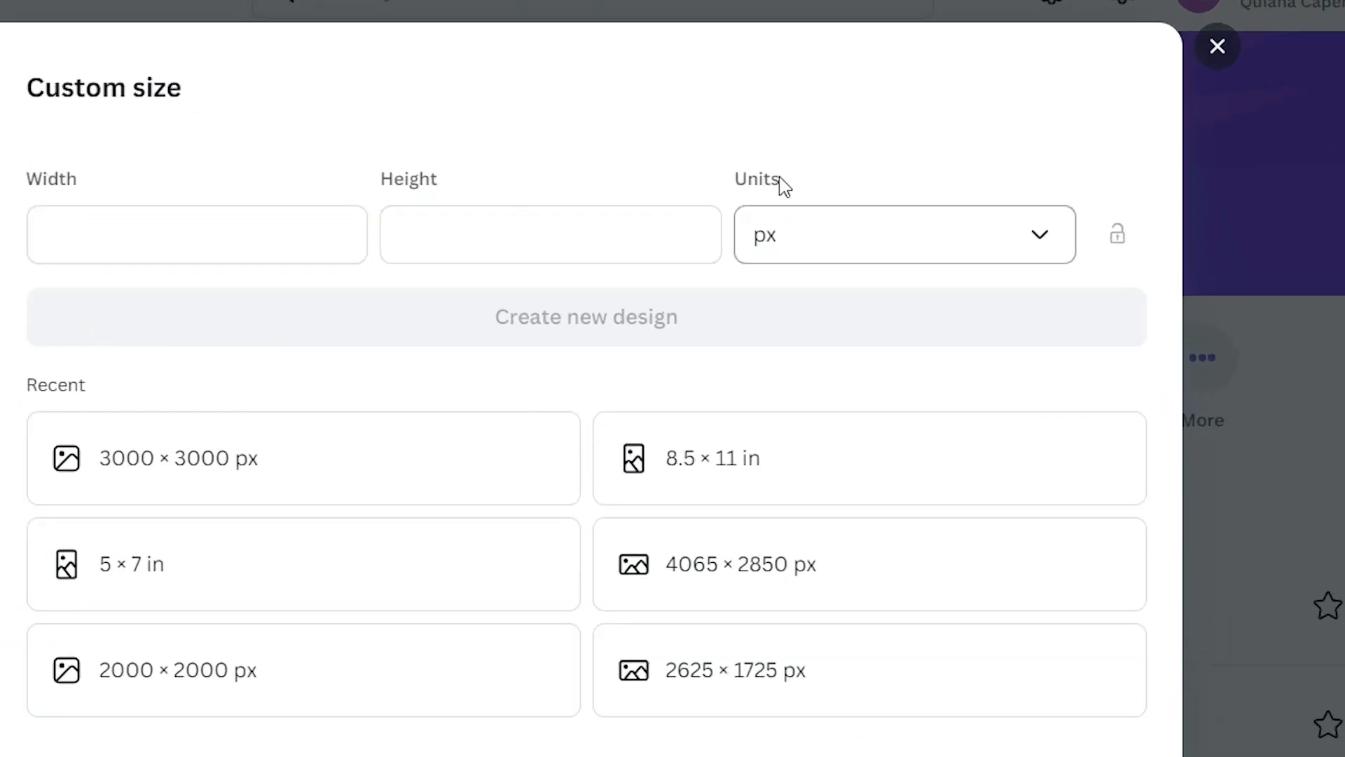
{"action": "left_click", "coordinate": [889, 259]}
{"action": "left_click", "coordinate": [869, 401]}
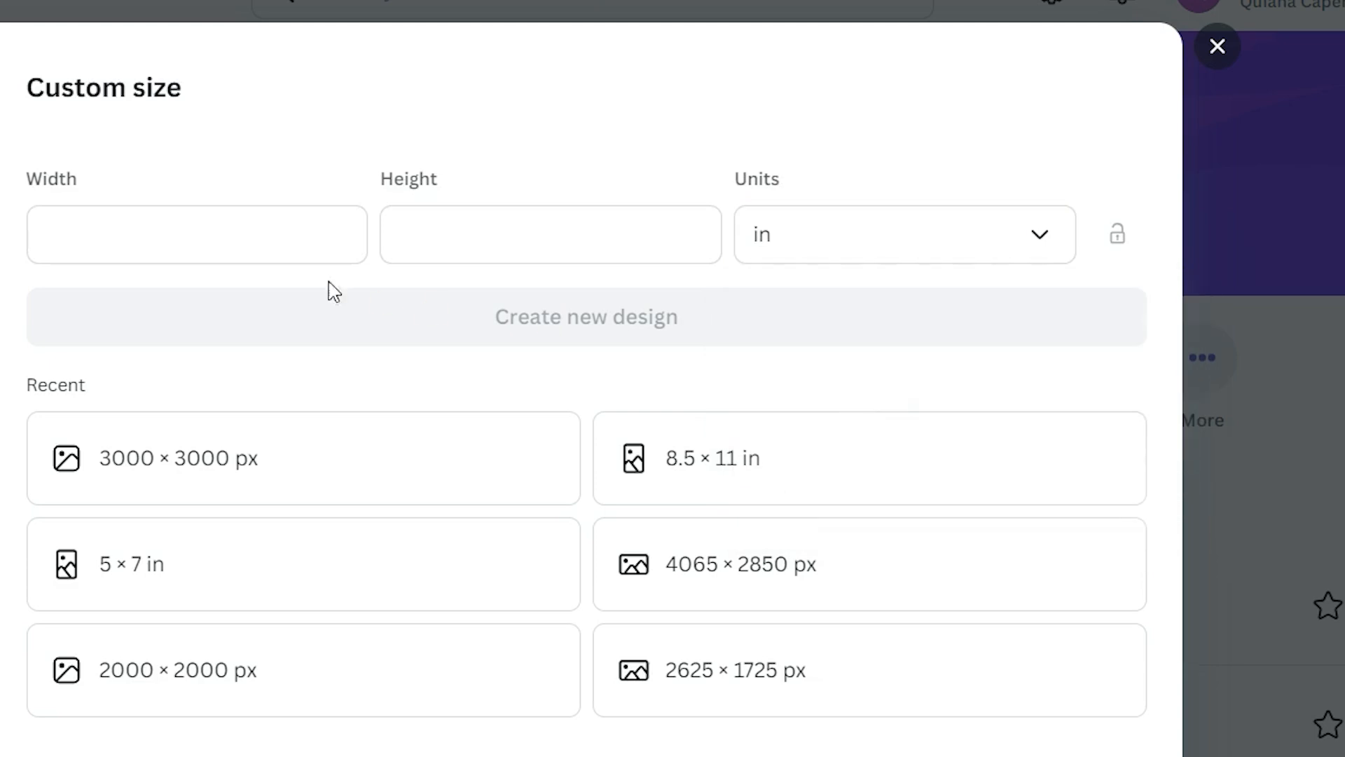
{"action": "left_click", "coordinate": [239, 245]}
{"action": "type", "text": "5"}
{"action": "left_click", "coordinate": [446, 252]}
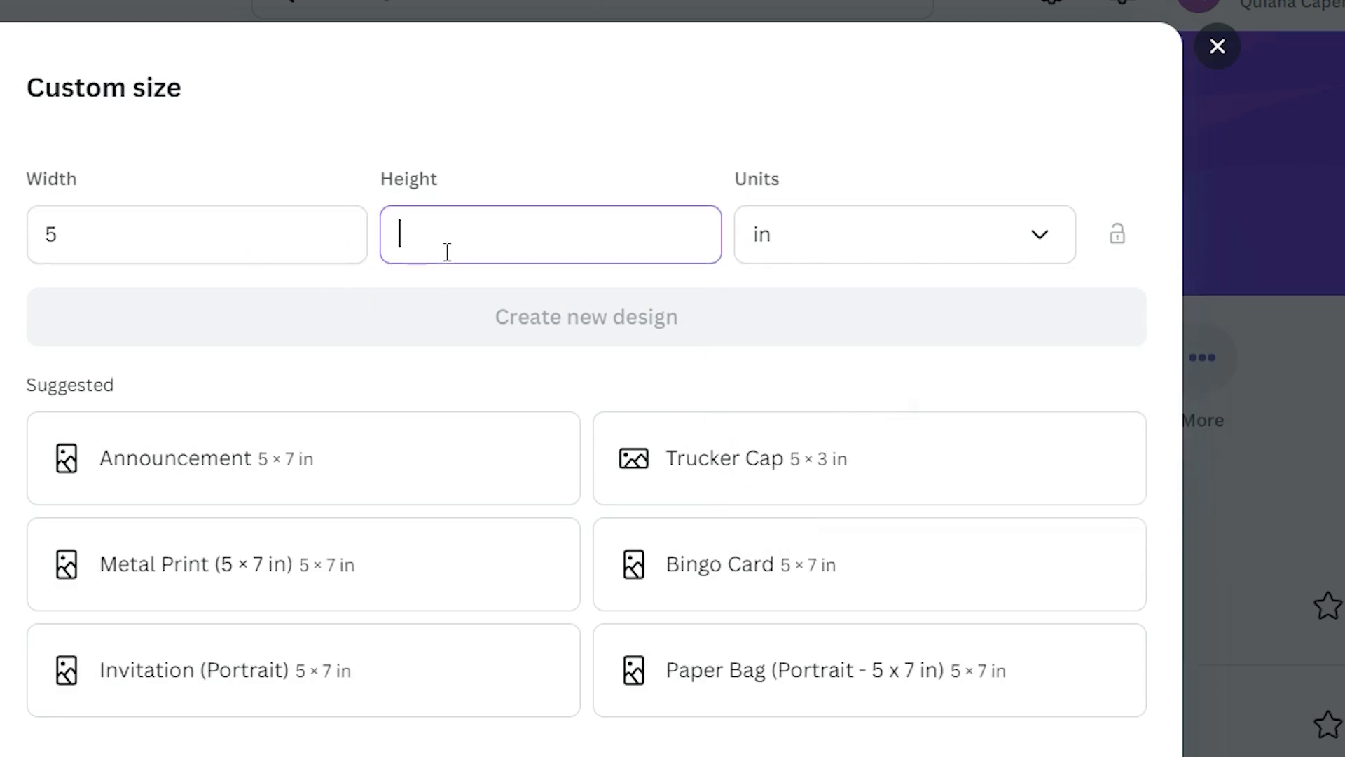
{"action": "type", "text": "7"}
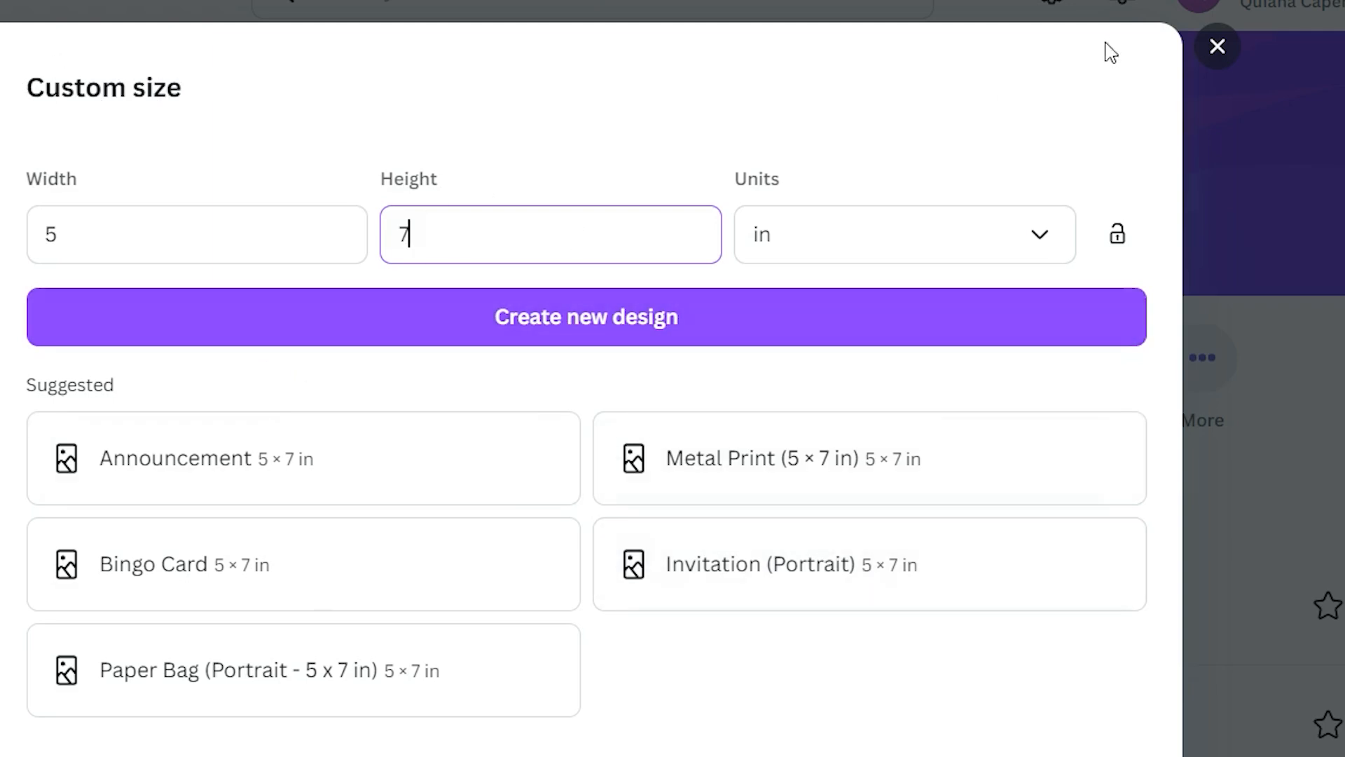
{"action": "left_click", "coordinate": [1216, 45]}
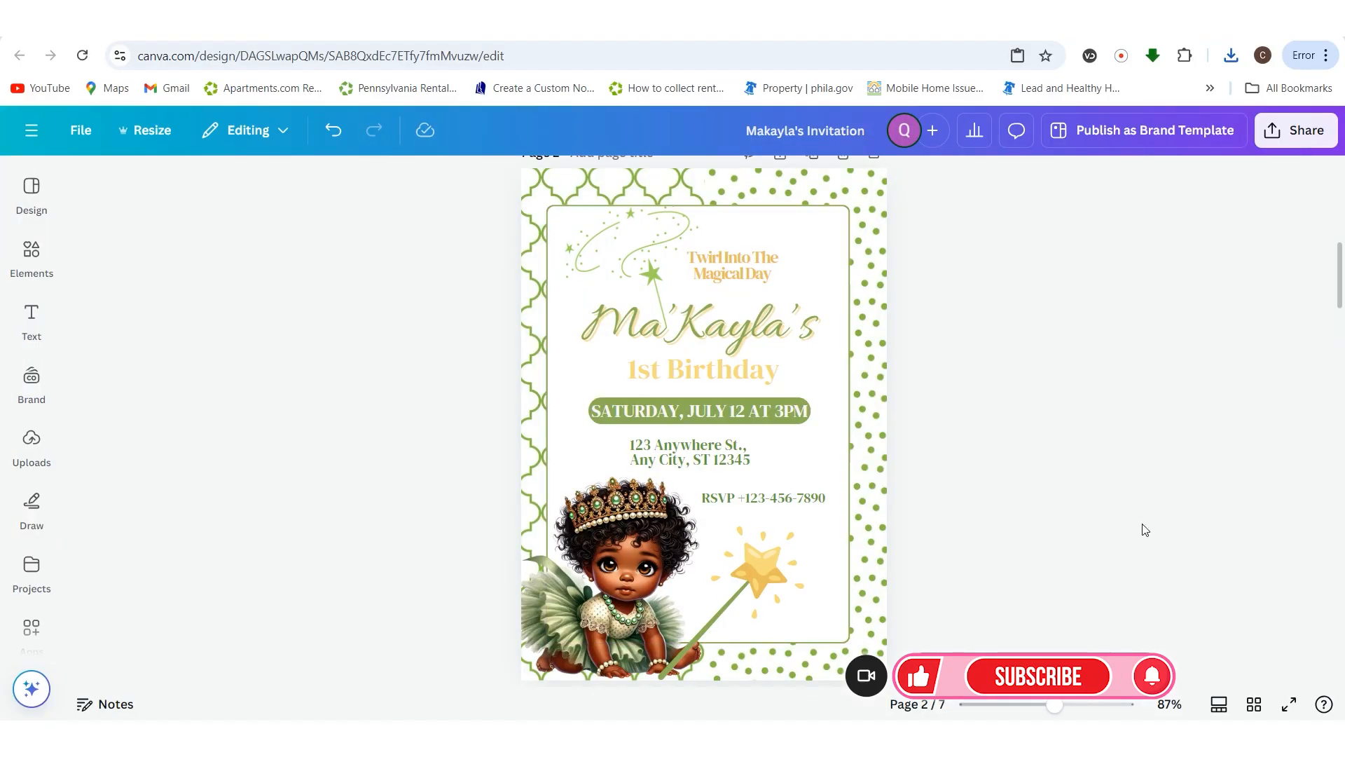
- Examine the blank first page and the finished first-birthday invitation on page 2 of the open design
{"action": "scroll", "coordinate": [1148, 527], "scroll_direction": "up", "scroll_amount": 8}
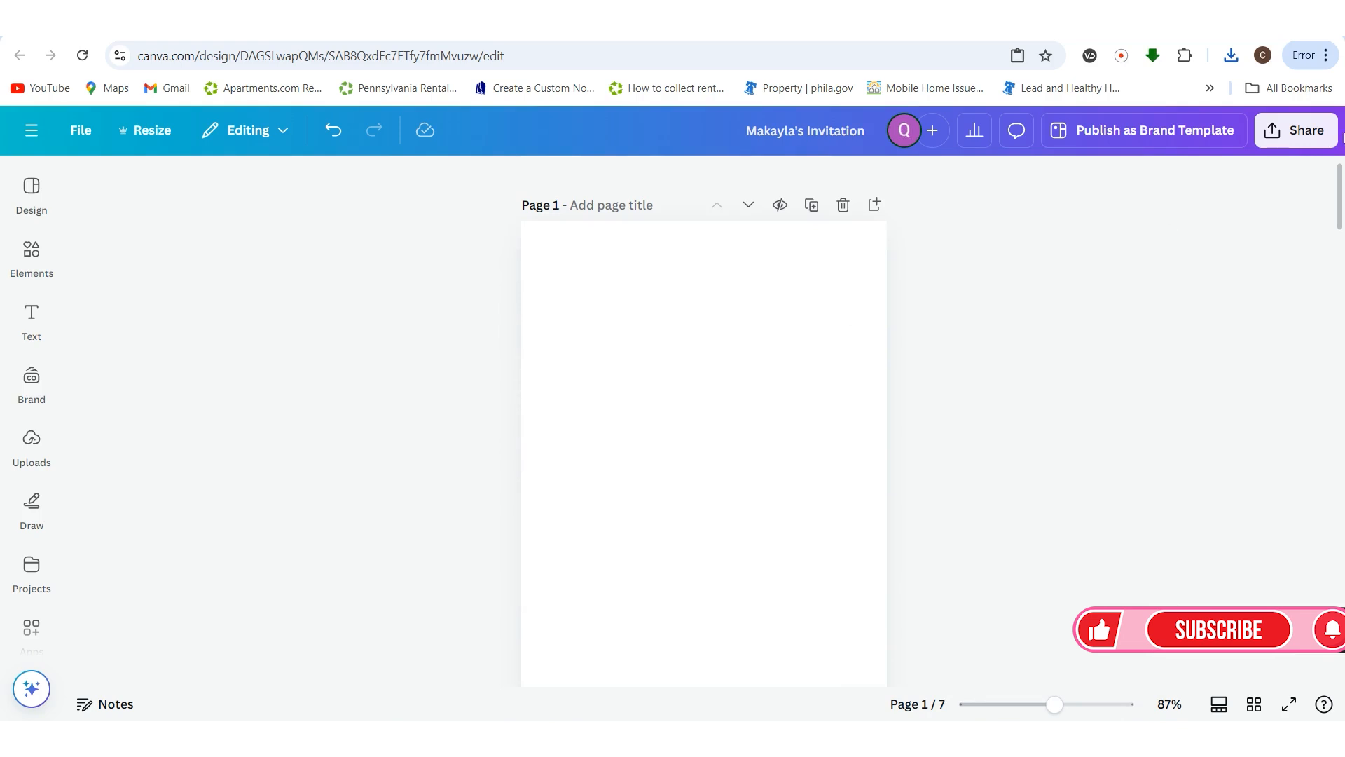
{"action": "scroll", "coordinate": [813, 520], "scroll_direction": "down", "scroll_amount": 5}
{"action": "scroll", "coordinate": [813, 519], "scroll_direction": "up", "scroll_amount": 5}
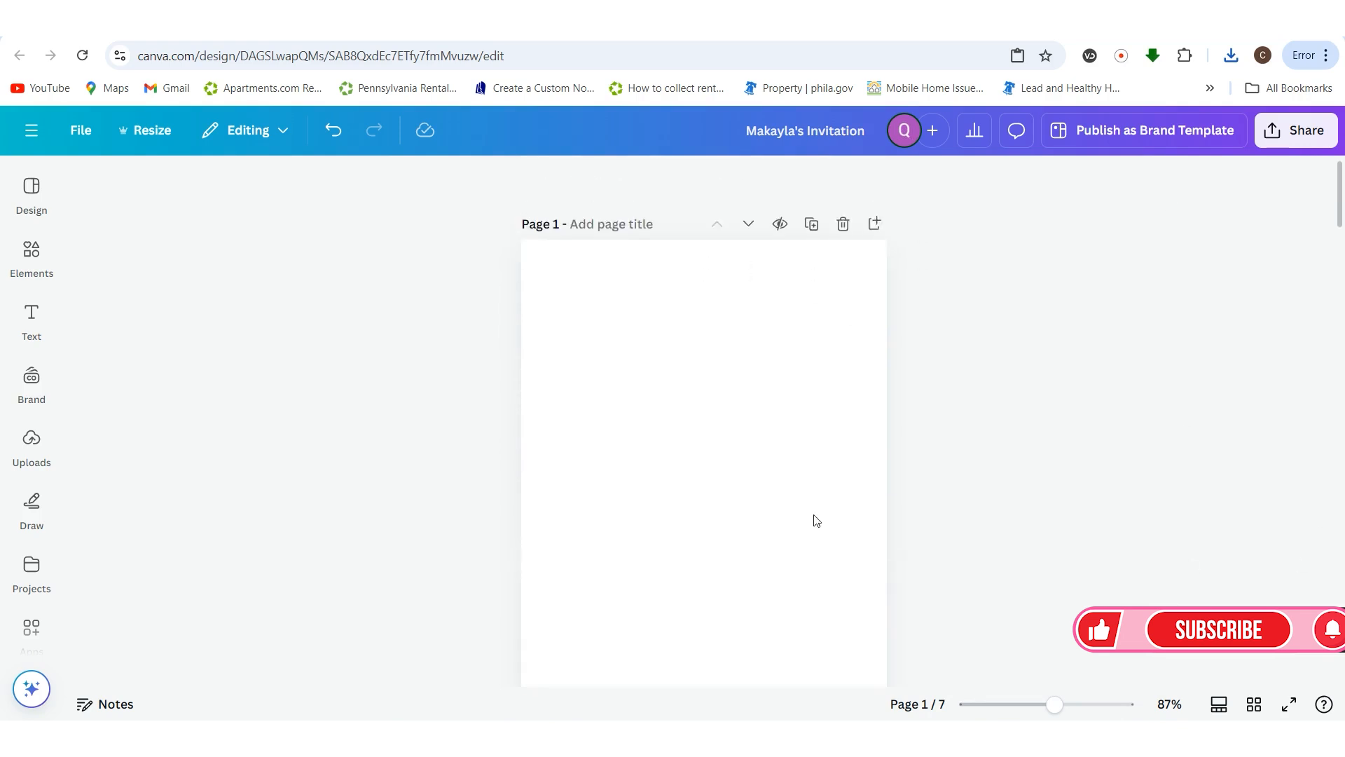
{"action": "scroll", "coordinate": [814, 519], "scroll_direction": "down", "scroll_amount": 4}
{"action": "scroll", "coordinate": [817, 520], "scroll_direction": "up", "scroll_amount": 1}
{"action": "scroll", "coordinate": [817, 520], "scroll_direction": "down", "scroll_amount": 1}
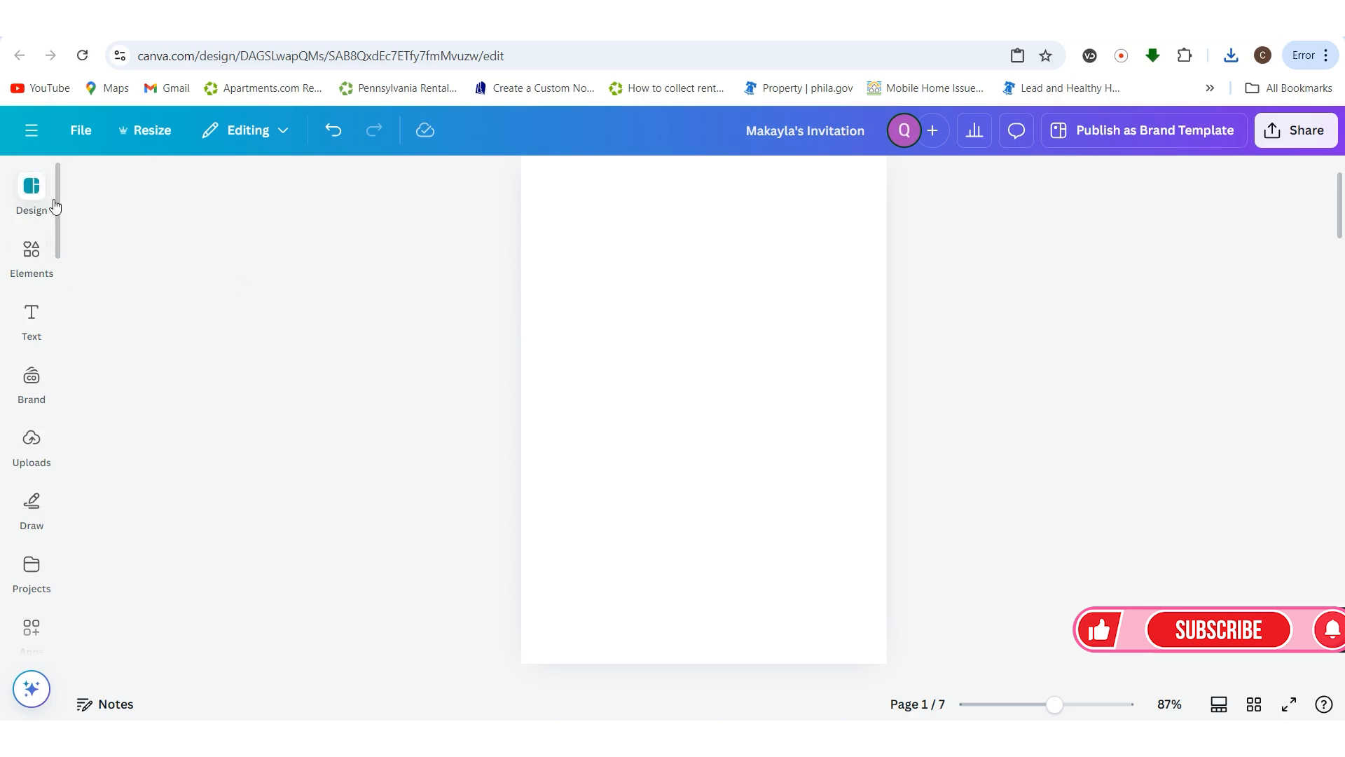
{"action": "scroll", "coordinate": [580, 473], "scroll_direction": "down", "scroll_amount": 3}
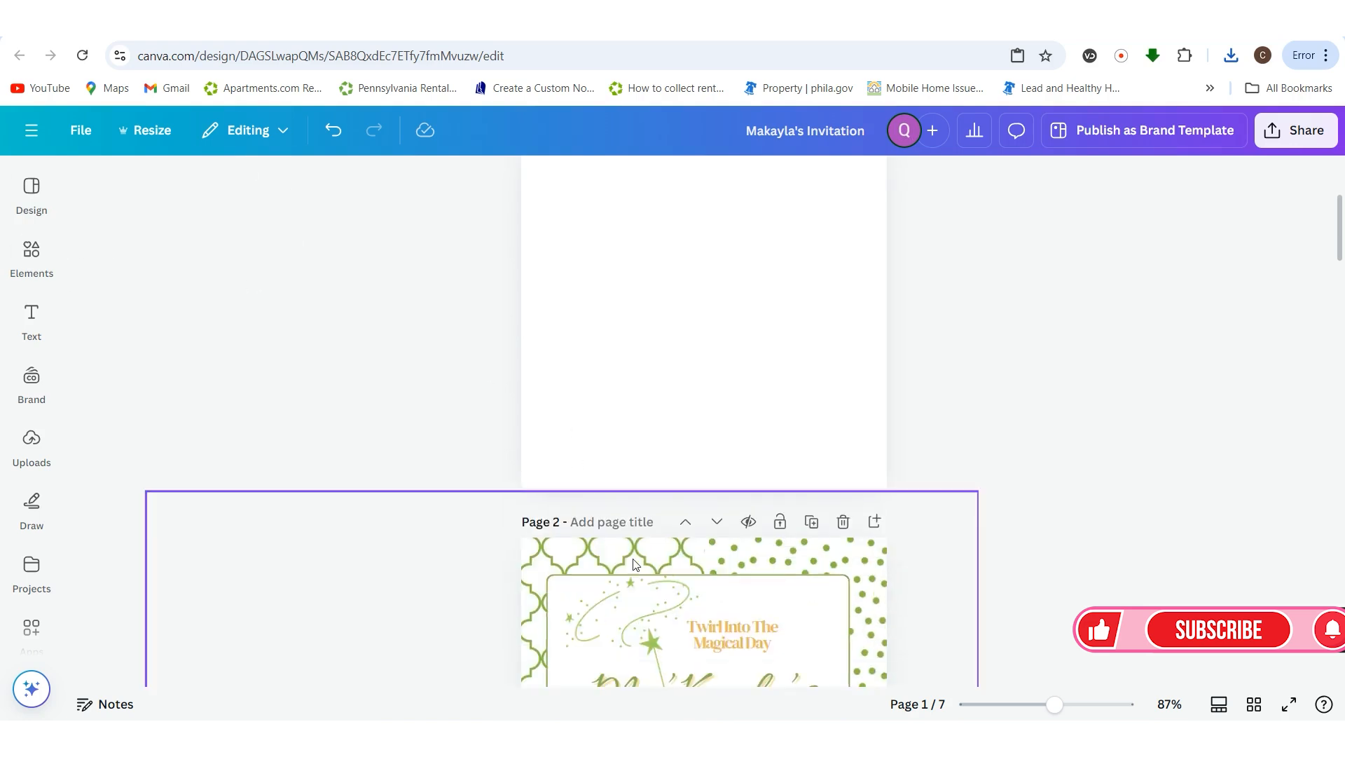
{"action": "scroll", "coordinate": [945, 339], "scroll_direction": "up", "scroll_amount": 4}
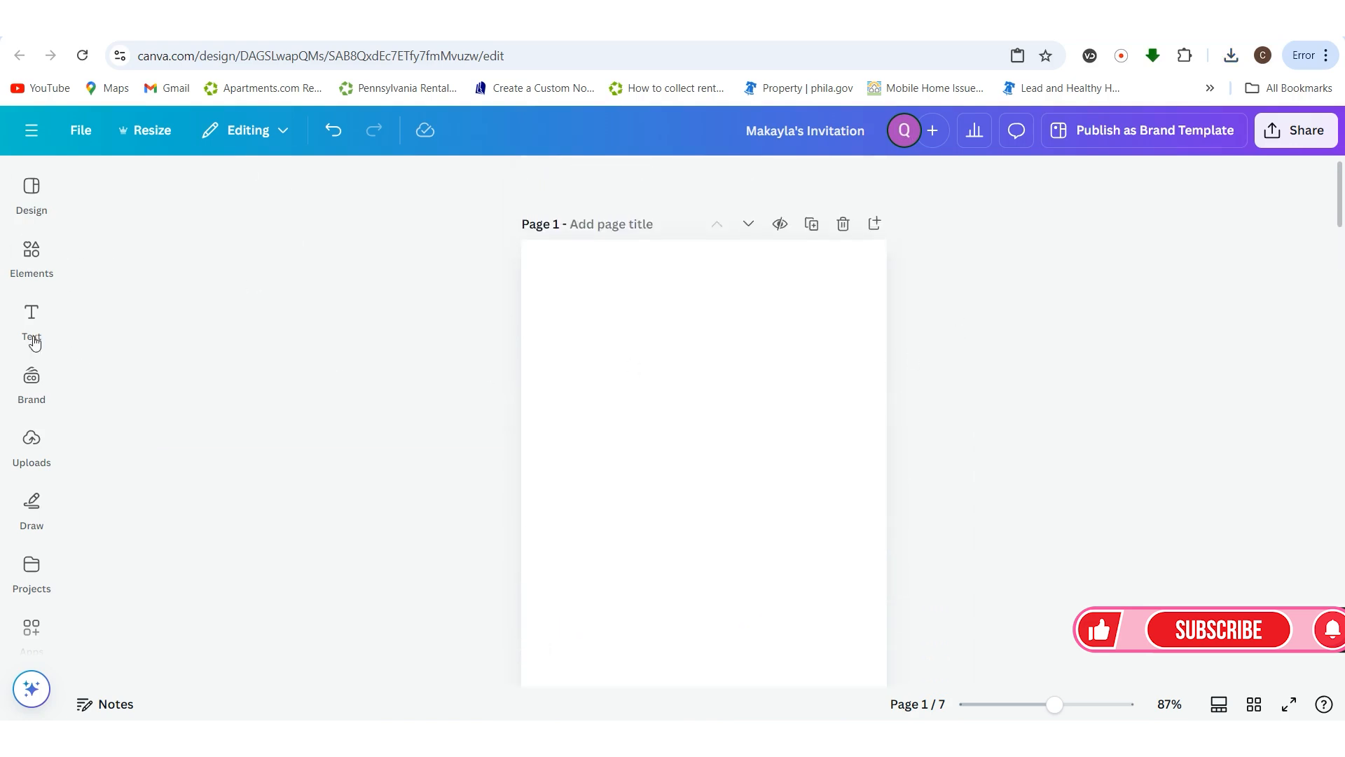
- Search the design elements for "Photo grid"
{"action": "left_click", "coordinate": [31, 250]}
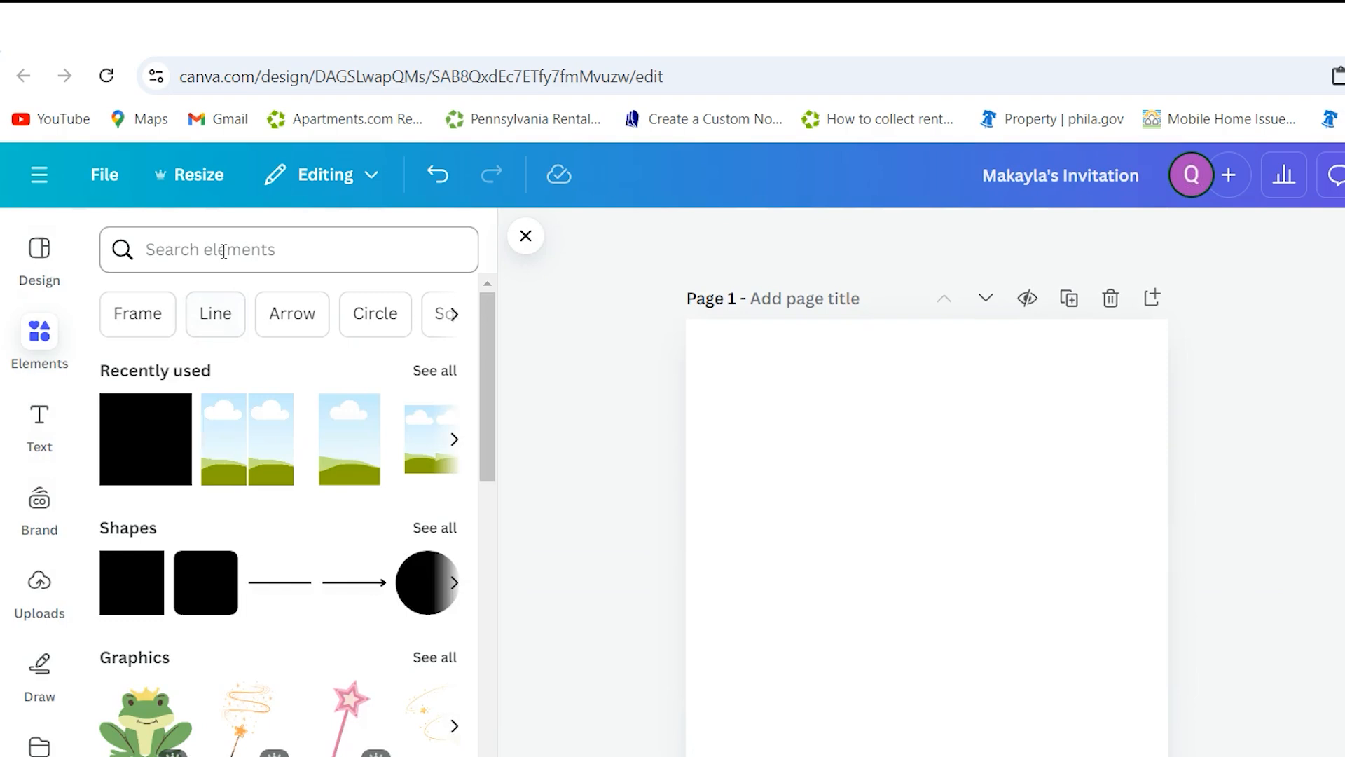
{"action": "left_click", "coordinate": [211, 263]}
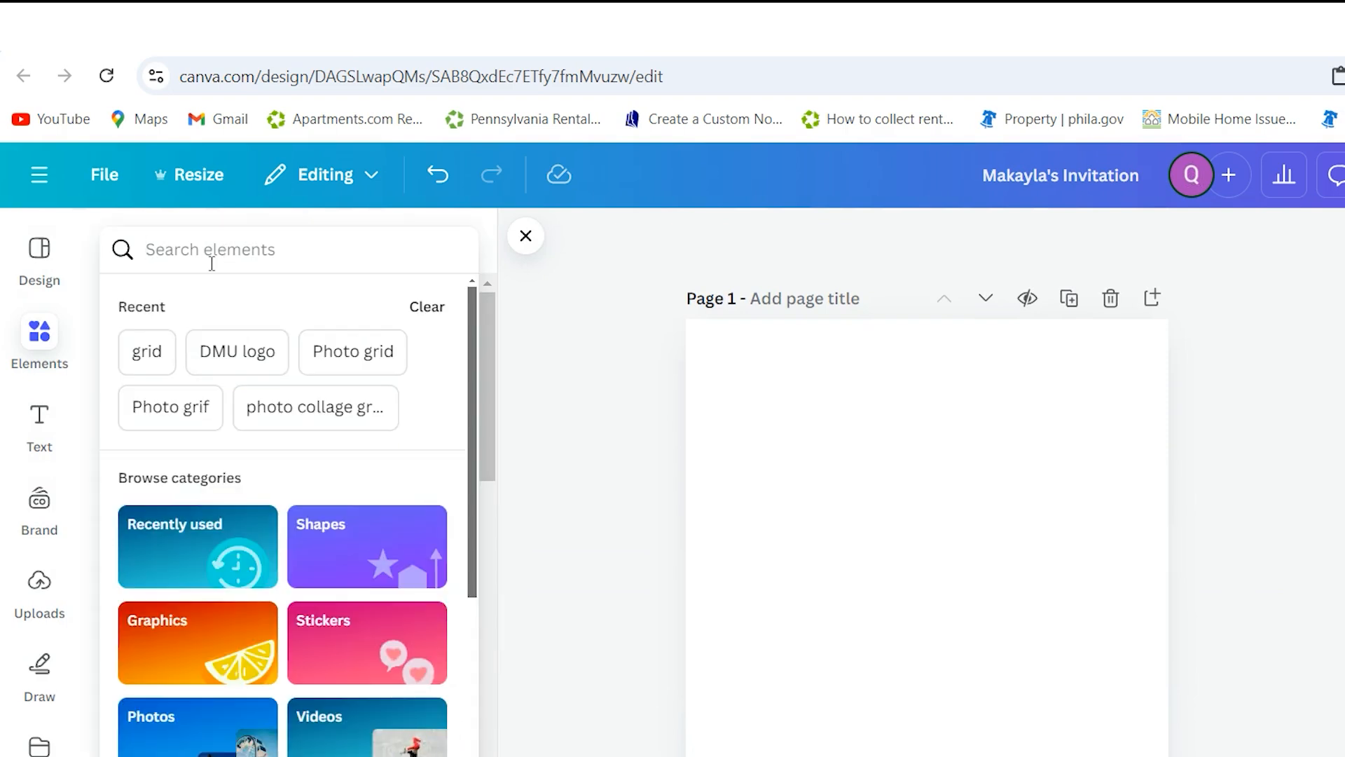
{"action": "type", "text": "phot"}
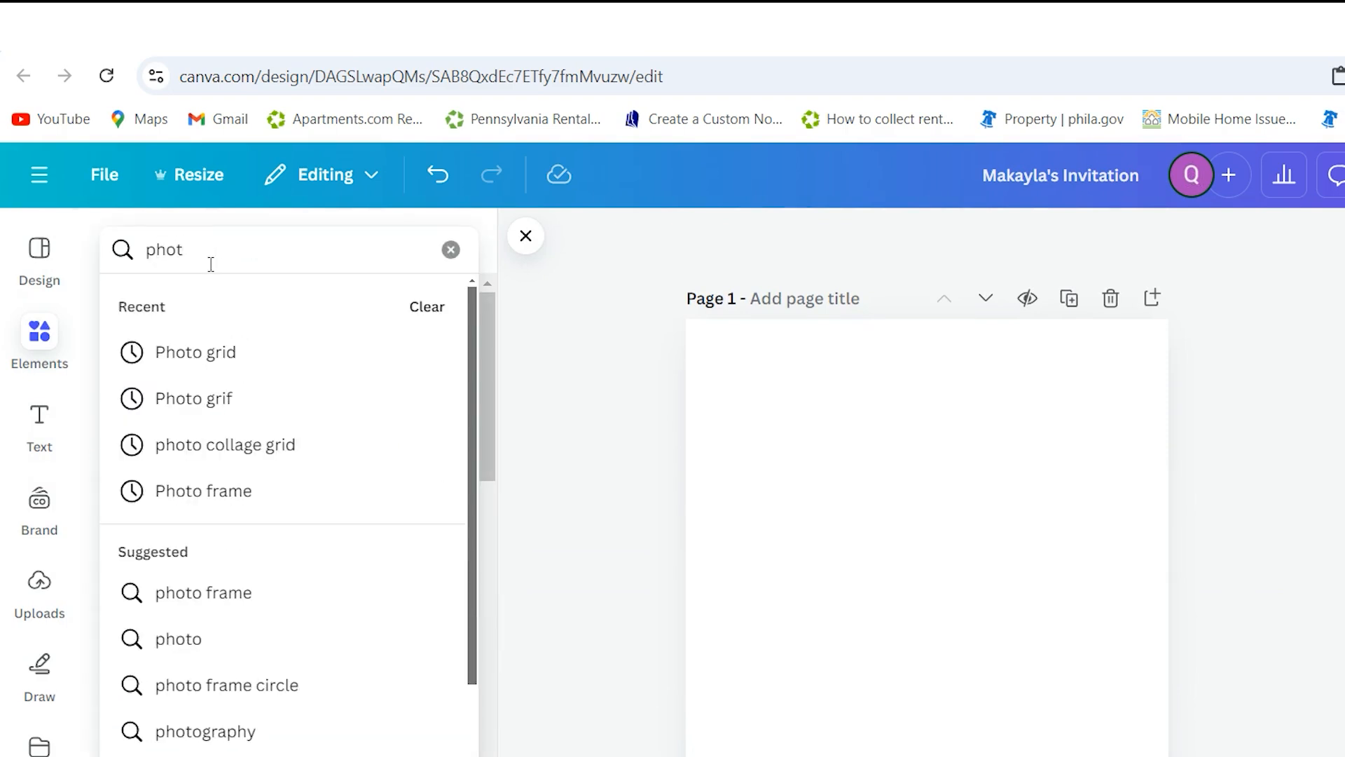
{"action": "left_click", "coordinate": [216, 359]}
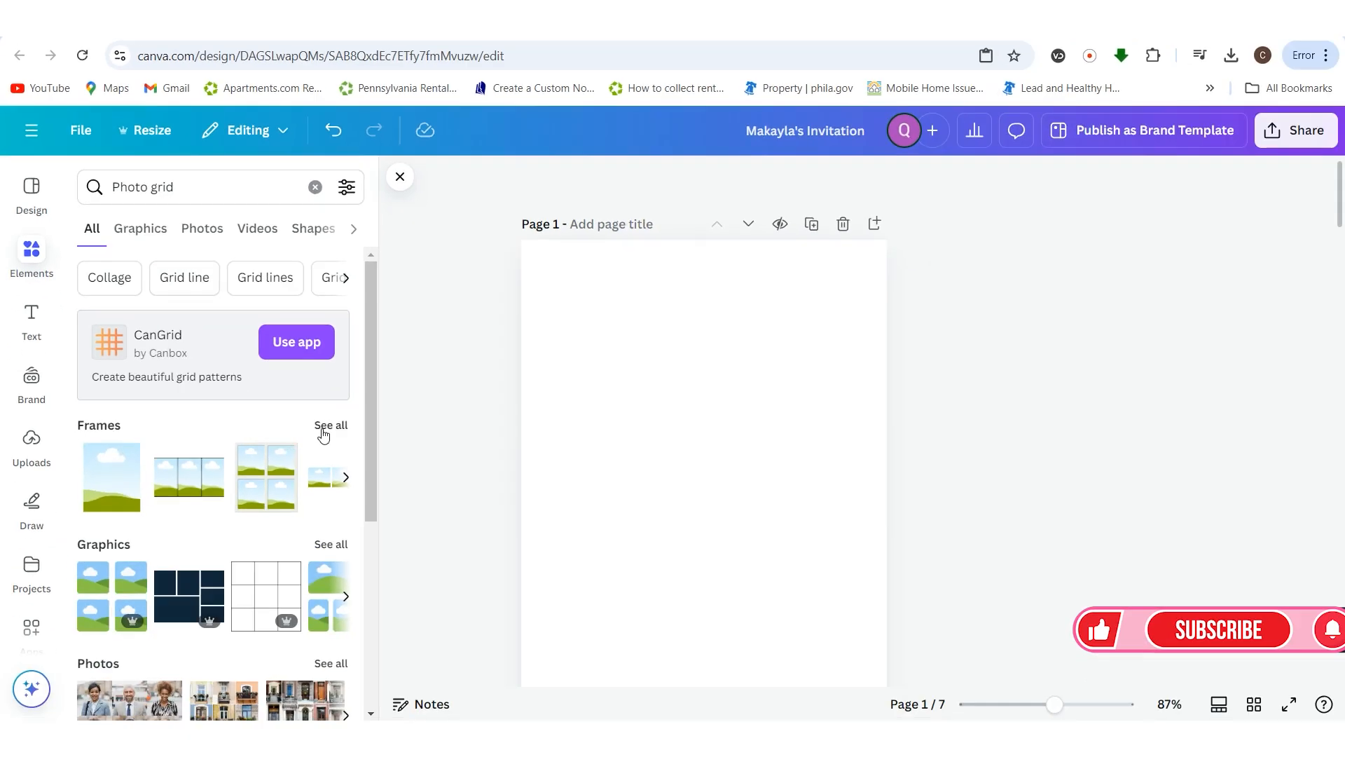
- Show all frame results for "Photo grid" and look through them for a two-column layout
{"action": "left_click", "coordinate": [323, 427]}
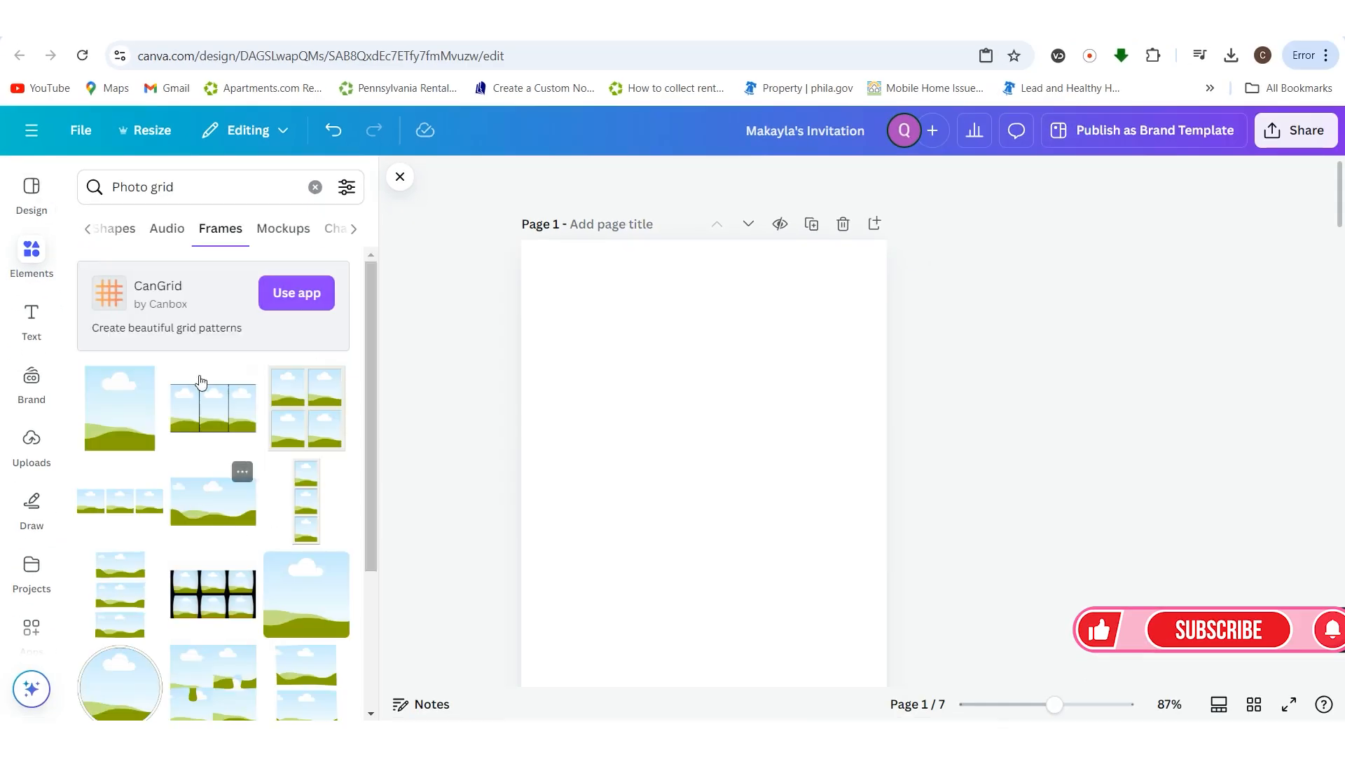
{"action": "scroll", "coordinate": [174, 601], "scroll_direction": "down", "scroll_amount": 5}
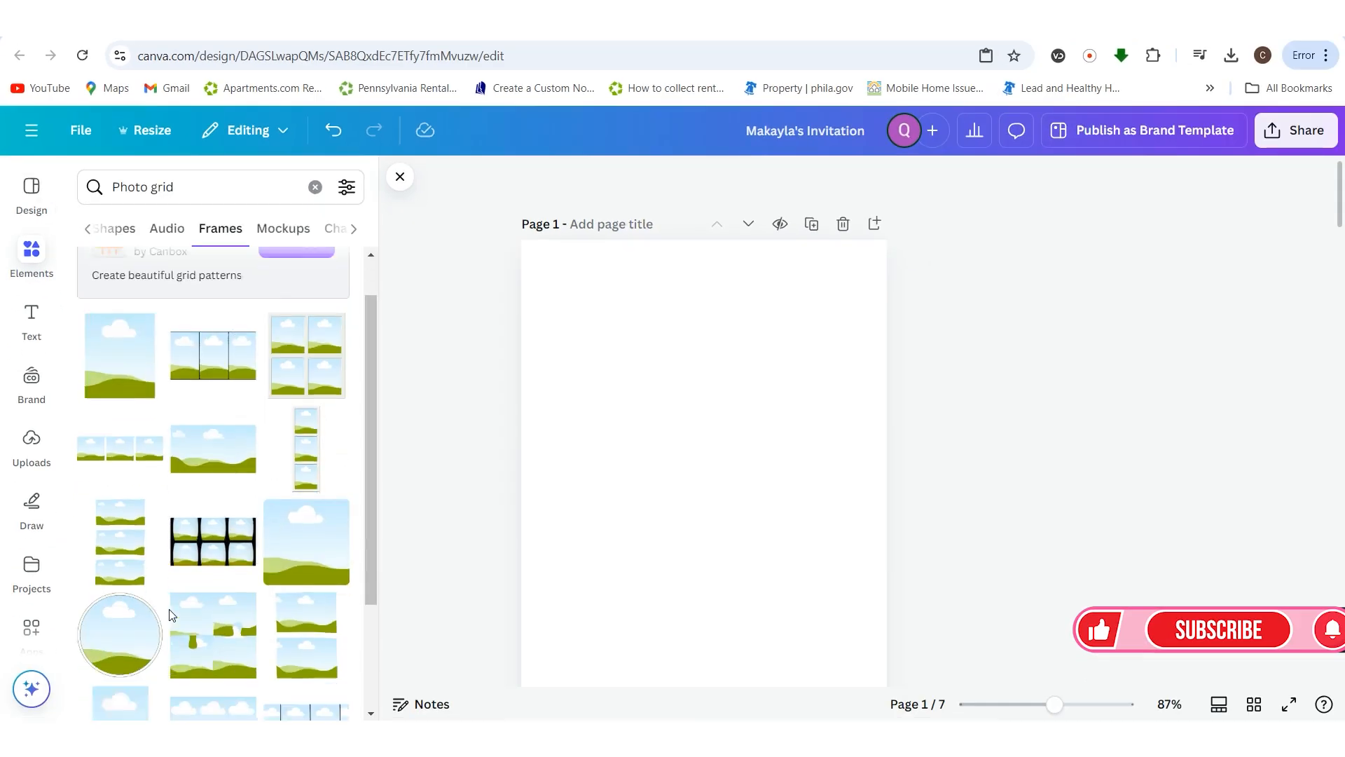
{"action": "scroll", "coordinate": [172, 615], "scroll_direction": "down", "scroll_amount": 5}
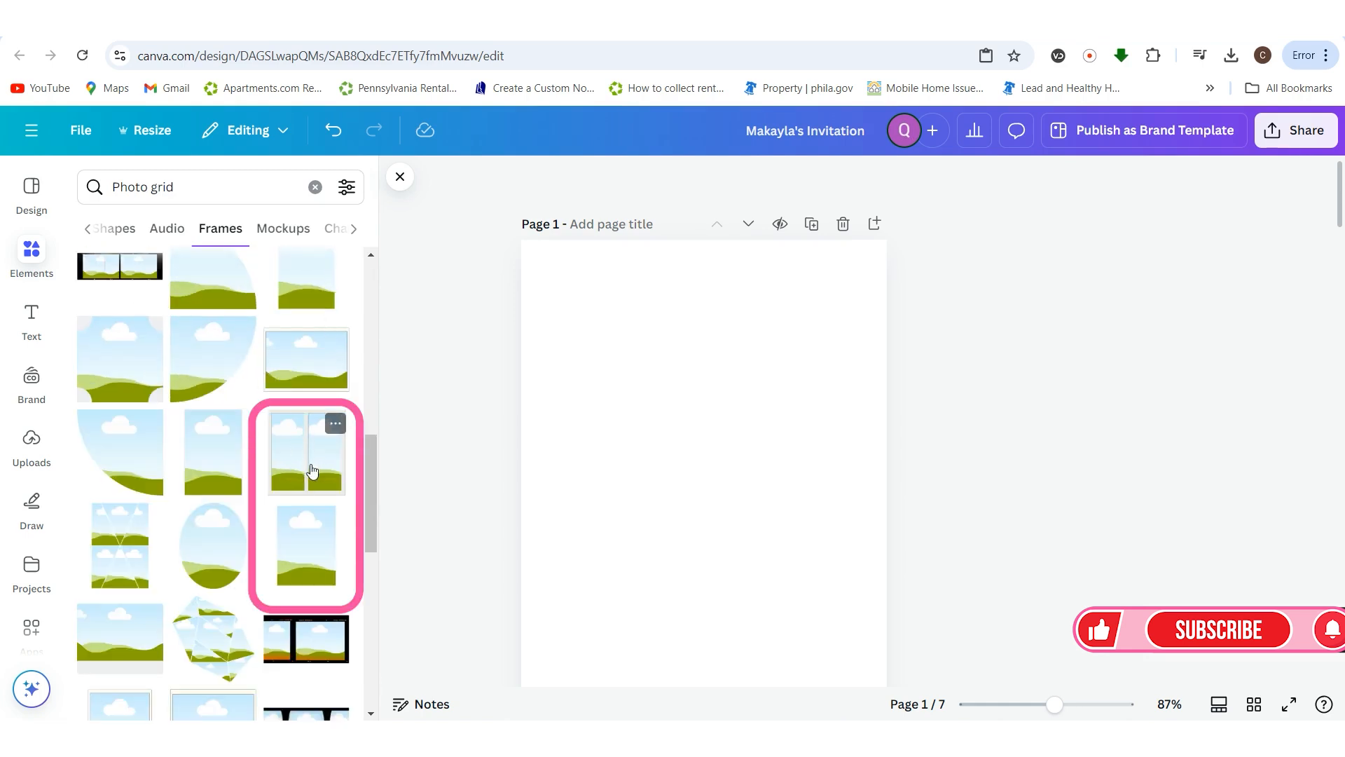
{"action": "scroll", "coordinate": [221, 526], "scroll_direction": "down", "scroll_amount": 2}
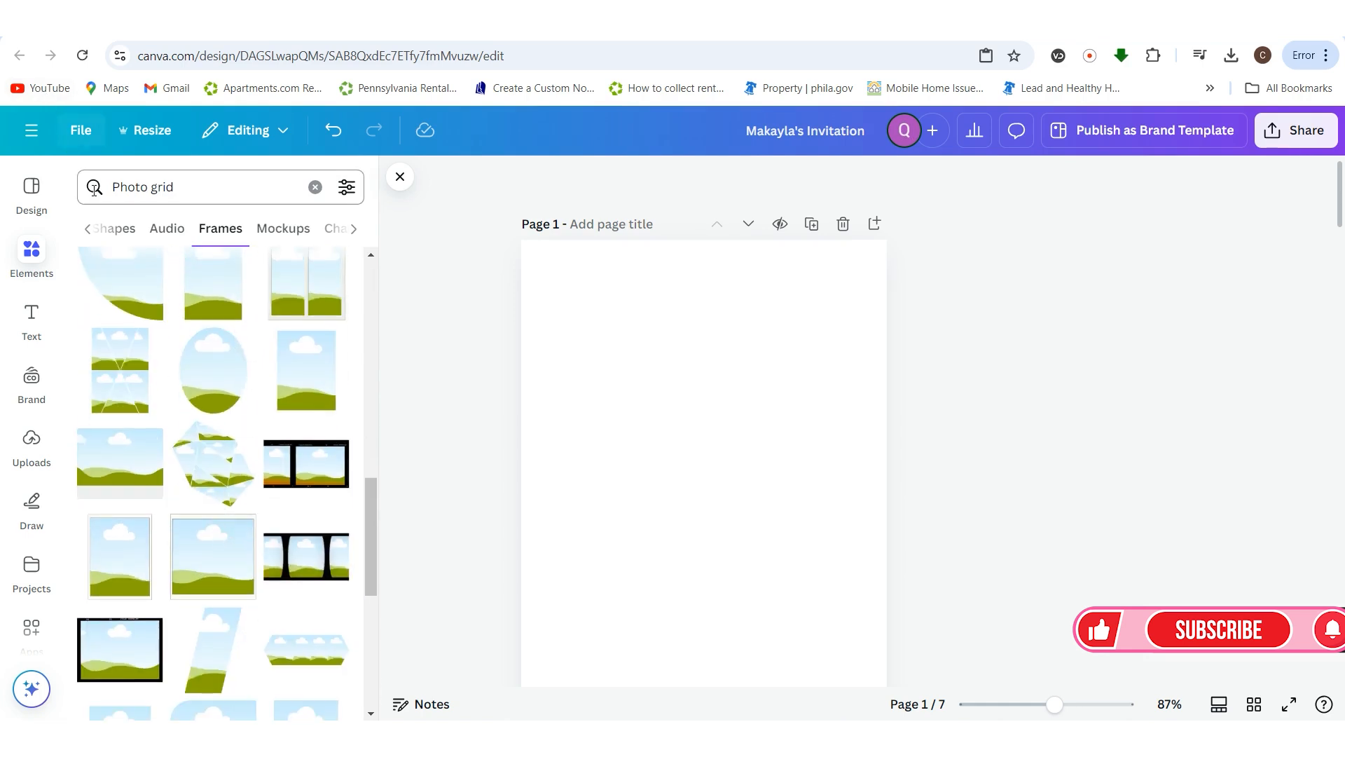
- Shorten the element search to "grid" and run it within the frames category
{"action": "left_click_drag", "start_coordinate": [142, 191], "coordinate": [86, 193]}
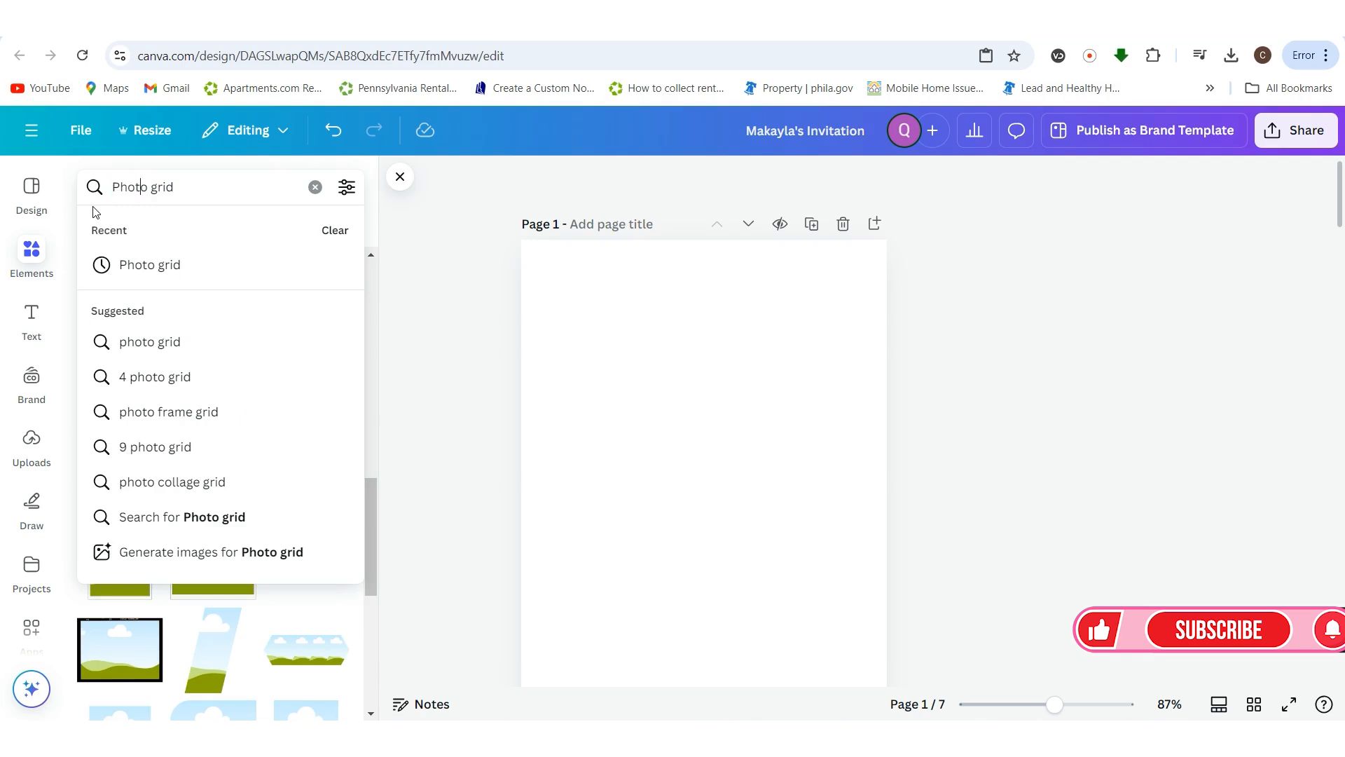
{"action": "key", "text": "BackSpace"}
{"action": "key", "text": "BackSpace"}
{"action": "key", "text": "BackSpace"}
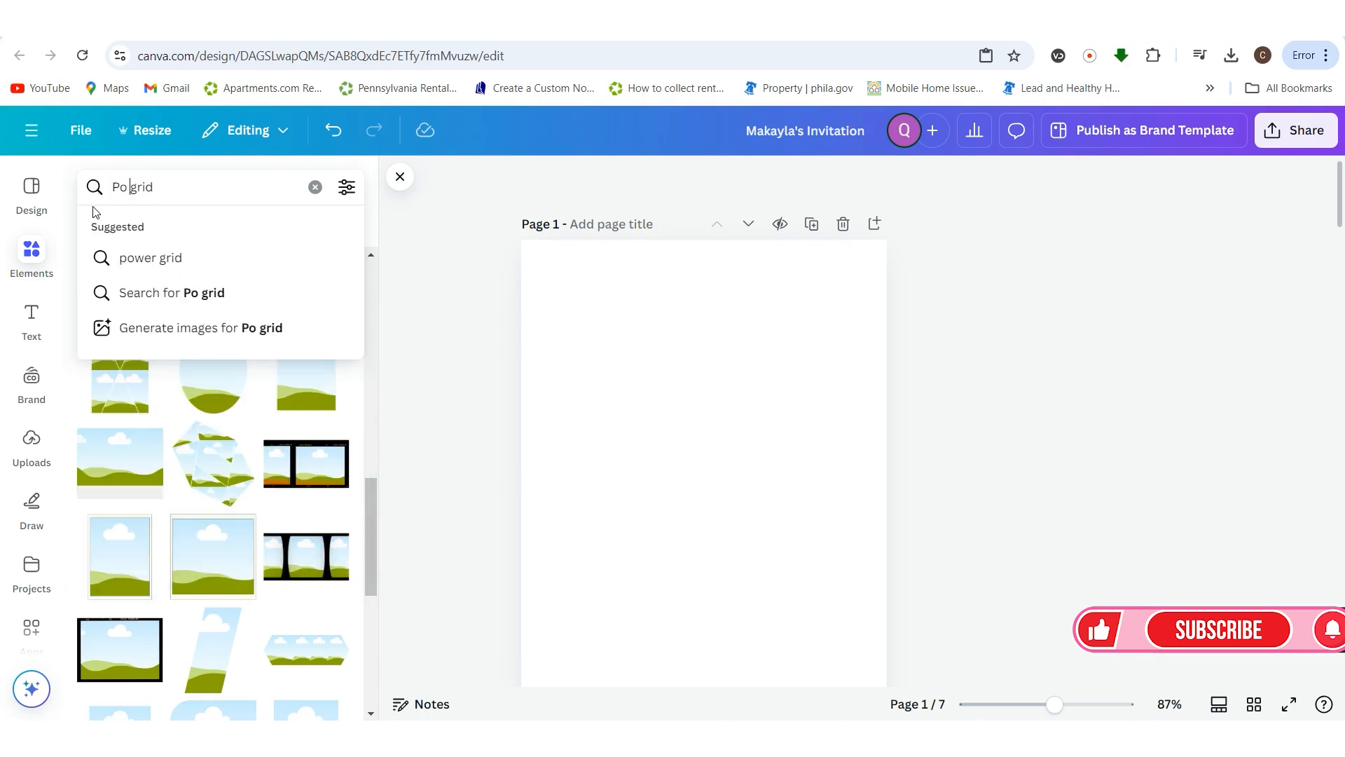
{"action": "key", "text": "BackSpace"}
{"action": "key", "text": "BackSpace"}
{"action": "key", "text": "Return"}
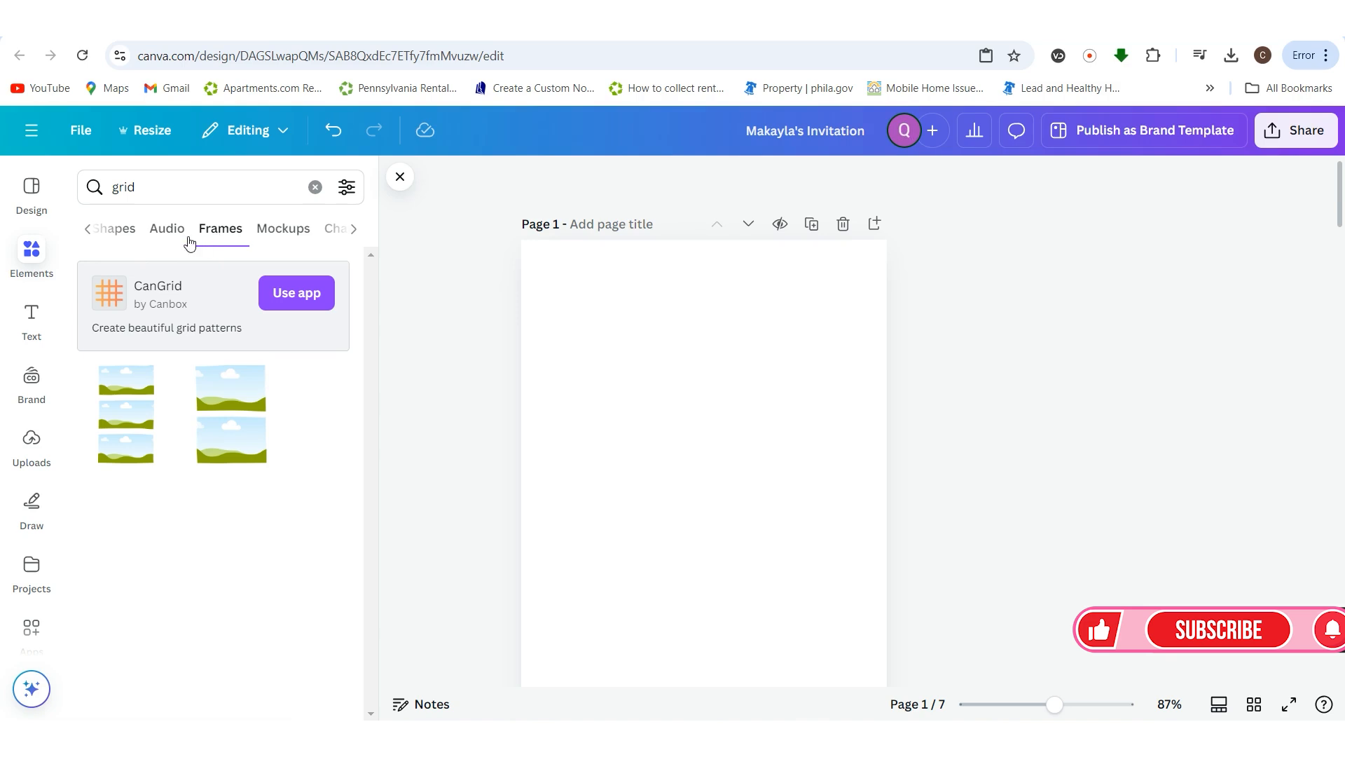
- Clear the search and add the recently used two-column photo grid to page 1, filling the page
{"action": "left_click", "coordinate": [314, 187]}
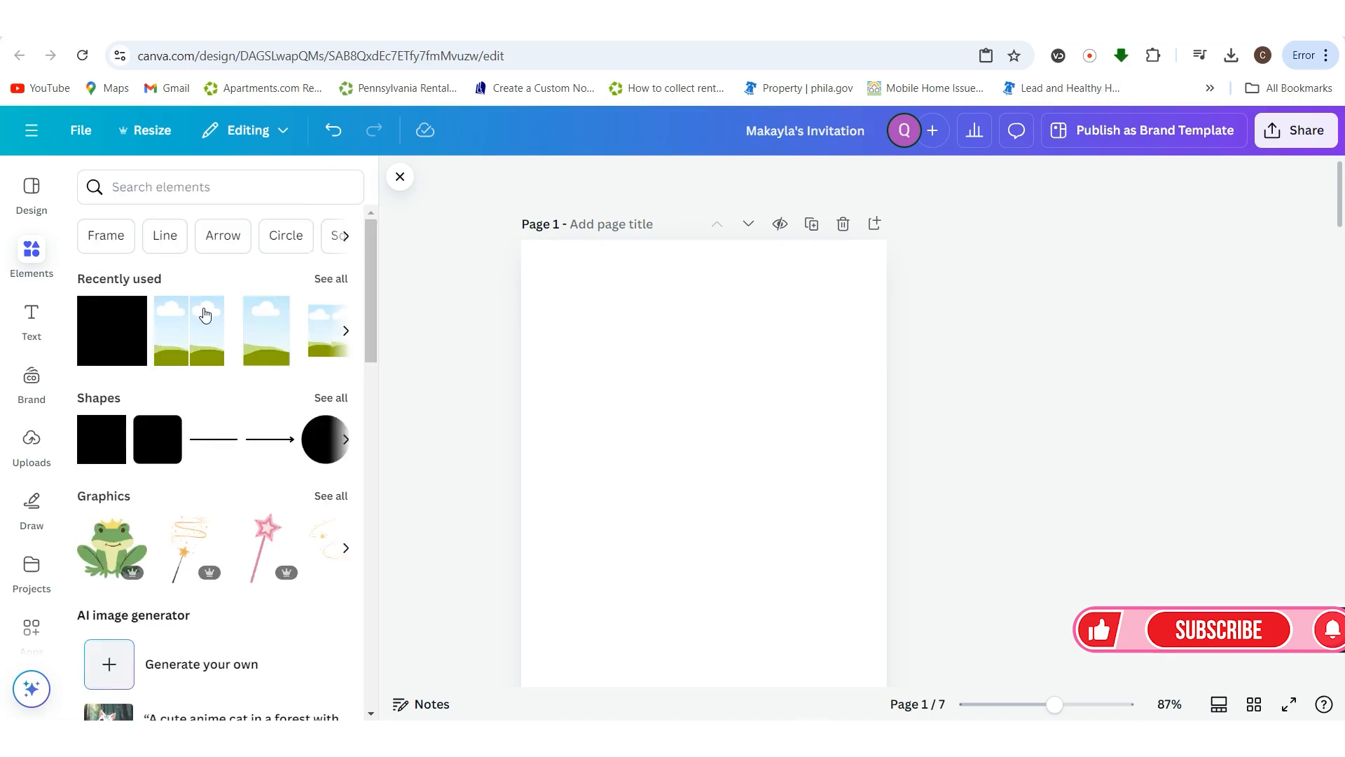
{"action": "left_click", "coordinate": [204, 314]}
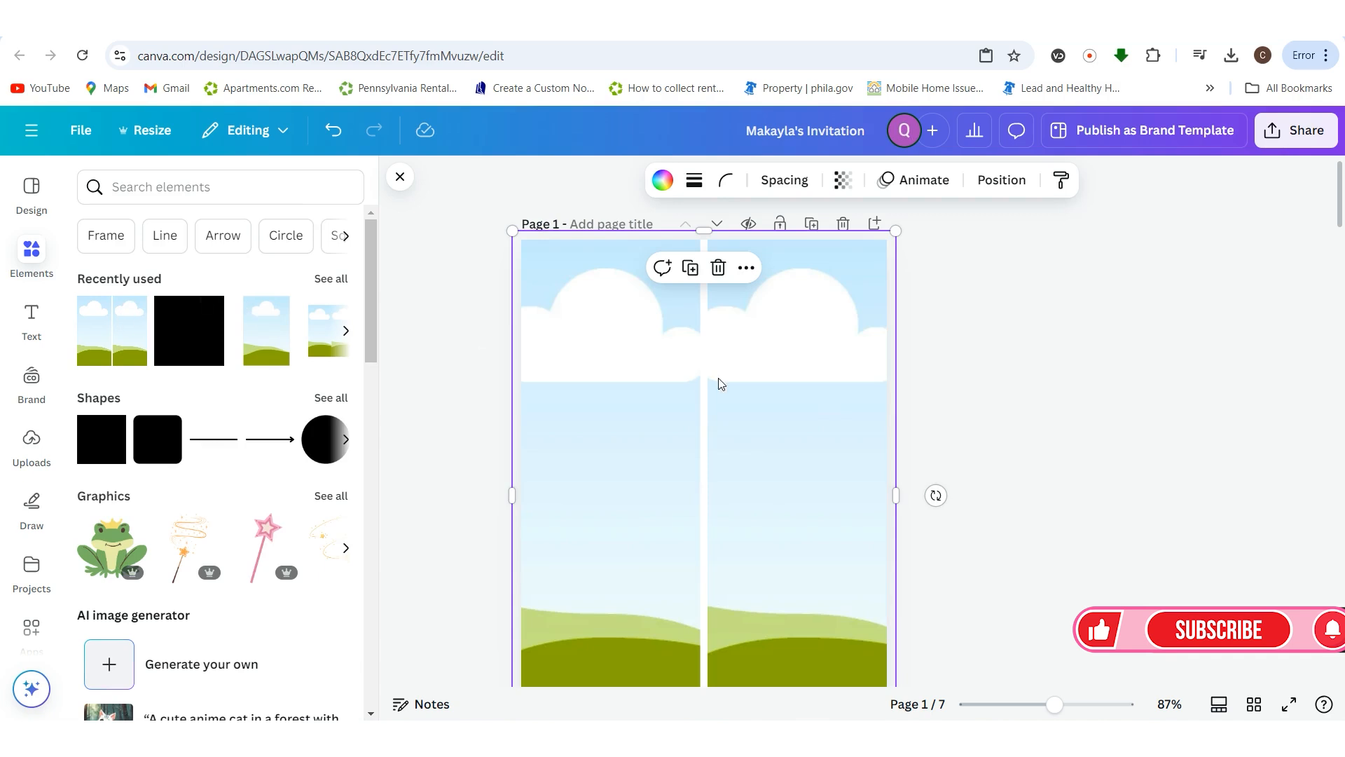
{"action": "left_click", "coordinate": [1121, 379]}
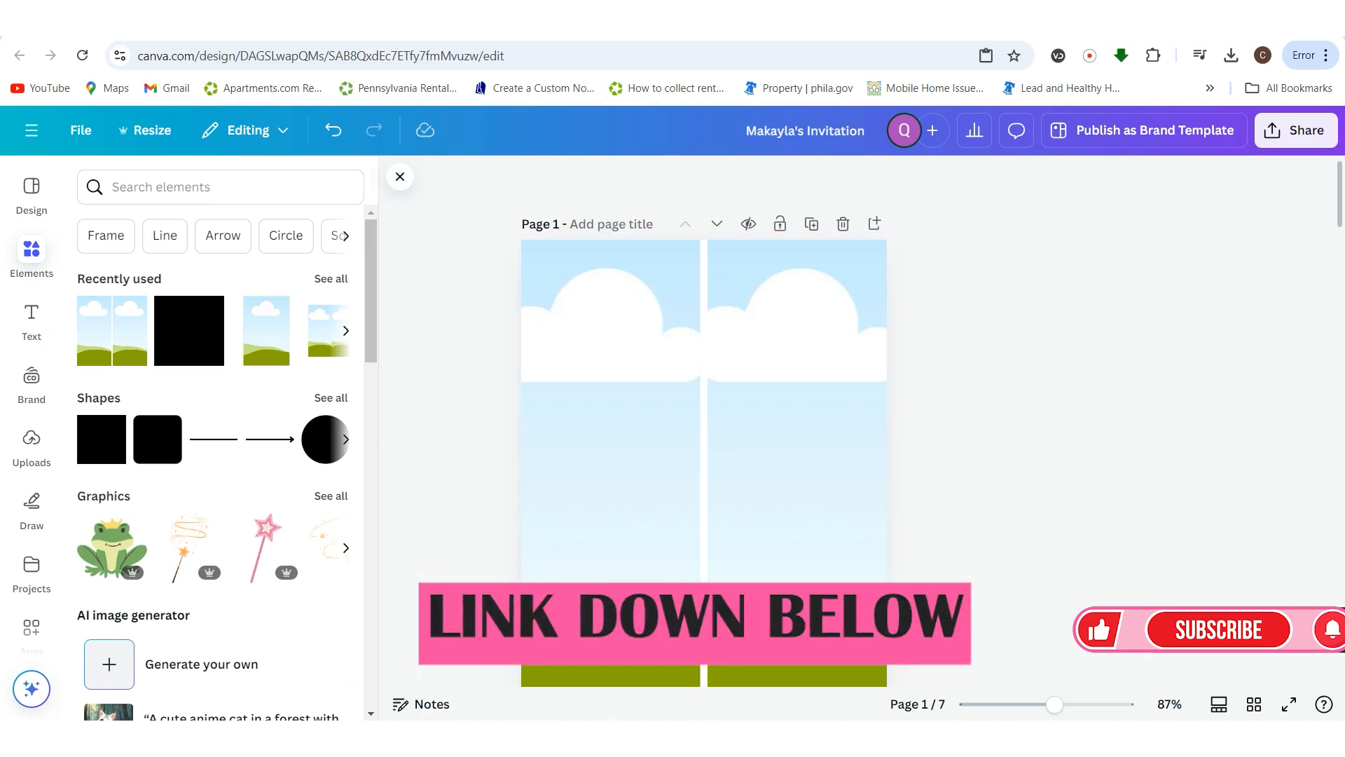
- Look through the uploaded images as far as the green and white patterned papers
{"action": "left_click", "coordinate": [33, 462]}
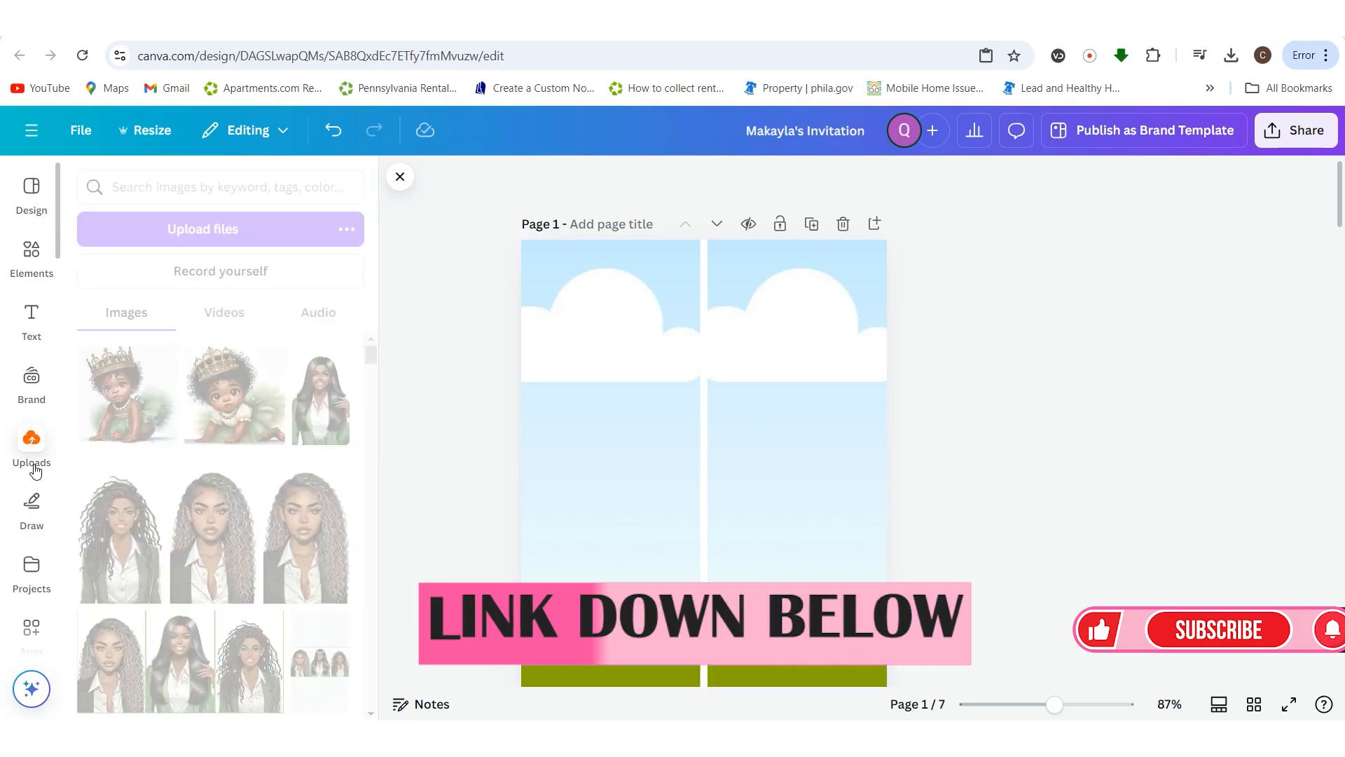
{"action": "scroll", "coordinate": [231, 553], "scroll_direction": "down", "scroll_amount": 5}
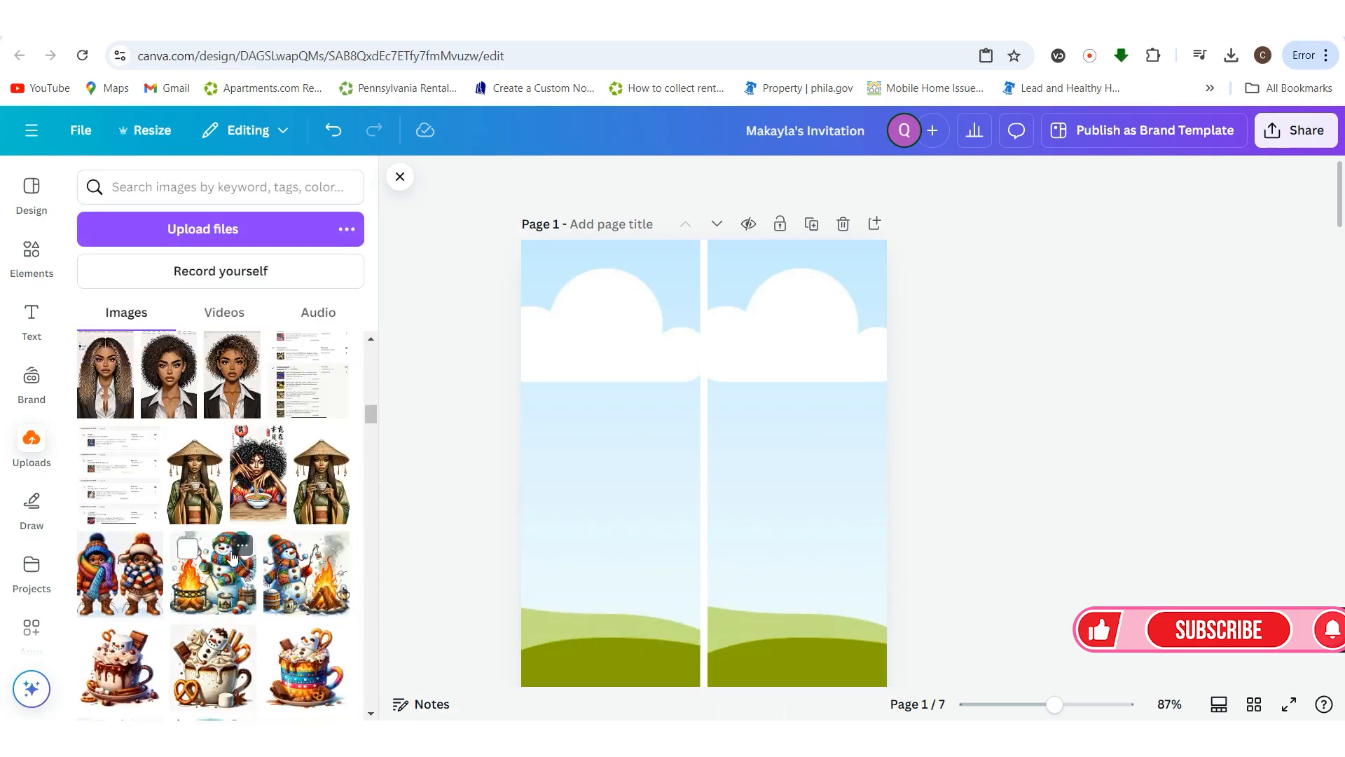
{"action": "scroll", "coordinate": [233, 555], "scroll_direction": "down", "scroll_amount": 10}
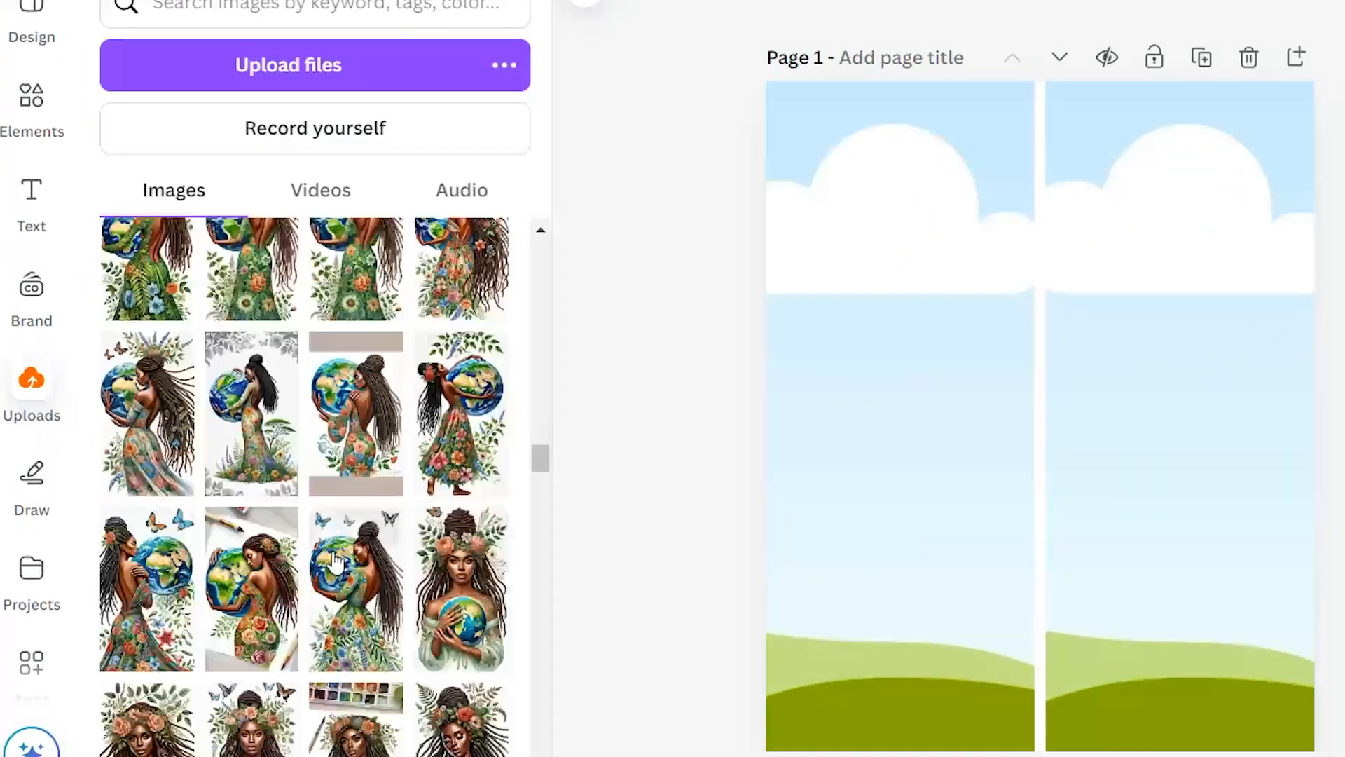
{"action": "scroll", "coordinate": [336, 560], "scroll_direction": "down", "scroll_amount": 10}
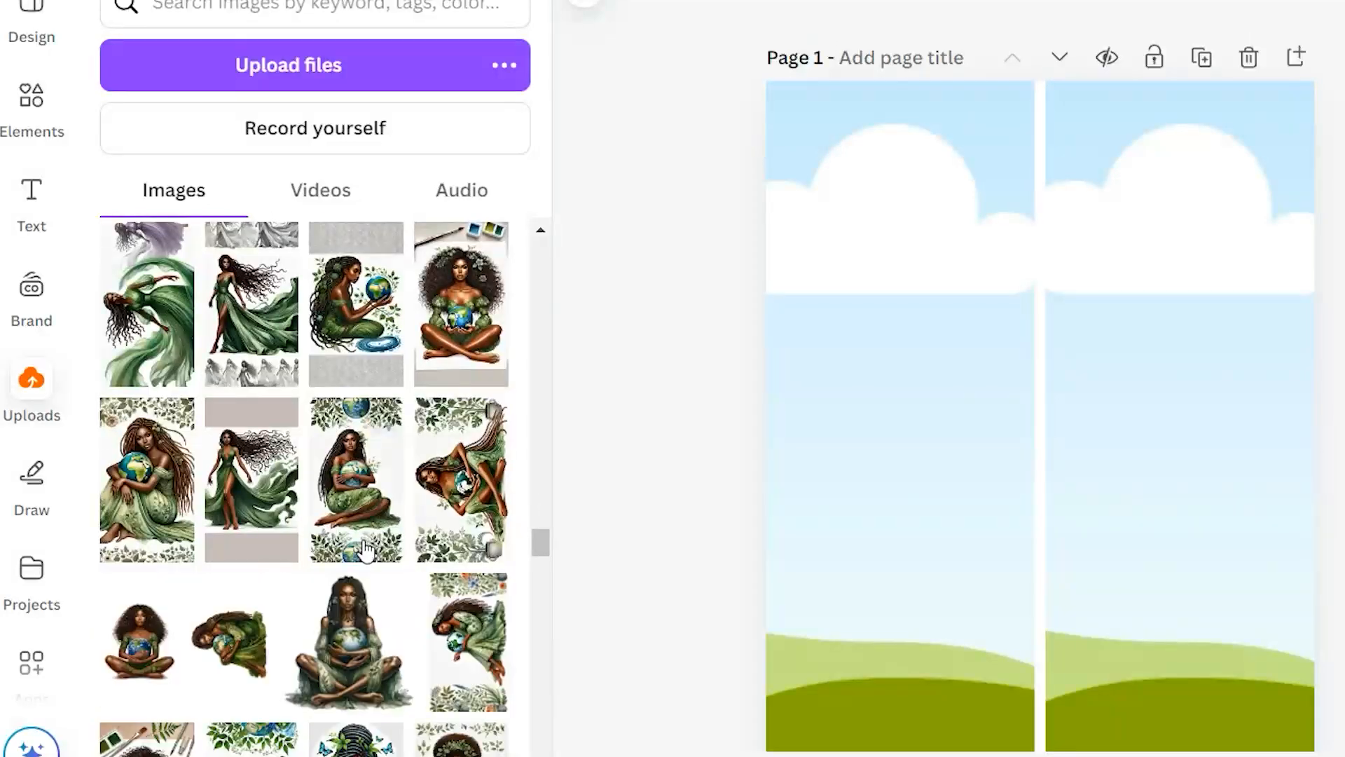
{"action": "scroll", "coordinate": [366, 548], "scroll_direction": "down", "scroll_amount": 15}
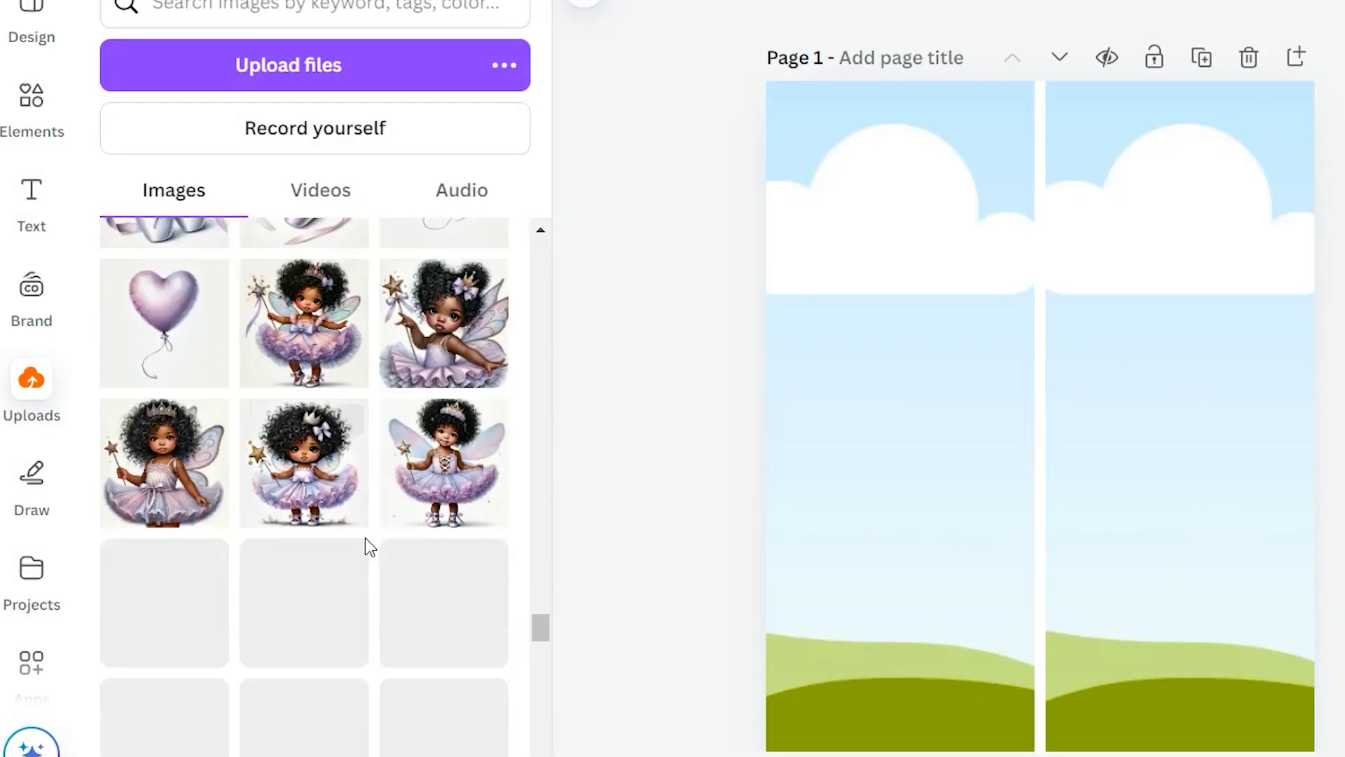
{"action": "scroll", "coordinate": [370, 553], "scroll_direction": "down", "scroll_amount": 4}
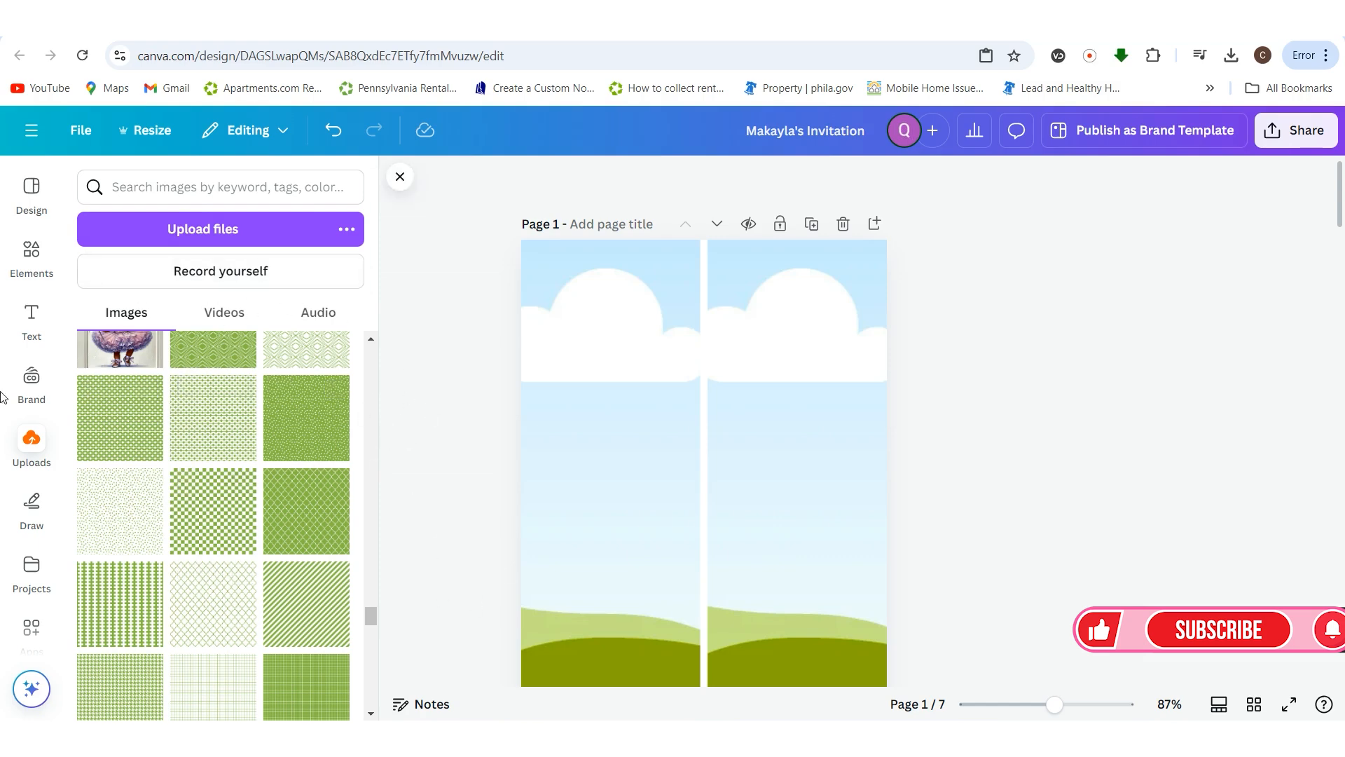
- Search the design elements for "green background" and show all matching graphics
{"action": "left_click", "coordinate": [32, 253]}
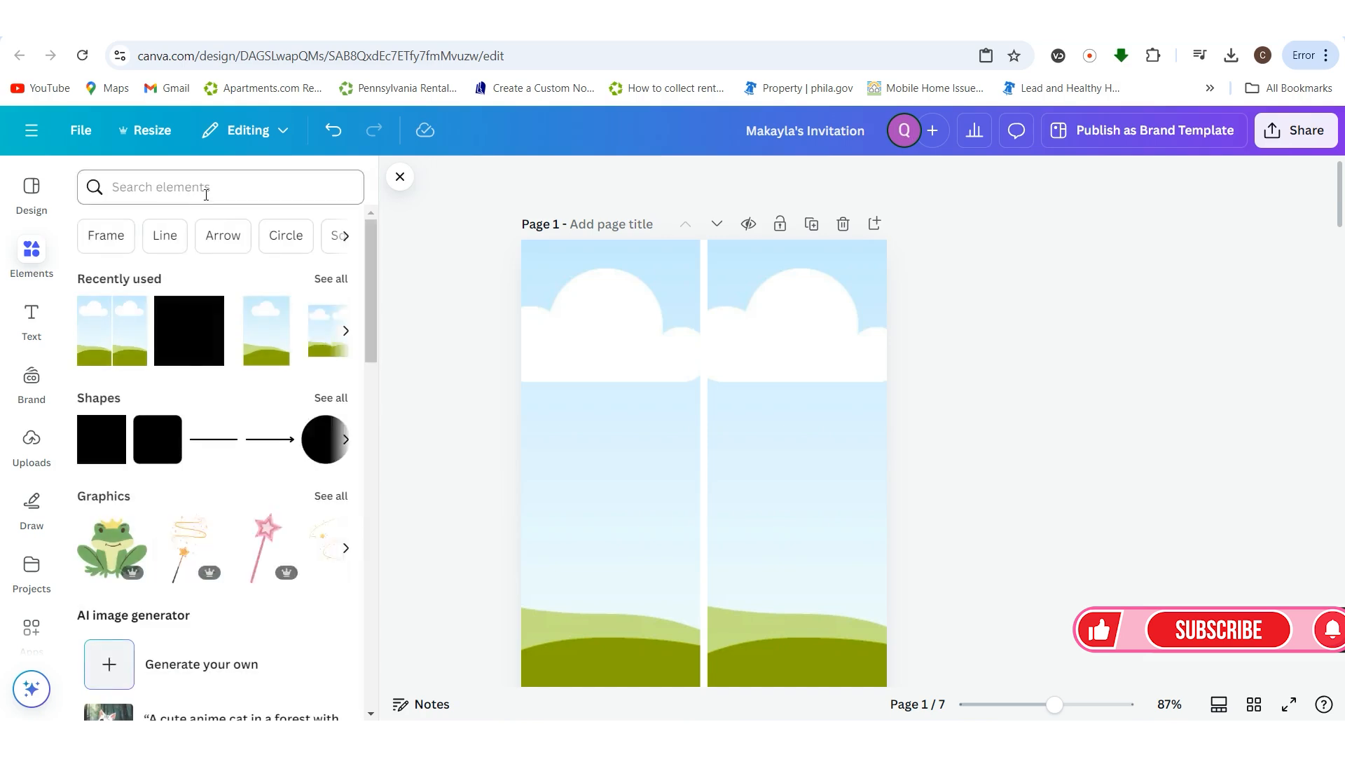
{"action": "left_click", "coordinate": [206, 194]}
{"action": "type", "text": "g"}
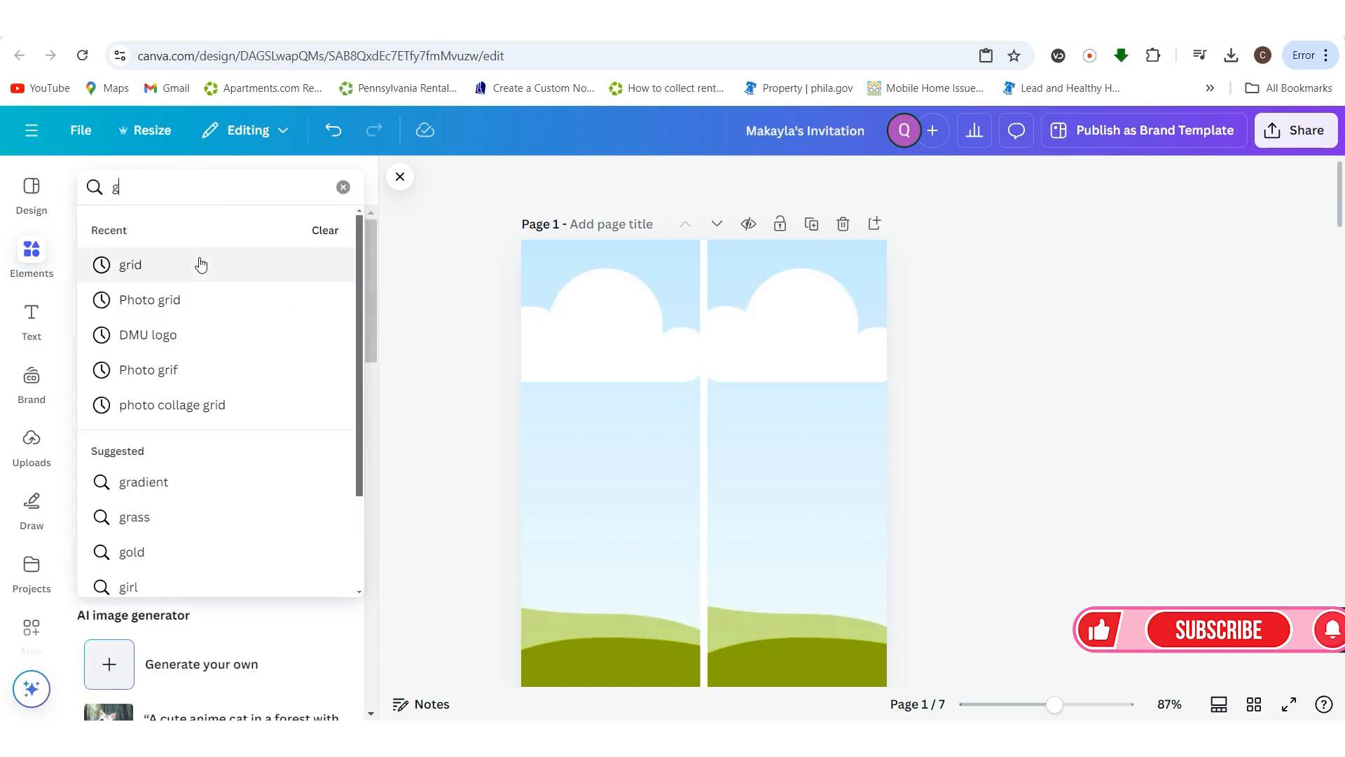
{"action": "type", "text": "reen bac"}
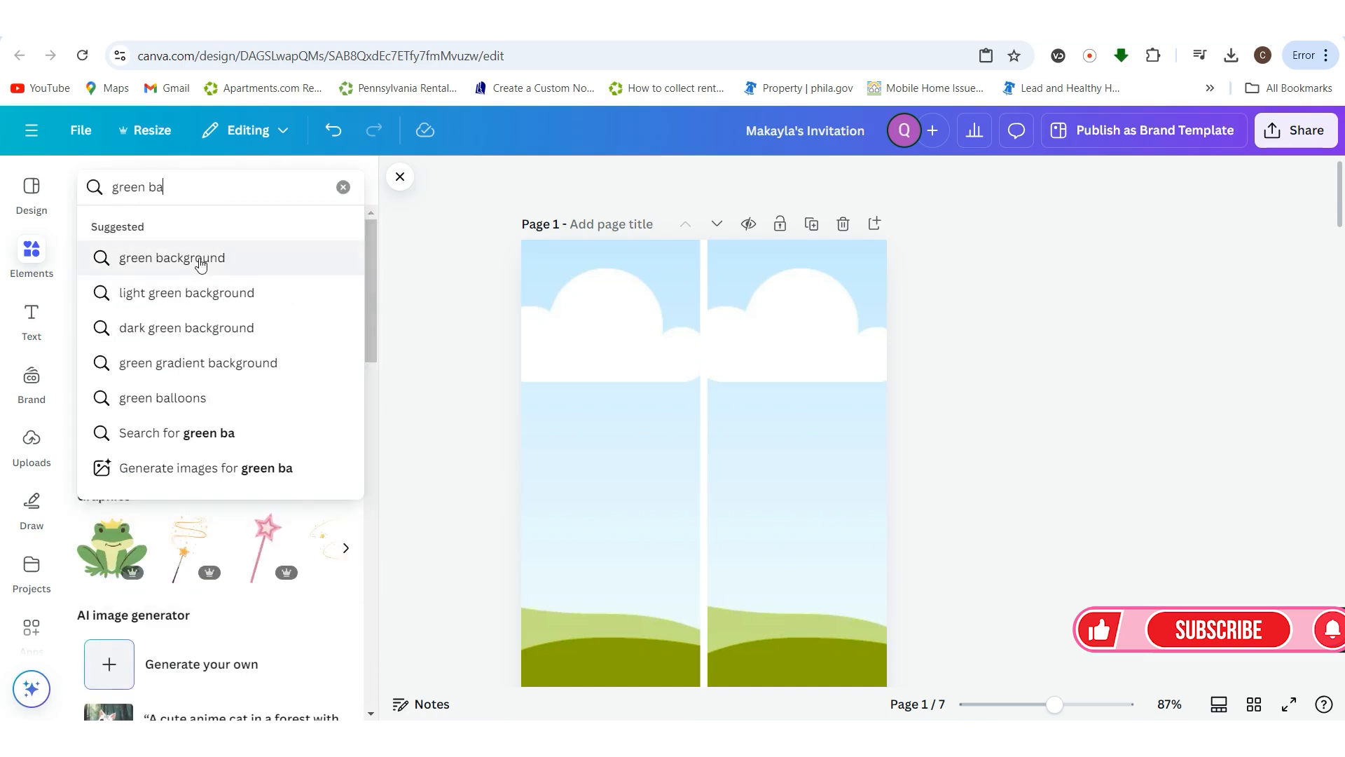
{"action": "left_click", "coordinate": [171, 258]}
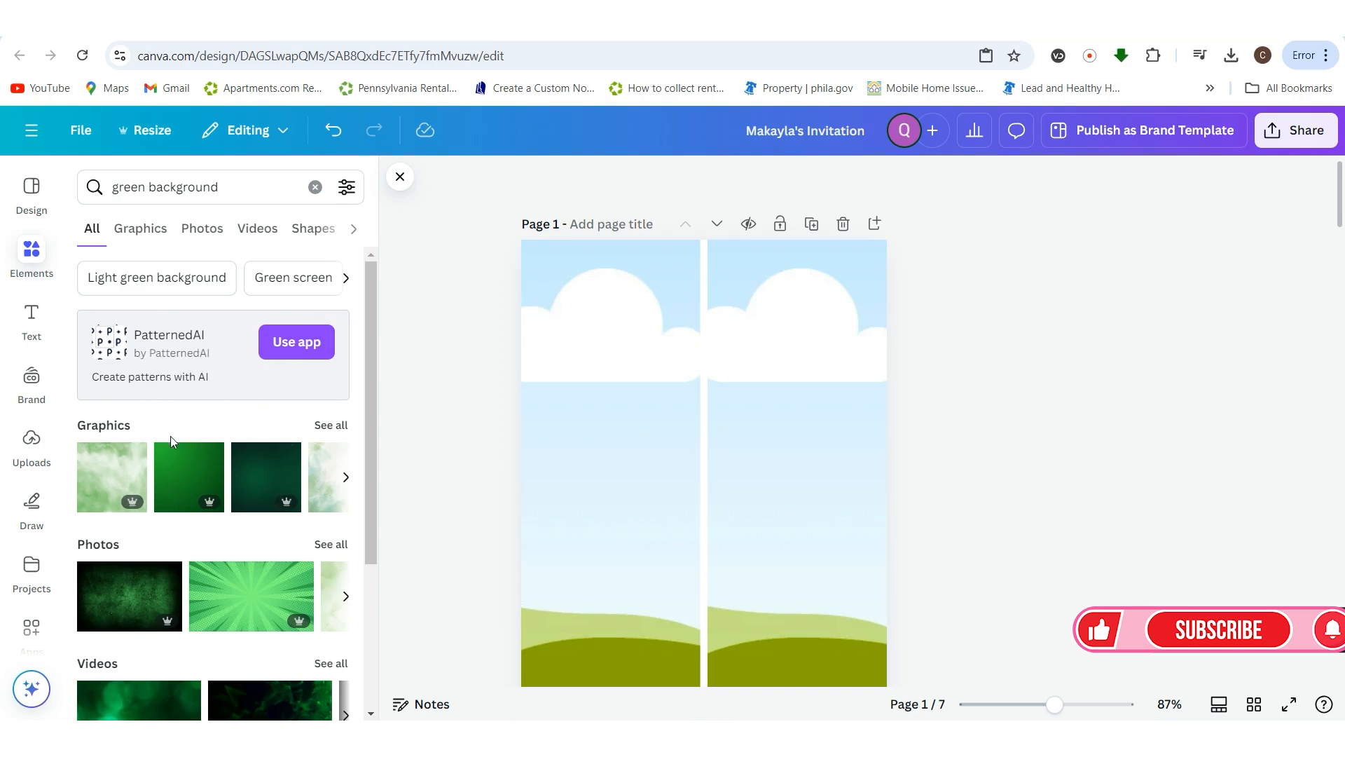
{"action": "scroll", "coordinate": [207, 589], "scroll_direction": "down", "scroll_amount": 3}
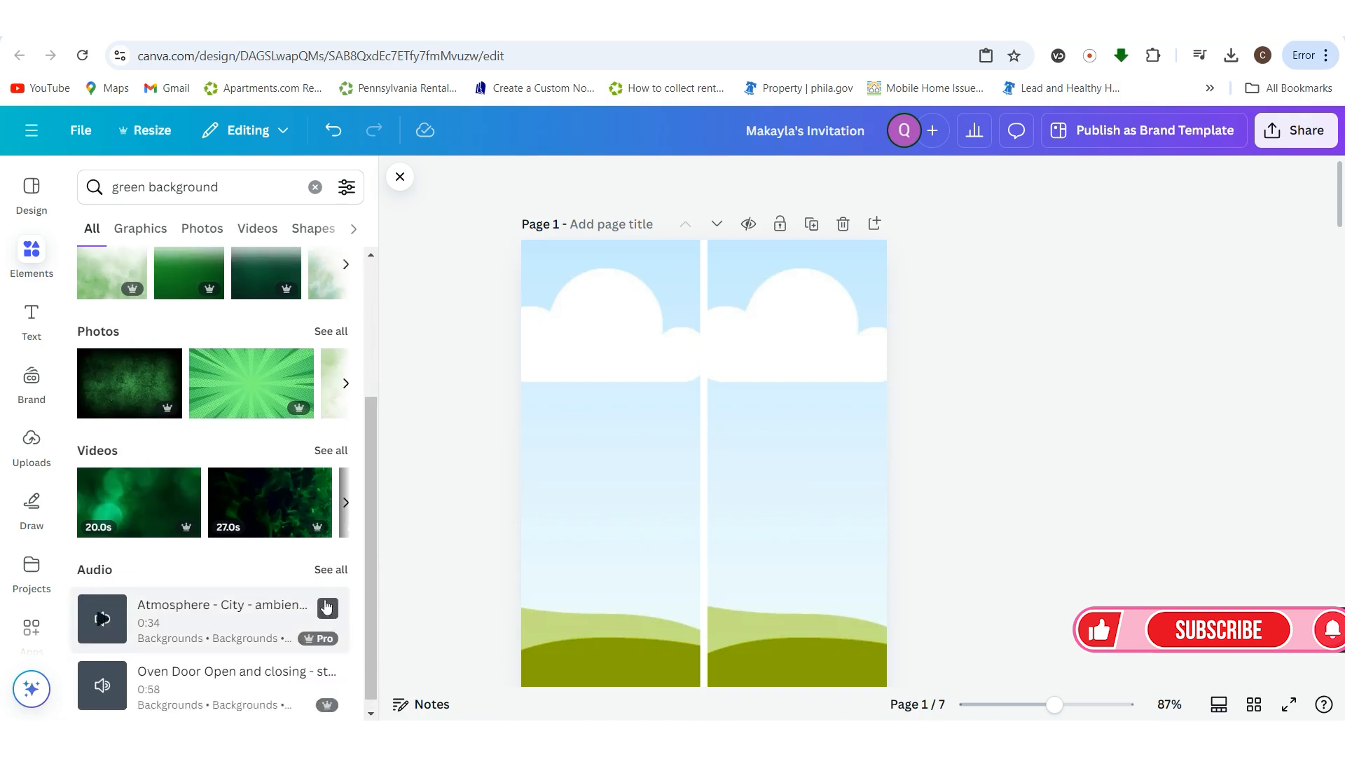
{"action": "scroll", "coordinate": [329, 435], "scroll_direction": "up", "scroll_amount": 3}
{"action": "left_click", "coordinate": [328, 426]}
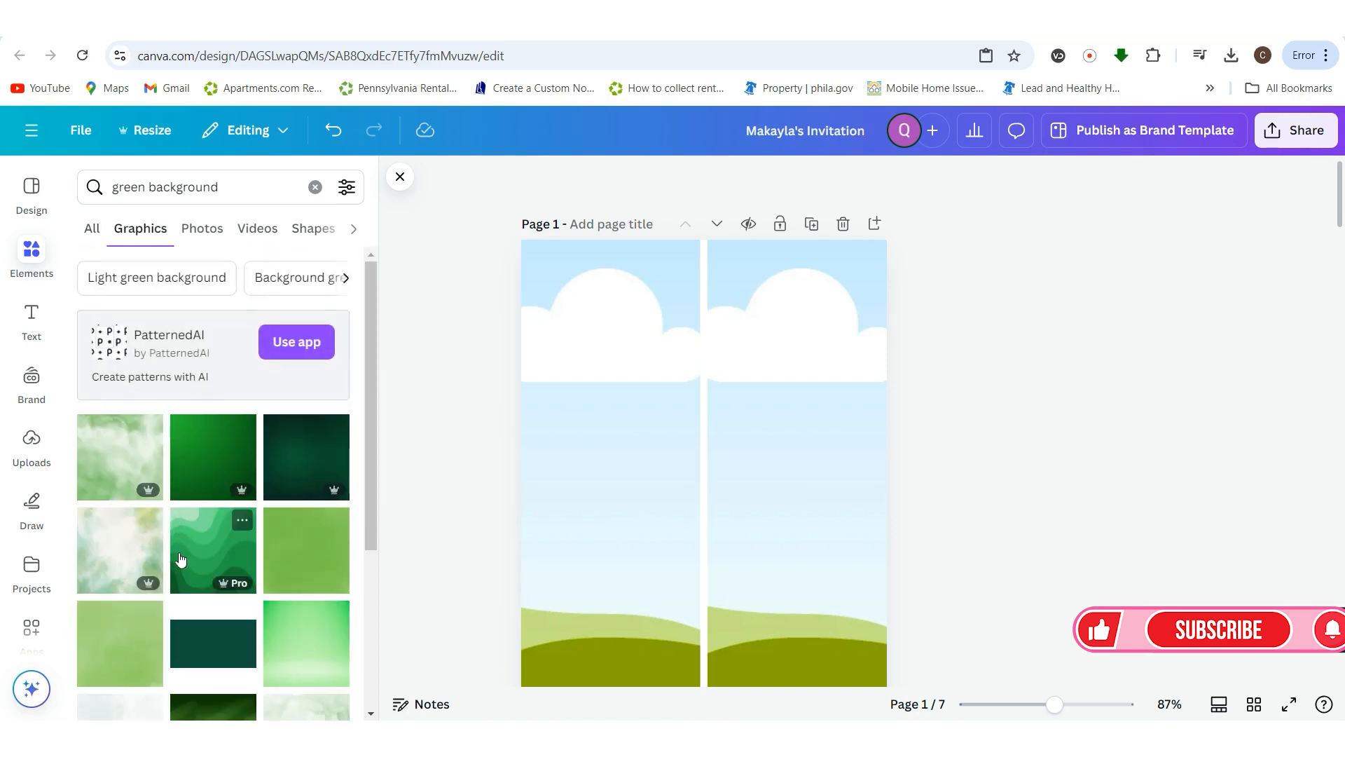
- Try the green gingham pattern and the soft white-to-green gradient in the left column of the photo grid
{"action": "scroll", "coordinate": [294, 399], "scroll_direction": "down", "scroll_amount": 3}
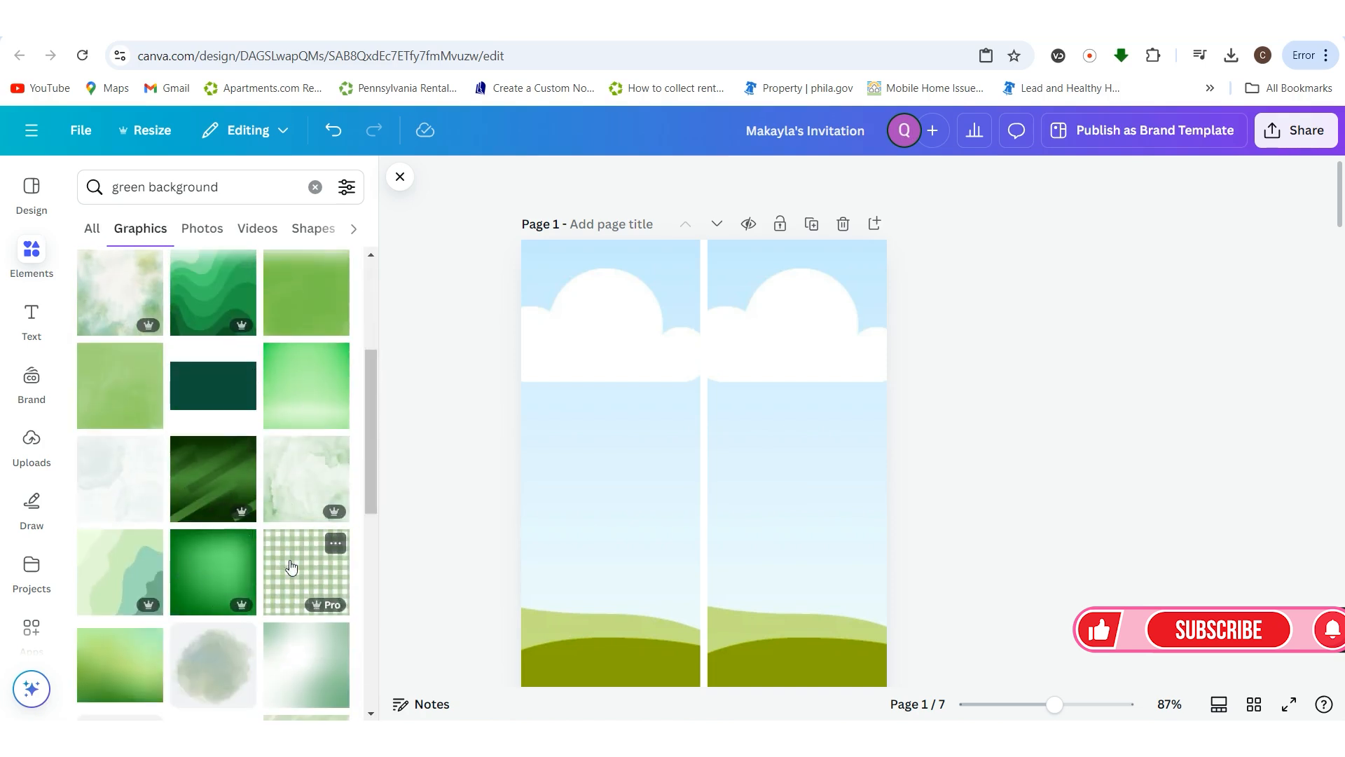
{"action": "scroll", "coordinate": [281, 560], "scroll_direction": "down", "scroll_amount": 3}
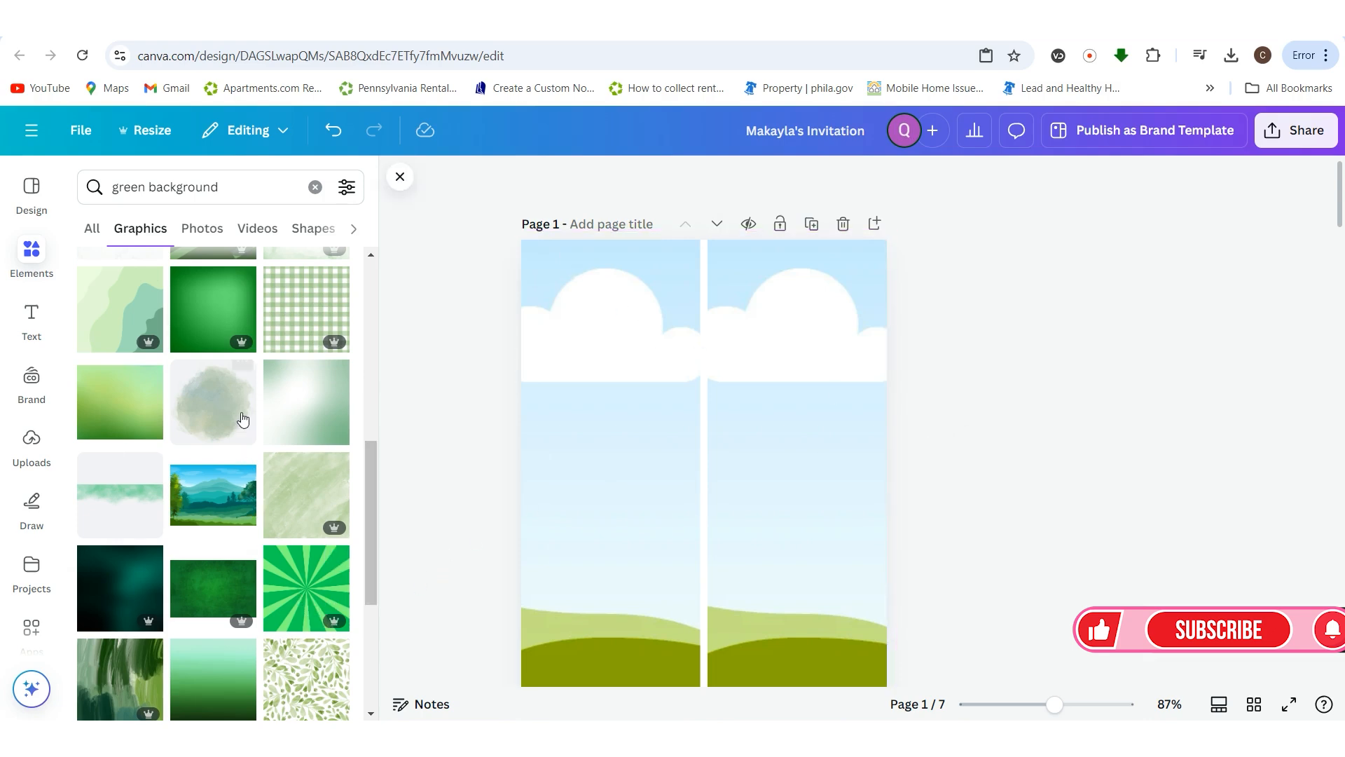
{"action": "scroll", "coordinate": [243, 441], "scroll_direction": "up", "scroll_amount": 1}
{"action": "scroll", "coordinate": [242, 450], "scroll_direction": "up", "scroll_amount": 5}
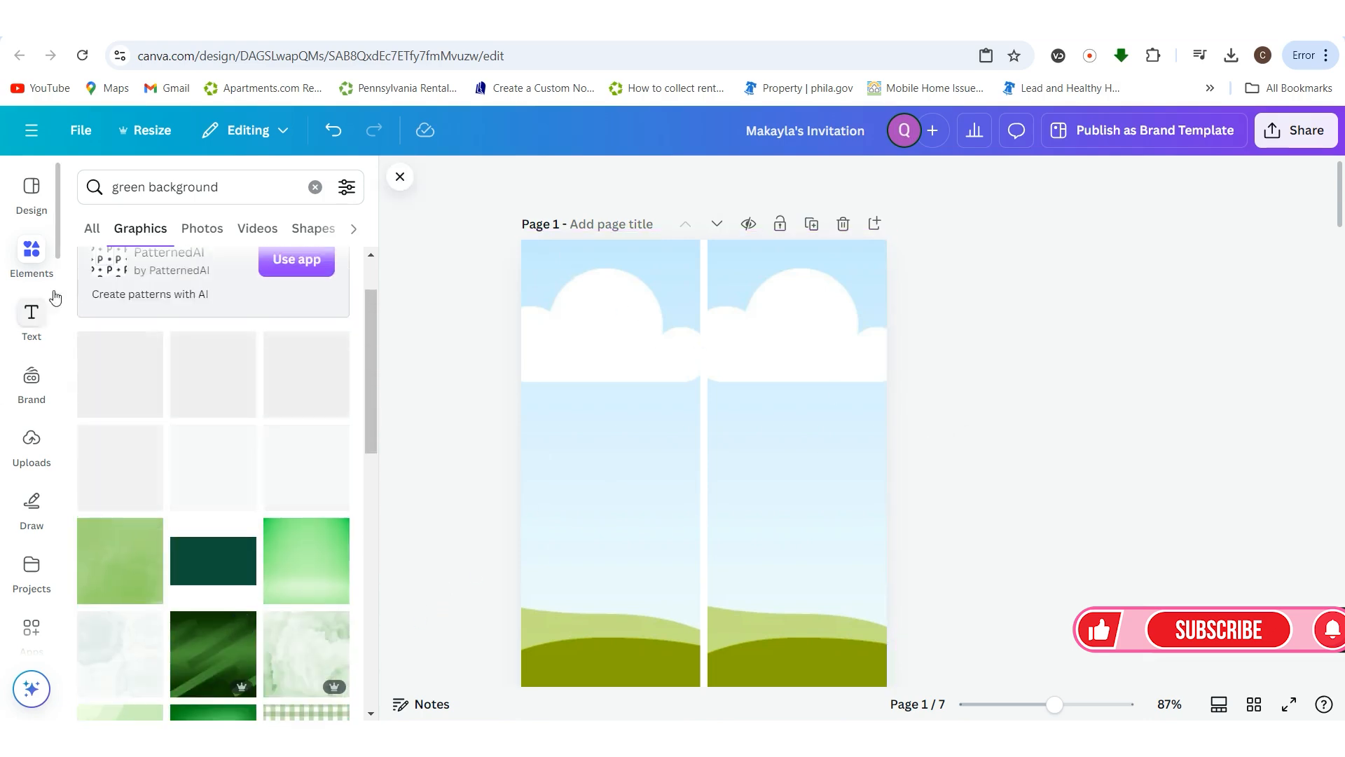
{"action": "scroll", "coordinate": [225, 560], "scroll_direction": "down", "scroll_amount": 6}
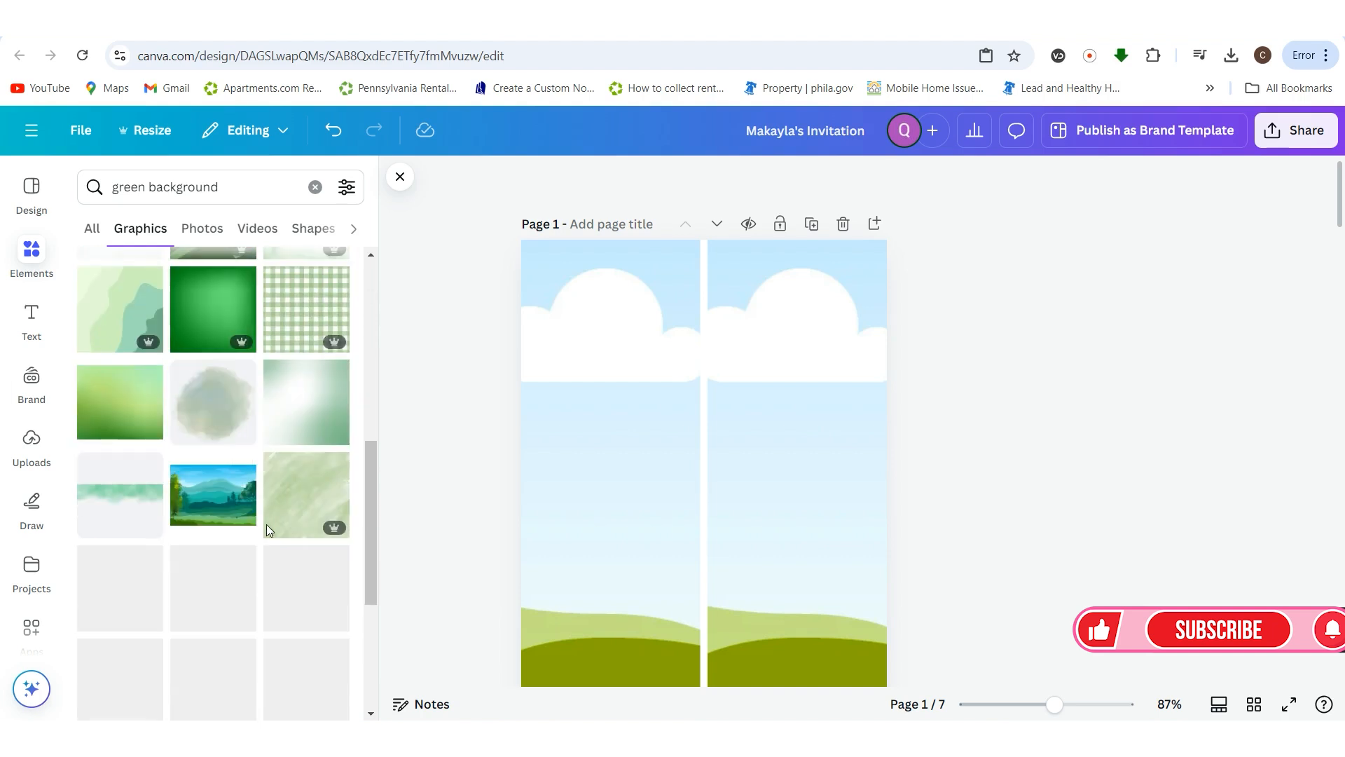
{"action": "left_click", "coordinate": [306, 308]}
{"action": "left_click_drag", "start_coordinate": [615, 459], "coordinate": [615, 373]}
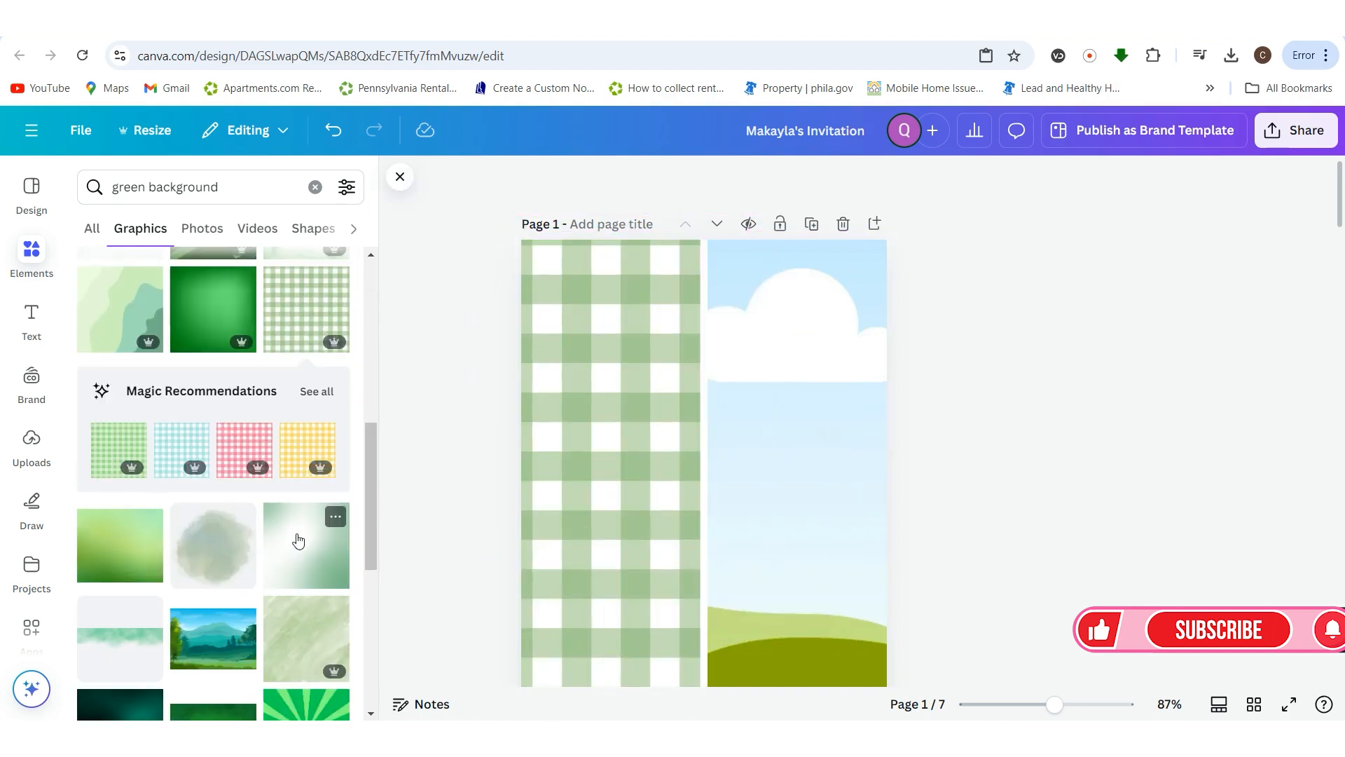
{"action": "left_click", "coordinate": [298, 543]}
{"action": "left_click_drag", "start_coordinate": [619, 481], "coordinate": [587, 371]}
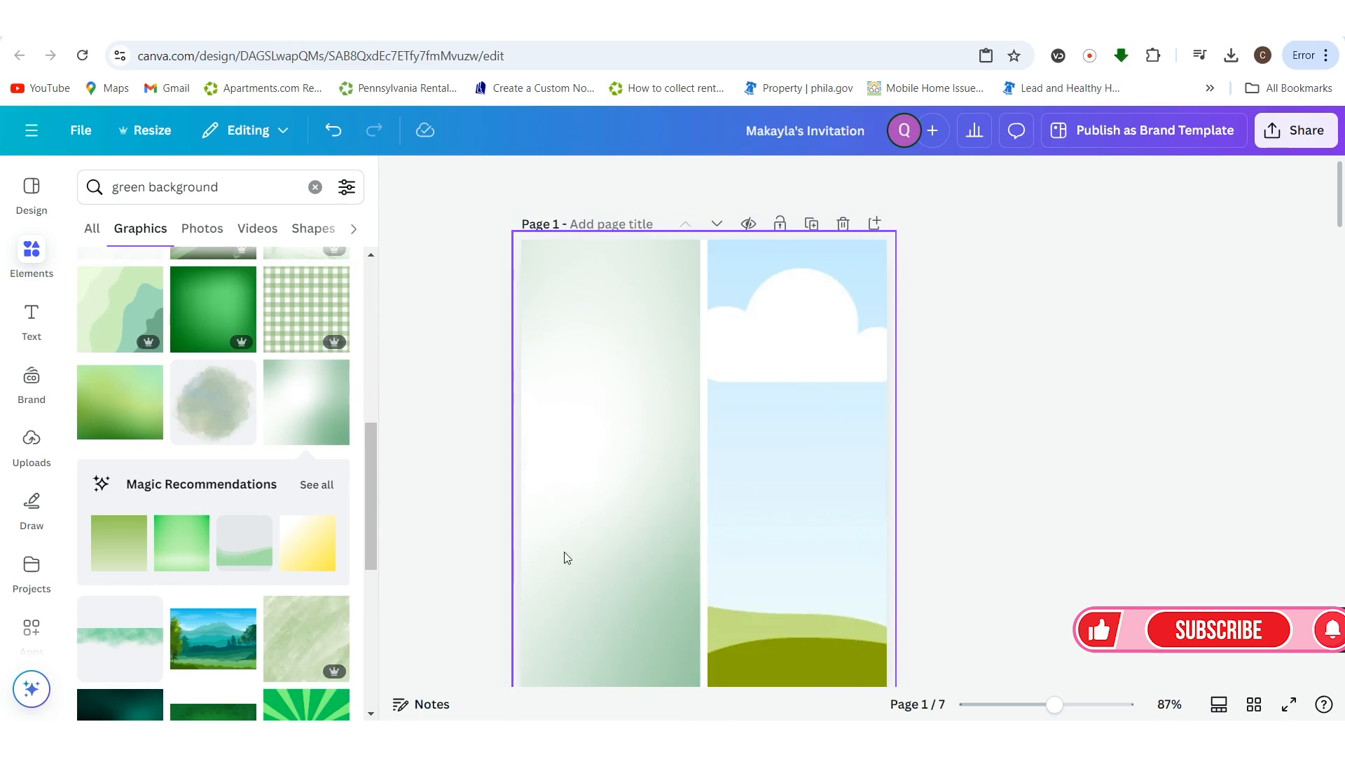
- Fill both columns of the photo grid with the bright green gradient from the recommended graphics
{"action": "left_click", "coordinate": [182, 543]}
{"action": "left_click_drag", "start_coordinate": [640, 540], "coordinate": [784, 434]}
{"action": "left_click", "coordinate": [187, 527]}
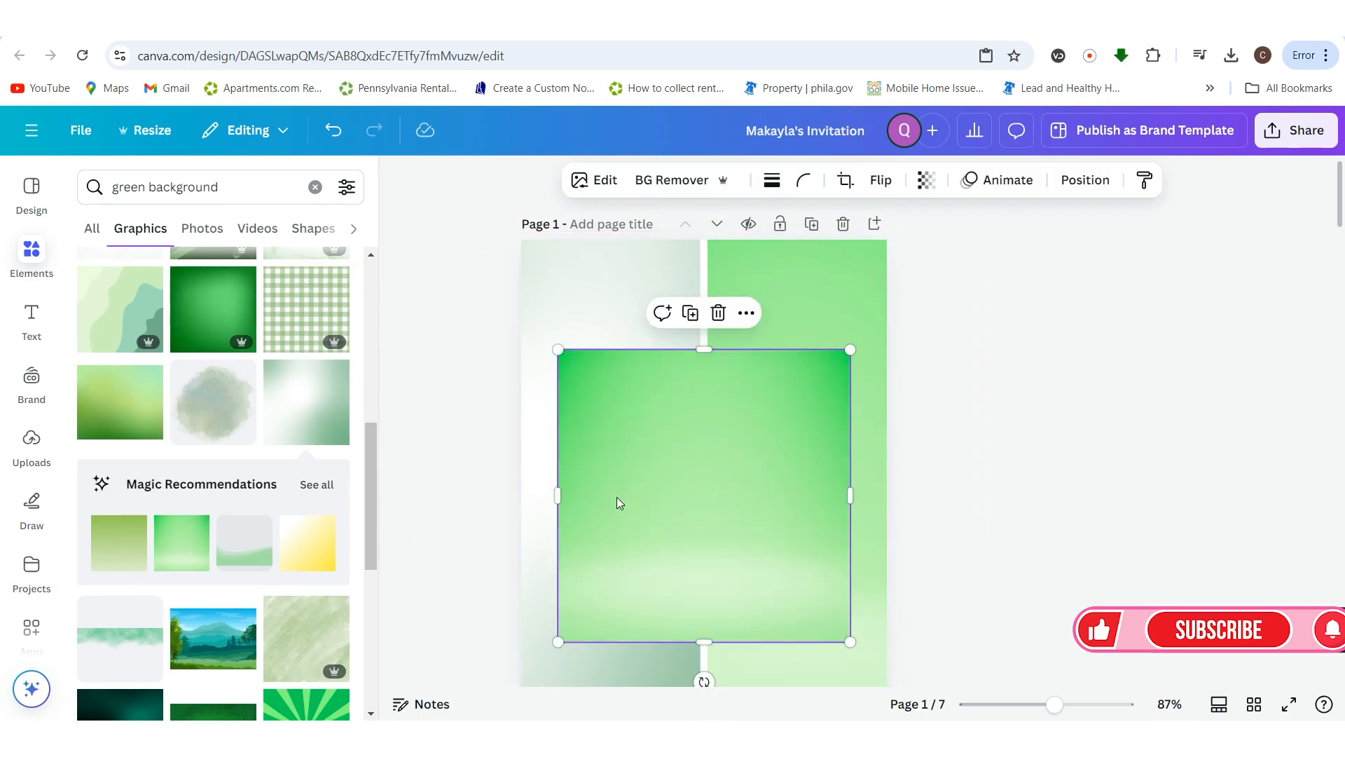
{"action": "left_click_drag", "start_coordinate": [618, 503], "coordinate": [588, 445]}
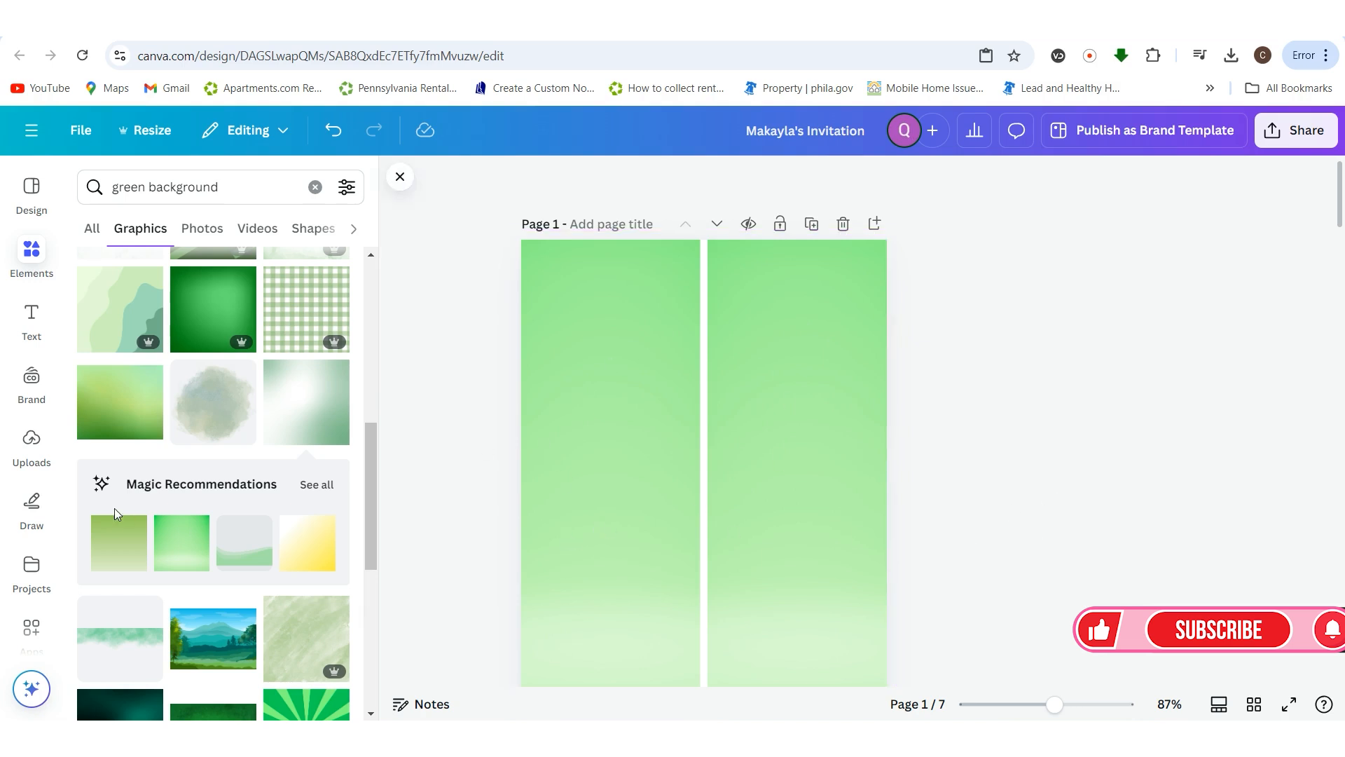
- Fill the left column of the photo grid with the uploaded white pattern with green quatrefoil outlines
{"action": "scroll", "coordinate": [237, 569], "scroll_direction": "down", "scroll_amount": 3}
{"action": "scroll", "coordinate": [236, 570], "scroll_direction": "up", "scroll_amount": 1}
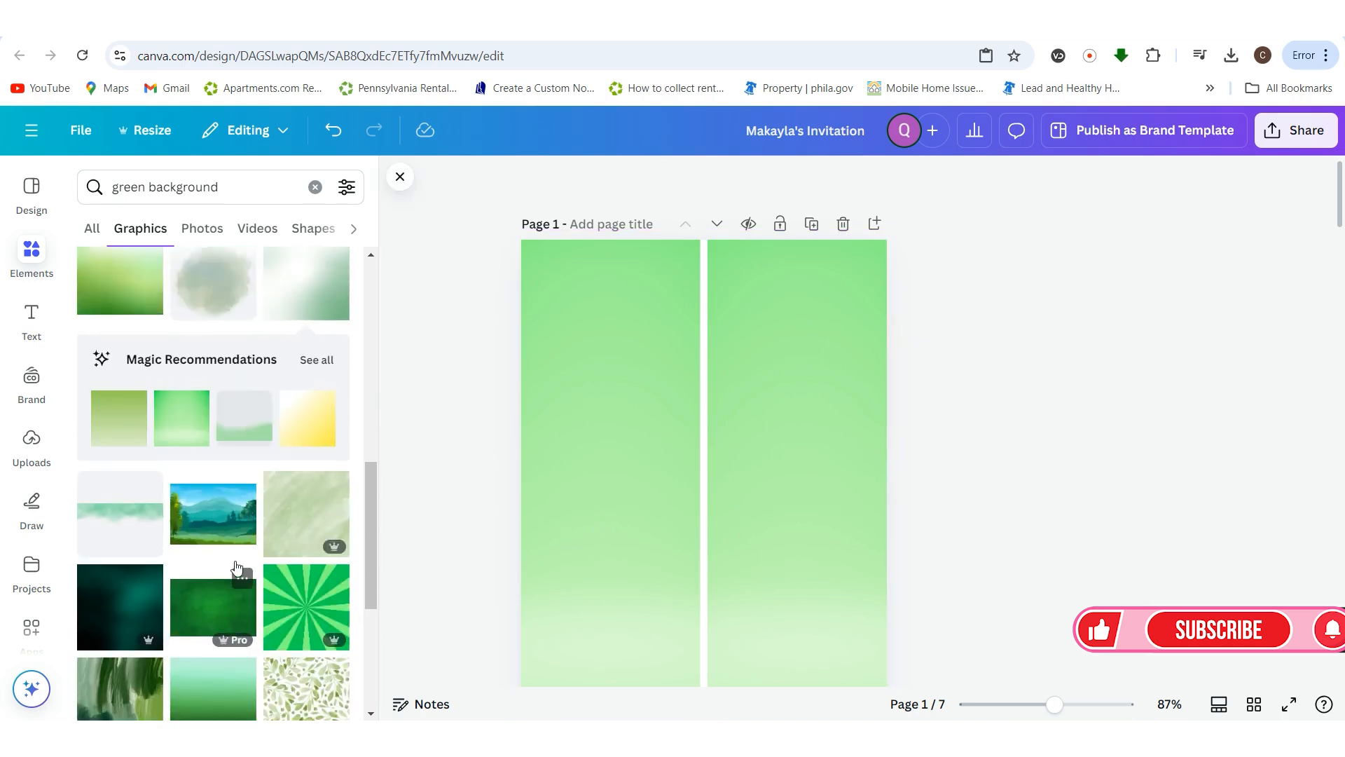
{"action": "left_click", "coordinate": [29, 456]}
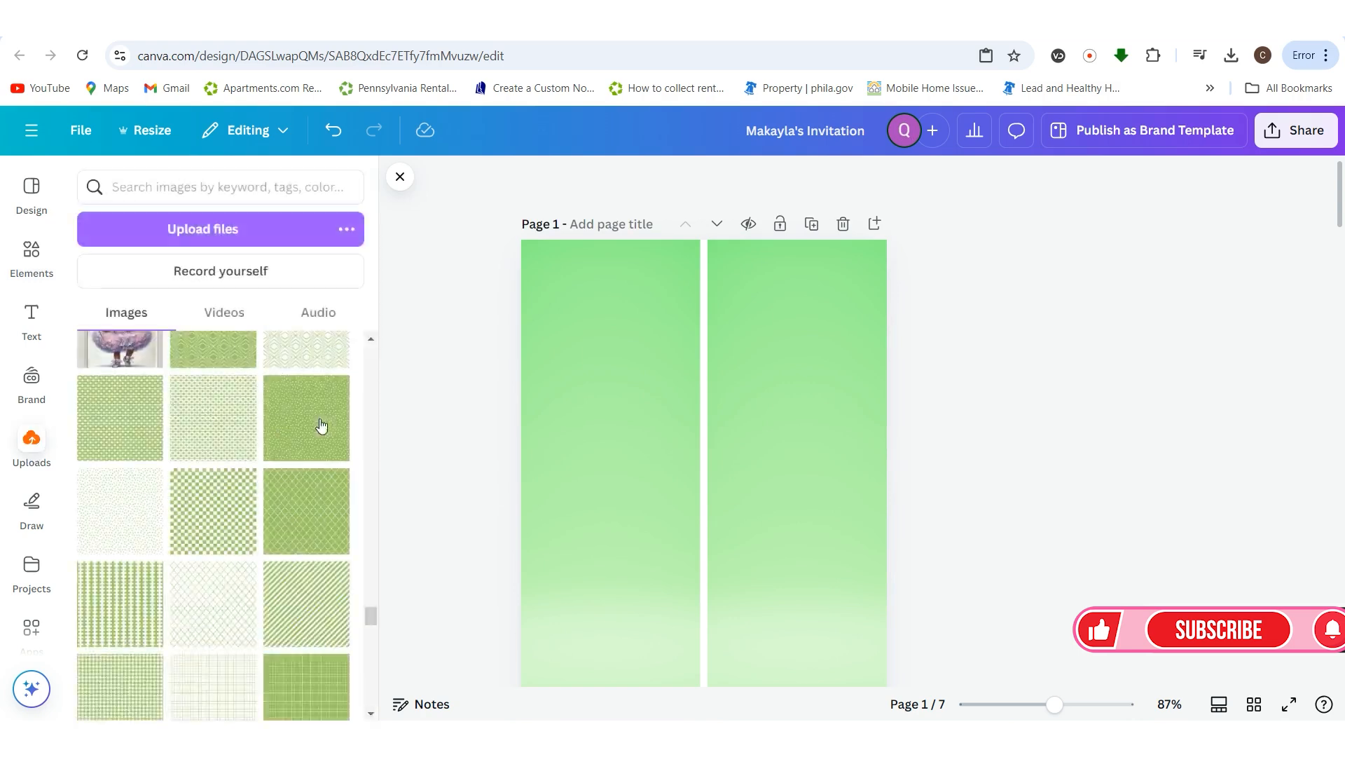
{"action": "scroll", "coordinate": [220, 655], "scroll_direction": "down", "scroll_amount": 3}
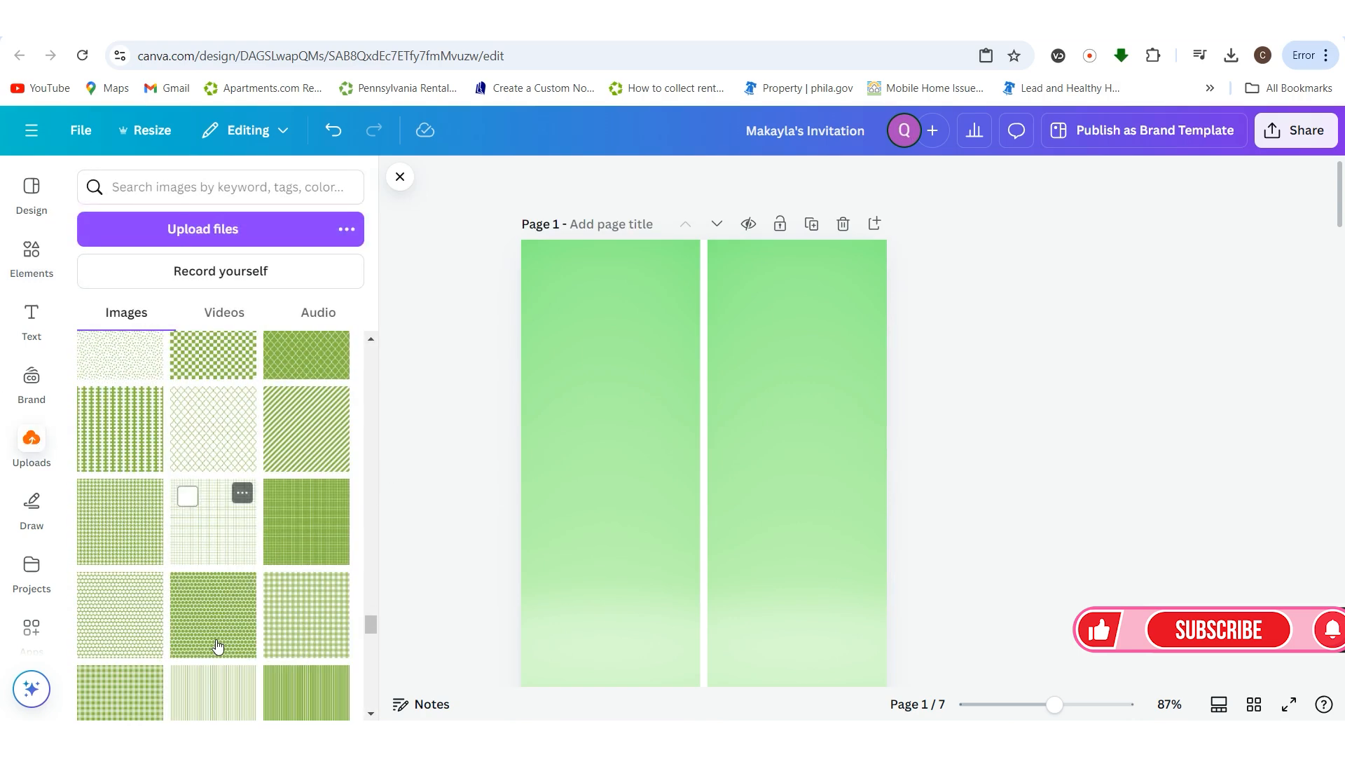
{"action": "left_click", "coordinate": [252, 430]}
{"action": "left_click_drag", "start_coordinate": [756, 496], "coordinate": [653, 396]}
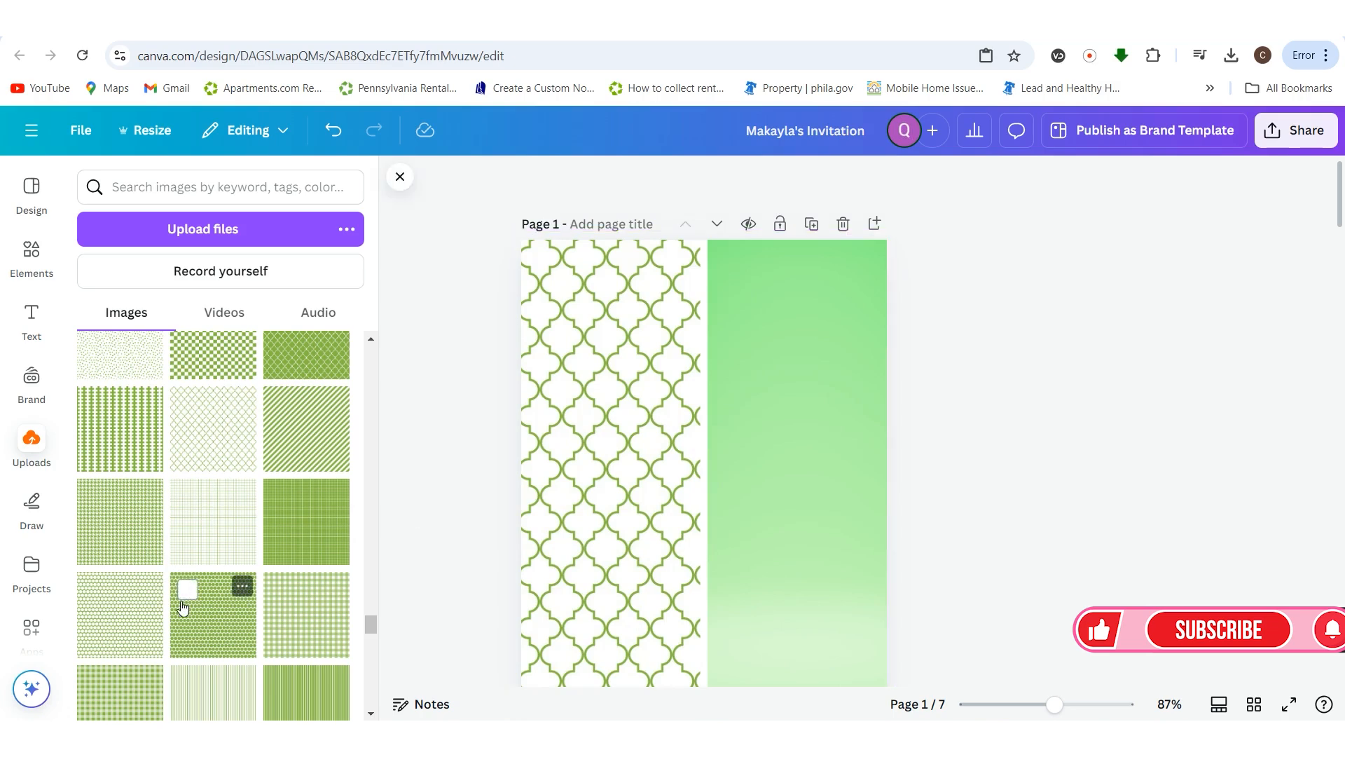
{"action": "scroll", "coordinate": [183, 607], "scroll_direction": "down", "scroll_amount": 3}
{"action": "scroll", "coordinate": [271, 556], "scroll_direction": "up", "scroll_amount": 3}
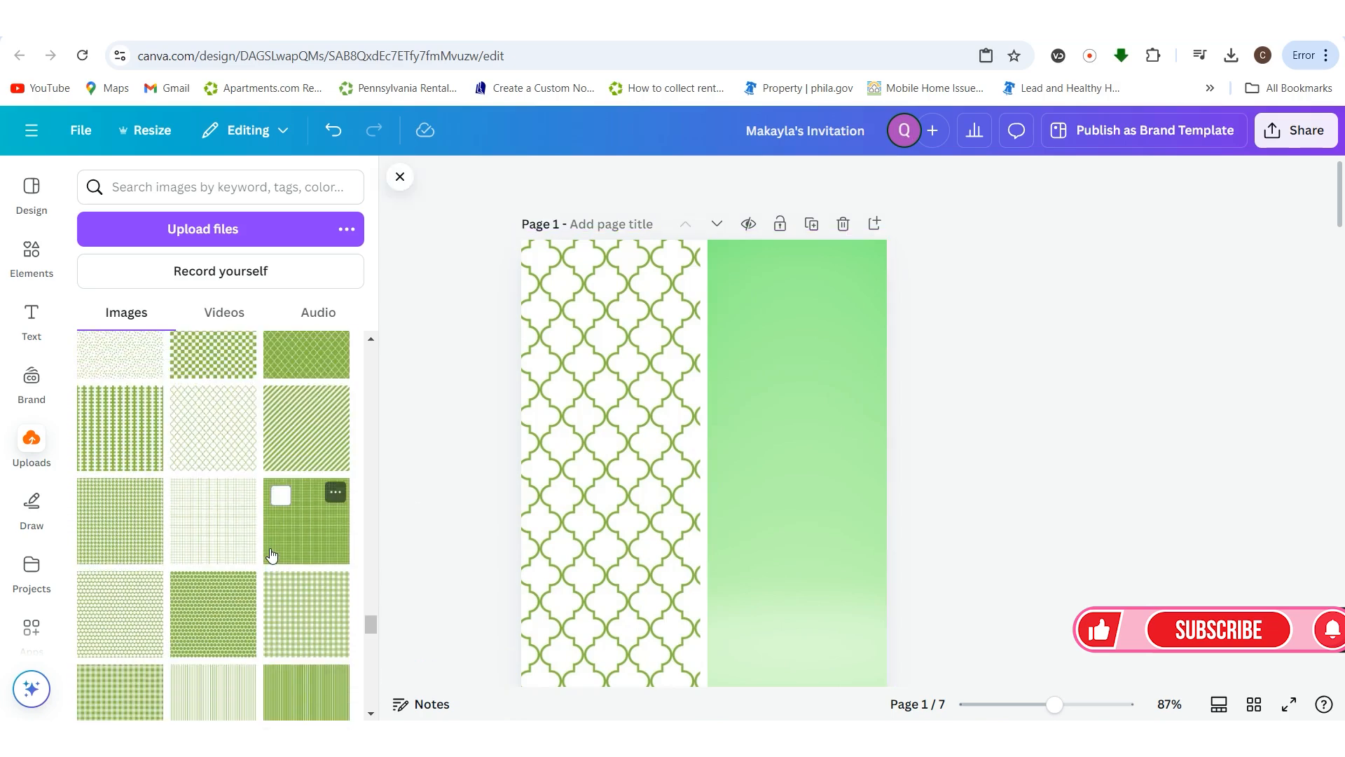
- Fill the right column of the photo grid with the uploaded white pattern with scattered green dots
{"action": "scroll", "coordinate": [272, 555], "scroll_direction": "up", "scroll_amount": 2}
{"action": "left_click", "coordinate": [140, 441]}
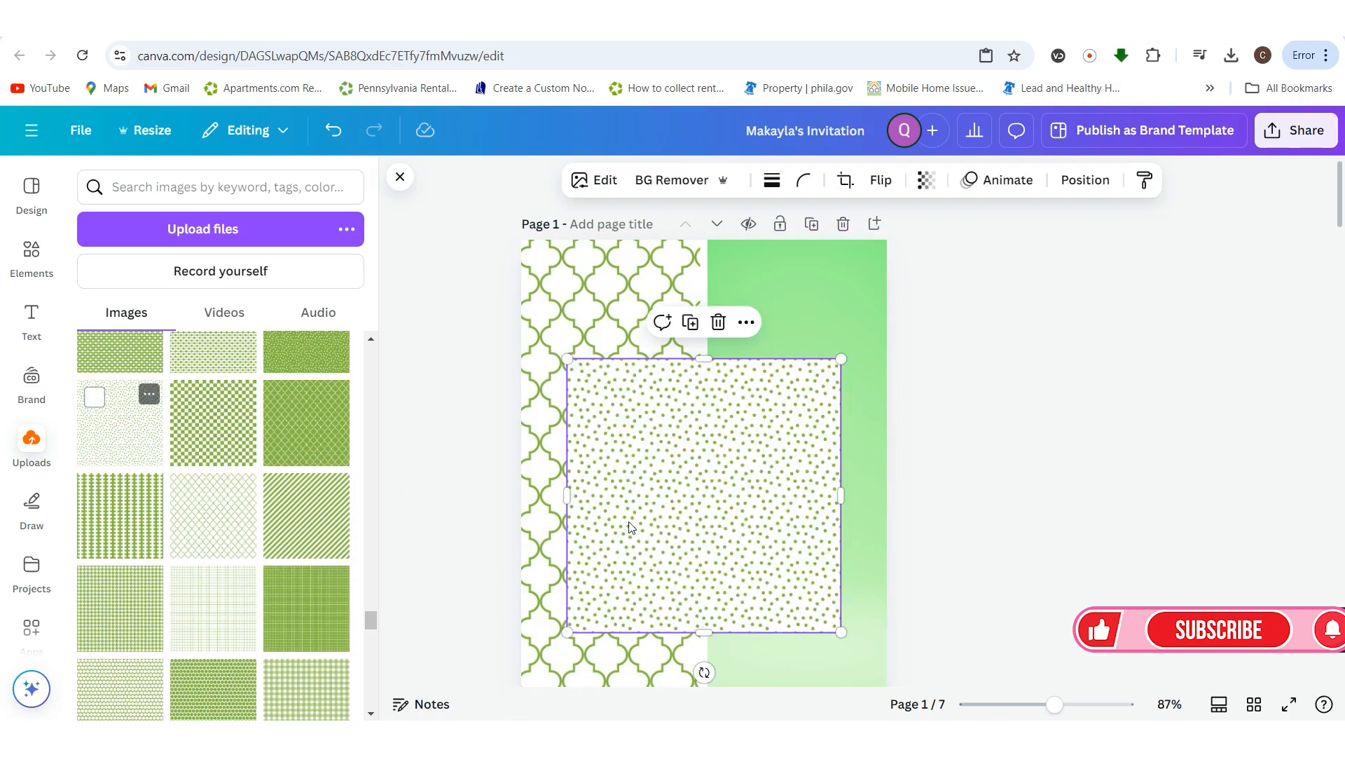
{"action": "left_click_drag", "start_coordinate": [629, 527], "coordinate": [823, 376]}
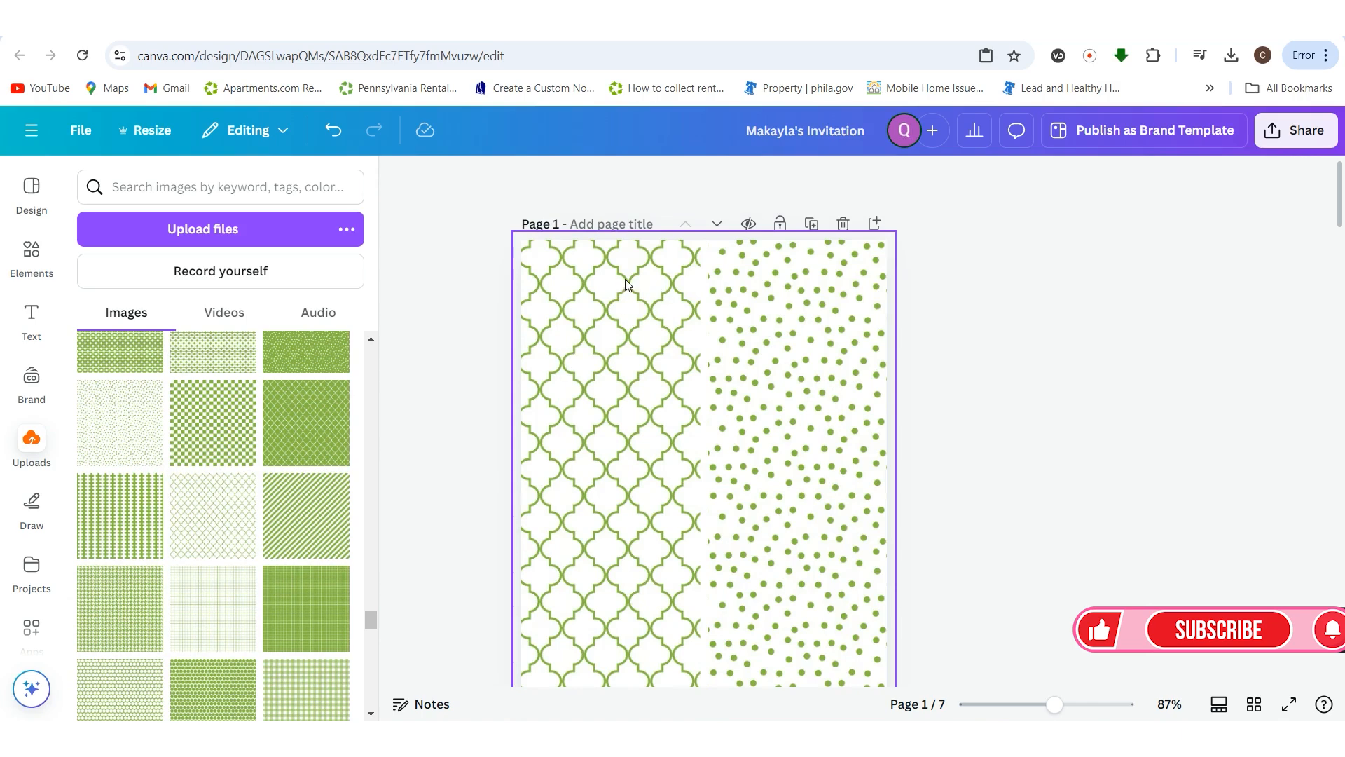
{"action": "scroll", "coordinate": [890, 435], "scroll_direction": "down", "scroll_amount": 2}
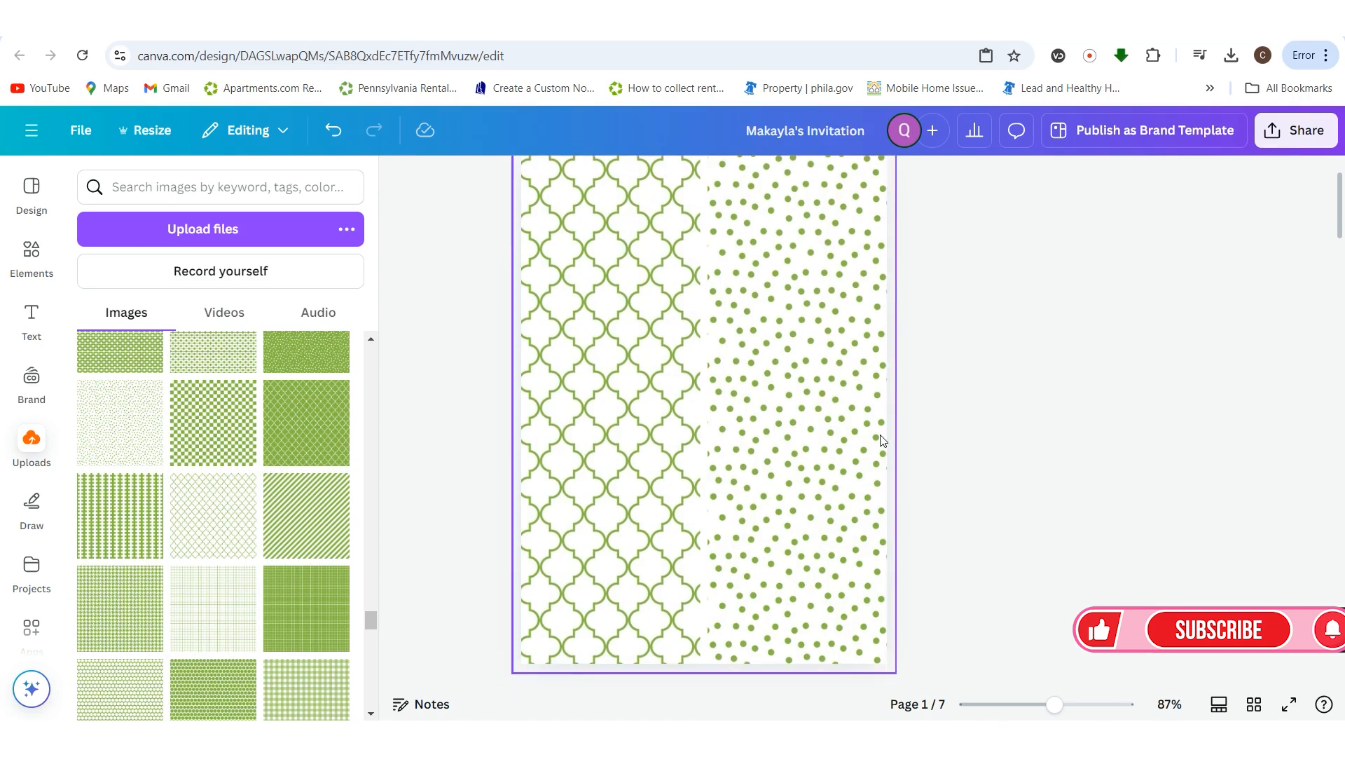
{"action": "scroll", "coordinate": [749, 512], "scroll_direction": "up", "scroll_amount": 2}
- Clear the "green background" element search and check the licensing information of the Square shape
{"action": "left_click", "coordinate": [36, 269]}
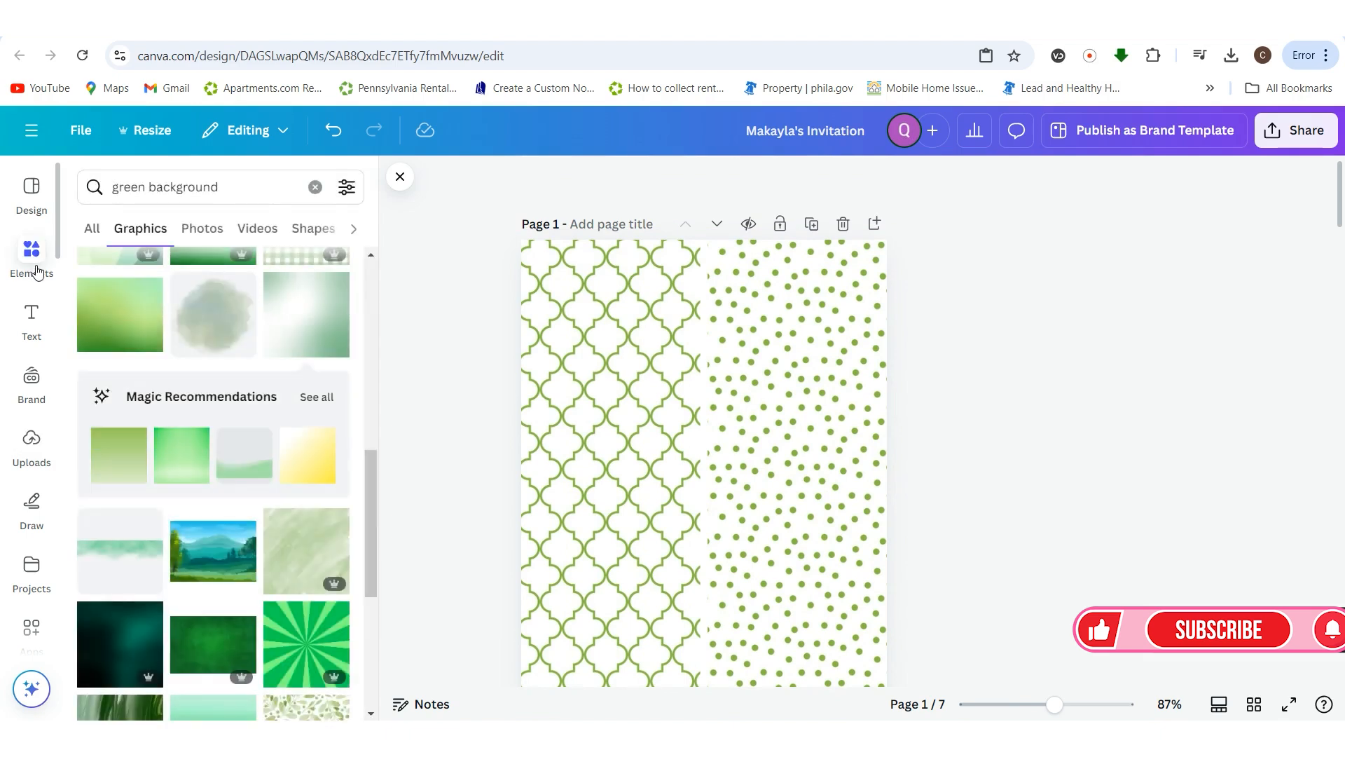
{"action": "left_click", "coordinate": [315, 186]}
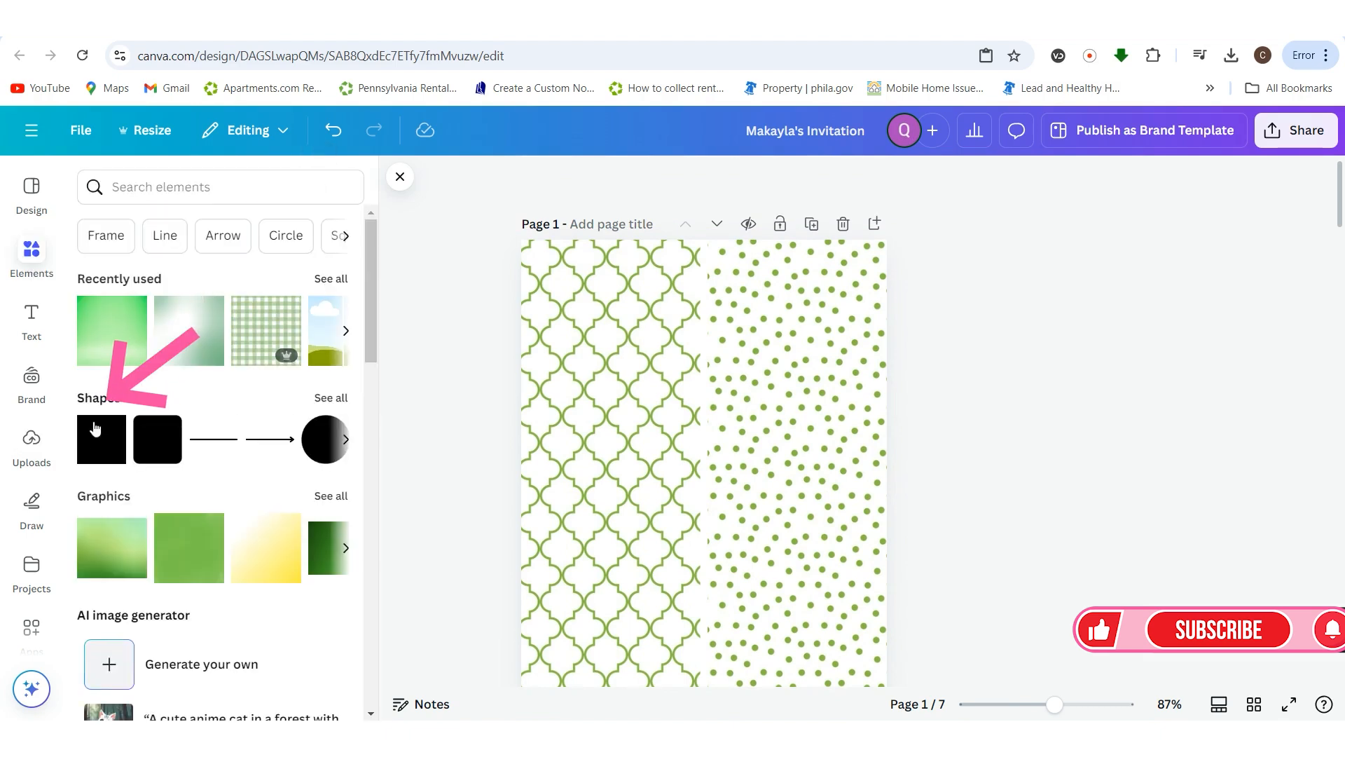
{"action": "left_click", "coordinate": [112, 429]}
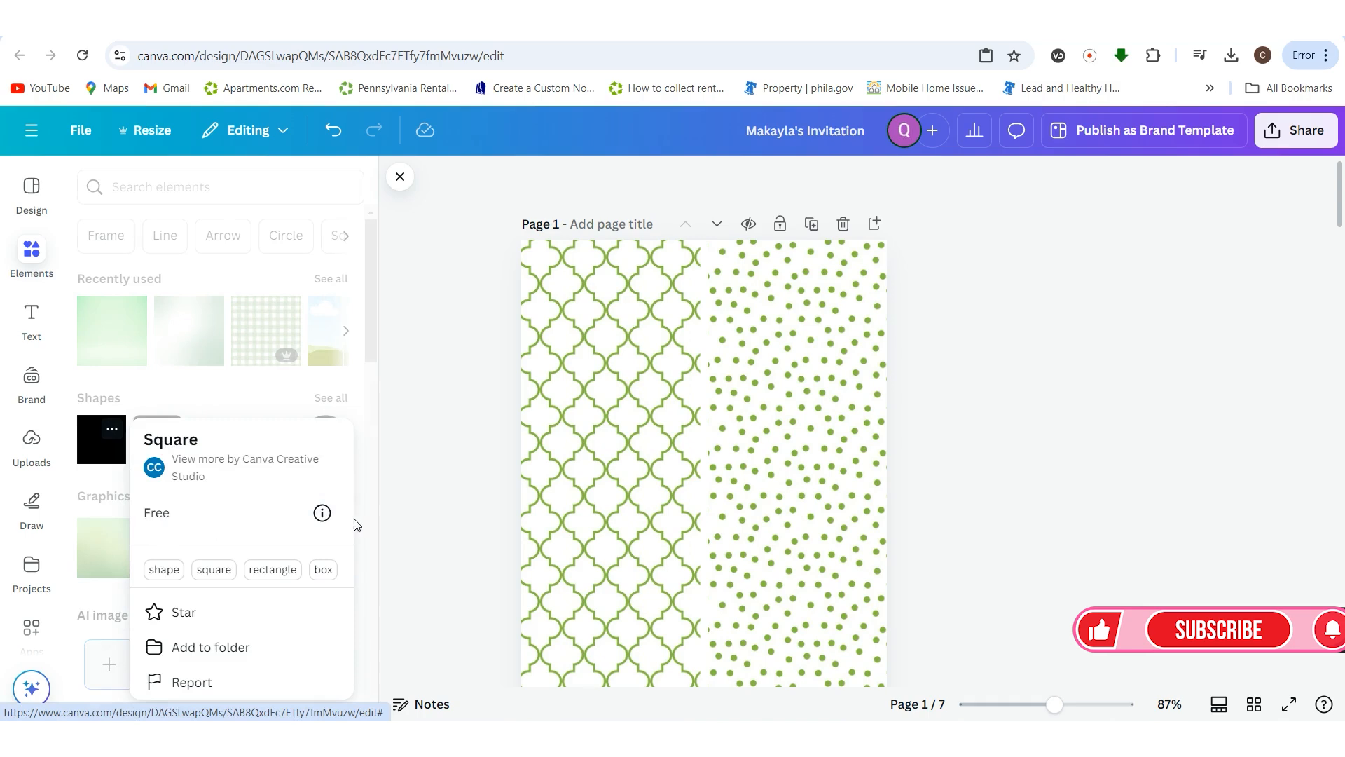
{"action": "left_click", "coordinate": [323, 514]}
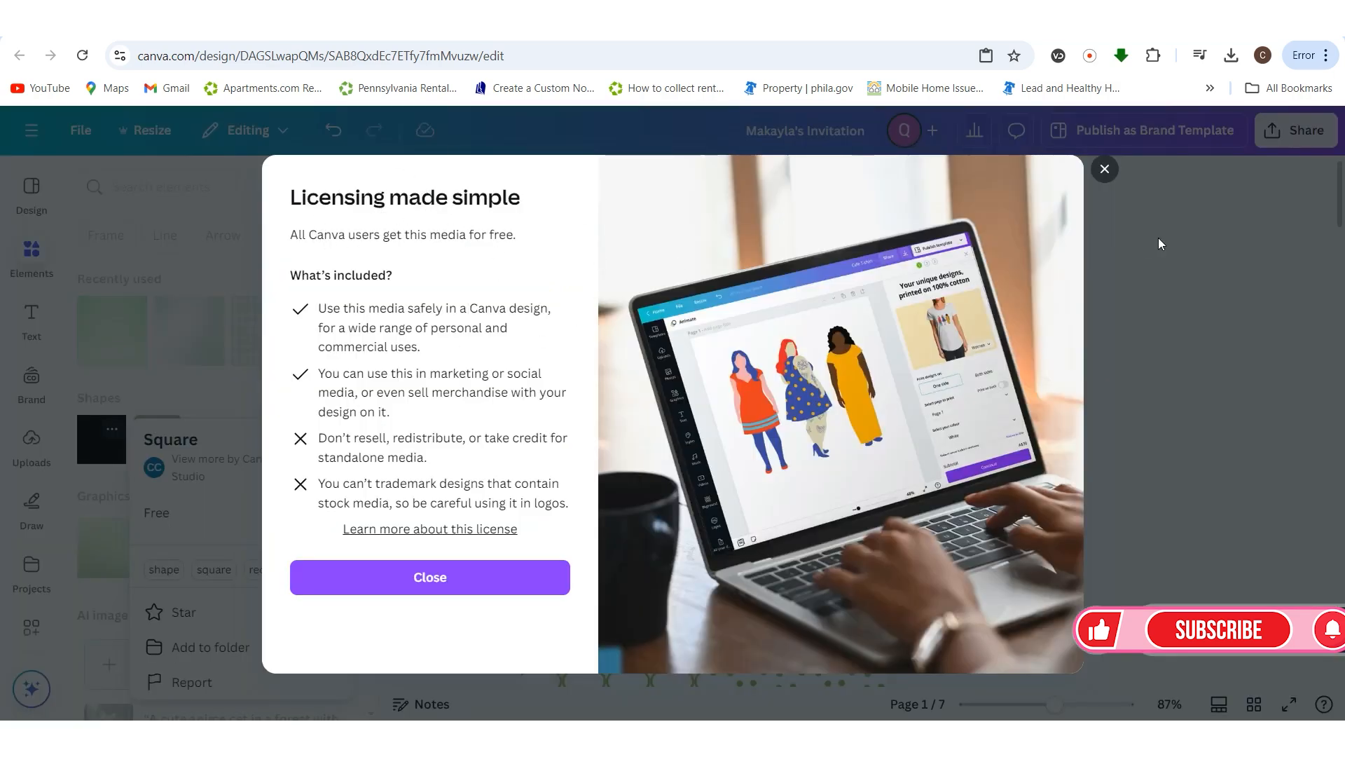
{"action": "left_click", "coordinate": [1105, 170]}
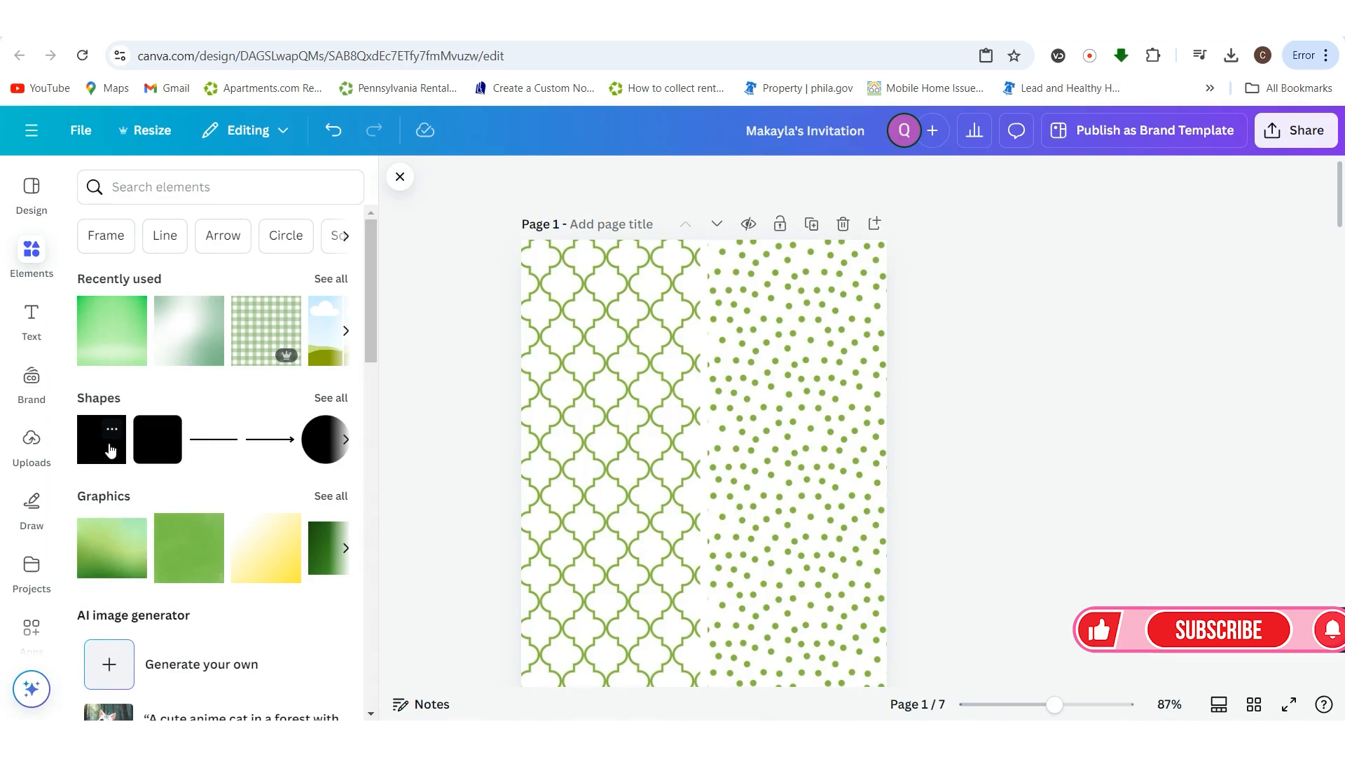
- Add a square shape to page 1 and move it up to the upper middle of the patterned background
{"action": "left_click", "coordinate": [98, 458]}
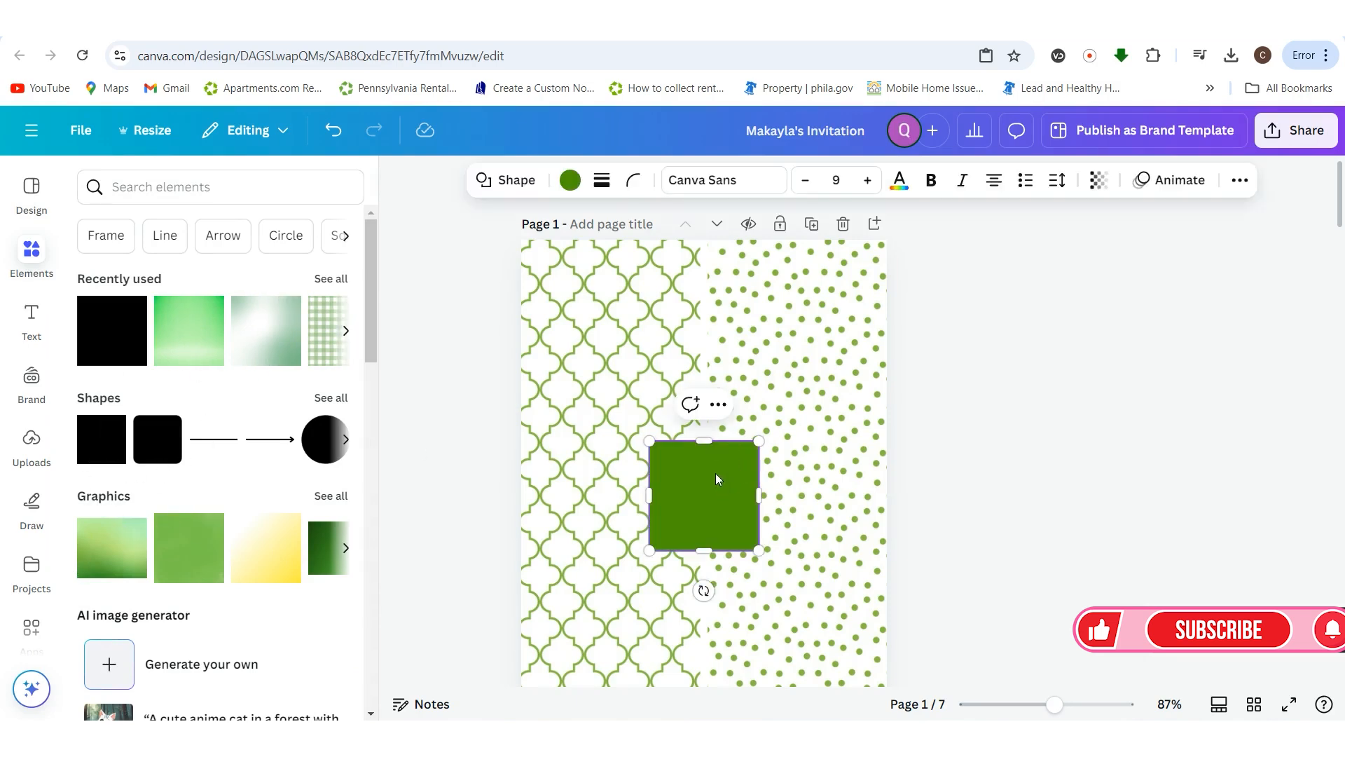
{"action": "left_click_drag", "start_coordinate": [716, 479], "coordinate": [688, 354]}
{"action": "scroll", "coordinate": [868, 415], "scroll_direction": "down", "scroll_amount": 2}
{"action": "scroll", "coordinate": [870, 413], "scroll_direction": "up", "scroll_amount": 1}
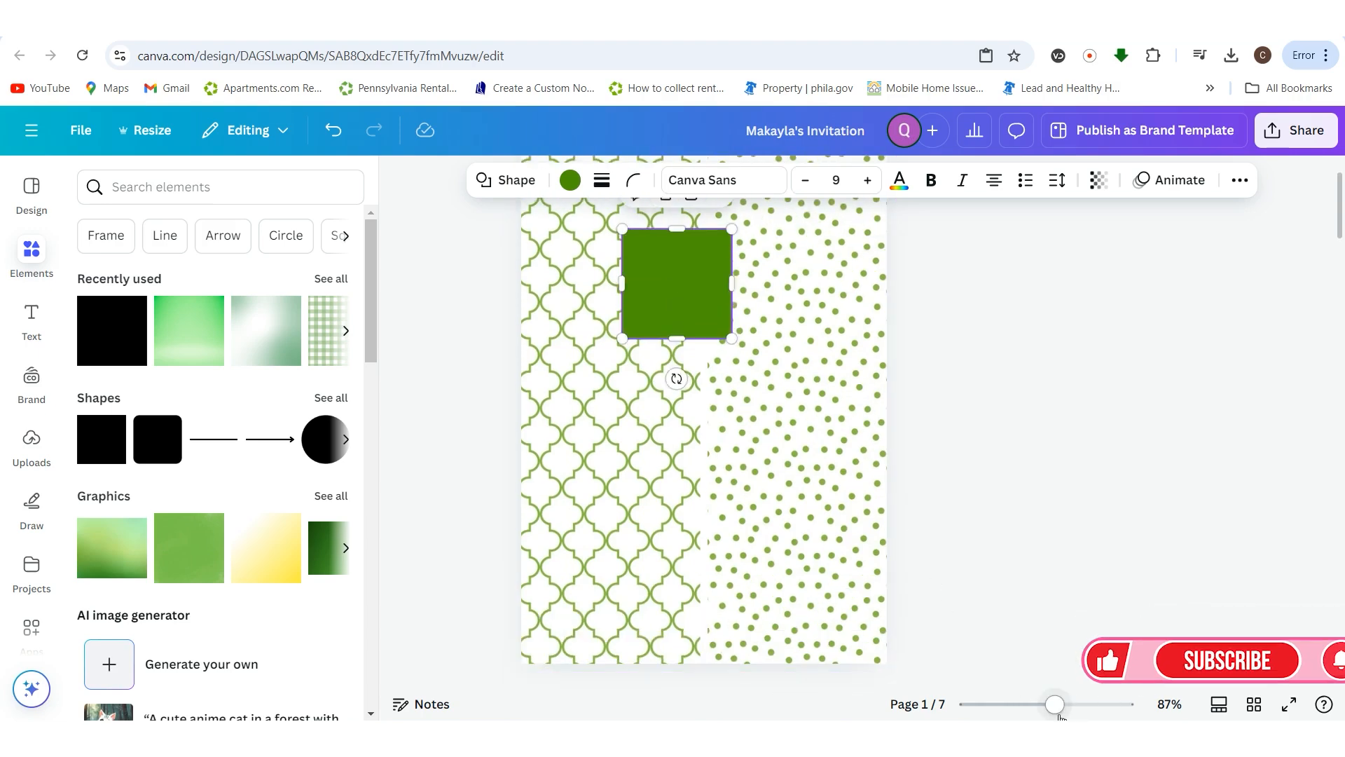
- Stretch the green square into a tall rectangle that covers most of page 1 across both patterned columns
{"action": "left_click_drag", "start_coordinate": [1056, 709], "coordinate": [1050, 709]}
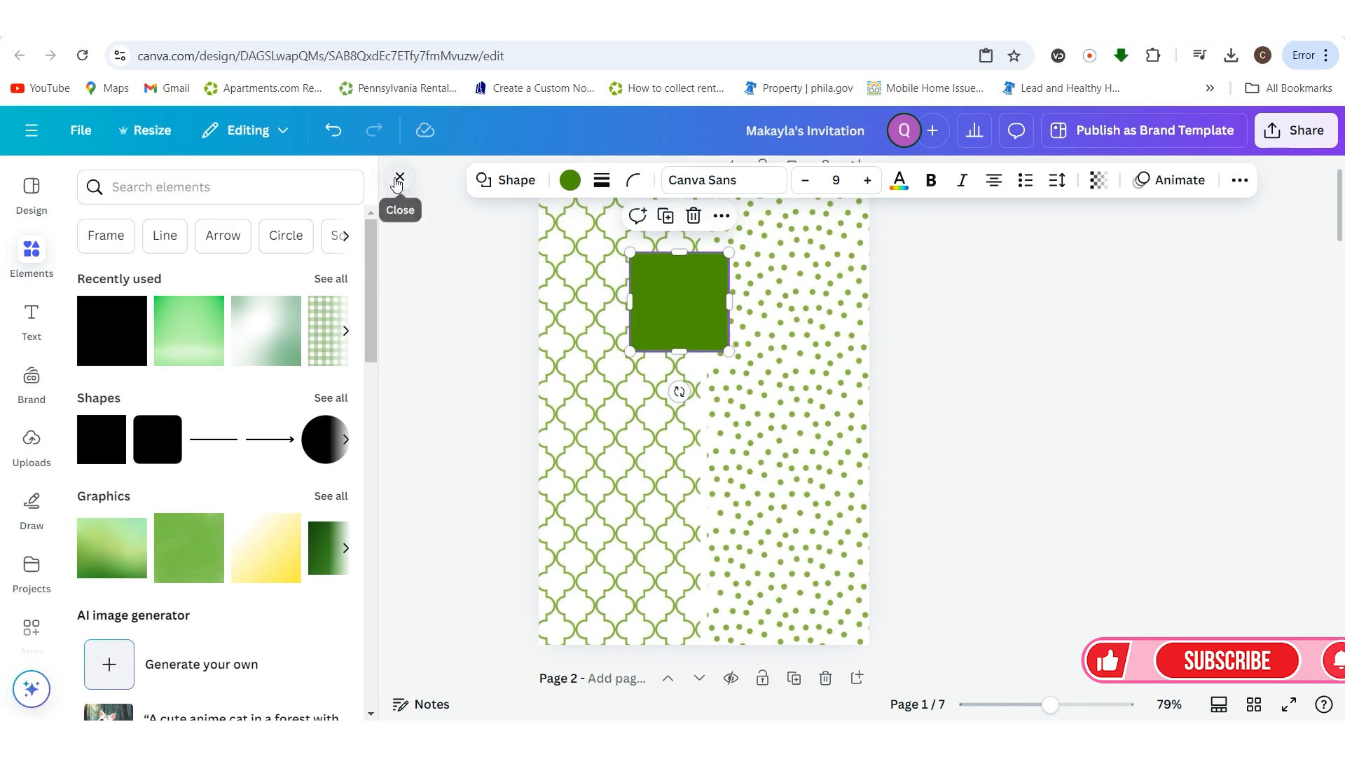
{"action": "left_click", "coordinate": [394, 181]}
{"action": "left_click_drag", "start_coordinate": [1048, 709], "coordinate": [1044, 709]}
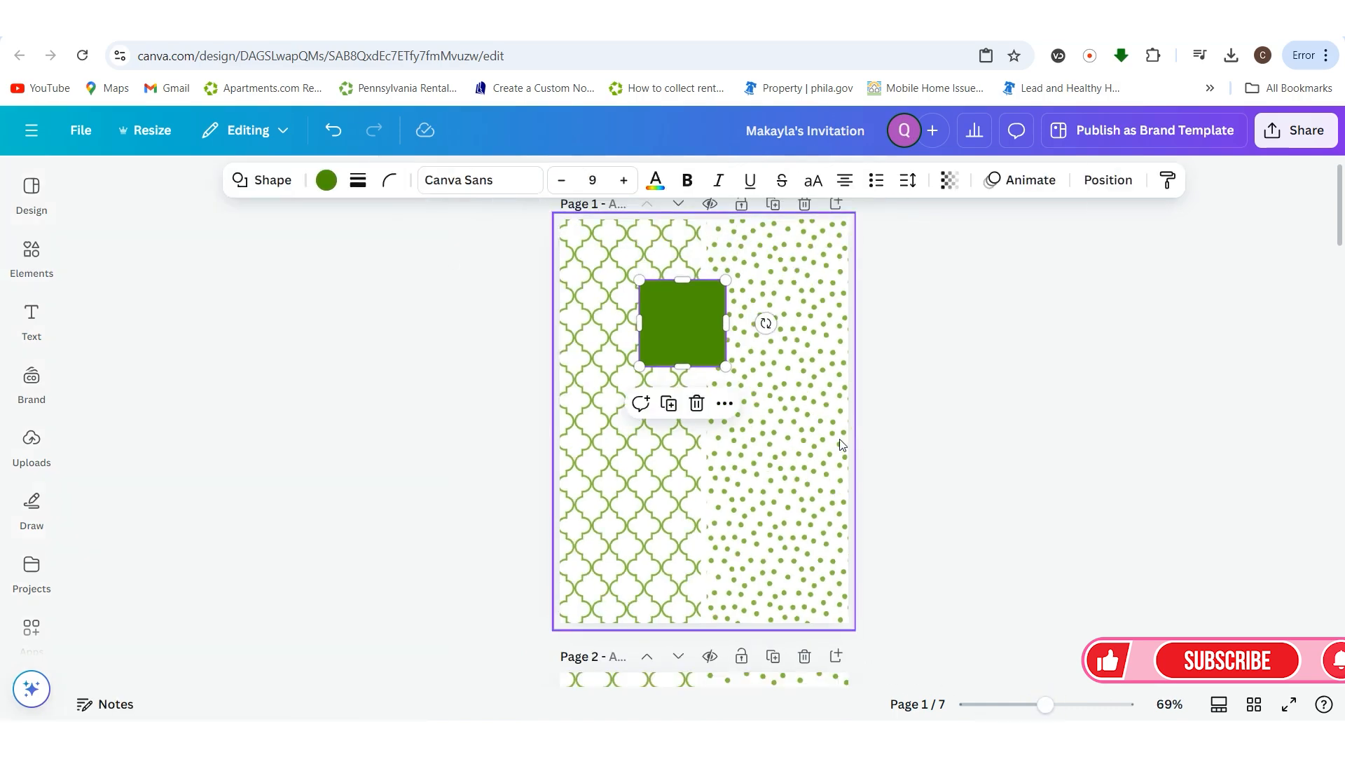
{"action": "left_click_drag", "start_coordinate": [727, 367], "coordinate": [833, 561]}
{"action": "left_click_drag", "start_coordinate": [738, 484], "coordinate": [709, 484]}
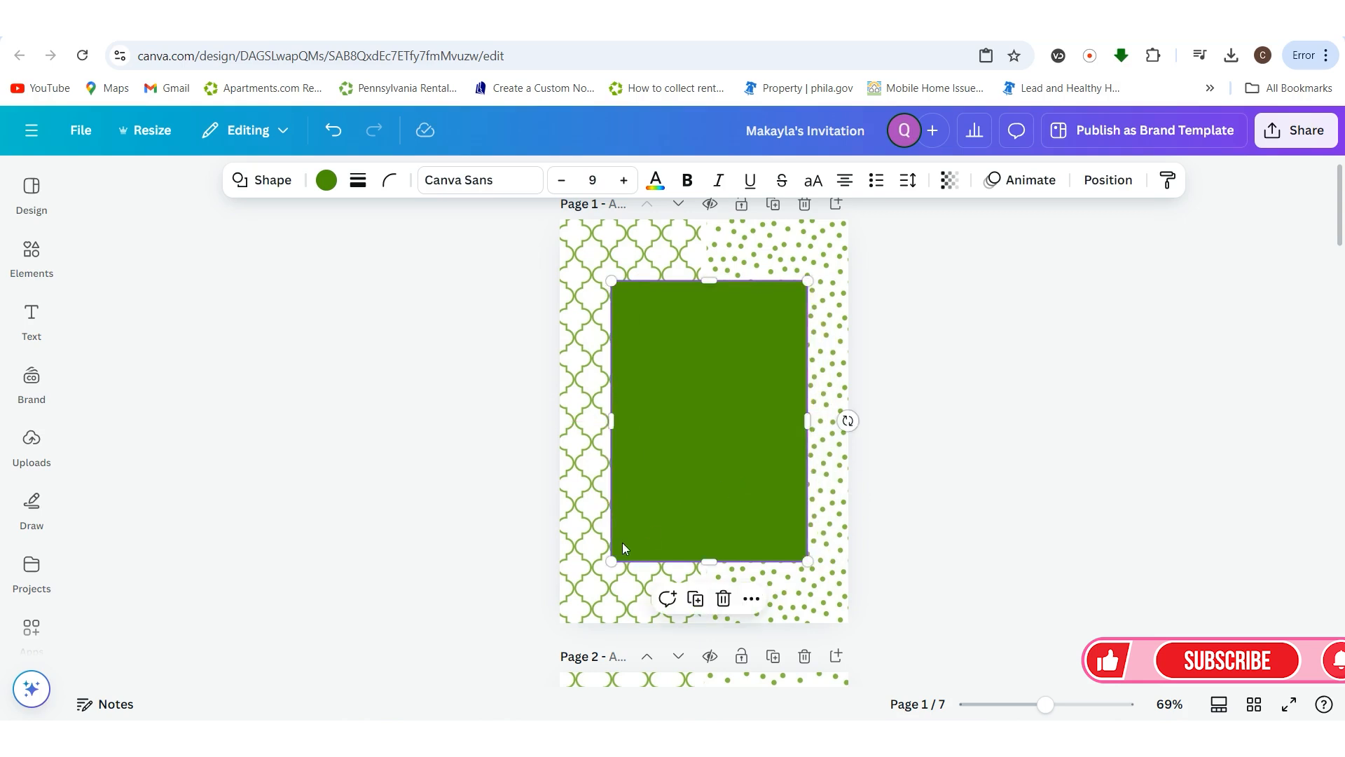
{"action": "left_click_drag", "start_coordinate": [612, 560], "coordinate": [599, 603]}
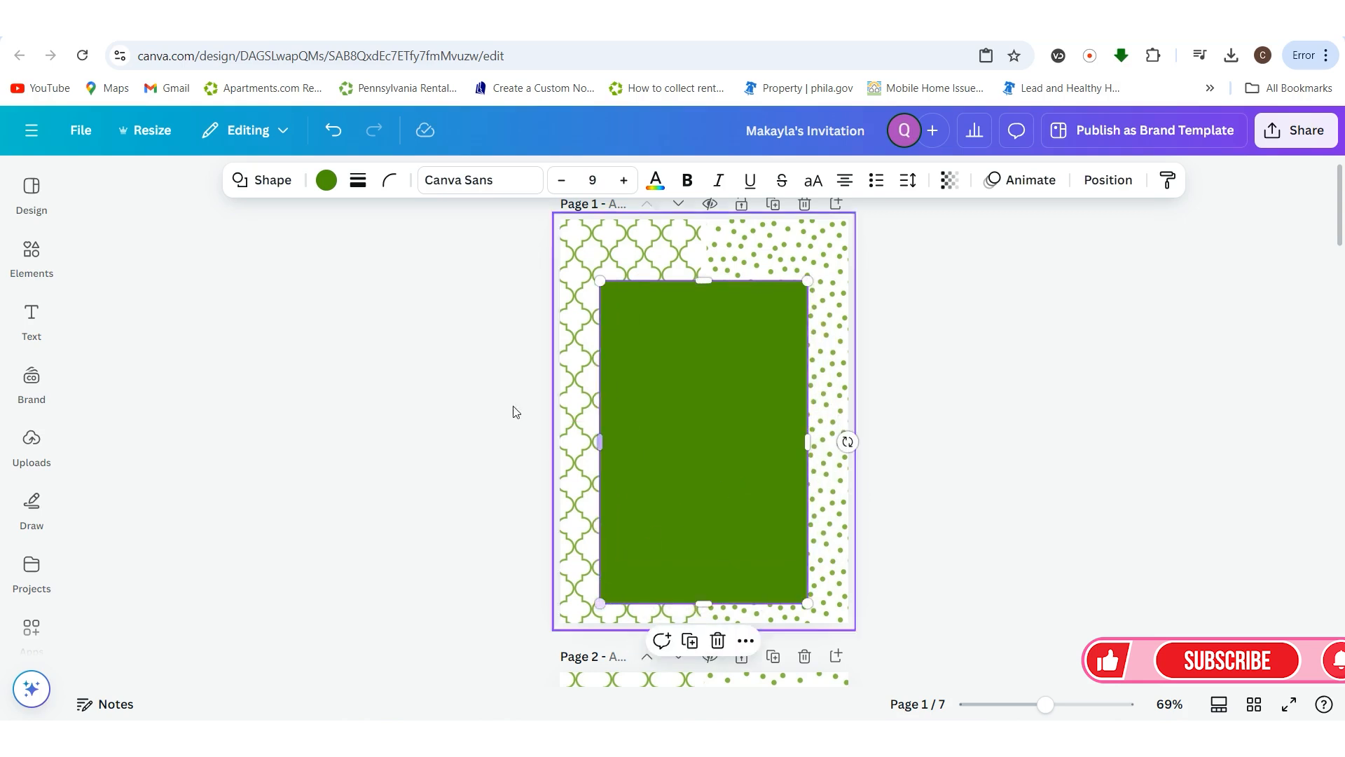
- Show the print bleed around the invitation pages
{"action": "left_click", "coordinate": [632, 244]}
{"action": "left_click", "coordinate": [80, 130]}
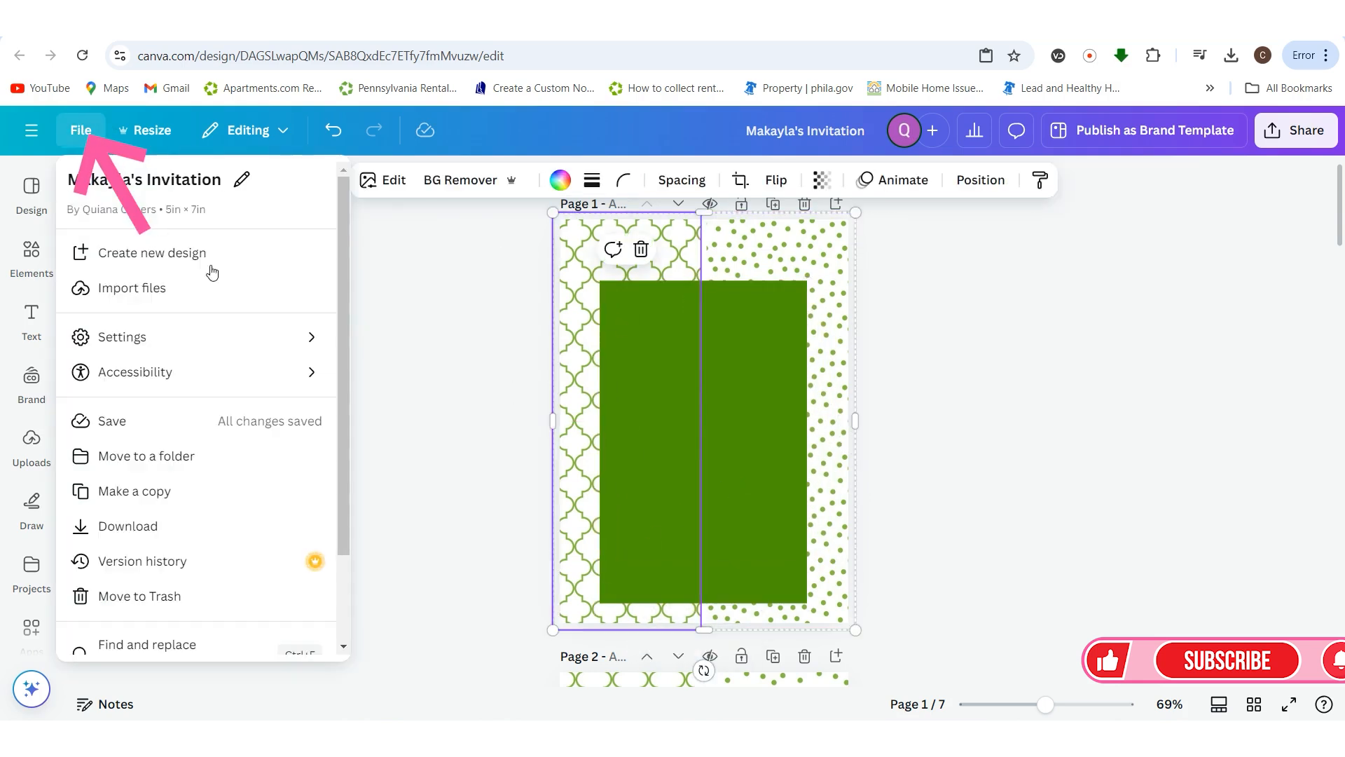
{"action": "mouse_move", "coordinate": [264, 342]}
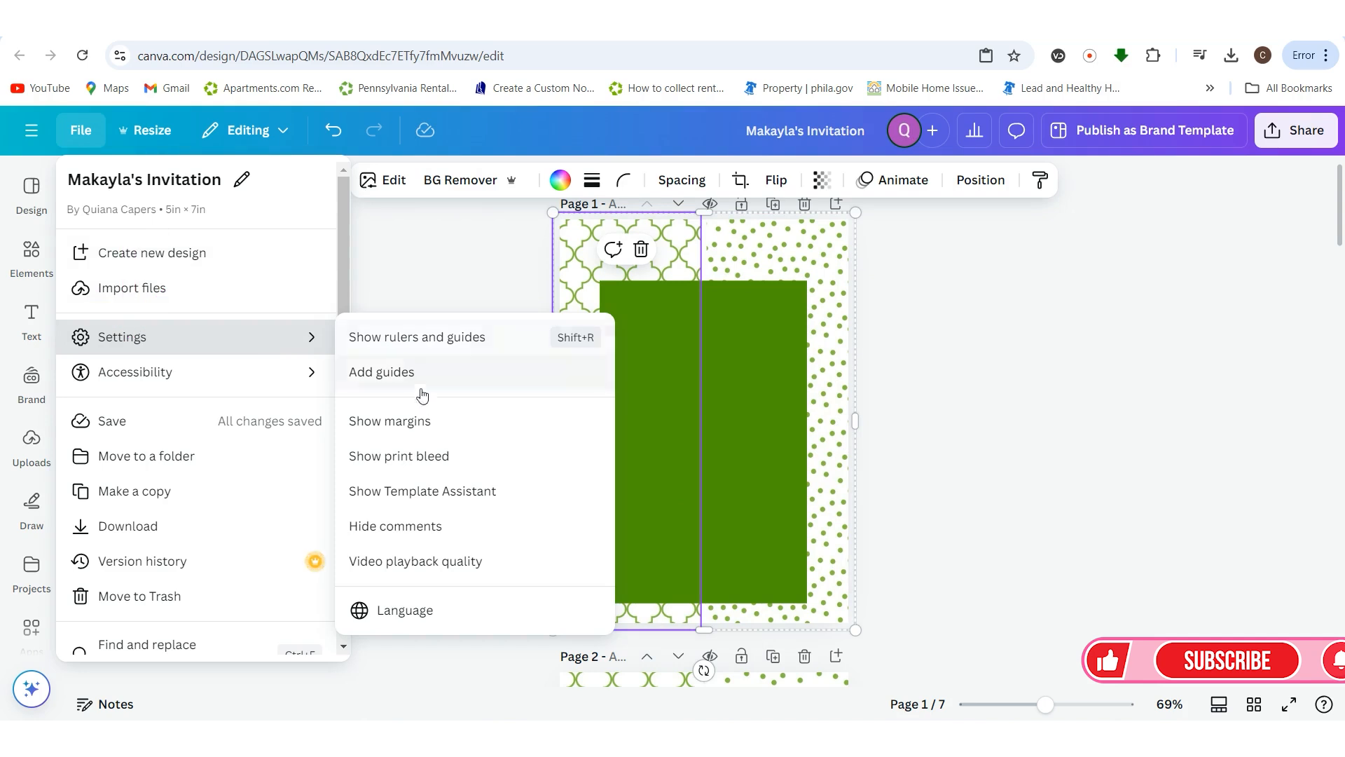
{"action": "left_click", "coordinate": [426, 455]}
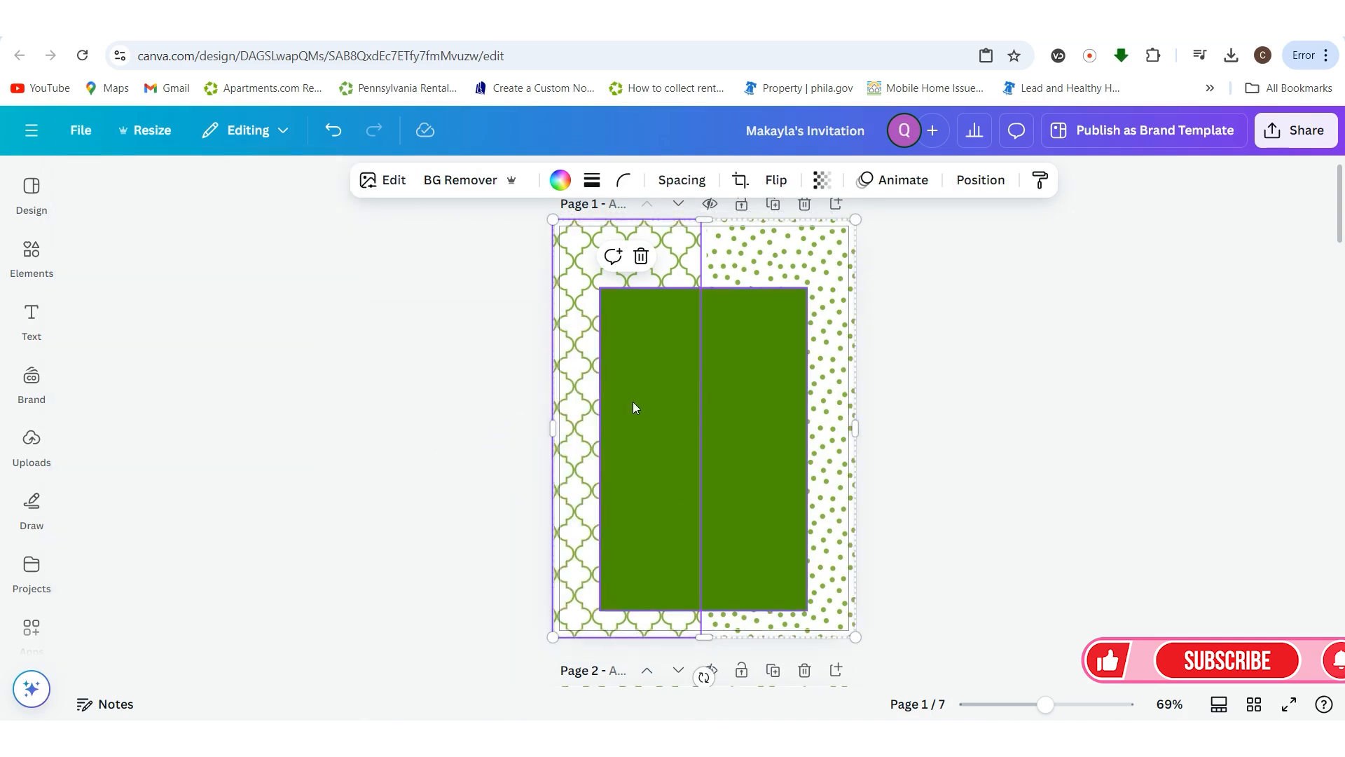
{"action": "left_click", "coordinate": [959, 426]}
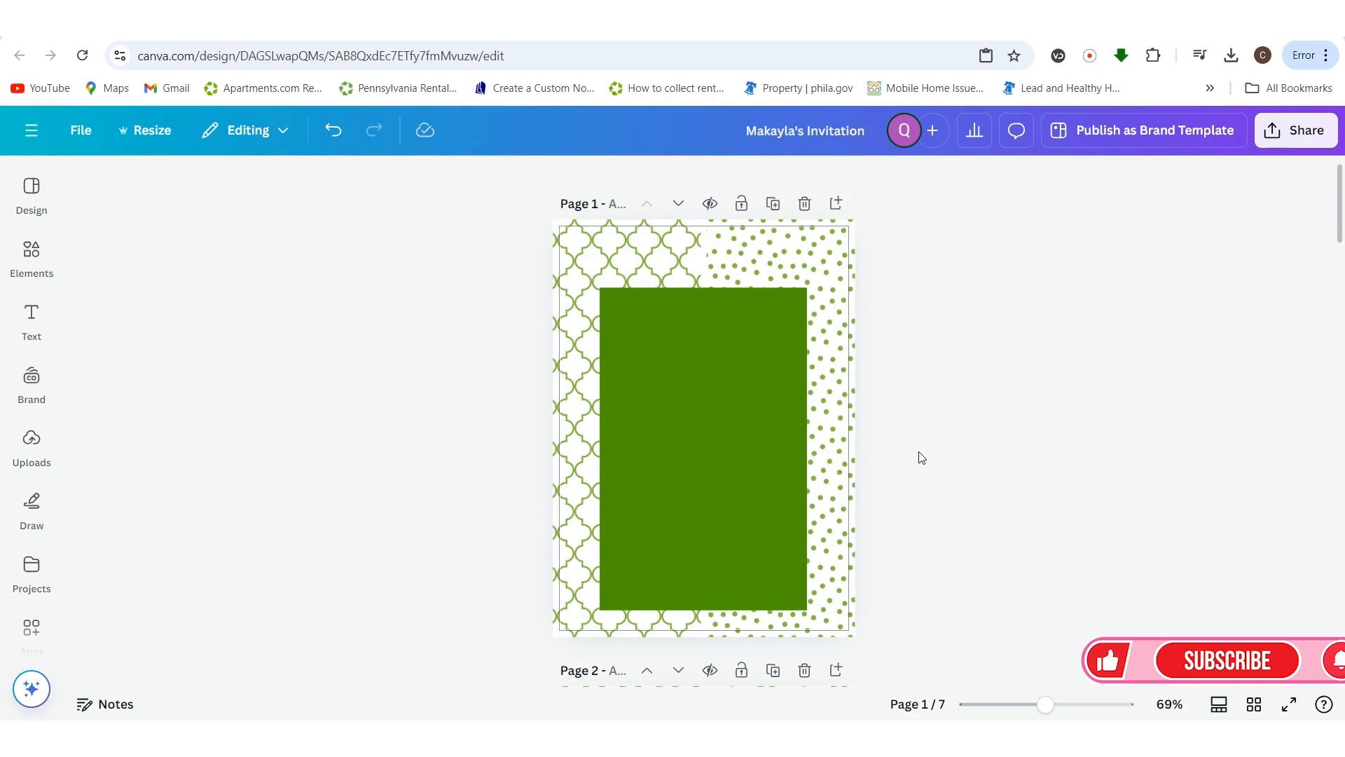
- Enlarge and center the green rectangle on page 1, leaving a narrow patterned border on all sides
{"action": "mouse_move", "coordinate": [758, 460]}
{"action": "left_mouse_down"}
{"action": "mouse_move", "coordinate": [766, 425]}
{"action": "mouse_move", "coordinate": [760, 442]}
{"action": "left_mouse_up"}
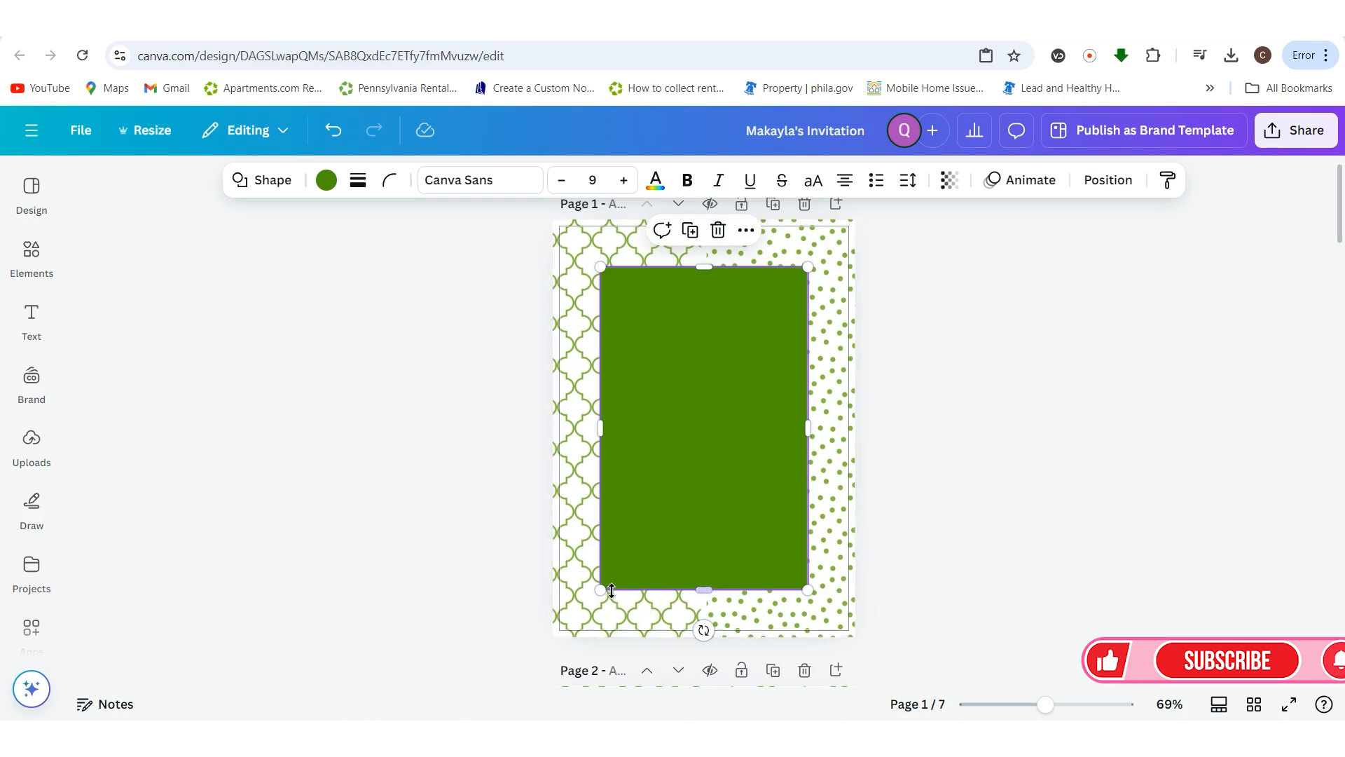
{"action": "left_click_drag", "start_coordinate": [601, 590], "coordinate": [589, 615]}
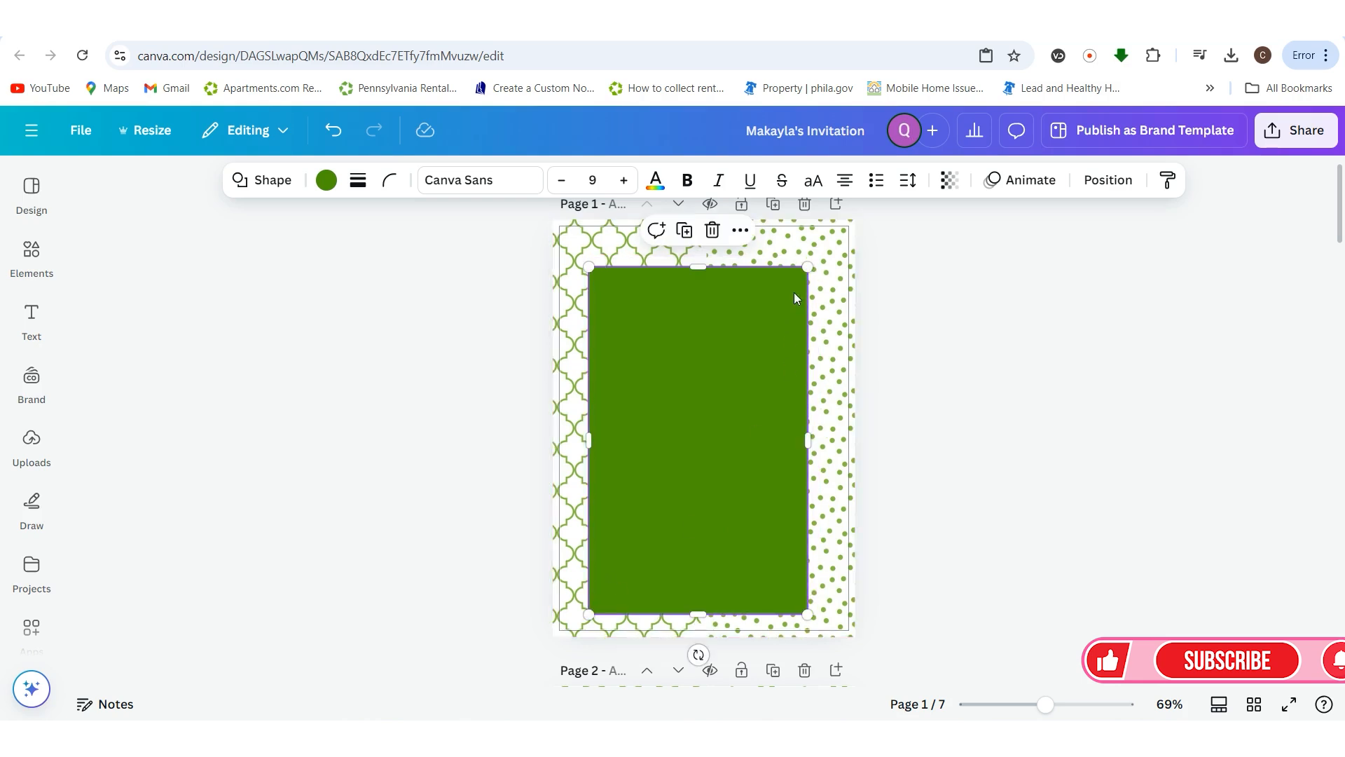
{"action": "left_click_drag", "start_coordinate": [809, 264], "coordinate": [820, 243]}
{"action": "left_click", "coordinate": [894, 423]}
{"action": "left_click_drag", "start_coordinate": [763, 423], "coordinate": [763, 428]}
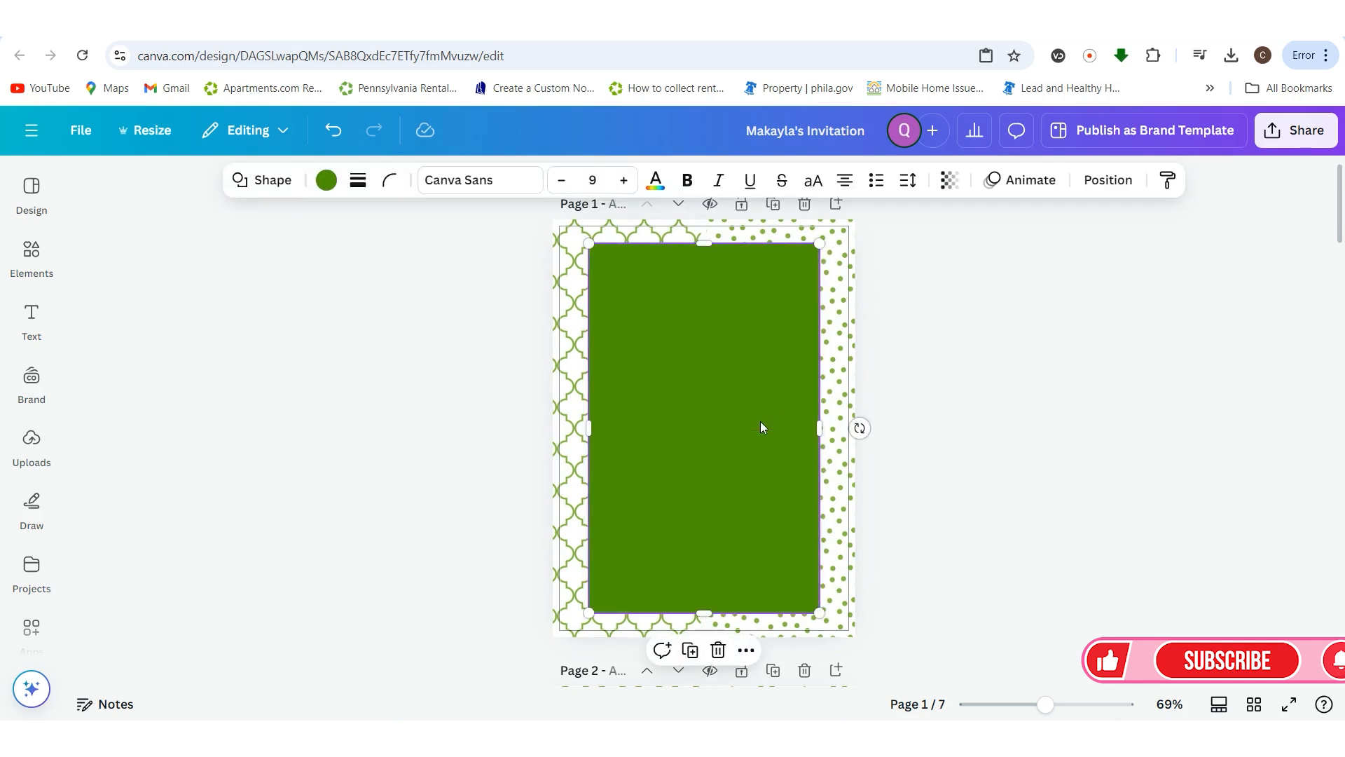
{"action": "left_click", "coordinate": [957, 476]}
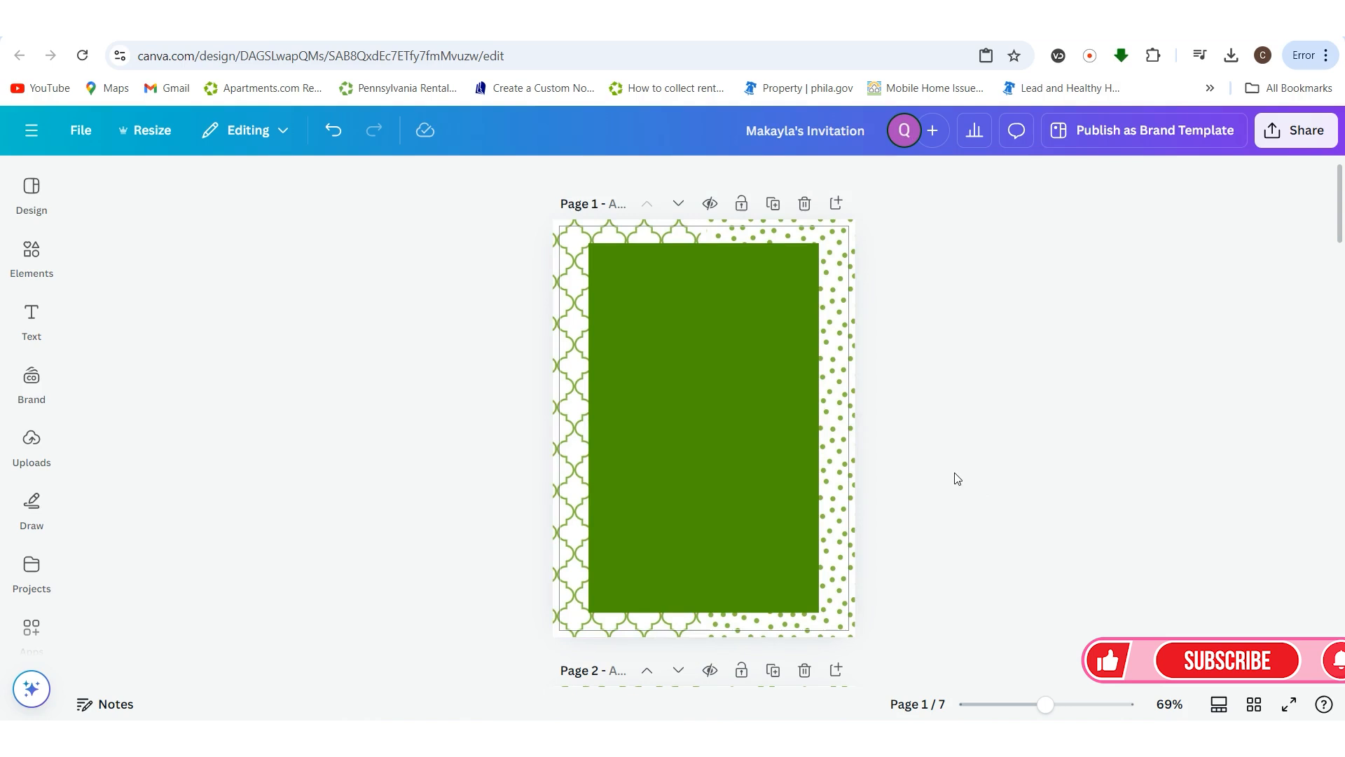
- Change the rectangle's fill color to white (#ffffff) from the document colors
{"action": "left_click", "coordinate": [723, 493]}
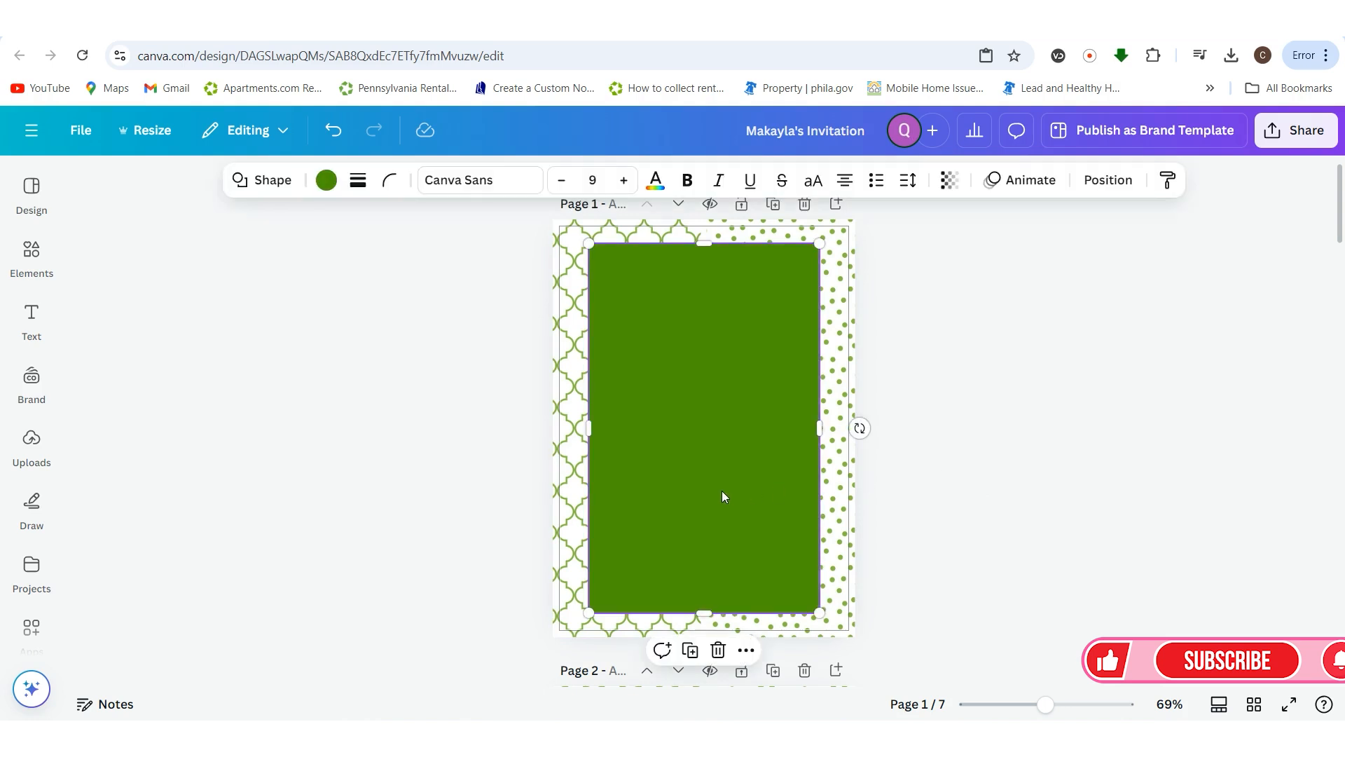
{"action": "left_click", "coordinate": [324, 185]}
{"action": "key", "text": "Escape"}
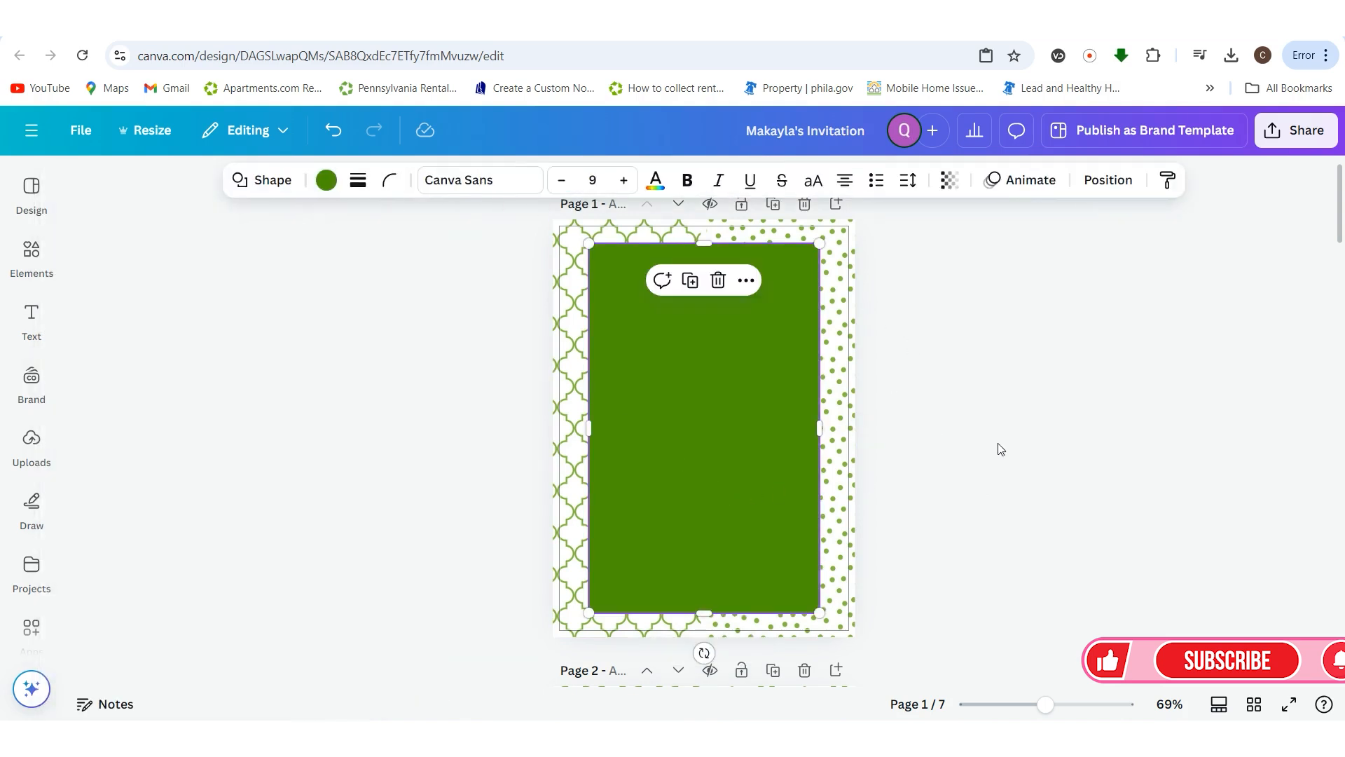
{"action": "left_click", "coordinate": [757, 442]}
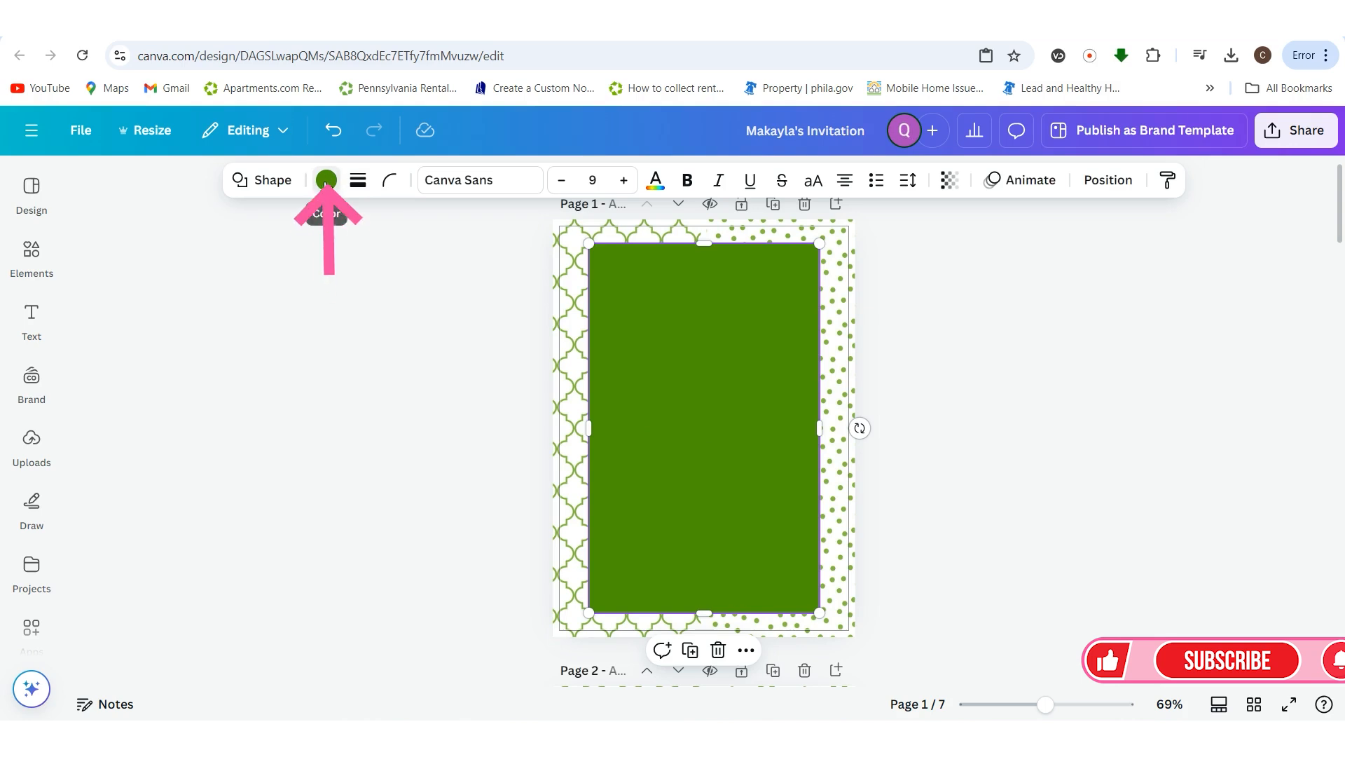
{"action": "left_click", "coordinate": [326, 184]}
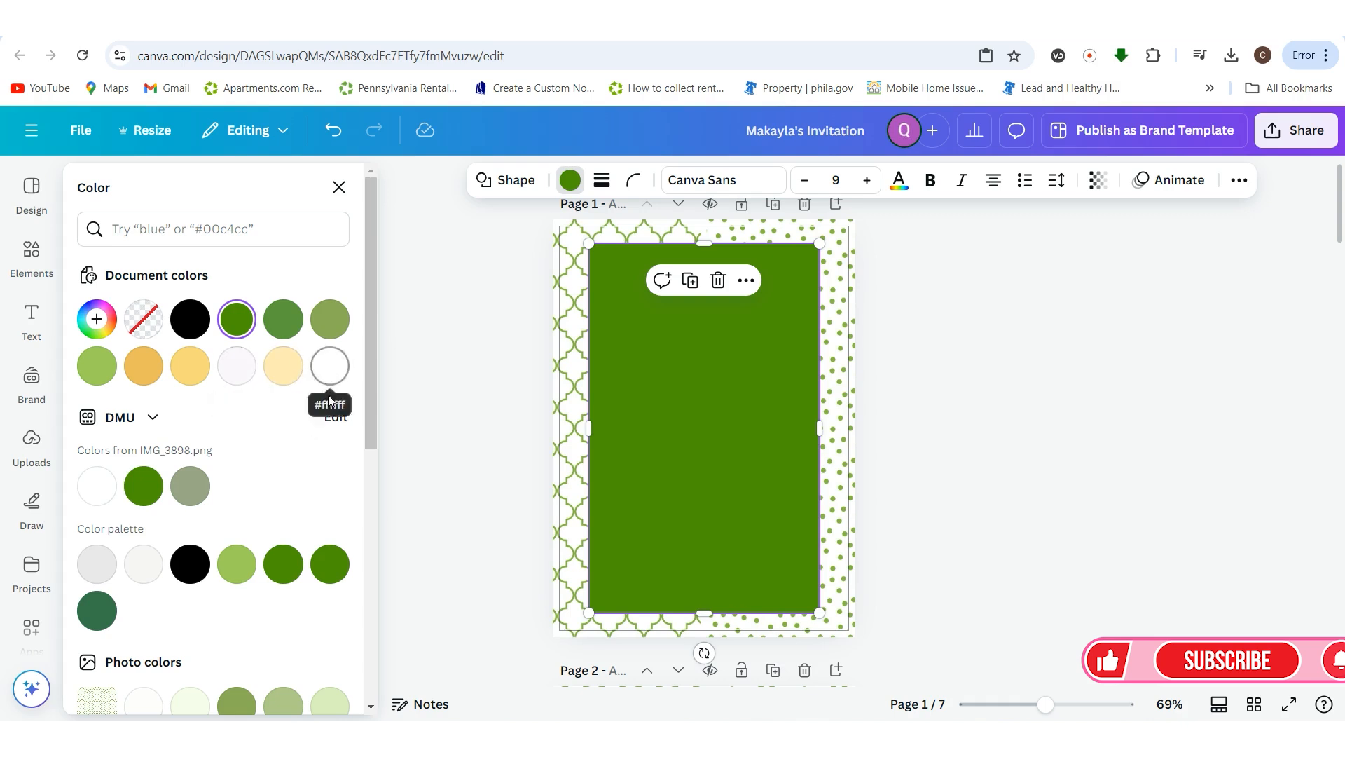
{"action": "left_click", "coordinate": [329, 365]}
{"action": "left_click", "coordinate": [922, 399]}
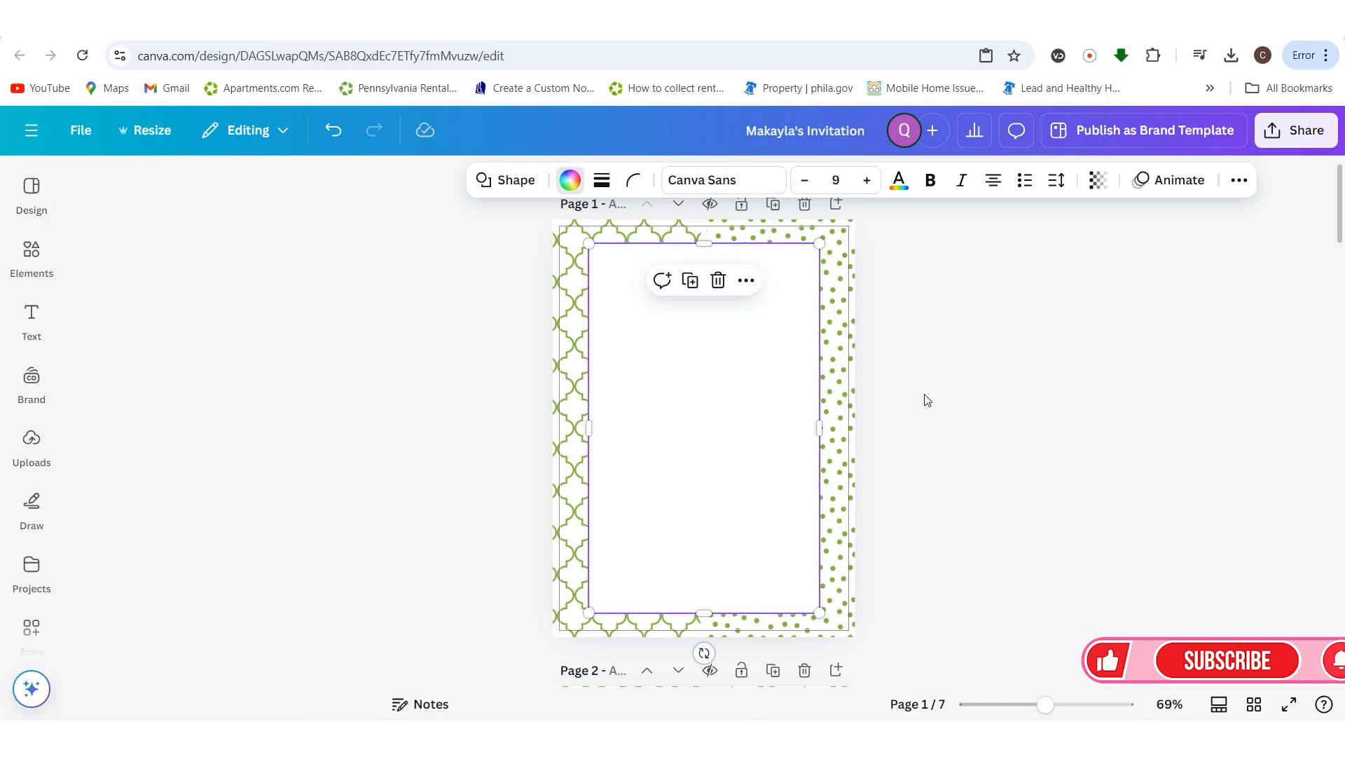
{"action": "left_click", "coordinate": [649, 325]}
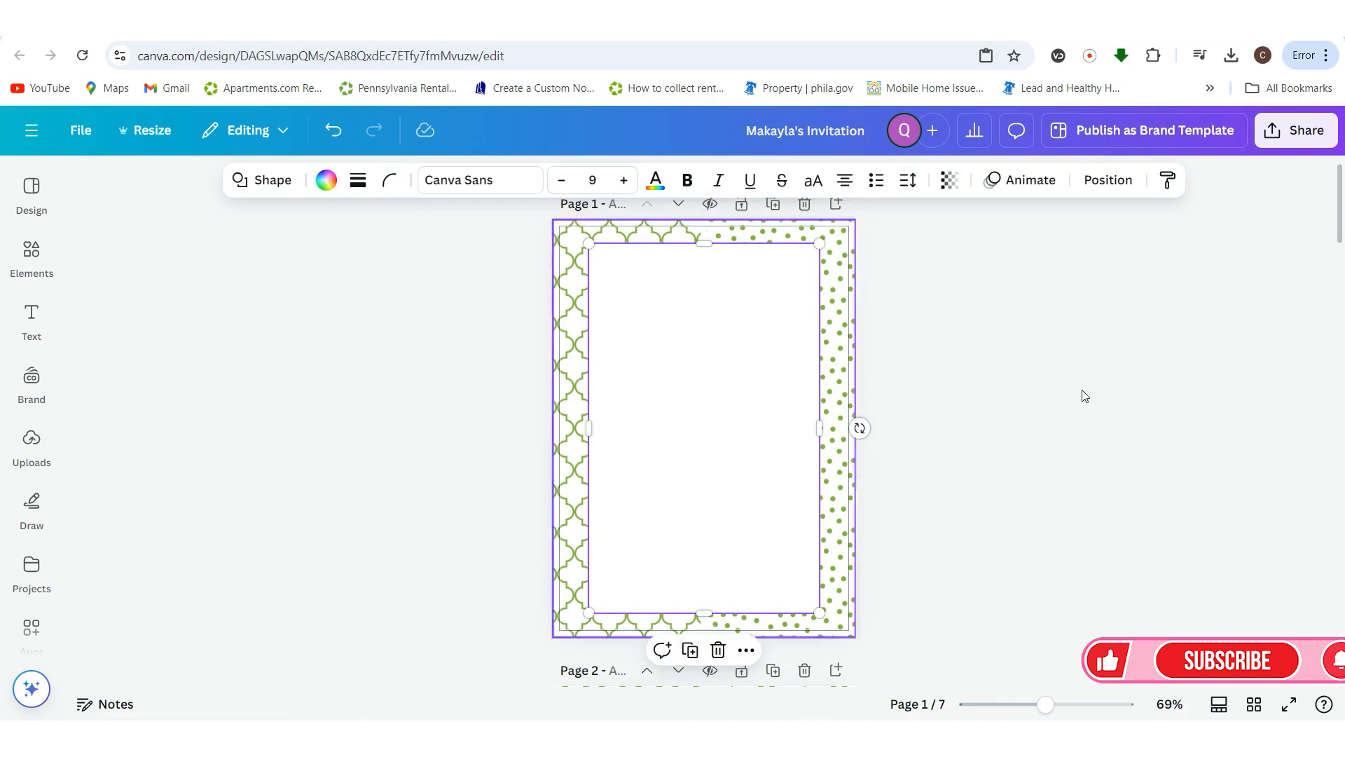
{"action": "left_click", "coordinate": [1079, 397]}
{"action": "left_click", "coordinate": [734, 379]}
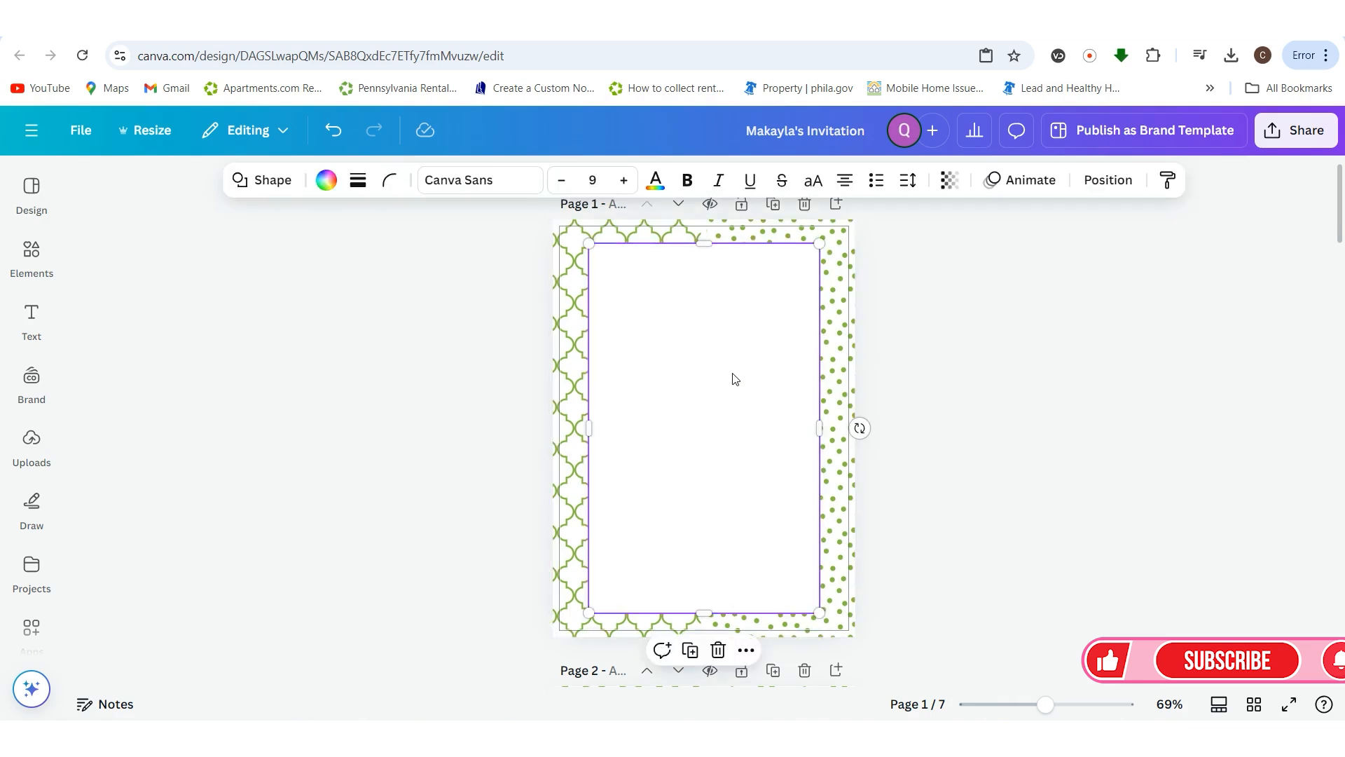
{"action": "left_click", "coordinate": [1011, 382]}
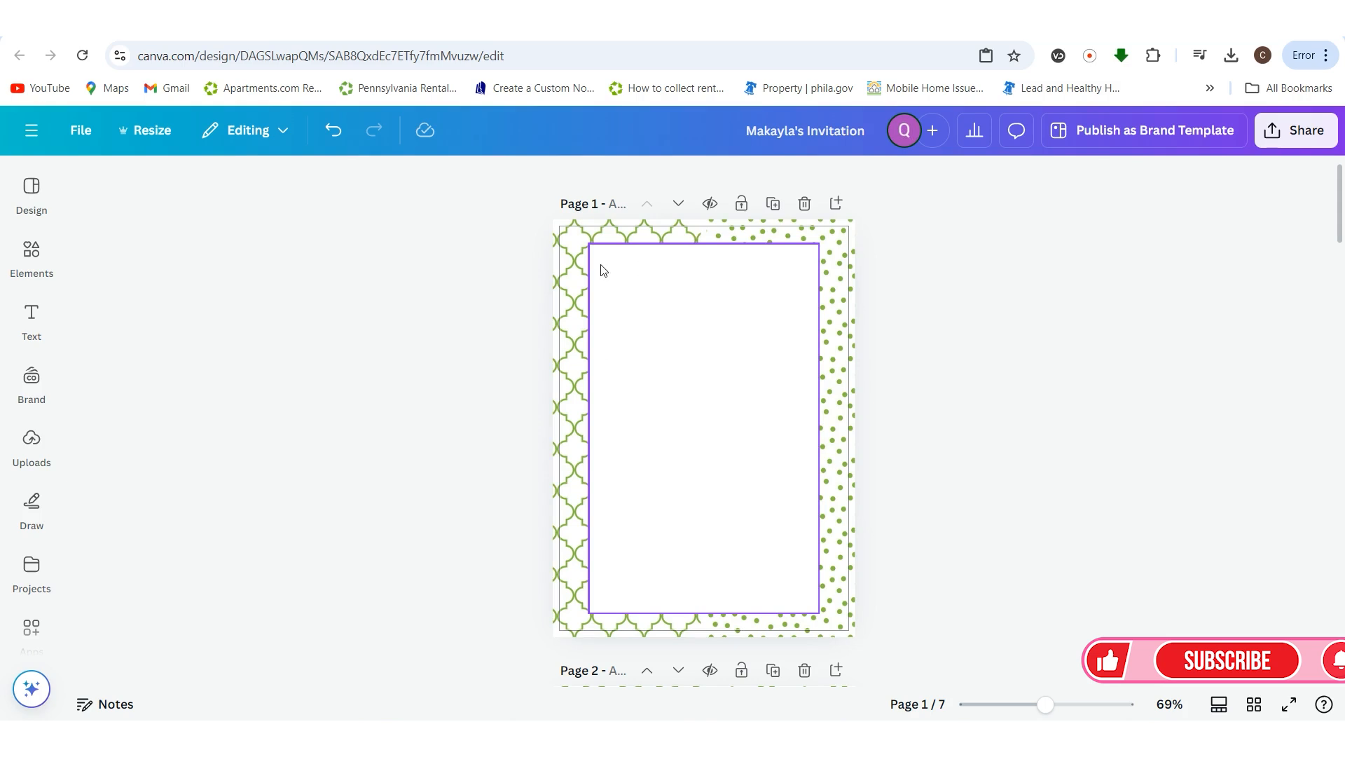
{"action": "left_click", "coordinate": [711, 415]}
{"action": "left_click", "coordinate": [1046, 442]}
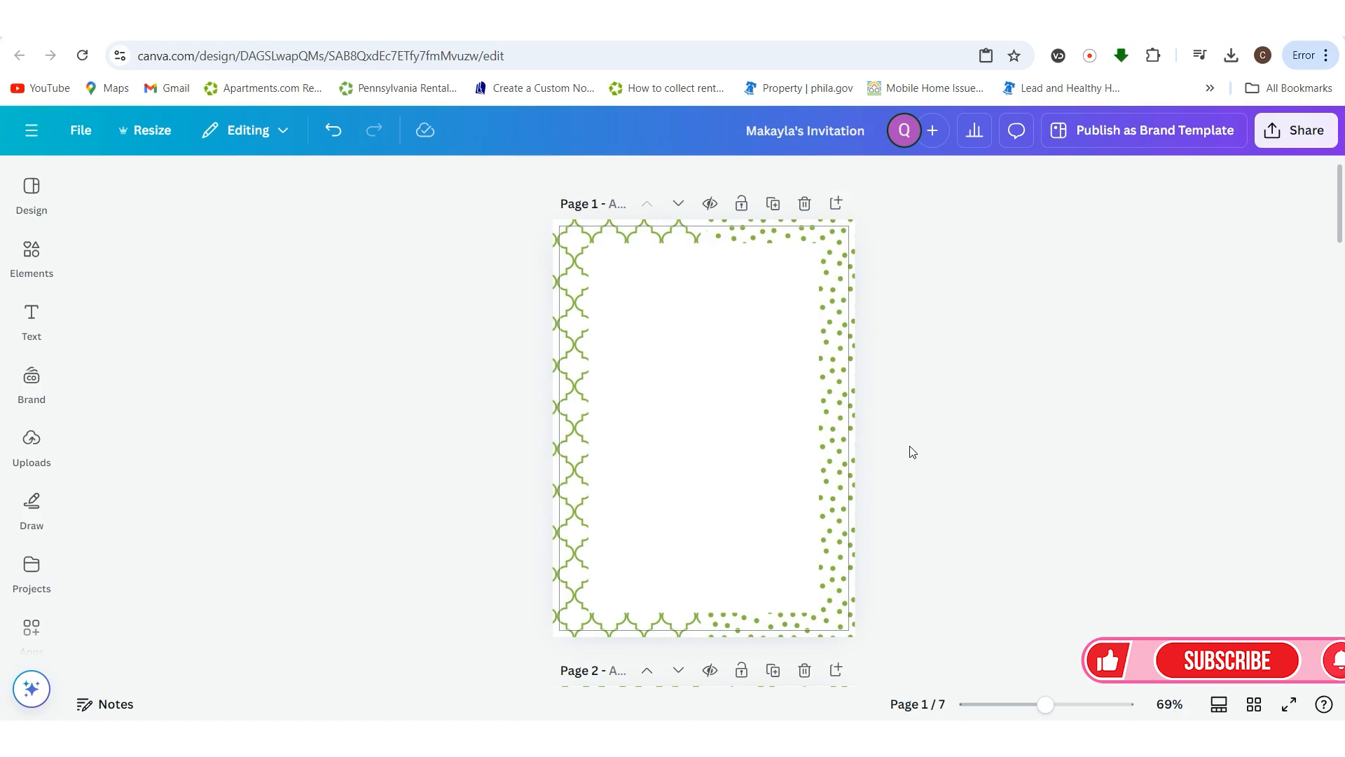
{"action": "scroll", "coordinate": [967, 435], "scroll_direction": "down", "scroll_amount": 2}
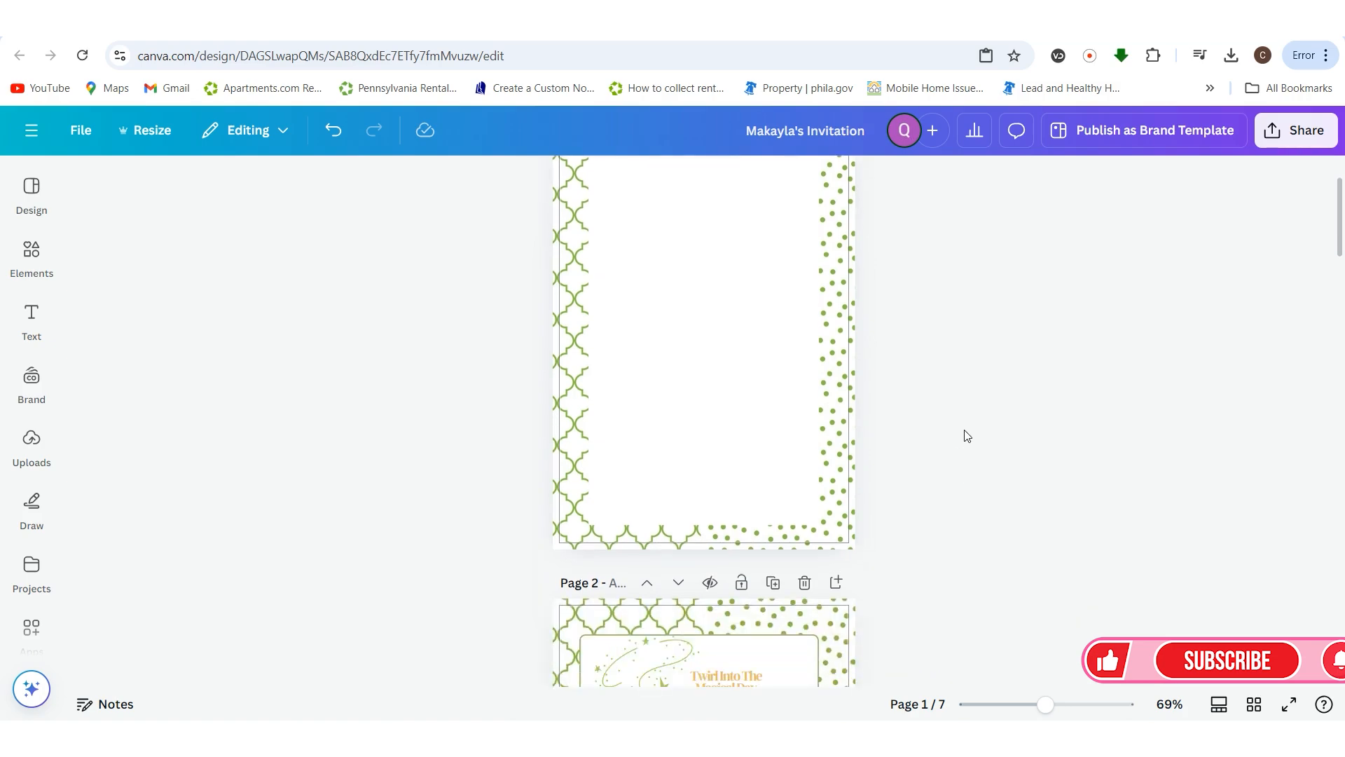
{"action": "scroll", "coordinate": [966, 435], "scroll_direction": "up", "scroll_amount": 2}
- Search the text fonts for "children font" and add a Children One text box to page 1
{"action": "left_click", "coordinate": [31, 315]}
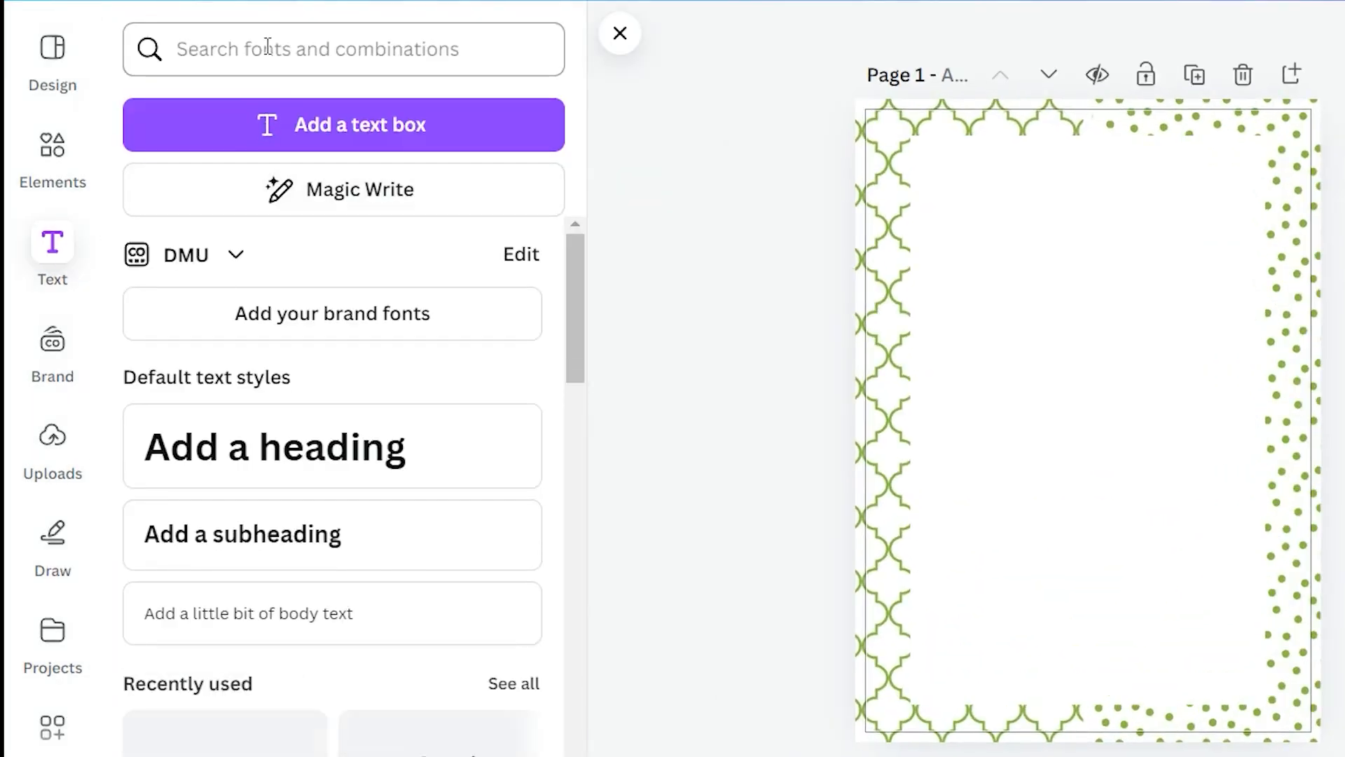
{"action": "left_click", "coordinate": [267, 47]}
{"action": "type", "text": "c"}
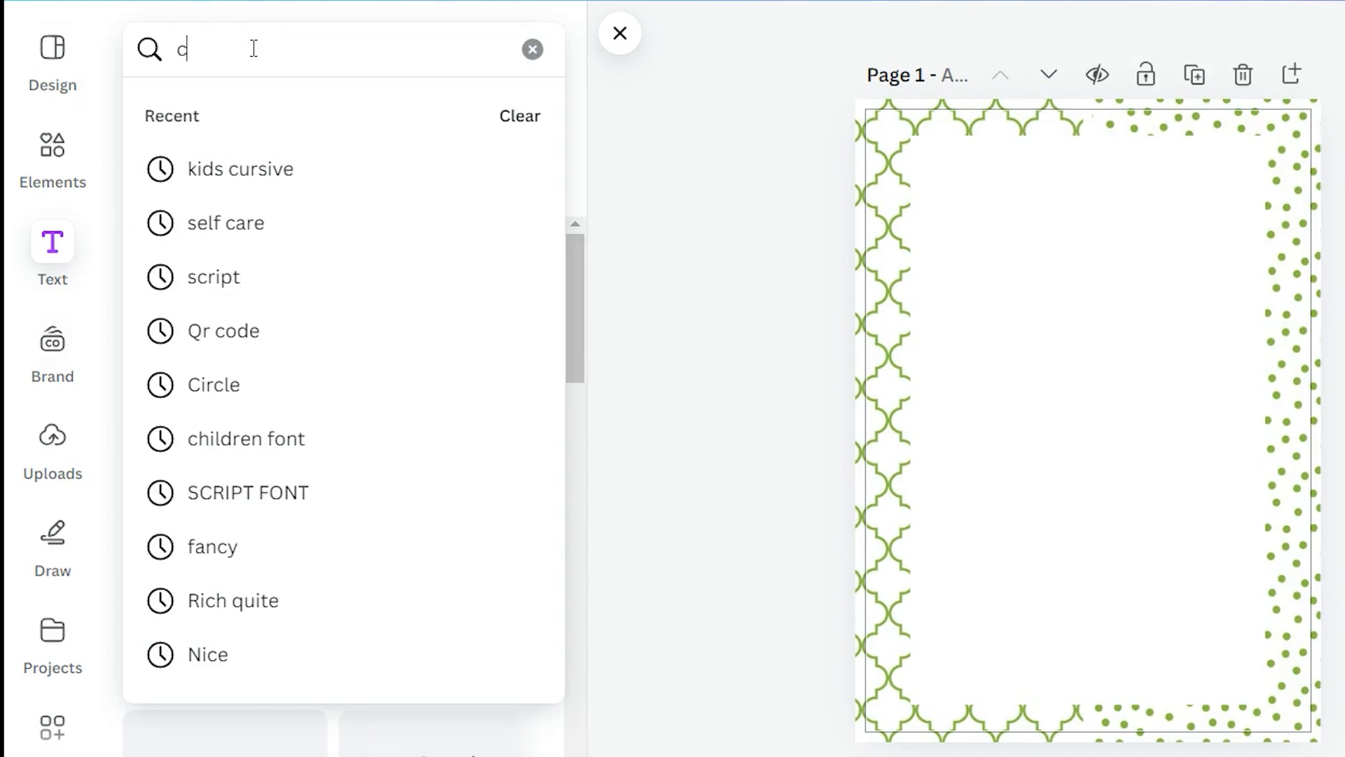
{"action": "type", "text": "hild"}
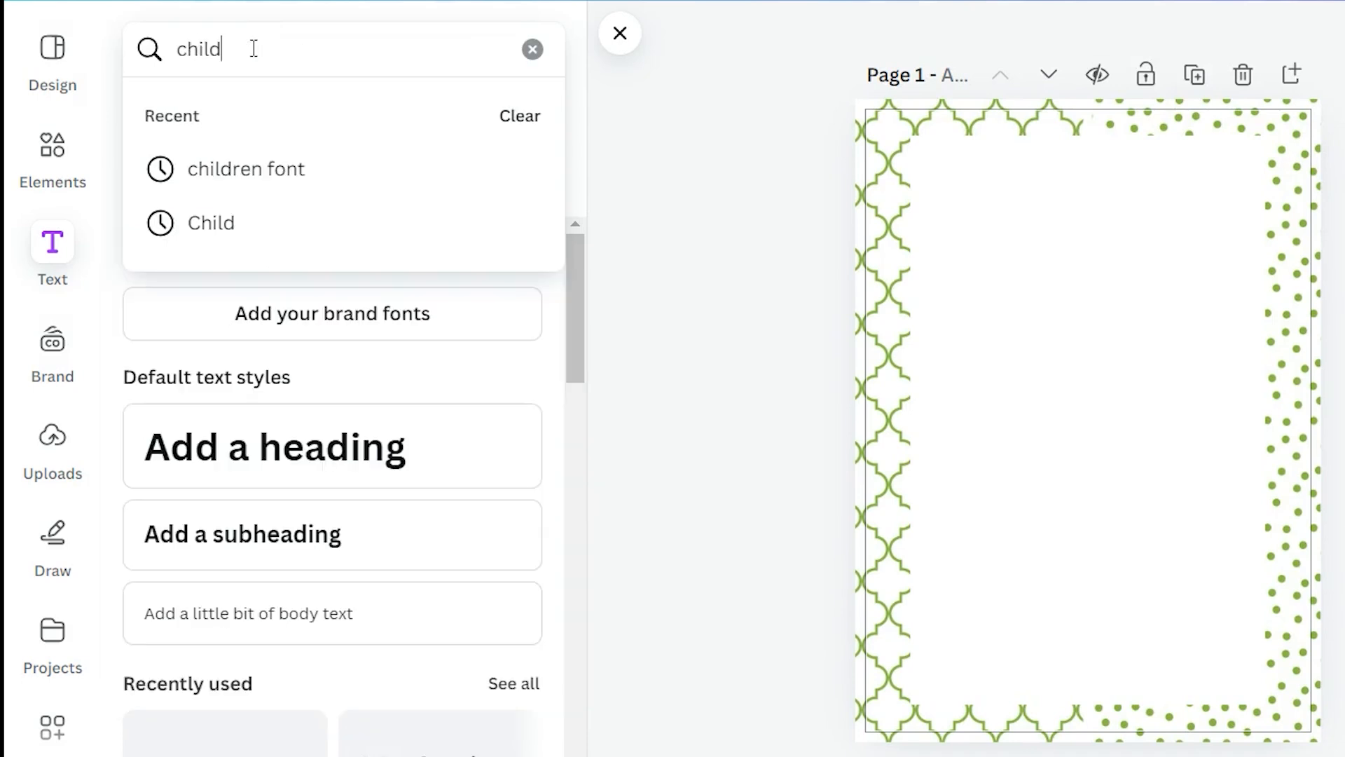
{"action": "left_click", "coordinate": [257, 182]}
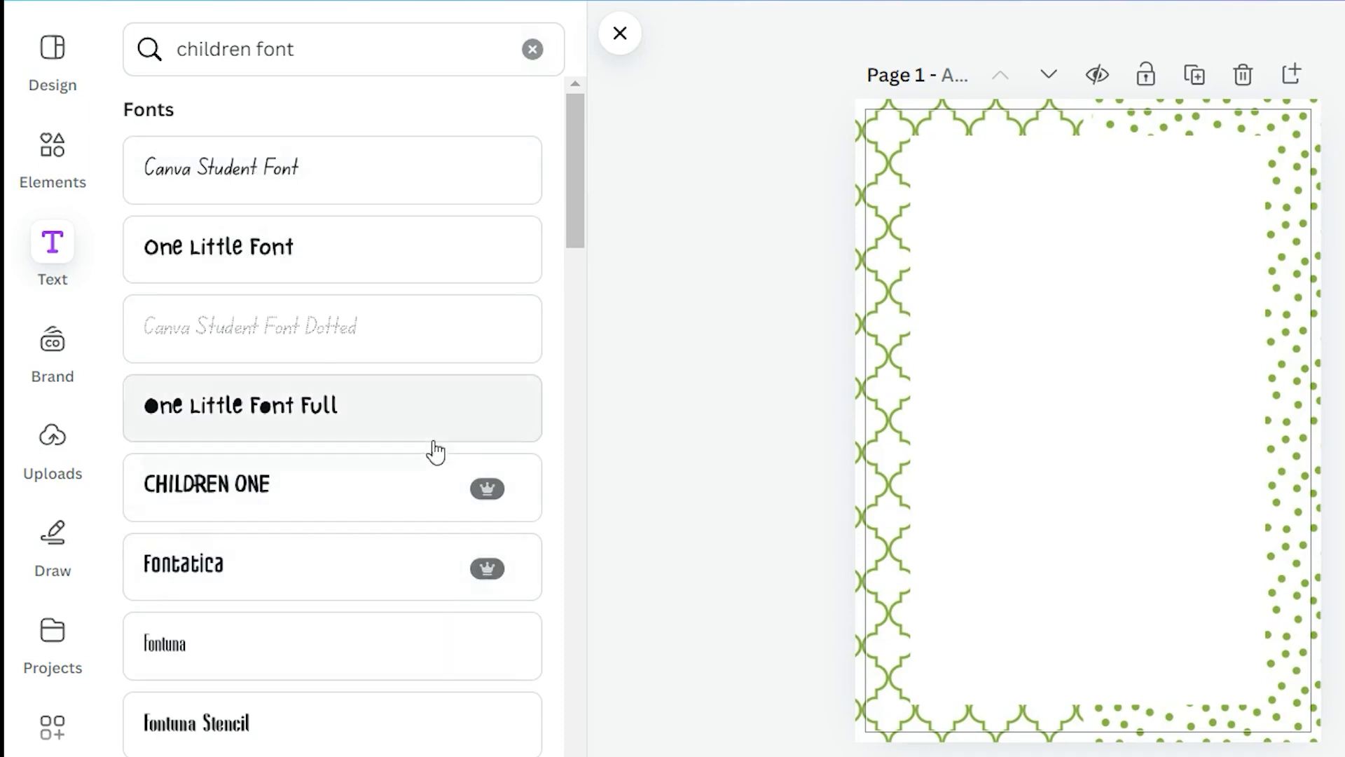
{"action": "left_click", "coordinate": [324, 503]}
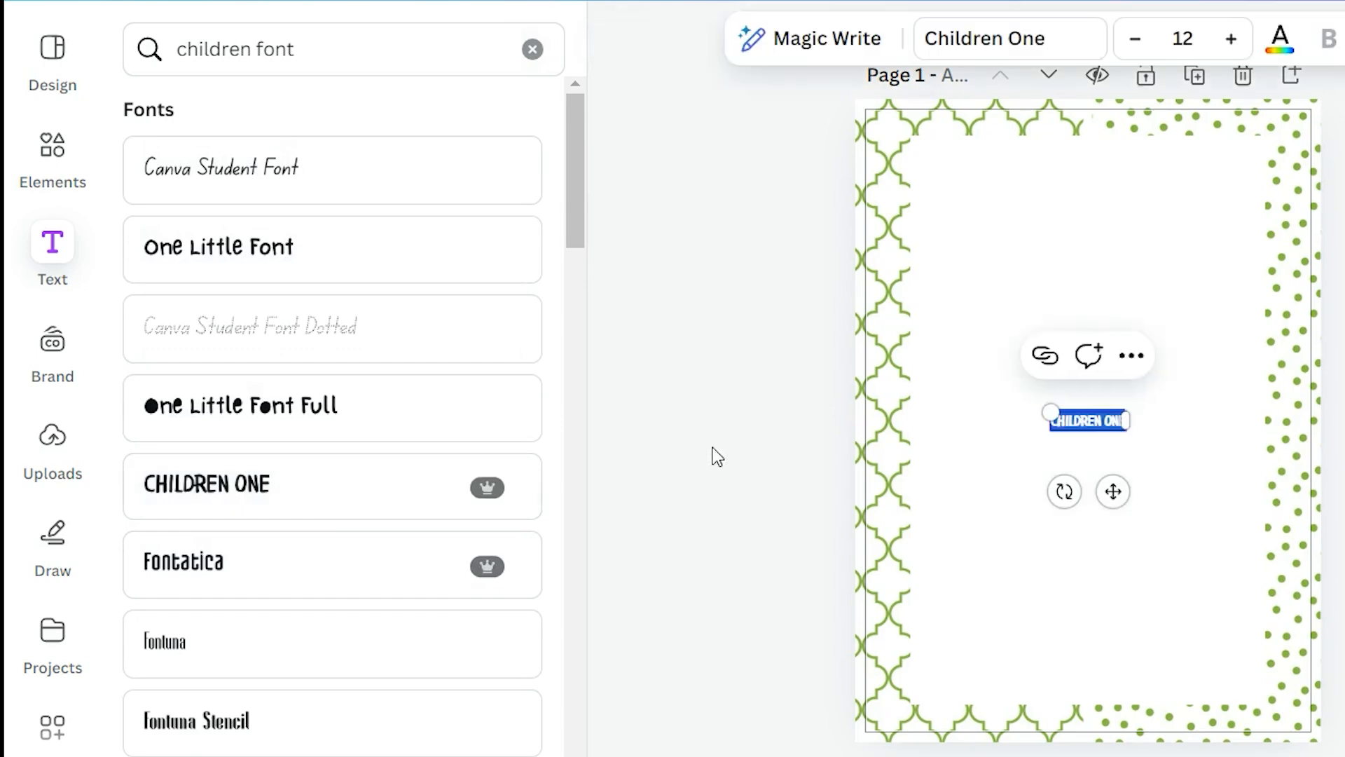
- Enlarge the Children One text to about size 33.2 and center it near the top of the white panel
{"action": "left_click_drag", "start_coordinate": [1051, 405], "coordinate": [931, 322]}
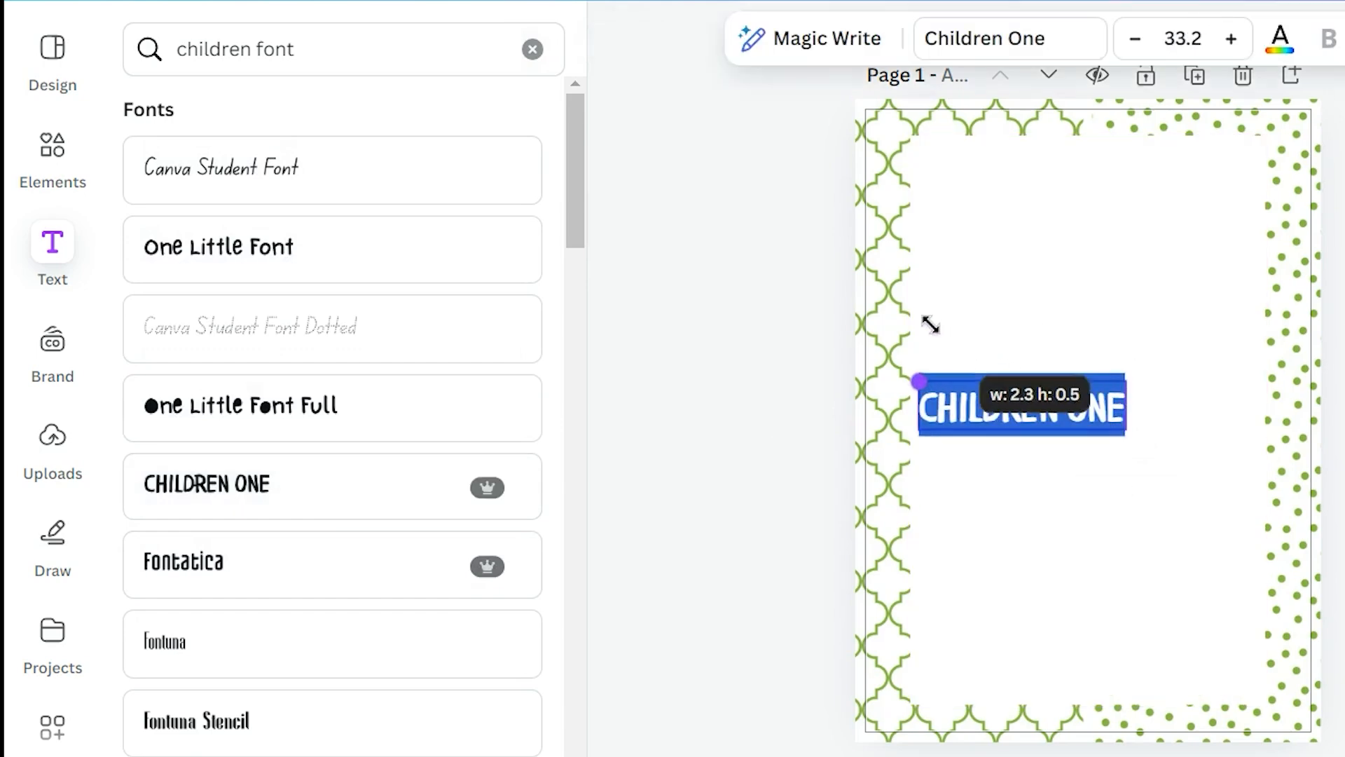
{"action": "left_click_drag", "start_coordinate": [939, 488], "coordinate": [1001, 309]}
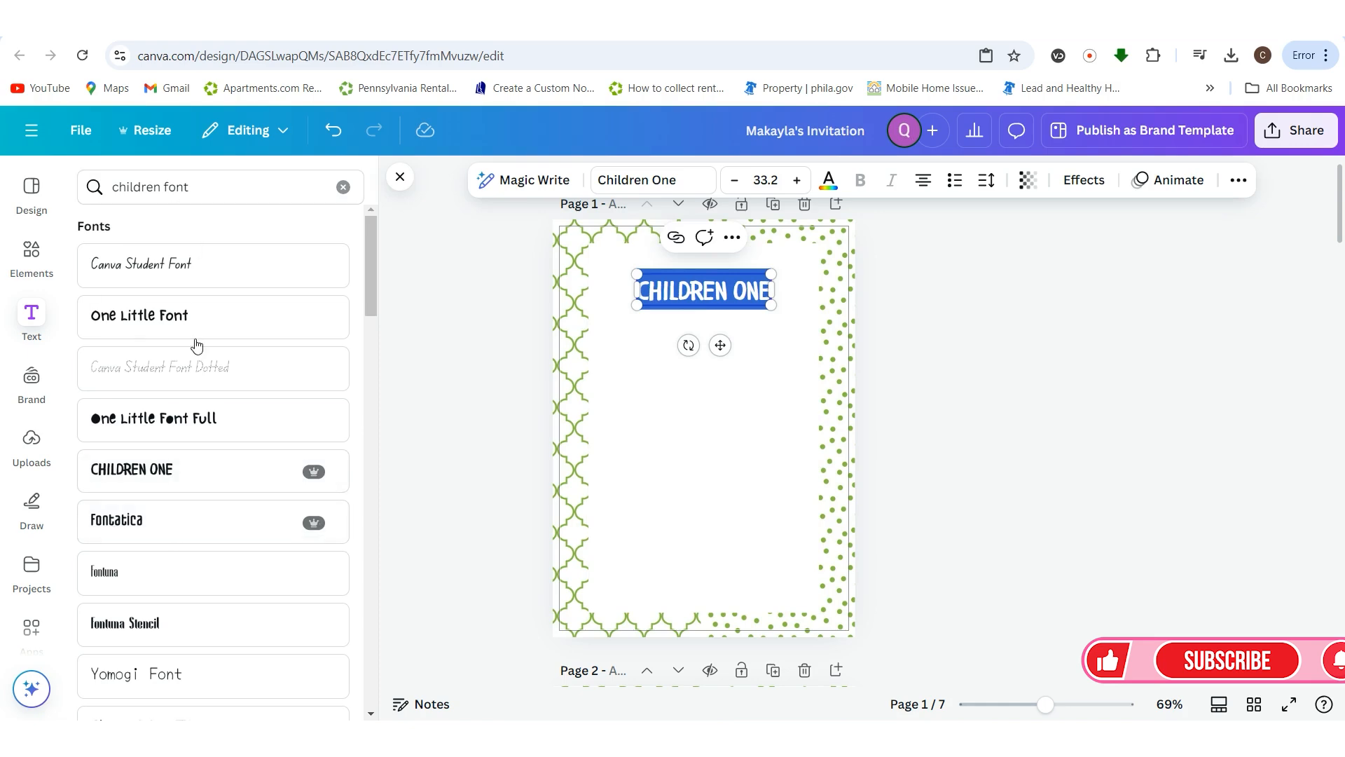
- Add a GiGi Font TH text box directly beneath the Children One heading and enlarge it slightly
{"action": "scroll", "coordinate": [200, 543], "scroll_direction": "down", "scroll_amount": 3}
{"action": "scroll", "coordinate": [197, 547], "scroll_direction": "down", "scroll_amount": 2}
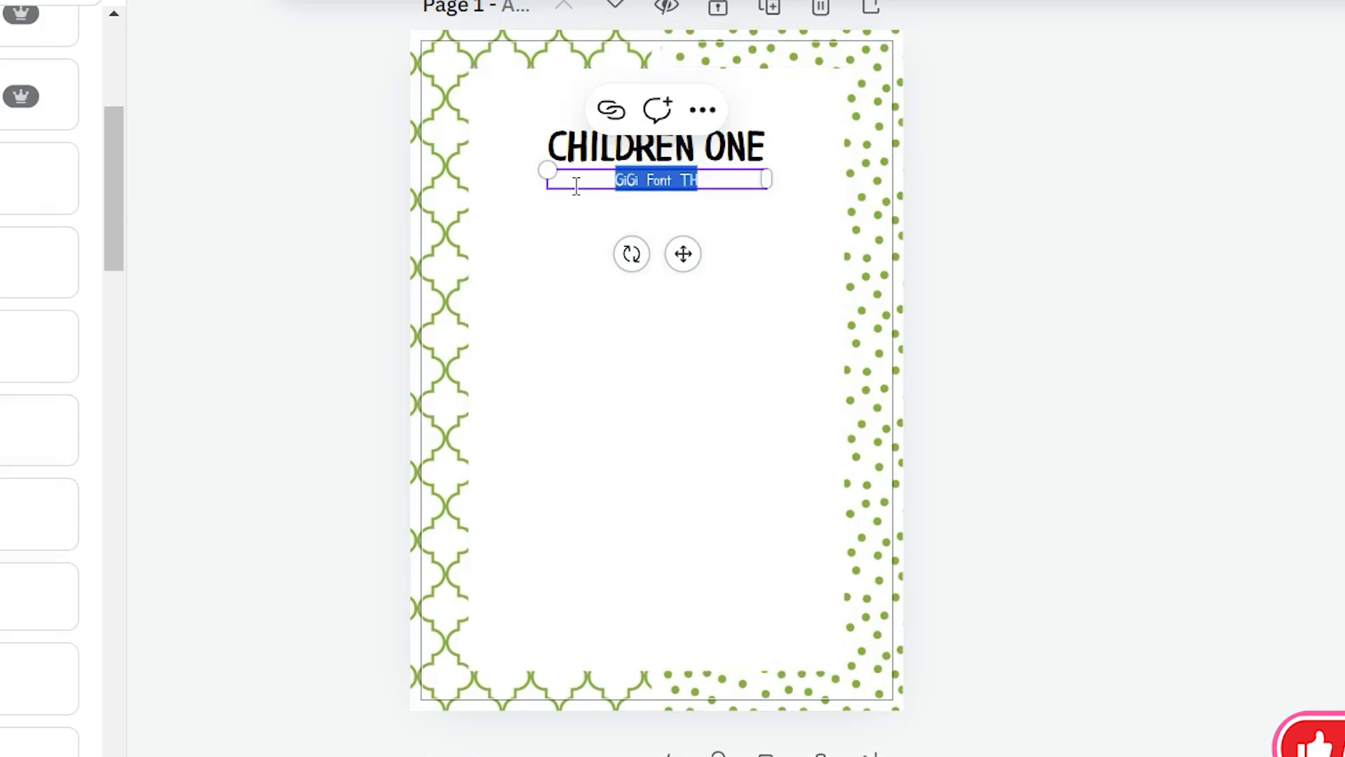
{"action": "left_click_drag", "start_coordinate": [543, 168], "coordinate": [480, 164]}
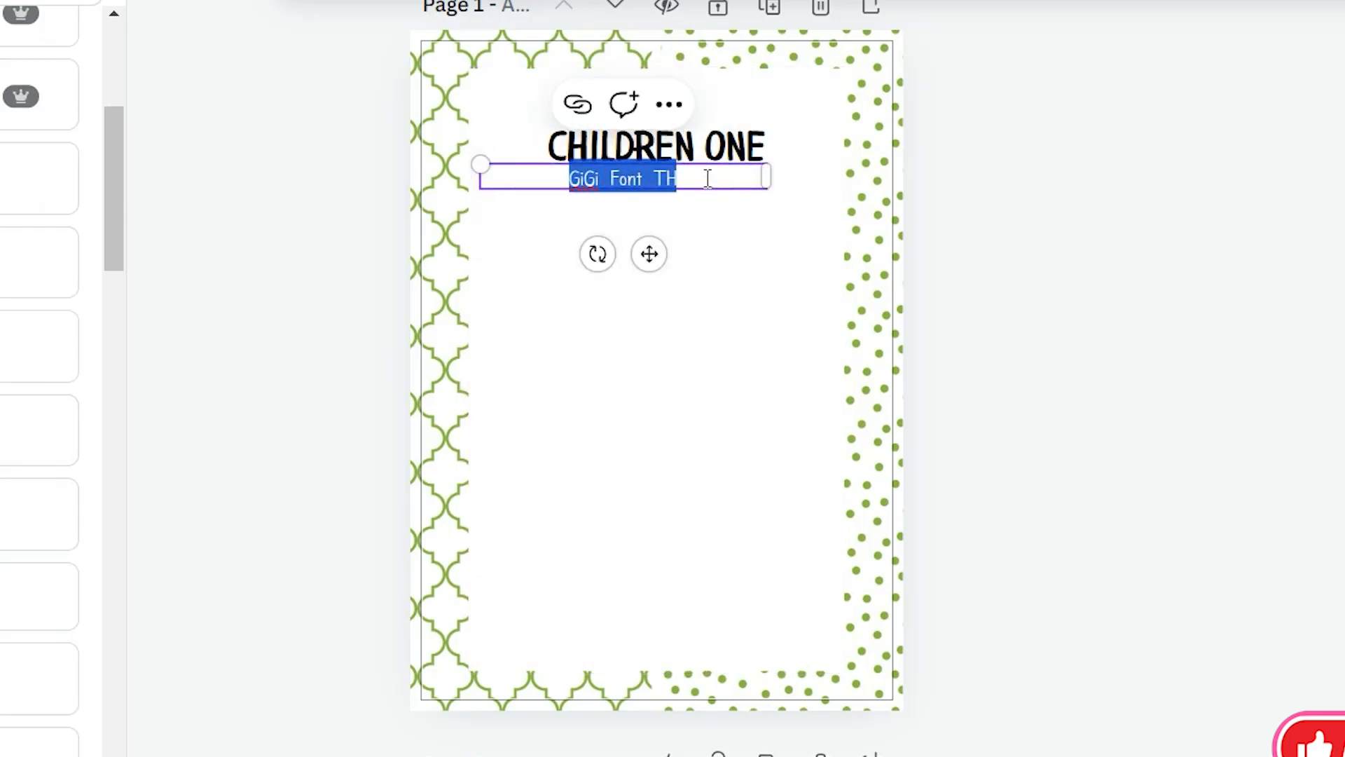
- Replace the GiGi Font TH placeholder wording with "Time, Date"
{"action": "left_click", "coordinate": [708, 179]}
{"action": "key", "text": "BackSpace"}
{"action": "key", "text": "BackSpace"}
{"action": "key", "text": "BackSpace"}
{"action": "key", "text": "BackSpace"}
{"action": "key", "text": "BackSpace"}
{"action": "key", "text": "BackSpace"}
{"action": "key", "text": "BackSpace"}
{"action": "key", "text": "BackSpace"}
{"action": "key", "text": "BackSpace"}
{"action": "key", "text": "BackSpace"}
{"action": "key", "text": "BackSpace"}
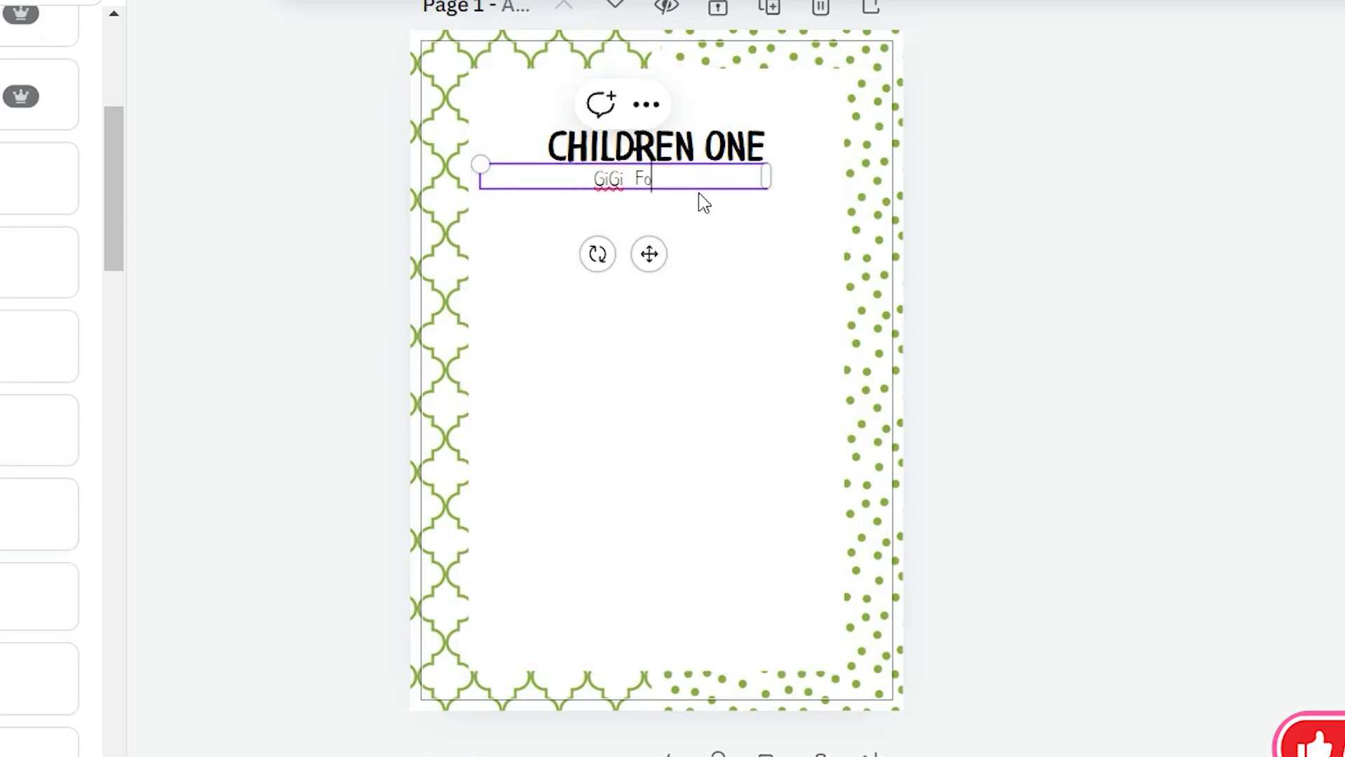
{"action": "key", "text": "BackSpace"}
{"action": "type", "text": "Time, Date"}
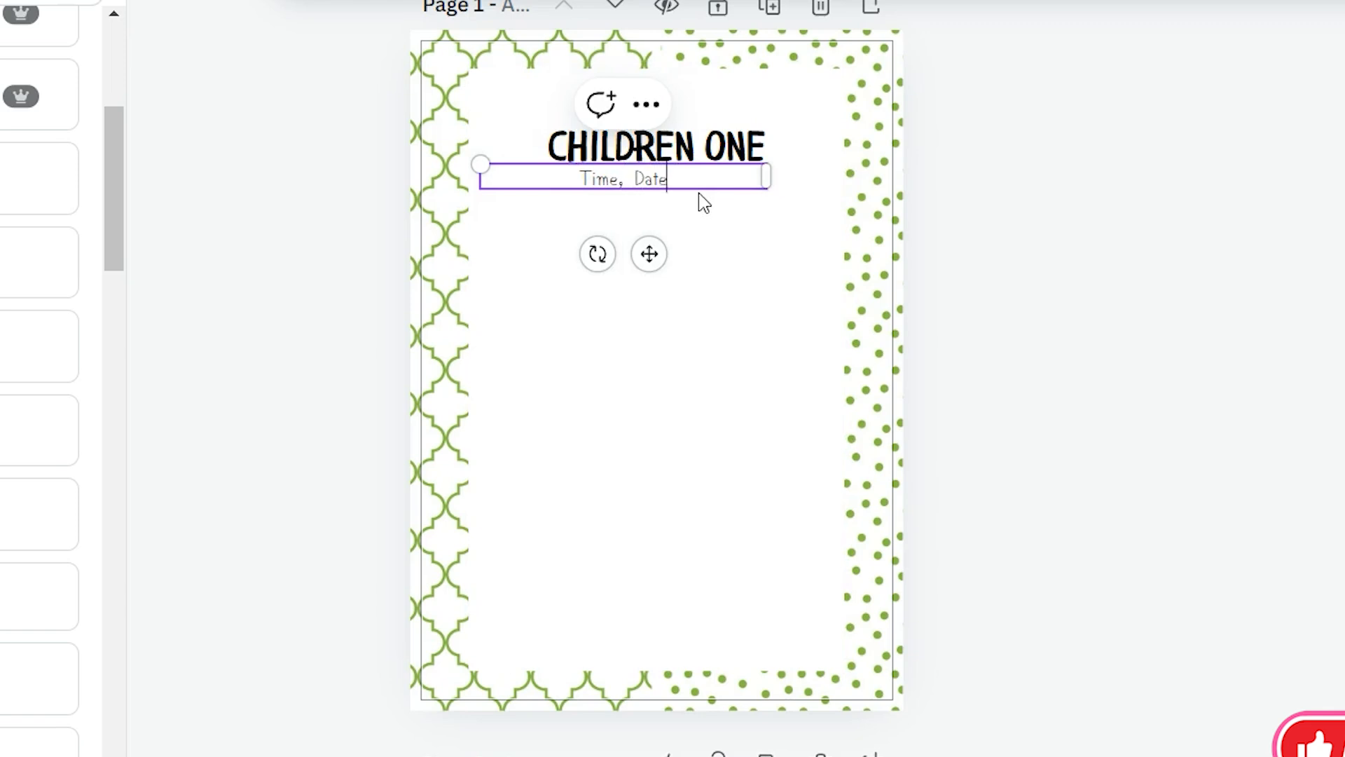
- Make the "Time, Date" line bold and reposition it just beneath the heading
{"action": "left_click_drag", "start_coordinate": [663, 186], "coordinate": [663, 204]}
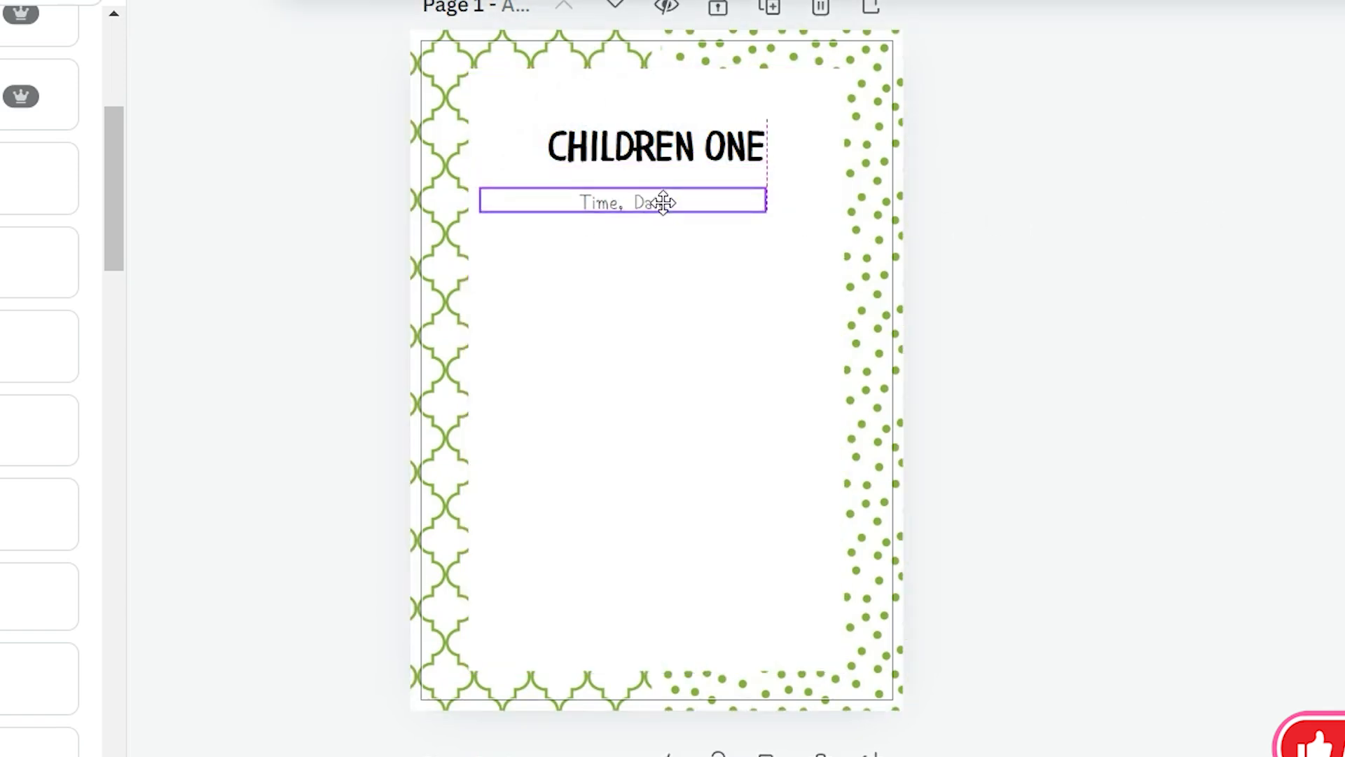
{"action": "left_click", "coordinate": [680, 201]}
{"action": "key", "text": "ctrl+a"}
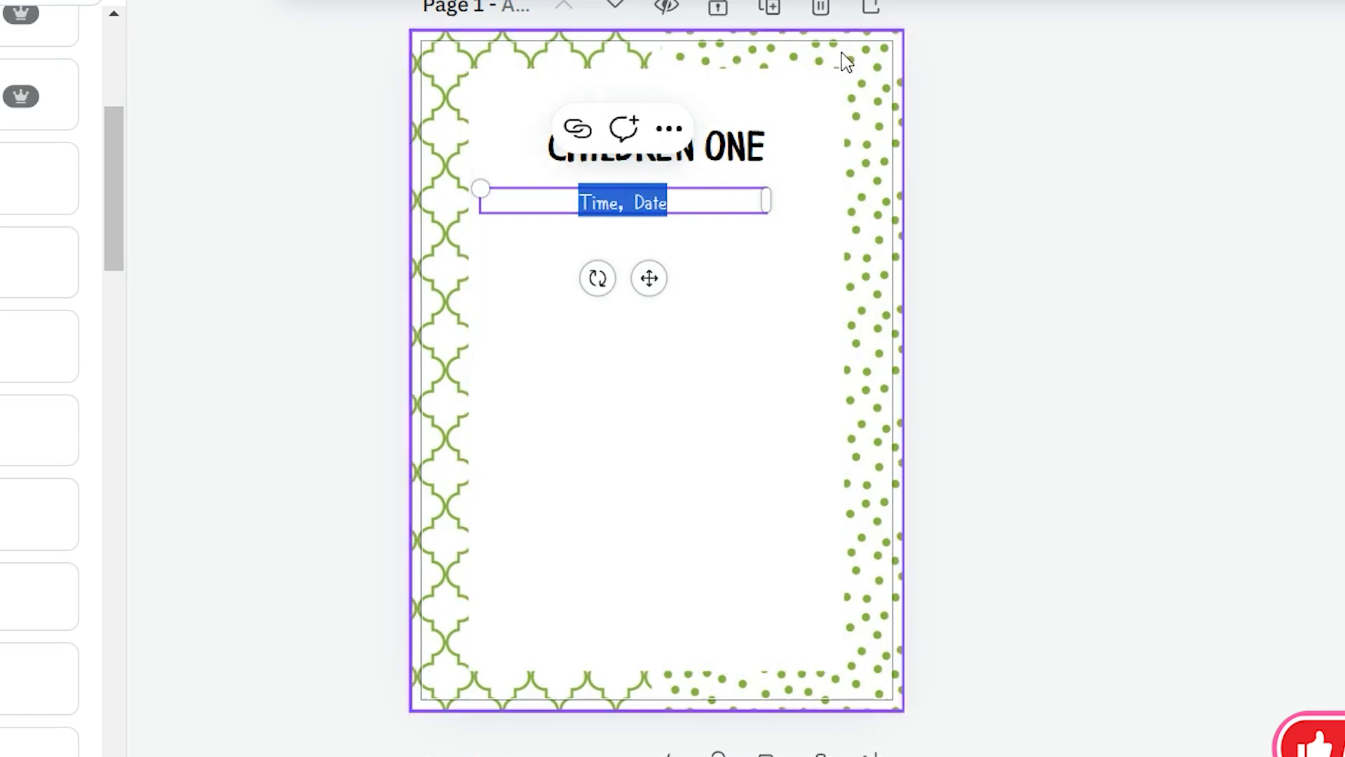
{"action": "left_click", "coordinate": [1173, 389]}
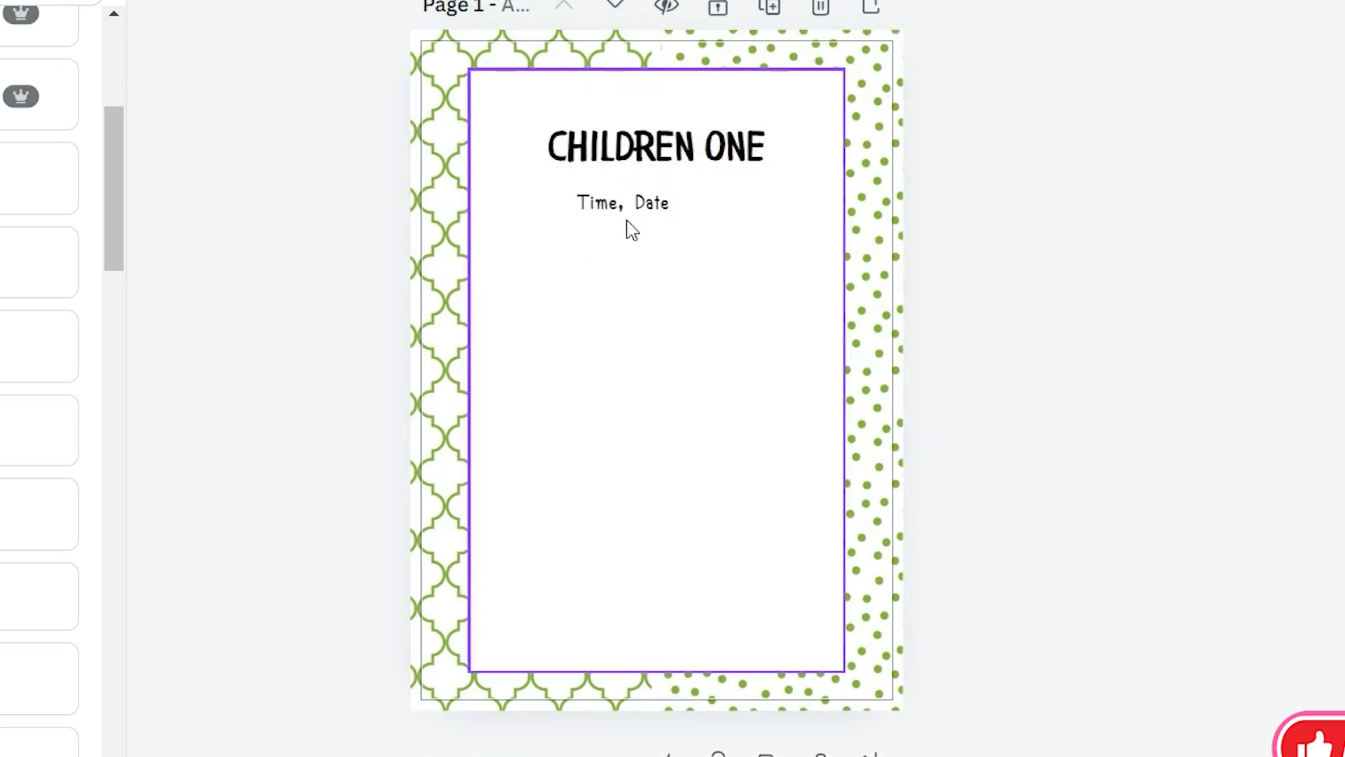
{"action": "left_click_drag", "start_coordinate": [691, 210], "coordinate": [704, 181]}
{"action": "left_click", "coordinate": [1271, 387]}
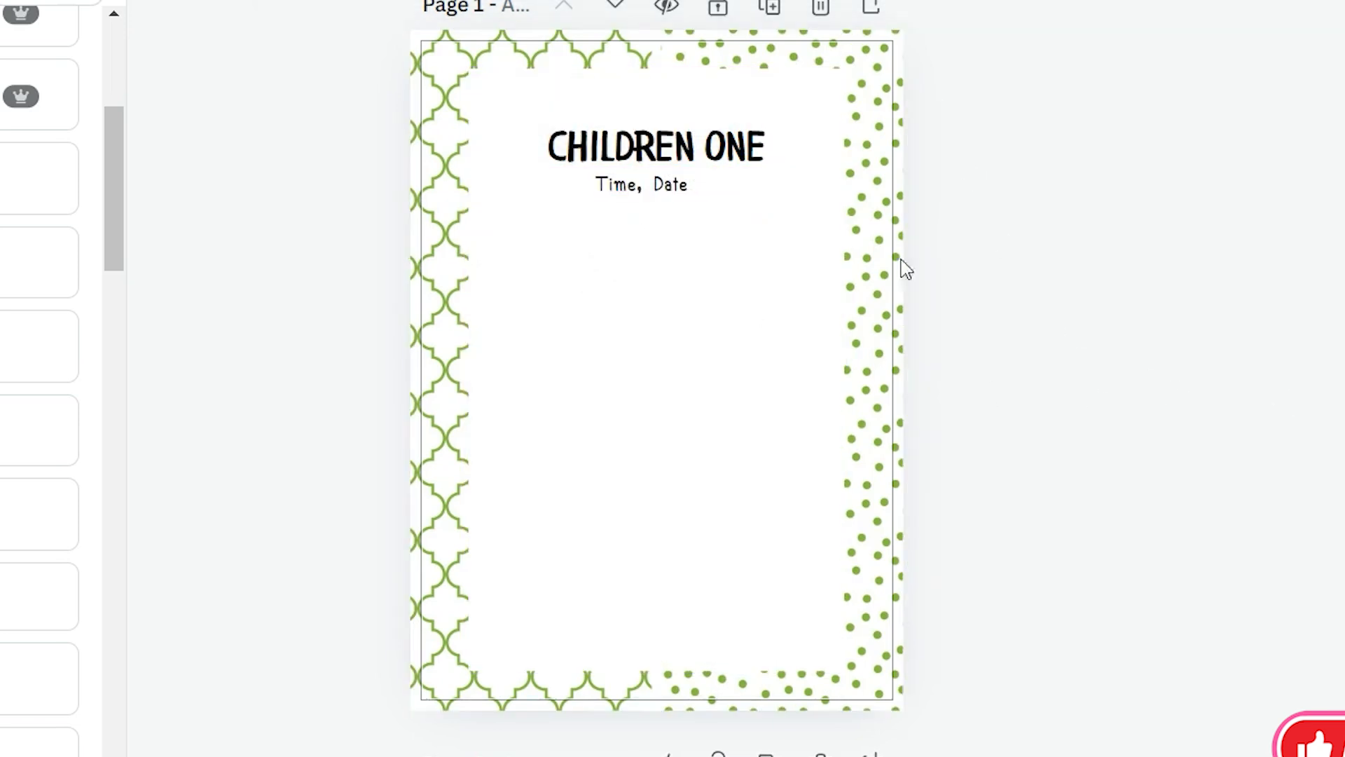
- Delete the "Time, Date" text beneath the heading
{"action": "left_click", "coordinate": [662, 147]}
{"action": "left_click", "coordinate": [695, 192]}
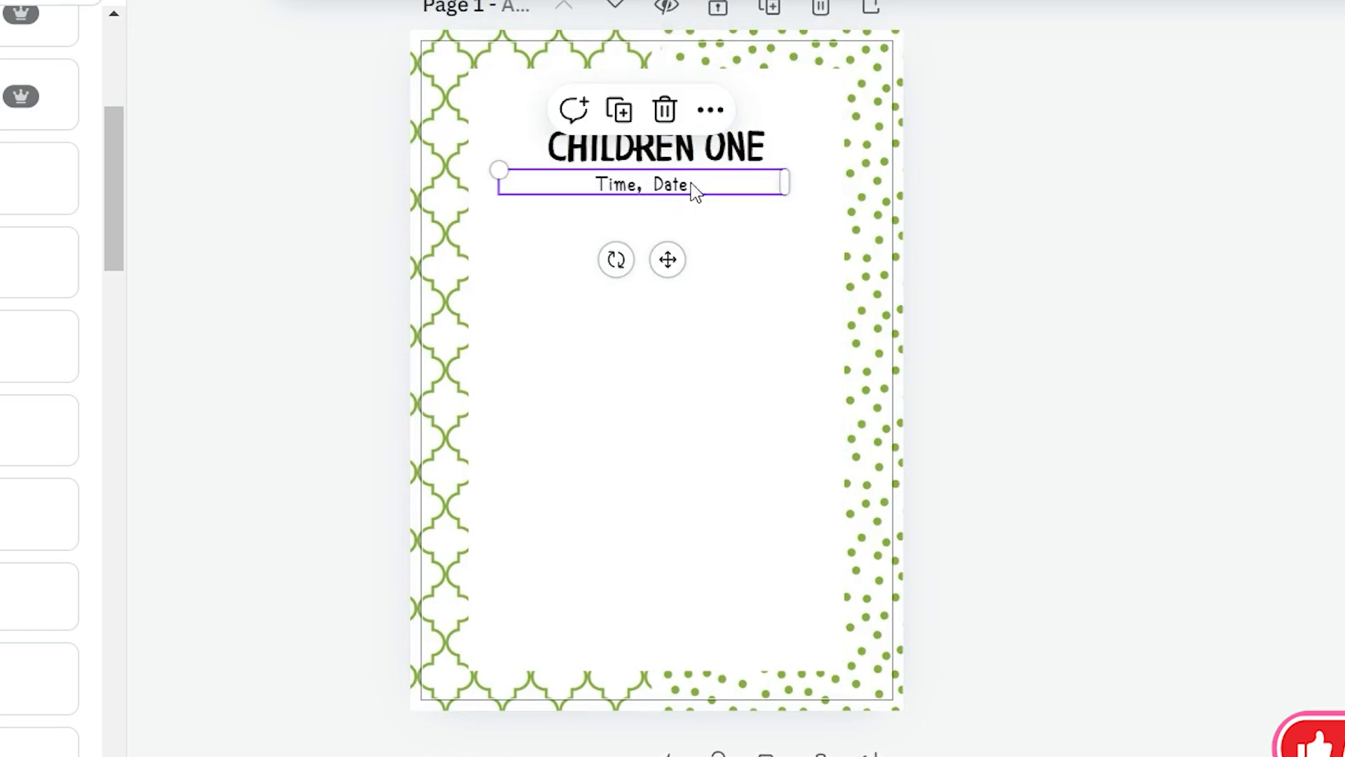
{"action": "left_click", "coordinate": [694, 192]}
{"action": "left_click_drag", "start_coordinate": [692, 186], "coordinate": [597, 184]}
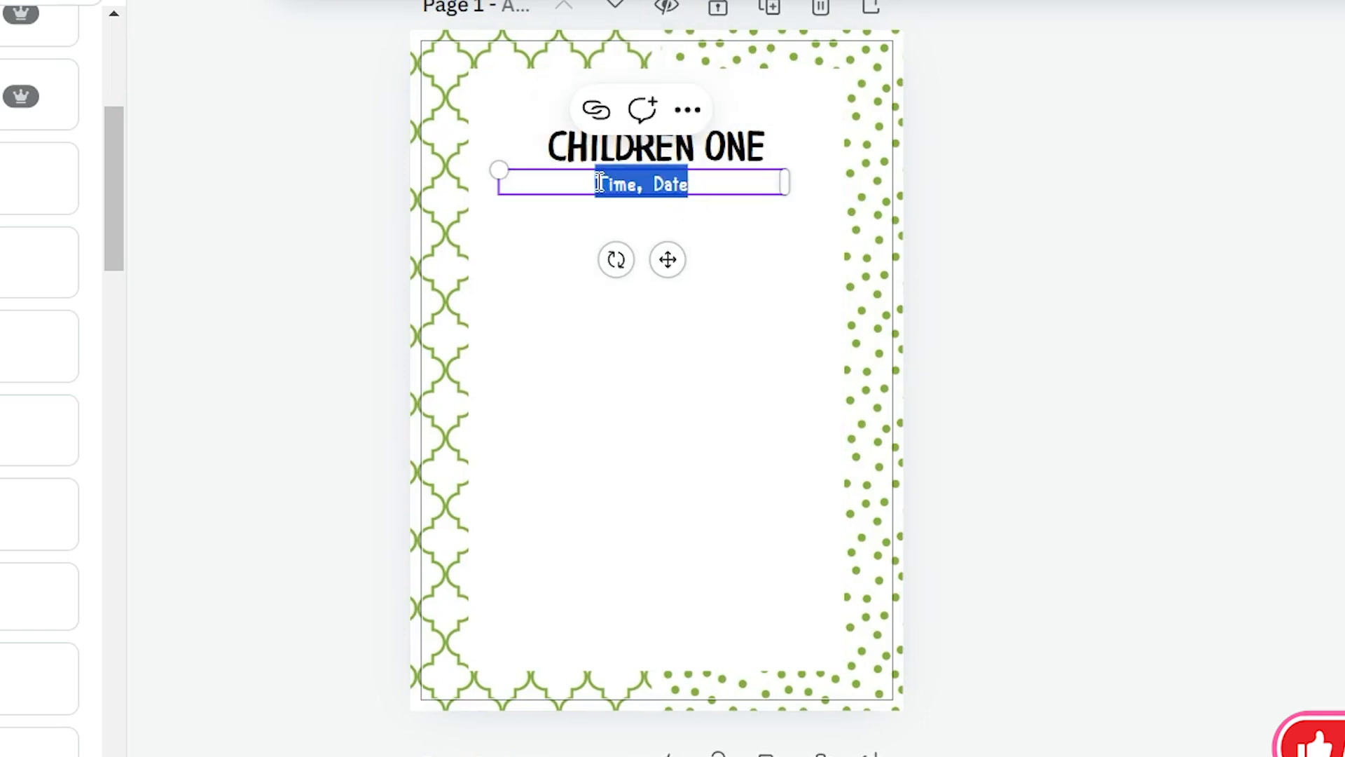
{"action": "key", "text": "BackSpace"}
{"action": "key", "text": "Escape"}
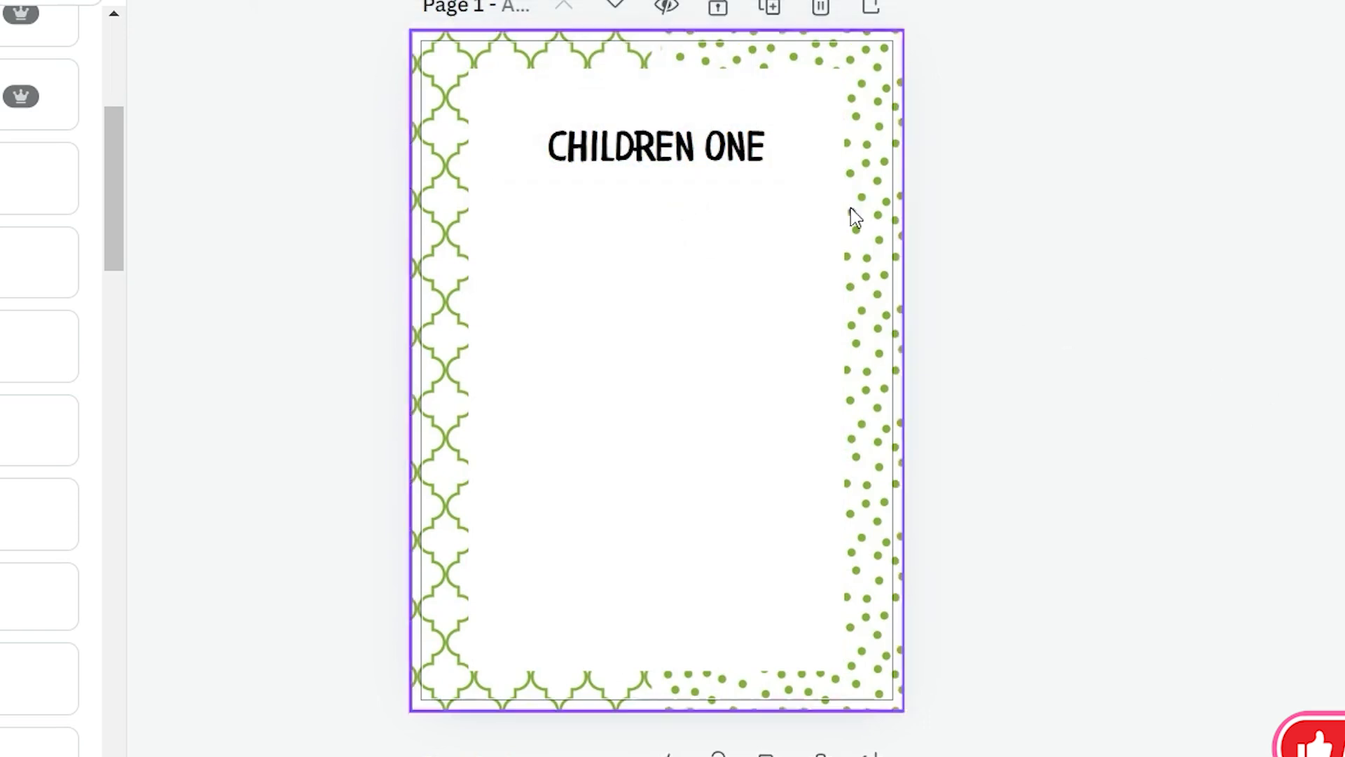
{"action": "left_click", "coordinate": [744, 156]}
{"action": "left_click", "coordinate": [744, 156]}
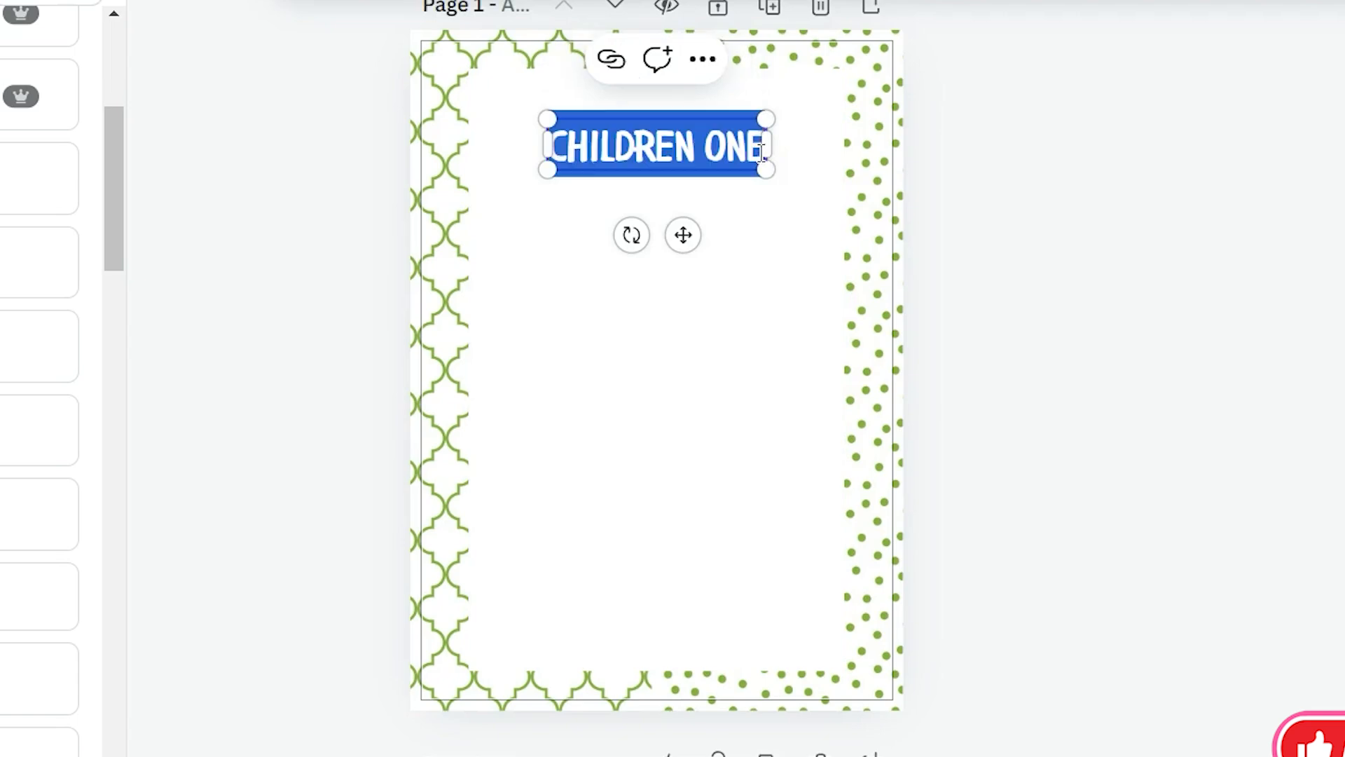
{"action": "left_click", "coordinate": [1165, 232]}
- Examine the finished invitation on page 2, checking the wording, fonts and placement of each text line
{"action": "scroll", "coordinate": [1166, 451], "scroll_direction": "down", "scroll_amount": 10}
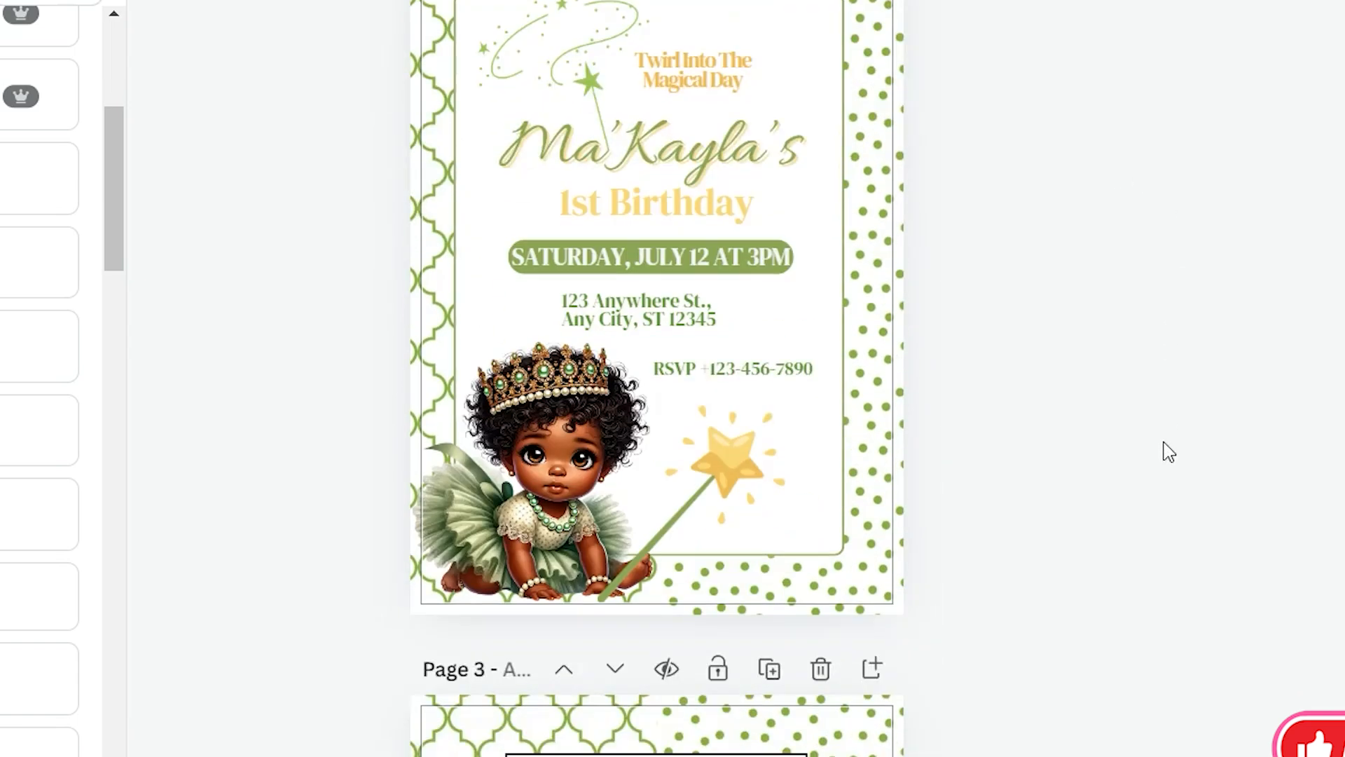
{"action": "key", "text": "ctrl+plus"}
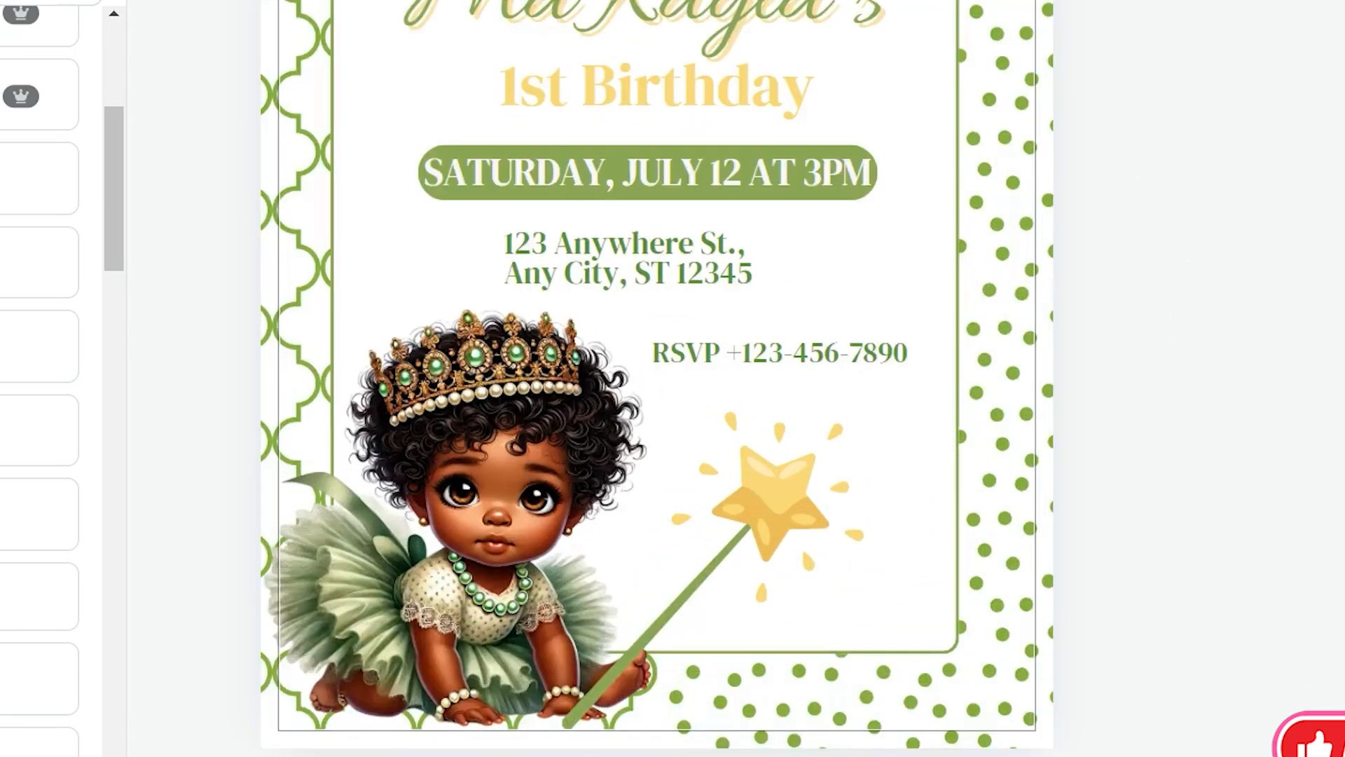
{"action": "scroll", "coordinate": [1132, 630], "scroll_direction": "up", "scroll_amount": 4}
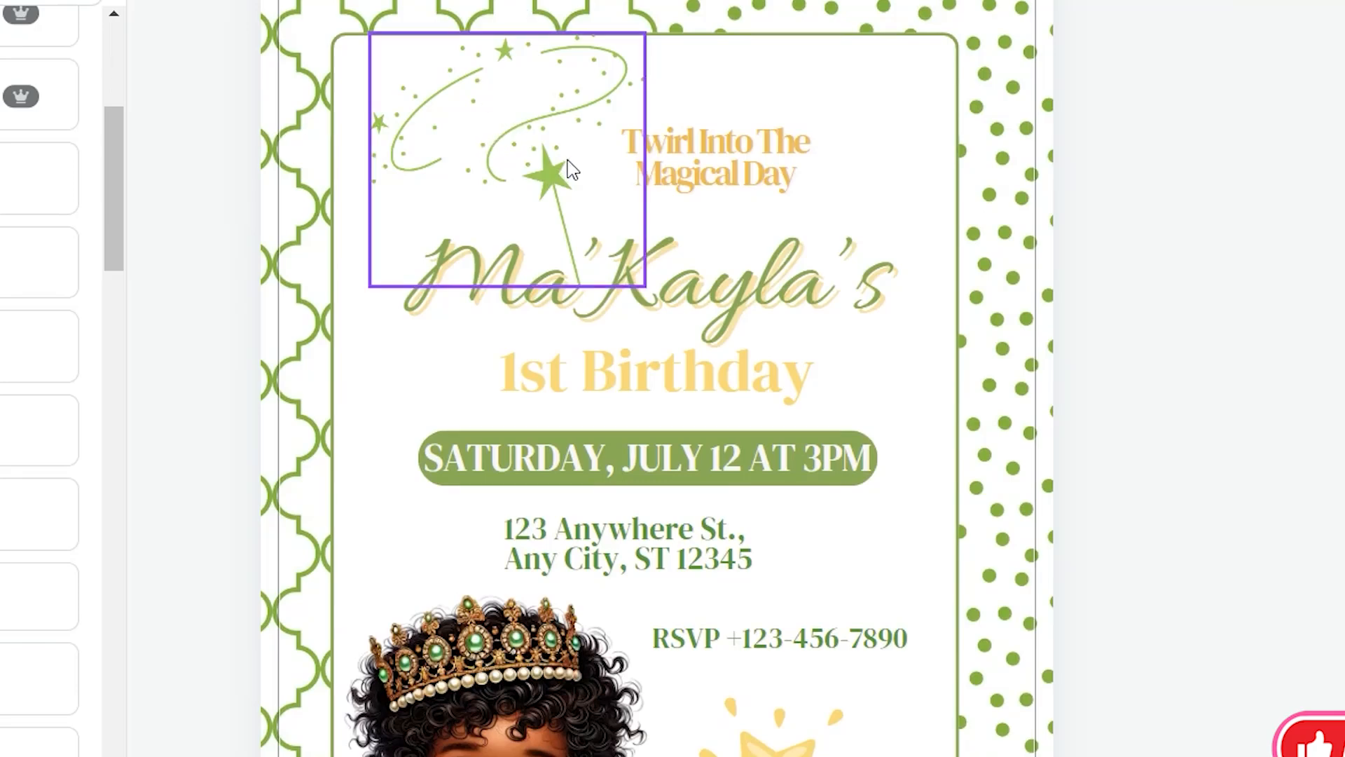
{"action": "left_click", "coordinate": [732, 557]}
{"action": "left_click", "coordinate": [748, 175]}
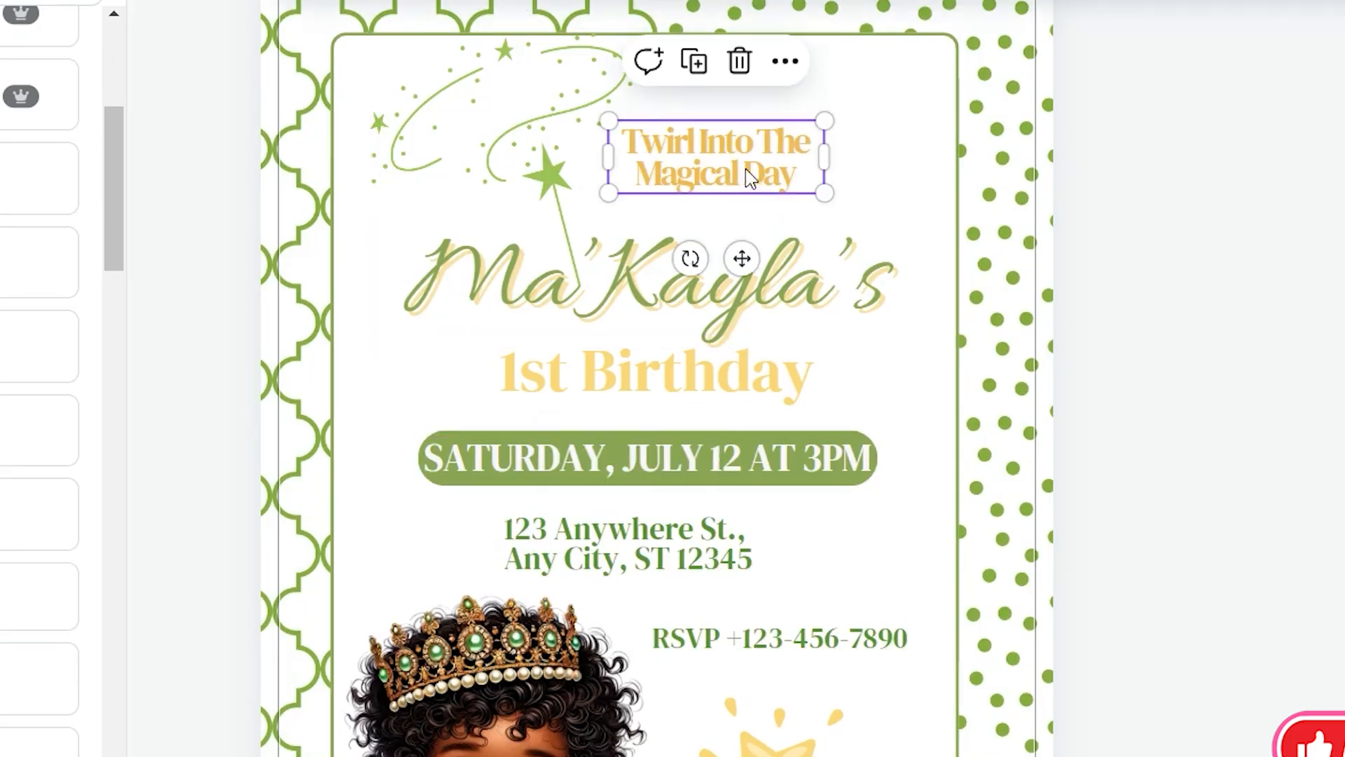
{"action": "left_click", "coordinate": [634, 289]}
{"action": "left_click", "coordinate": [664, 387]}
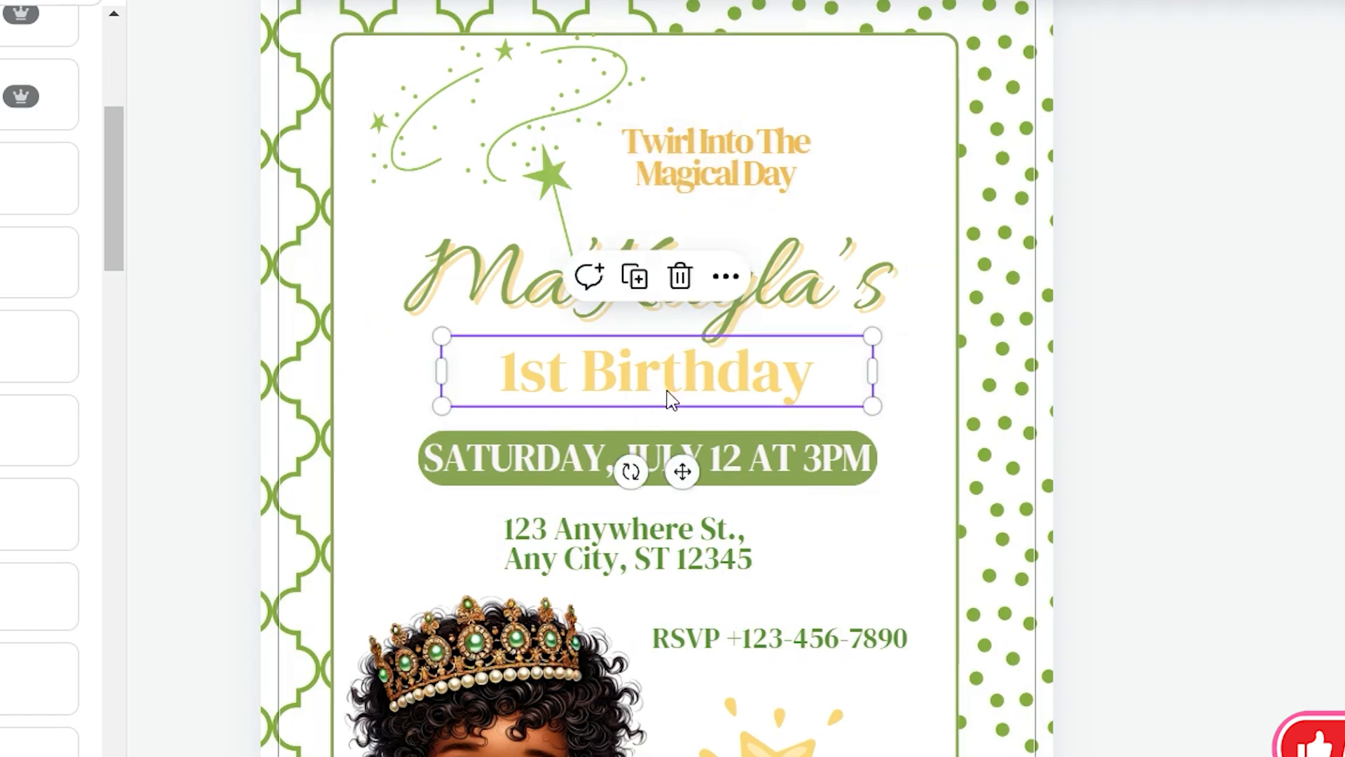
{"action": "left_click", "coordinate": [782, 306]}
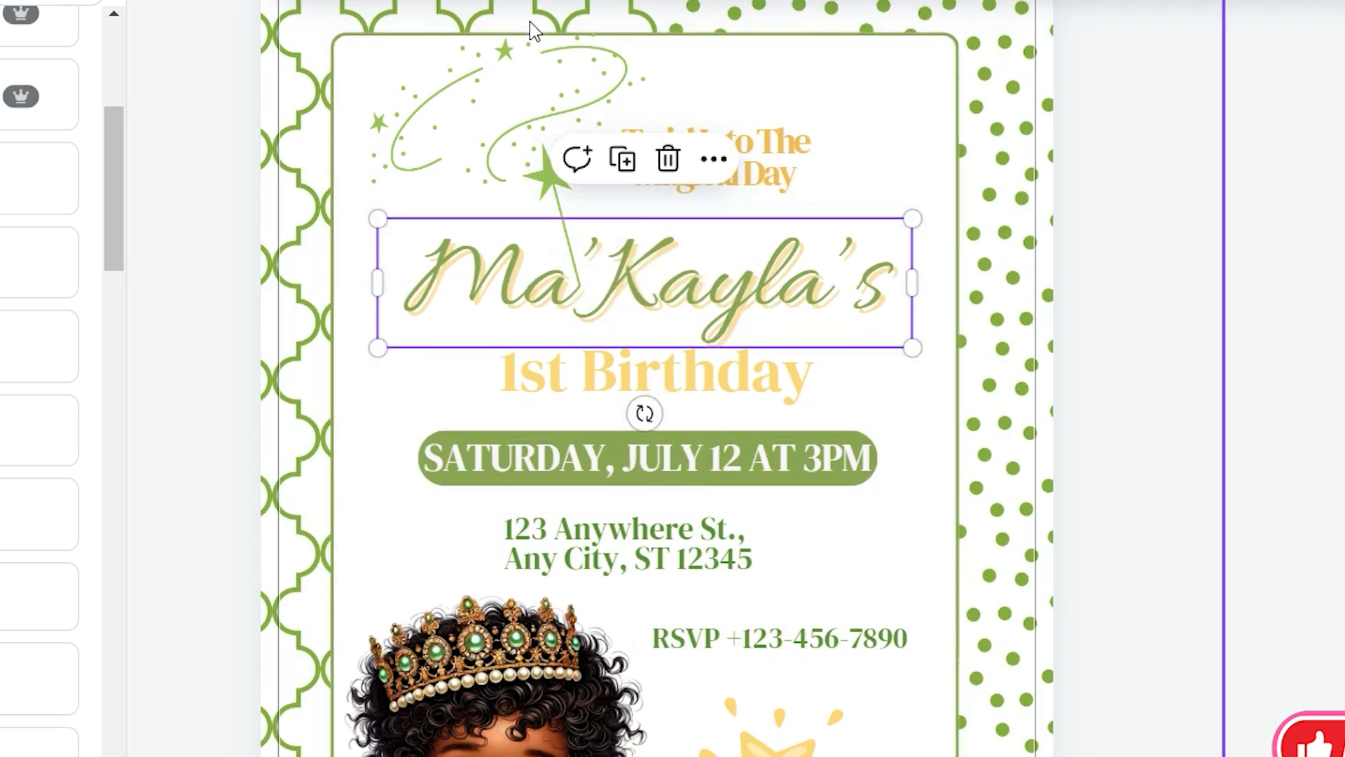
{"action": "left_click", "coordinate": [630, 396]}
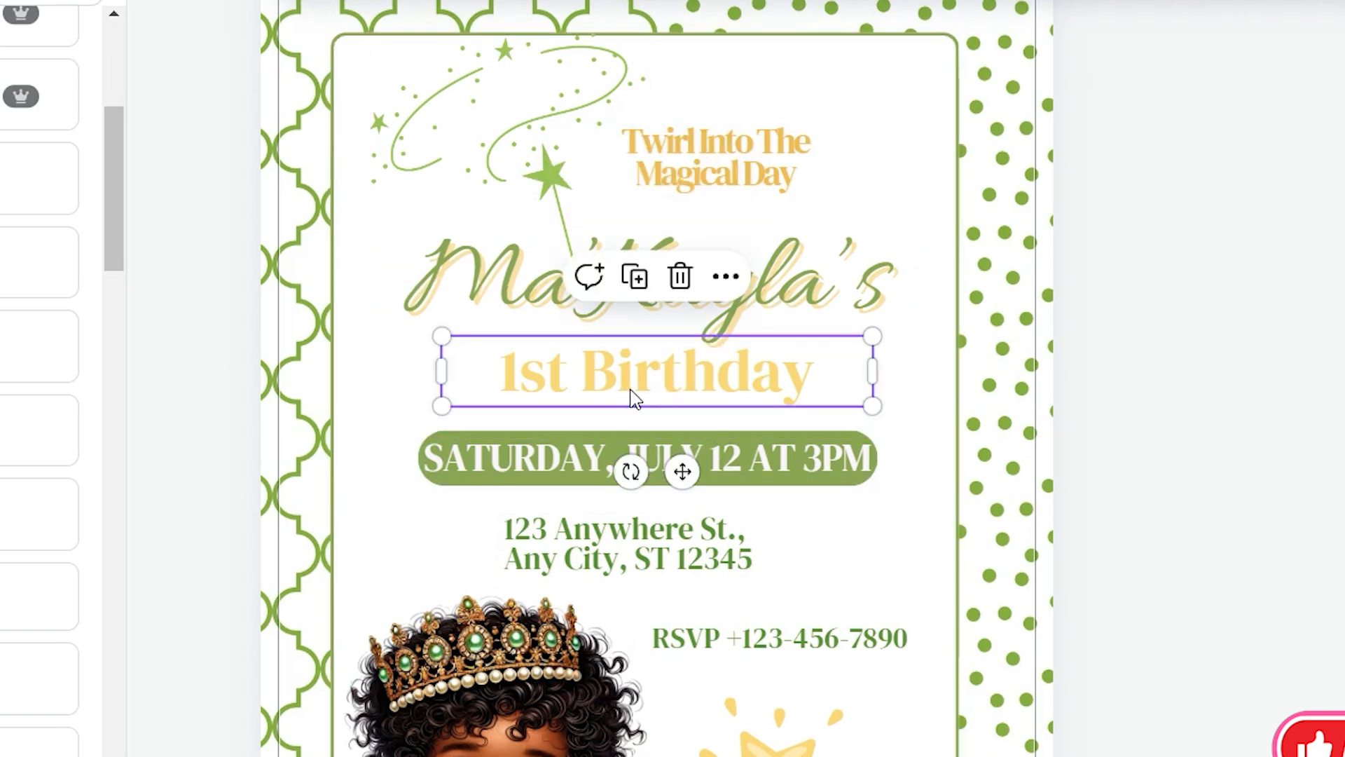
{"action": "left_click", "coordinate": [653, 459]}
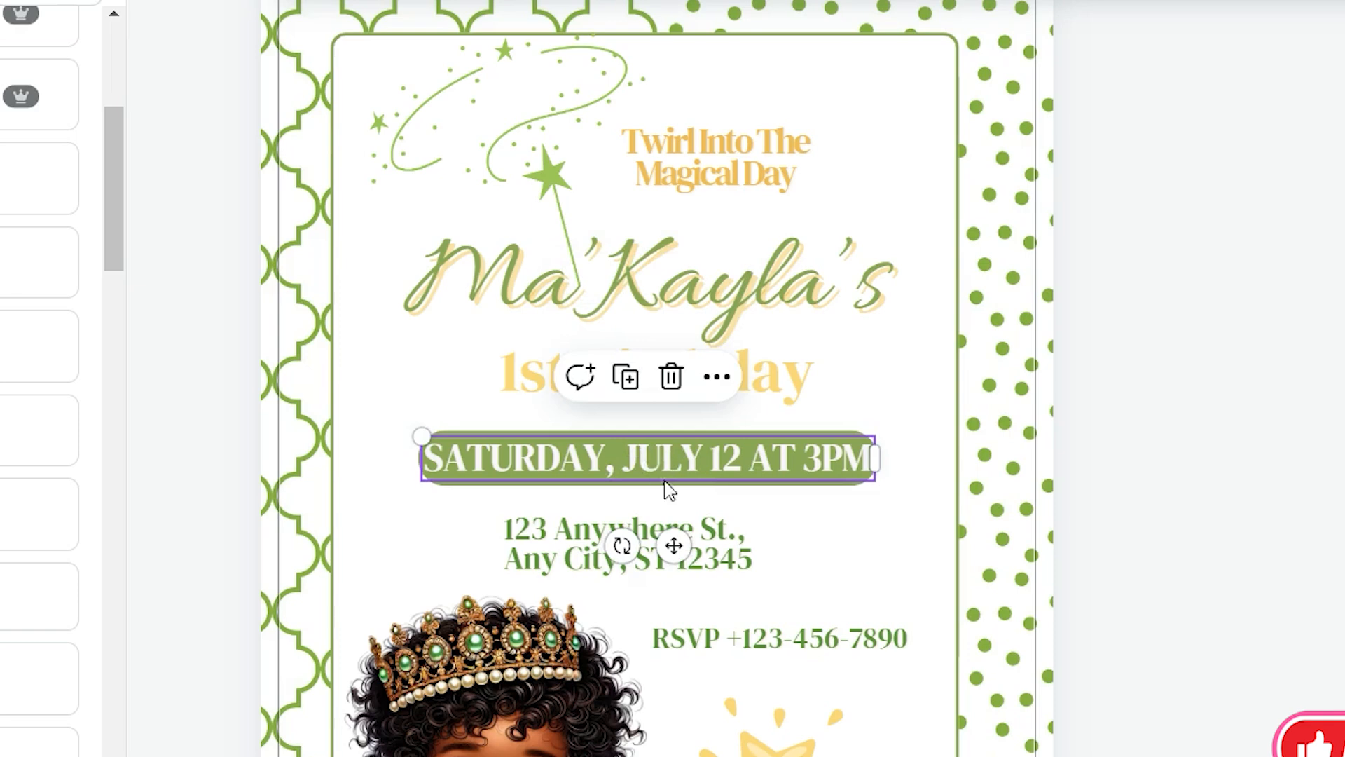
{"action": "left_click", "coordinate": [554, 543]}
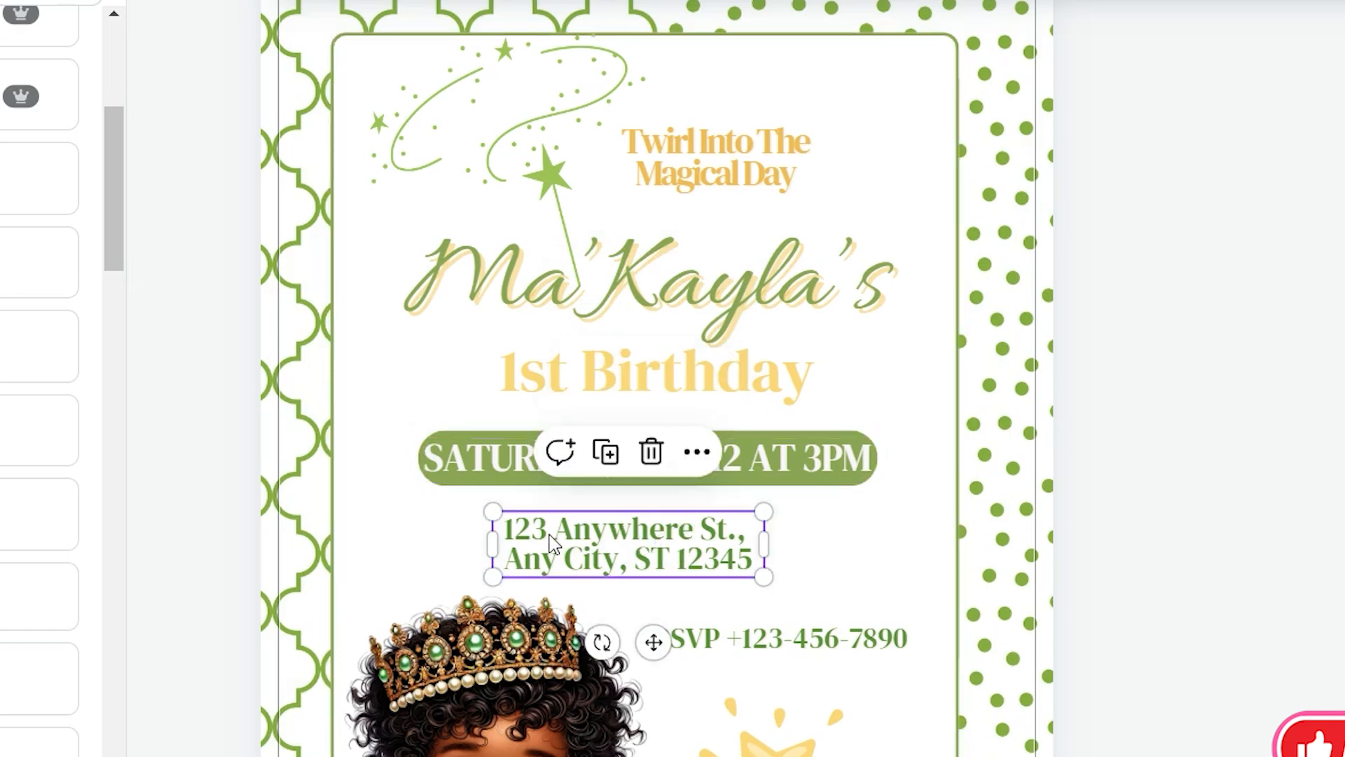
{"action": "left_click", "coordinate": [683, 162]}
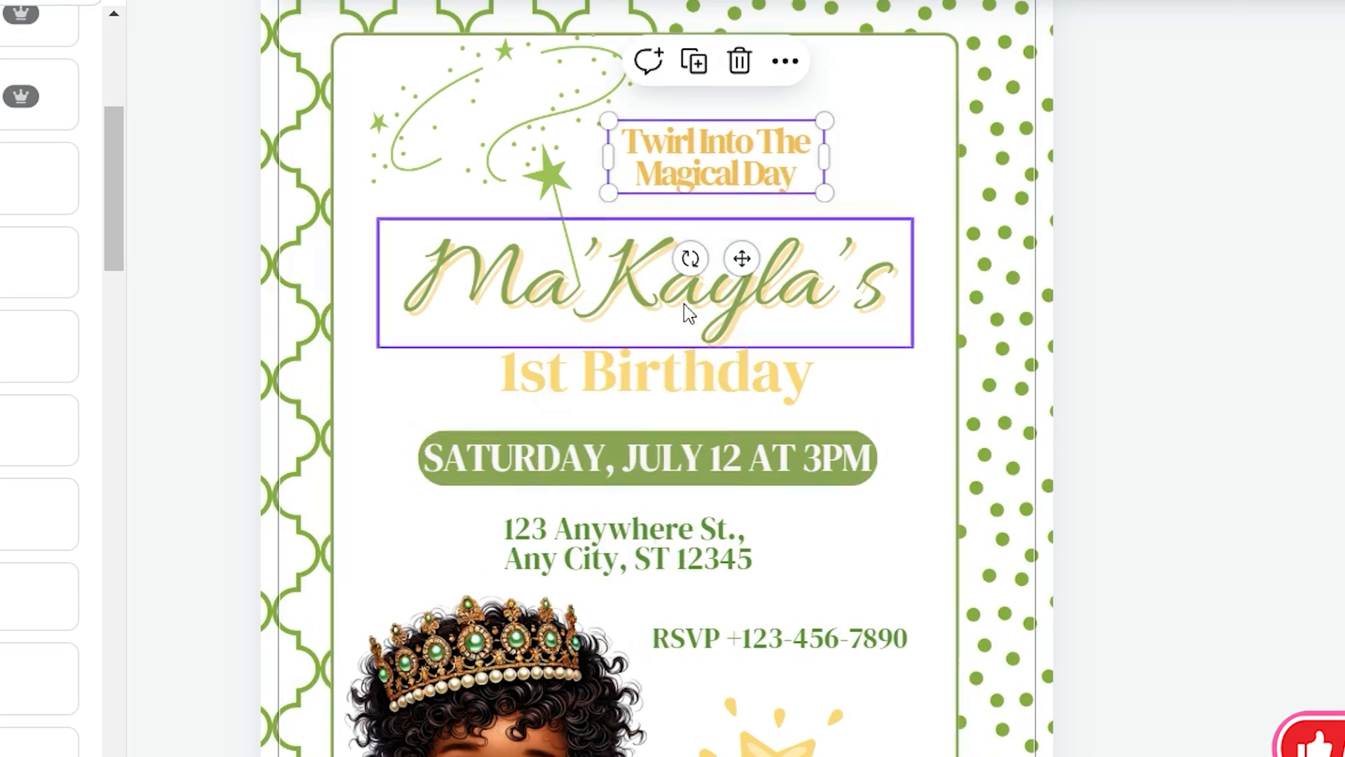
{"action": "left_click", "coordinate": [742, 637]}
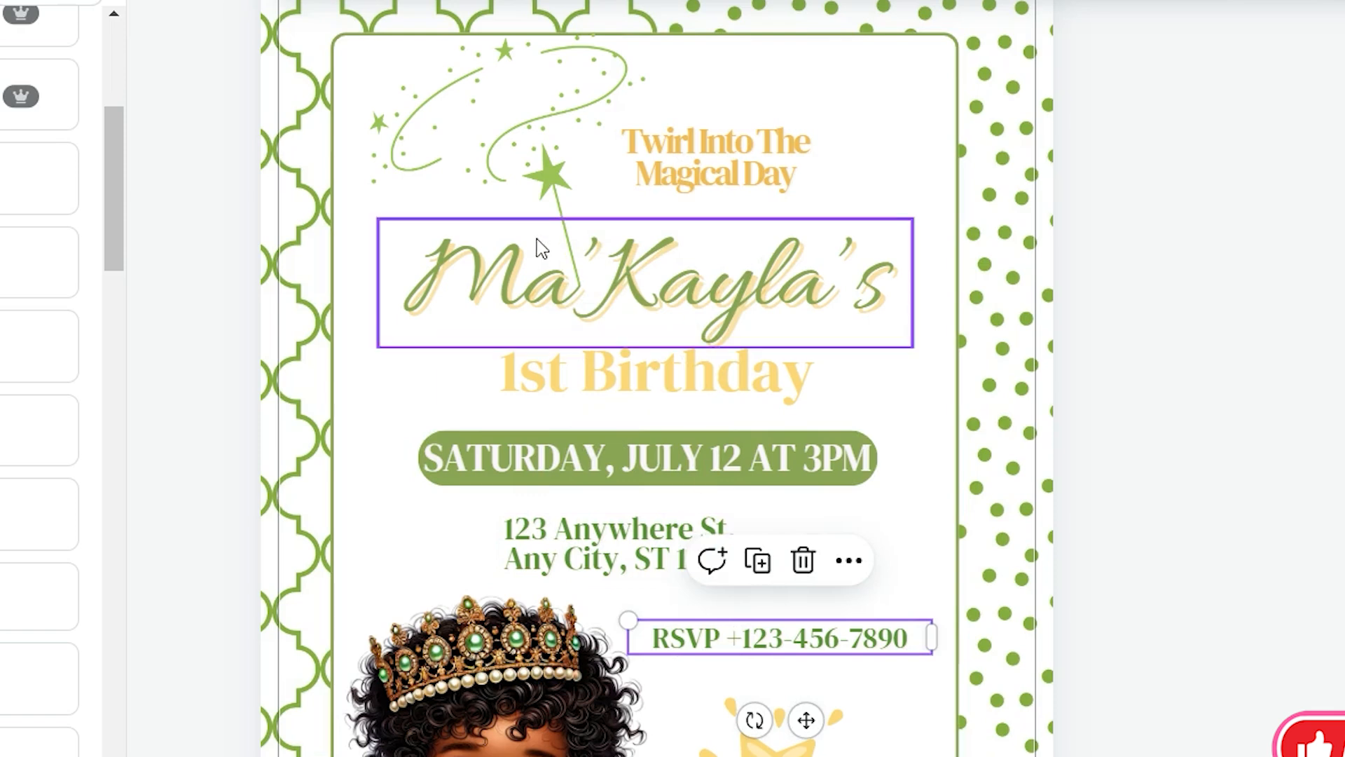
{"action": "left_click", "coordinate": [553, 294]}
{"action": "left_click", "coordinate": [1282, 406]}
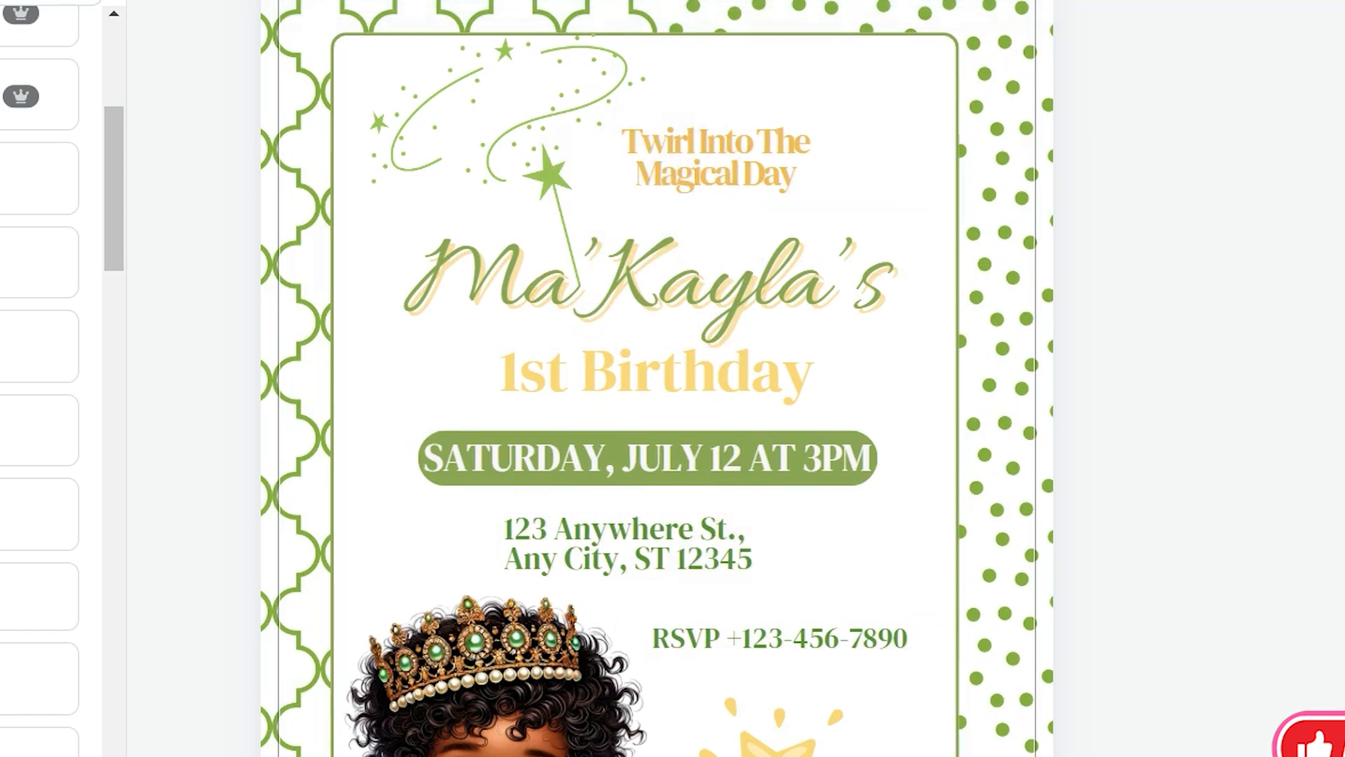
- Replace the Children One placeholder heading on page 1 with the child's first name in capitals, in possessive form
{"action": "scroll", "coordinate": [1282, 406], "scroll_direction": "up", "scroll_amount": 8}
{"action": "scroll", "coordinate": [657, 350], "scroll_direction": "up", "scroll_amount": 5}
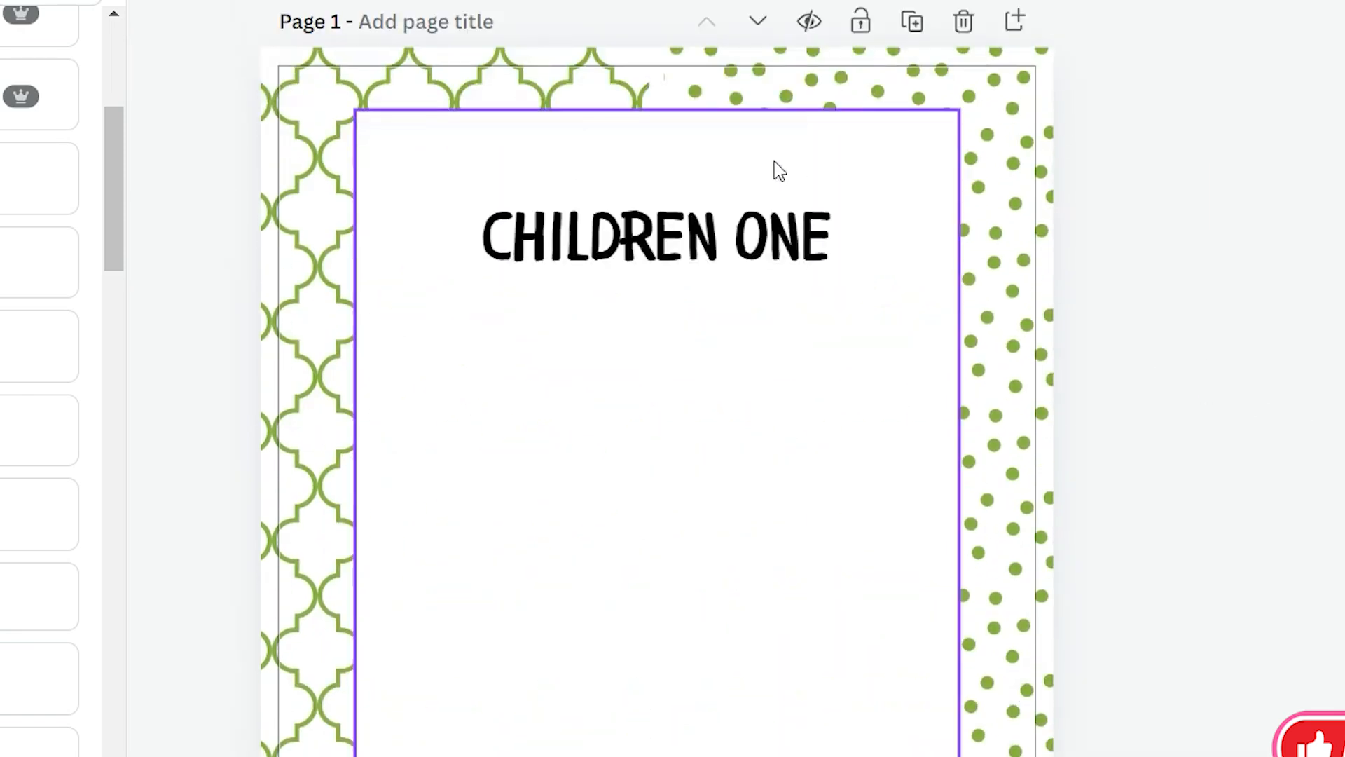
{"action": "left_click", "coordinate": [785, 235]}
{"action": "double_click", "coordinate": [805, 241]}
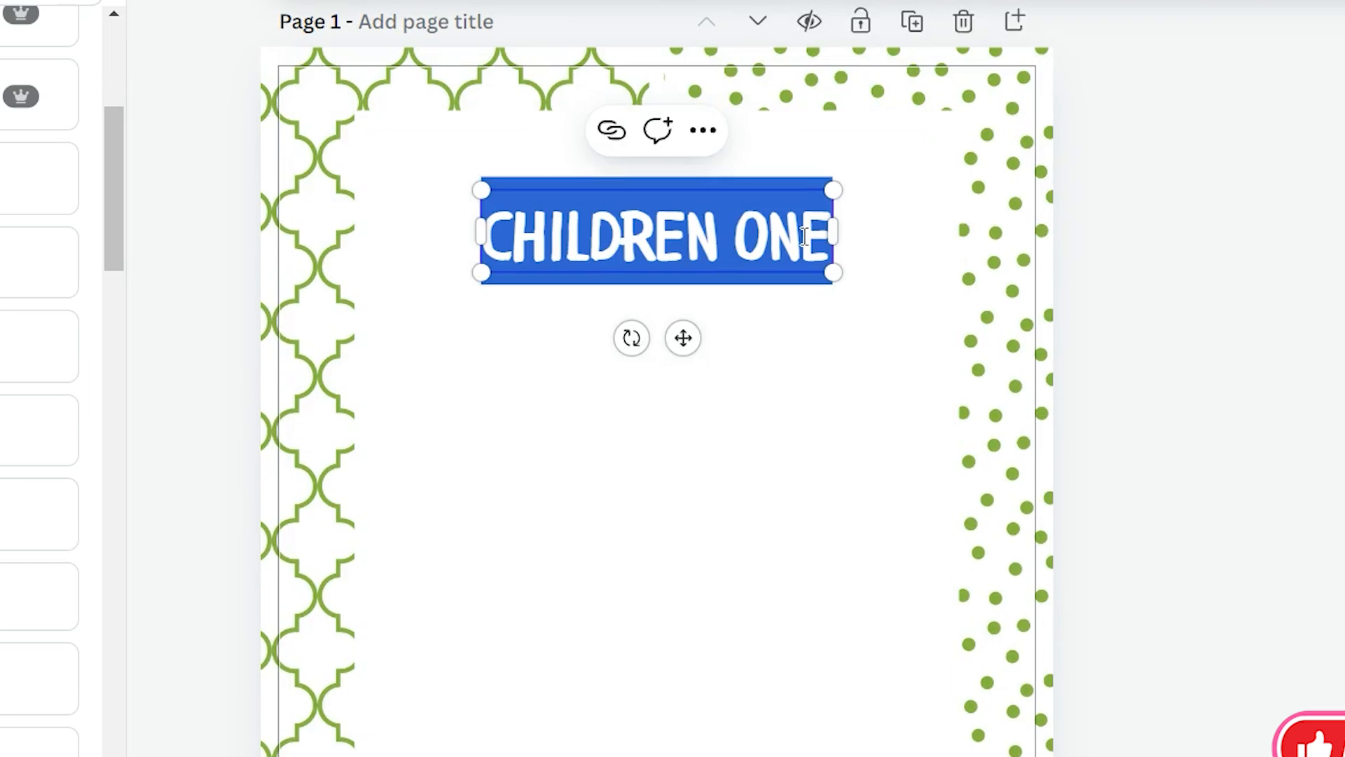
{"action": "type", "text": "MA"}
{"action": "type", "text": "'KAYLA"}
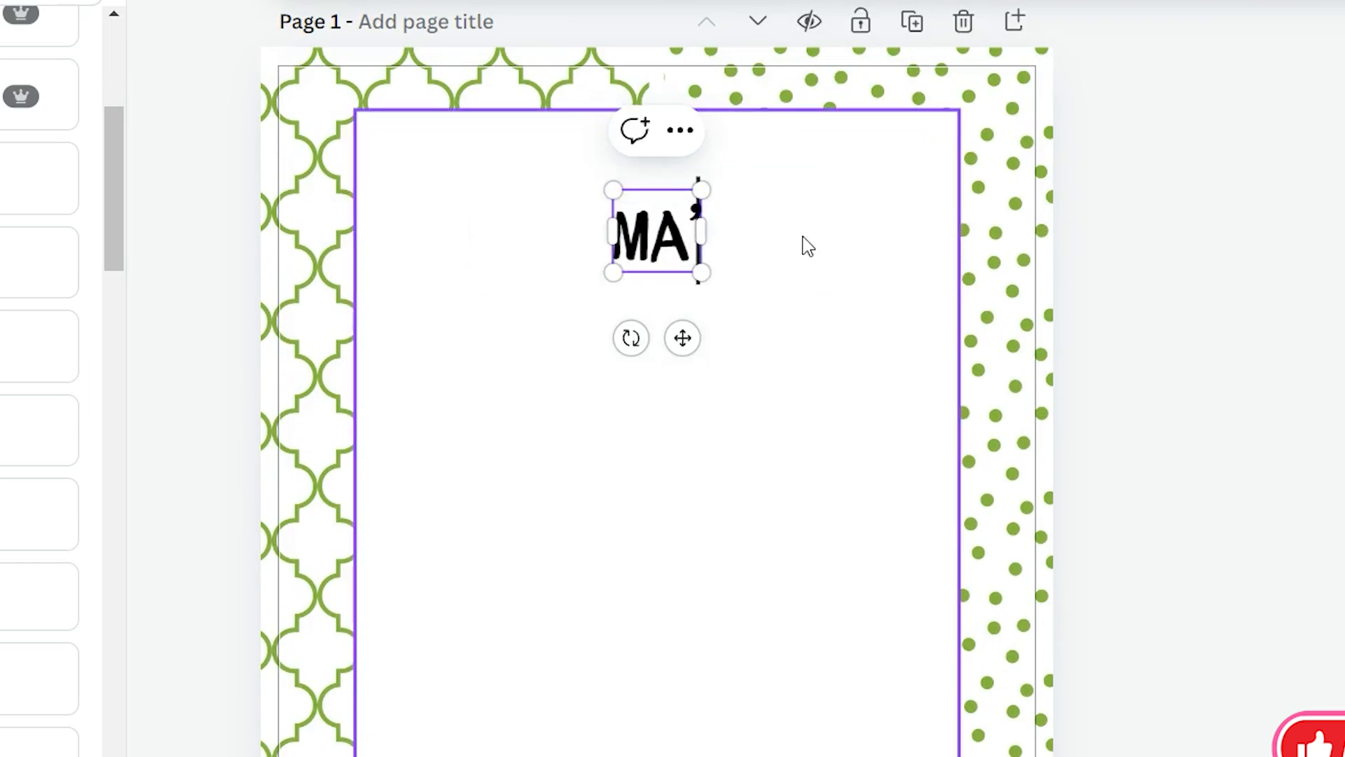
{"action": "type", "text": "'S"}
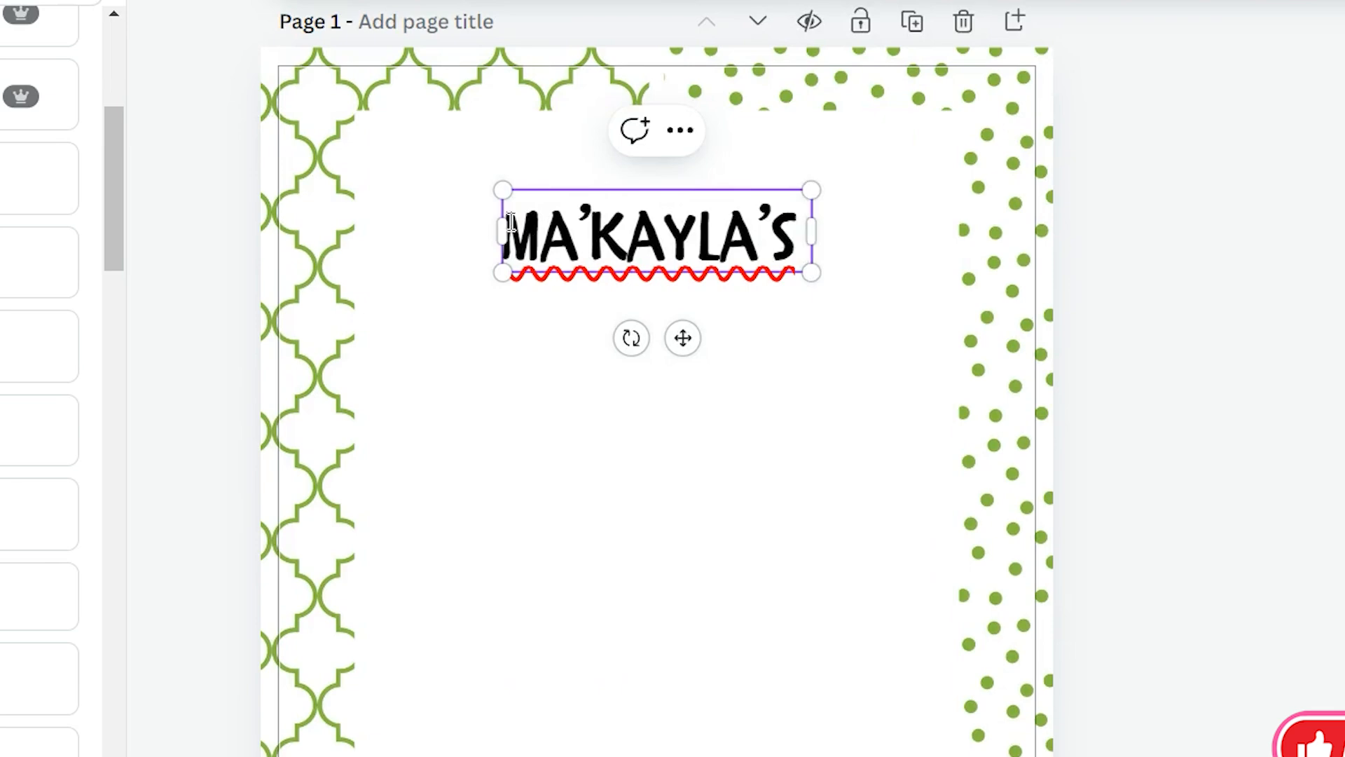
- Enlarge the child's-name heading on page 1 to about size 41.7 and move it lower in the white panel
{"action": "left_click_drag", "start_coordinate": [503, 190], "coordinate": [426, 138]}
{"action": "left_click", "coordinate": [1132, 282]}
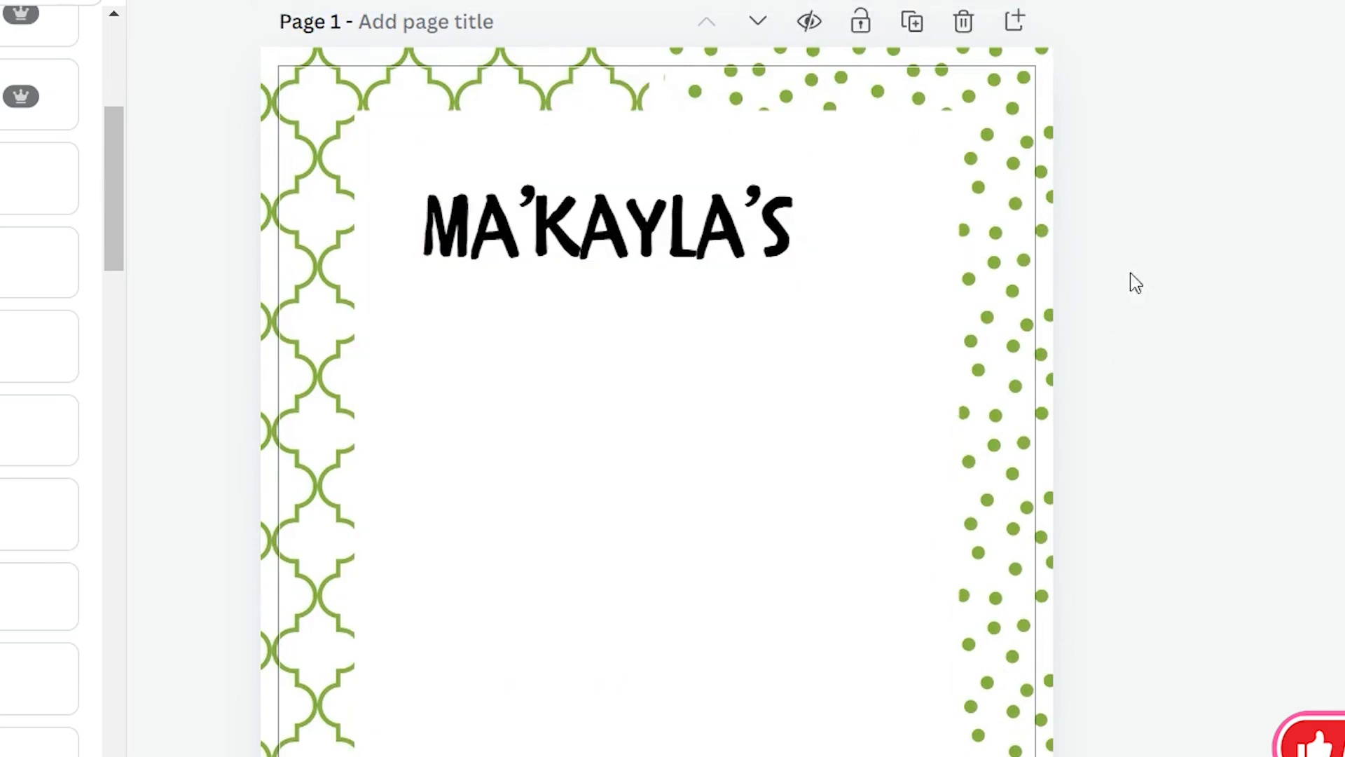
{"action": "left_click_drag", "start_coordinate": [654, 255], "coordinate": [695, 341]}
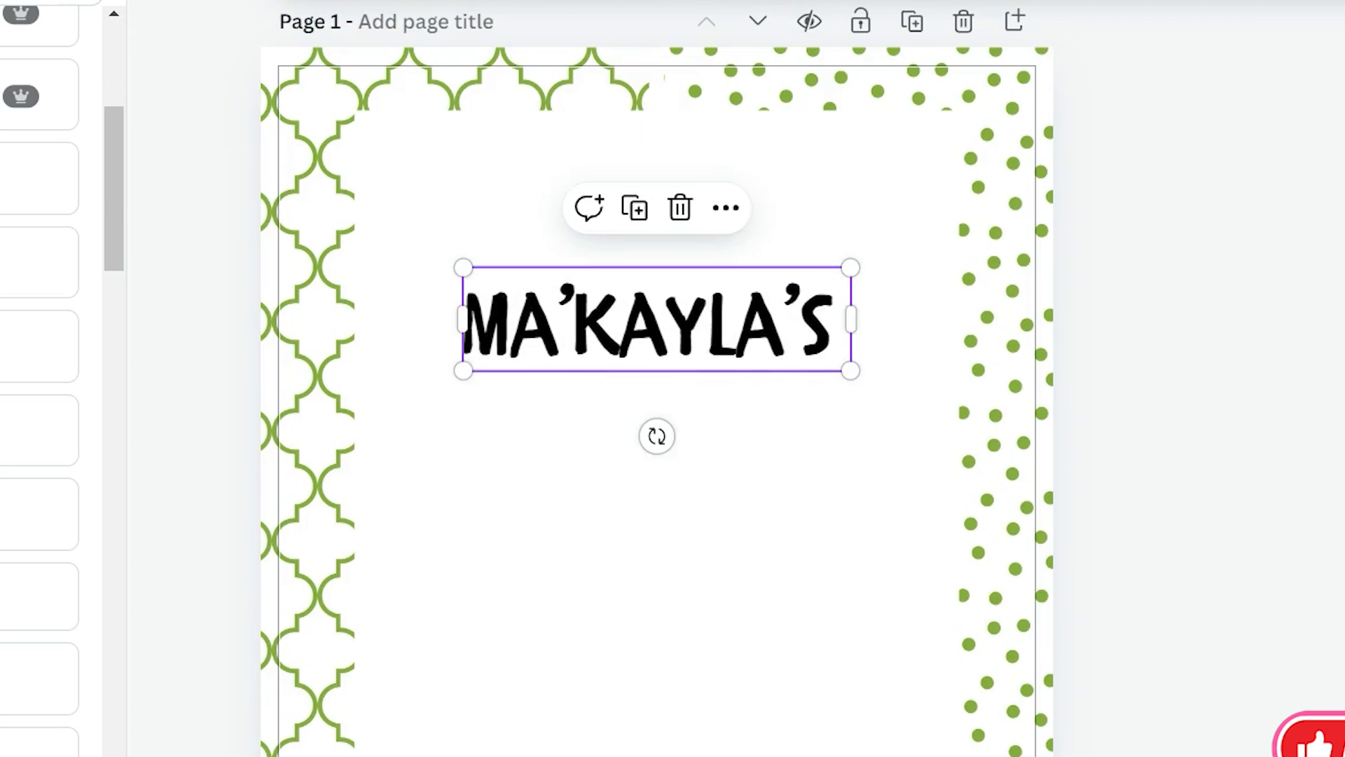
{"action": "left_click", "coordinate": [1214, 332]}
{"action": "left_click_drag", "start_coordinate": [829, 311], "coordinate": [829, 341]}
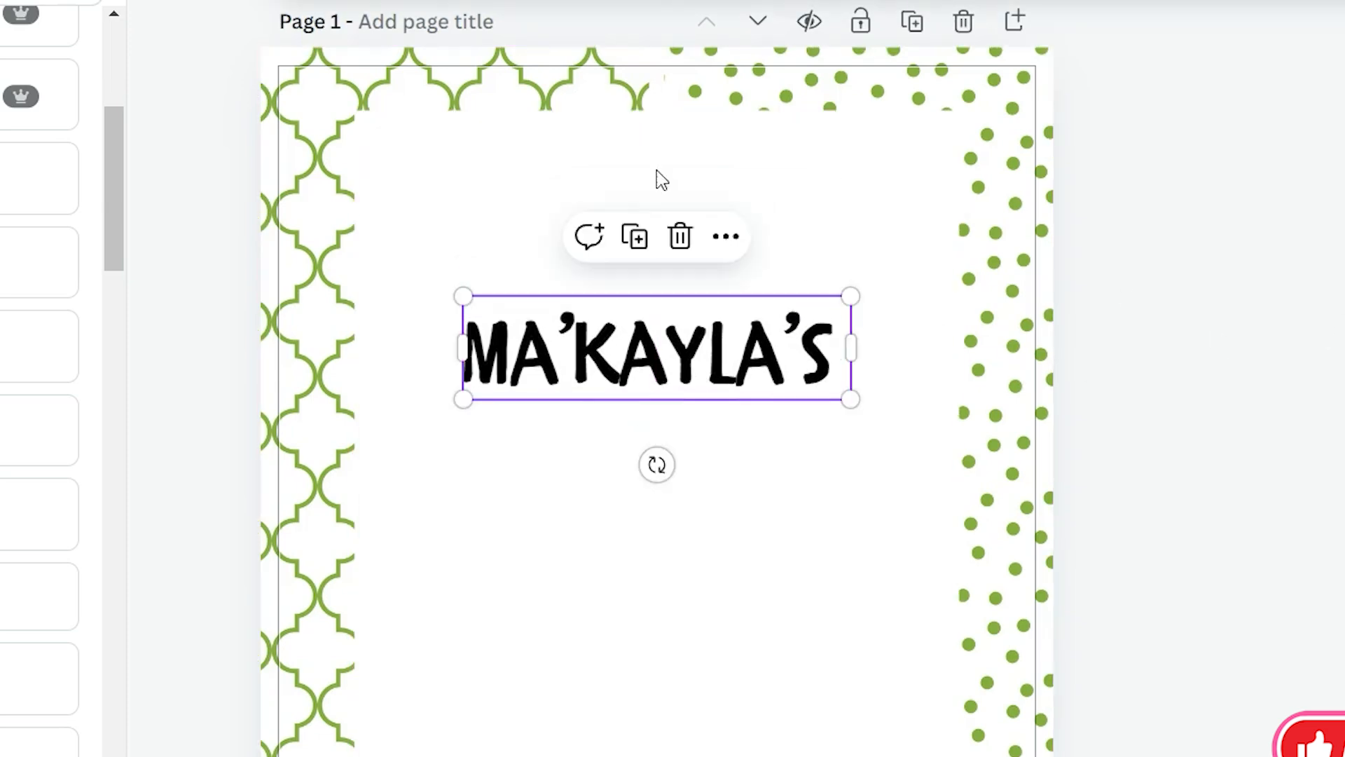
{"action": "left_click", "coordinate": [636, 240]}
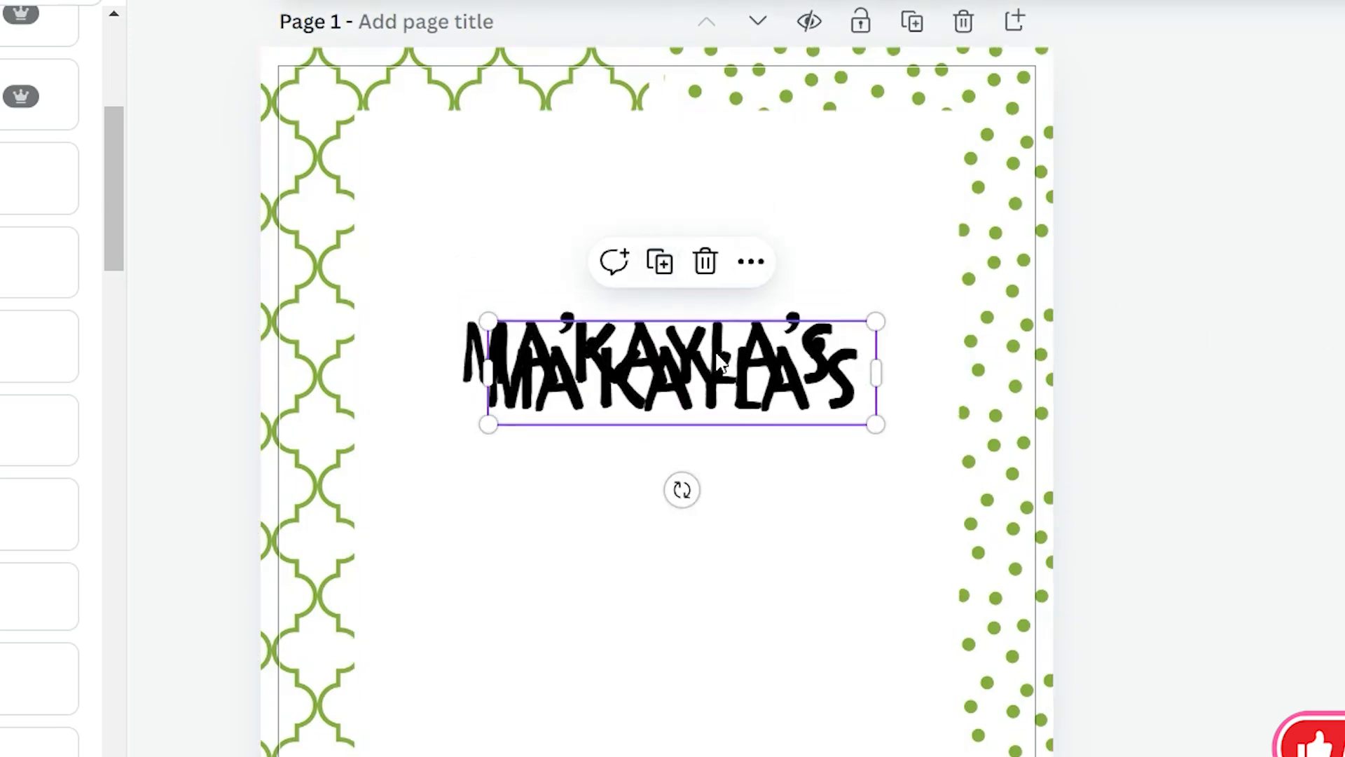
{"action": "left_click_drag", "start_coordinate": [716, 355], "coordinate": [751, 205]}
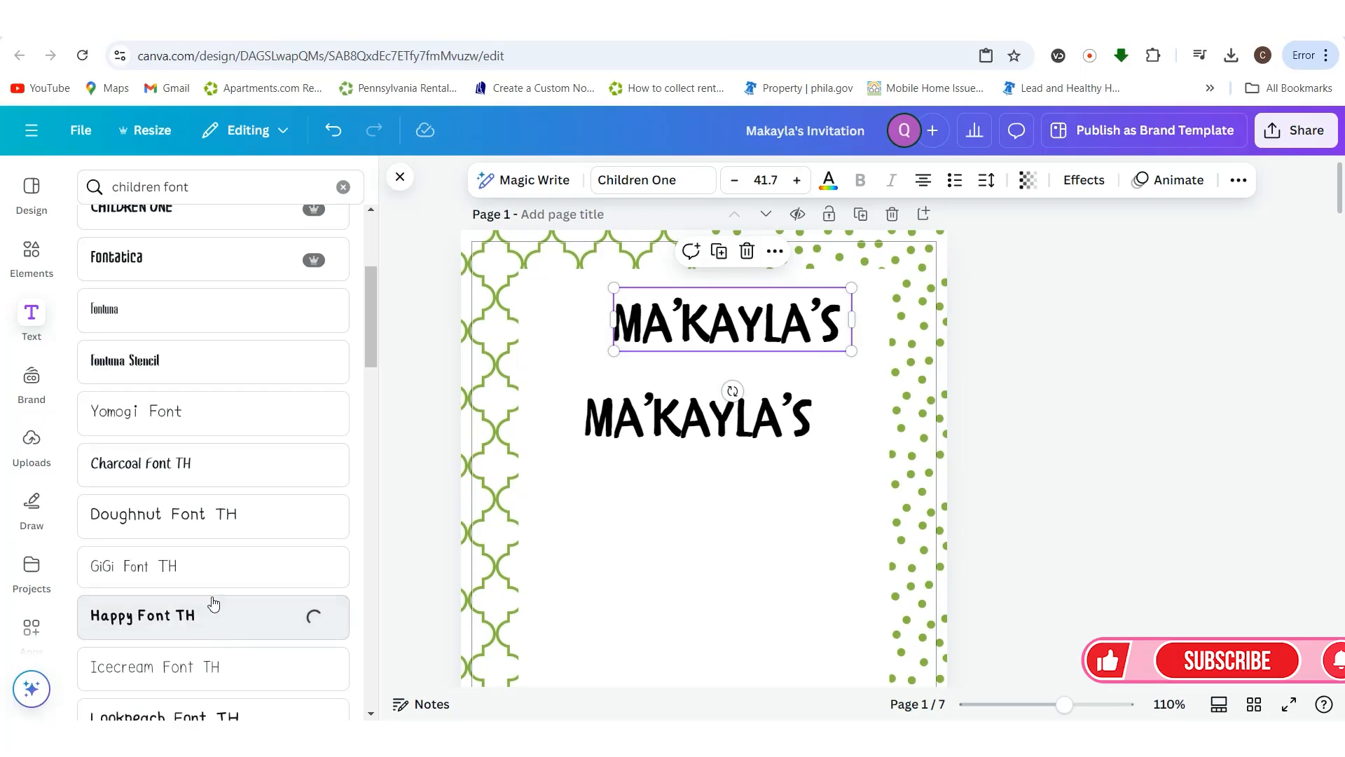
{"action": "left_click", "coordinate": [650, 325]}
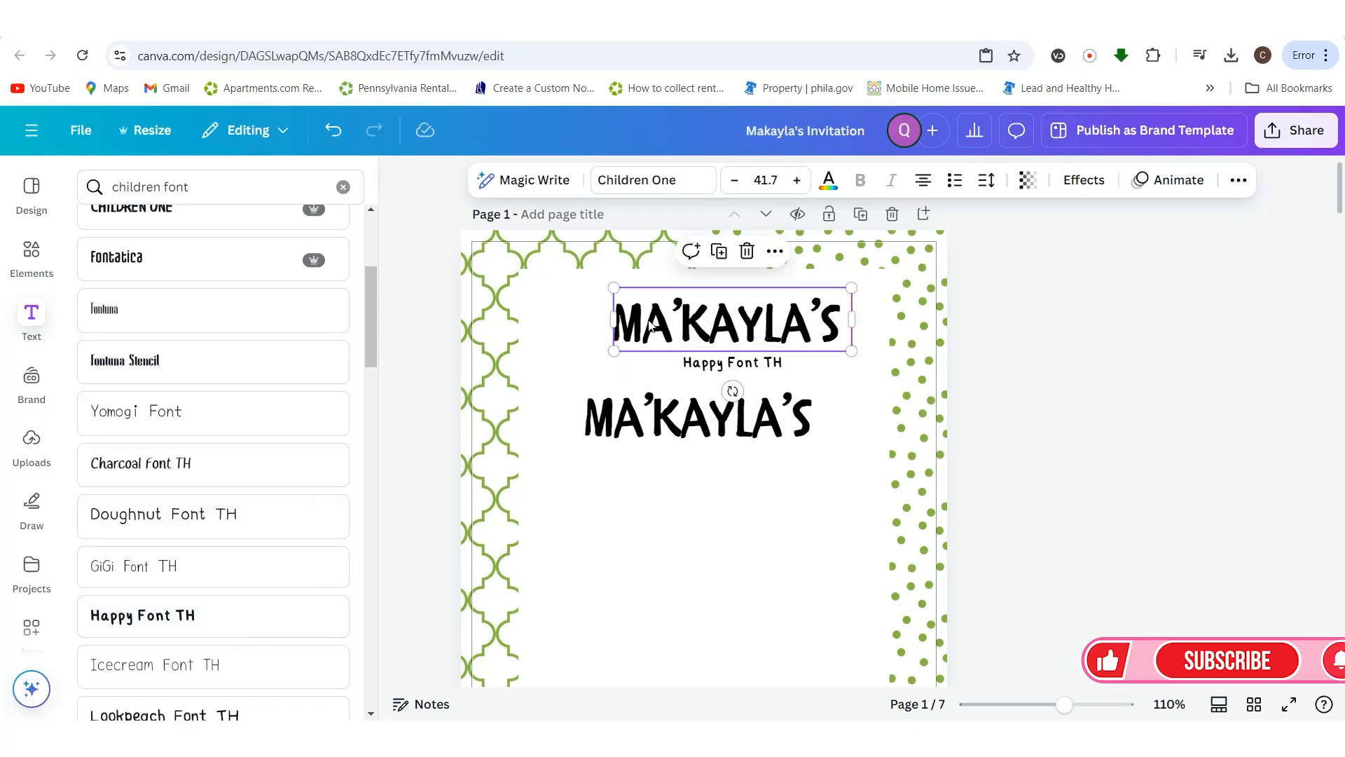
{"action": "key", "text": "Delete"}
- Position the Happy Font TH text above the name heading and replace its wording with "Twirl Into The Magical Day" on two lines
{"action": "left_click_drag", "start_coordinate": [737, 348], "coordinate": [722, 318]}
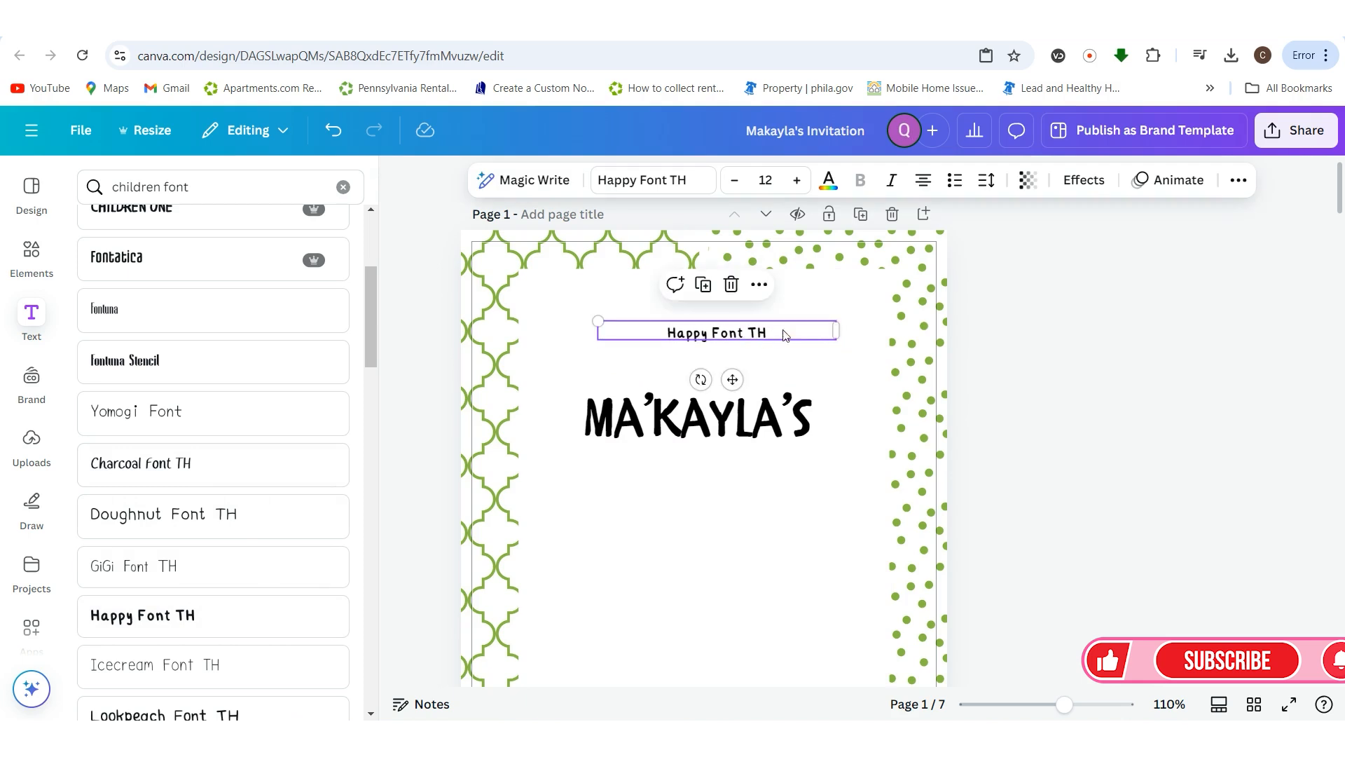
{"action": "double_click", "coordinate": [785, 332]}
{"action": "type", "text": "tw"}
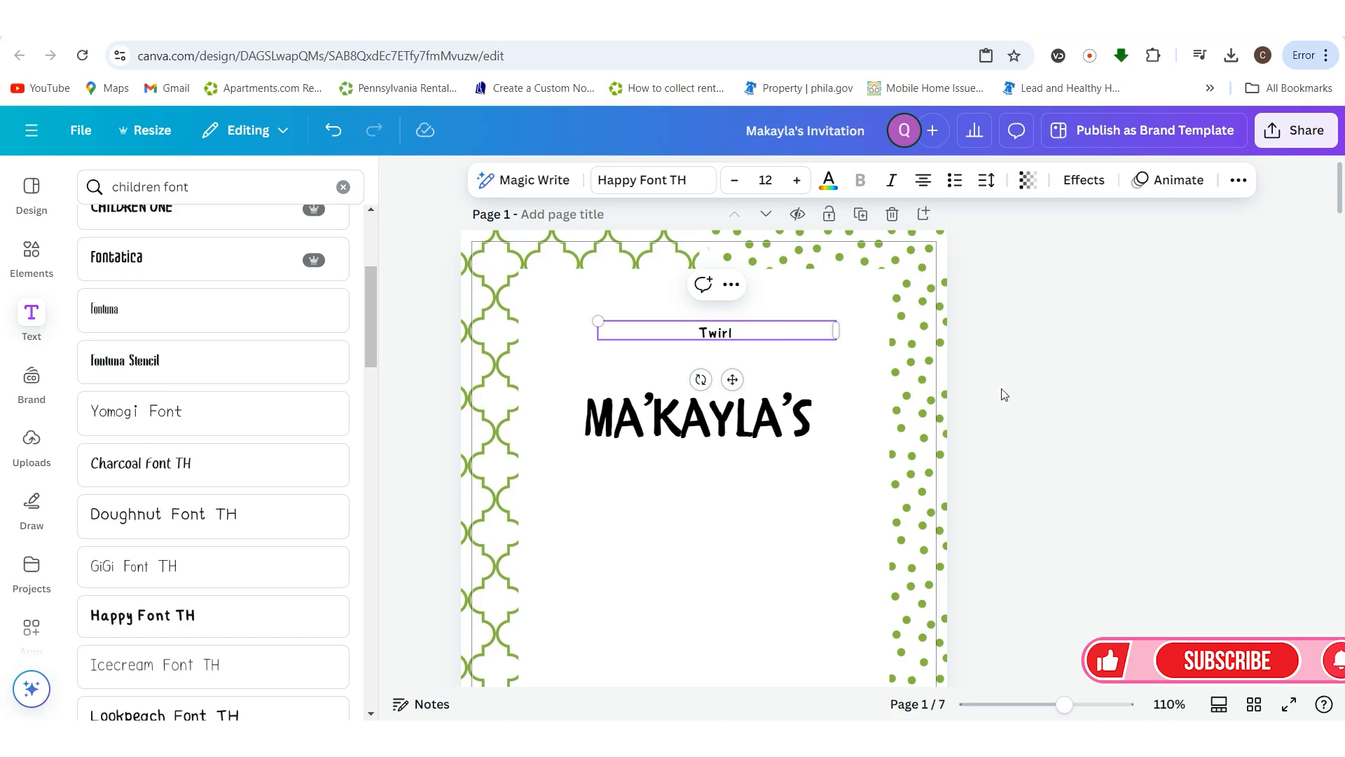
{"action": "scroll", "coordinate": [1005, 395], "scroll_direction": "down", "scroll_amount": 10}
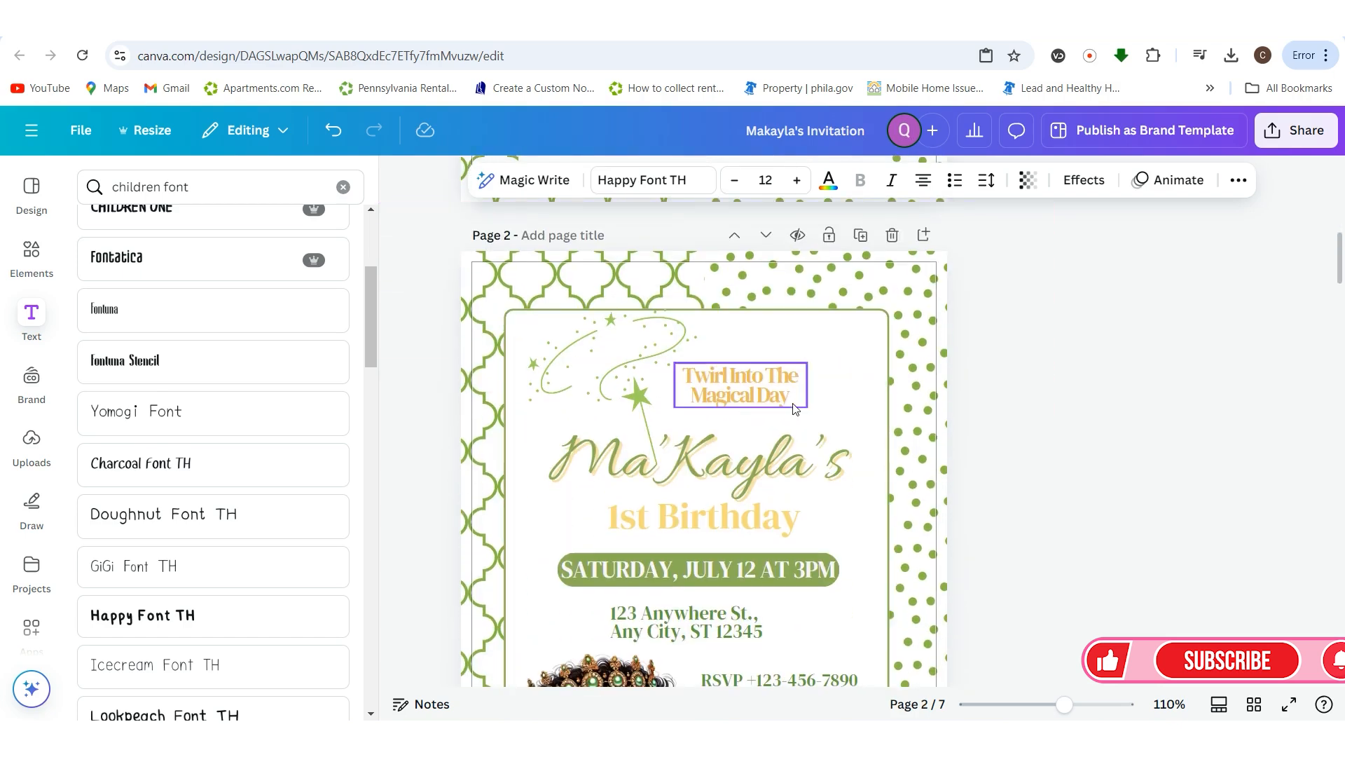
{"action": "scroll", "coordinate": [795, 409], "scroll_direction": "up", "scroll_amount": 10}
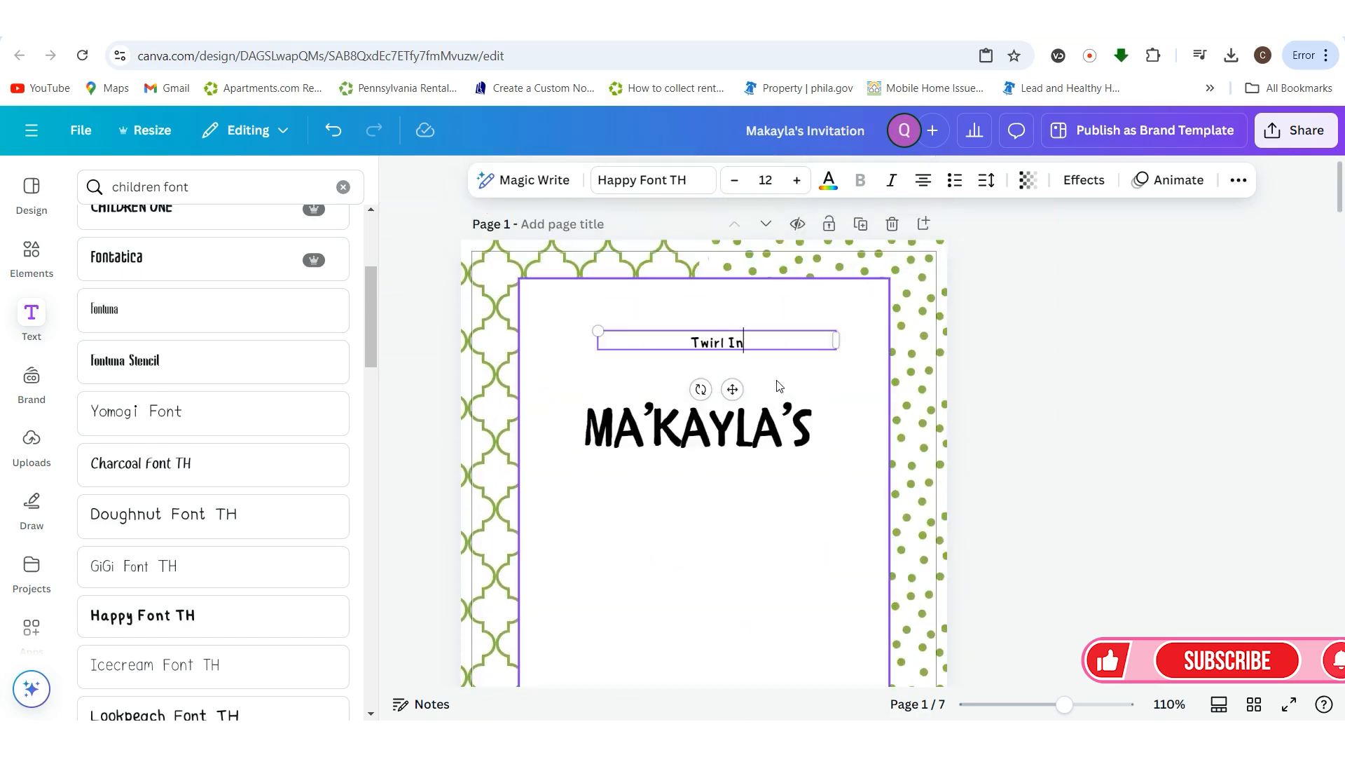
{"action": "type", "text": "The"}
{"action": "key", "text": "Return"}
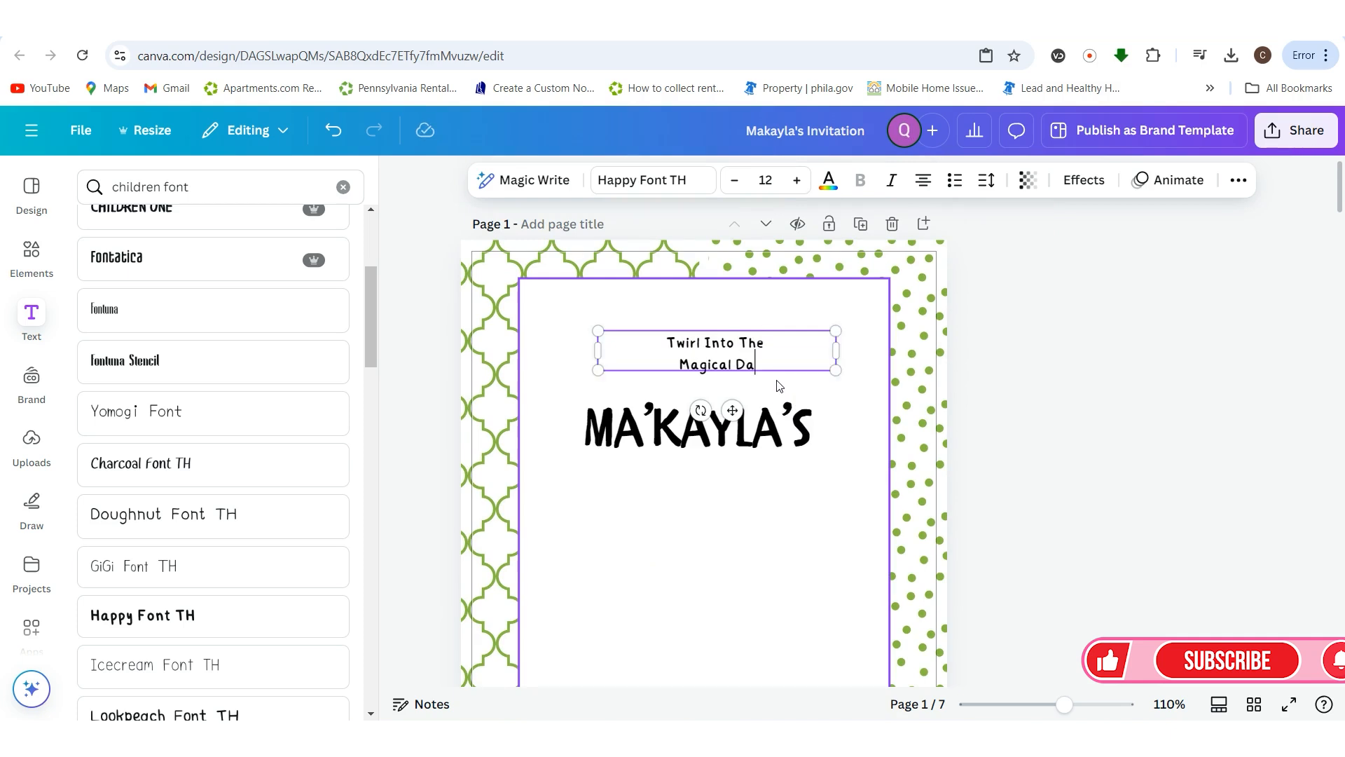
{"action": "left_click", "coordinate": [1217, 375]}
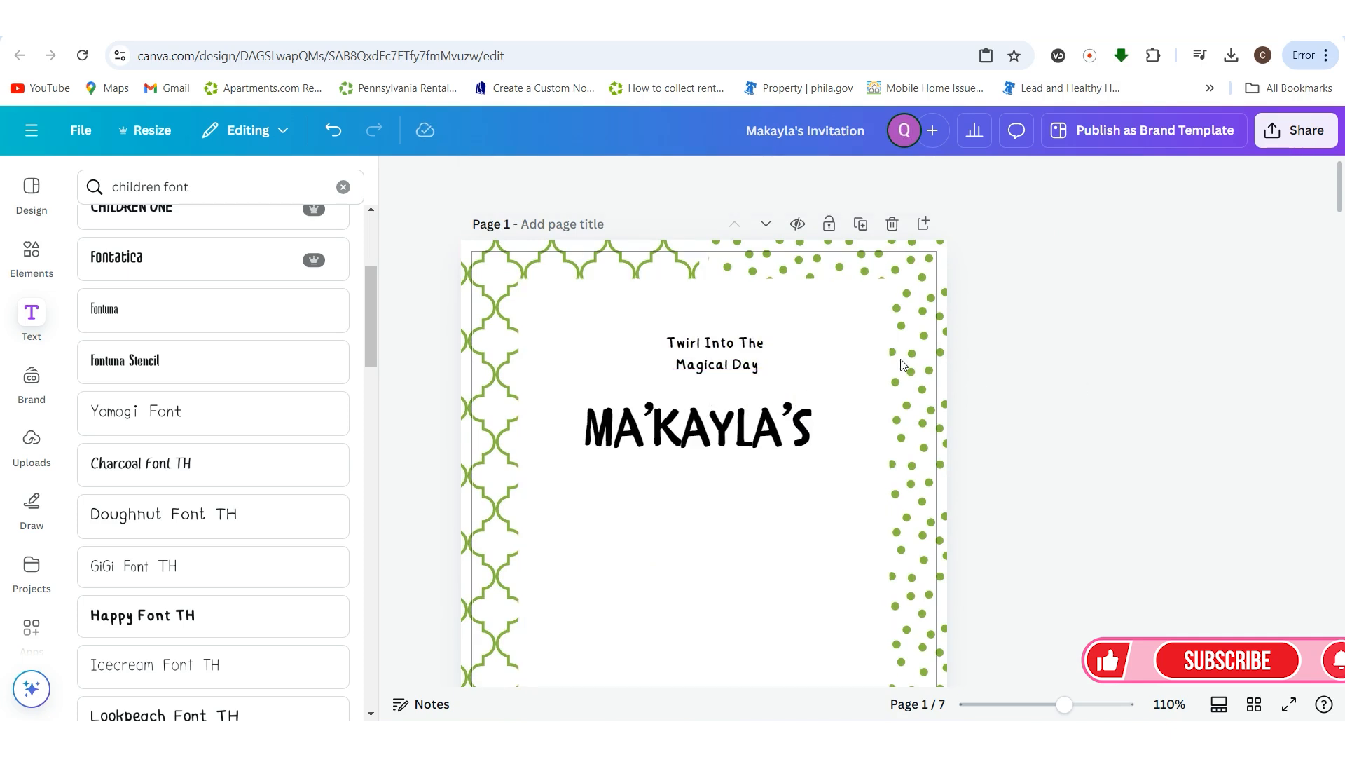
- Enlarge the "Twirl Into The Magical Day" text to about size 19.9 and tighten its line spacing
{"action": "left_click", "coordinate": [793, 361]}
{"action": "left_click_drag", "start_coordinate": [597, 330], "coordinate": [686, 337]}
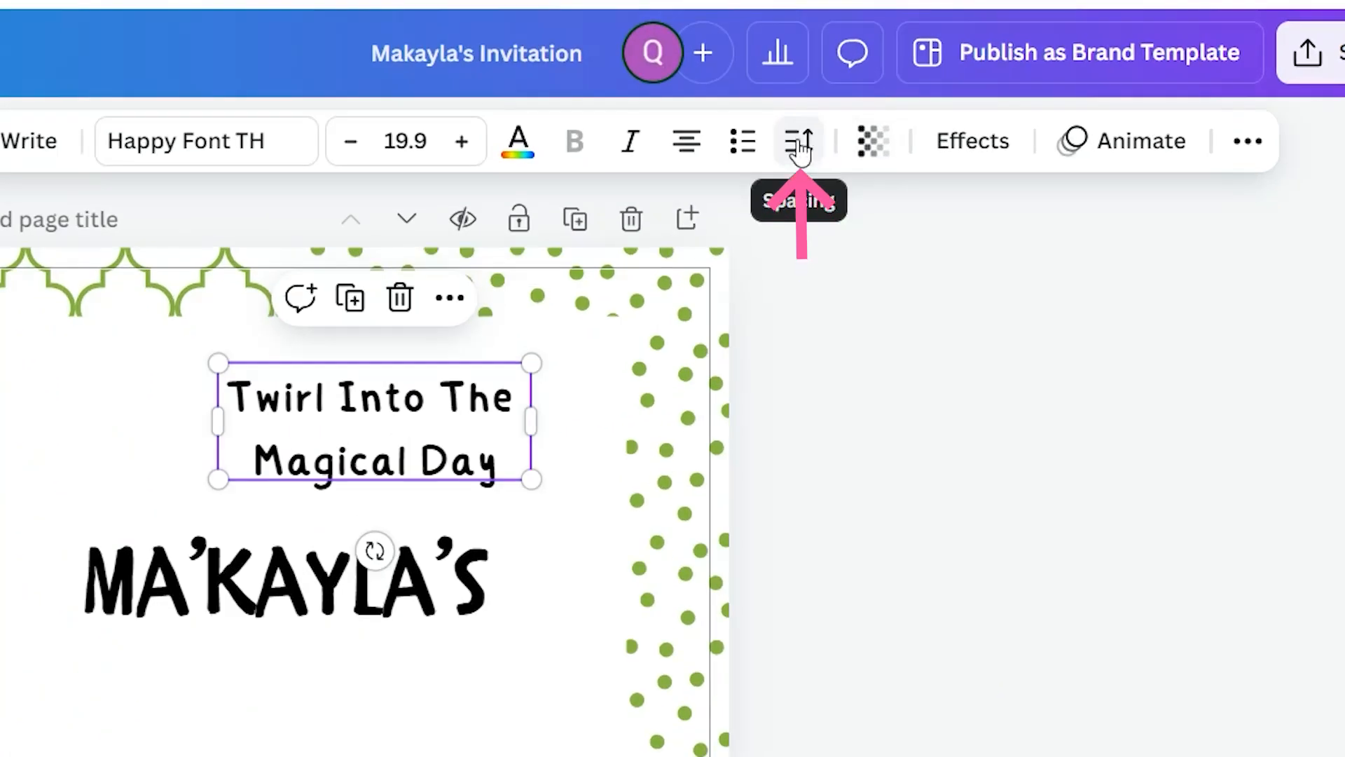
{"action": "left_click", "coordinate": [988, 185]}
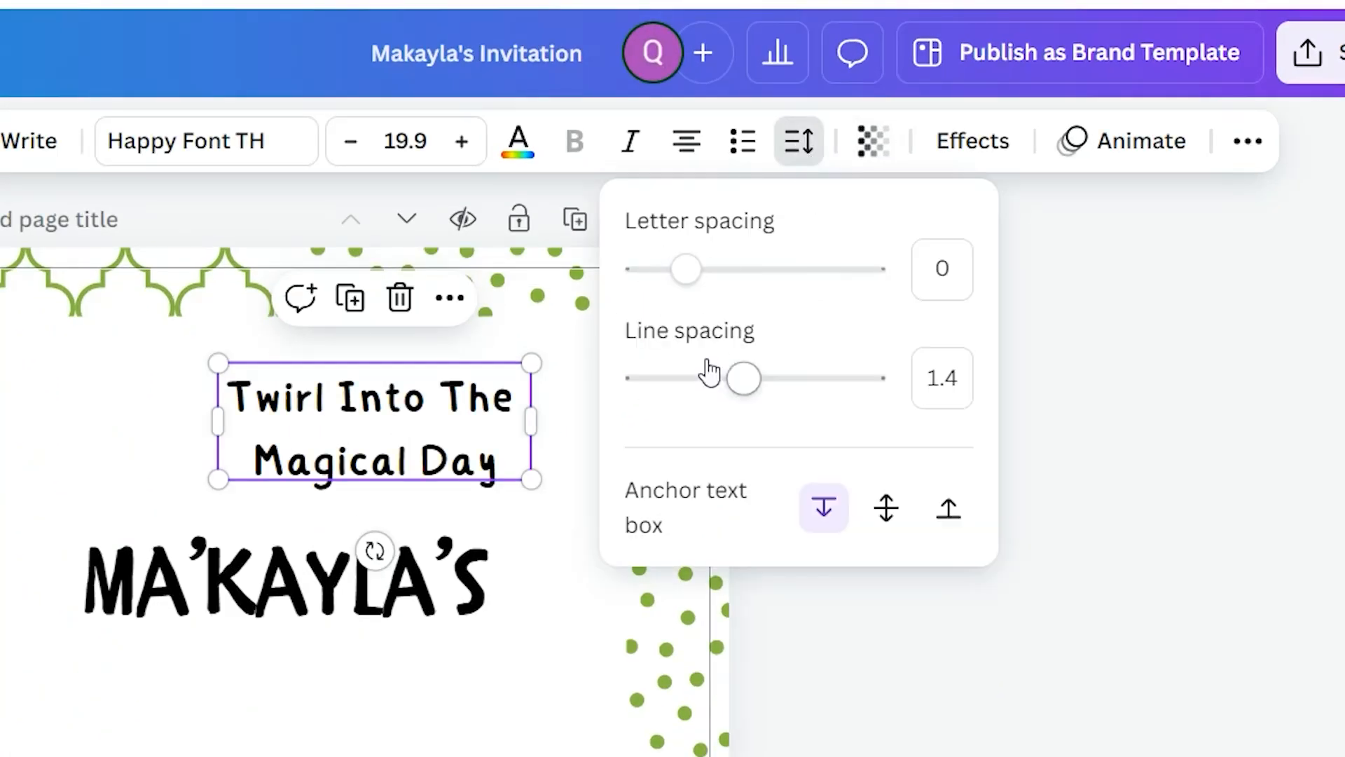
{"action": "left_click_drag", "start_coordinate": [739, 378], "coordinate": [681, 378]}
{"action": "left_click", "coordinate": [1126, 561]}
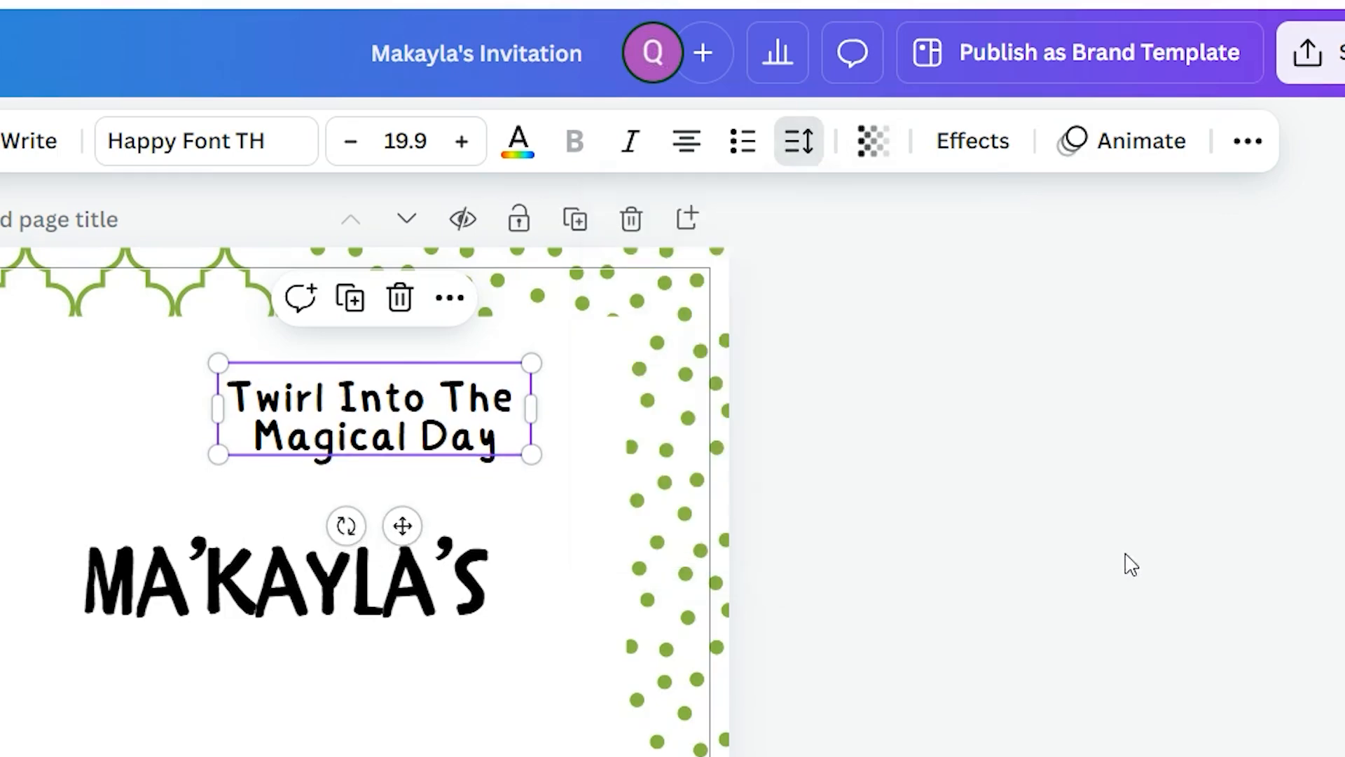
- Enlarge the "Twirl Into The Magical Day" text to about size 24.2 and close the gap between it and the name heading
{"action": "left_click", "coordinate": [440, 487]}
{"action": "left_click", "coordinate": [427, 452]}
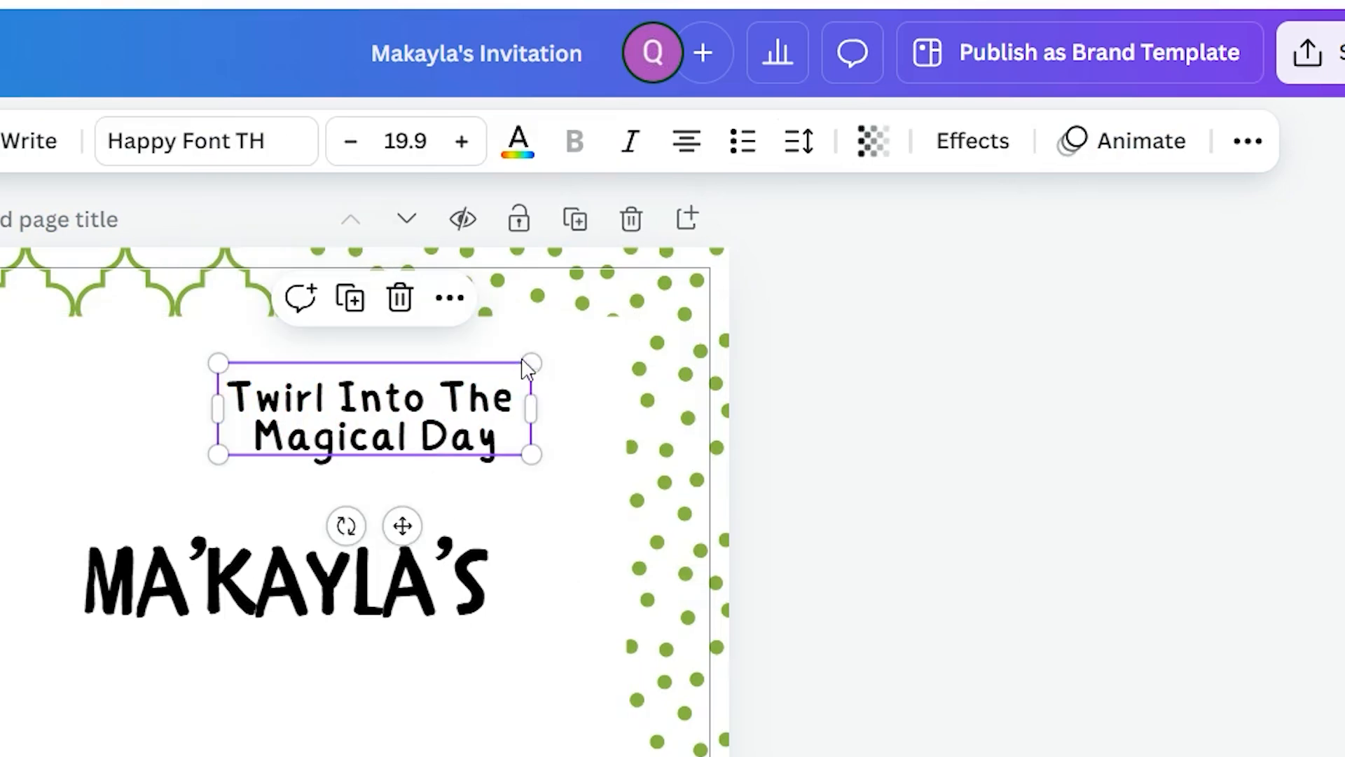
{"action": "left_click", "coordinate": [543, 357]}
{"action": "left_click", "coordinate": [482, 397]}
{"action": "left_click_drag", "start_coordinate": [532, 361], "coordinate": [599, 344]}
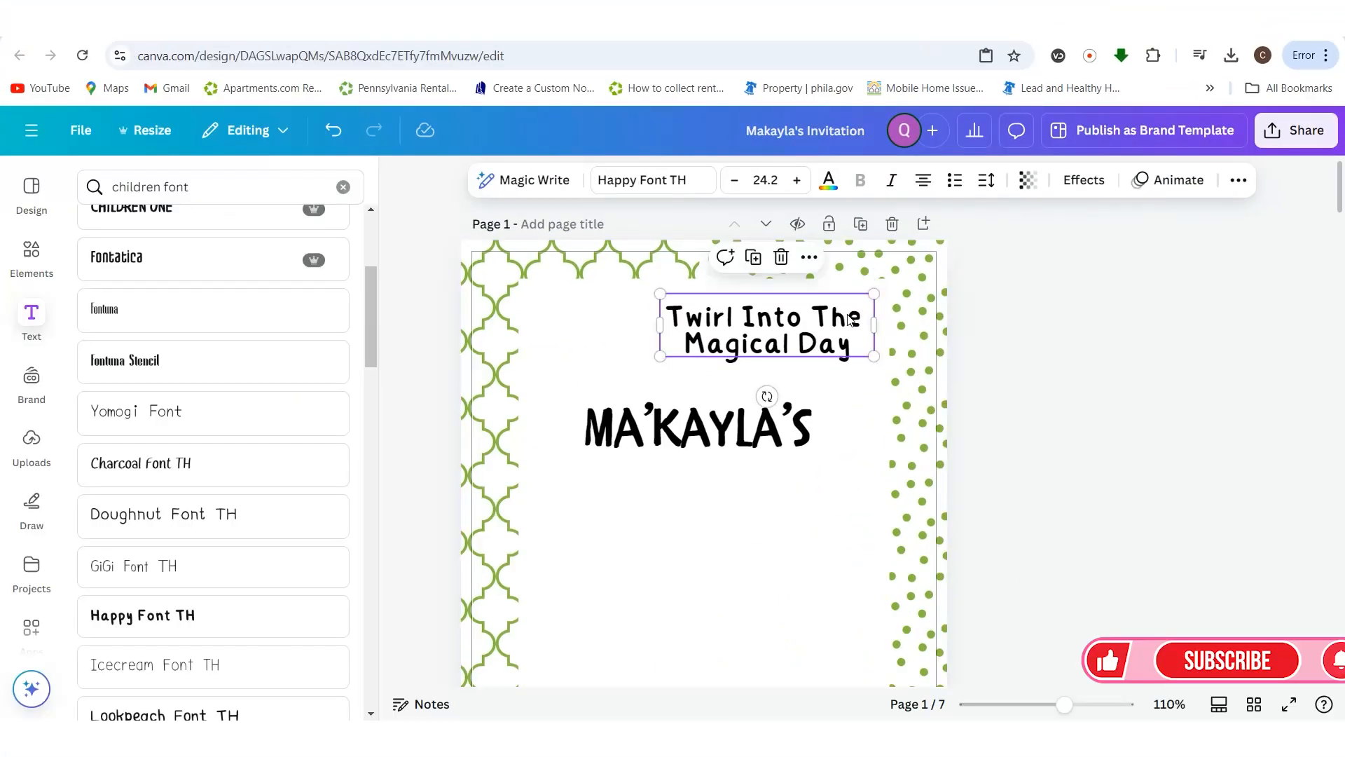
{"action": "left_click_drag", "start_coordinate": [849, 318], "coordinate": [849, 331]}
{"action": "left_click", "coordinate": [1183, 376]}
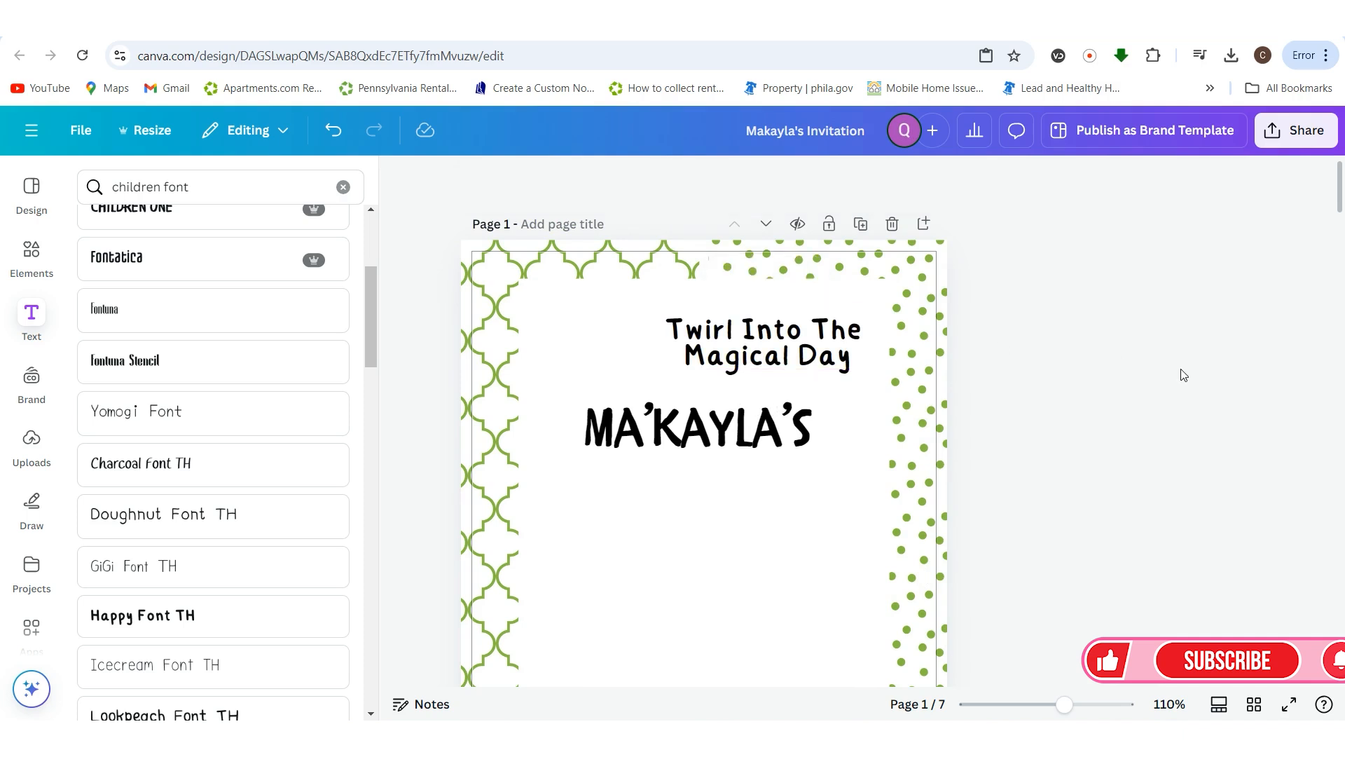
{"action": "left_click_drag", "start_coordinate": [716, 447], "coordinate": [718, 439]}
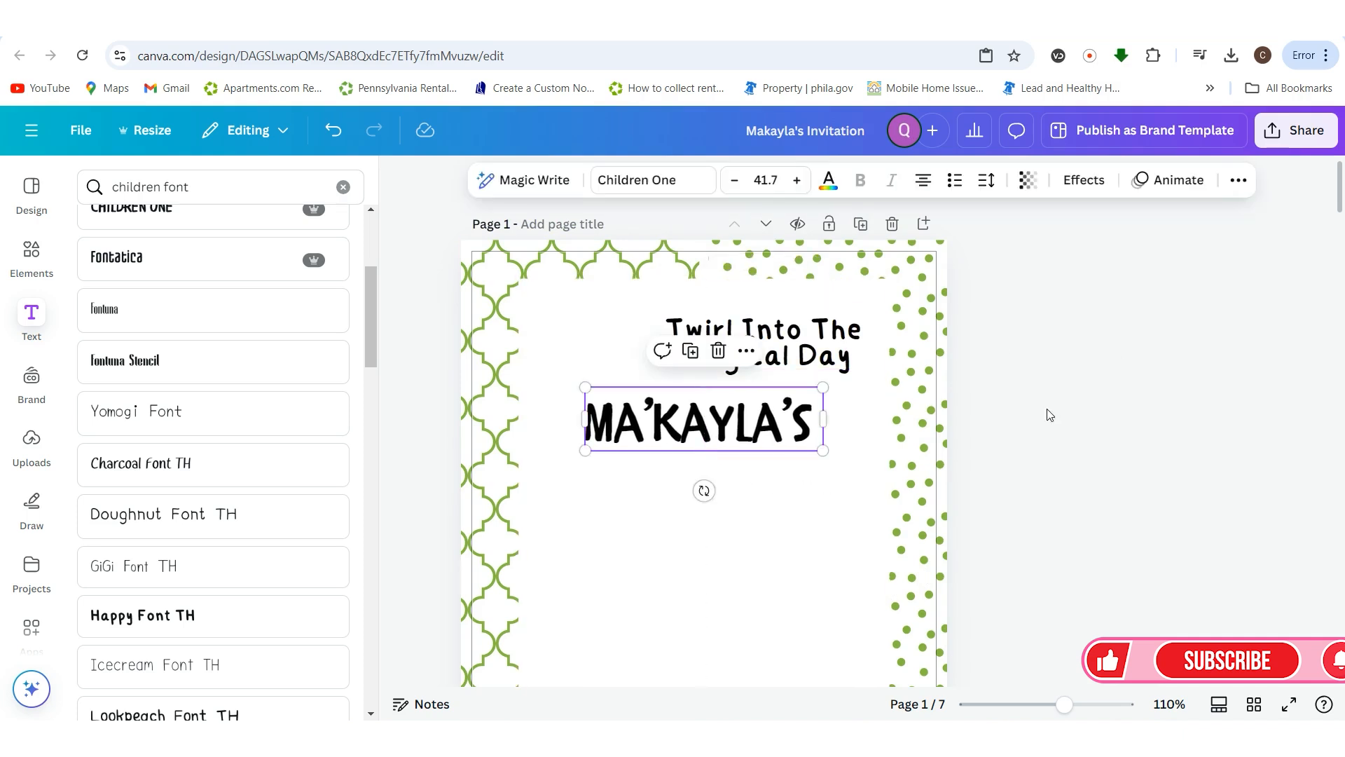
{"action": "left_click", "coordinate": [1051, 415]}
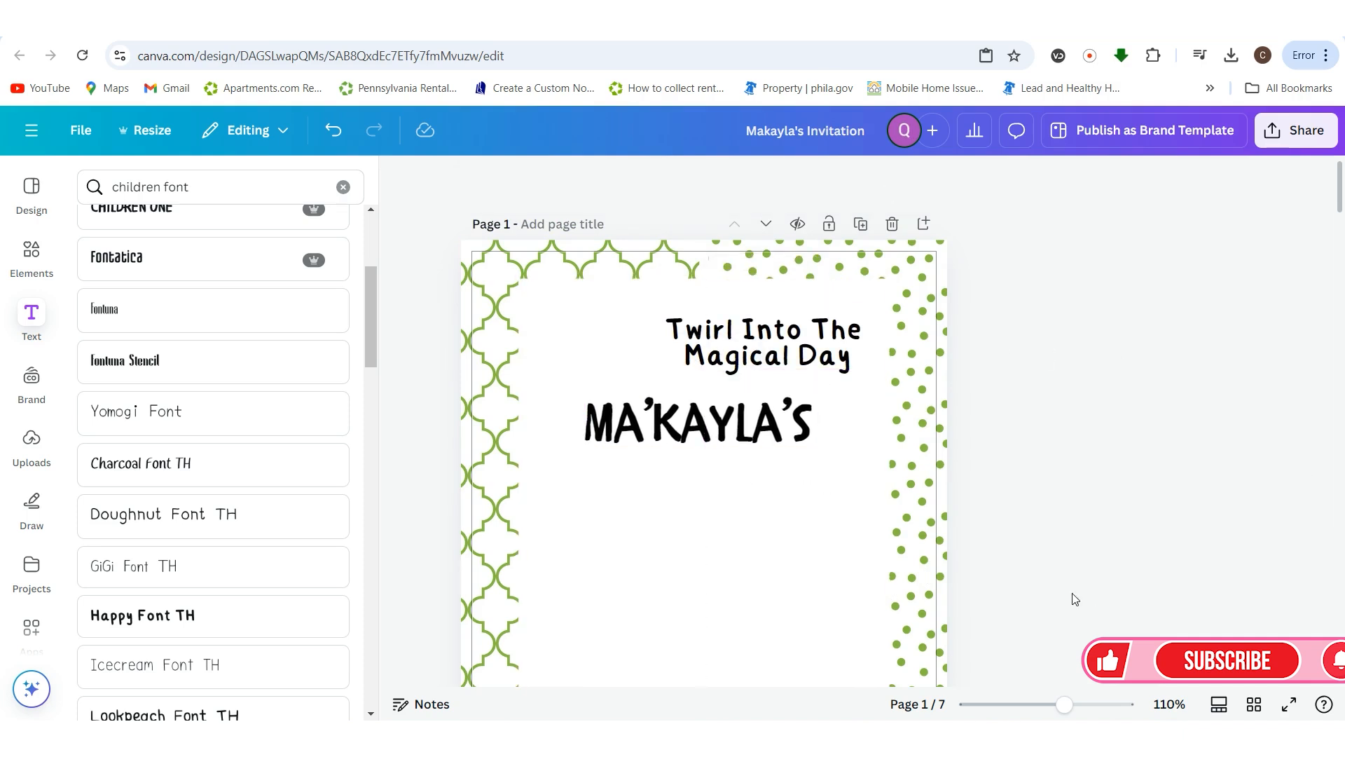
- Search the fonts and font combinations for "whimsical"
{"action": "scroll", "coordinate": [1022, 440], "scroll_direction": "down", "scroll_amount": 1}
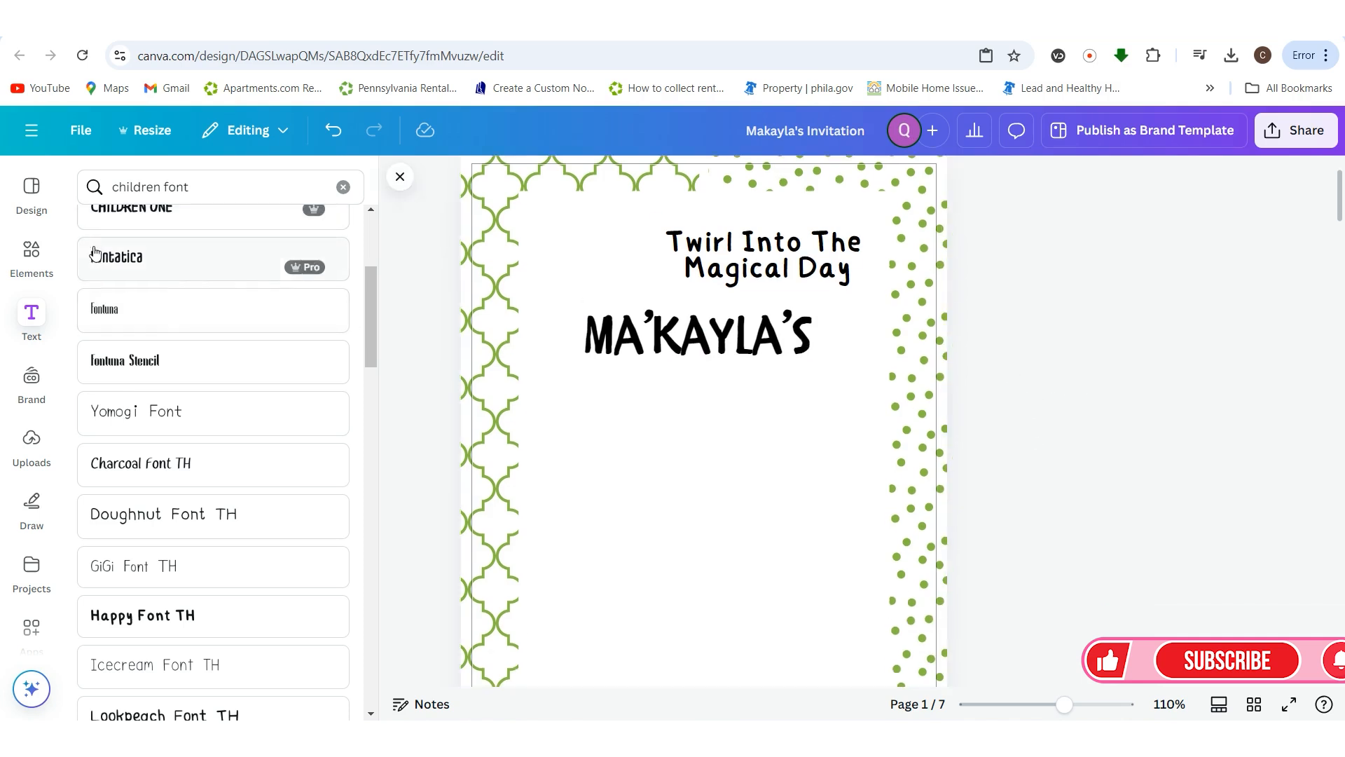
{"action": "left_click_drag", "start_coordinate": [189, 187], "coordinate": [89, 184]}
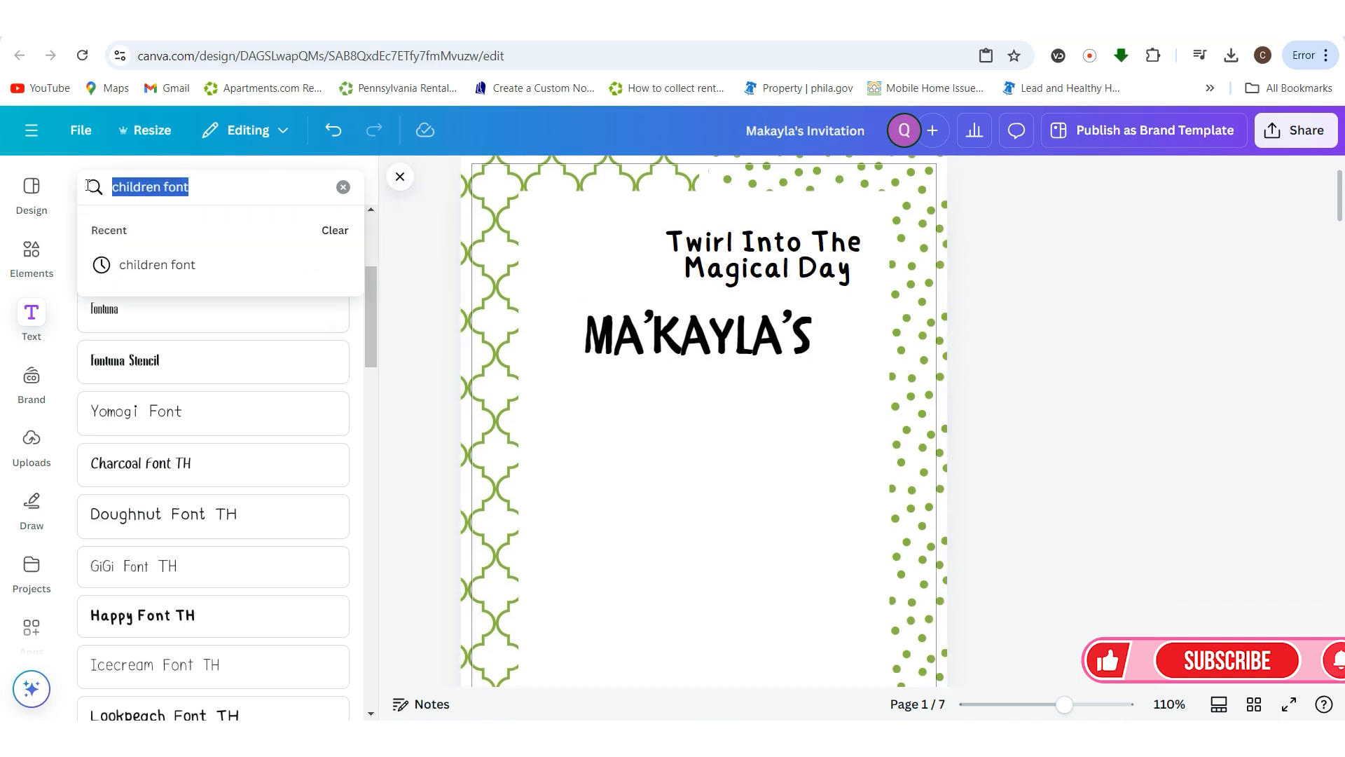
{"action": "type", "text": "whms"}
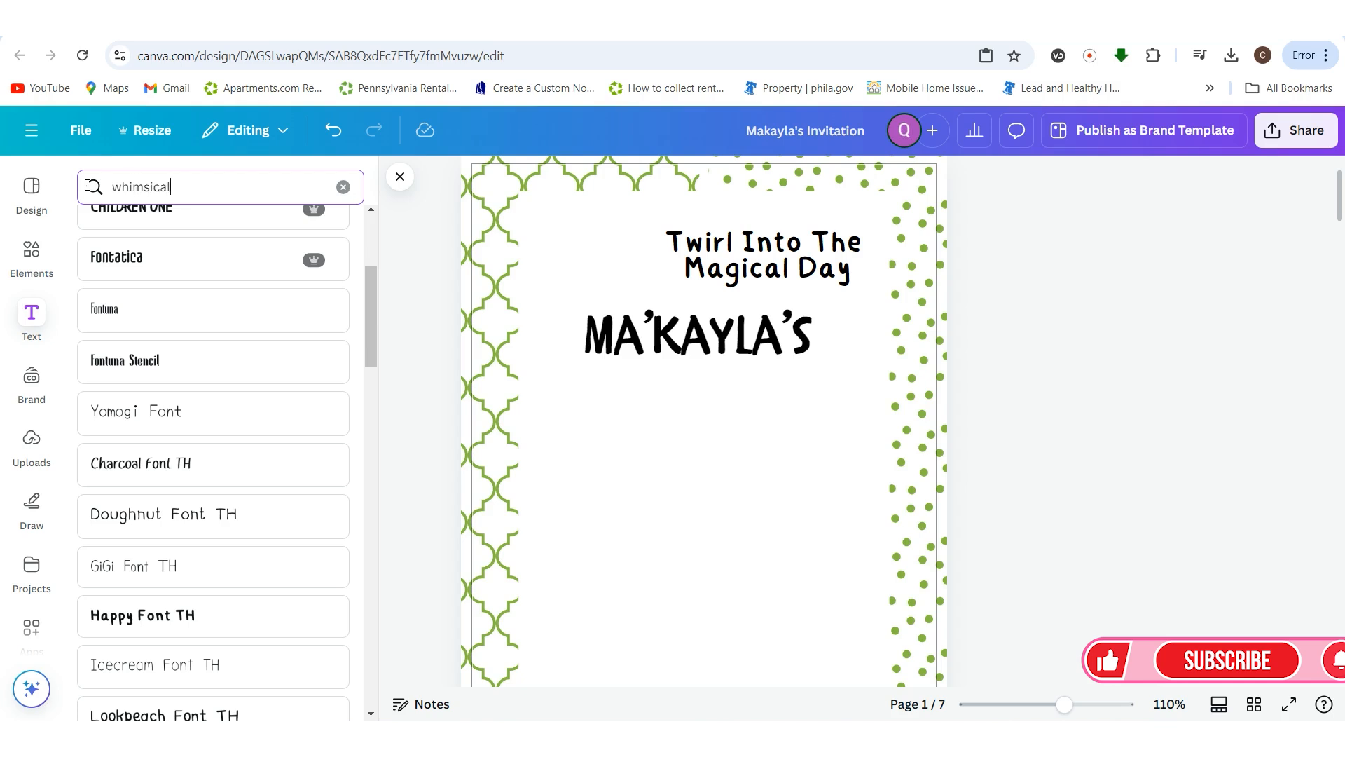
{"action": "key", "text": "Return"}
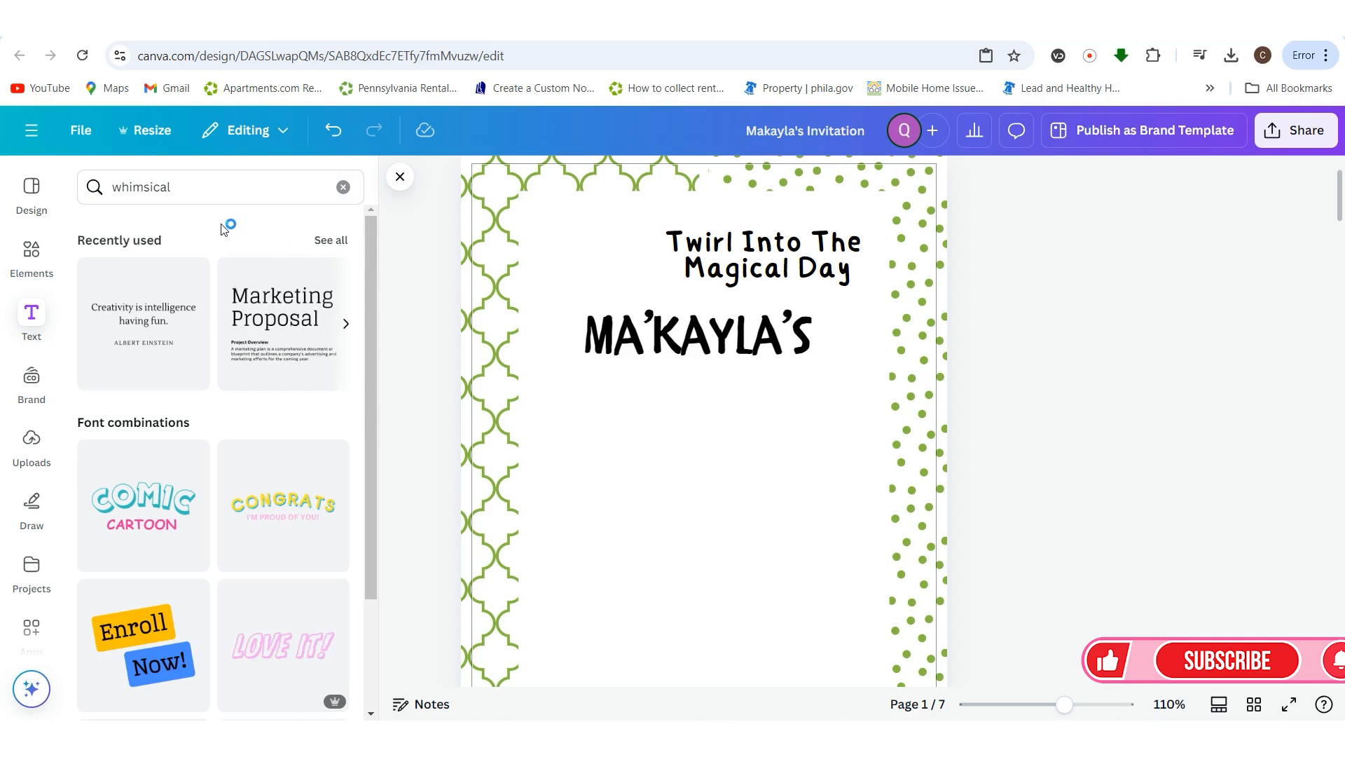
- Search the fonts for "fairy" and "fairy font", and browse the listed fonts
{"action": "left_click_drag", "start_coordinate": [210, 188], "coordinate": [99, 188]}
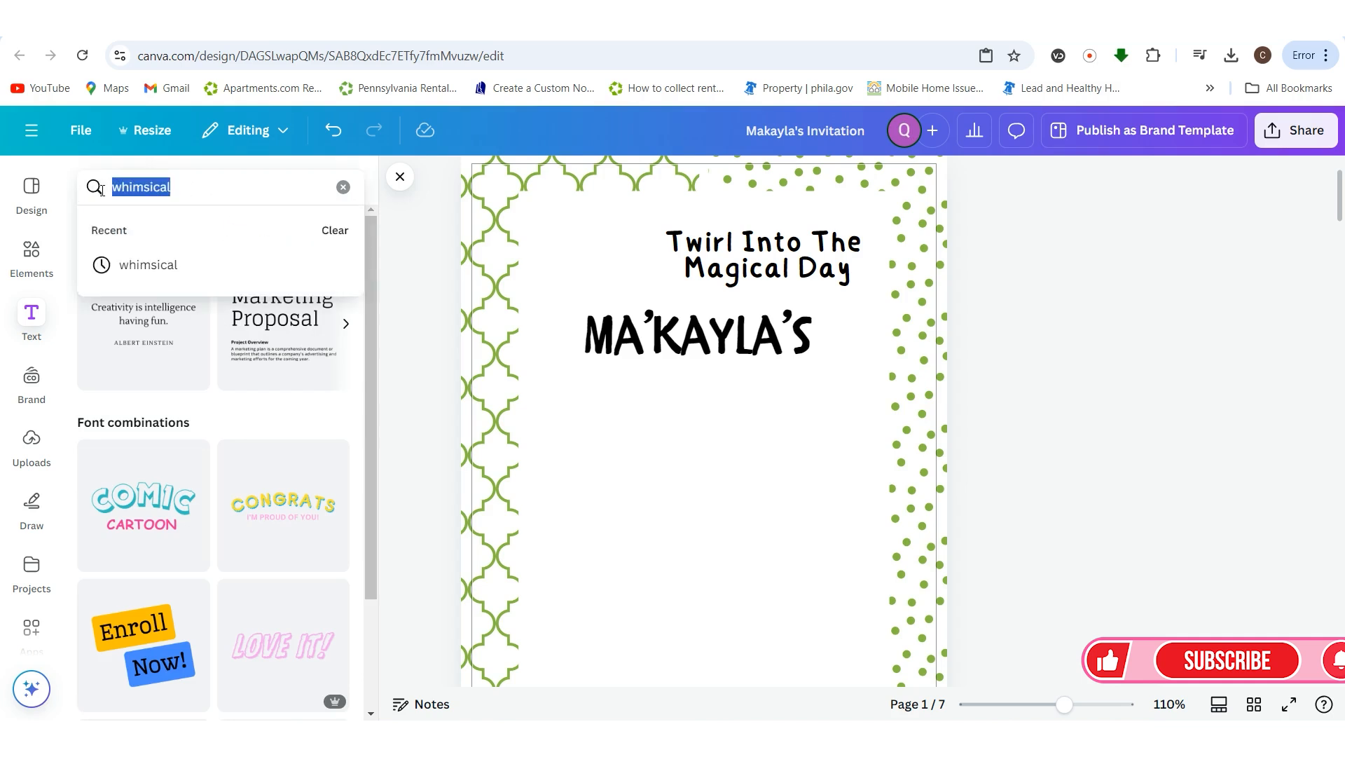
{"action": "key", "text": "BackSpace"}
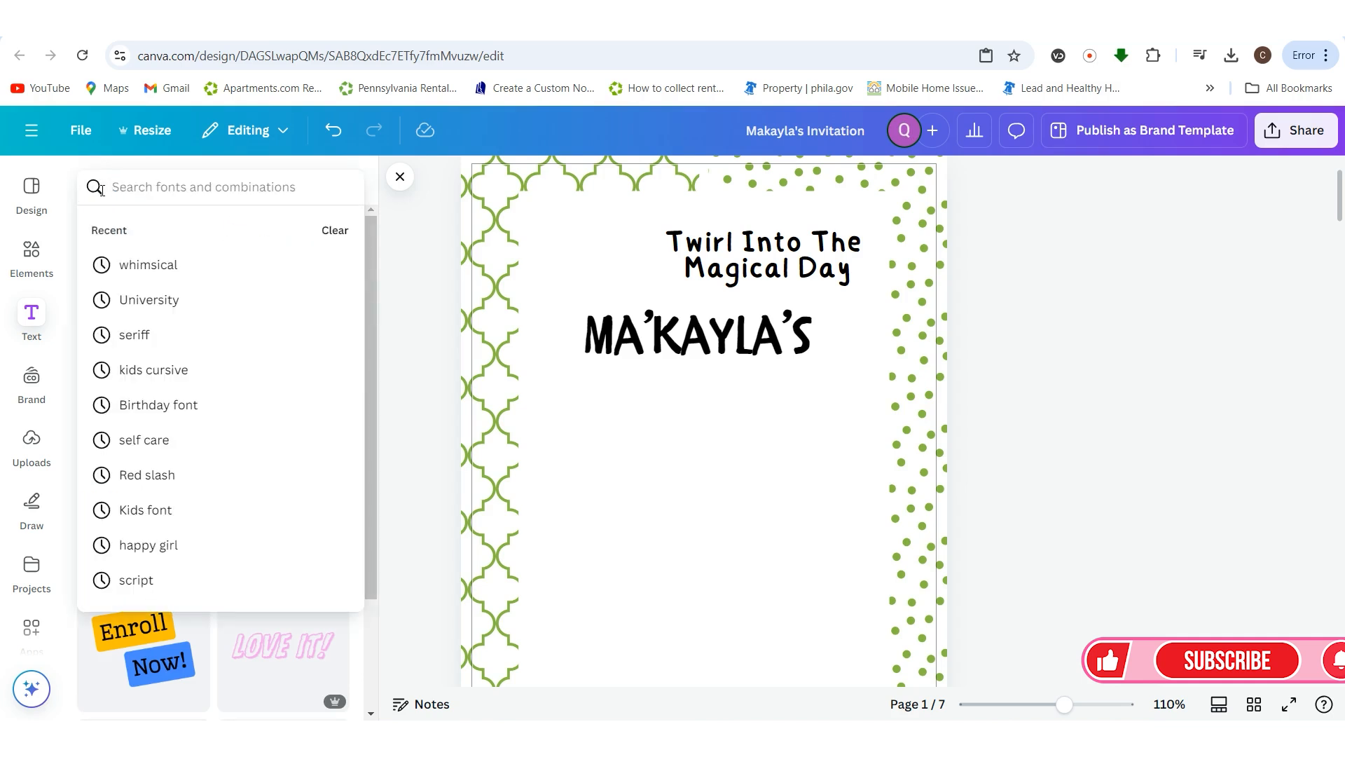
{"action": "type", "text": "fairy"}
{"action": "key", "text": "Return"}
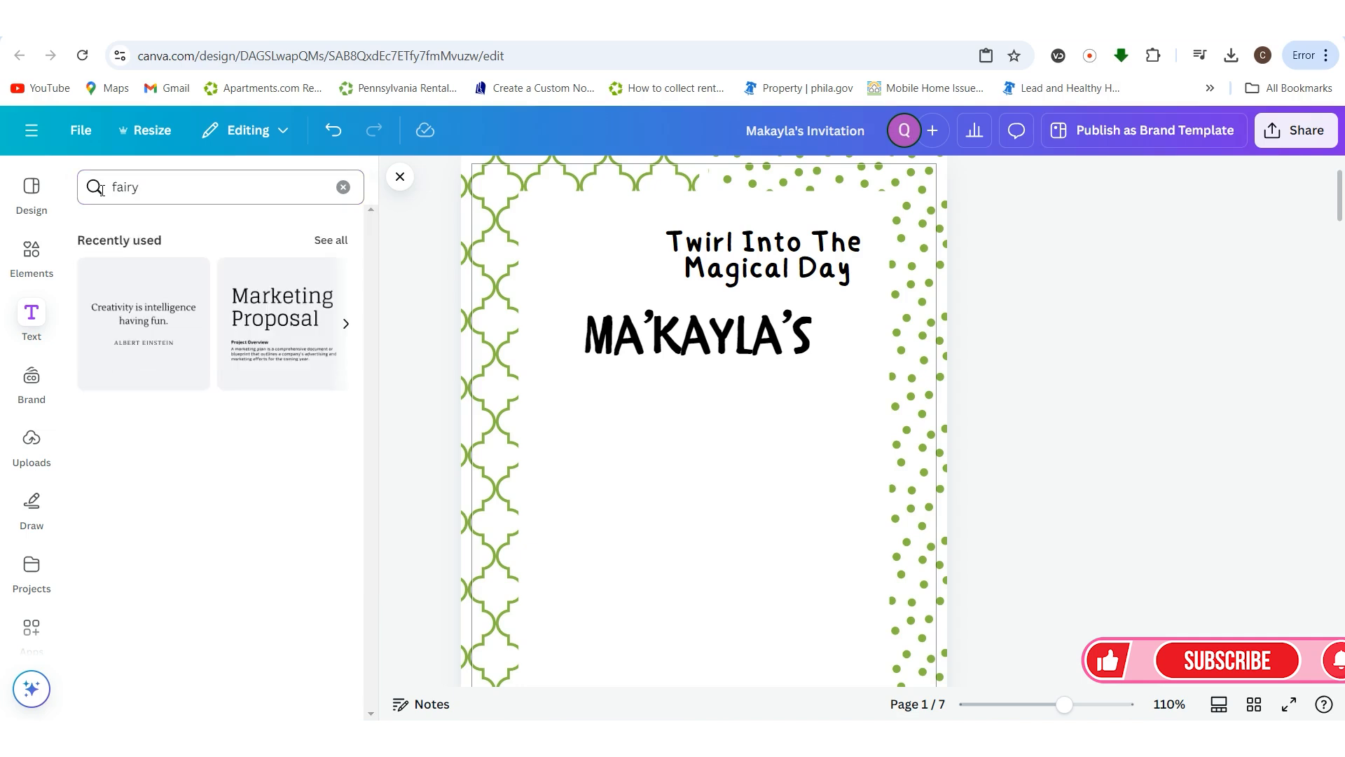
{"action": "left_click", "coordinate": [31, 315]}
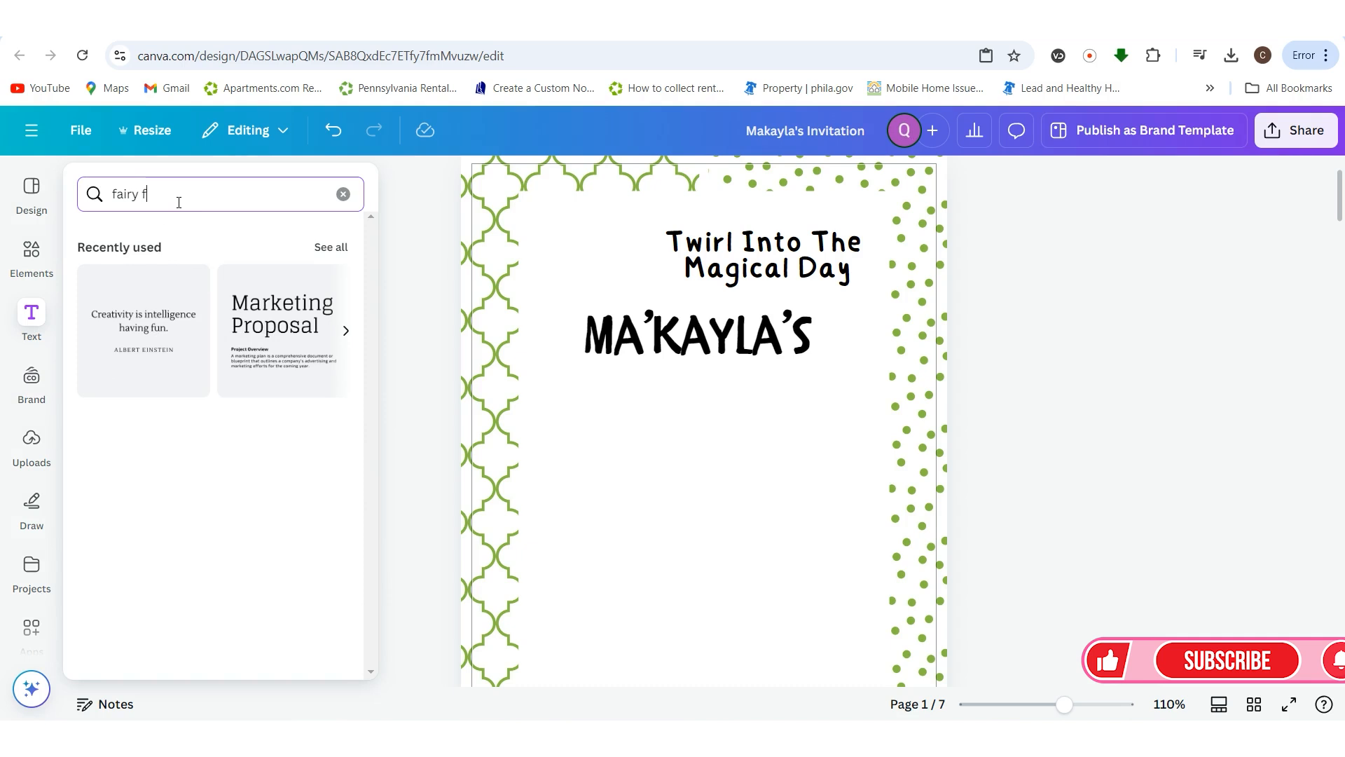
{"action": "type", "text": "nt"}
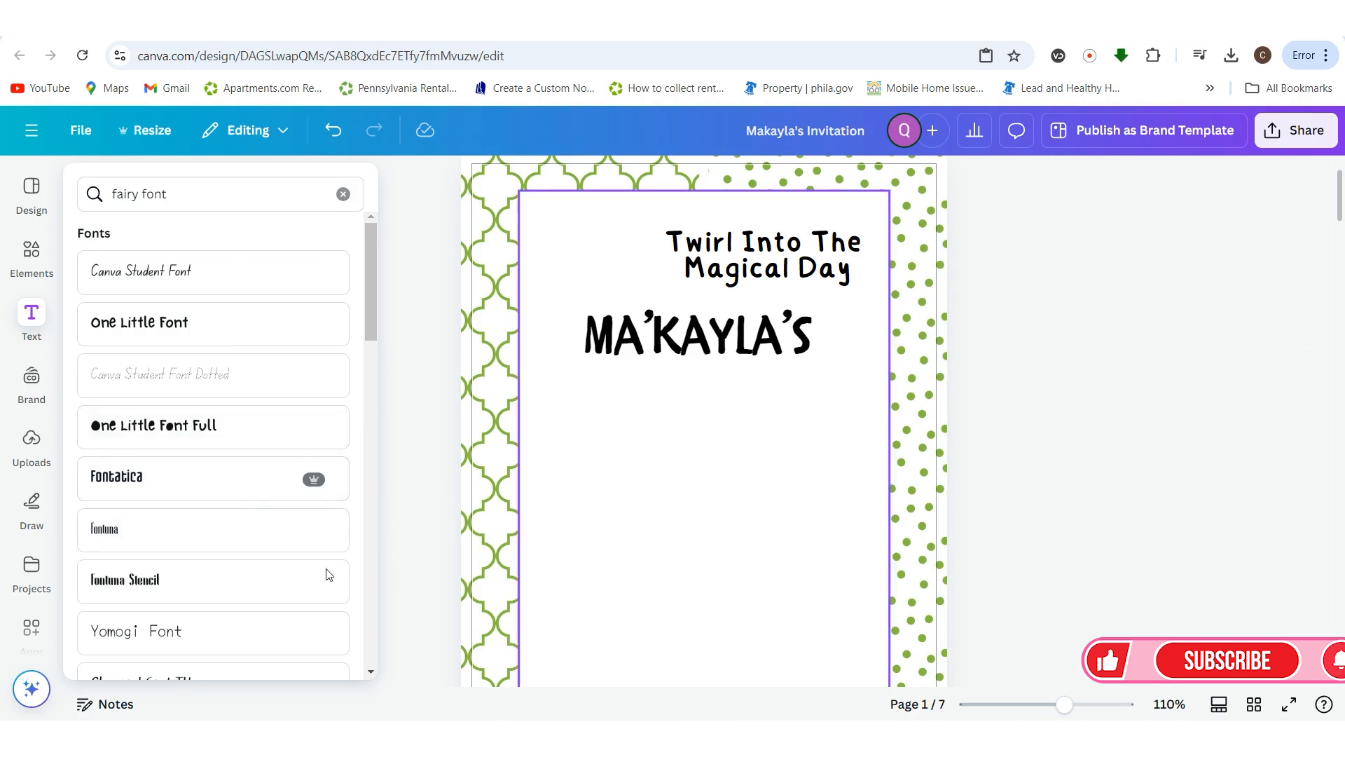
{"action": "scroll", "coordinate": [268, 469], "scroll_direction": "down", "scroll_amount": 1}
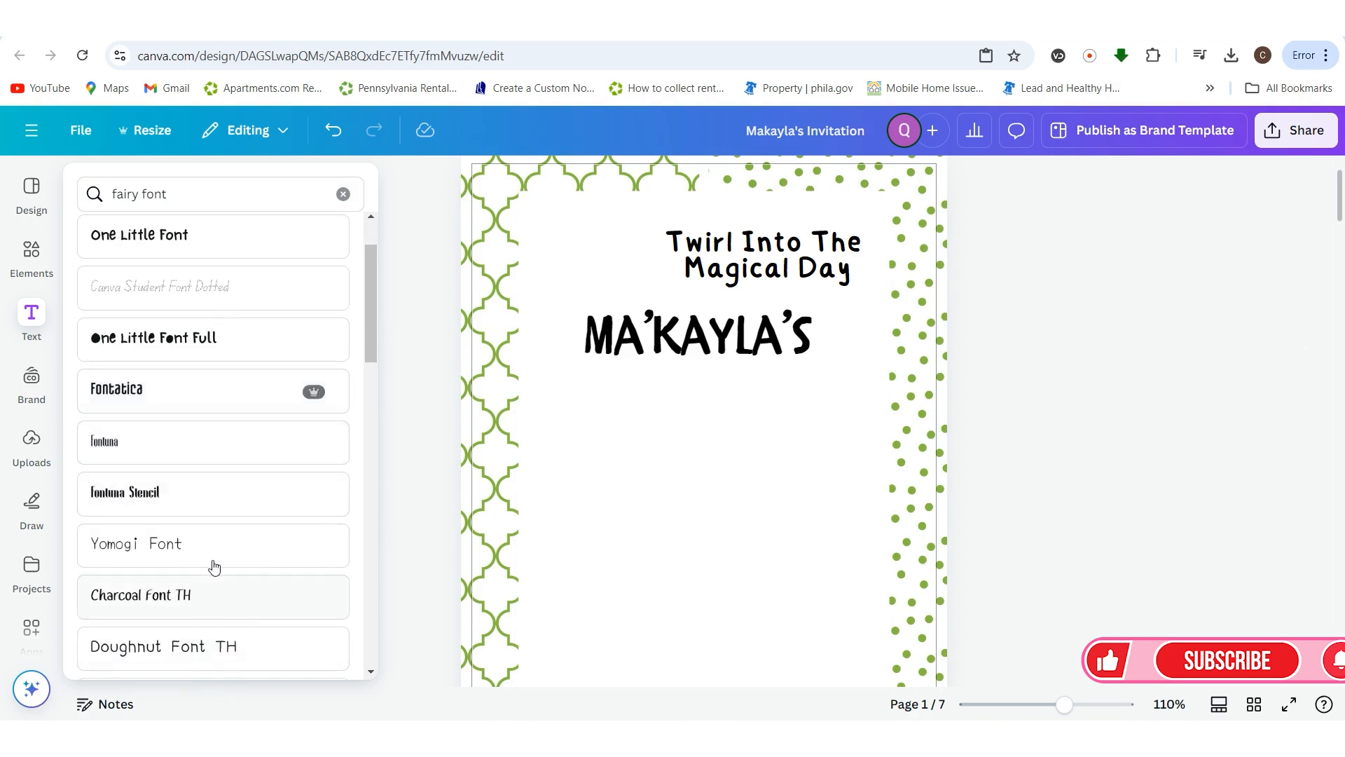
{"action": "left_click", "coordinate": [1113, 441]}
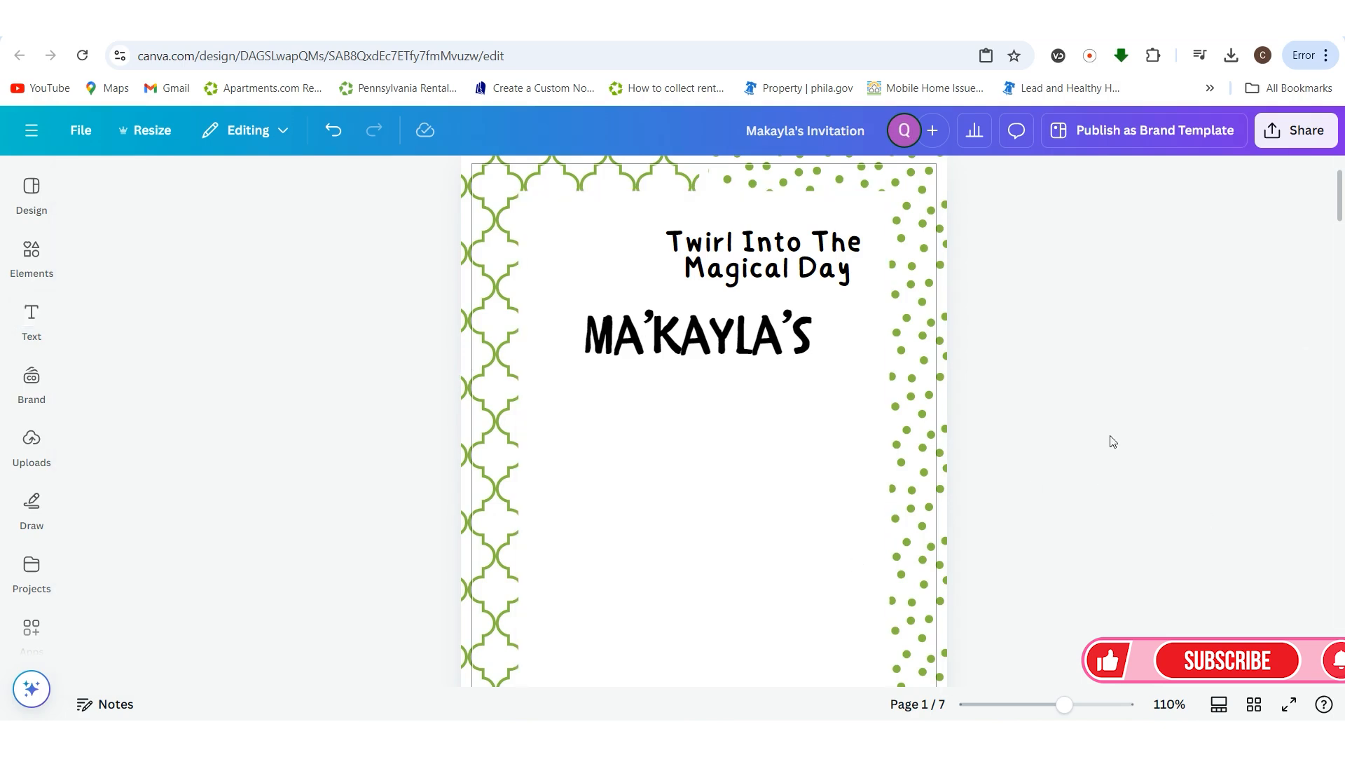
- Examine the finished invitation on page 2 for the text lines that follow the child's name
{"action": "left_click", "coordinate": [714, 348]}
{"action": "left_click", "coordinate": [1056, 390]}
{"action": "scroll", "coordinate": [1045, 399], "scroll_direction": "down", "scroll_amount": 1}
{"action": "scroll", "coordinate": [1045, 400], "scroll_direction": "up", "scroll_amount": 1}
{"action": "scroll", "coordinate": [1152, 420], "scroll_direction": "down", "scroll_amount": 3}
{"action": "scroll", "coordinate": [1142, 426], "scroll_direction": "down", "scroll_amount": 10}
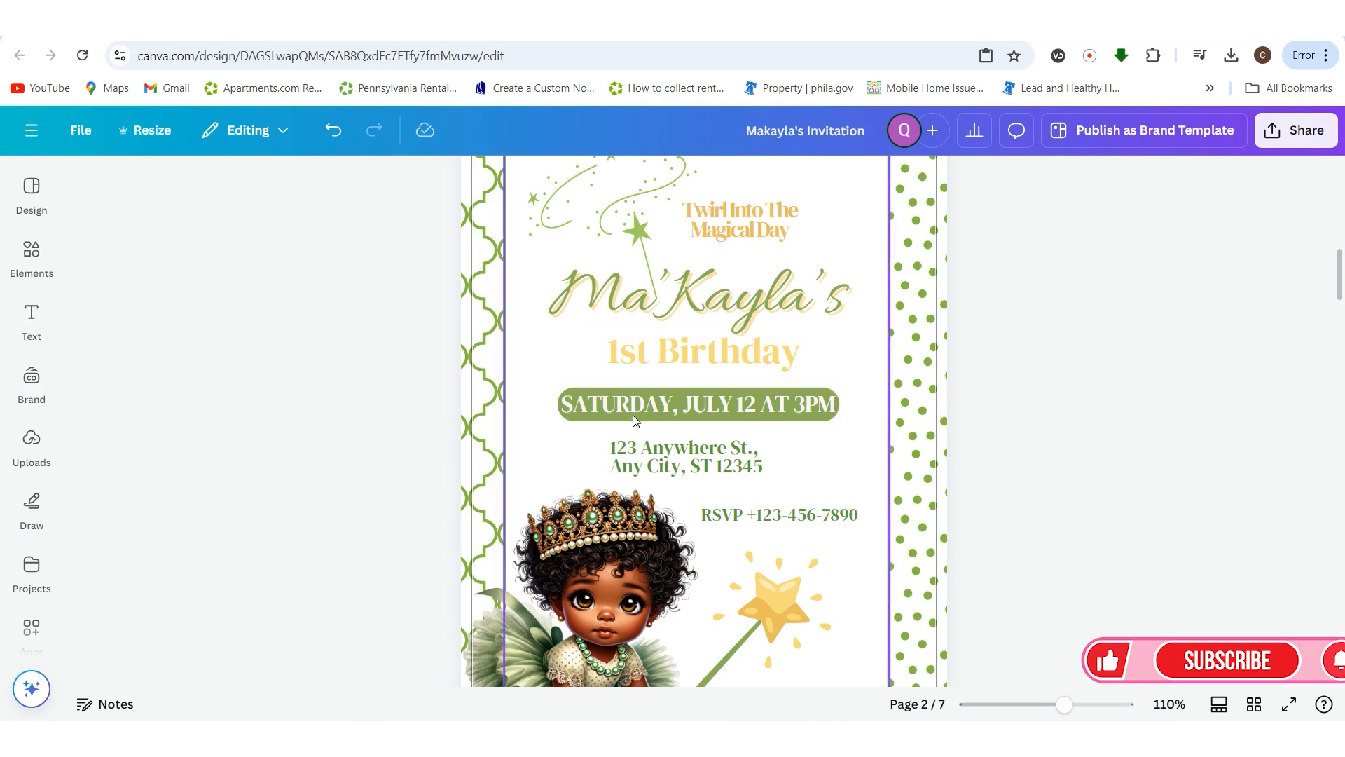
{"action": "scroll", "coordinate": [1080, 534], "scroll_direction": "up", "scroll_amount": 4}
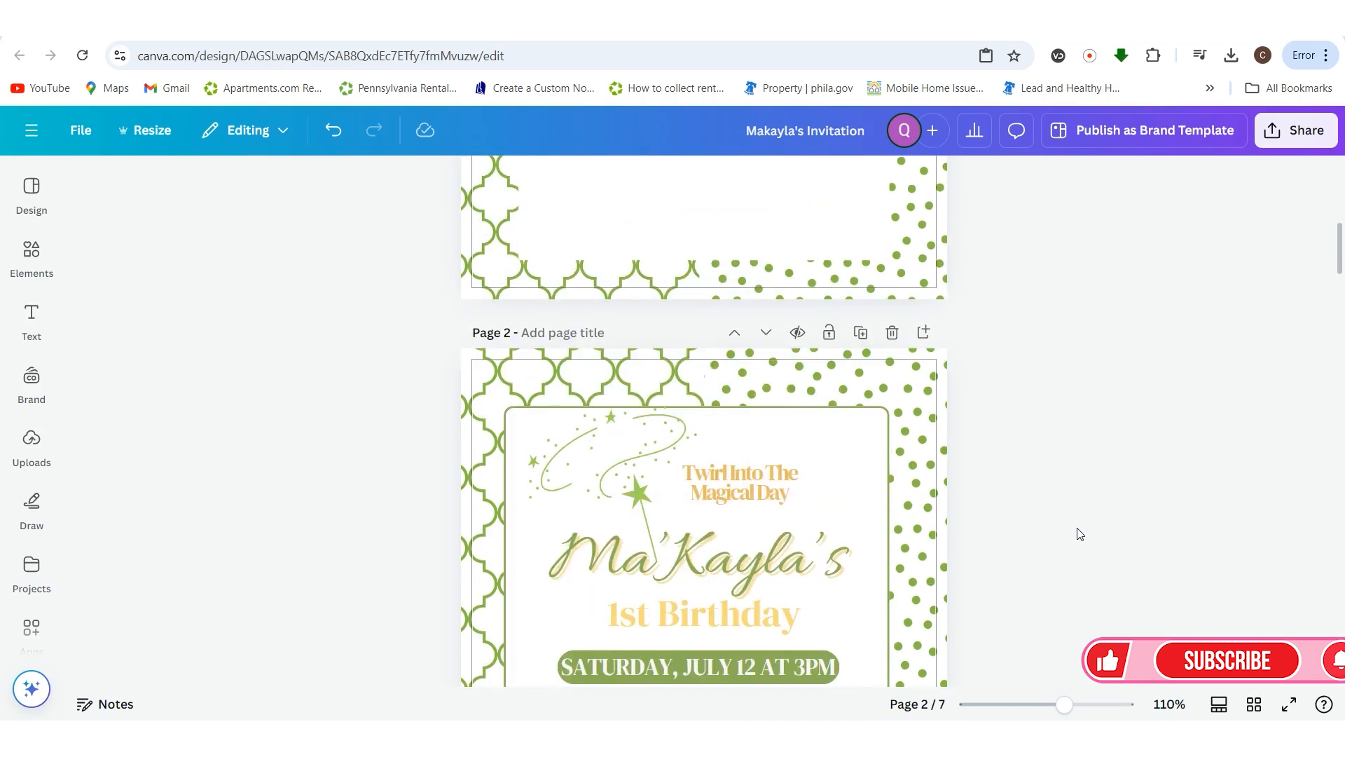
{"action": "scroll", "coordinate": [1080, 534], "scroll_direction": "up", "scroll_amount": 10}
- Duplicate the name heading as a "1ST BIRTHDAY" line, shrink it to about size 33.5 and place it just below the name
{"action": "left_click", "coordinate": [708, 311]}
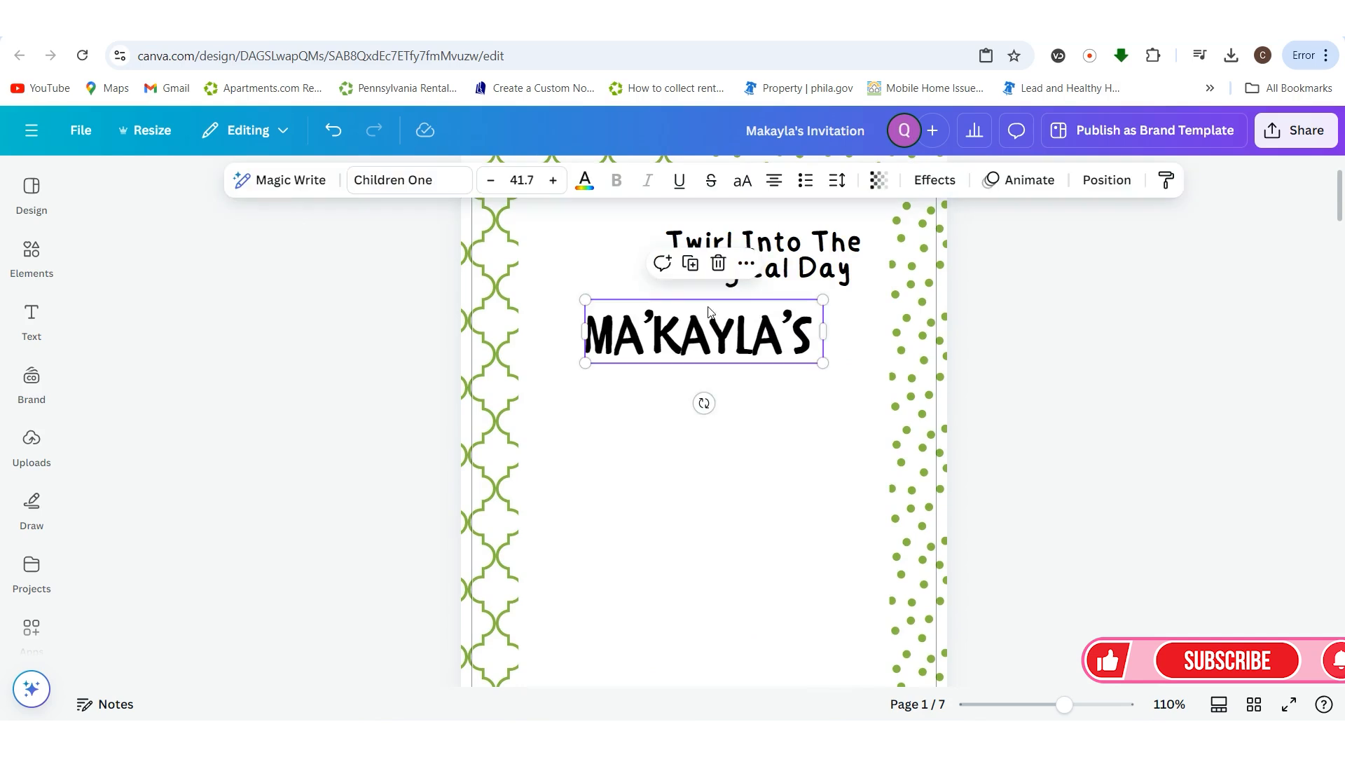
{"action": "left_click", "coordinate": [690, 263]}
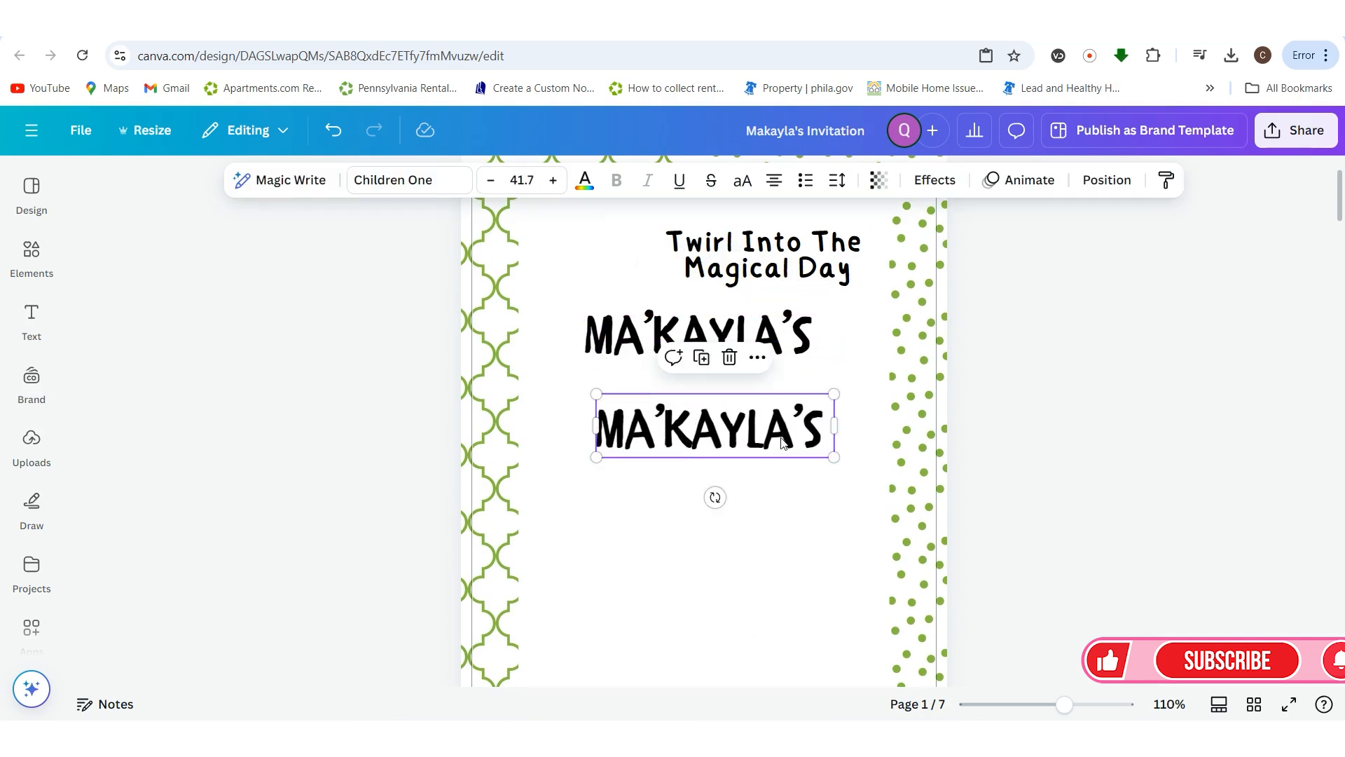
{"action": "double_click", "coordinate": [782, 442]}
{"action": "type", "text": "1S"}
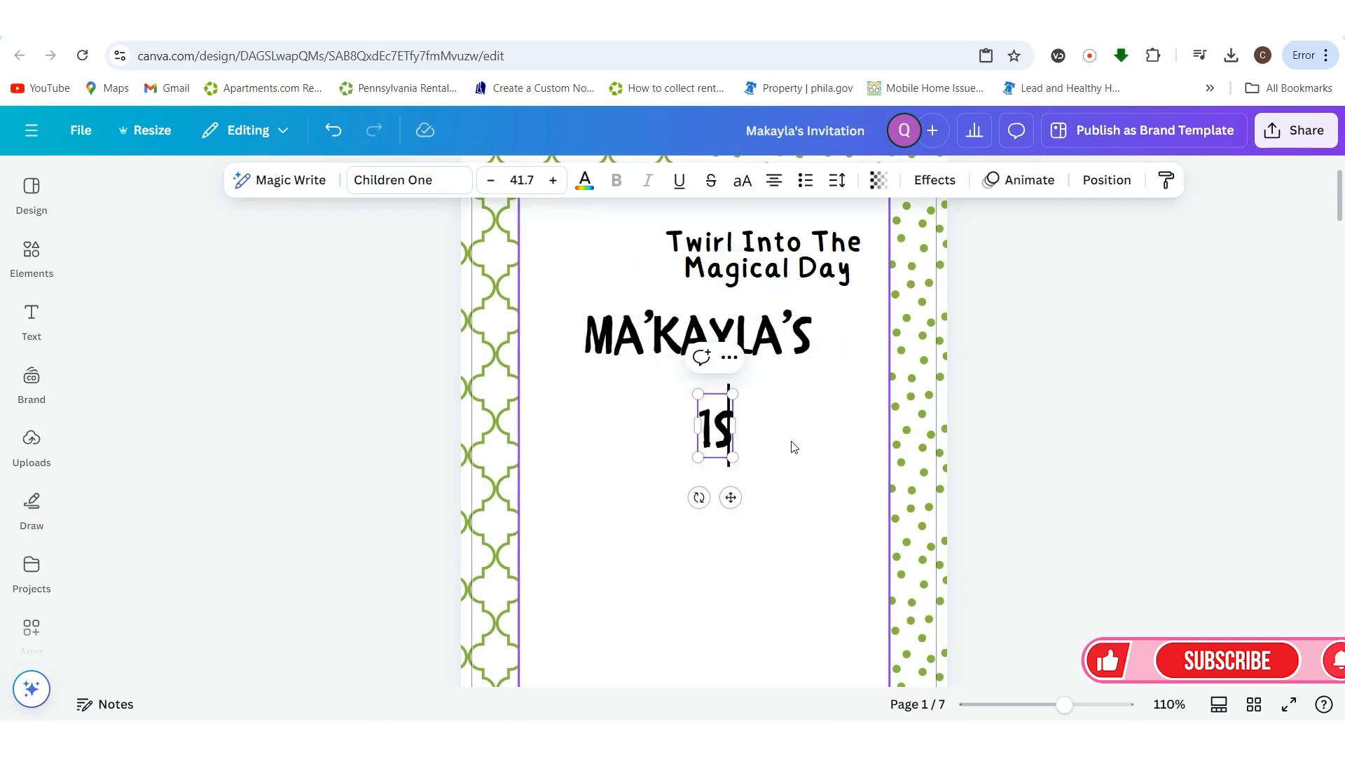
{"action": "type", "text": "T BIRTHDAY"}
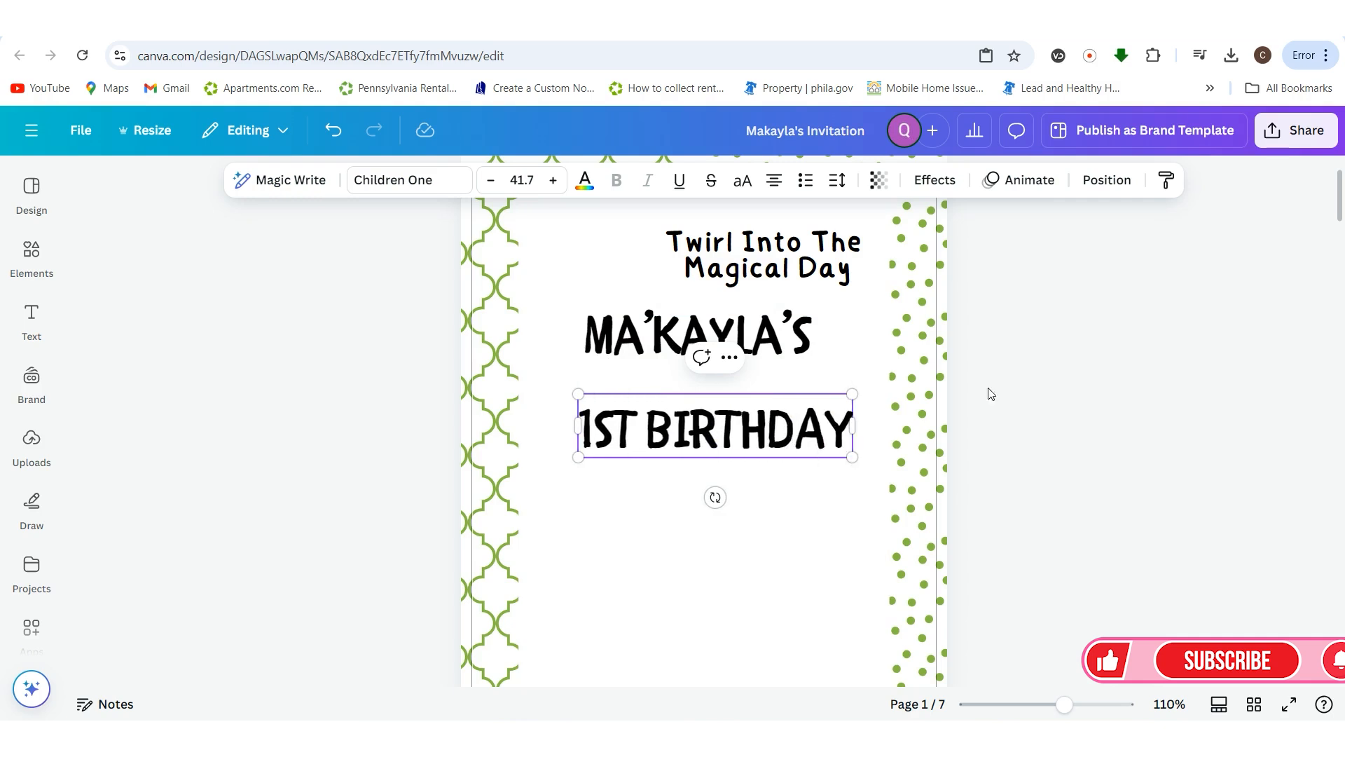
{"action": "left_click", "coordinate": [1258, 377]}
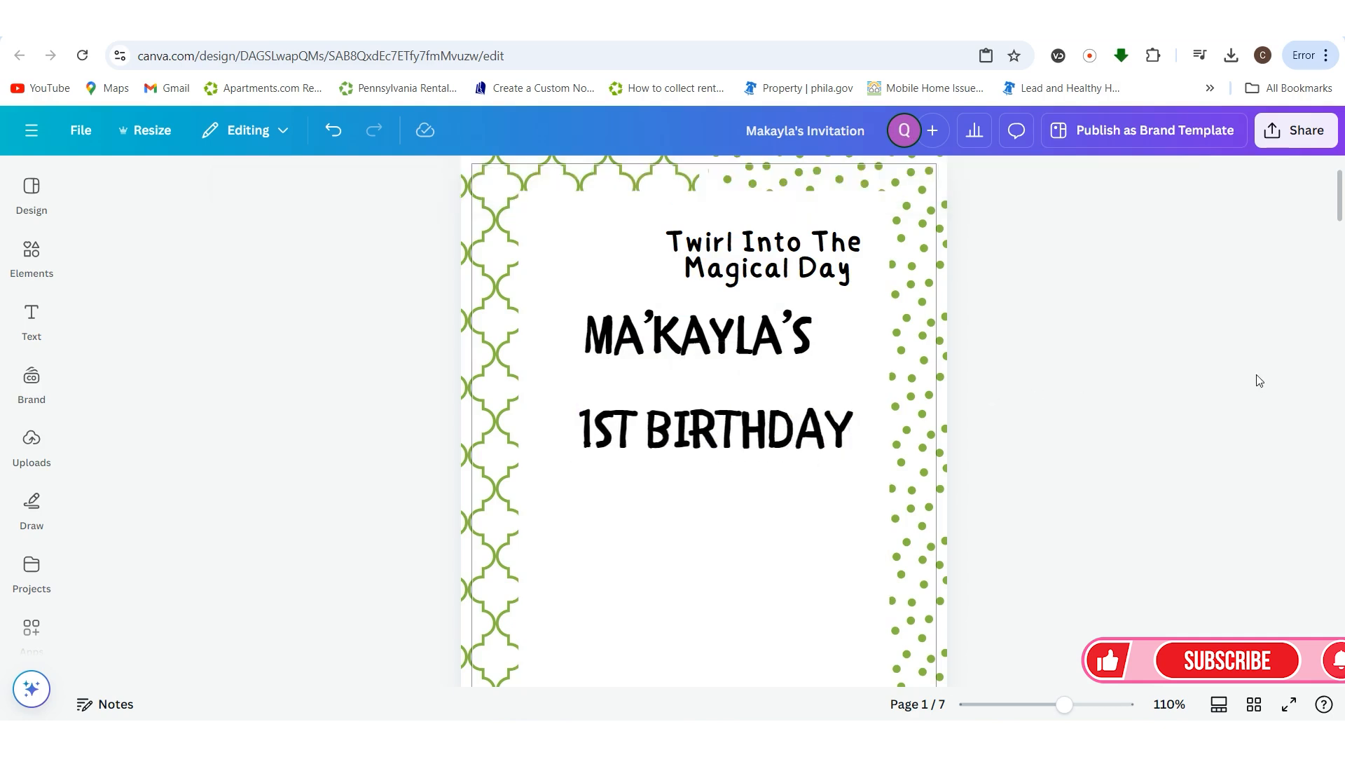
{"action": "left_click", "coordinate": [849, 454]}
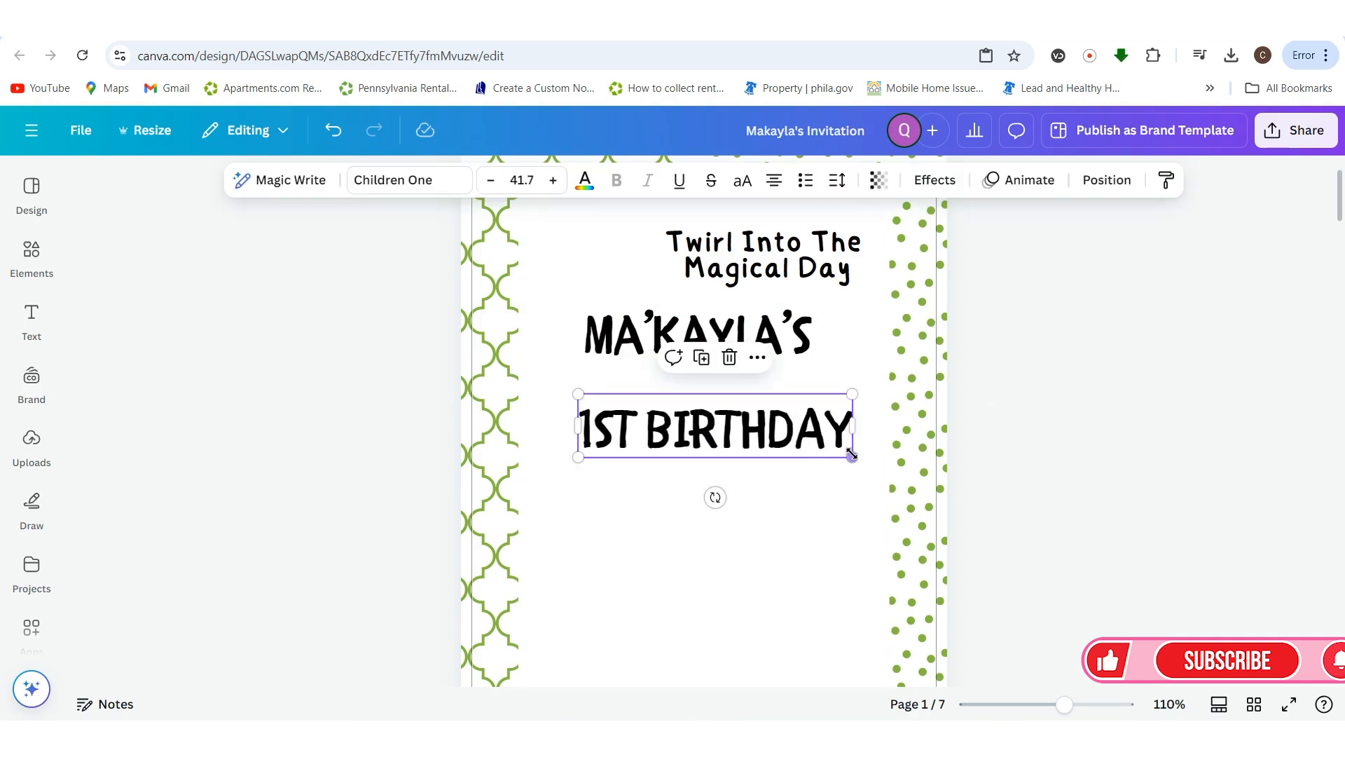
{"action": "left_click_drag", "start_coordinate": [852, 454], "coordinate": [765, 405]}
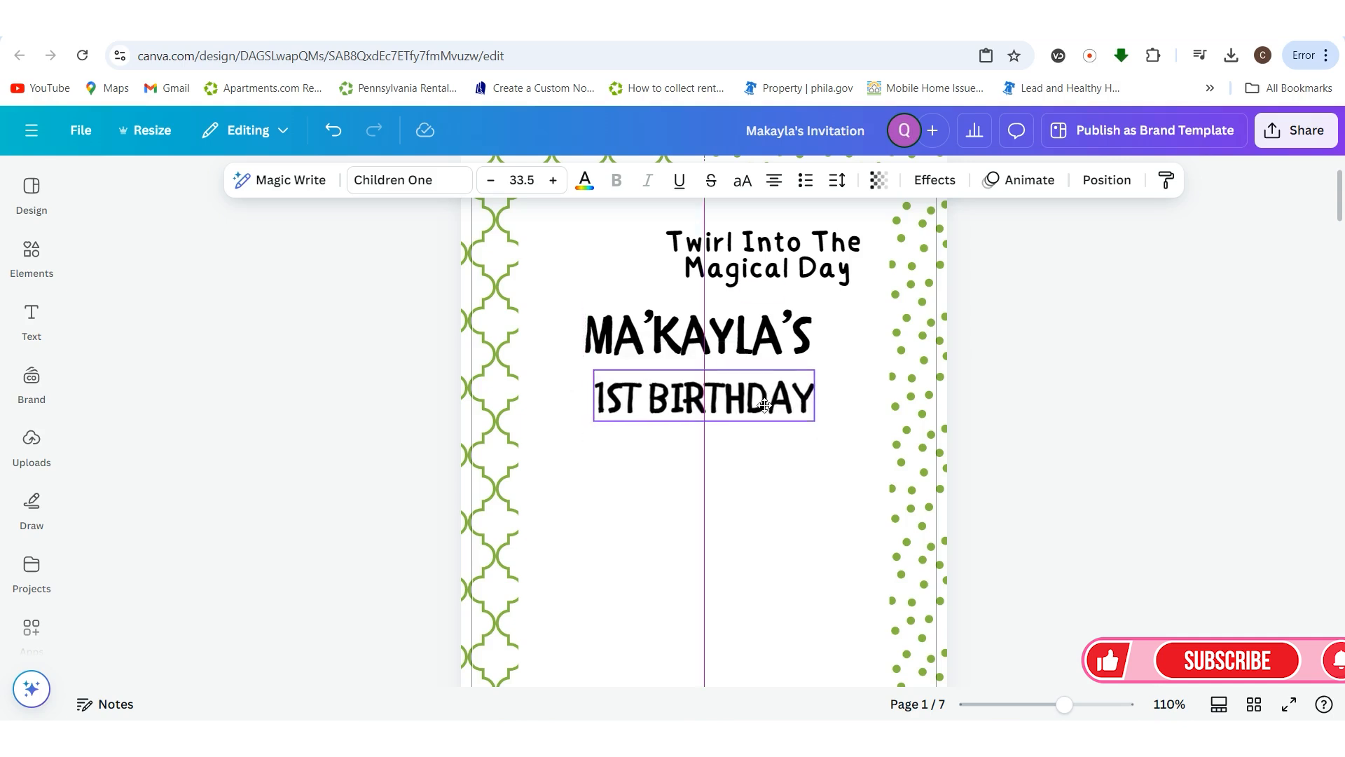
- Add a green square shape, reshape it into a bar about 3.5 × 0.6 in and place it under the birthday line
{"action": "left_click", "coordinate": [31, 252]}
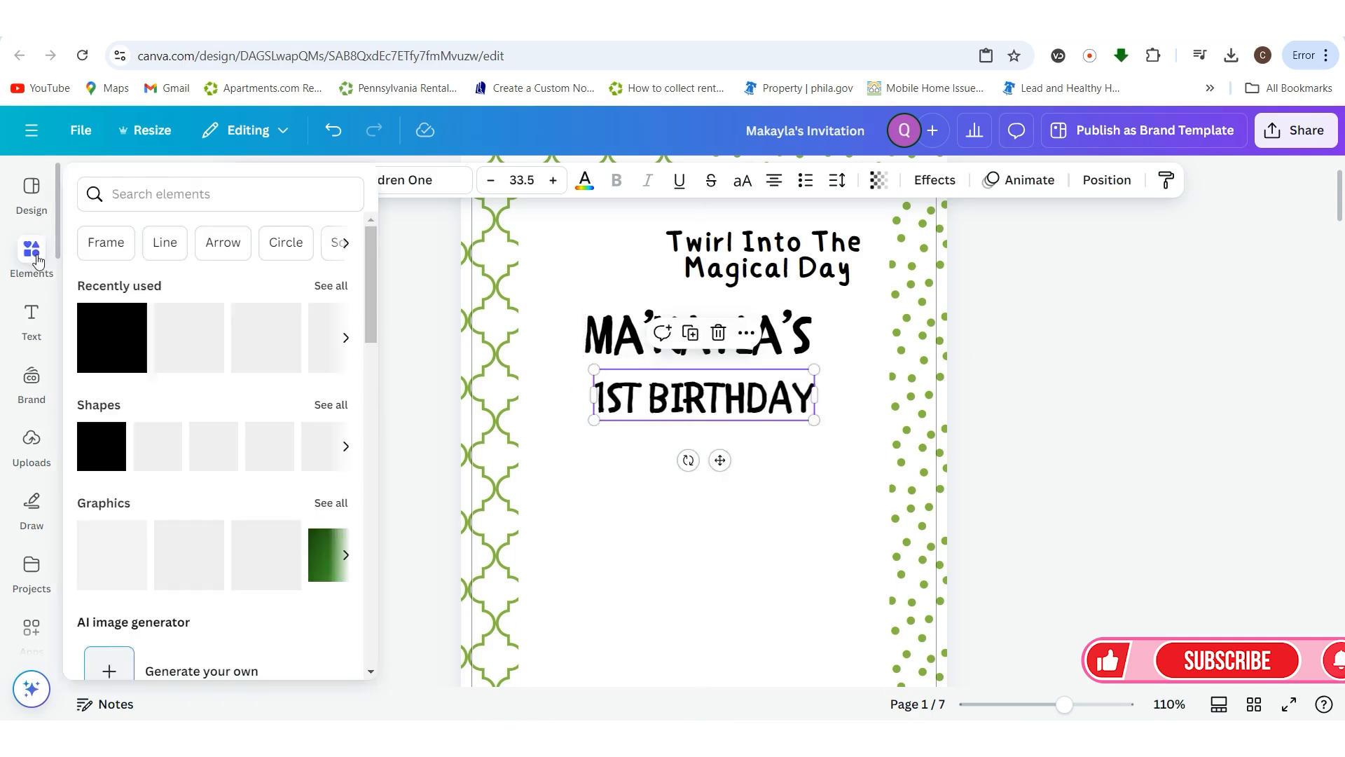
{"action": "left_click", "coordinate": [108, 344]}
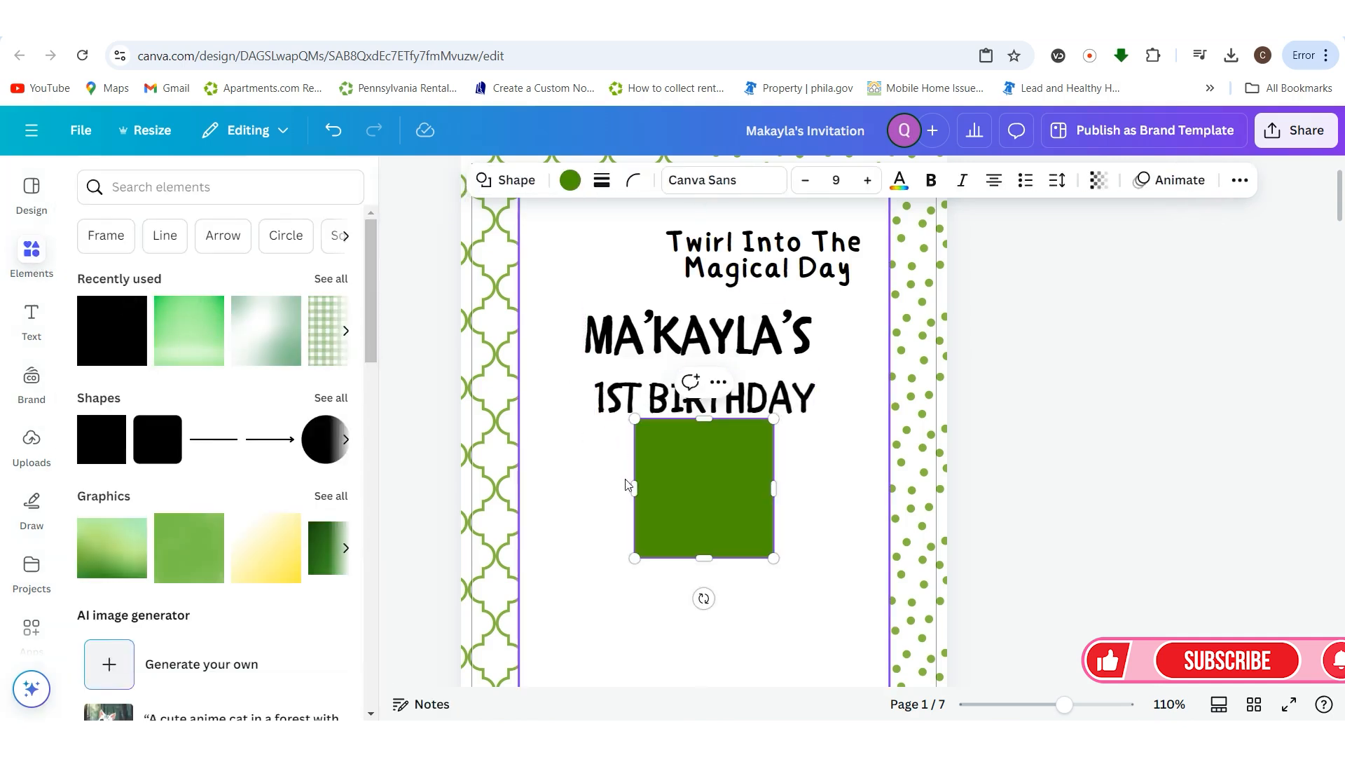
{"action": "left_click_drag", "start_coordinate": [635, 489], "coordinate": [534, 472]}
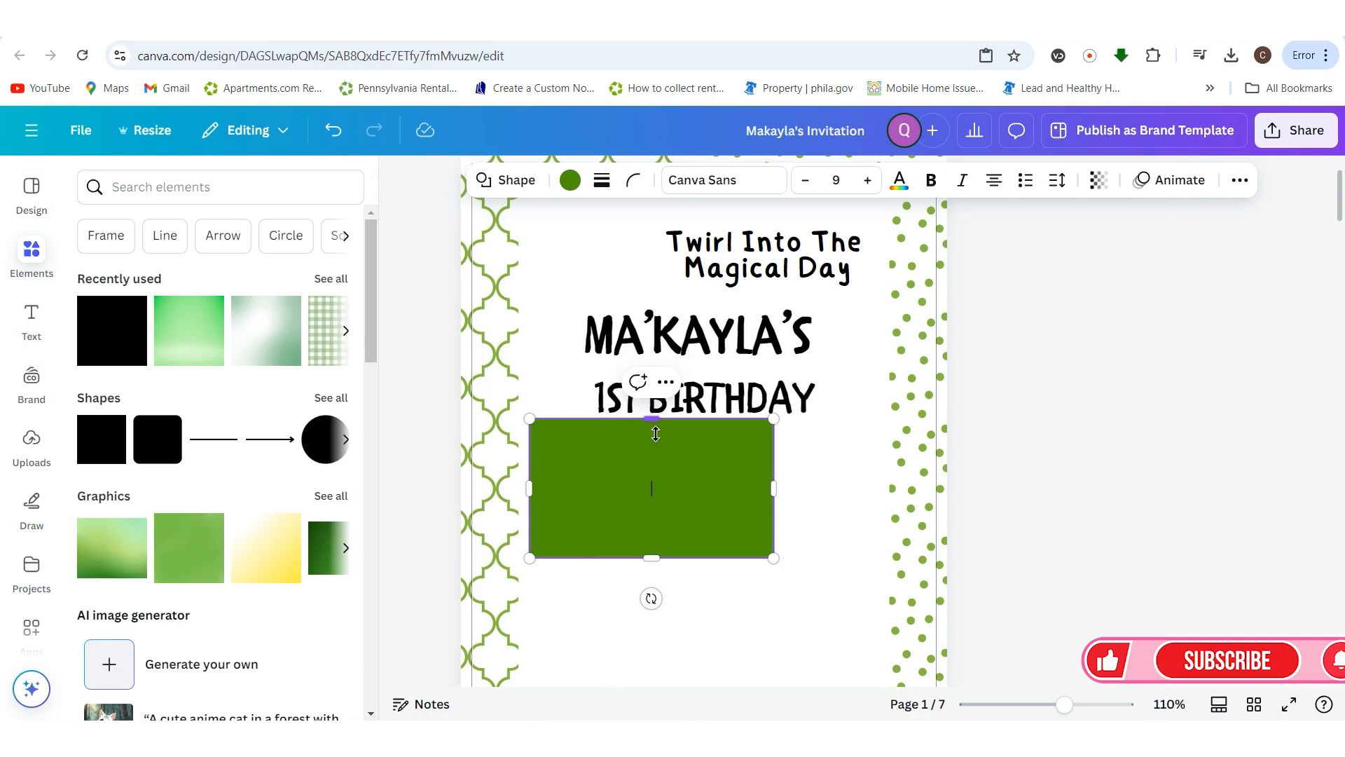
{"action": "left_click_drag", "start_coordinate": [656, 434], "coordinate": [656, 517]}
{"action": "left_click_drag", "start_coordinate": [775, 533], "coordinate": [866, 532]}
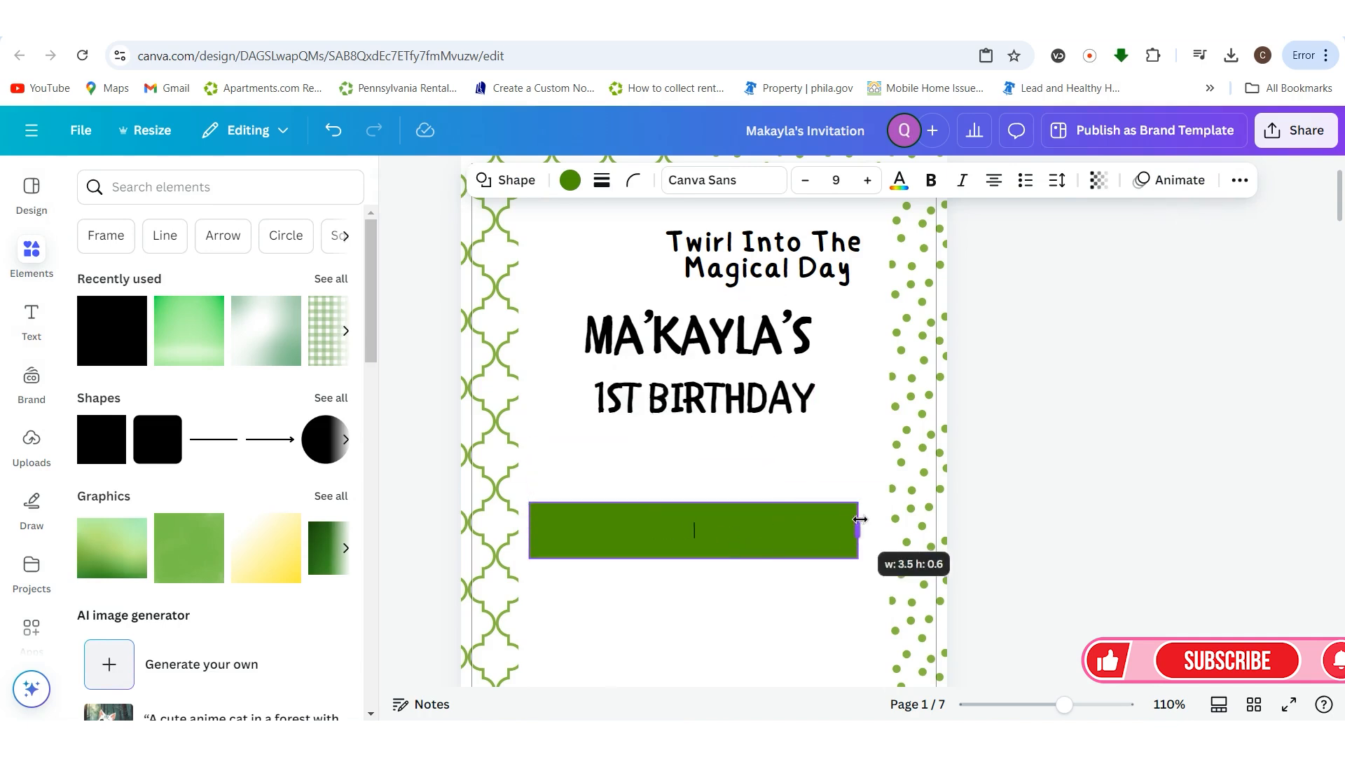
{"action": "left_click_drag", "start_coordinate": [760, 528], "coordinate": [768, 474]}
- Duplicate the "1ST BIRTHDAY" line over the green bar and change the copy to "SATURDAY, OCTOBER 5, 2024"
{"action": "left_click", "coordinate": [691, 395]}
{"action": "left_click", "coordinate": [699, 344]}
{"action": "double_click", "coordinate": [781, 463]}
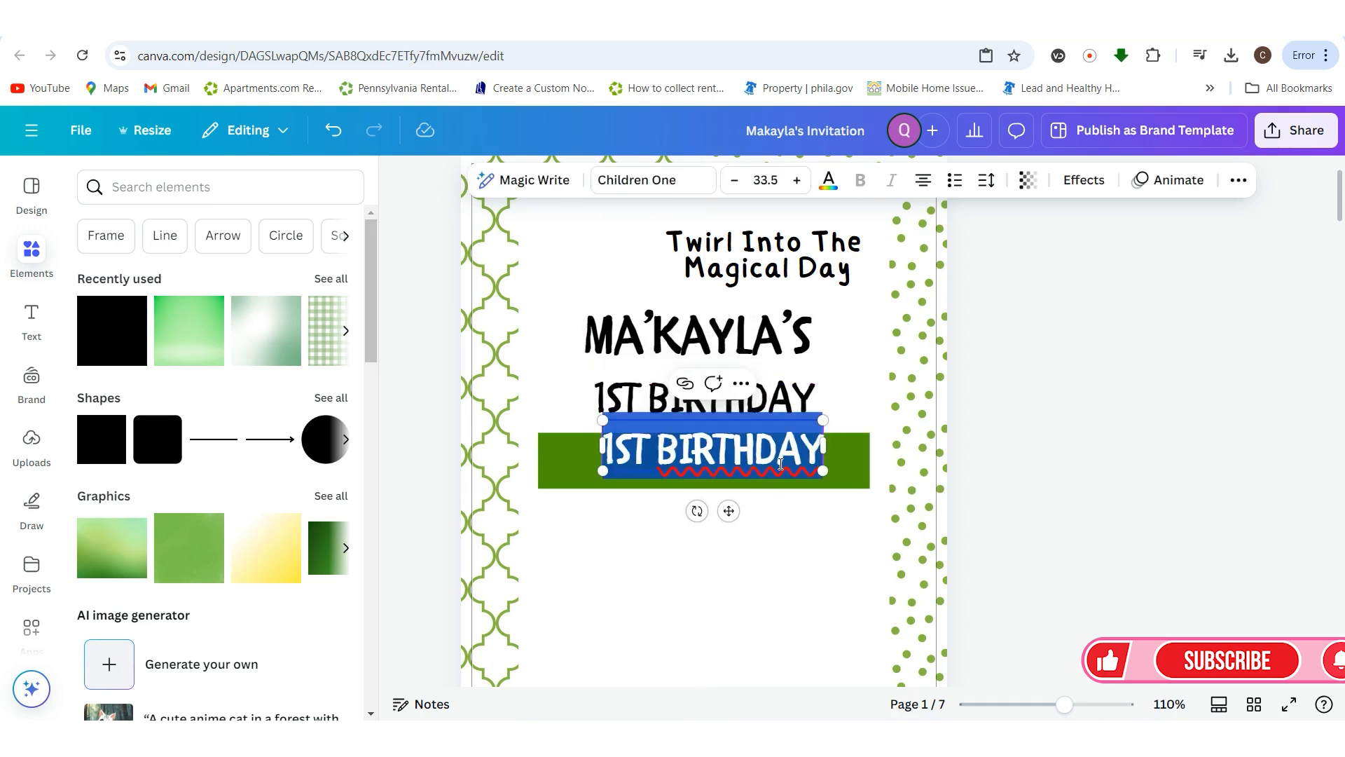
{"action": "key", "text": "BackSpace"}
{"action": "type", "text": "S"}
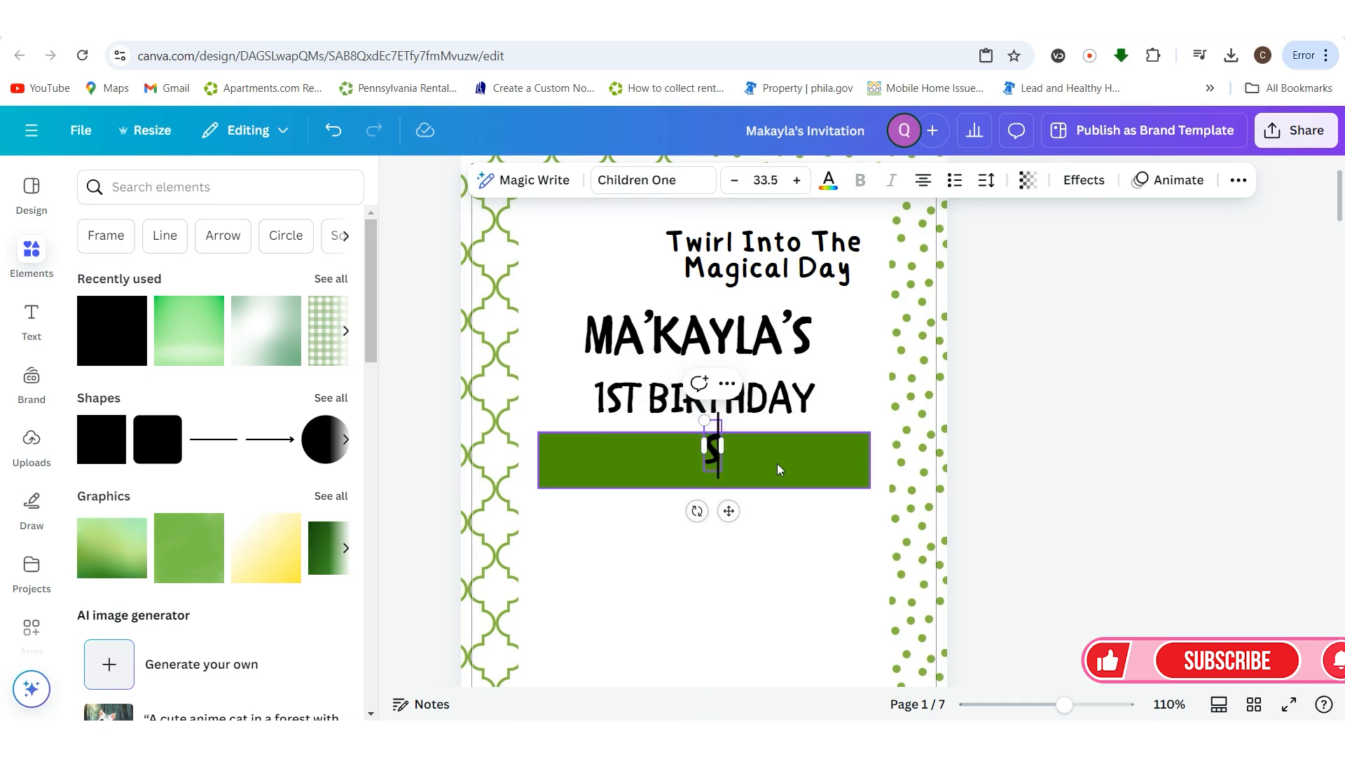
{"action": "type", "text": "ATURDA"}
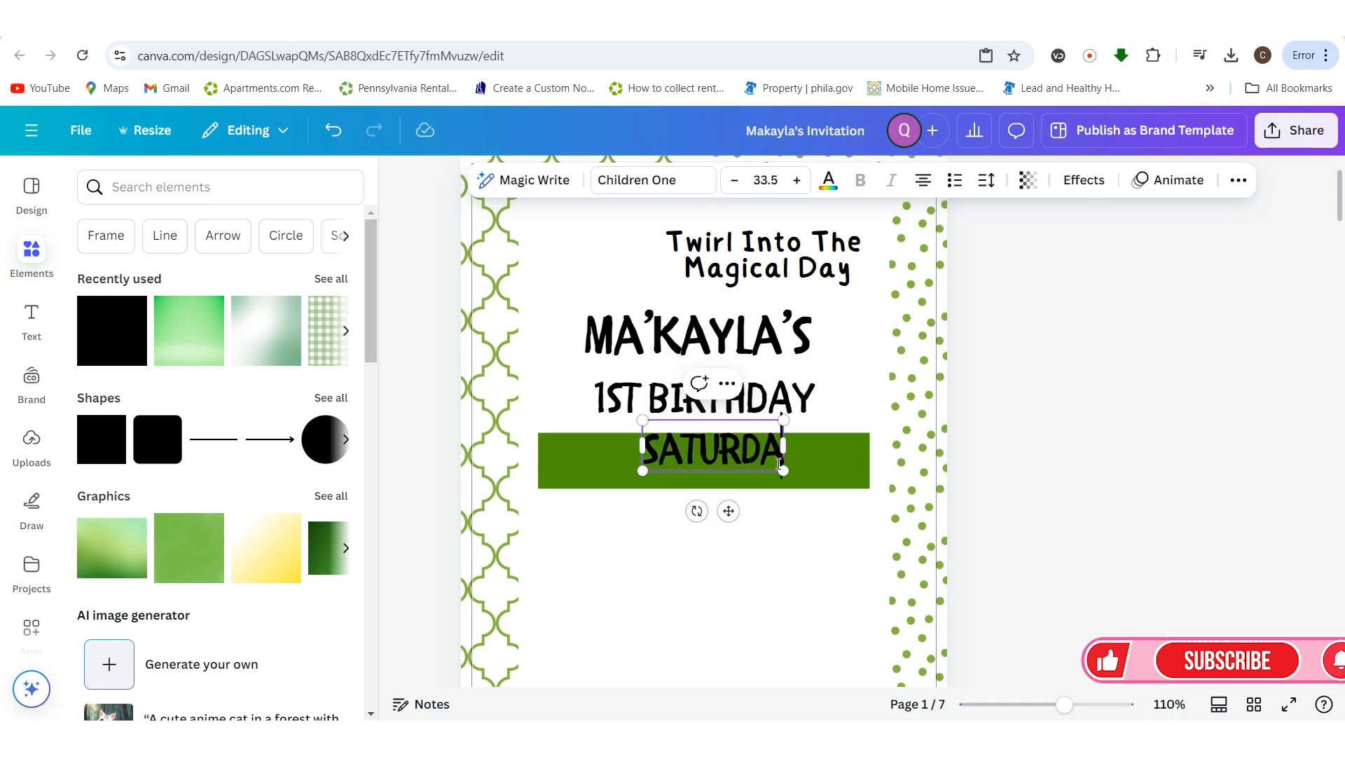
{"action": "type", "text": "Y, SEPTEM"}
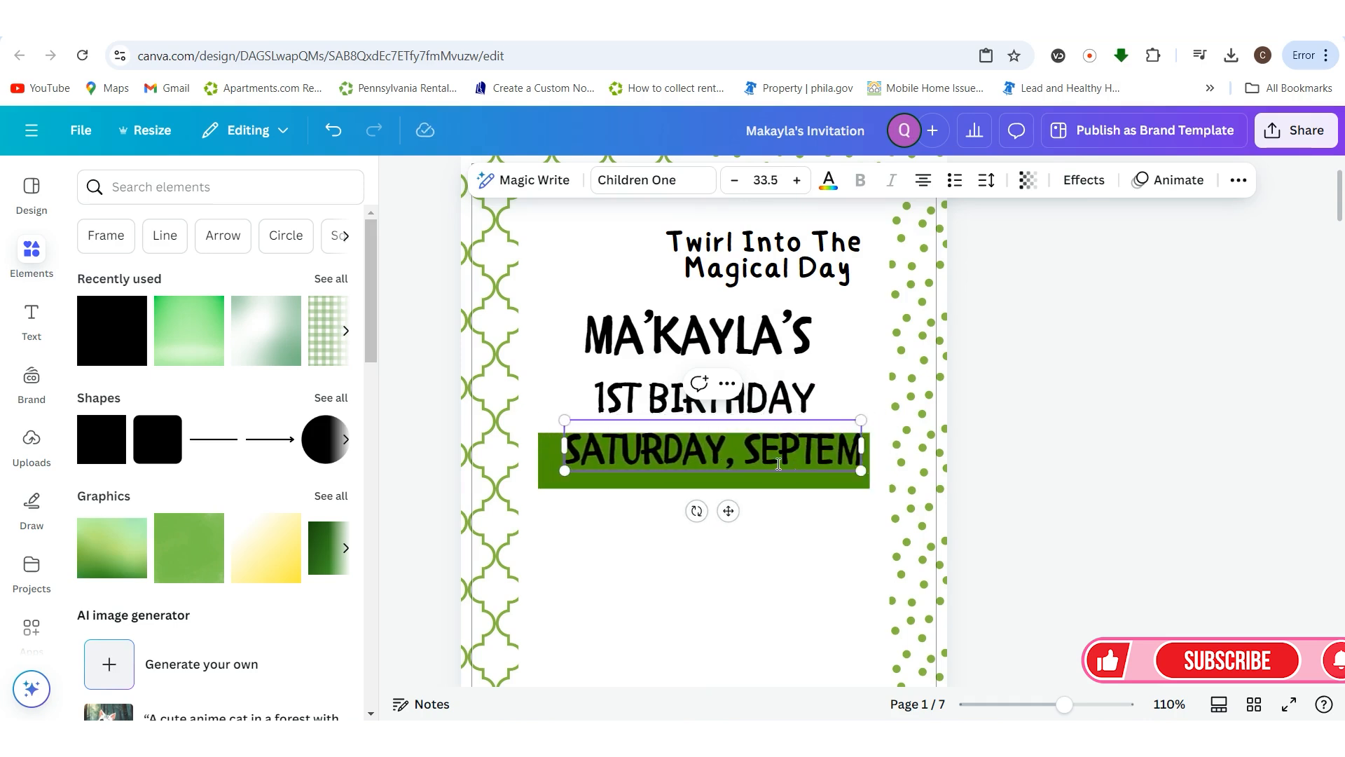
{"action": "key", "text": "BackSpace"}
{"action": "key", "text": "BackSpace"}
{"action": "key", "text": "BackSpace"}
{"action": "key", "text": "BackSpace"}
{"action": "key", "text": "BackSpace"}
{"action": "key", "text": "BackSpace"}
{"action": "type", "text": "OCTOBER 5, 2024"}
- Shrink the date text to about size 19.9 and position it within the green bar
{"action": "left_click_drag", "start_coordinate": [931, 471], "coordinate": [1069, 472]}
{"action": "left_click_drag", "start_coordinate": [1069, 421], "coordinate": [934, 460]}
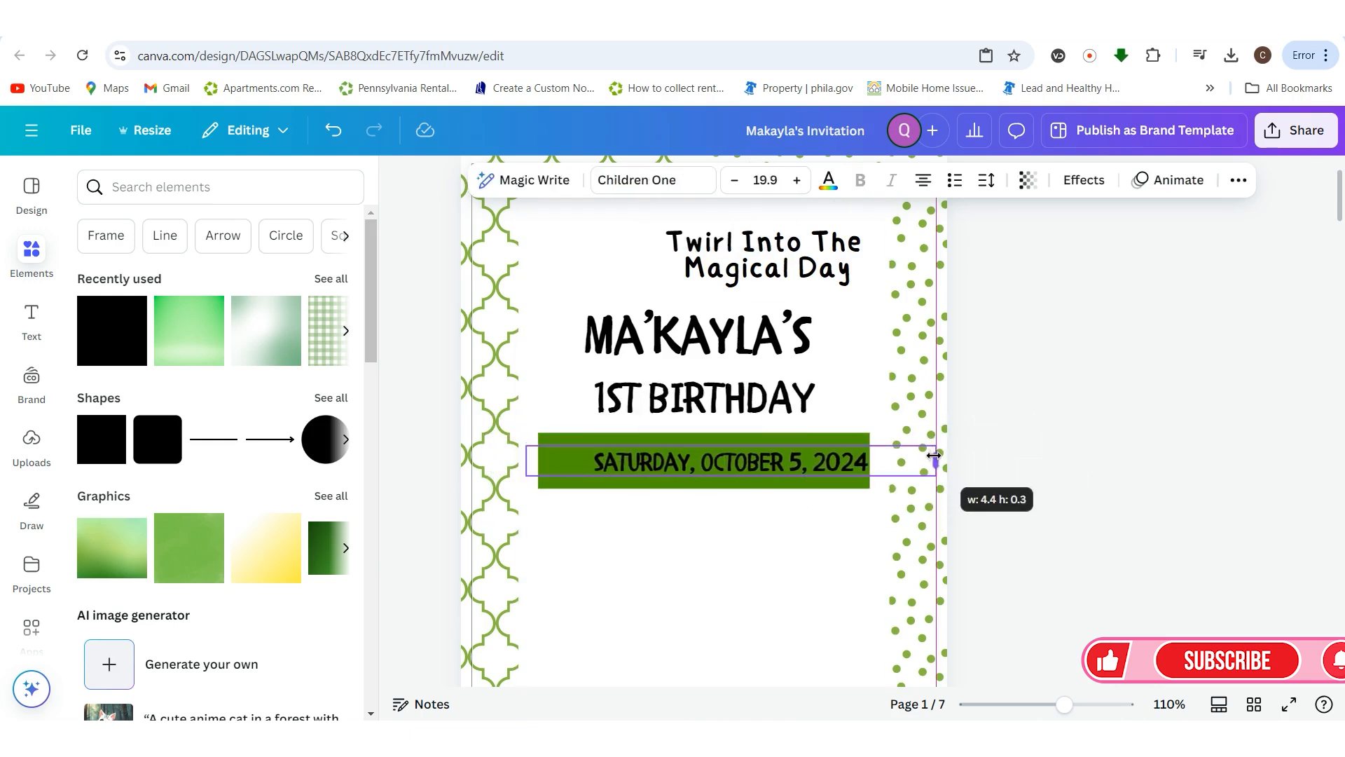
{"action": "left_click_drag", "start_coordinate": [748, 510], "coordinate": [720, 518]}
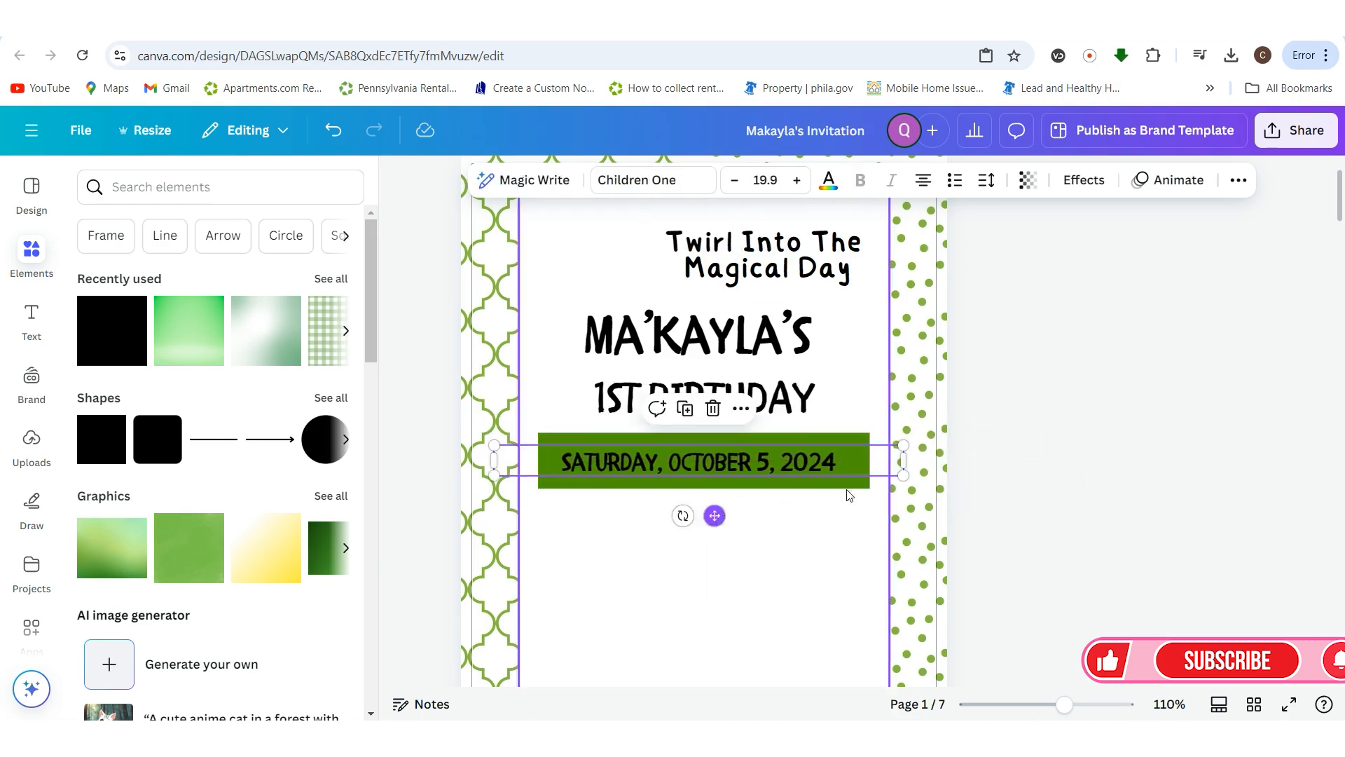
{"action": "left_click", "coordinate": [1167, 420]}
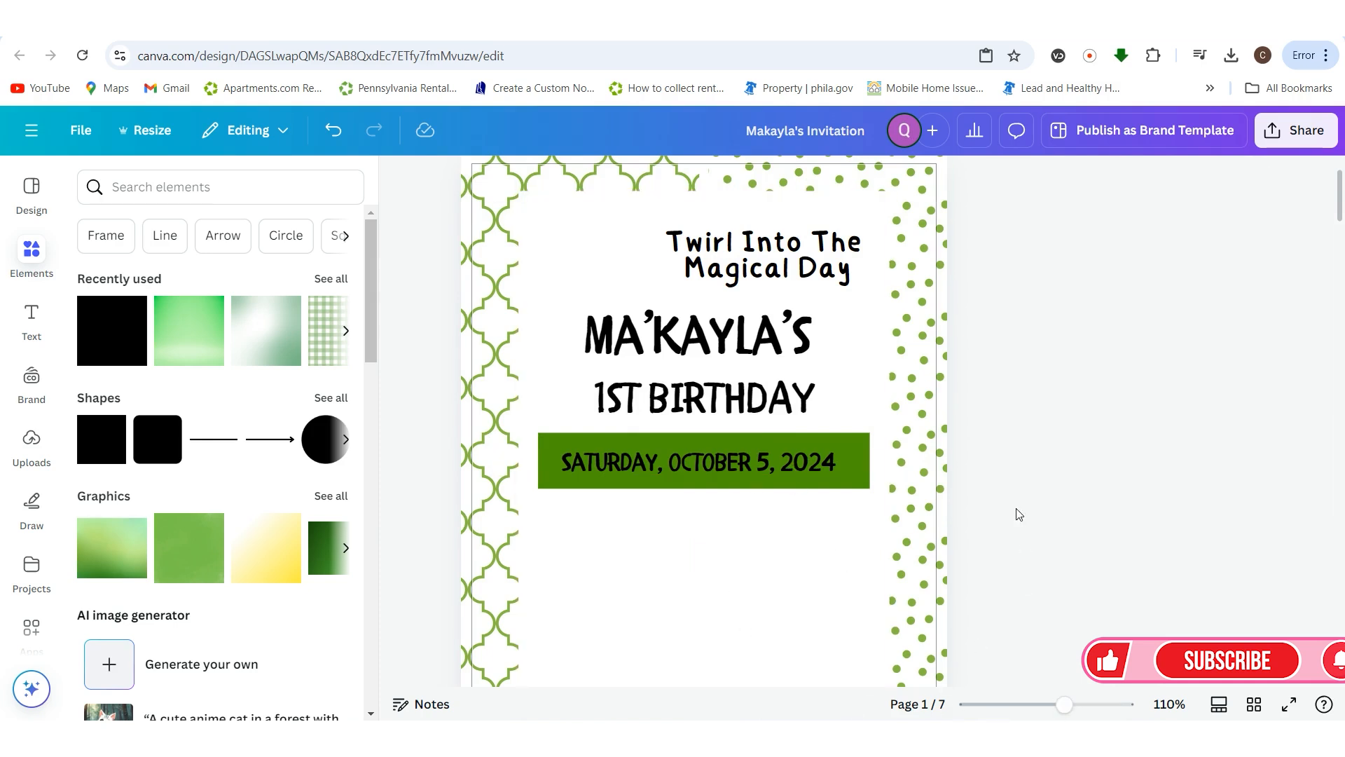
- Duplicate the date line, move the copy well below the green bar and change its text to "RSVP"
{"action": "left_click", "coordinate": [764, 465]}
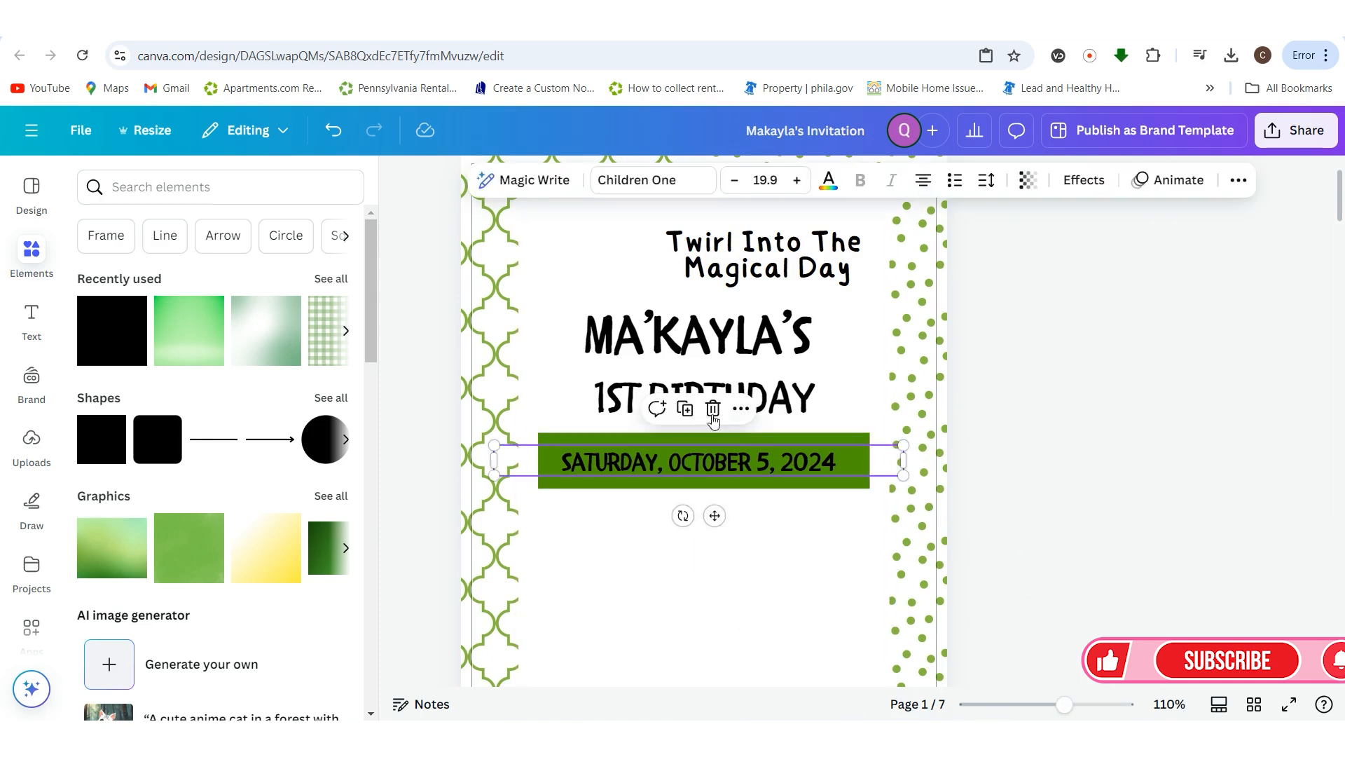
{"action": "left_click", "coordinate": [690, 414]}
{"action": "left_click_drag", "start_coordinate": [722, 536], "coordinate": [760, 653]}
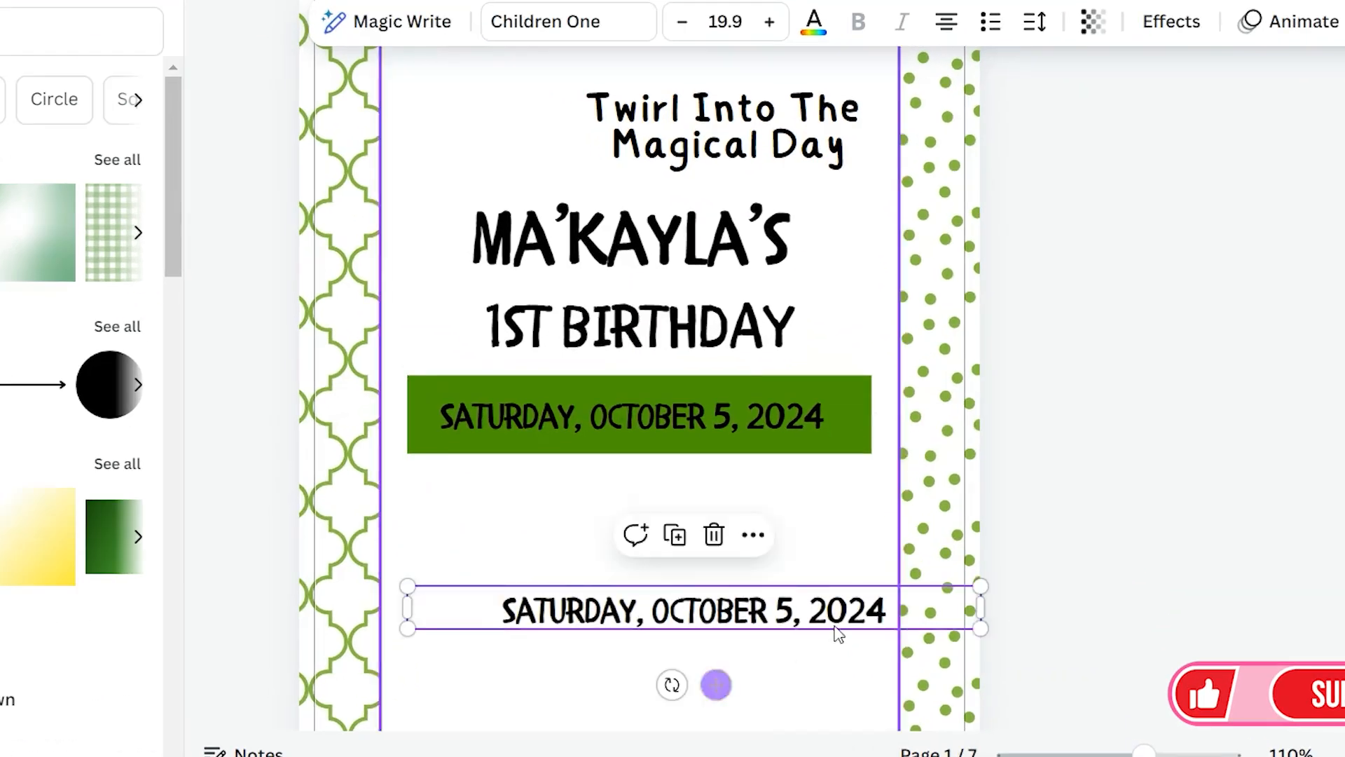
{"action": "double_click", "coordinate": [876, 592]}
{"action": "type", "text": "RR"}
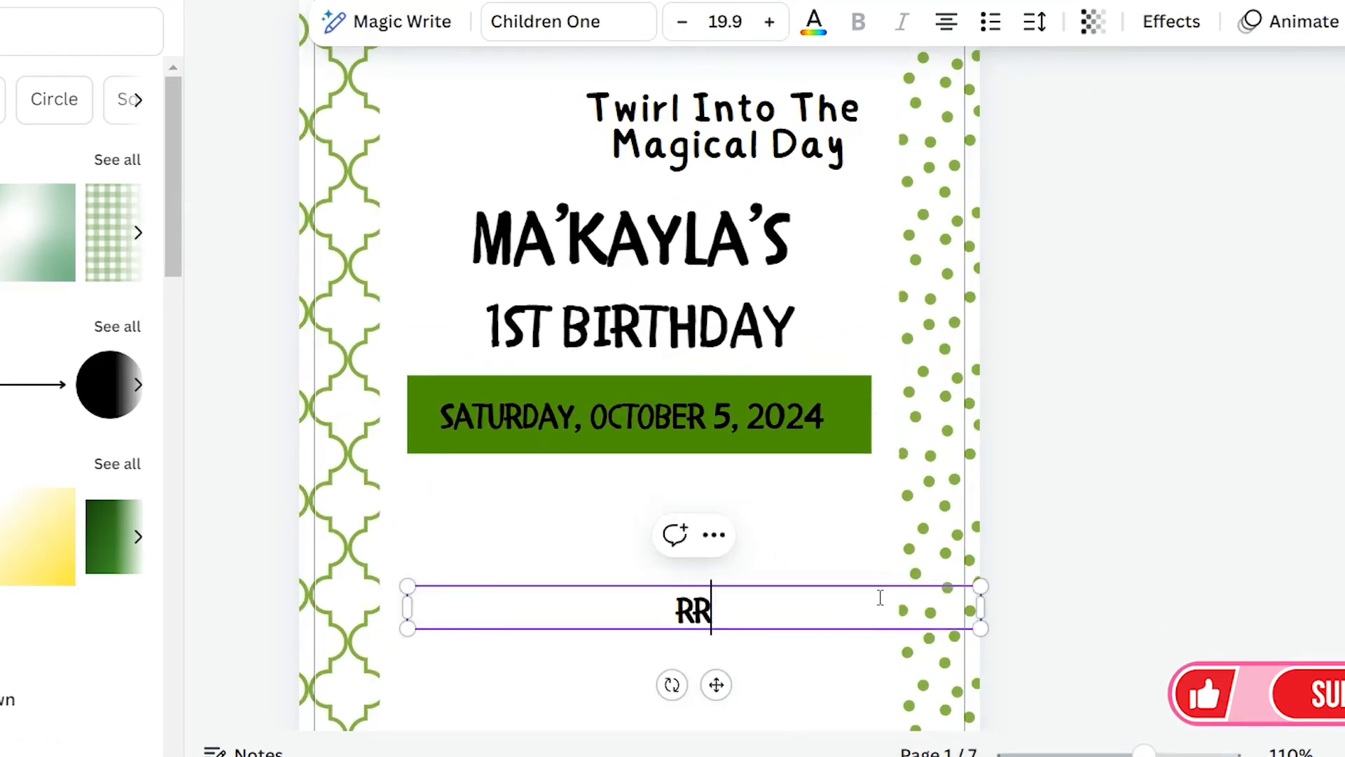
{"action": "key", "text": "BackSpace"}
{"action": "type", "text": "SC"}
{"action": "key", "text": "BackSpace"}
{"action": "type", "text": "VP"}
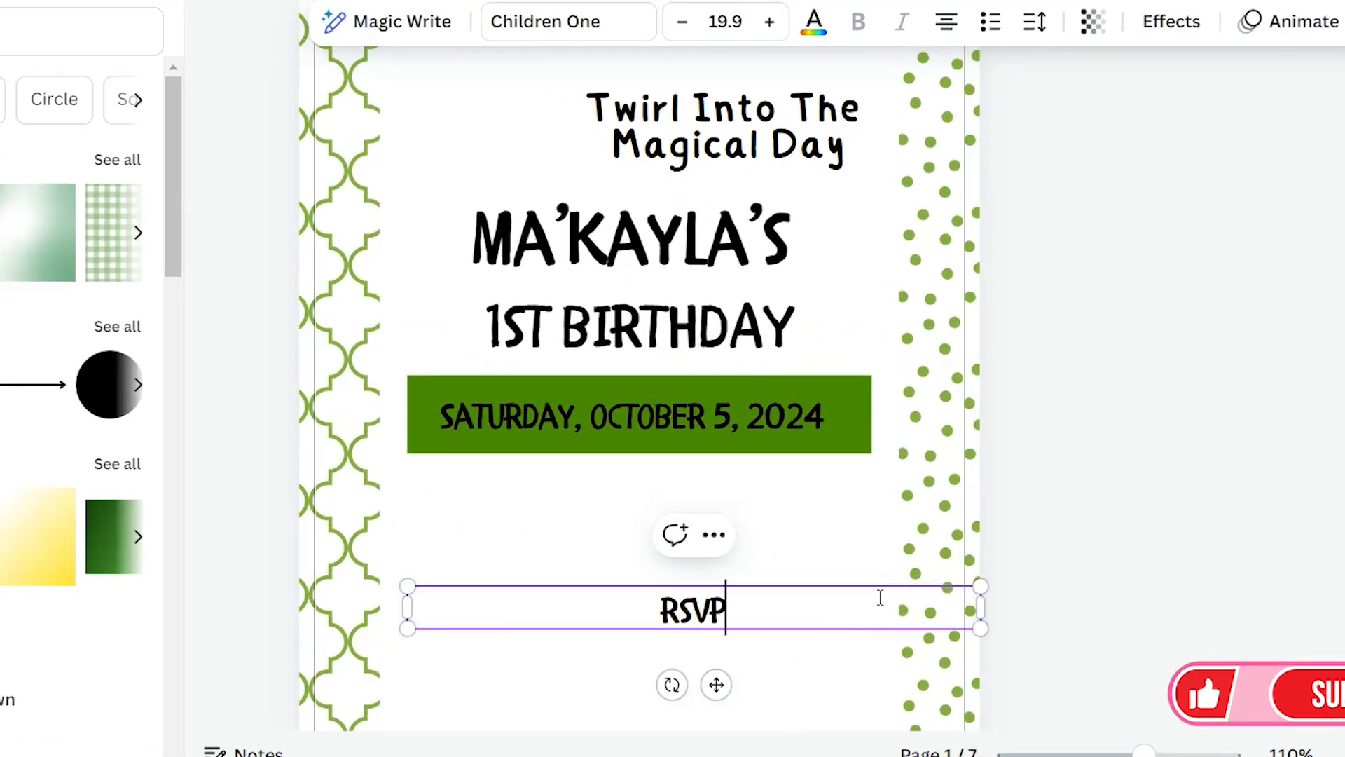
{"action": "left_click", "coordinate": [1327, 540]}
- Duplicate the "RSVP" line directly beneath itself and replace the copy's text with the contact phone number
{"action": "left_click", "coordinate": [700, 611]}
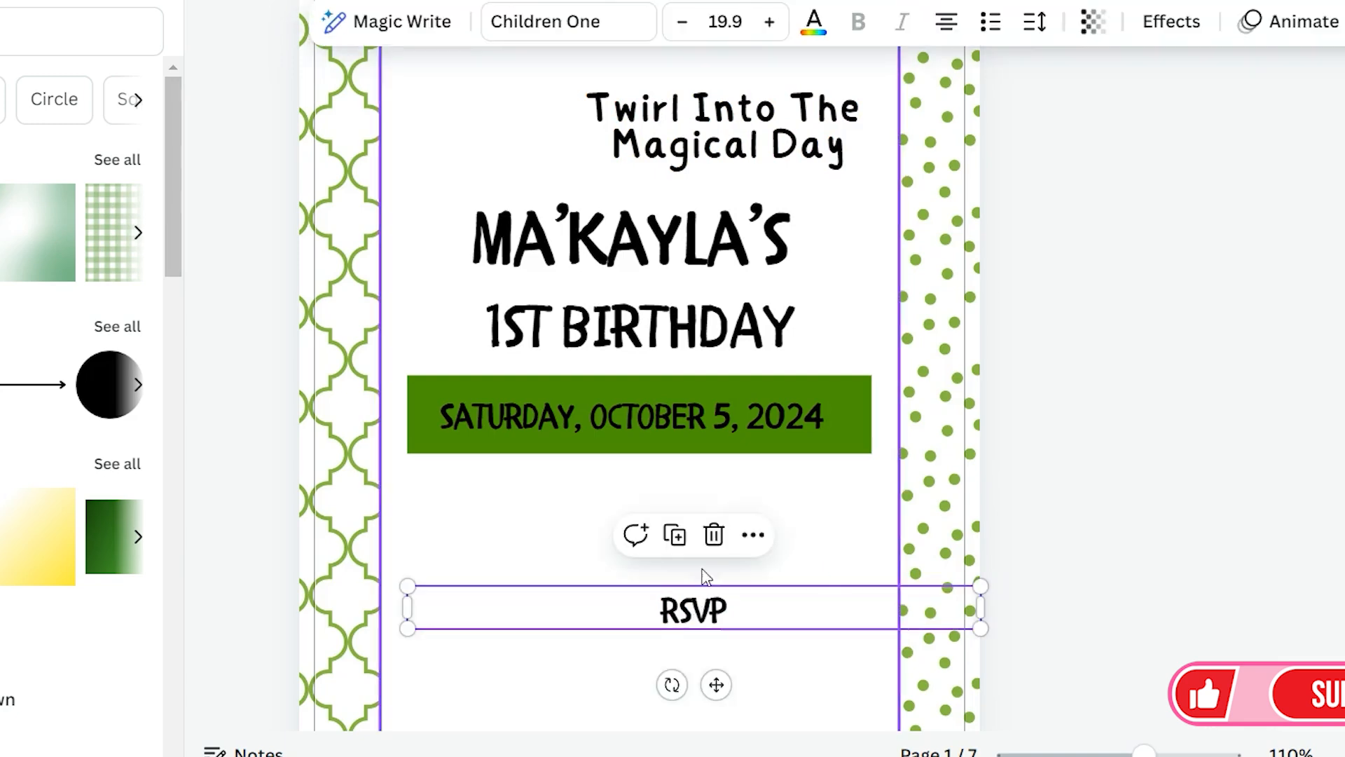
{"action": "left_click", "coordinate": [681, 538]}
{"action": "left_click_drag", "start_coordinate": [706, 632], "coordinate": [707, 651]}
{"action": "double_click", "coordinate": [755, 656]}
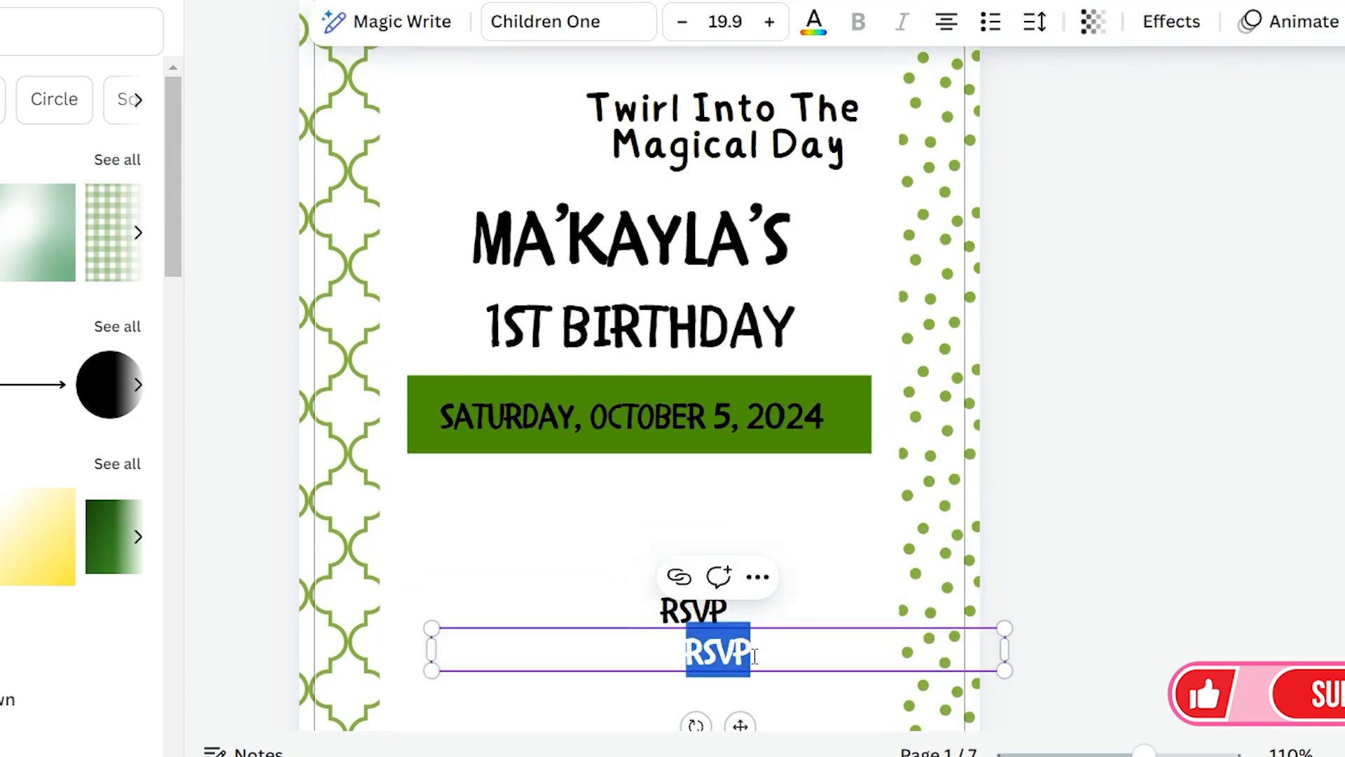
{"action": "key", "text": "BackSpace"}
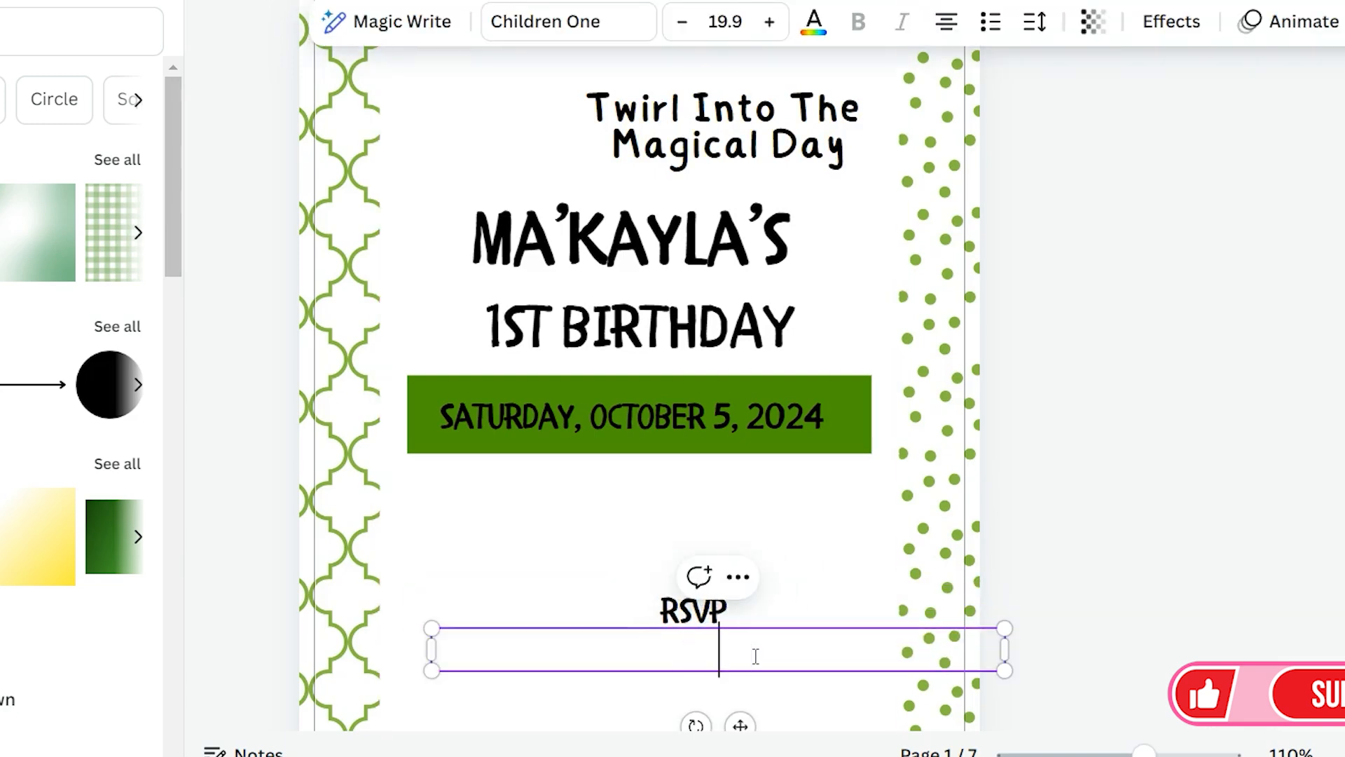
{"action": "type", "text": "123-456-"}
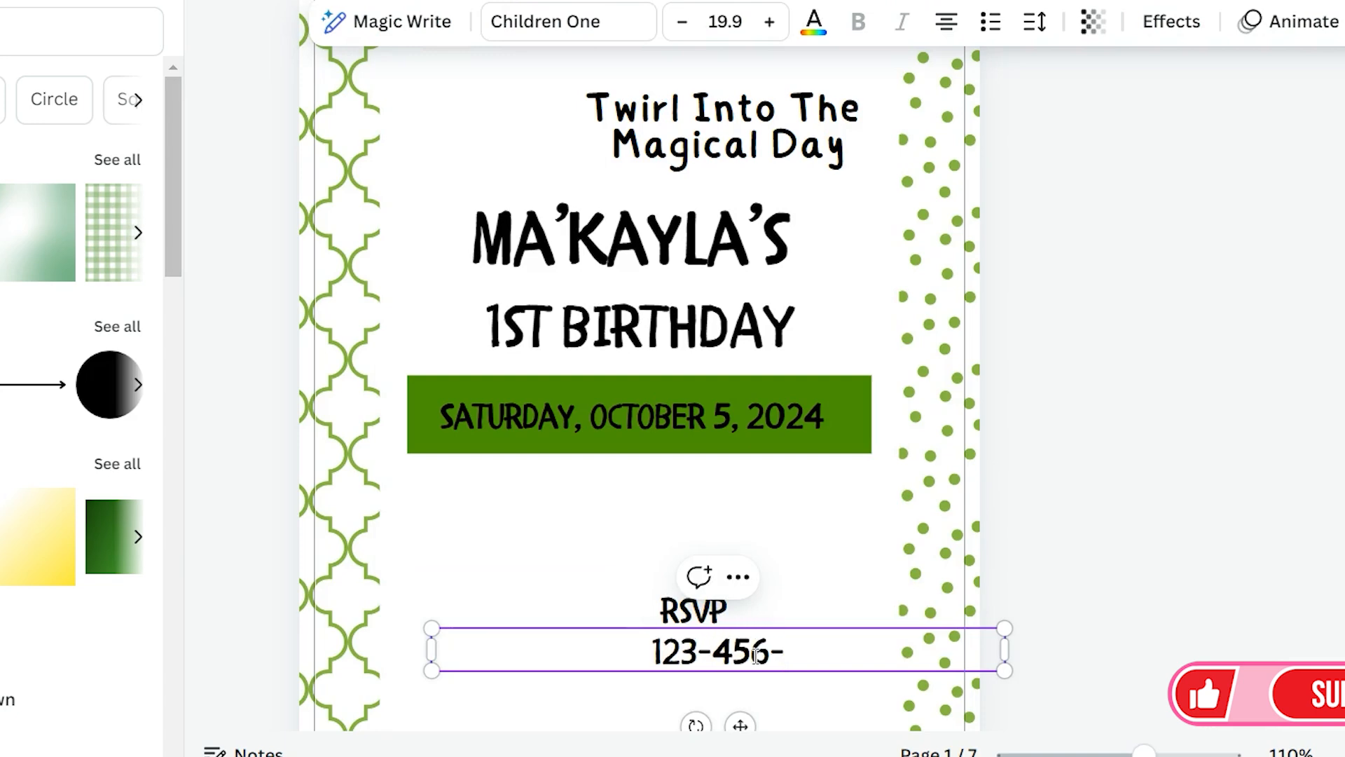
{"action": "type", "text": "7891"}
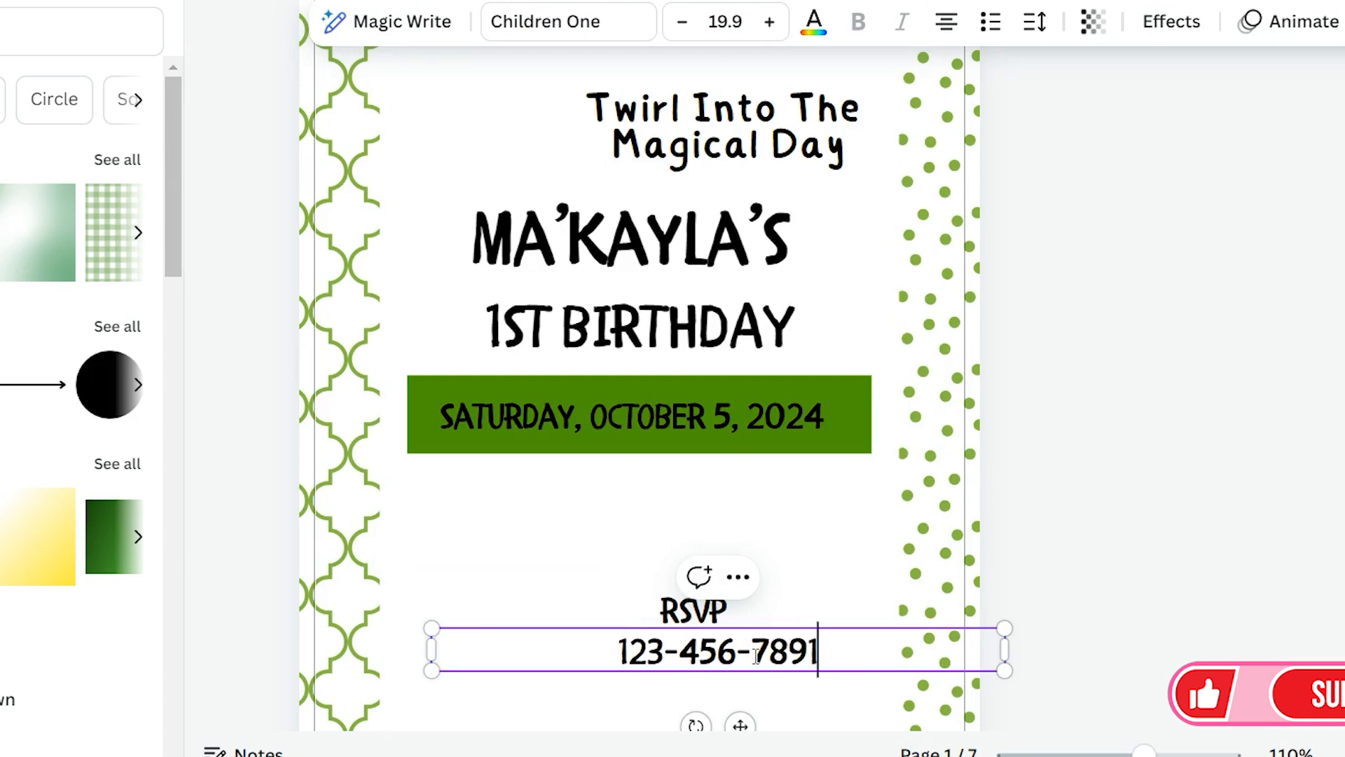
{"action": "left_click", "coordinate": [1190, 403]}
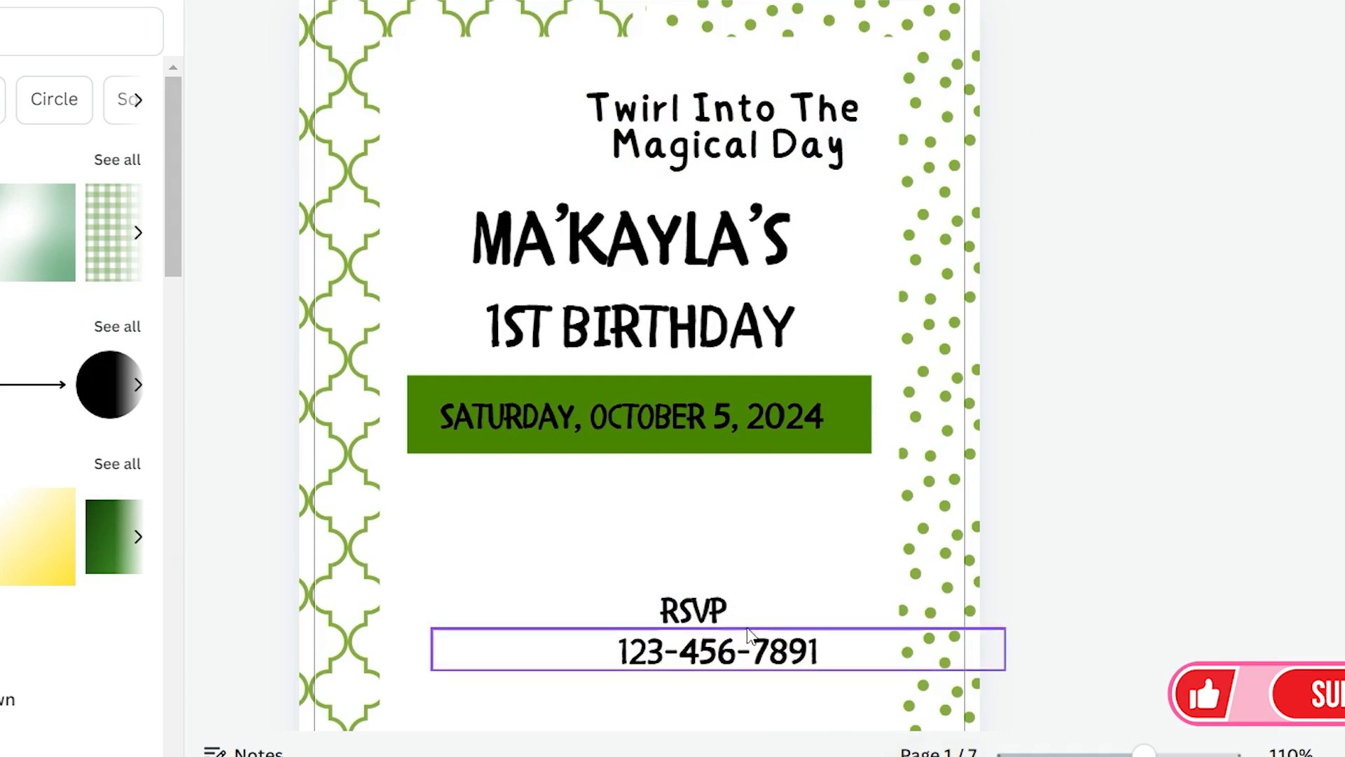
- Move the phone number line slightly down, narrow the "RSVP" text box and place it centred just above the number
{"action": "left_click", "coordinate": [730, 615]}
{"action": "left_click_drag", "start_coordinate": [746, 637], "coordinate": [757, 658]}
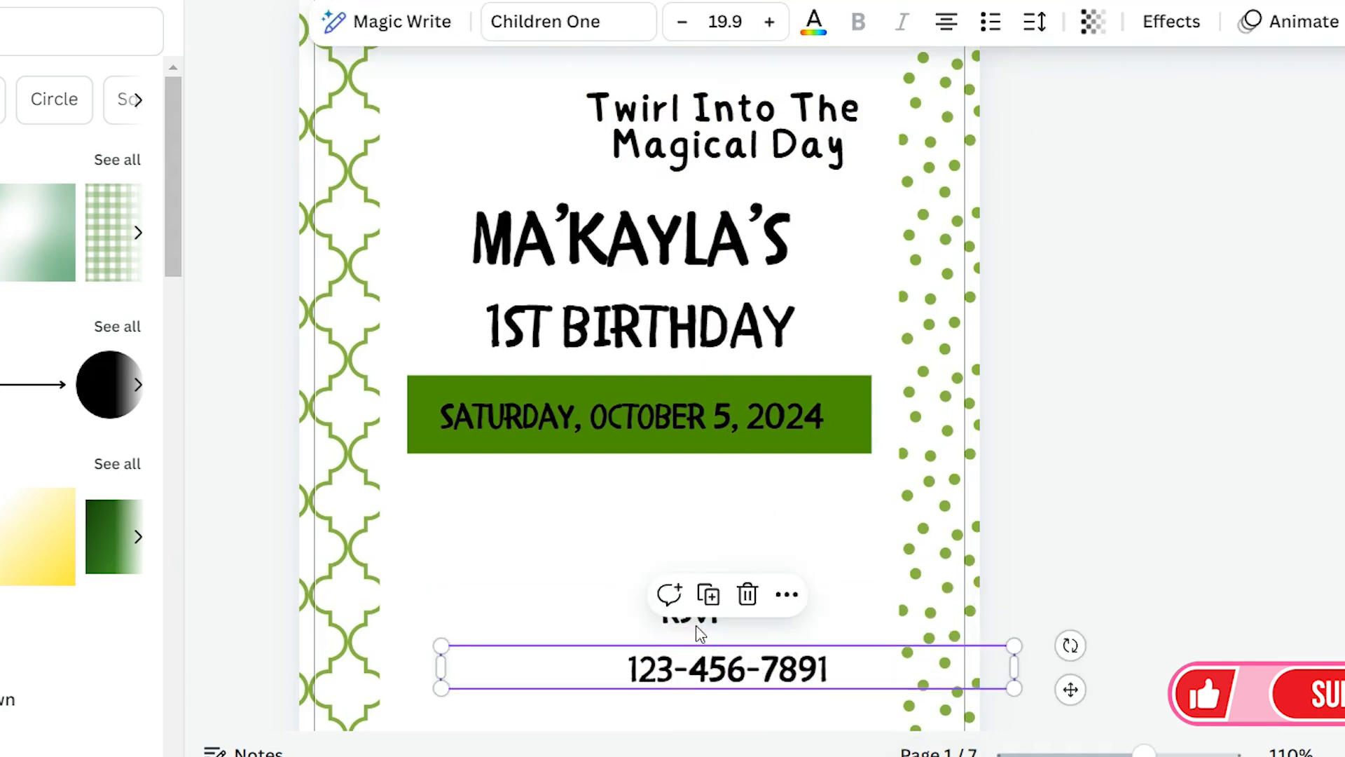
{"action": "left_click_drag", "start_coordinate": [694, 624], "coordinate": [728, 625]}
{"action": "left_click_drag", "start_coordinate": [1021, 605], "coordinate": [554, 606]}
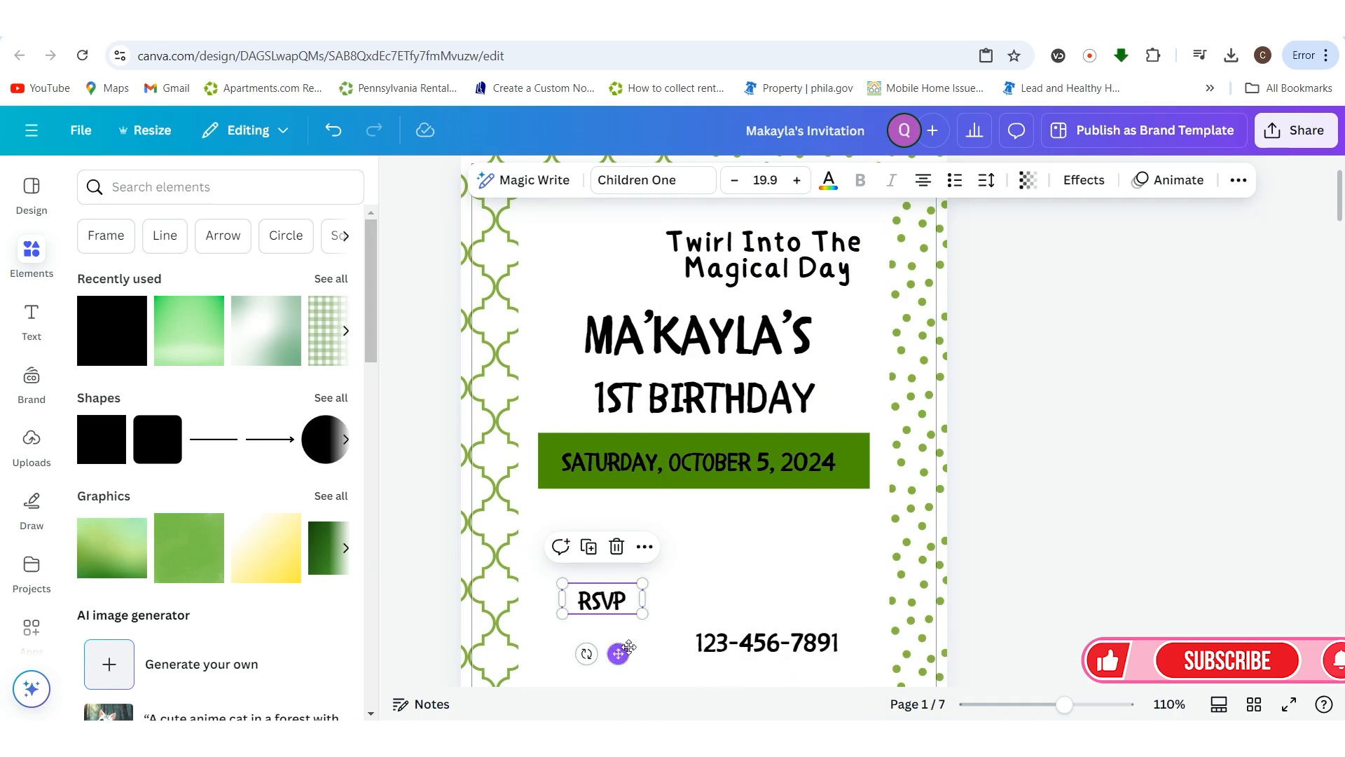
{"action": "left_click_drag", "start_coordinate": [618, 653], "coordinate": [783, 665]}
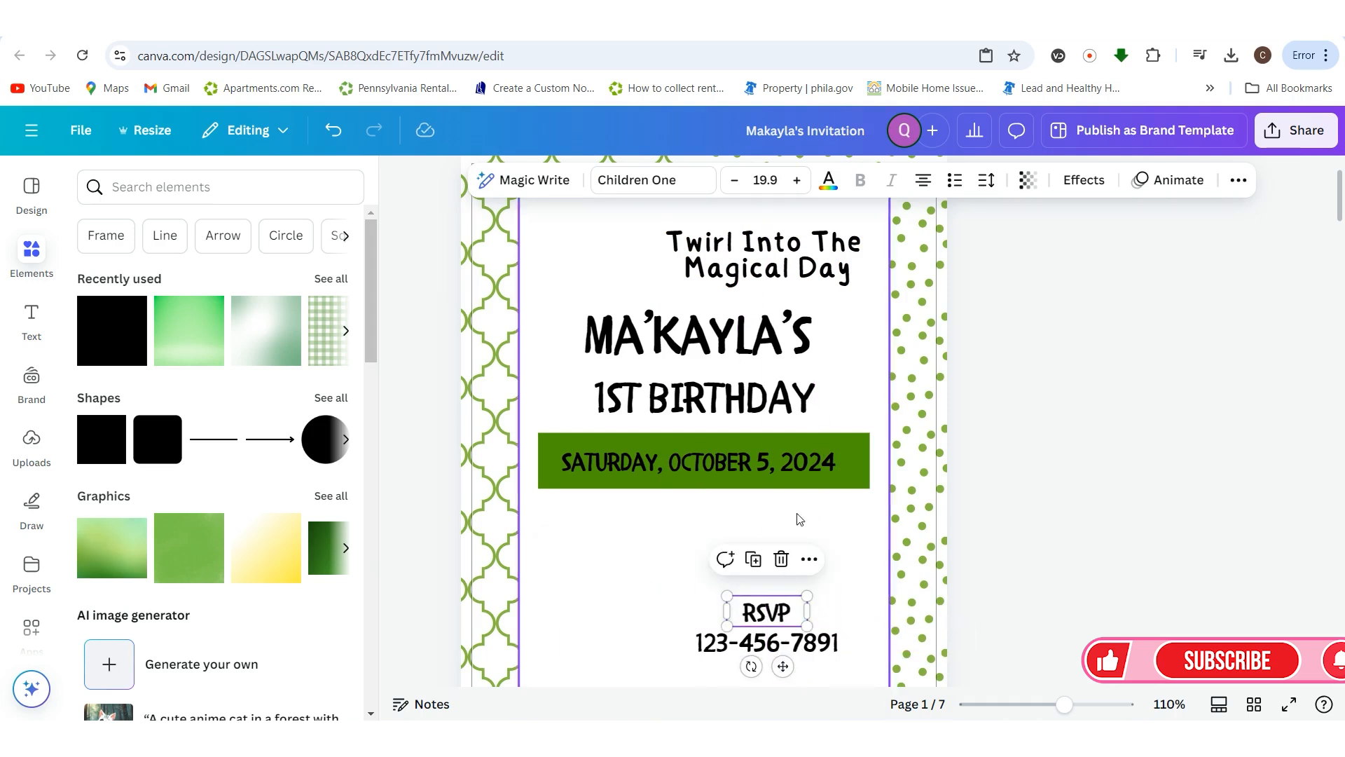
- Set the "RSVP" text in Happy Font TH with the uppercase option and enlarge it to about size 26.9
{"action": "left_click", "coordinate": [749, 273]}
{"action": "left_click", "coordinate": [758, 618]}
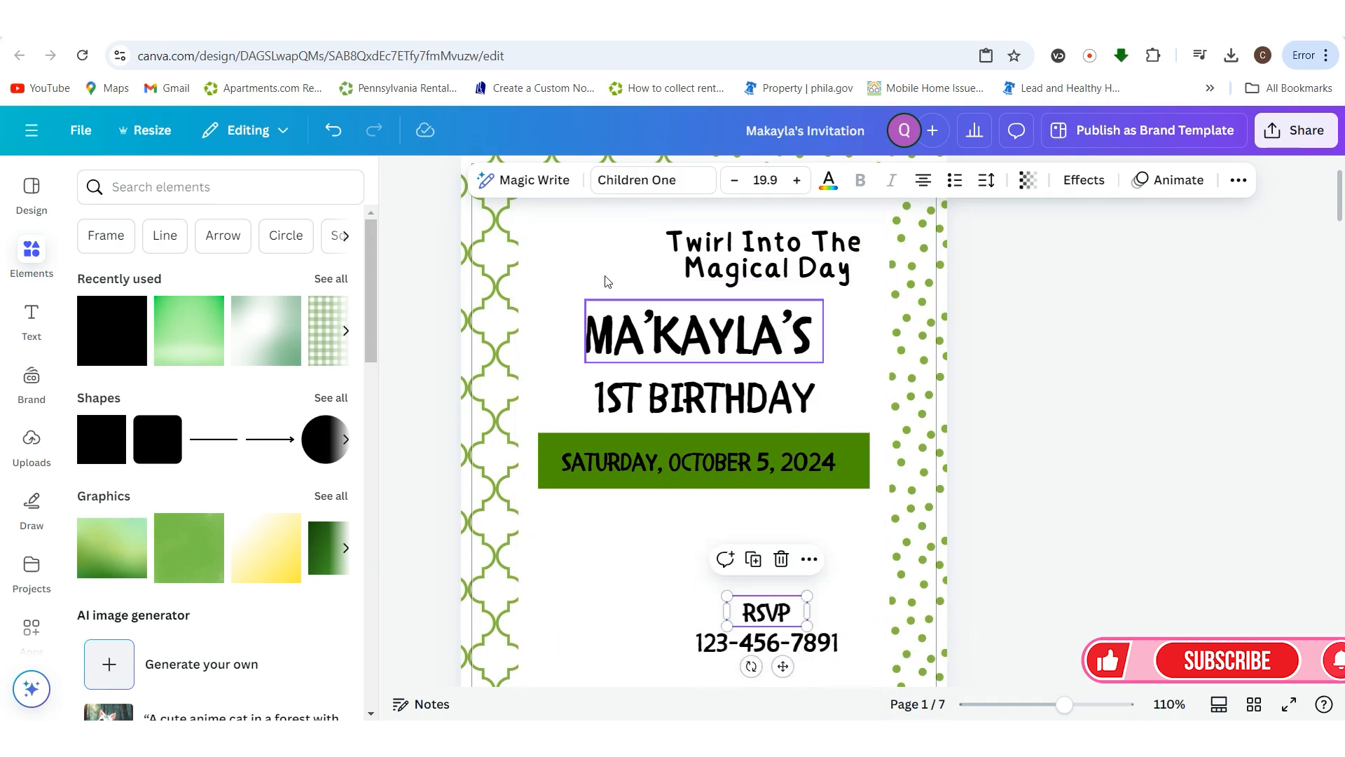
{"action": "left_click", "coordinate": [700, 180]}
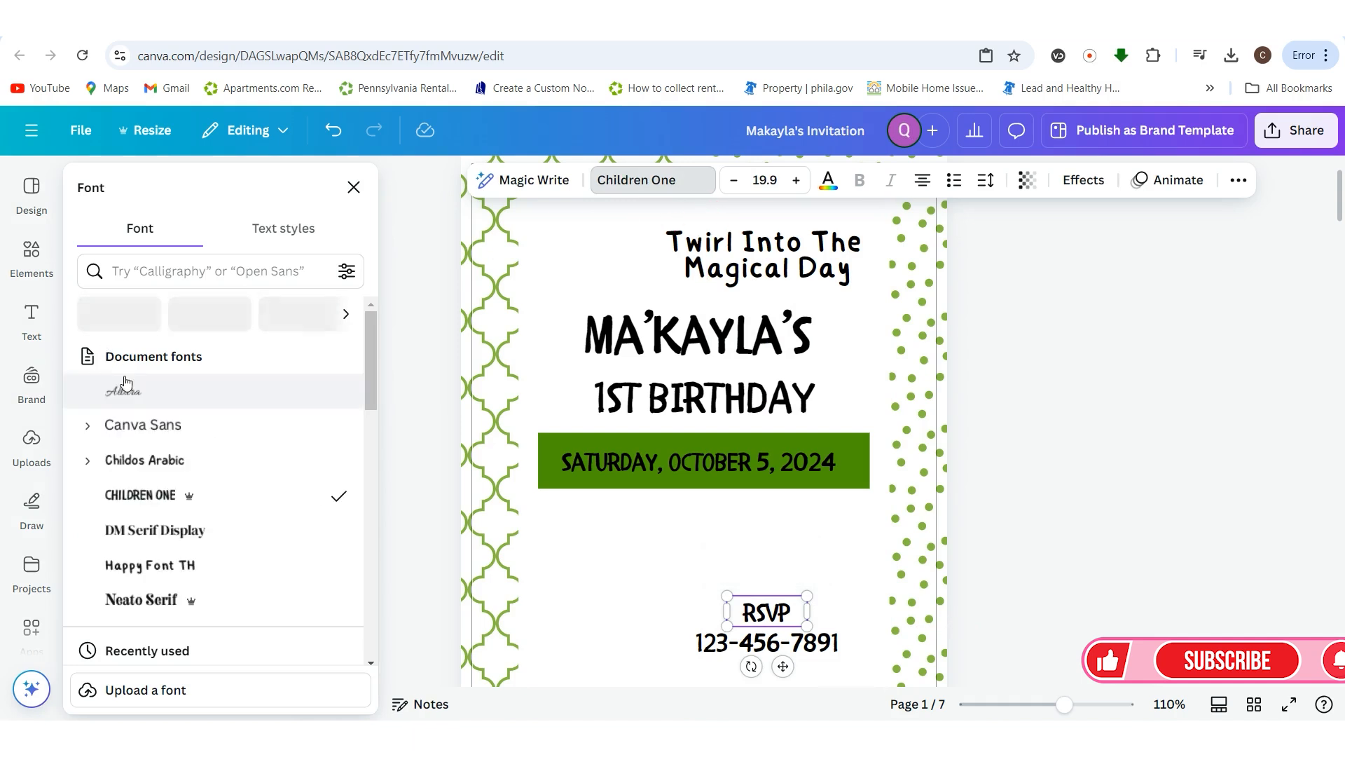
{"action": "left_click", "coordinate": [197, 576]}
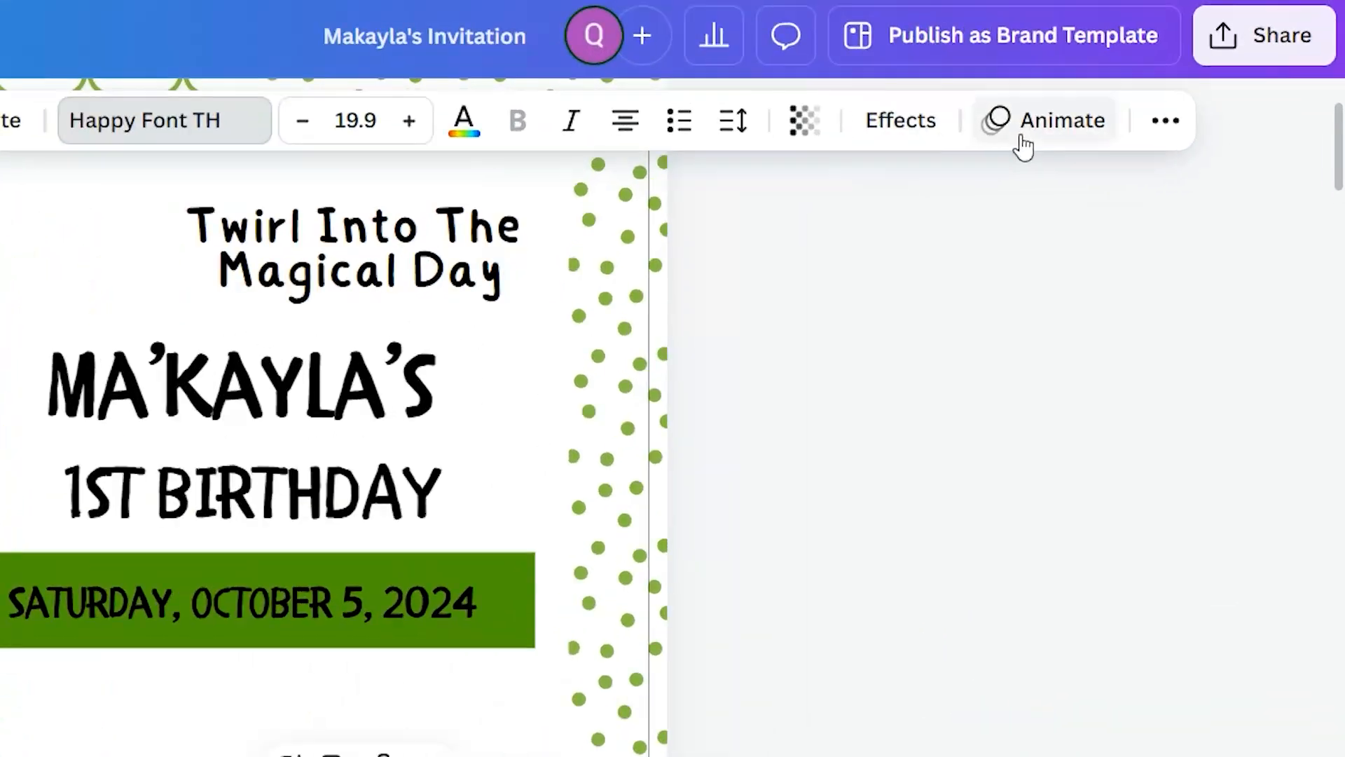
{"action": "left_click", "coordinate": [1172, 139]}
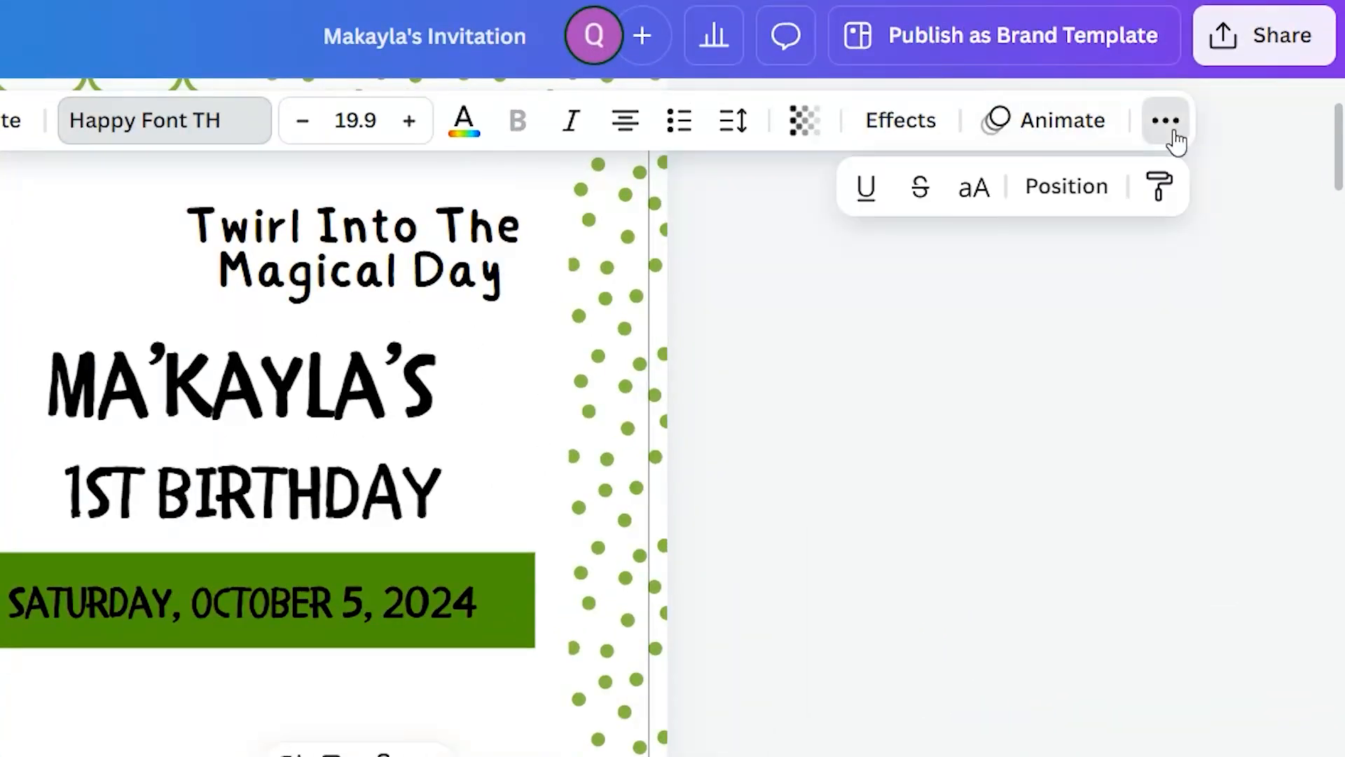
{"action": "left_click", "coordinate": [976, 207]}
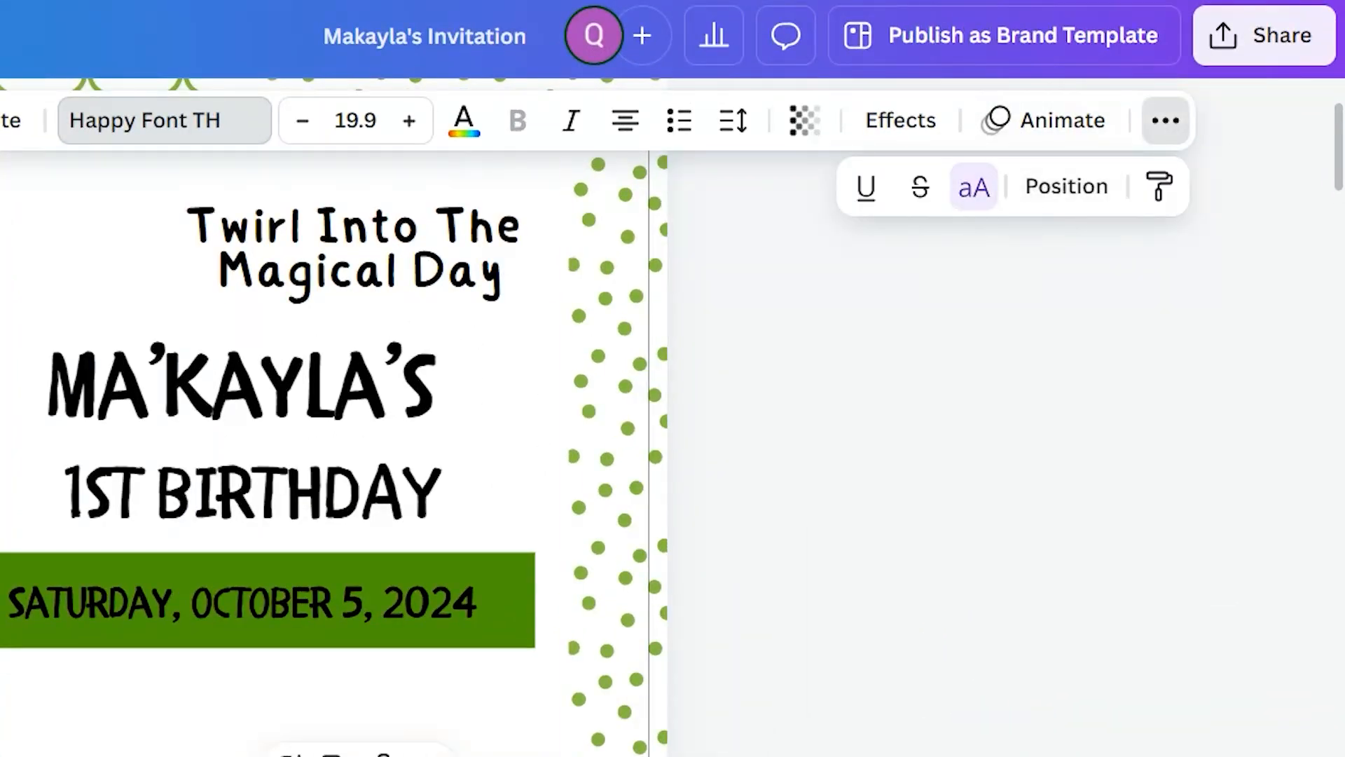
{"action": "left_click_drag", "start_coordinate": [727, 595], "coordinate": [698, 585]}
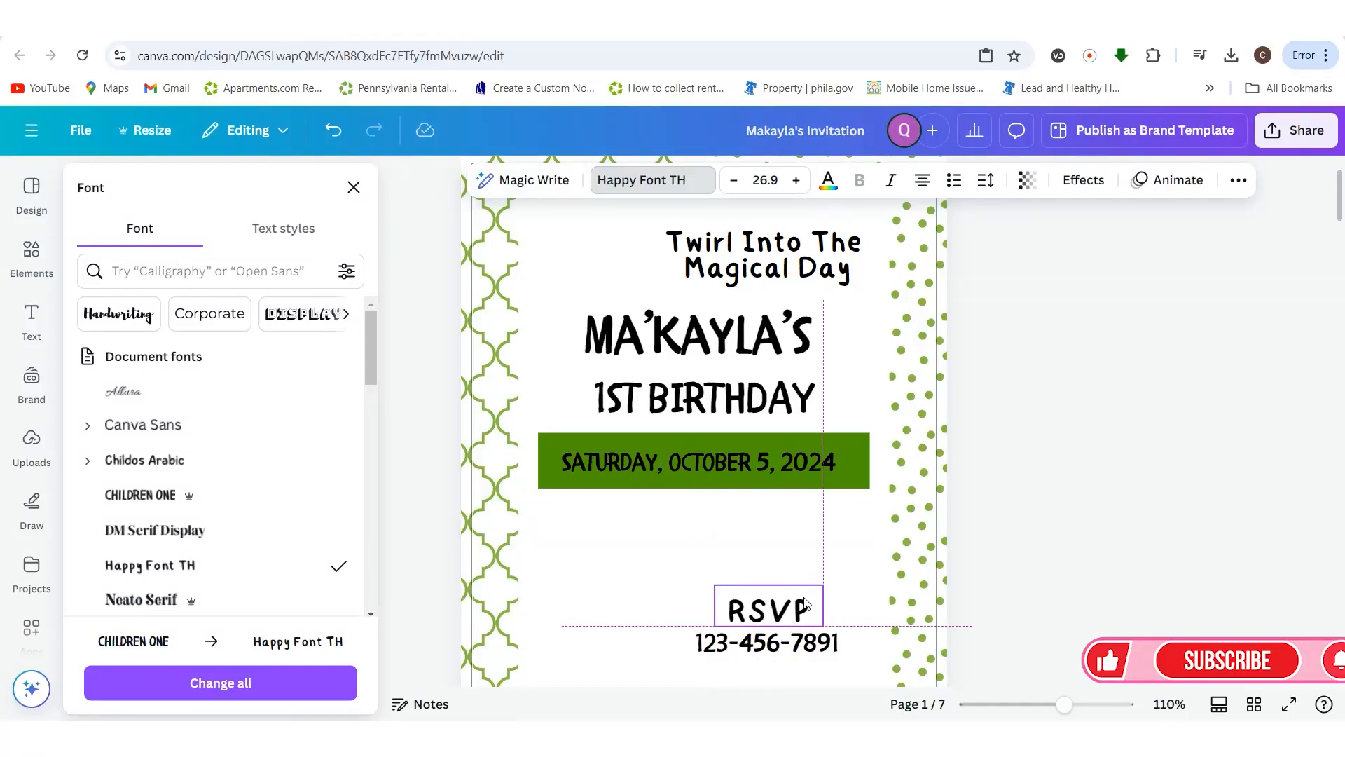
- Narrow the phone number's text box and move it slightly down so it sits centred beneath "RSVP"
{"action": "left_click", "coordinate": [939, 641]}
{"action": "left_click_drag", "start_coordinate": [981, 642], "coordinate": [892, 648]}
{"action": "left_click_drag", "start_coordinate": [746, 643], "coordinate": [817, 653]}
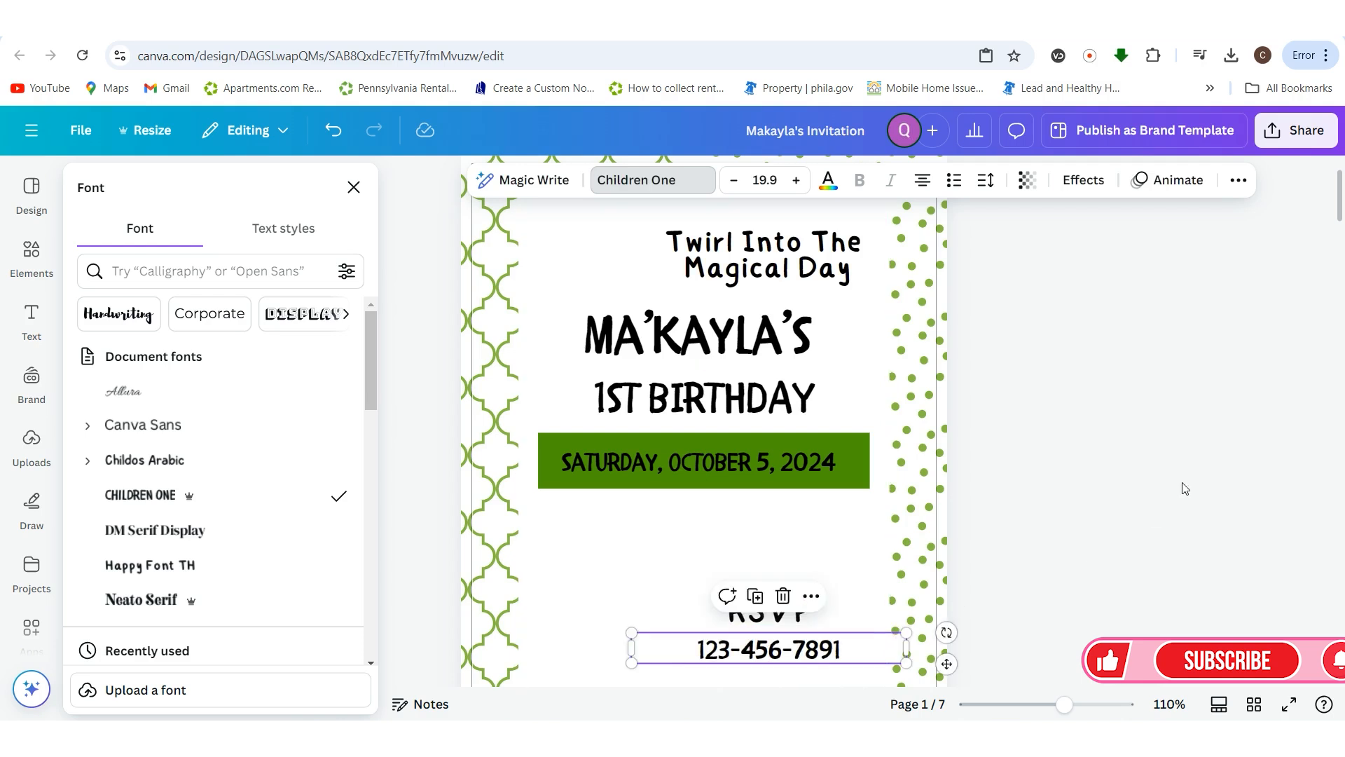
{"action": "left_click", "coordinate": [354, 187]}
{"action": "left_click", "coordinate": [398, 180]}
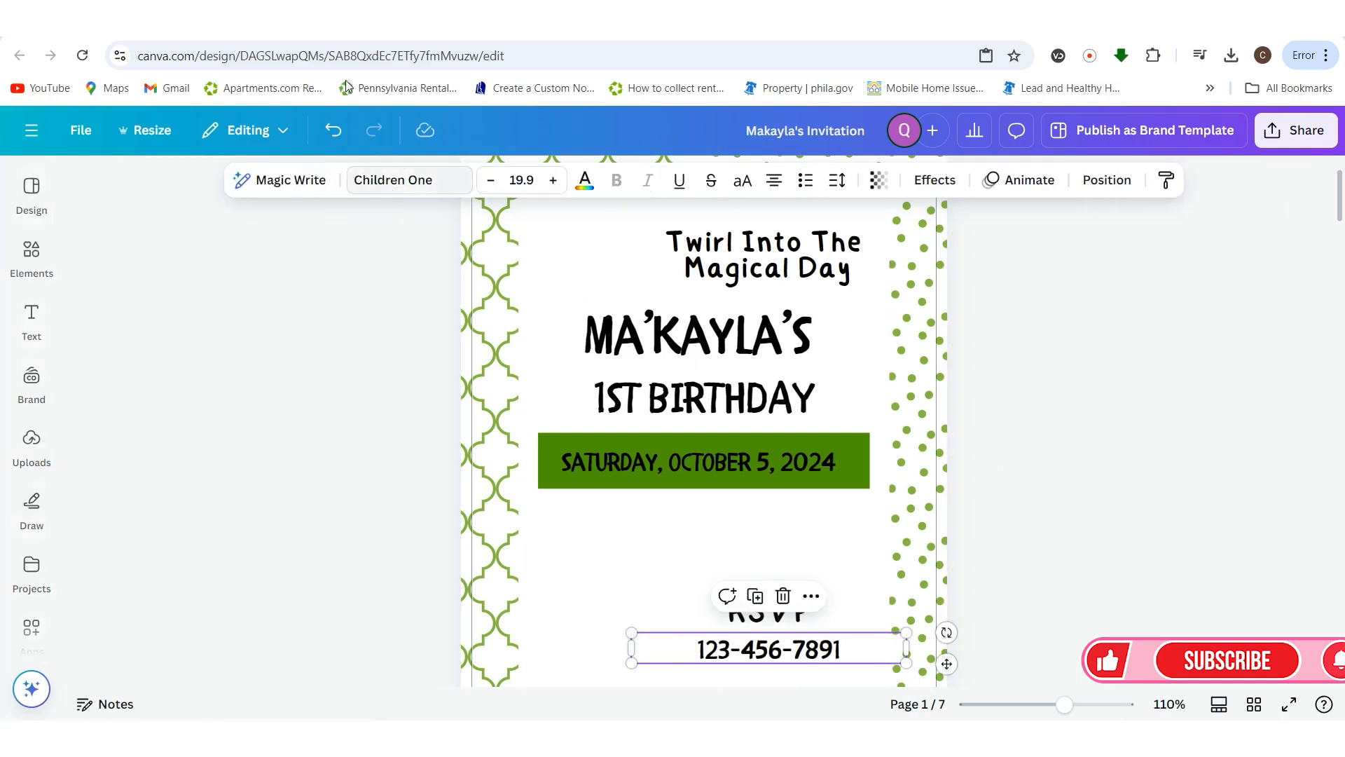
- Duplicate the date line on page 1 and place the copy between the green bar and "RSVP"
{"action": "scroll", "coordinate": [1017, 401], "scroll_direction": "down", "scroll_amount": 6}
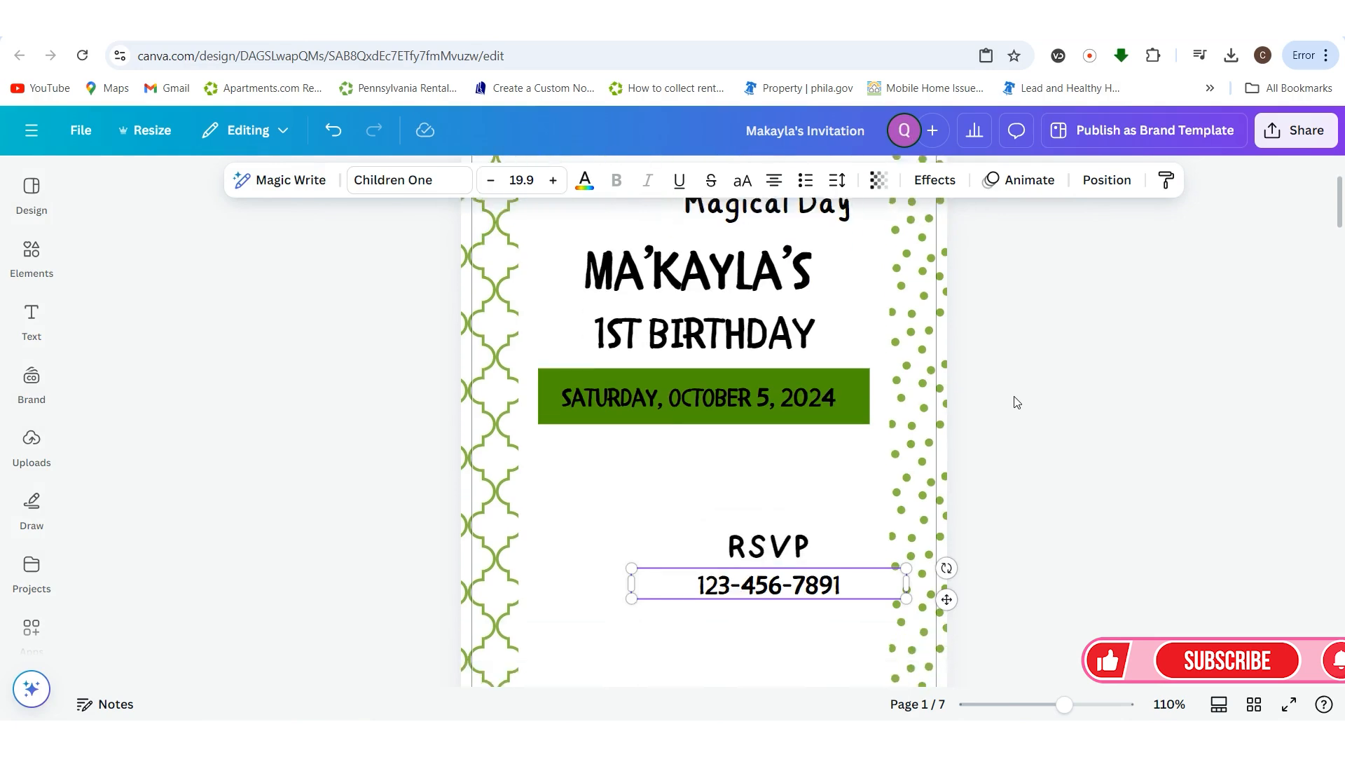
{"action": "left_click", "coordinate": [1081, 451]}
{"action": "scroll", "coordinate": [1081, 450], "scroll_direction": "down", "scroll_amount": 4}
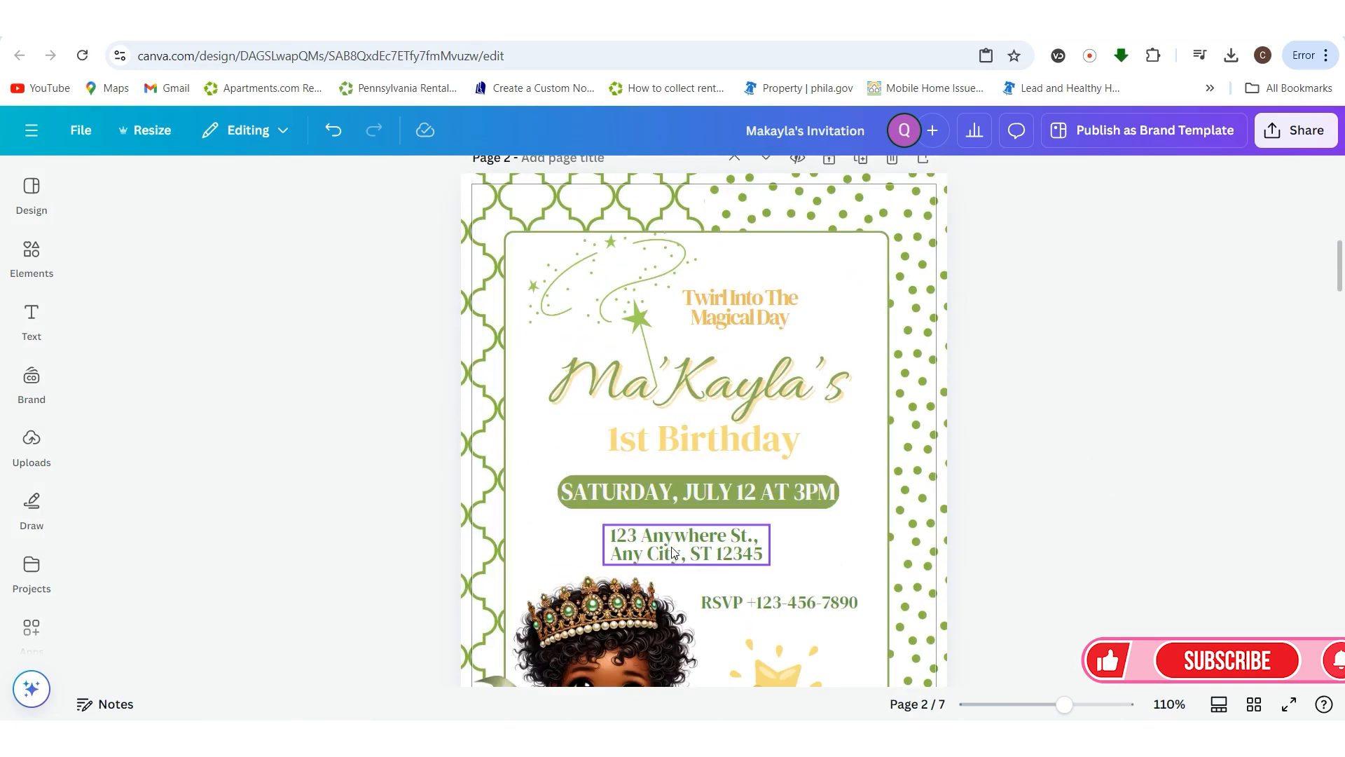
{"action": "scroll", "coordinate": [1057, 456], "scroll_direction": "up", "scroll_amount": 6}
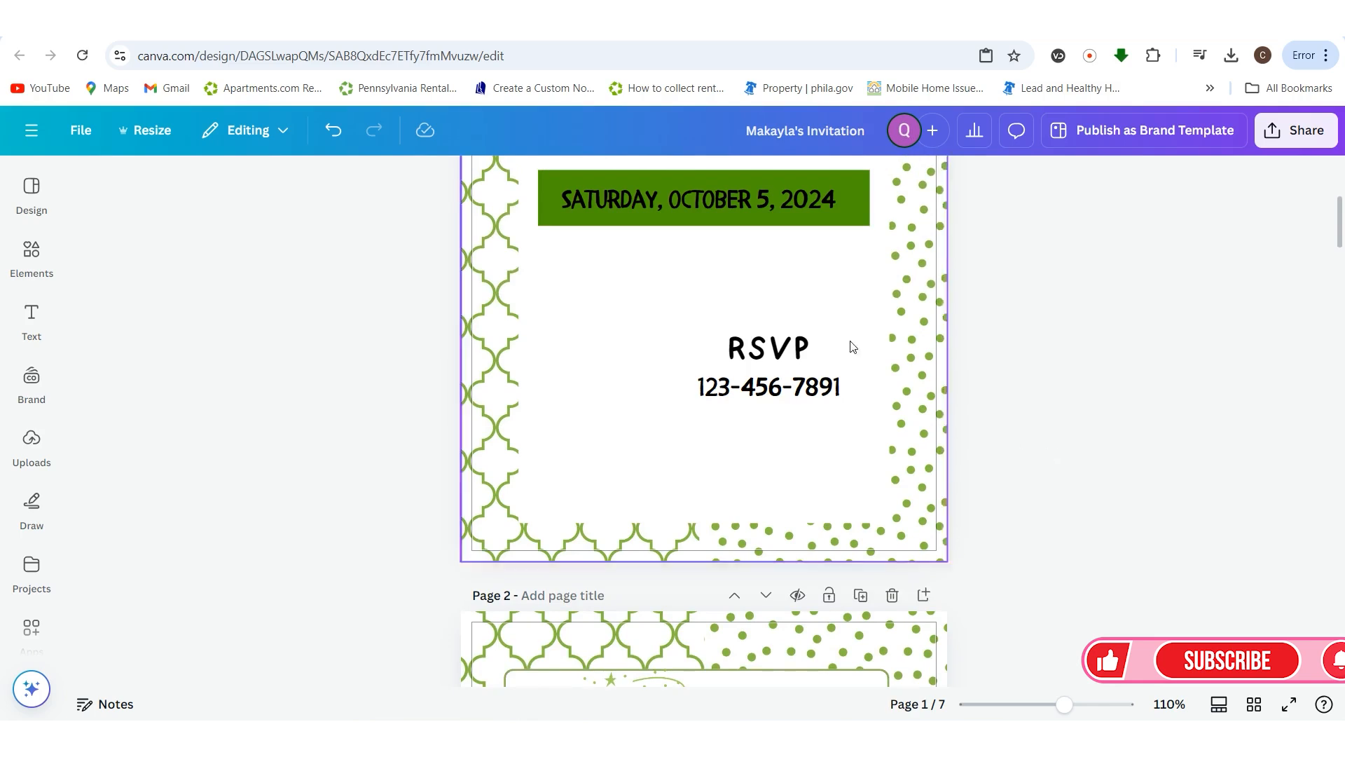
{"action": "left_click", "coordinate": [683, 214]}
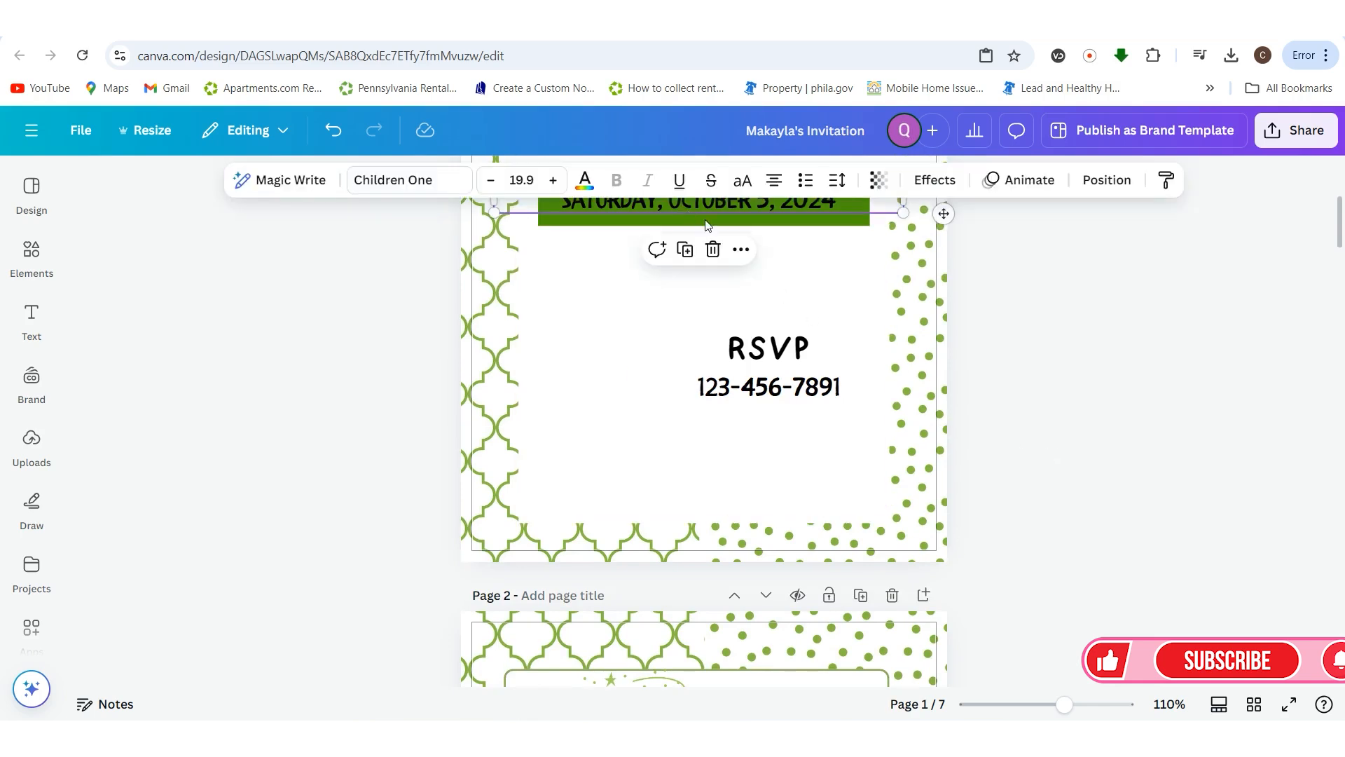
{"action": "left_click", "coordinate": [694, 258]}
{"action": "left_click_drag", "start_coordinate": [700, 270], "coordinate": [793, 279]}
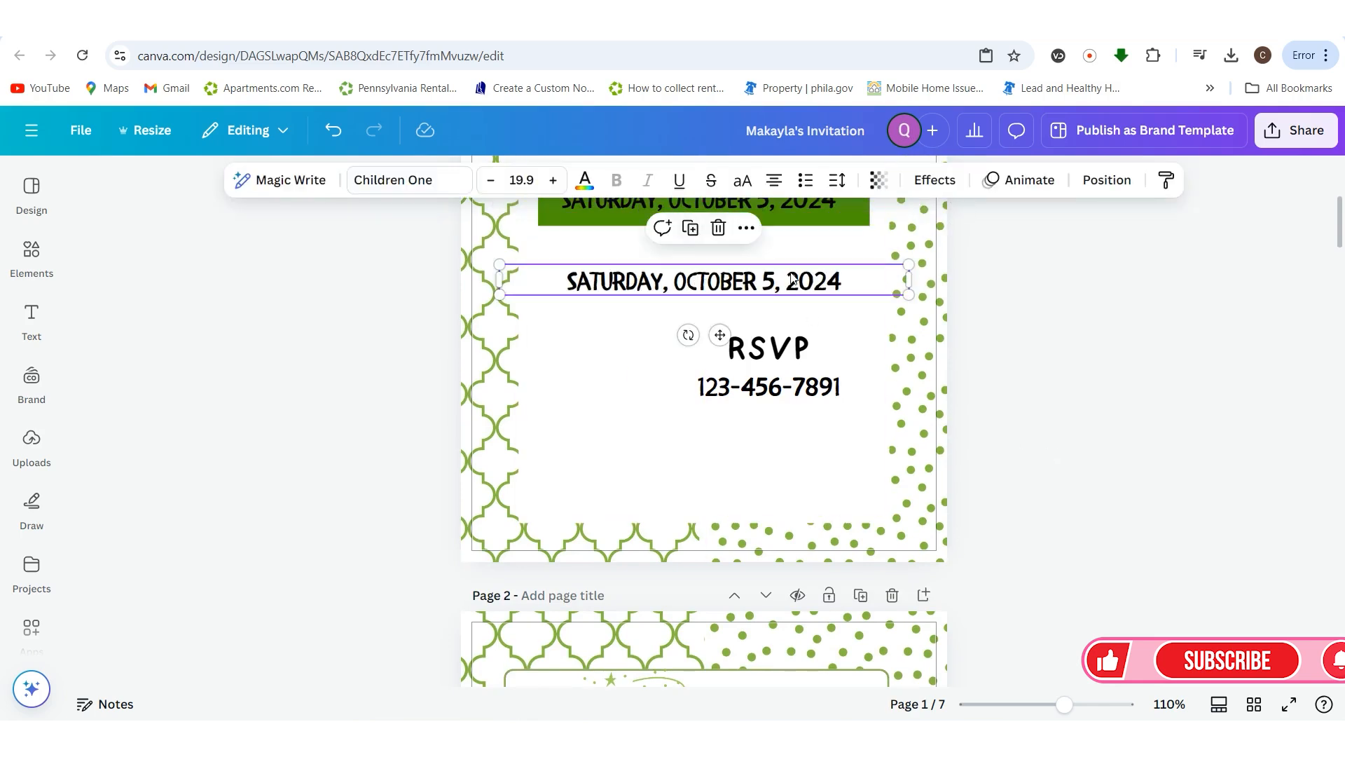
- Replace the duplicated date line's text with "CITY, STATE, ZIPCODE"
{"action": "double_click", "coordinate": [845, 289]}
{"action": "type", "text": "CITY, "}
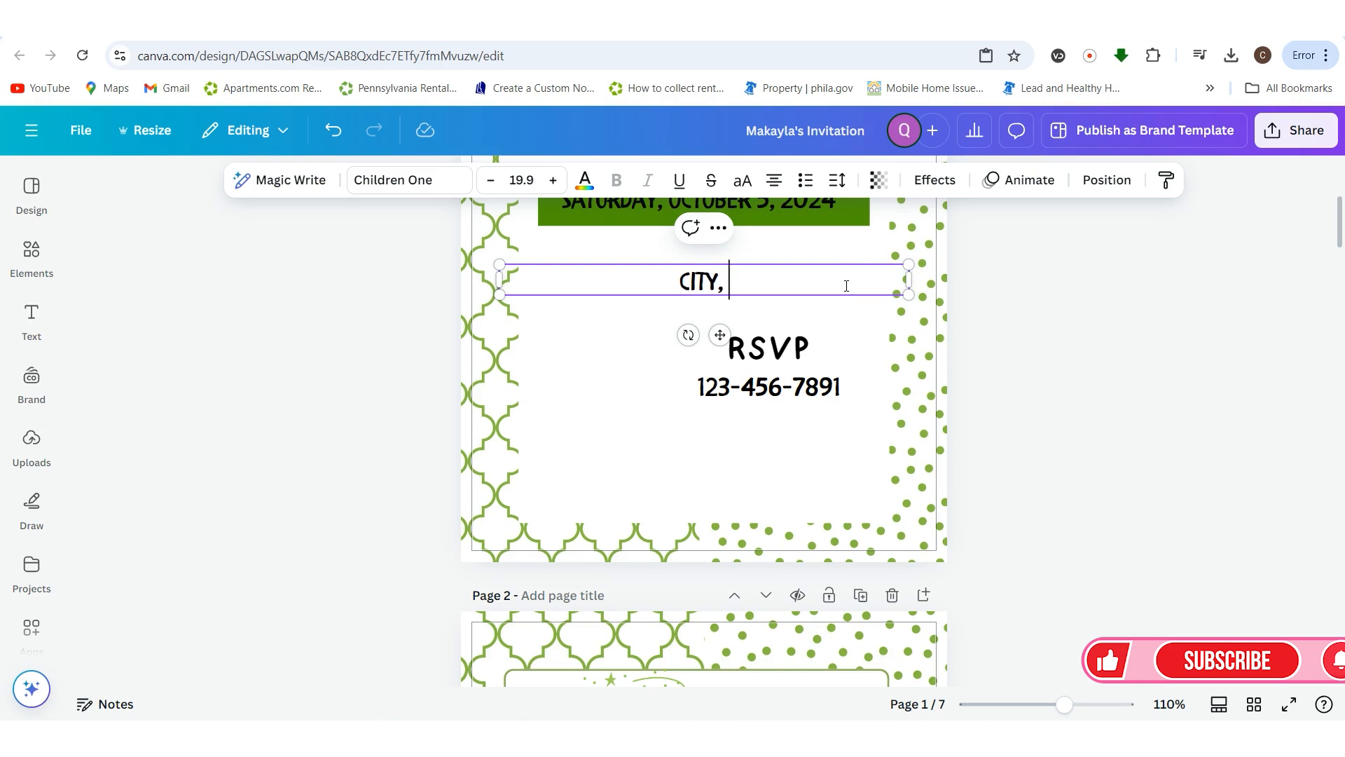
{"action": "type", "text": "STATE"}
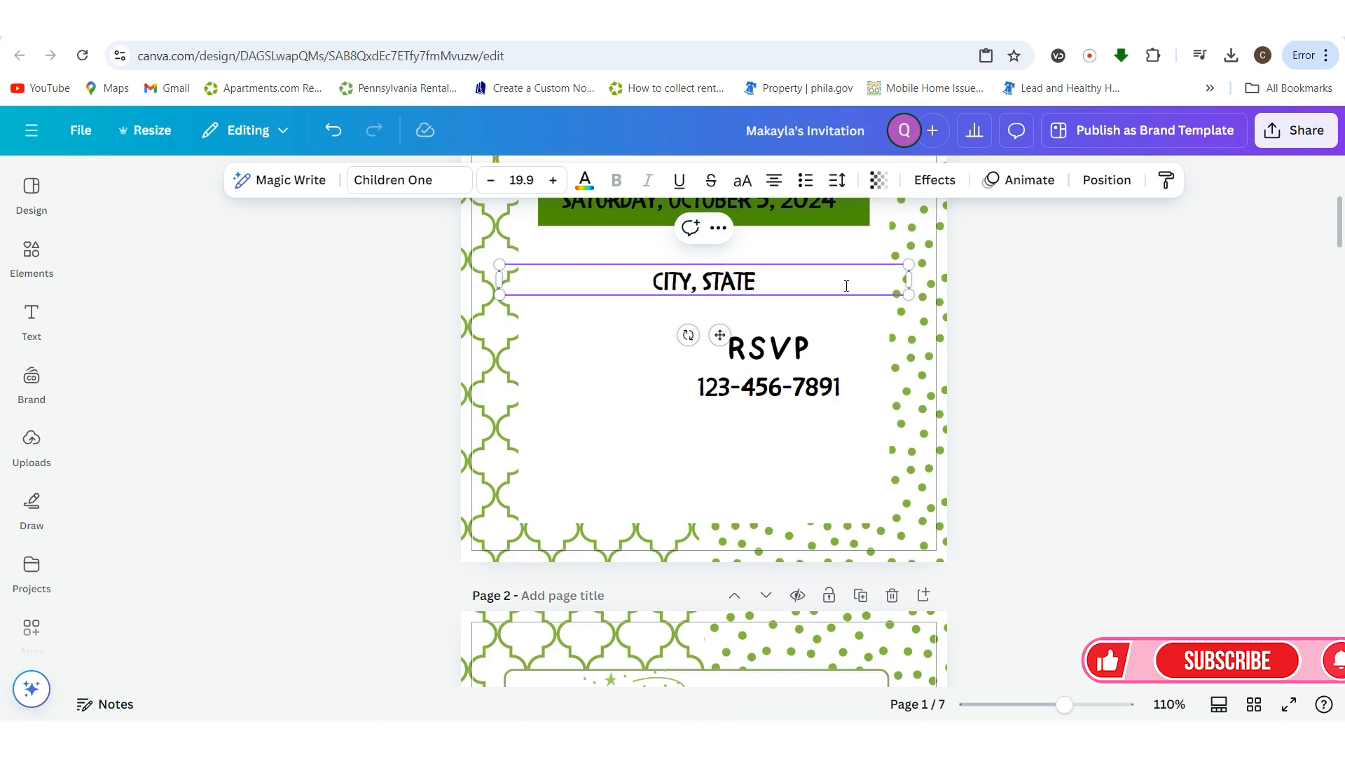
{"action": "scroll", "coordinate": [847, 286], "scroll_direction": "down", "scroll_amount": 8}
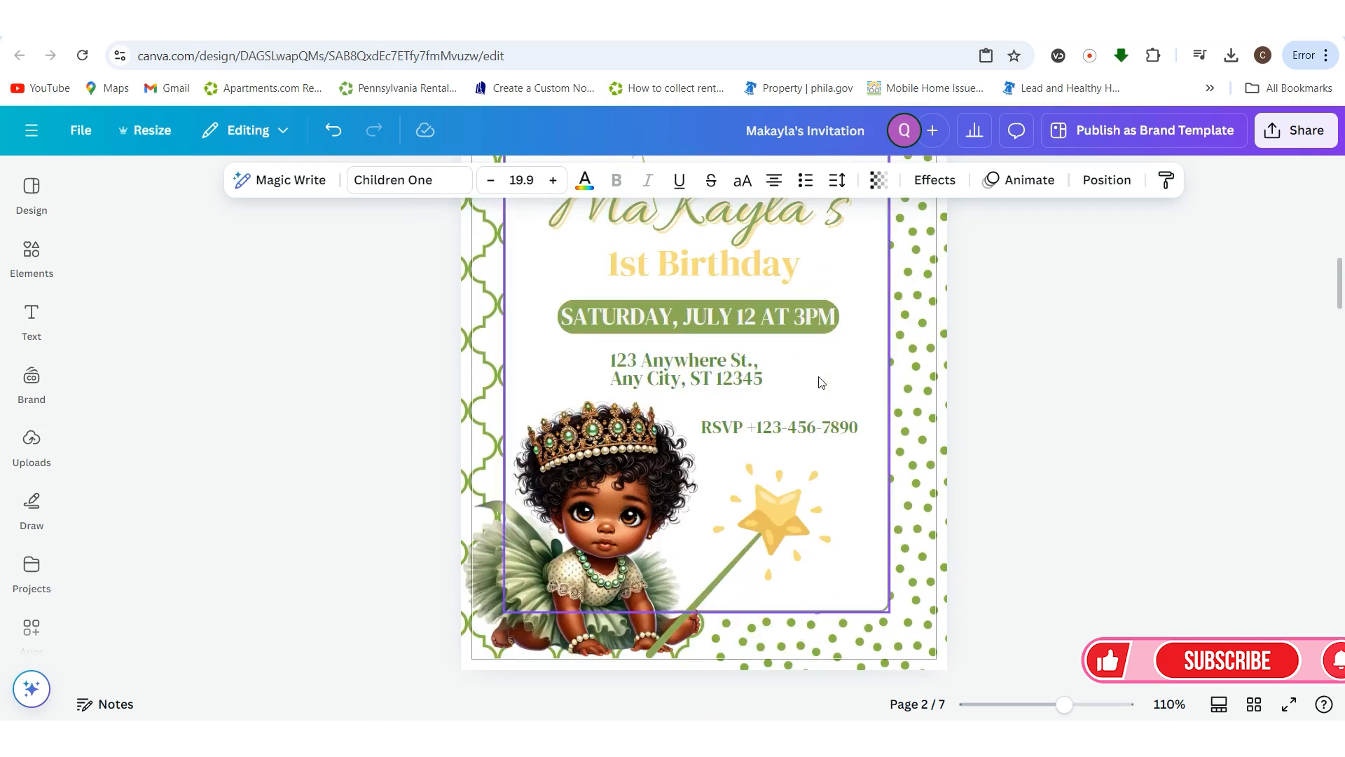
{"action": "scroll", "coordinate": [768, 411], "scroll_direction": "up", "scroll_amount": 8}
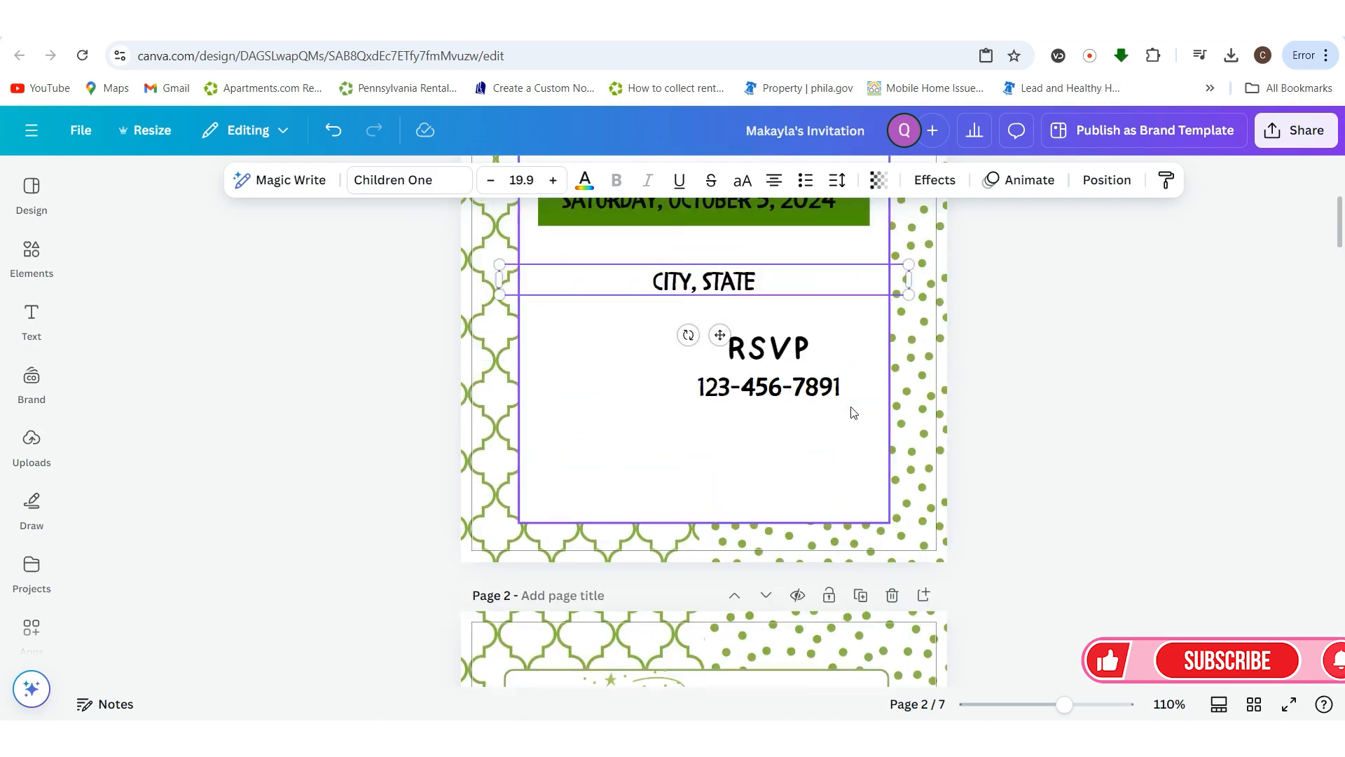
{"action": "type", "text": ", "}
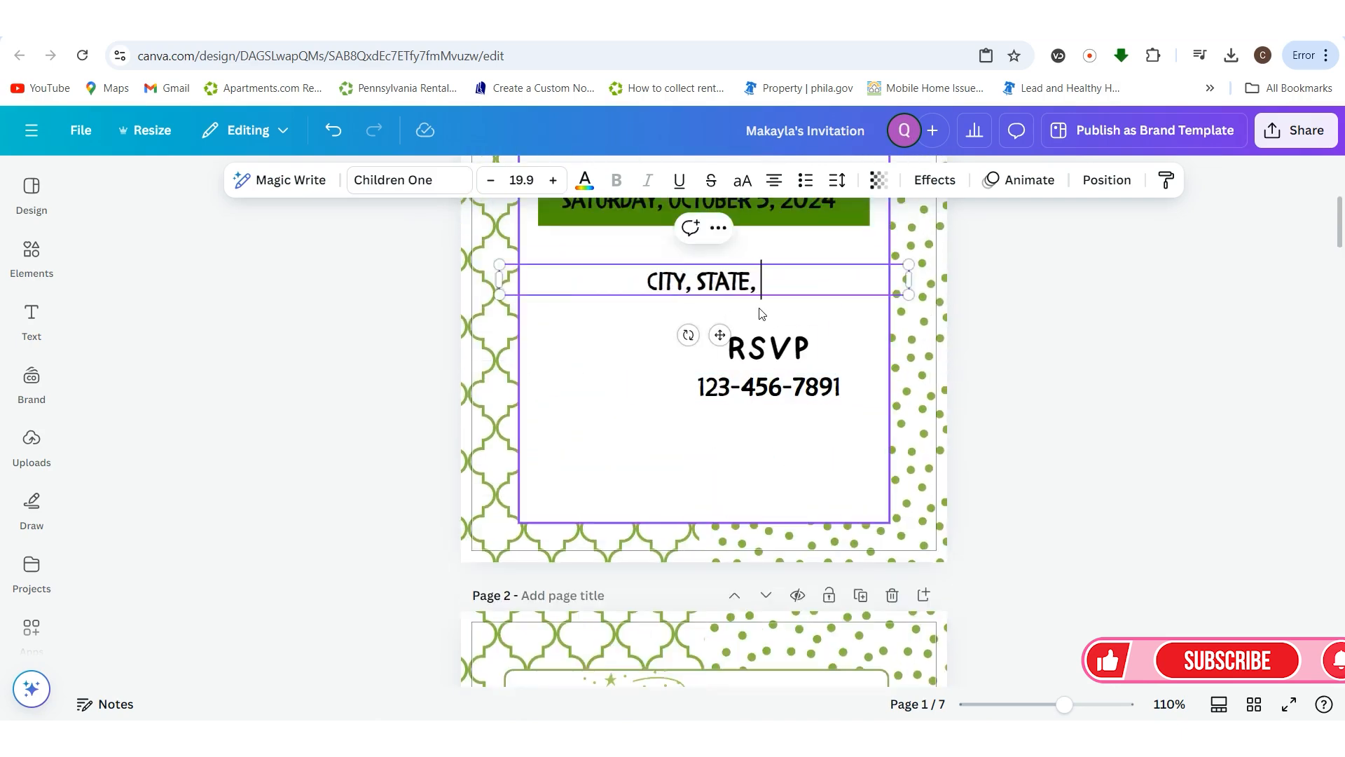
{"action": "type", "text": "ZIPCODE"}
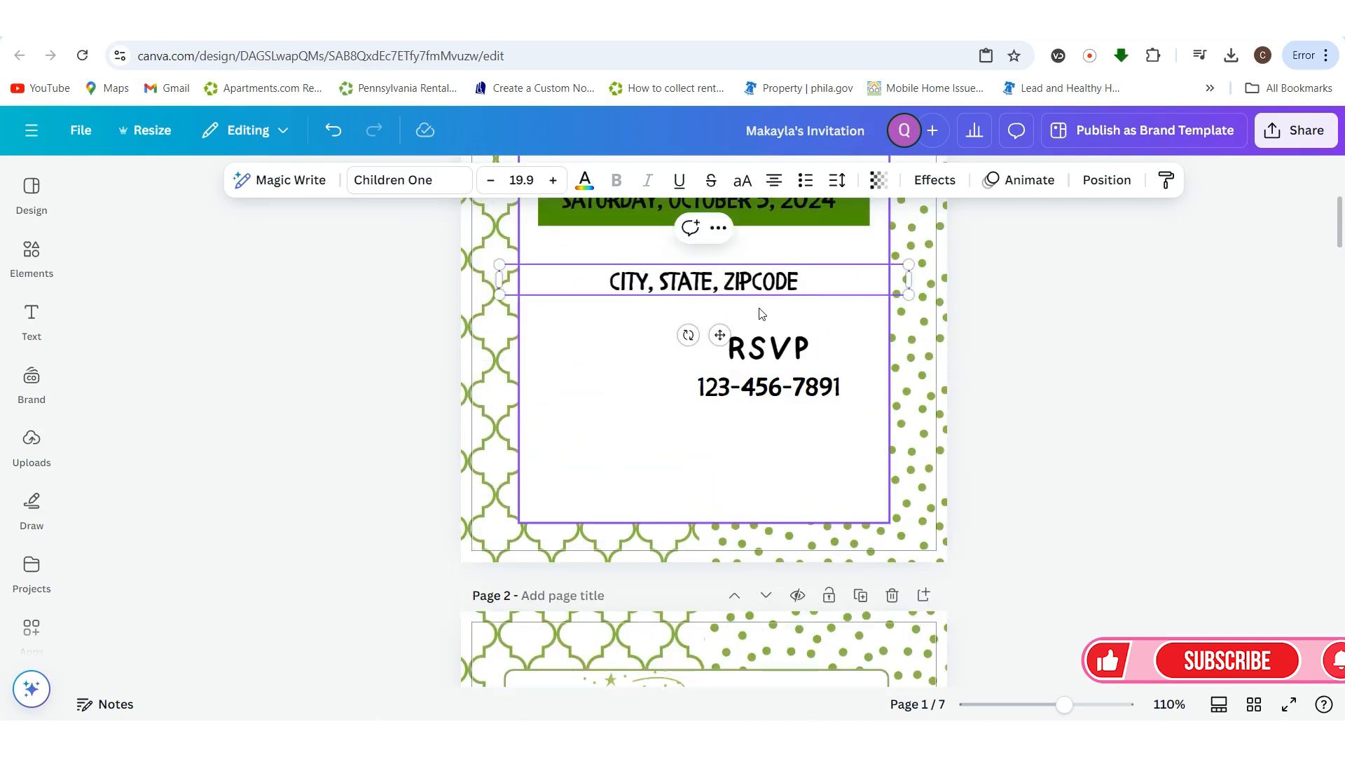
- Add an "ADDRESS" line above "CITY, STATE, ZIPCODE" and move the two-line block slightly up, clear of "RSVP"
{"action": "key", "text": "Return"}
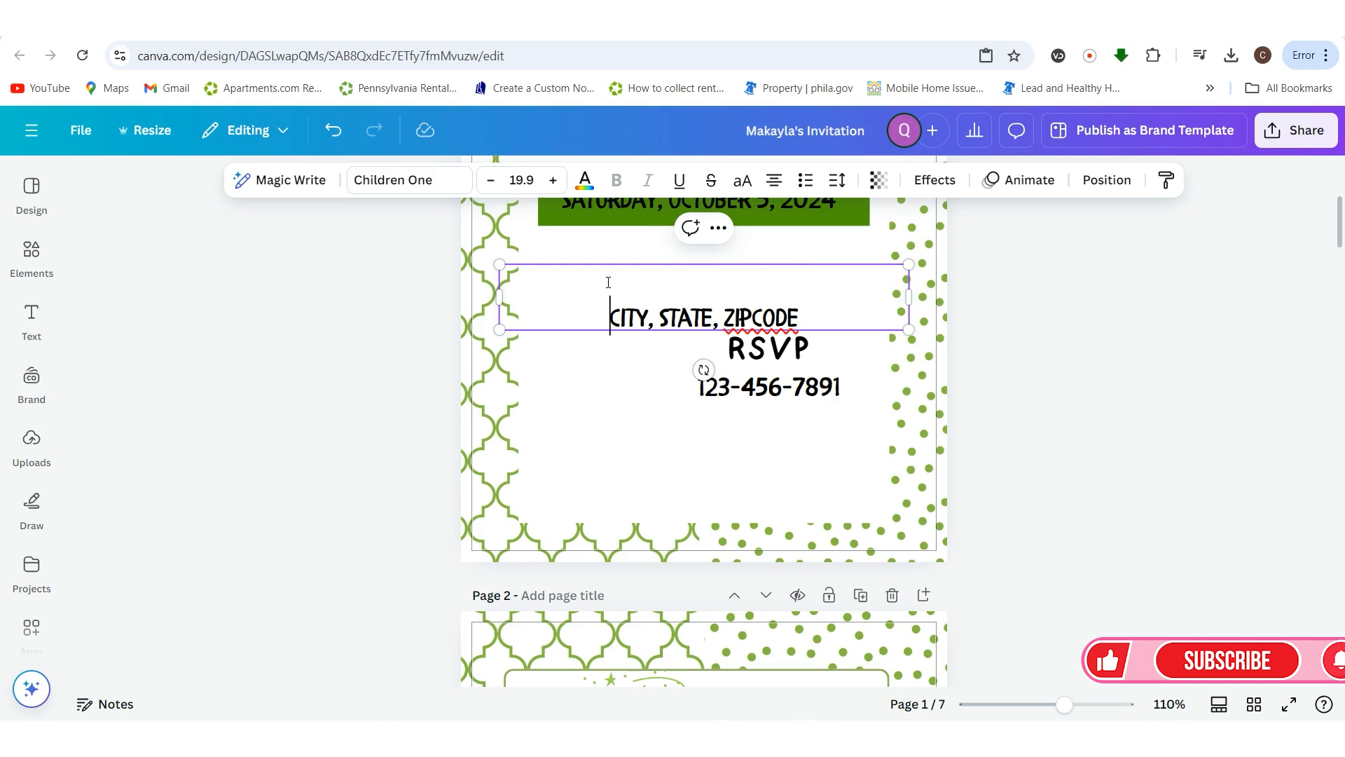
{"action": "type", "text": "ADD"}
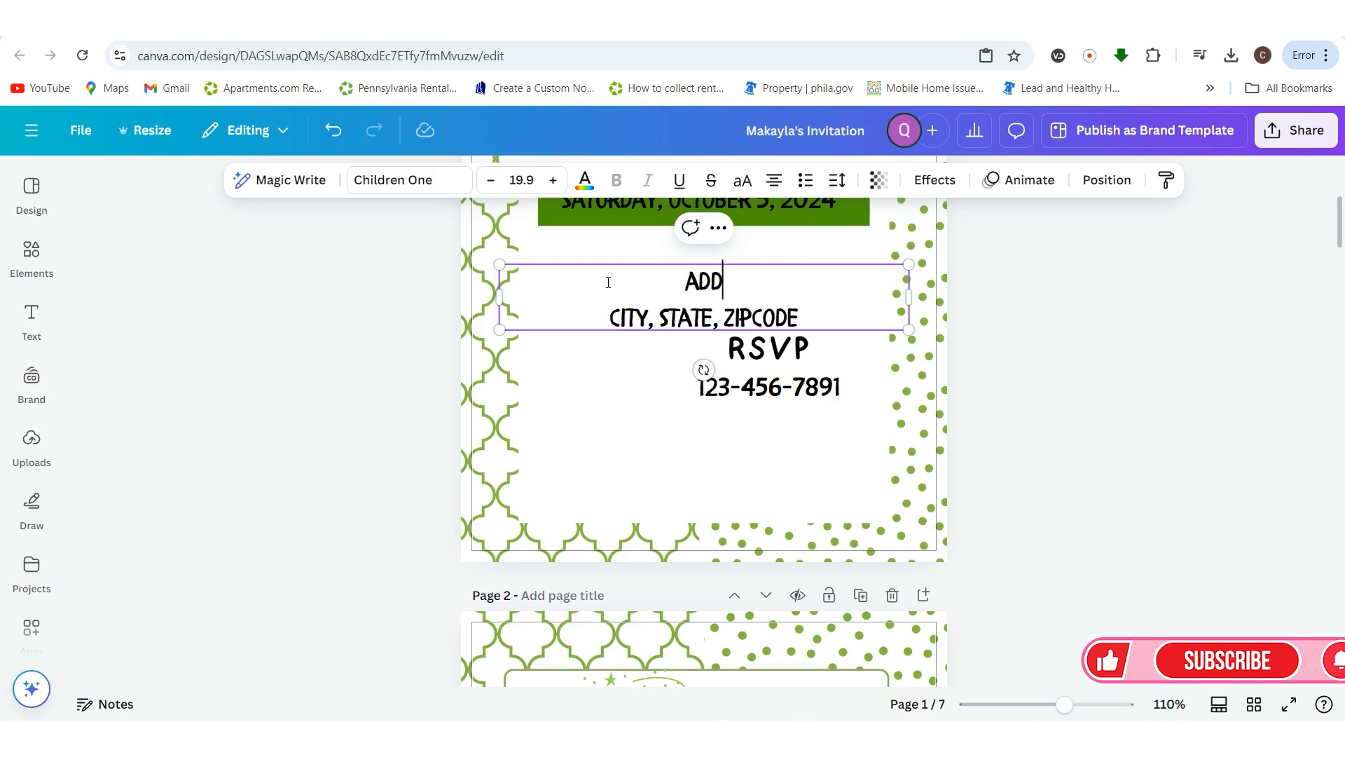
{"action": "type", "text": "RESS"}
{"action": "left_click", "coordinate": [1091, 357]}
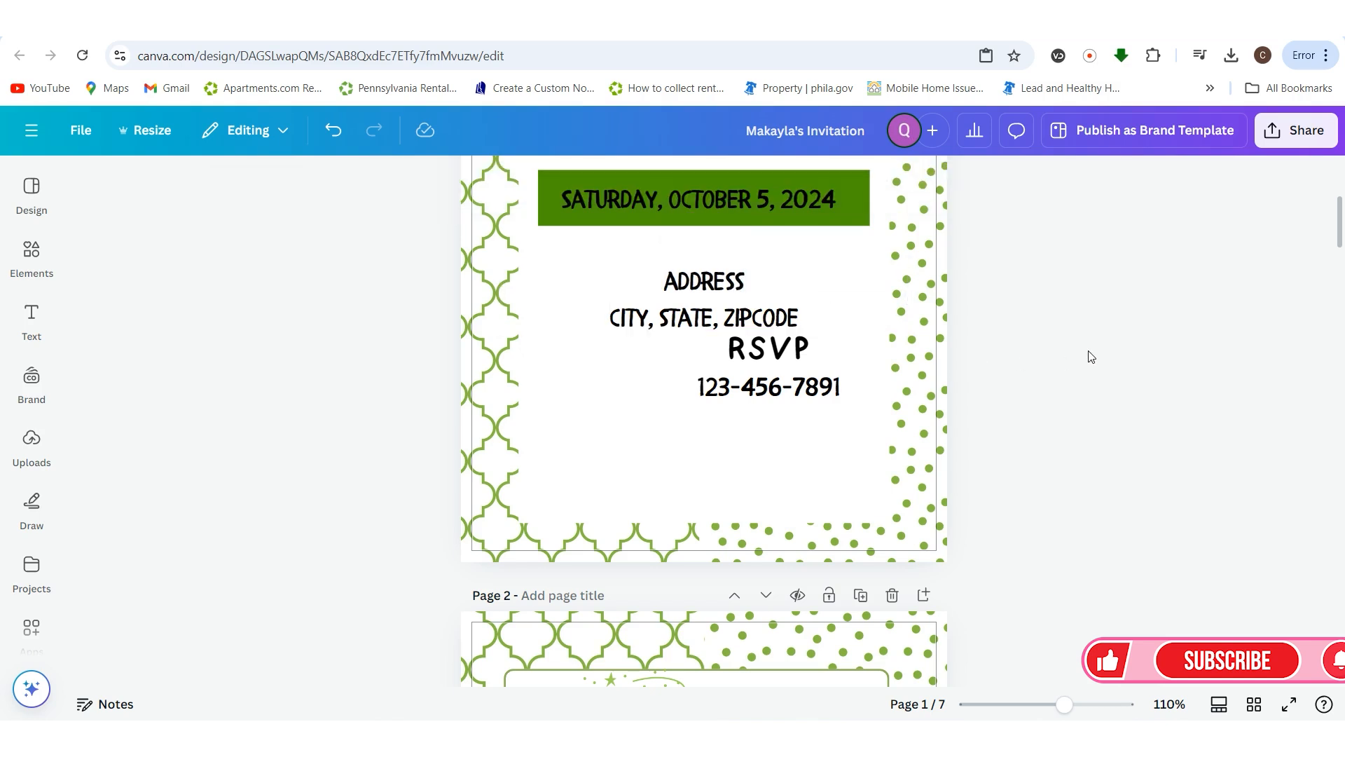
{"action": "left_click_drag", "start_coordinate": [771, 279], "coordinate": [770, 264]}
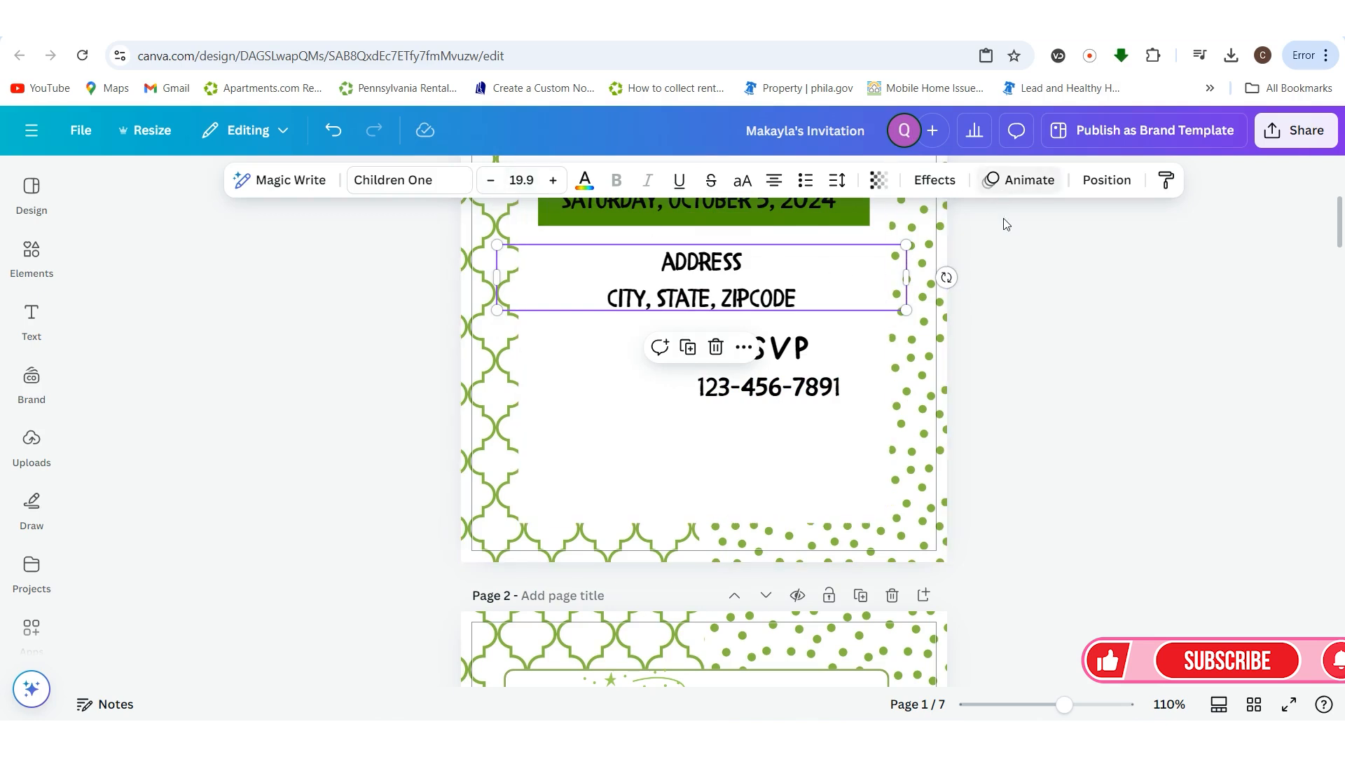
{"action": "left_click", "coordinate": [1092, 322]}
- Replace "ADDRESS" with the sample street address, keeping "CITY, STATE, ZIPCODE" on its own line below
{"action": "left_click", "coordinate": [746, 261]}
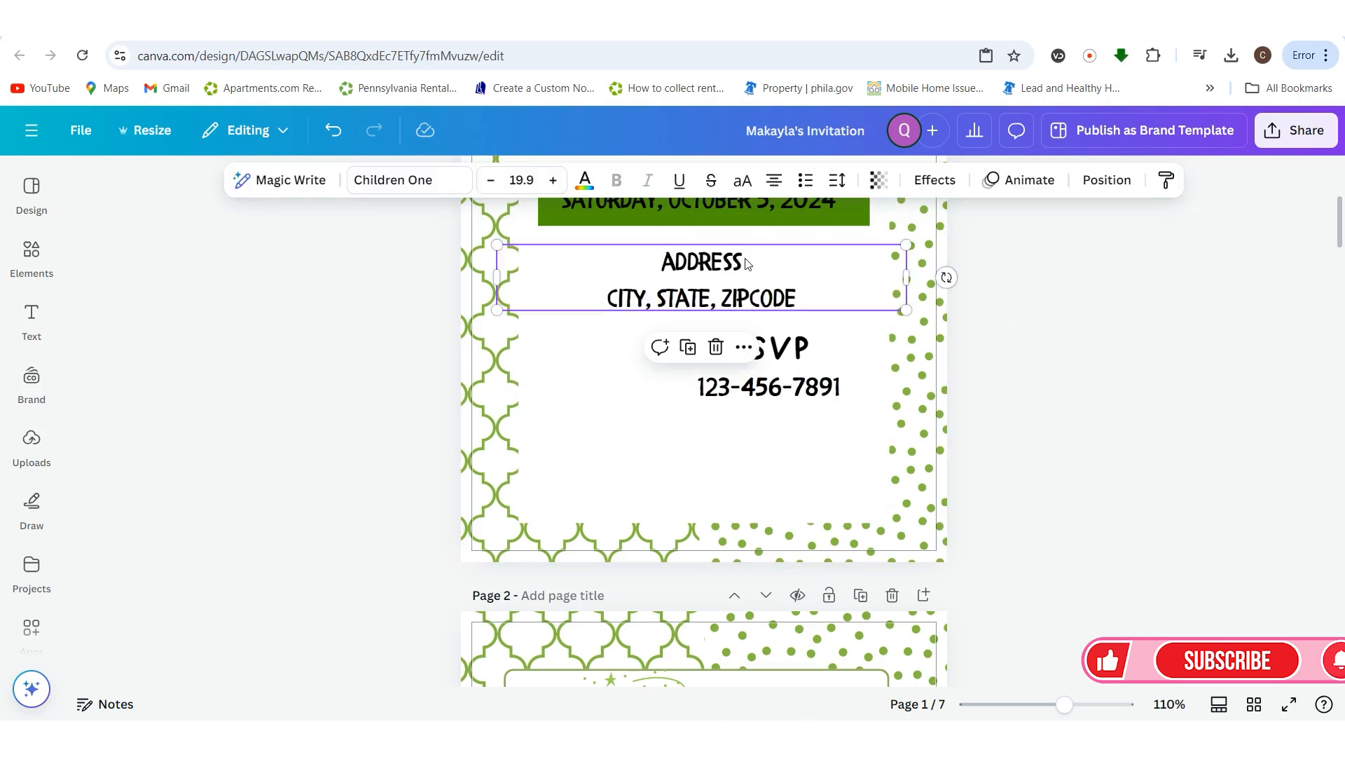
{"action": "left_click", "coordinate": [746, 261]}
{"action": "double_click", "coordinate": [720, 260]}
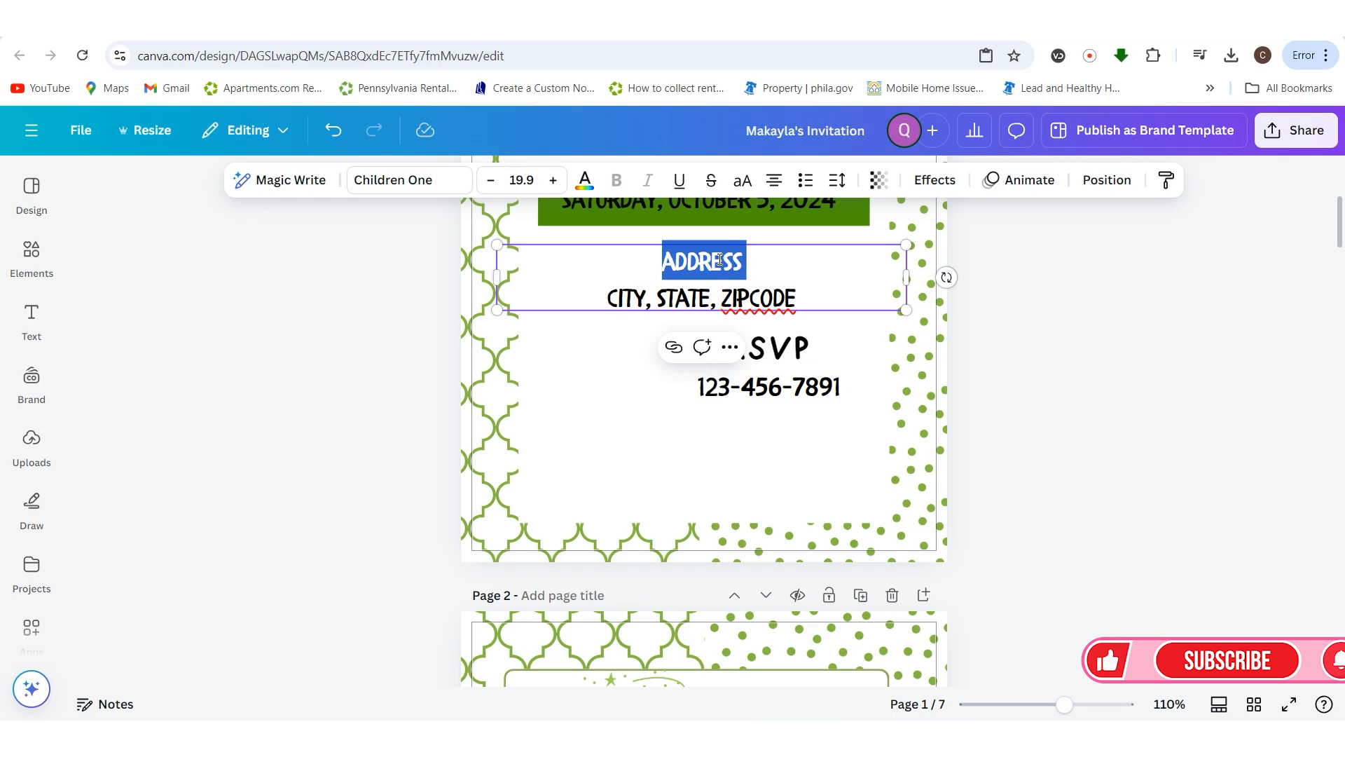
{"action": "type", "text": "123 "}
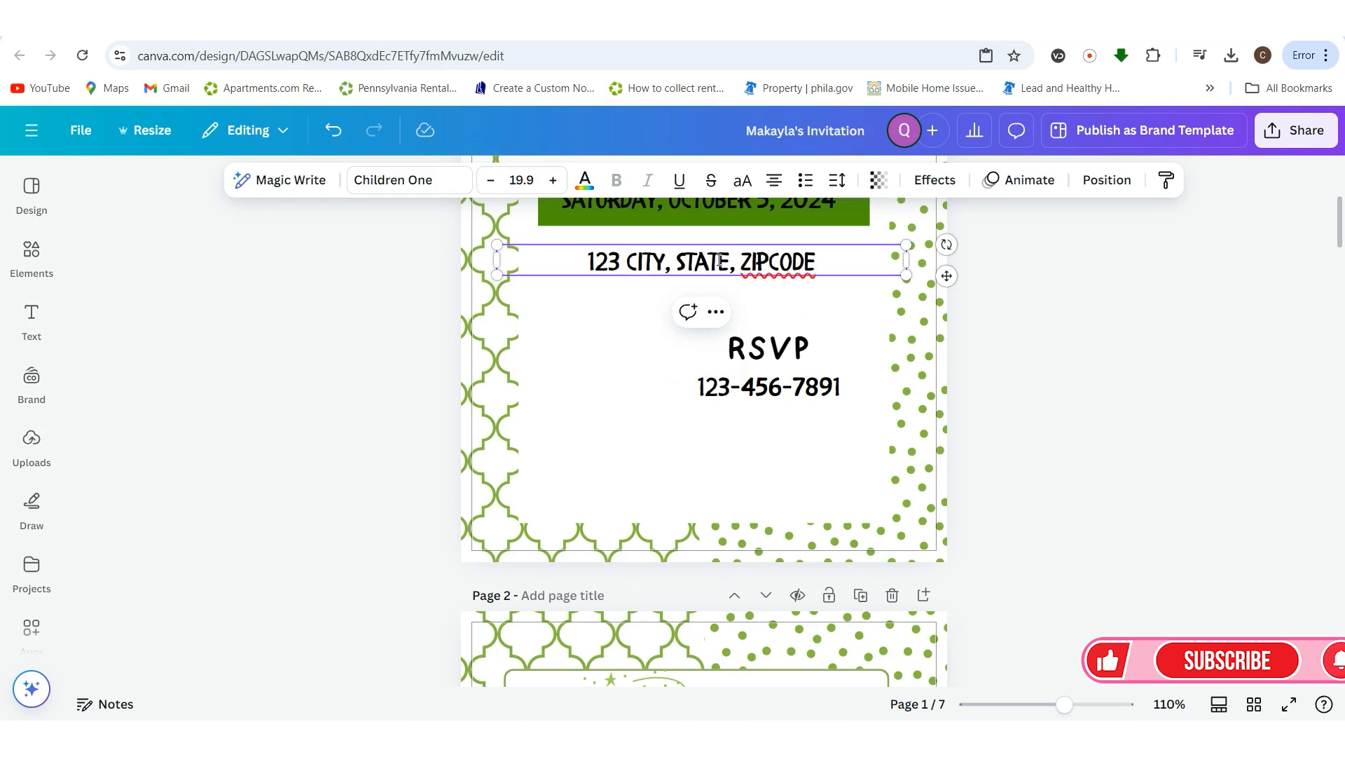
{"action": "type", "text": "ANYWHERE"}
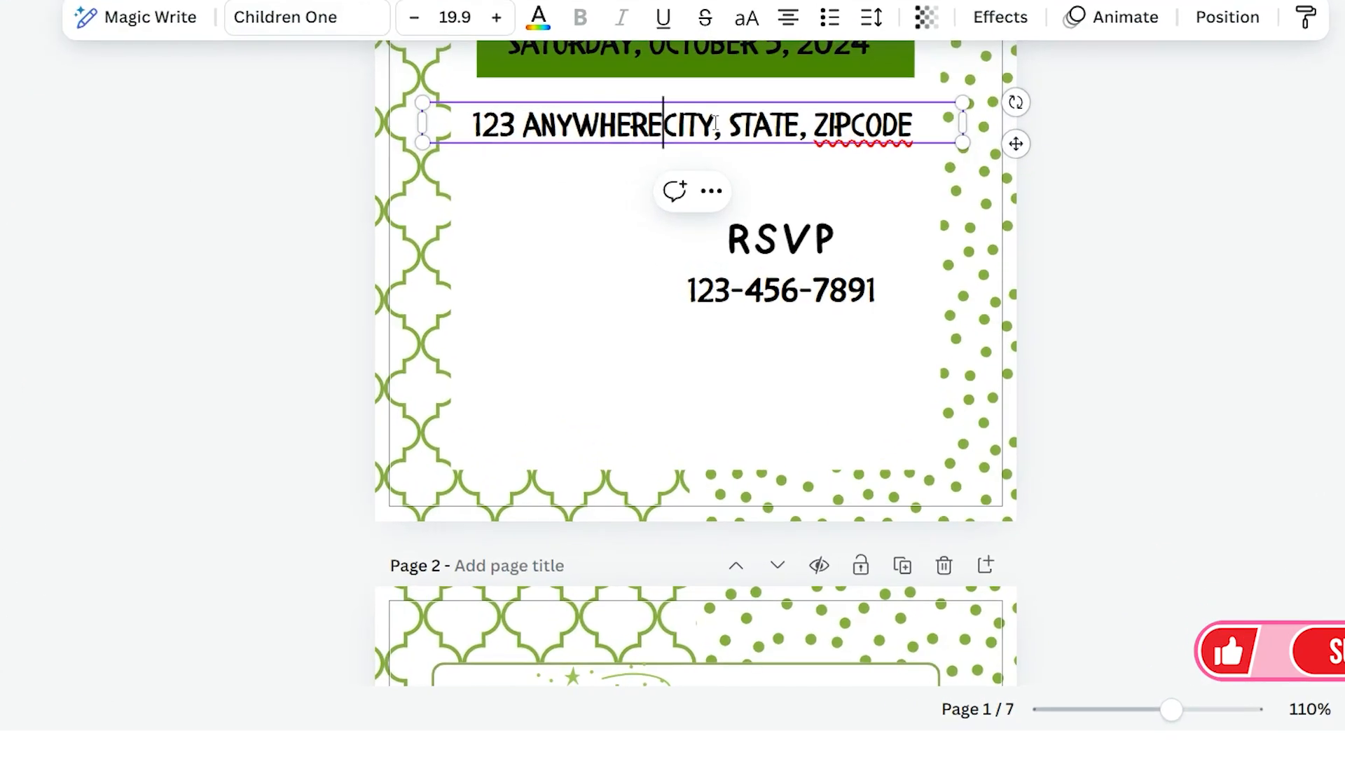
{"action": "type", "text": " ST"}
{"action": "key", "text": "Return"}
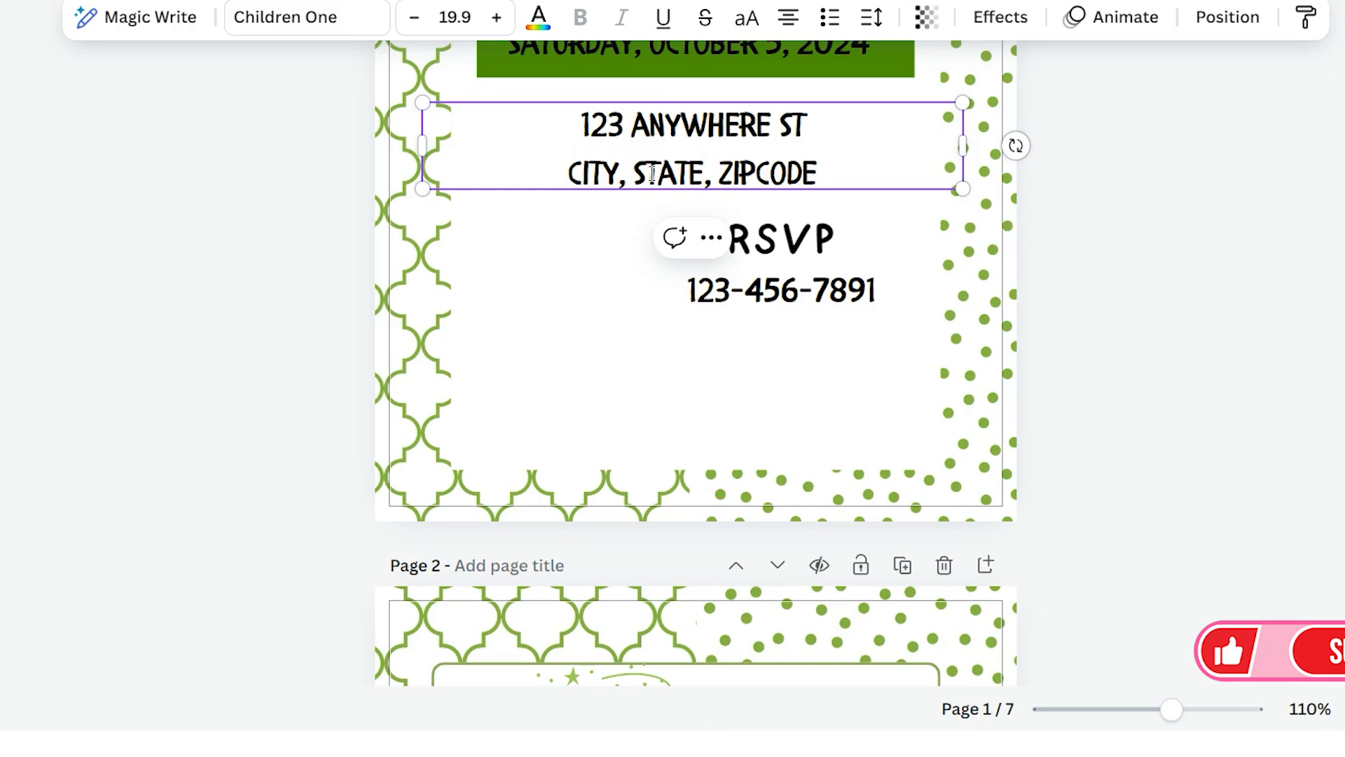
- End the street line with the abbreviation "ST.", including the period
{"action": "left_click", "coordinate": [810, 138]}
{"action": "type", "text": "REET"}
{"action": "key", "text": "BackSpace"}
{"action": "key", "text": "BackSpace"}
{"action": "key", "text": "BackSpace"}
{"action": "key", "text": "BackSpace"}
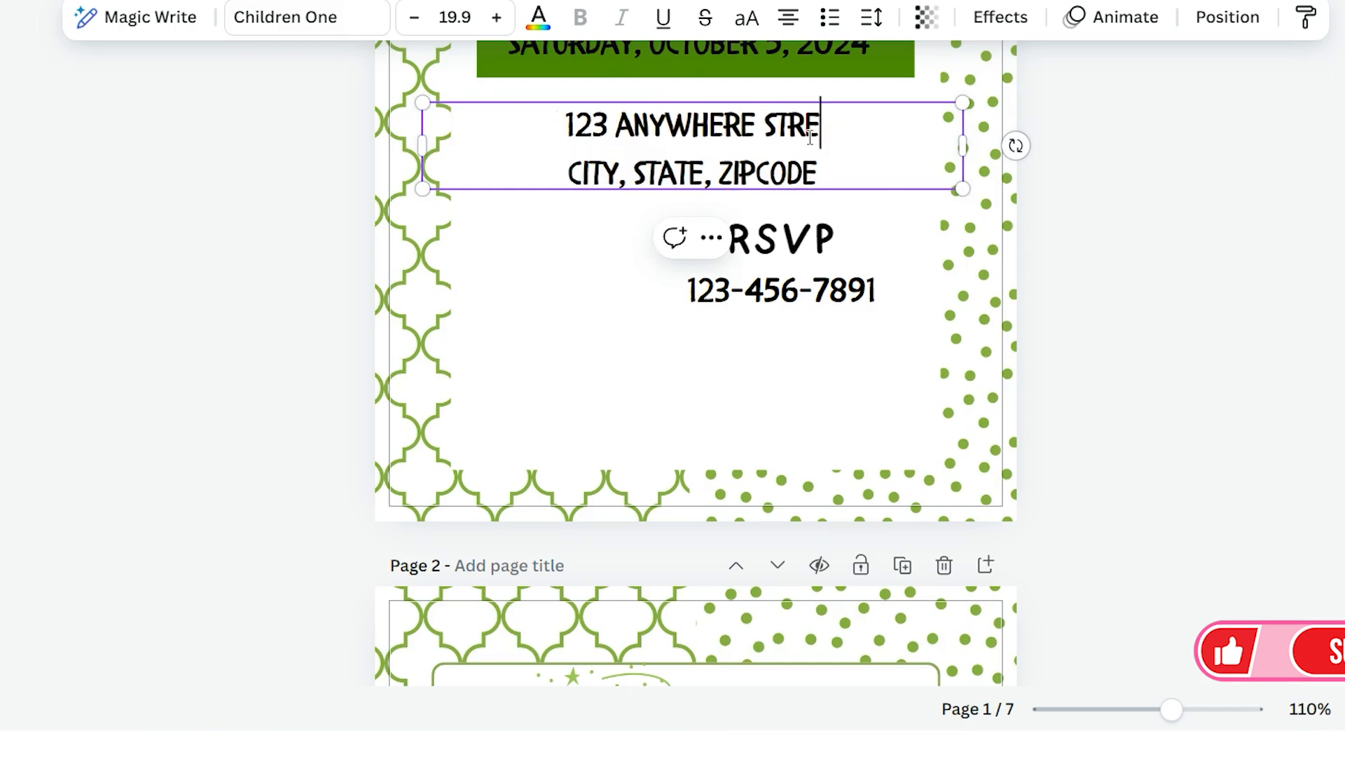
{"action": "type", "text": "."}
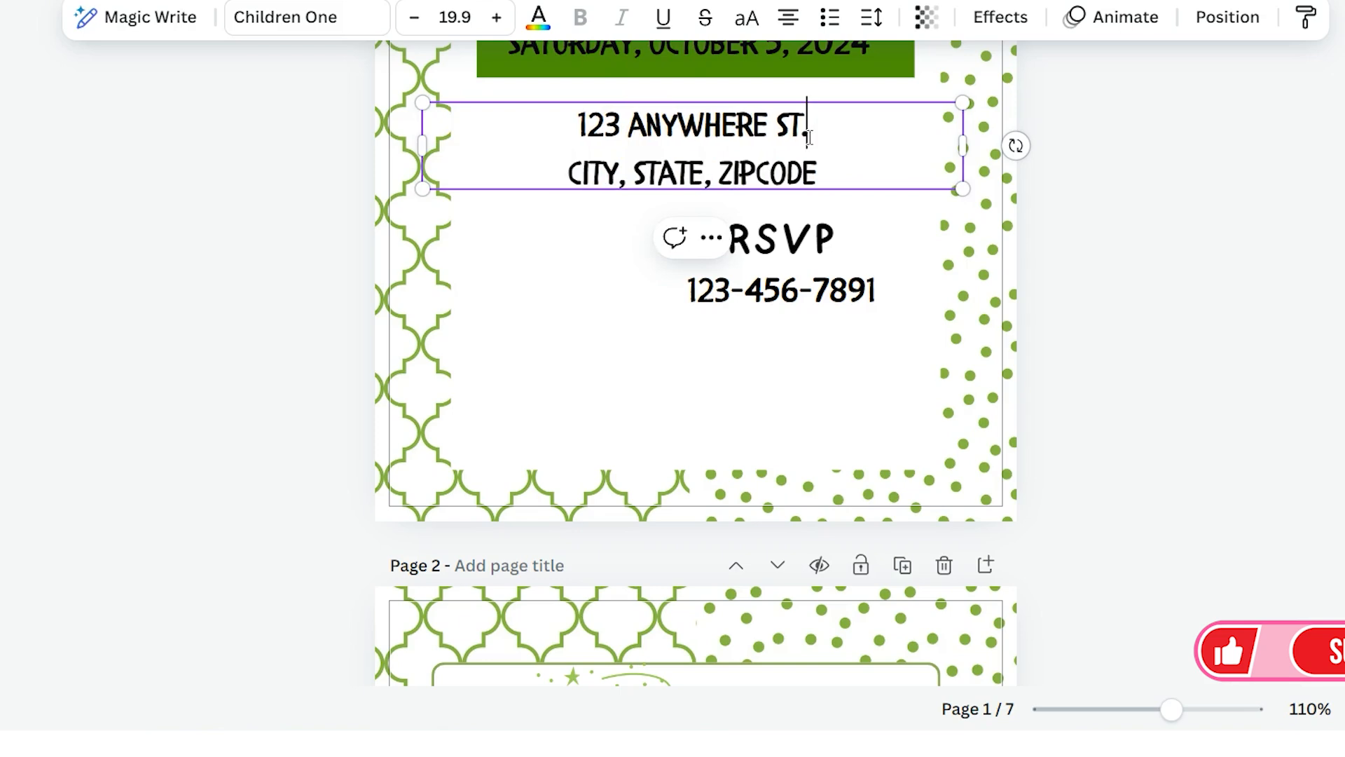
{"action": "left_click", "coordinate": [992, 193]}
- Move the address block slightly down, narrow its text box and centre it beneath the green date bar
{"action": "scroll", "coordinate": [1276, 261], "scroll_direction": "up", "scroll_amount": 3}
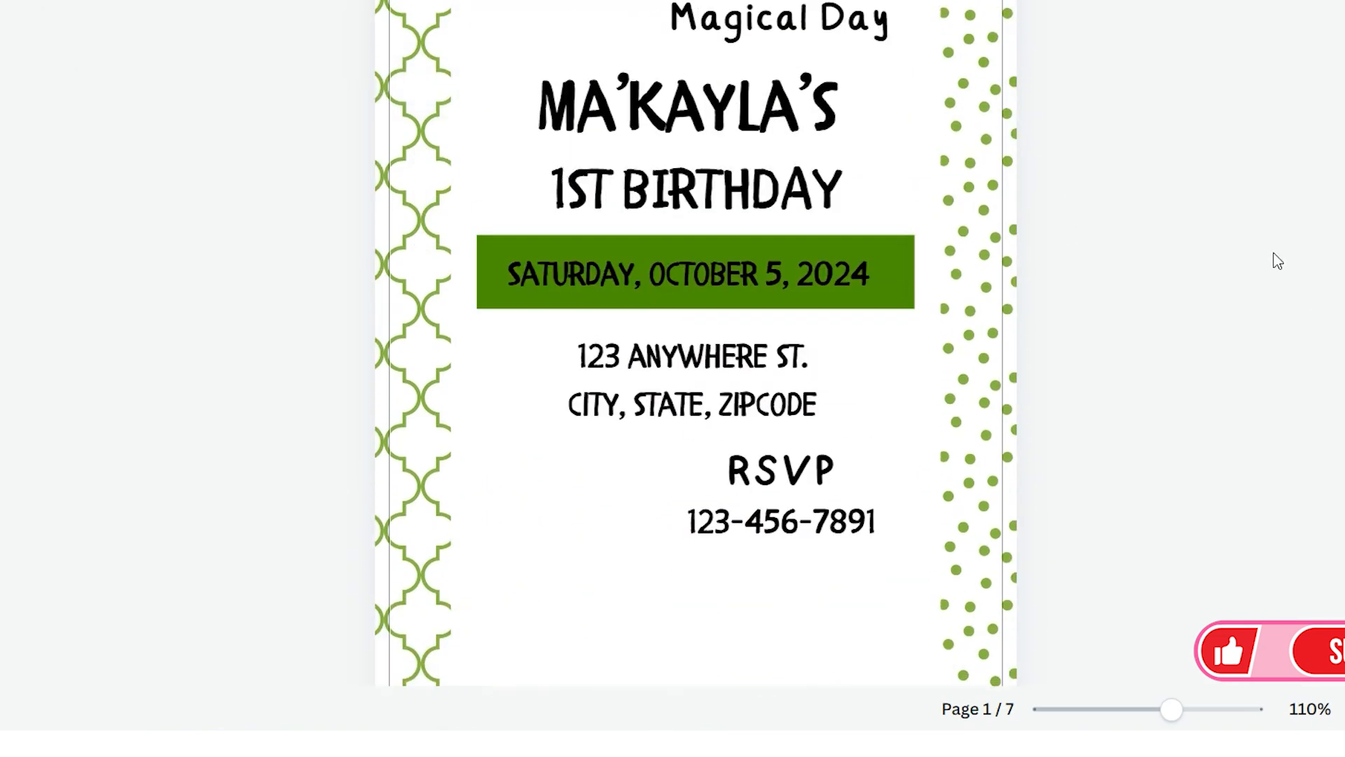
{"action": "left_click_drag", "start_coordinate": [794, 356], "coordinate": [792, 369]}
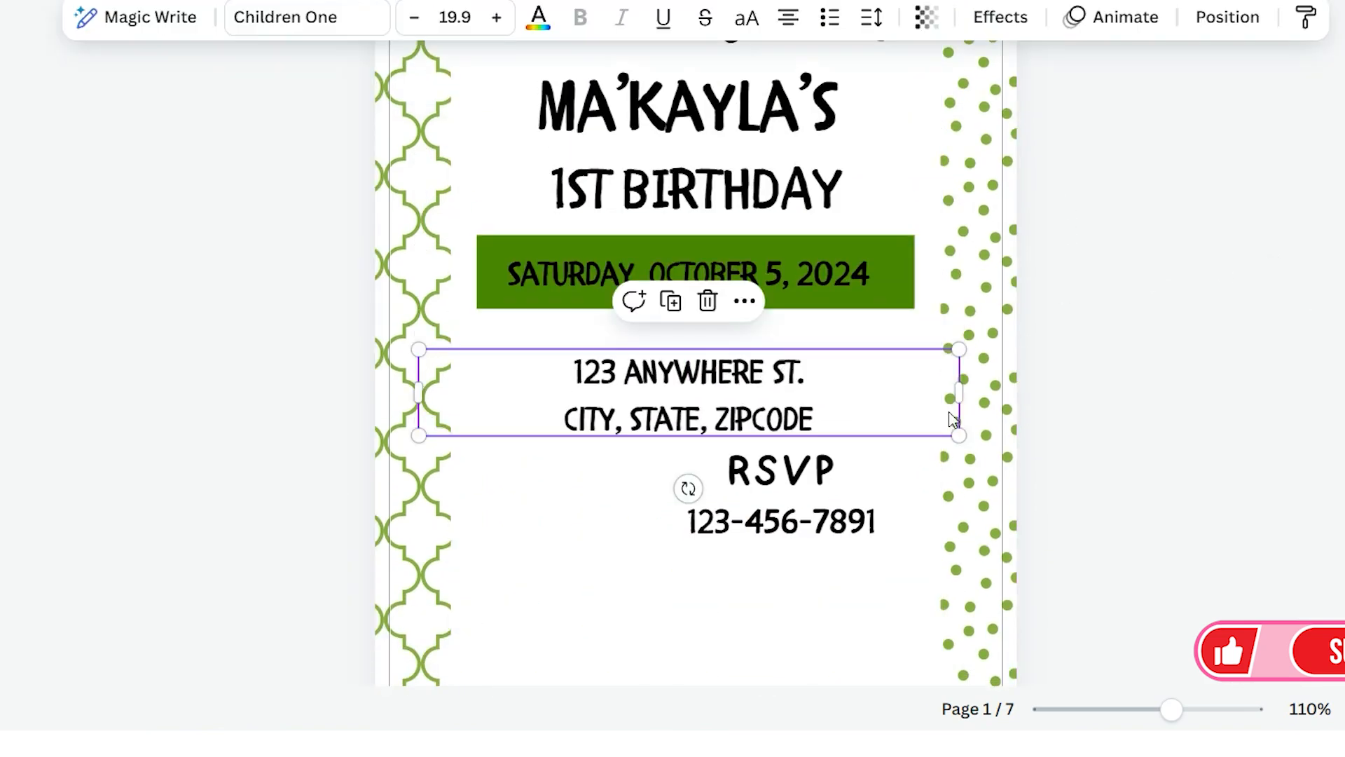
{"action": "left_click_drag", "start_coordinate": [961, 403], "coordinate": [735, 384]}
{"action": "left_click_drag", "start_coordinate": [583, 366], "coordinate": [693, 366]}
{"action": "left_click", "coordinate": [674, 459]}
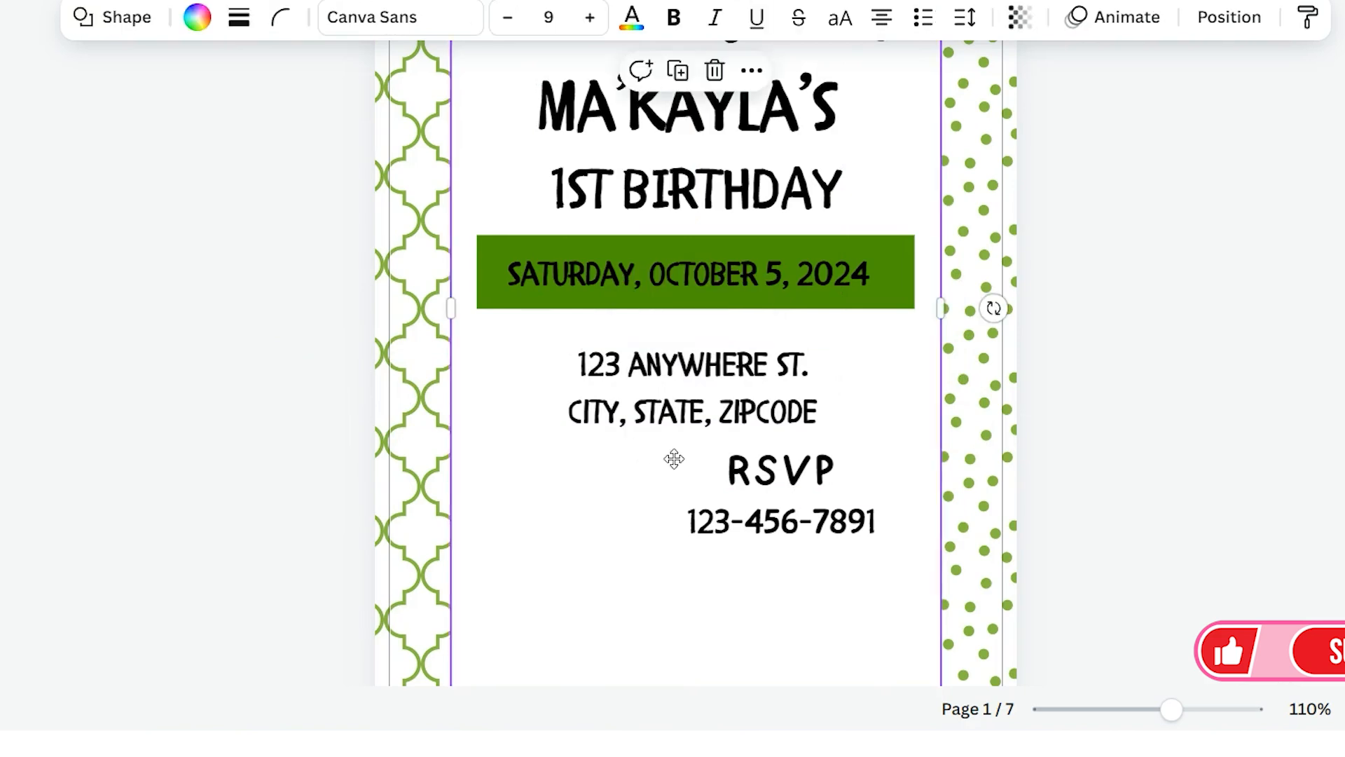
{"action": "left_click_drag", "start_coordinate": [674, 459], "coordinate": [811, 459]}
{"action": "key", "text": "ctrl+z"}
- Shift the white panel slightly to the left over the patterned background
{"action": "left_click_drag", "start_coordinate": [1169, 711], "coordinate": [1154, 709]}
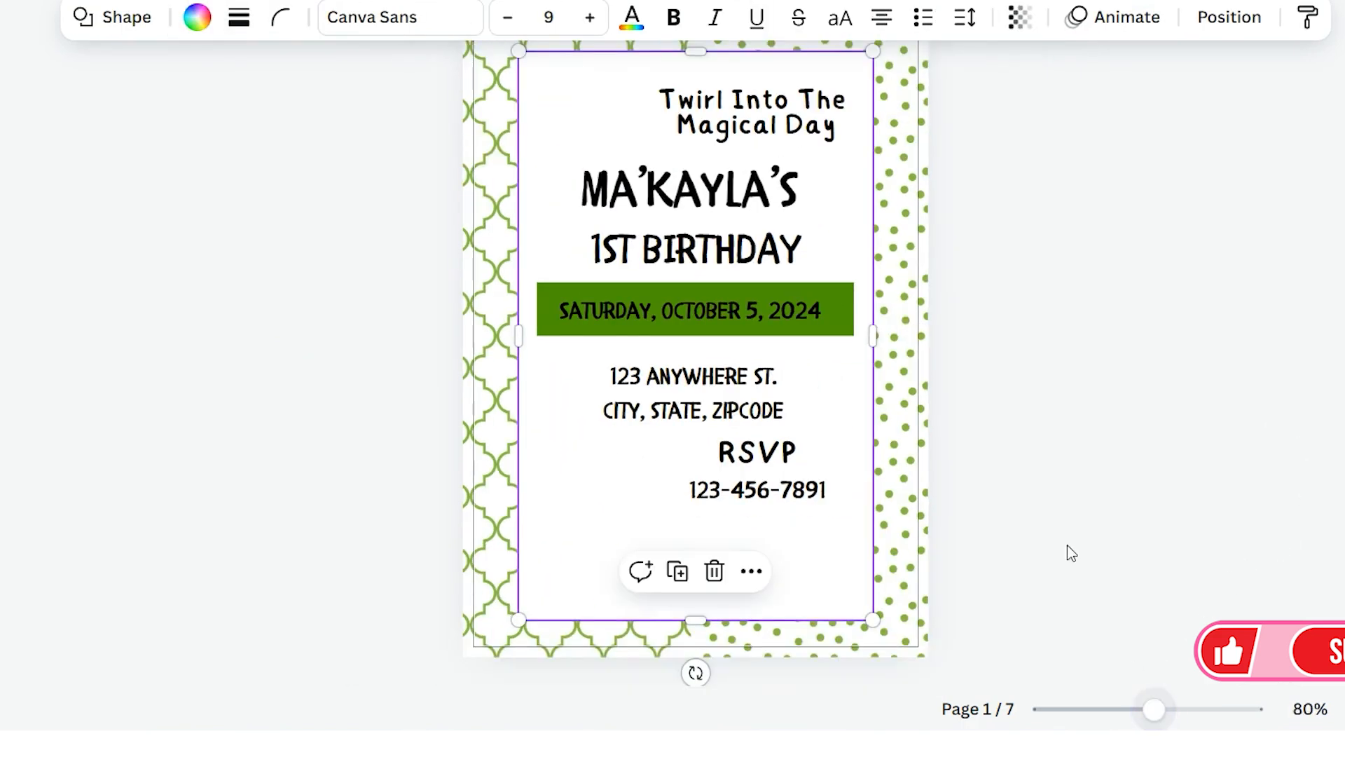
{"action": "left_click", "coordinate": [1198, 398]}
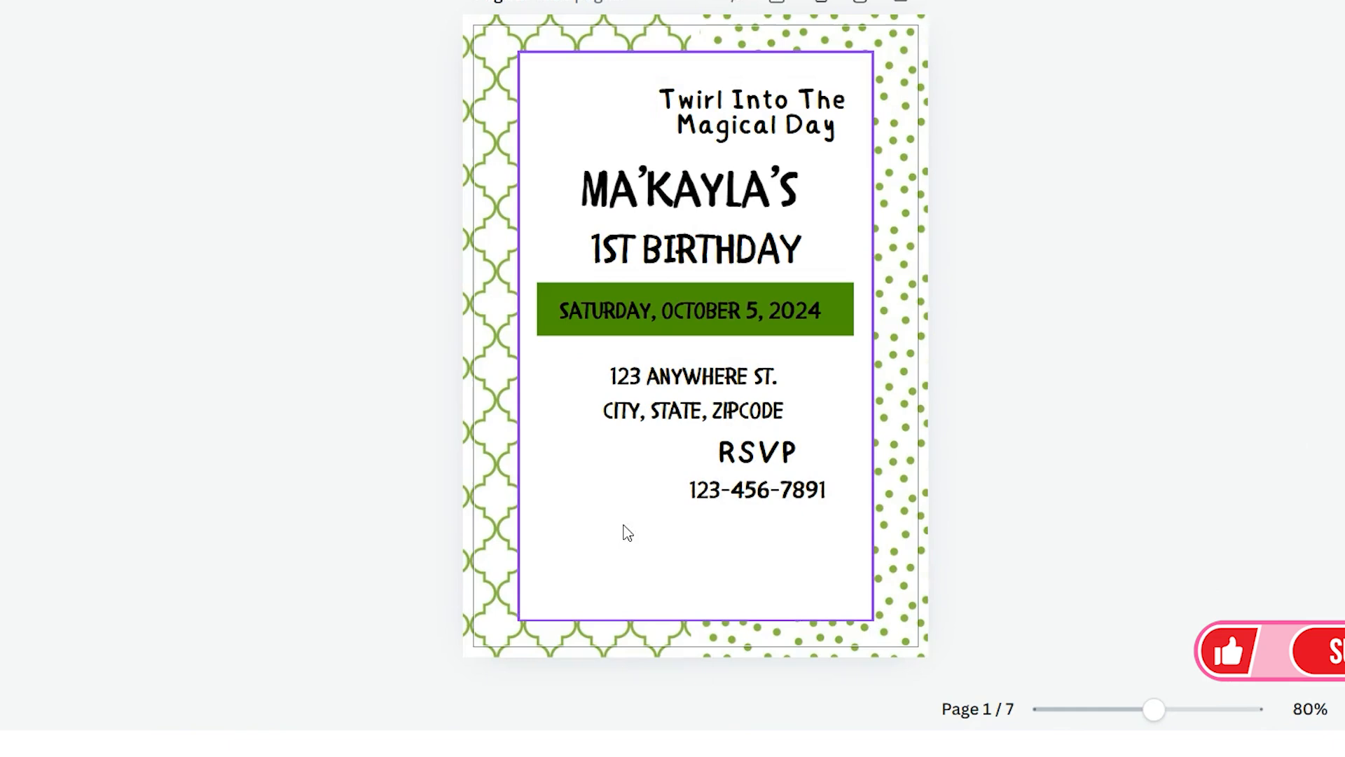
{"action": "left_click", "coordinate": [581, 486]}
{"action": "mouse_move", "coordinate": [582, 487]}
{"action": "left_mouse_down"}
{"action": "mouse_move", "coordinate": [559, 483]}
{"action": "mouse_move", "coordinate": [576, 485]}
{"action": "left_mouse_up"}
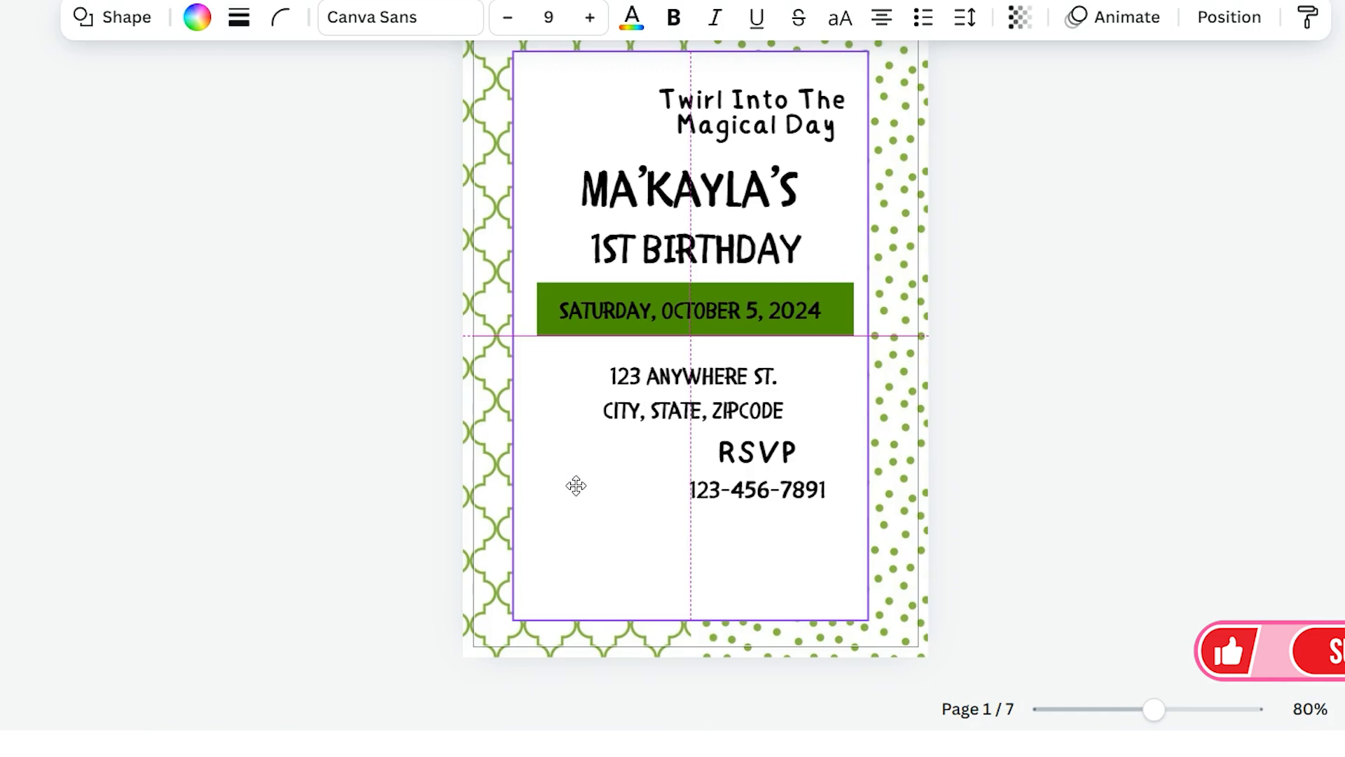
{"action": "left_click_drag", "start_coordinate": [576, 486], "coordinate": [576, 486]}
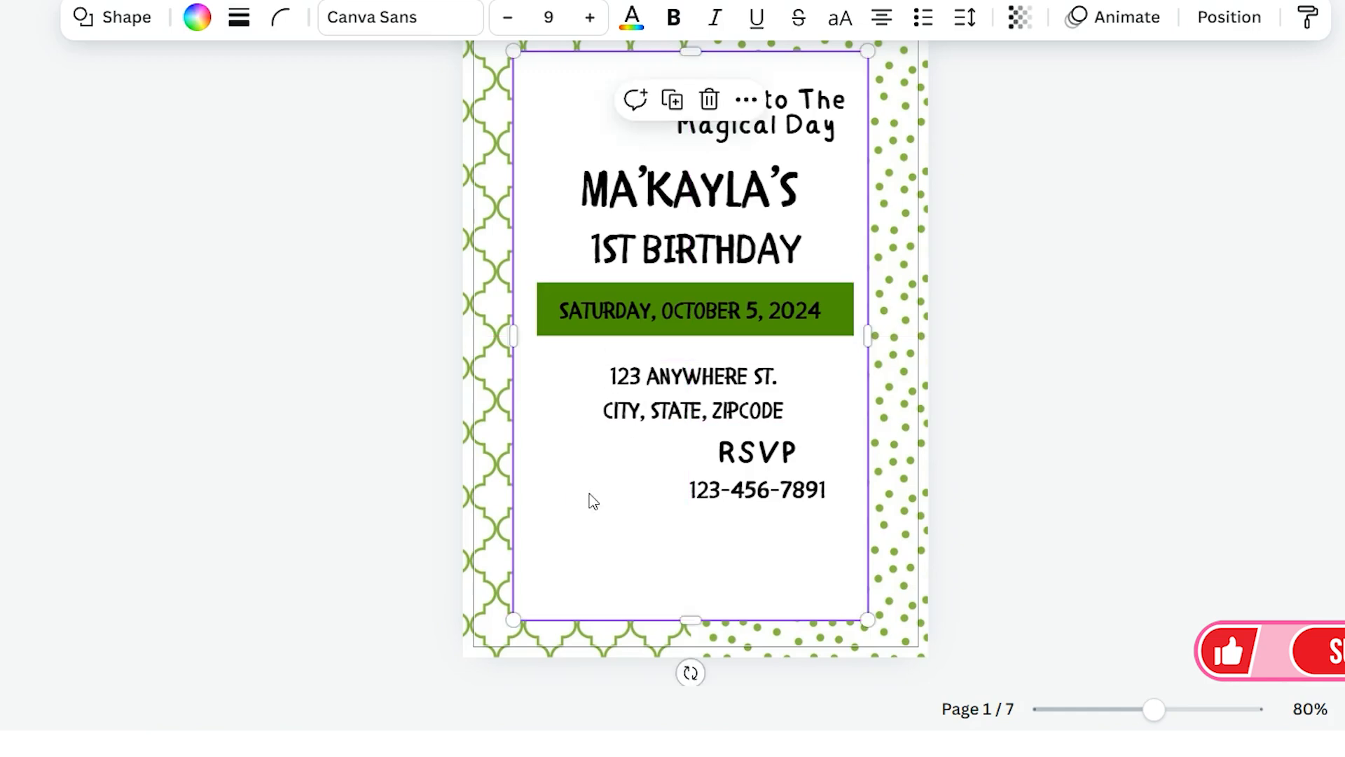
- Fully lock the white rectangle behind the invitation text on page 1
{"action": "right_click", "coordinate": [583, 522]}
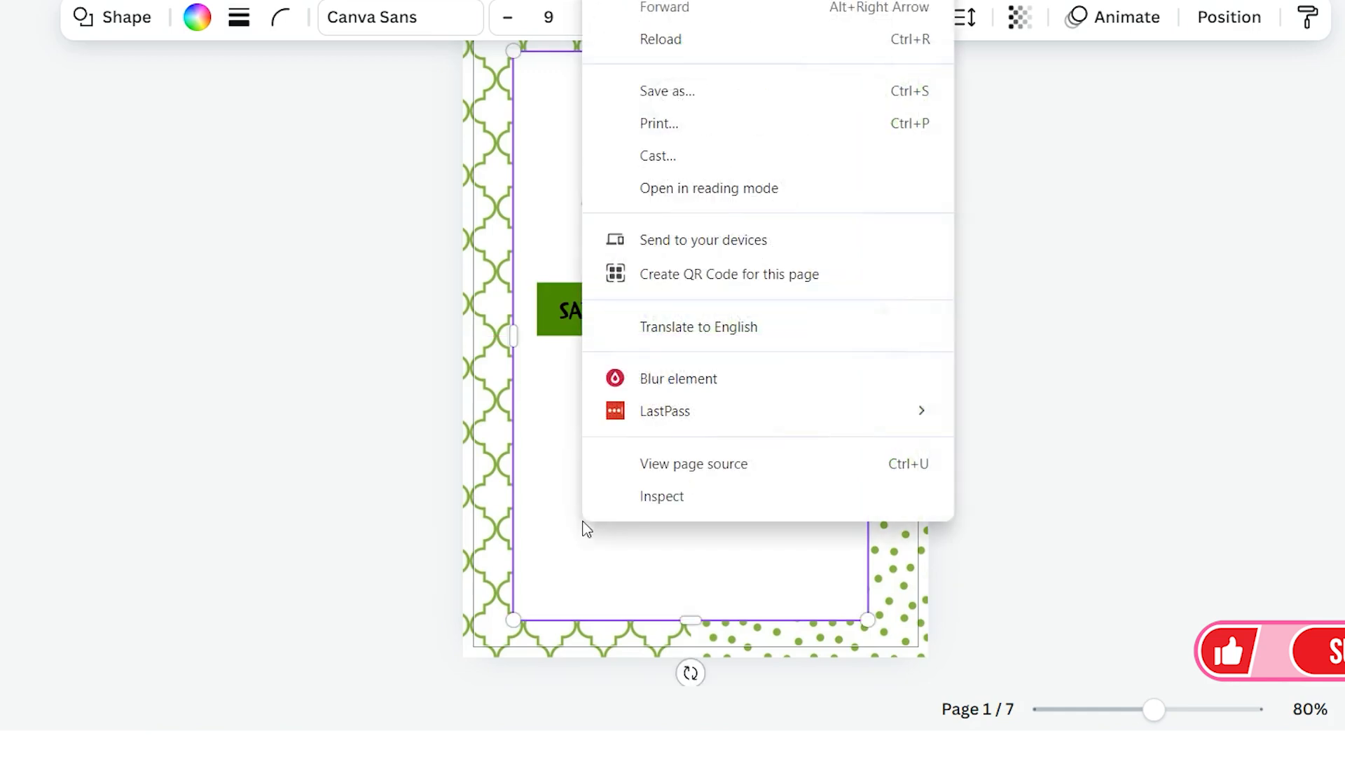
{"action": "left_click", "coordinate": [1085, 585]}
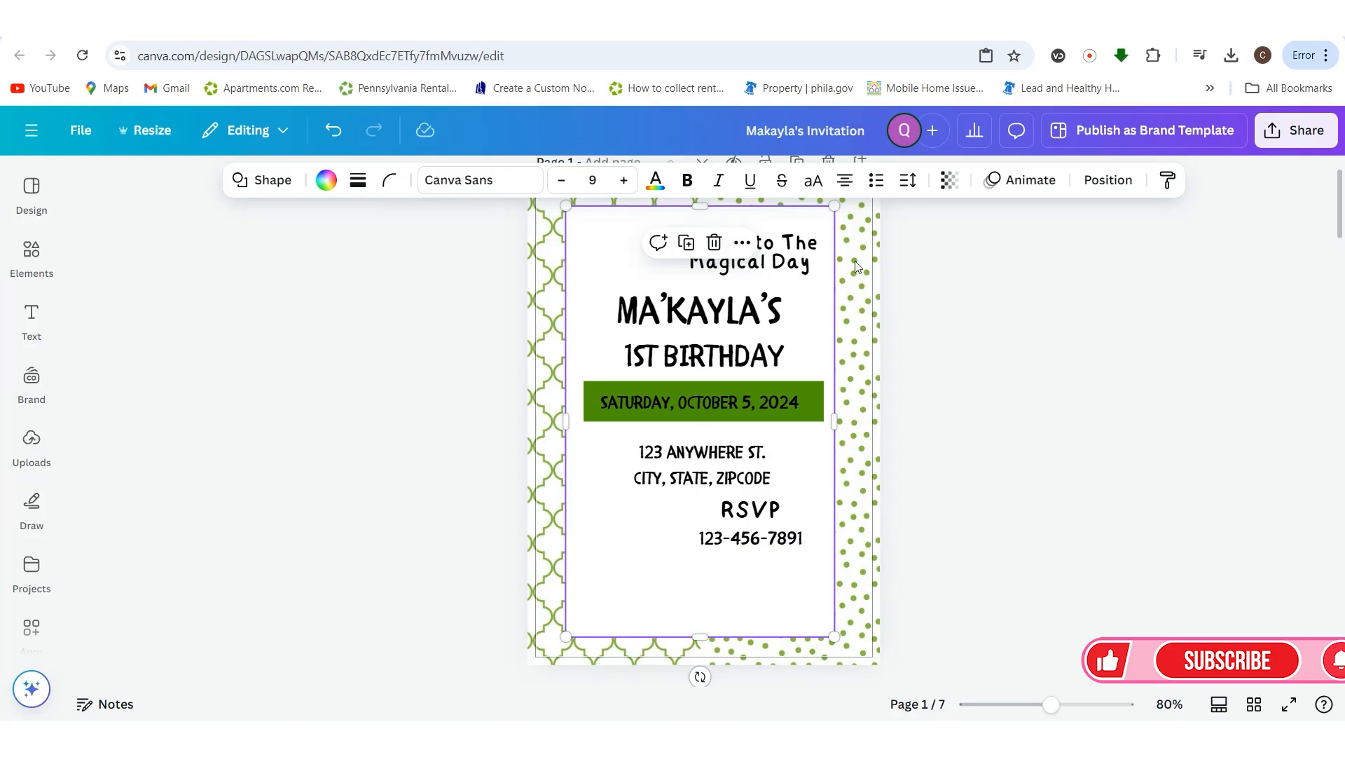
{"action": "left_click", "coordinate": [742, 244]}
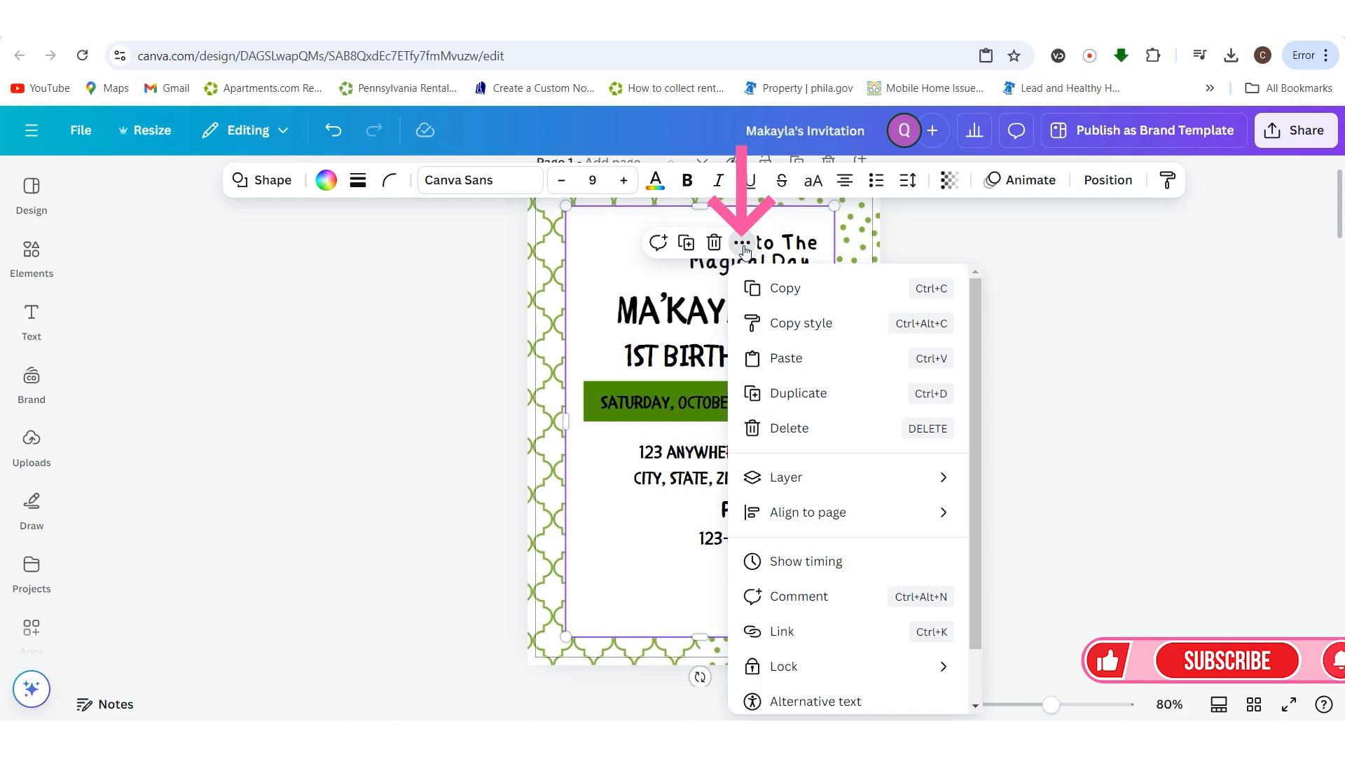
{"action": "mouse_move", "coordinate": [800, 667]}
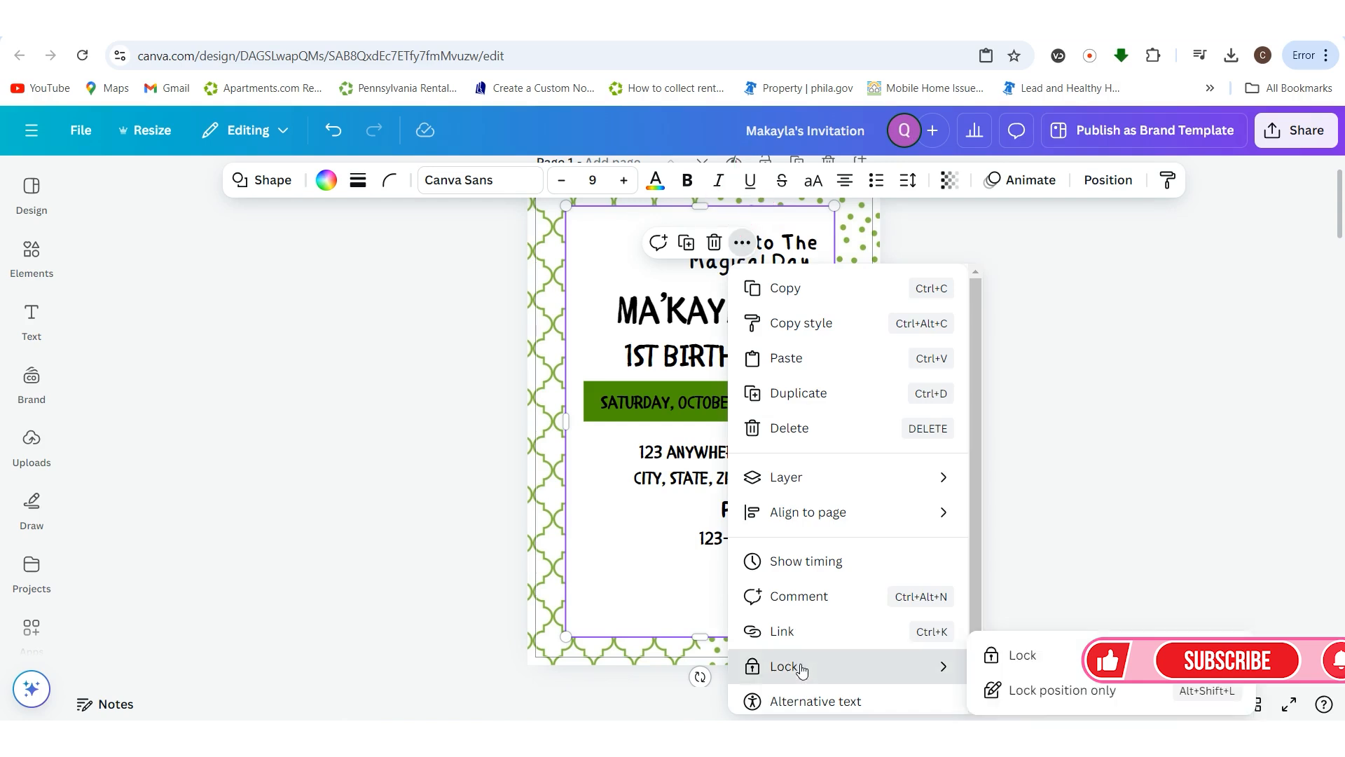
{"action": "left_click", "coordinate": [1003, 660]}
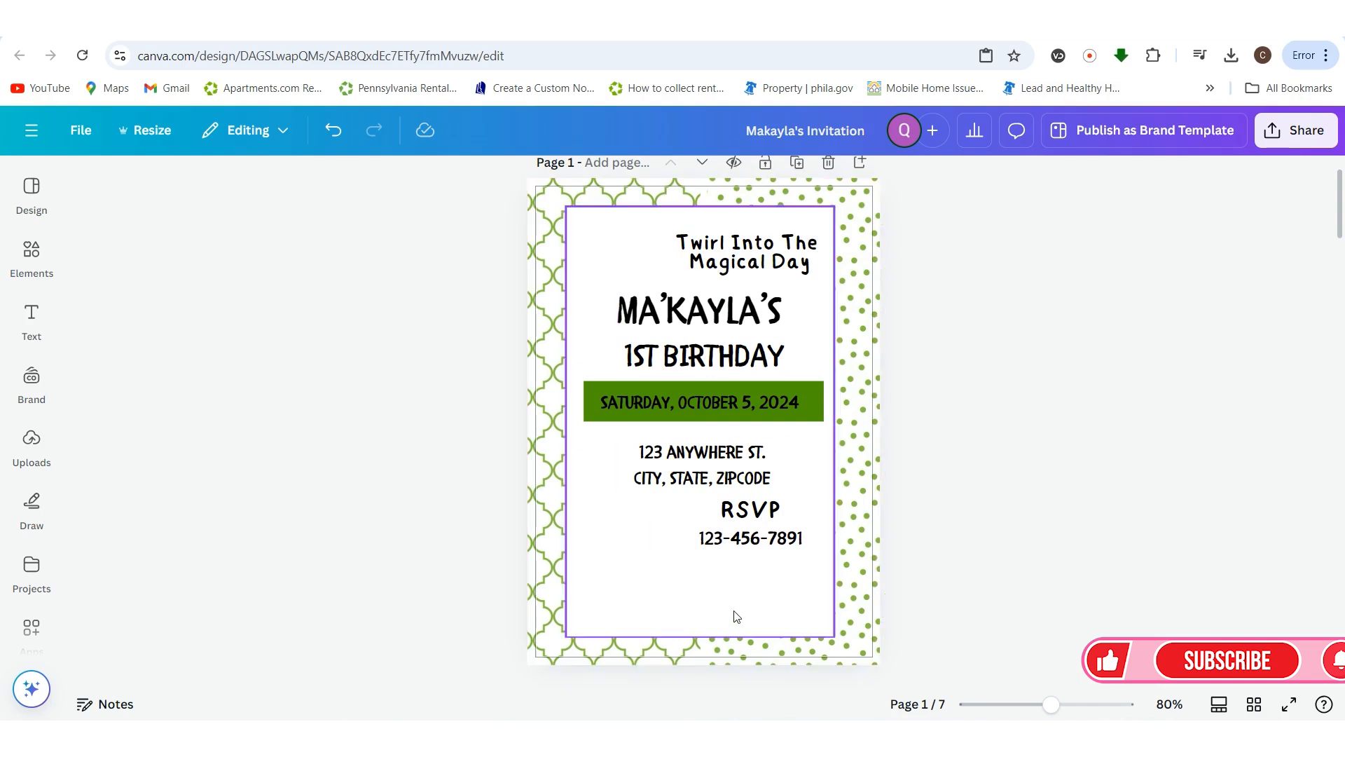
{"action": "left_click", "coordinate": [638, 619]}
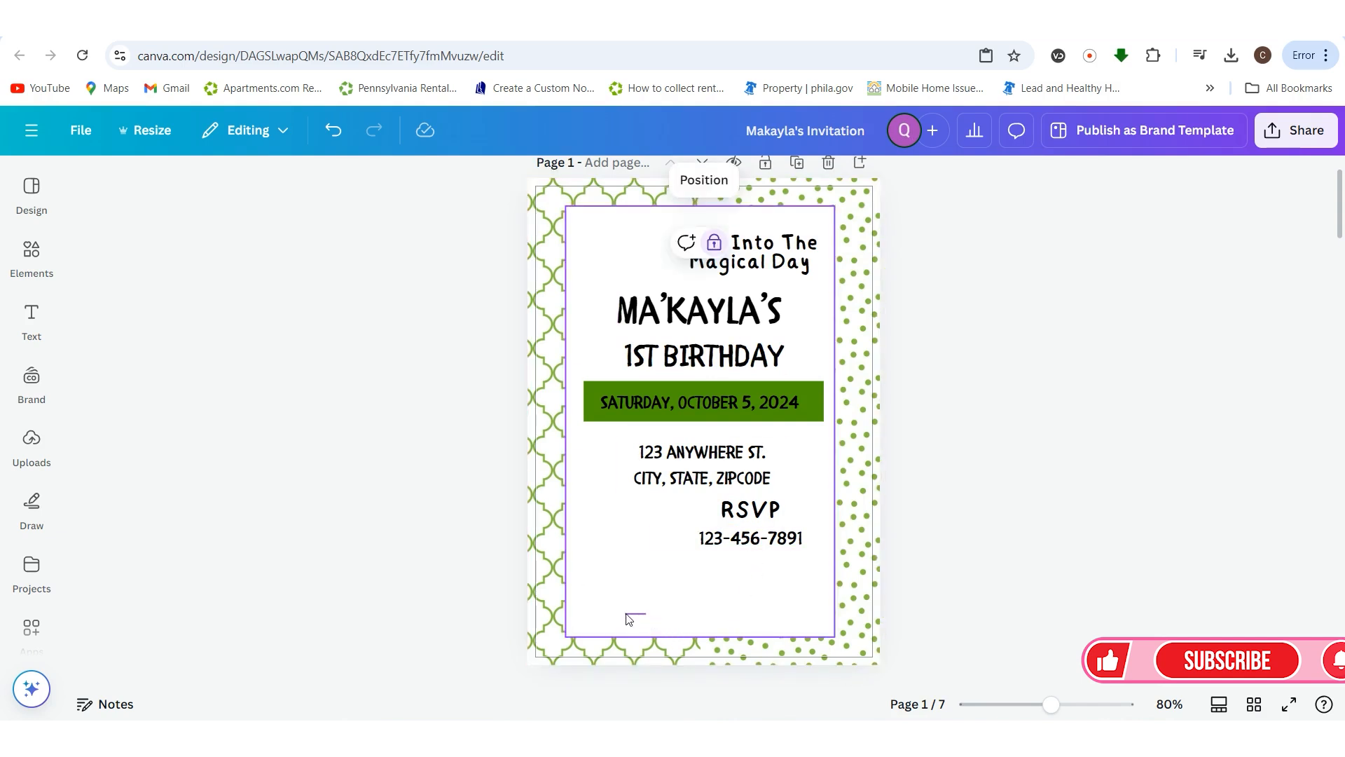
- Group the RSVP heading with the phone number and move the group slightly right and down, farther below the address
{"action": "left_click_drag", "start_coordinate": [582, 596], "coordinate": [647, 576]}
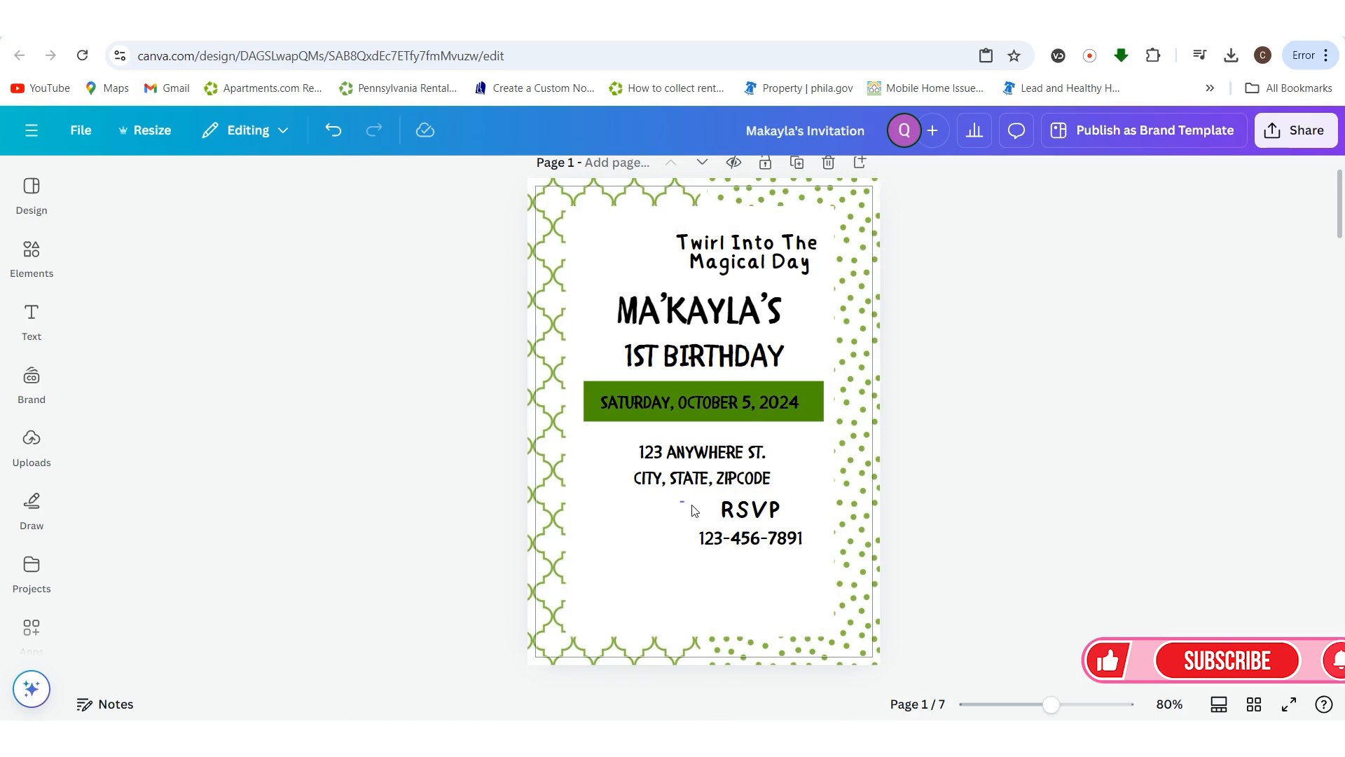
{"action": "left_click_drag", "start_coordinate": [680, 502], "coordinate": [840, 558]}
{"action": "key", "text": "ctrl+g"}
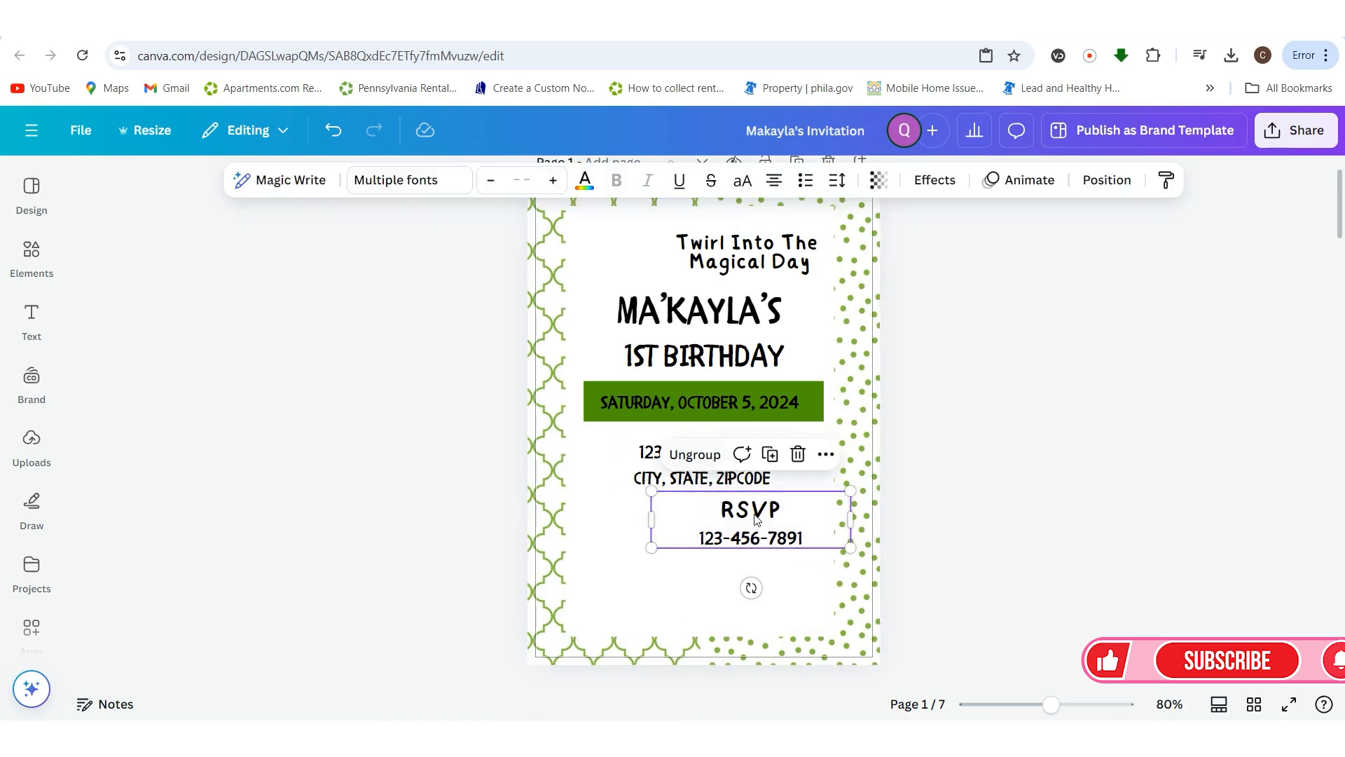
{"action": "left_click_drag", "start_coordinate": [757, 523], "coordinate": [768, 550]}
{"action": "left_click", "coordinate": [1118, 499]}
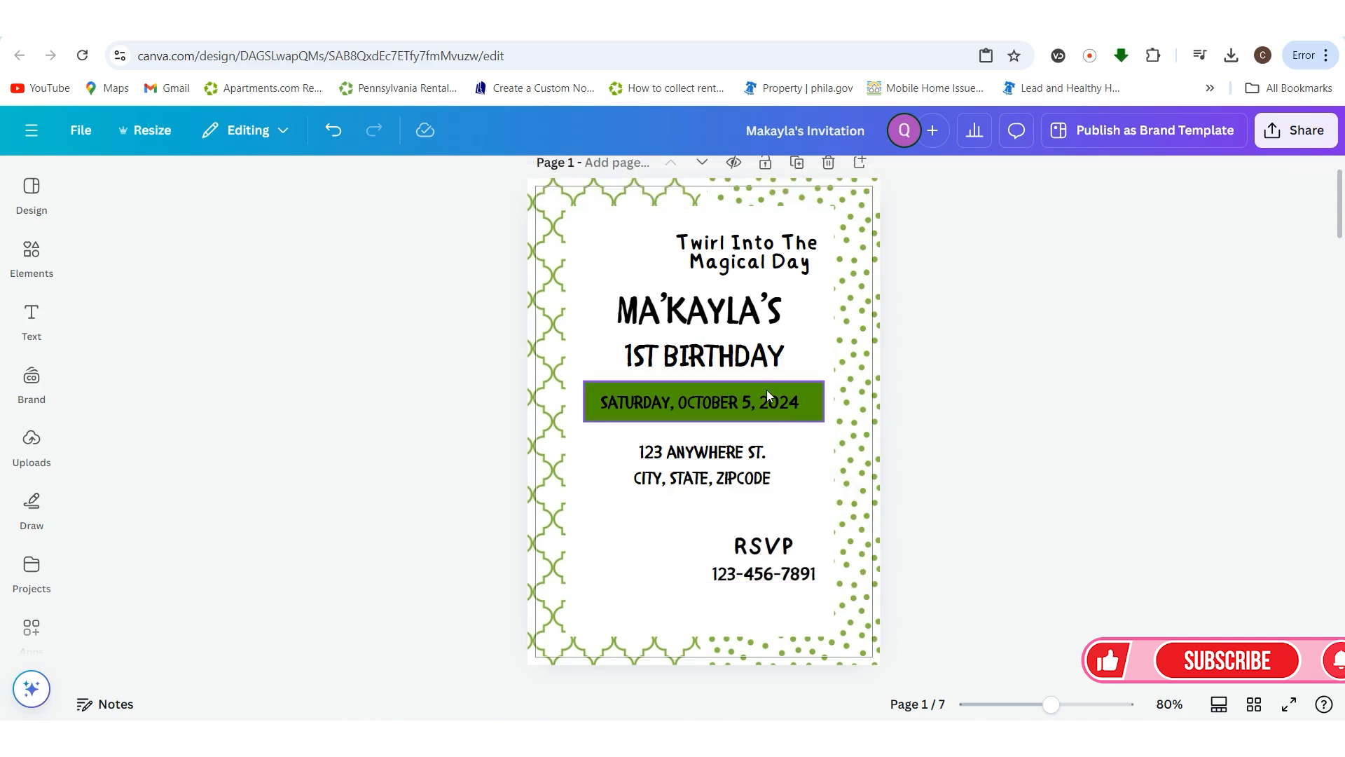
- Try to recolor the child's name heading on page 1 dark green
{"action": "left_click", "coordinate": [703, 310]}
{"action": "scroll", "coordinate": [782, 373], "scroll_direction": "down", "scroll_amount": 6}
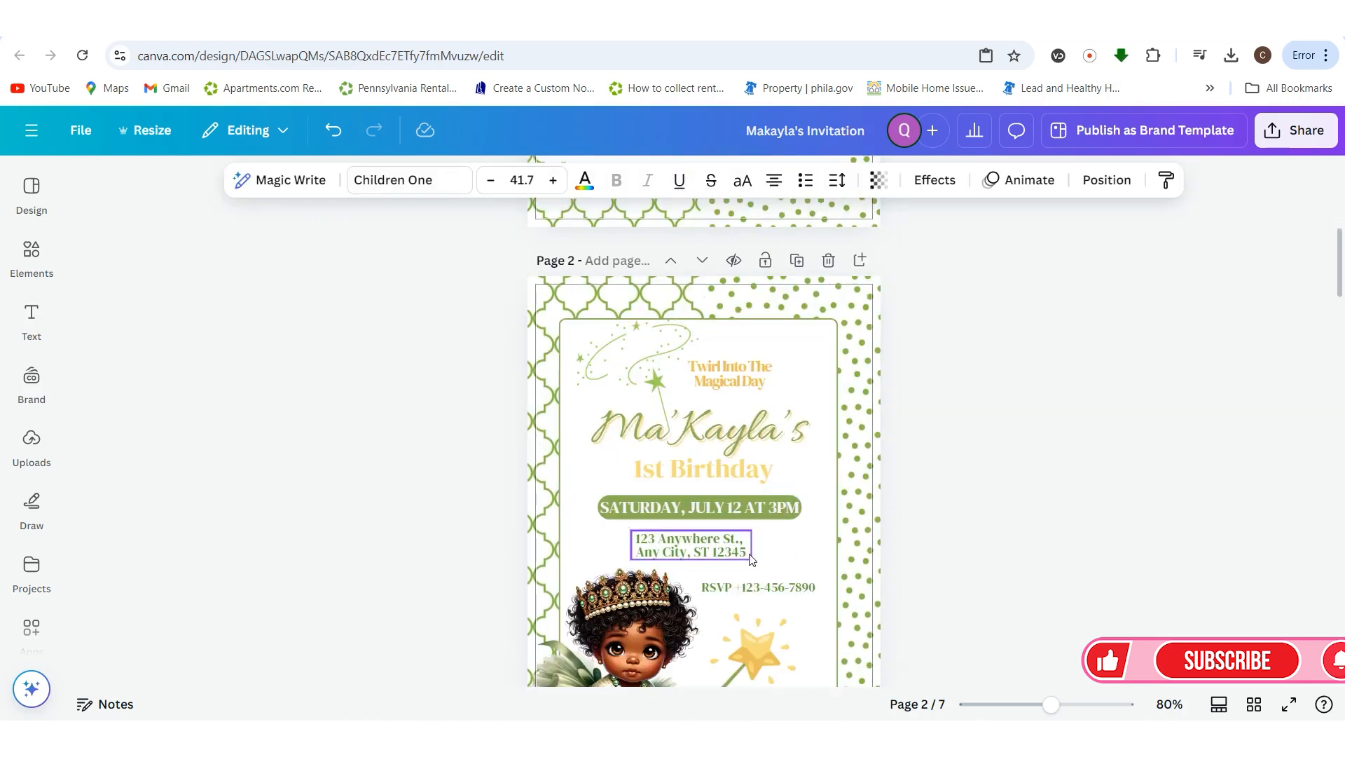
{"action": "scroll", "coordinate": [1035, 501], "scroll_direction": "up", "scroll_amount": 6}
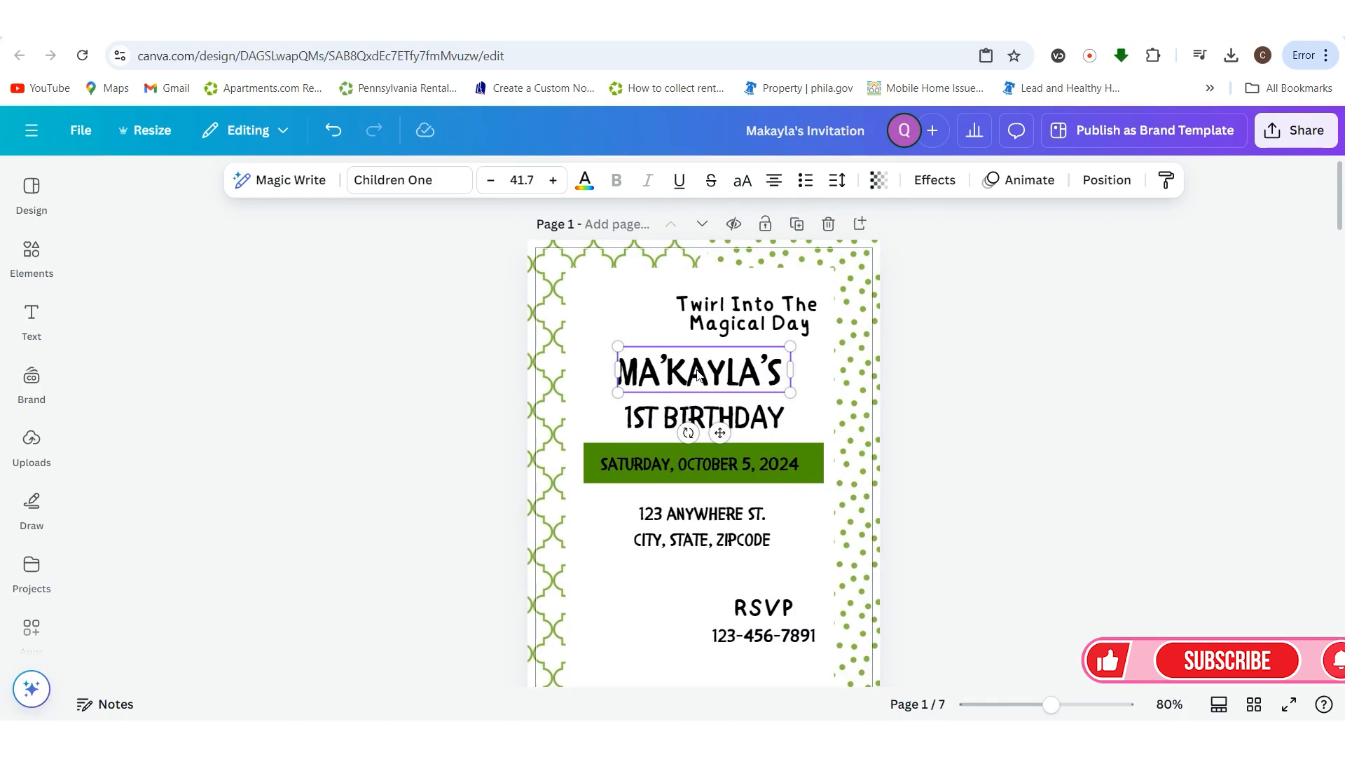
{"action": "left_click", "coordinate": [585, 183]}
{"action": "left_click", "coordinate": [189, 318]}
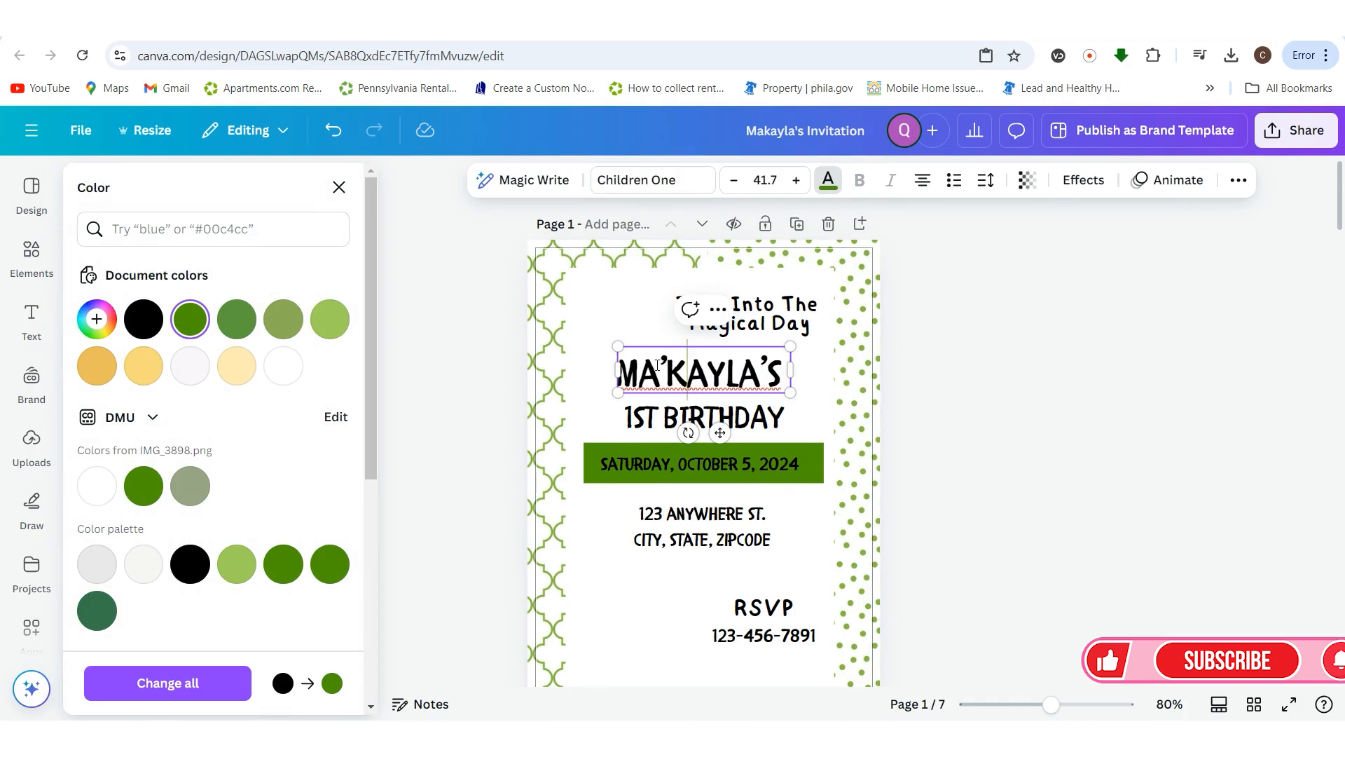
{"action": "left_click", "coordinate": [990, 364]}
{"action": "left_click", "coordinate": [1018, 410]}
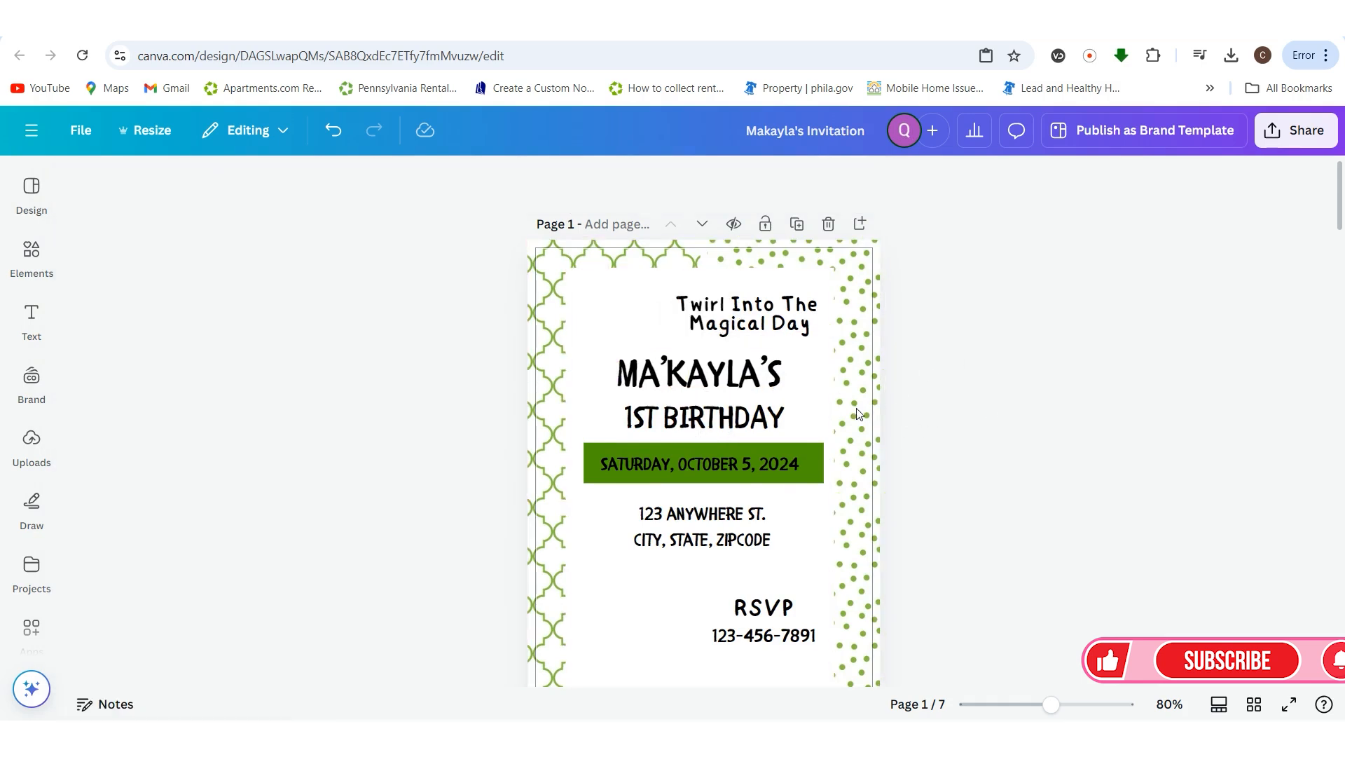
- Try recoloring the name heading's text dark green with the change applied to all matching black elements, and undo it
{"action": "left_click", "coordinate": [767, 372]}
{"action": "left_click", "coordinate": [767, 372]}
{"action": "left_click_drag", "start_coordinate": [625, 370], "coordinate": [782, 370]}
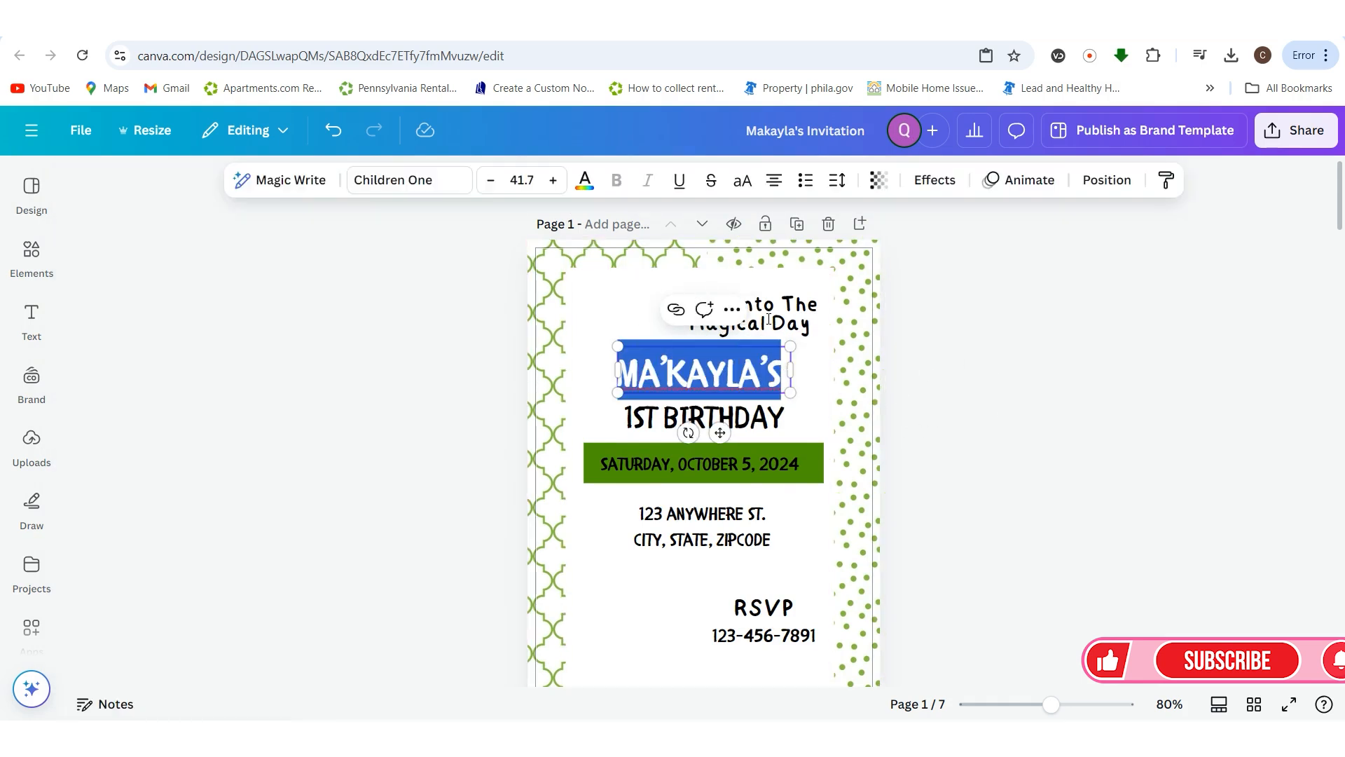
{"action": "left_click", "coordinate": [586, 180]}
{"action": "left_click", "coordinate": [190, 318]}
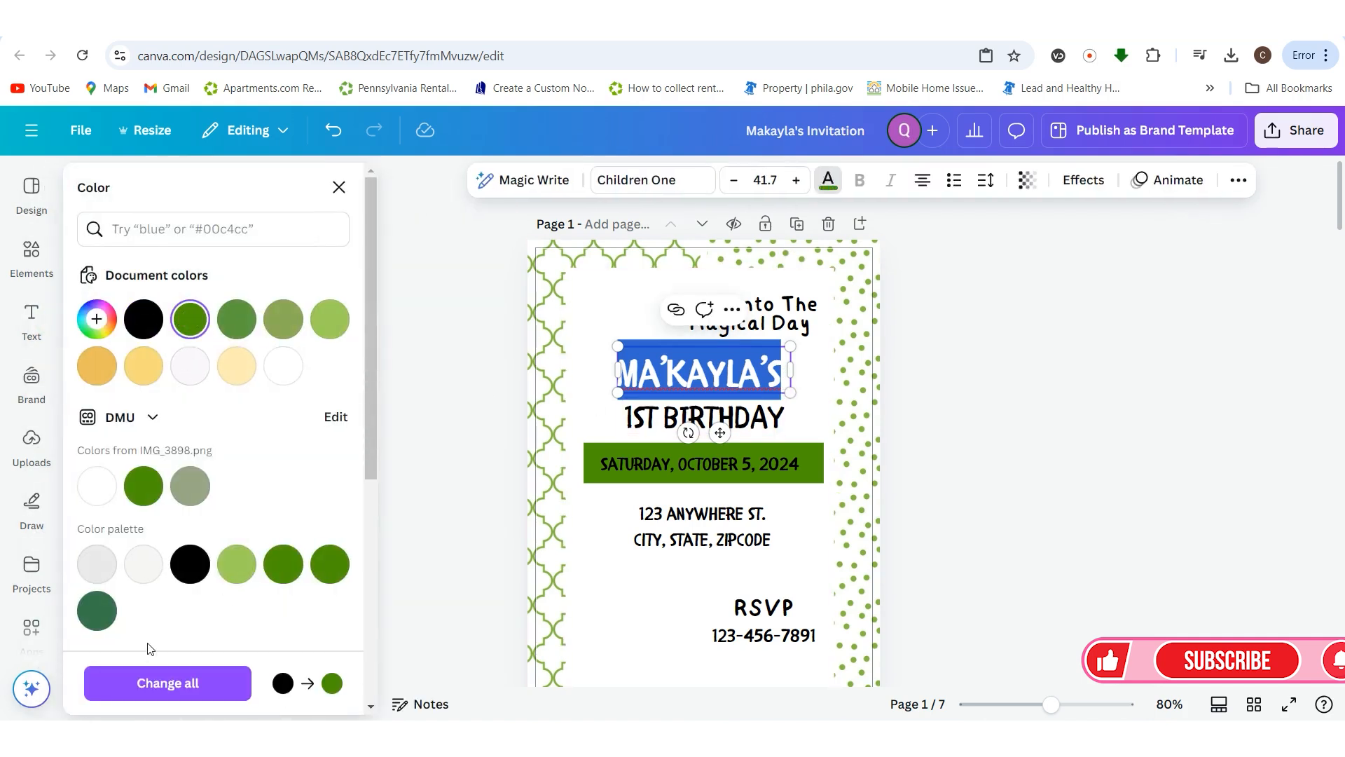
{"action": "left_click", "coordinate": [135, 693]}
{"action": "left_click", "coordinate": [1023, 429]}
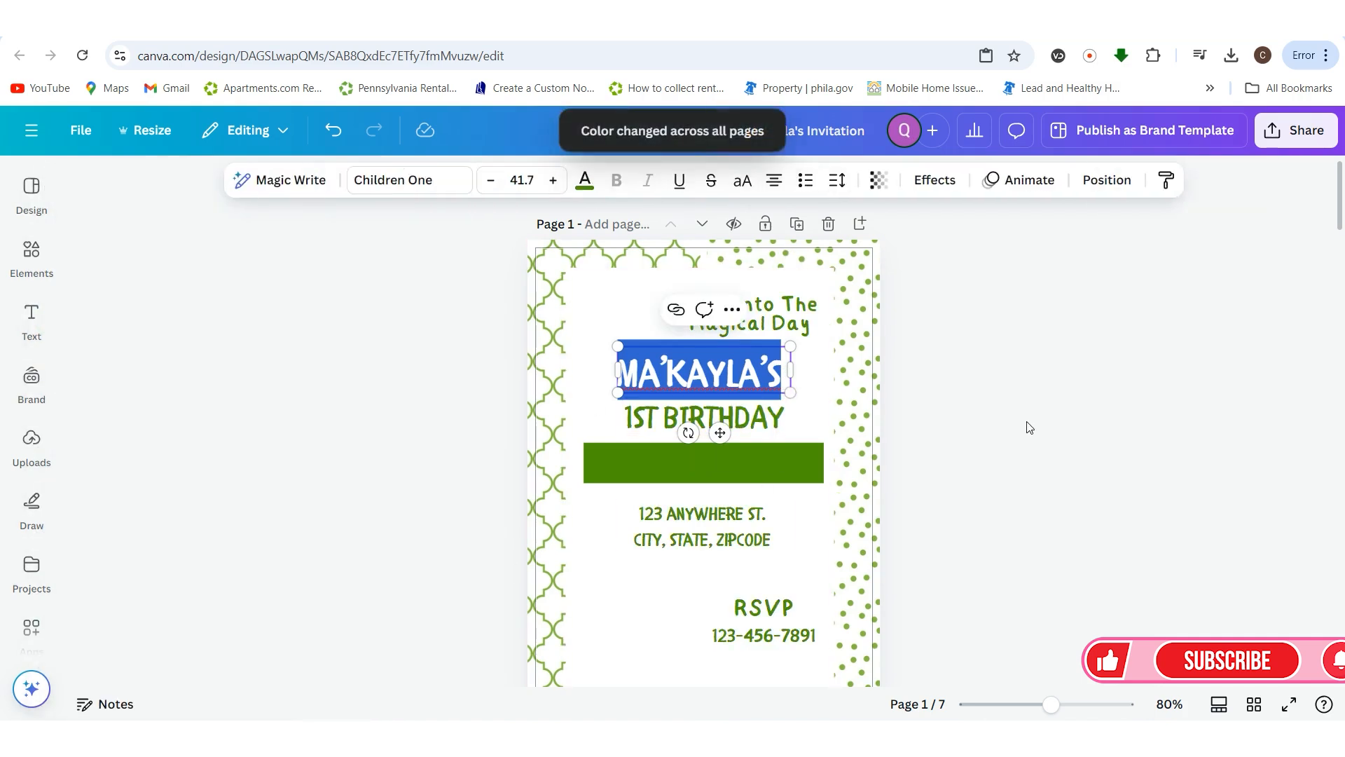
{"action": "left_click", "coordinate": [334, 131]}
{"action": "left_click", "coordinate": [335, 131]}
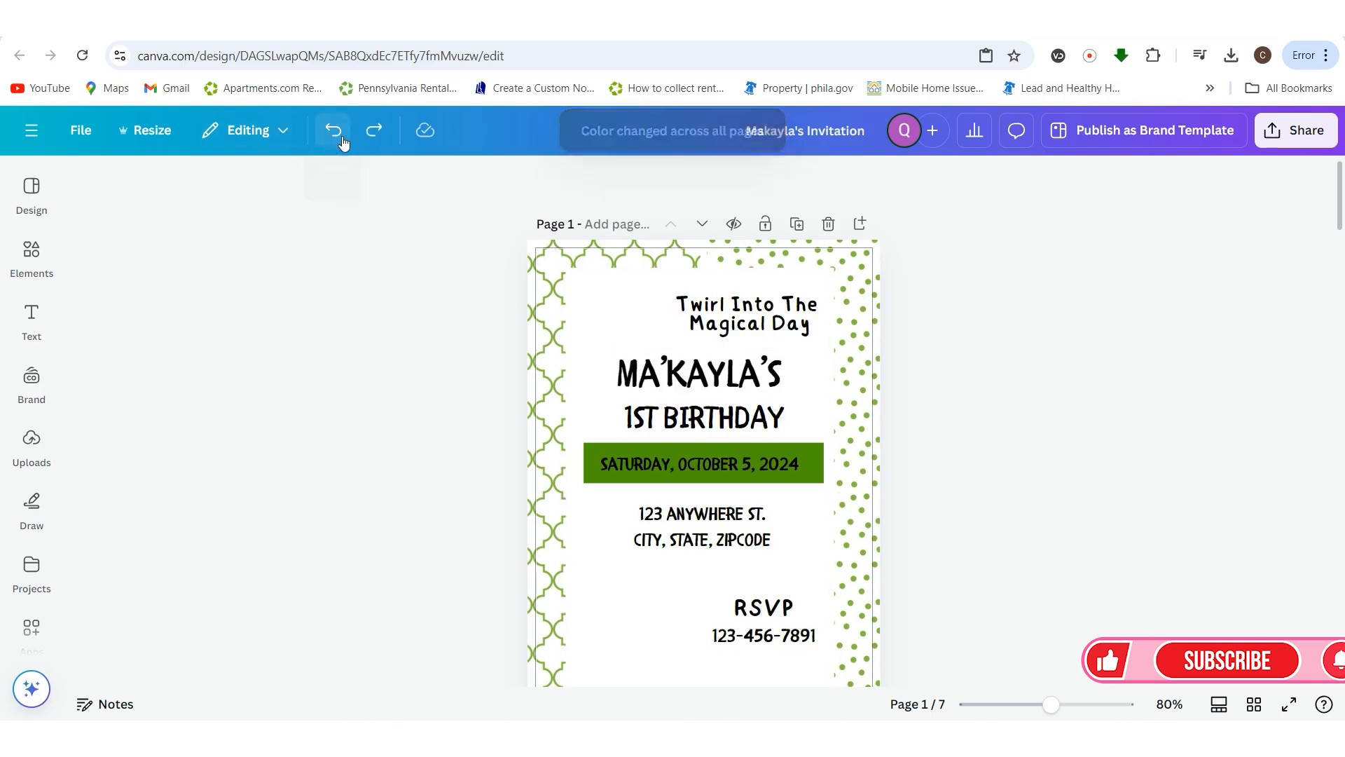
- Recolor the name heading dark green #4d9406 and apply the black-to-green change across all pages
{"action": "left_click", "coordinate": [621, 365]}
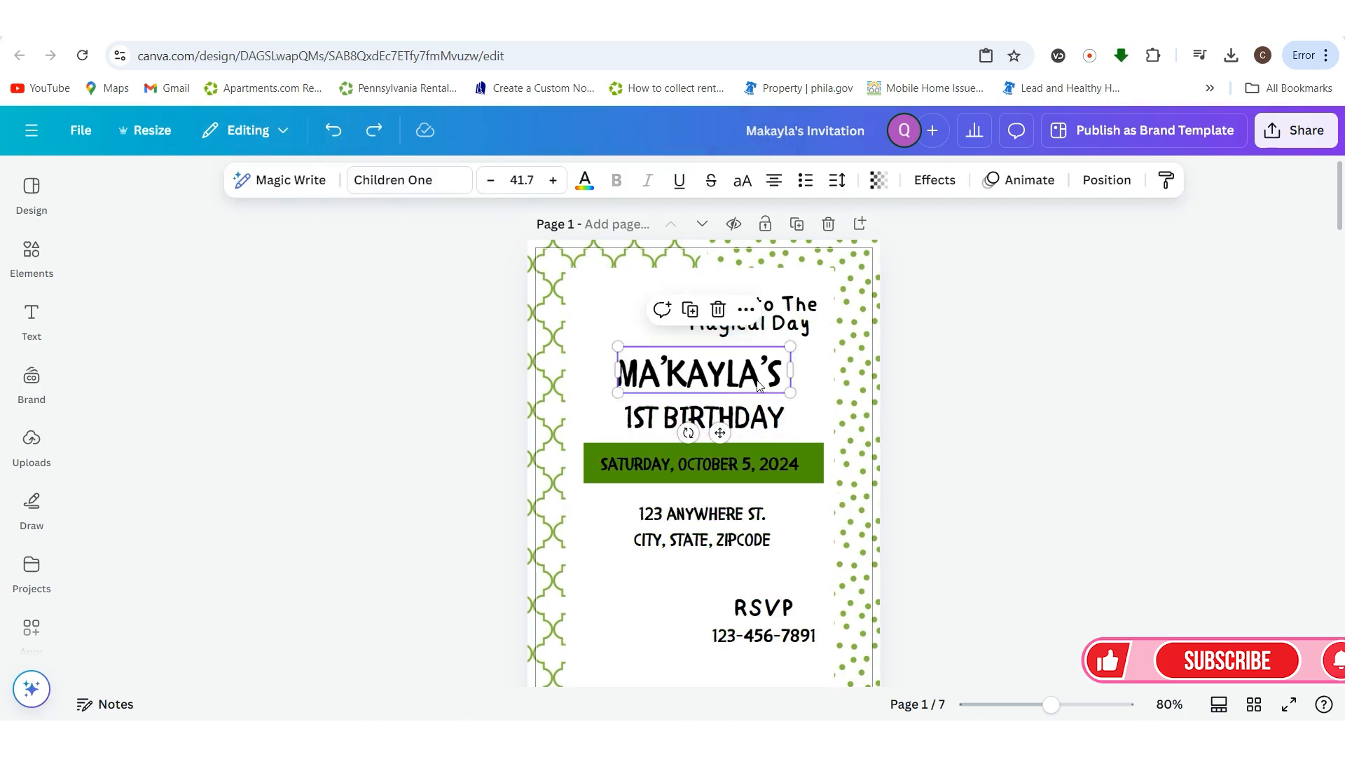
{"action": "left_click", "coordinate": [586, 183]}
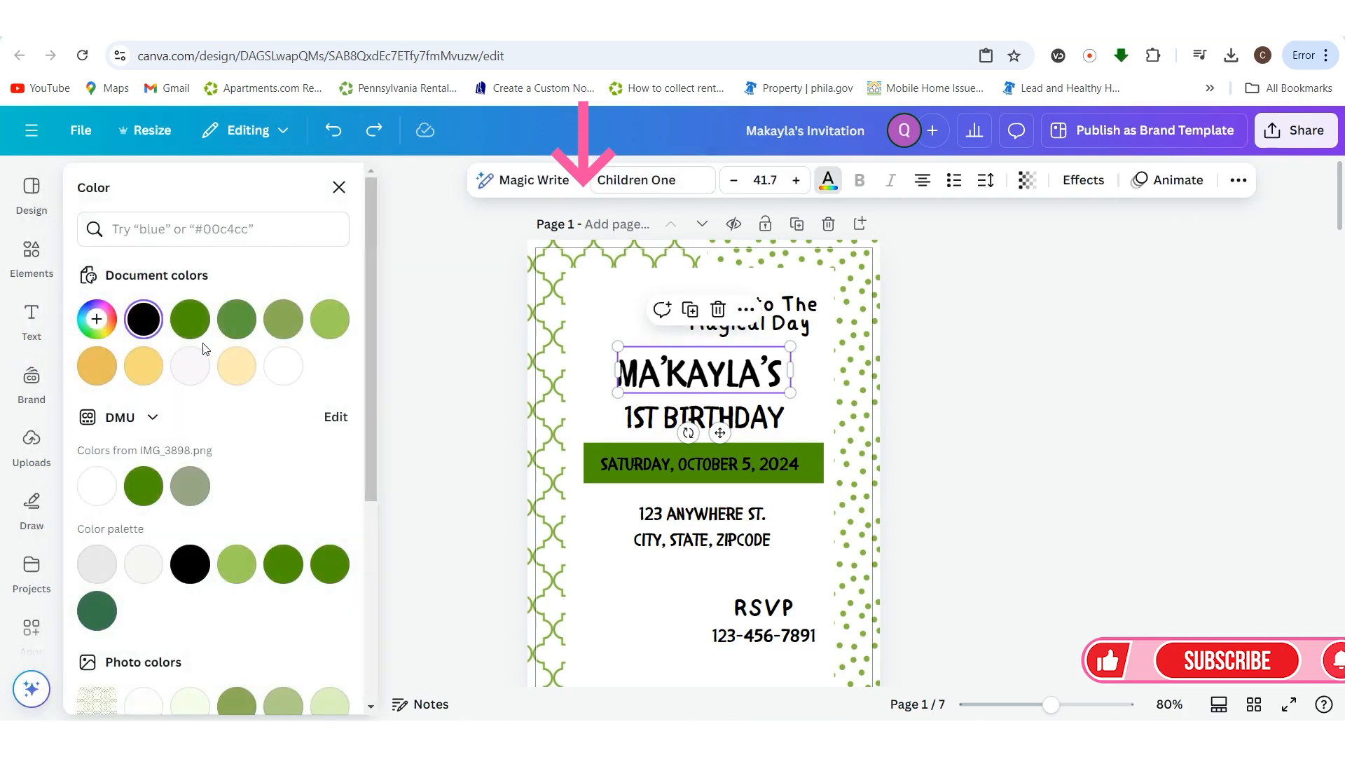
{"action": "left_click", "coordinate": [181, 327]}
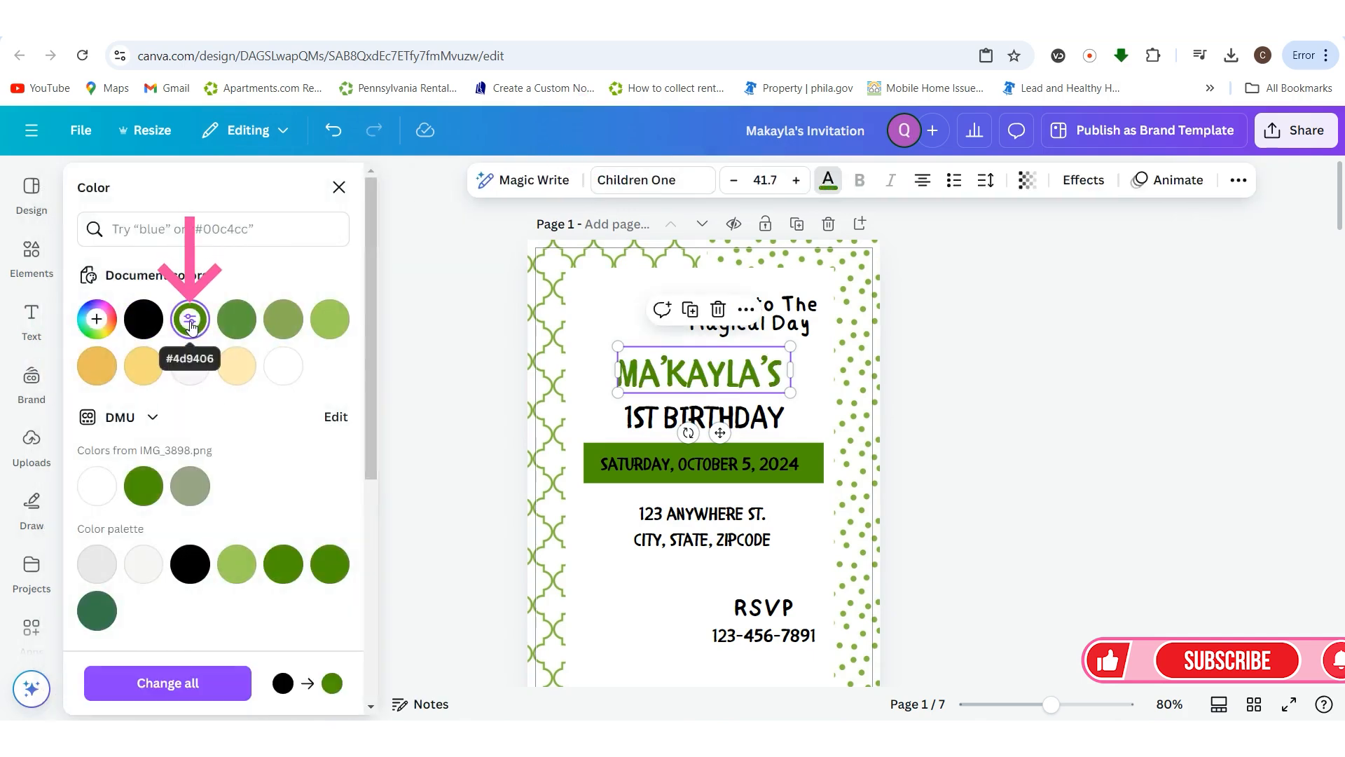
{"action": "left_click", "coordinate": [190, 683]}
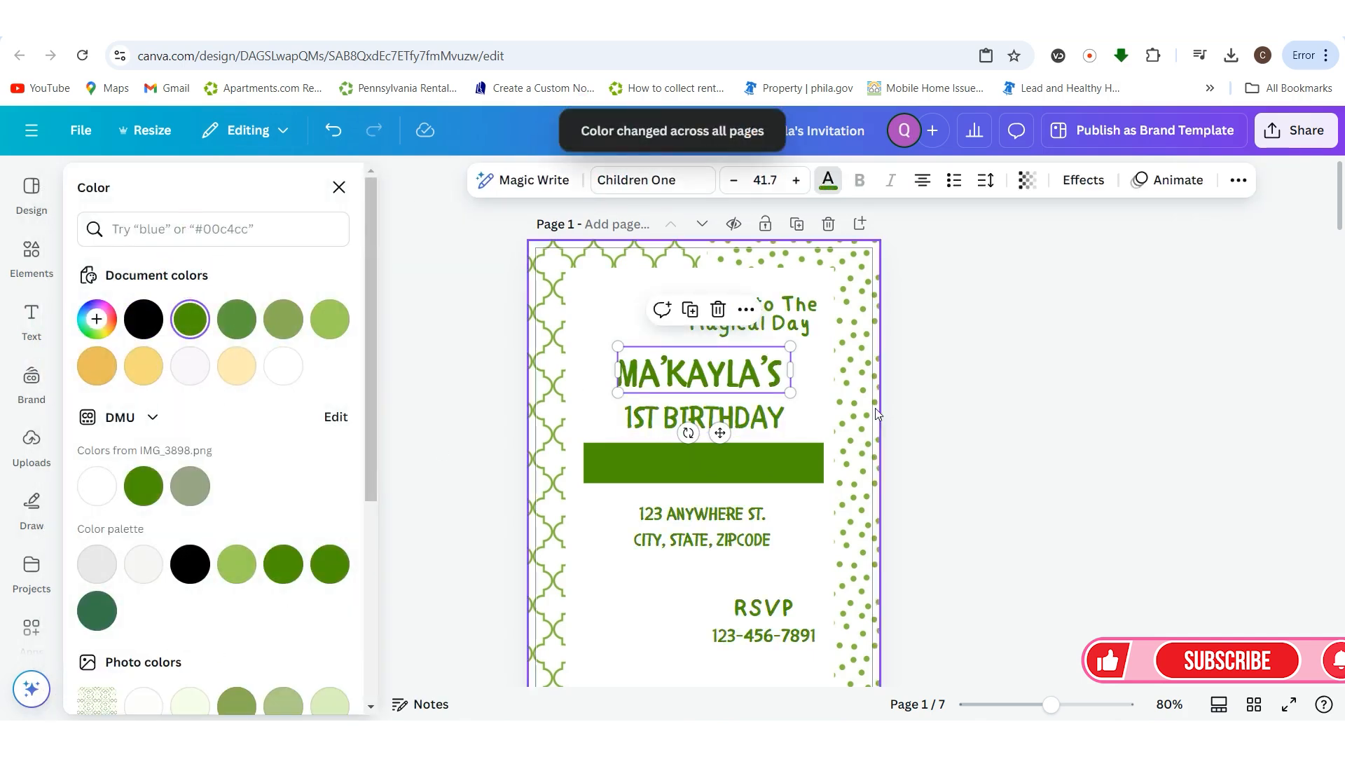
- Set the date text on the green banner to black
{"action": "left_click", "coordinate": [752, 461]}
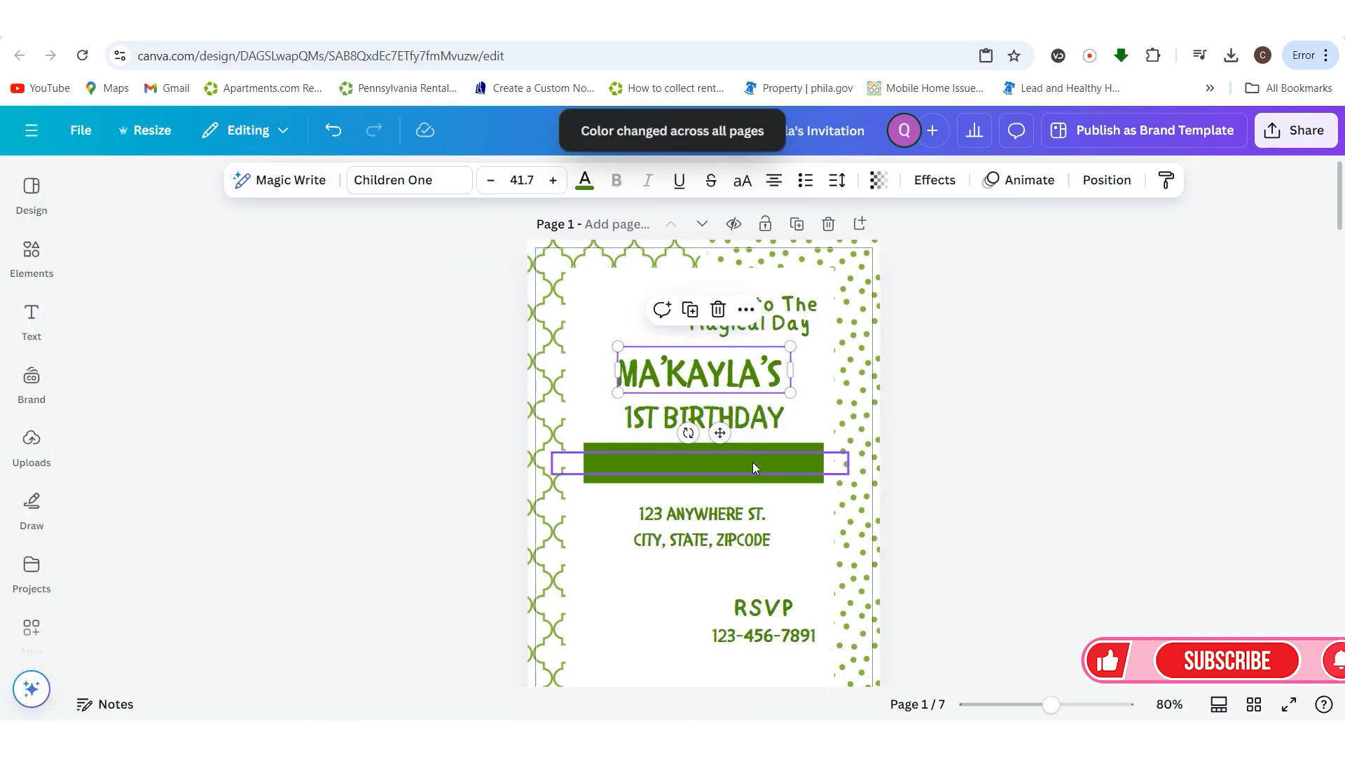
{"action": "left_click", "coordinate": [585, 181]}
{"action": "left_click", "coordinate": [142, 320]}
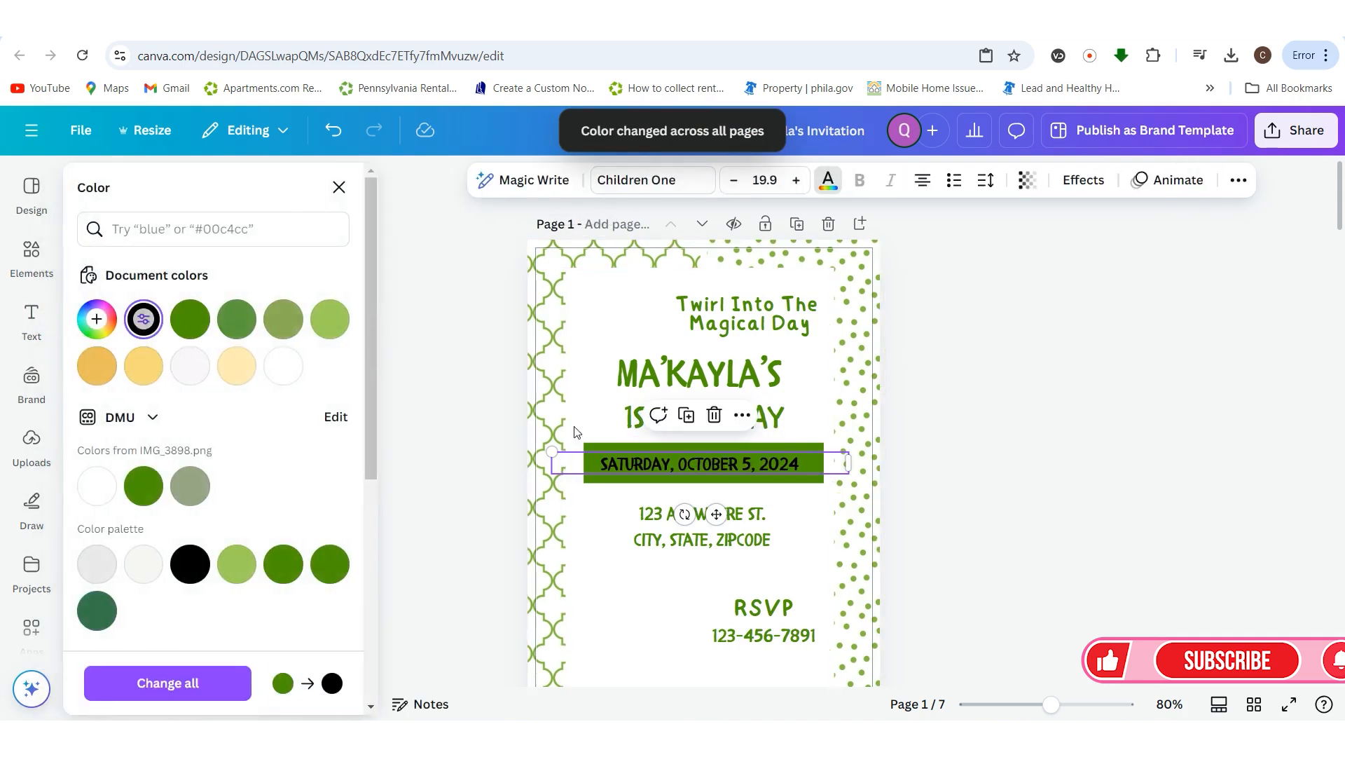
{"action": "left_click", "coordinate": [1049, 517]}
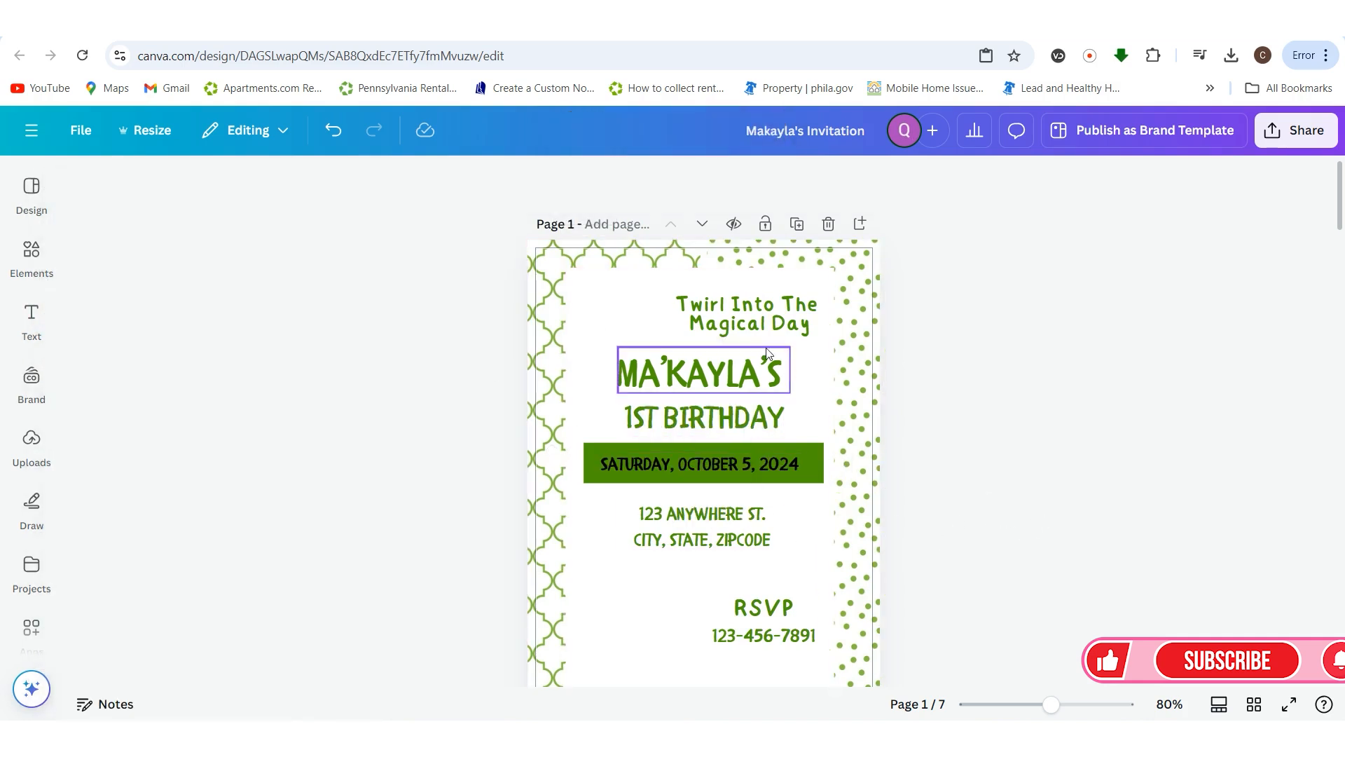
- Try the Outline, Splice and Lift text effects on the name heading, and apply the Shadow effect
{"action": "left_click", "coordinate": [758, 372]}
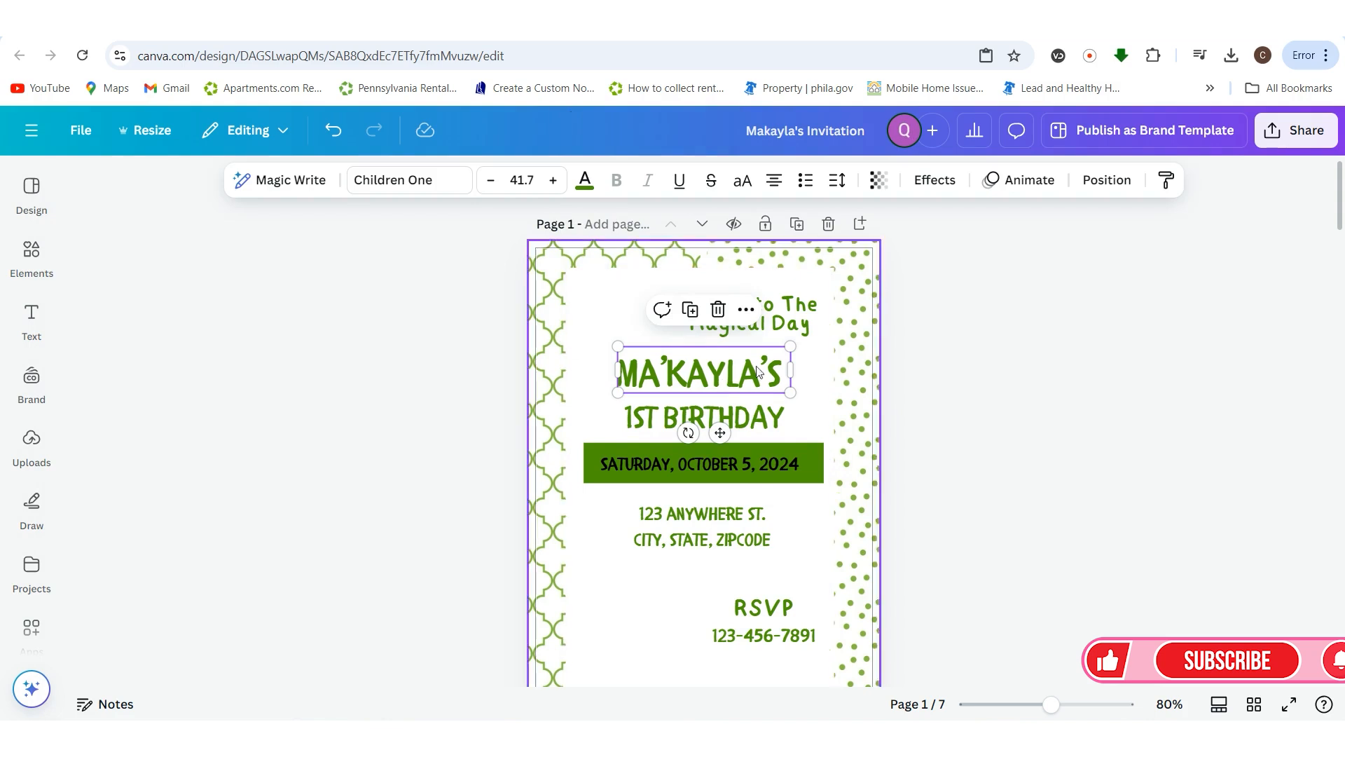
{"action": "left_click", "coordinate": [935, 179]}
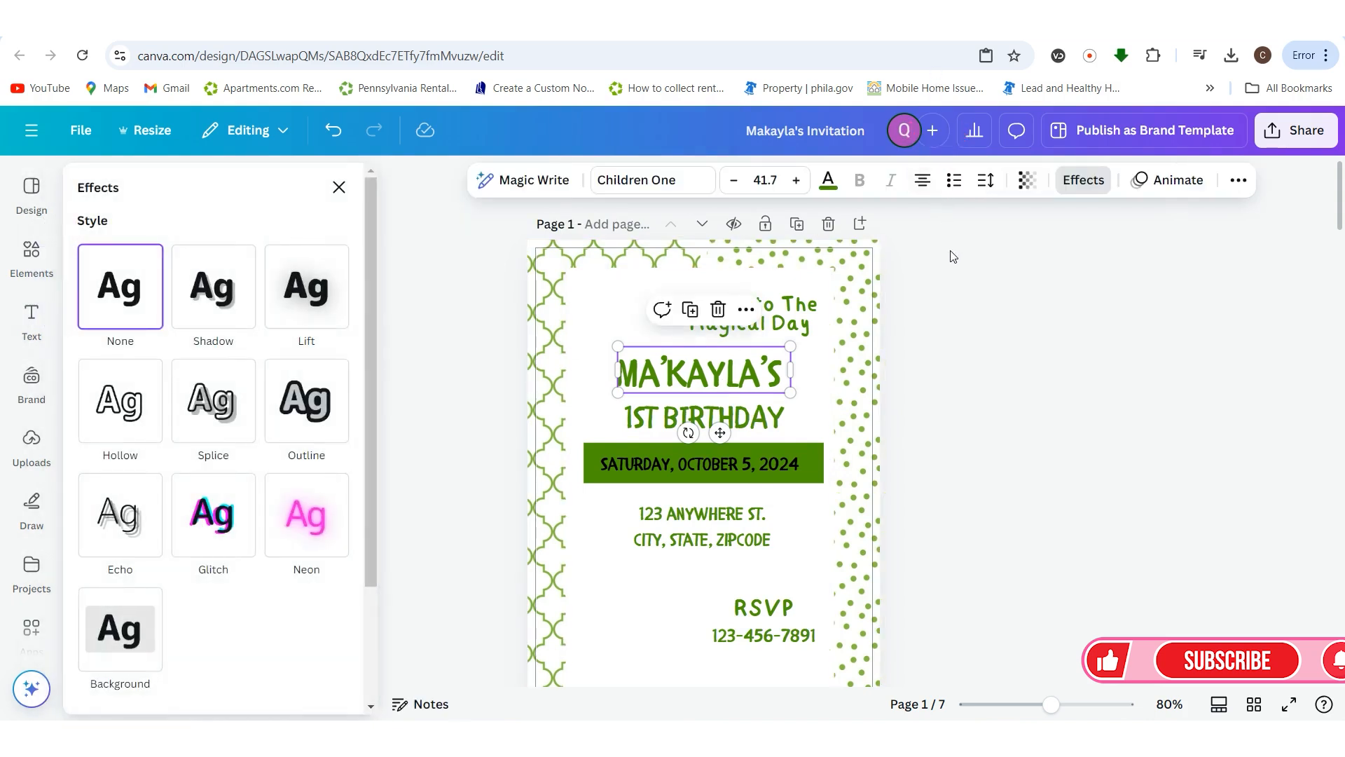
{"action": "left_click", "coordinate": [301, 415]}
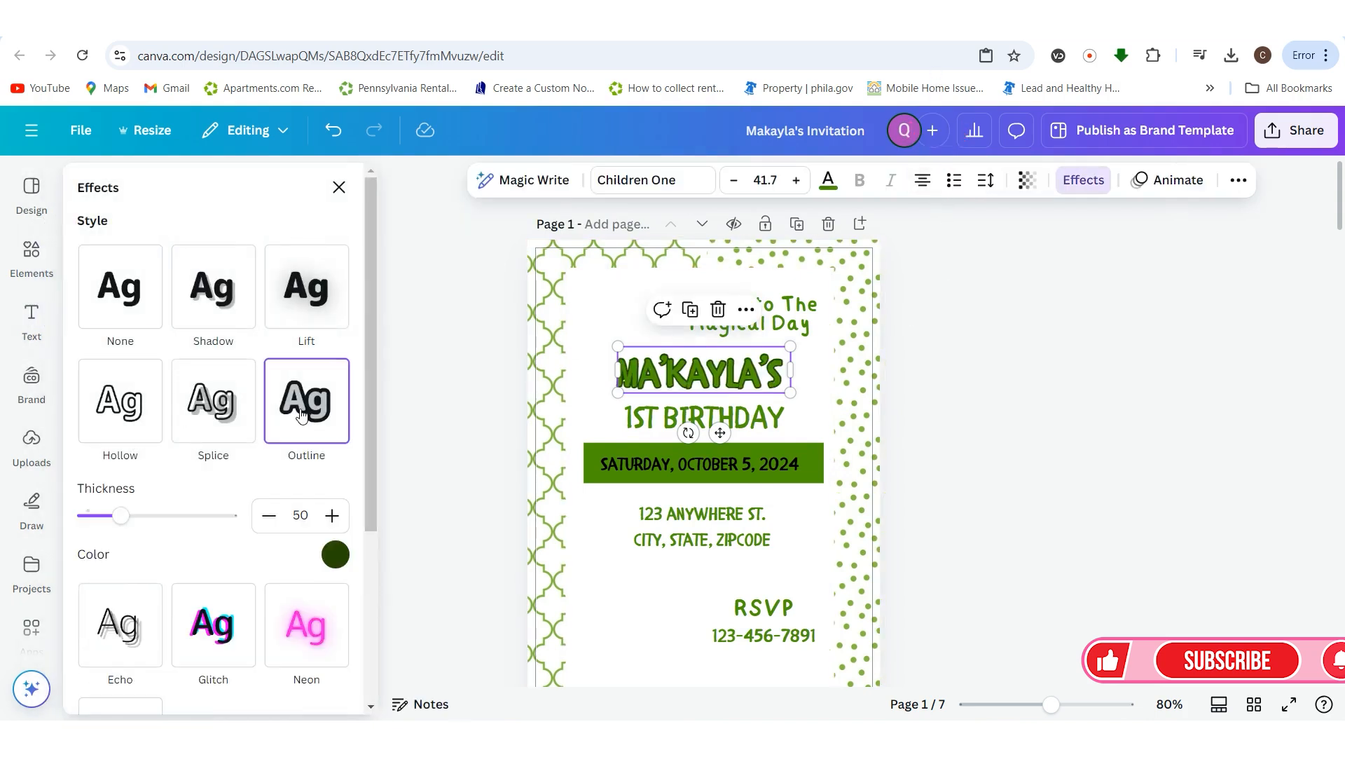
{"action": "left_click", "coordinate": [193, 415]}
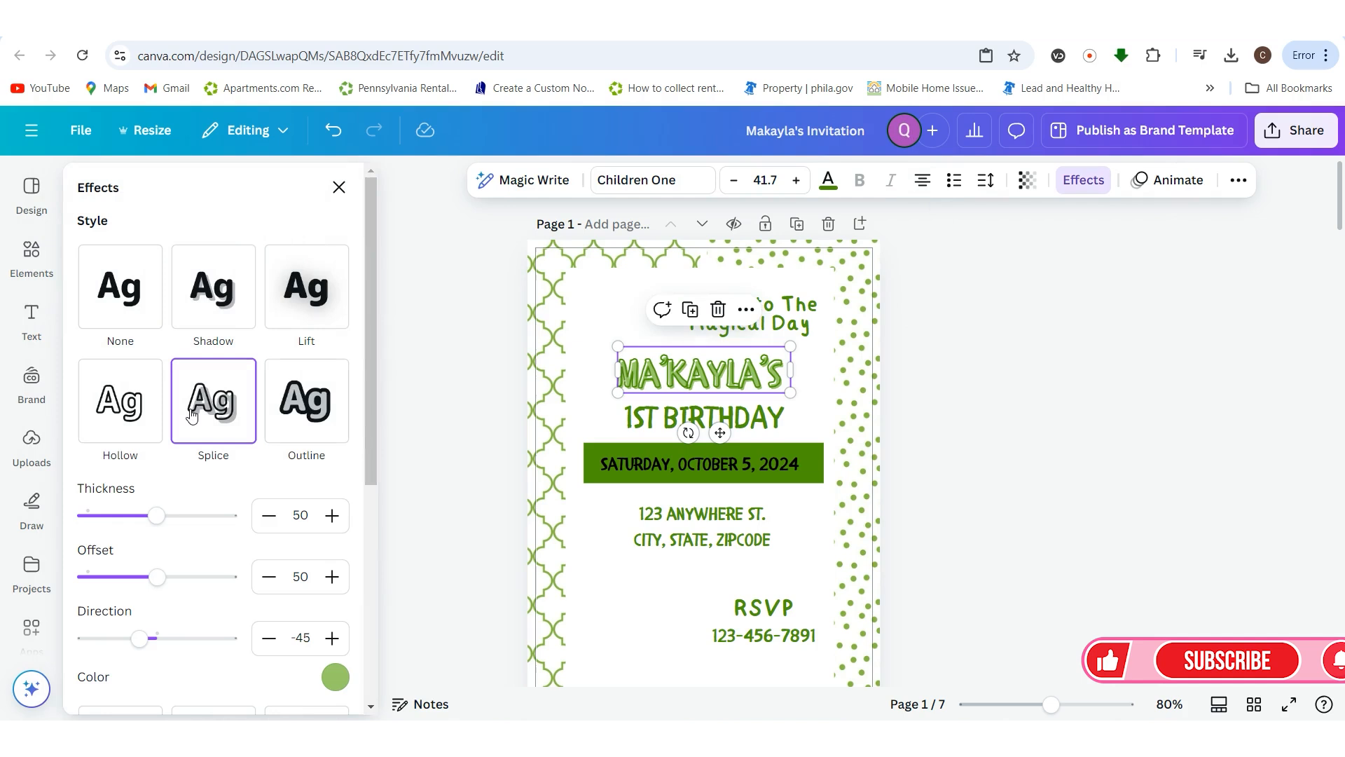
{"action": "left_click", "coordinate": [137, 423]}
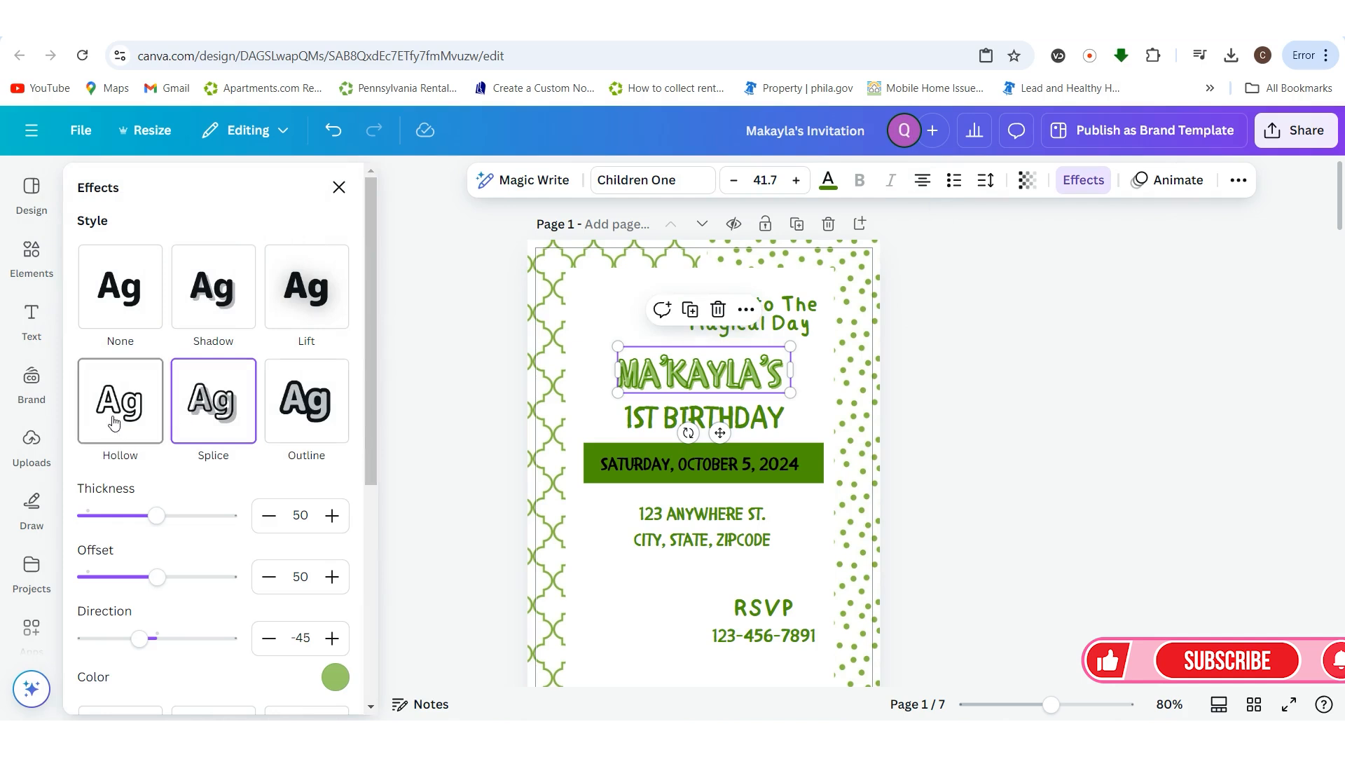
{"action": "left_click", "coordinate": [199, 325]}
{"action": "left_click", "coordinate": [316, 317]}
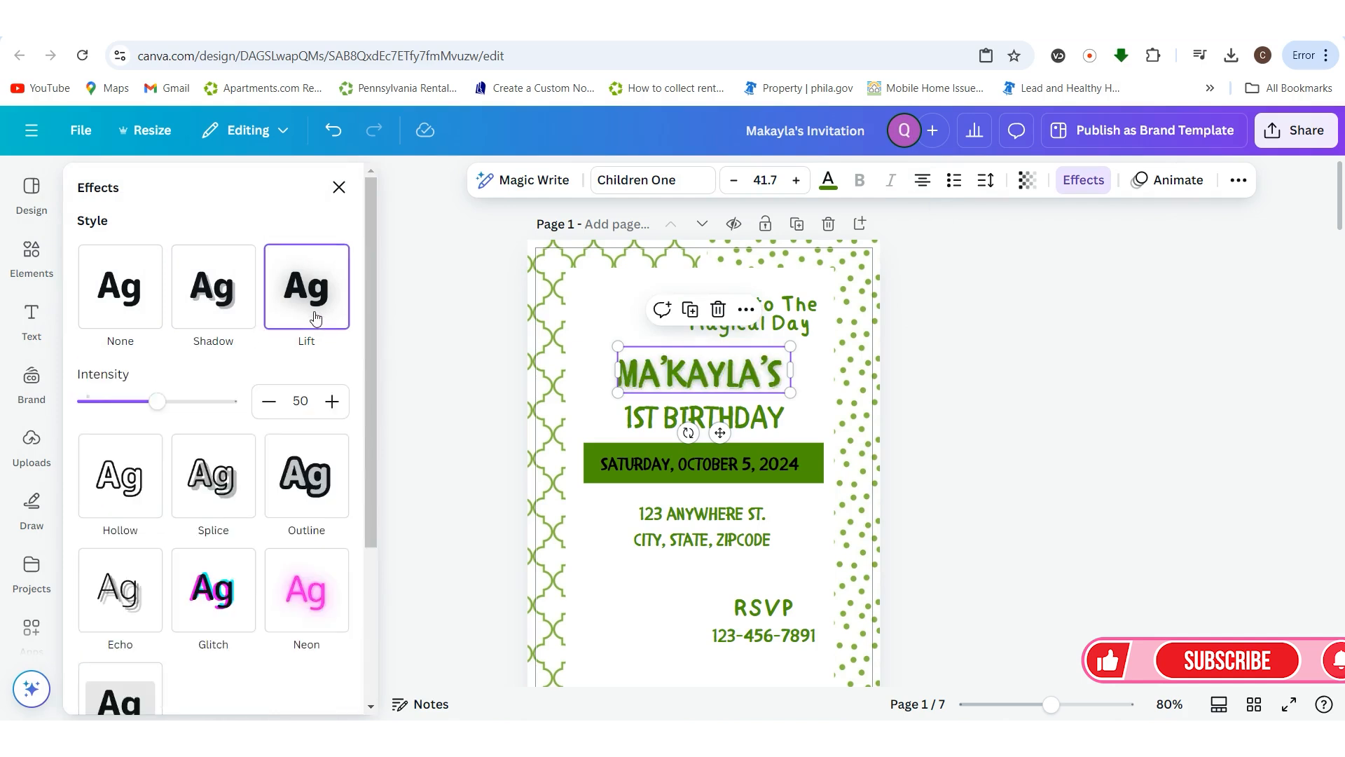
{"action": "left_click", "coordinate": [185, 315]}
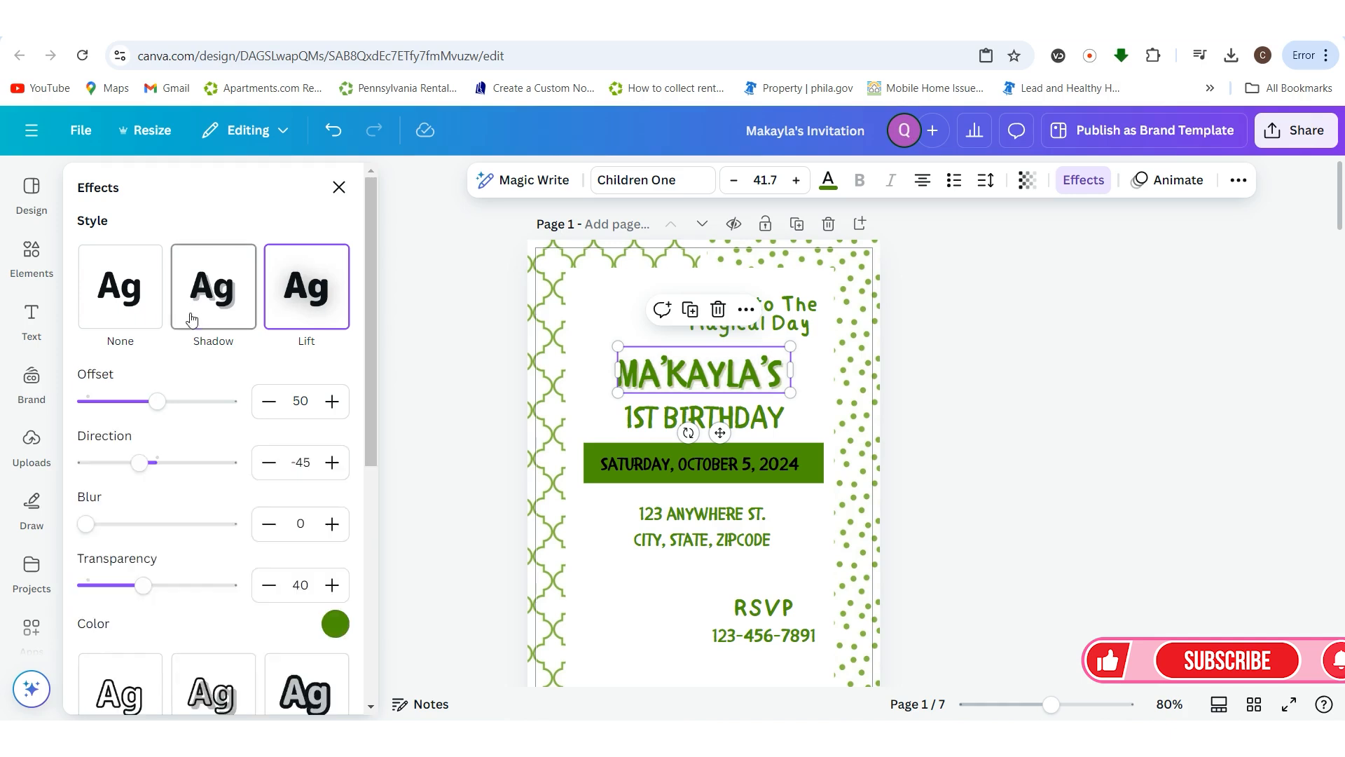
{"action": "left_click", "coordinate": [188, 314]}
{"action": "left_click", "coordinate": [211, 315]}
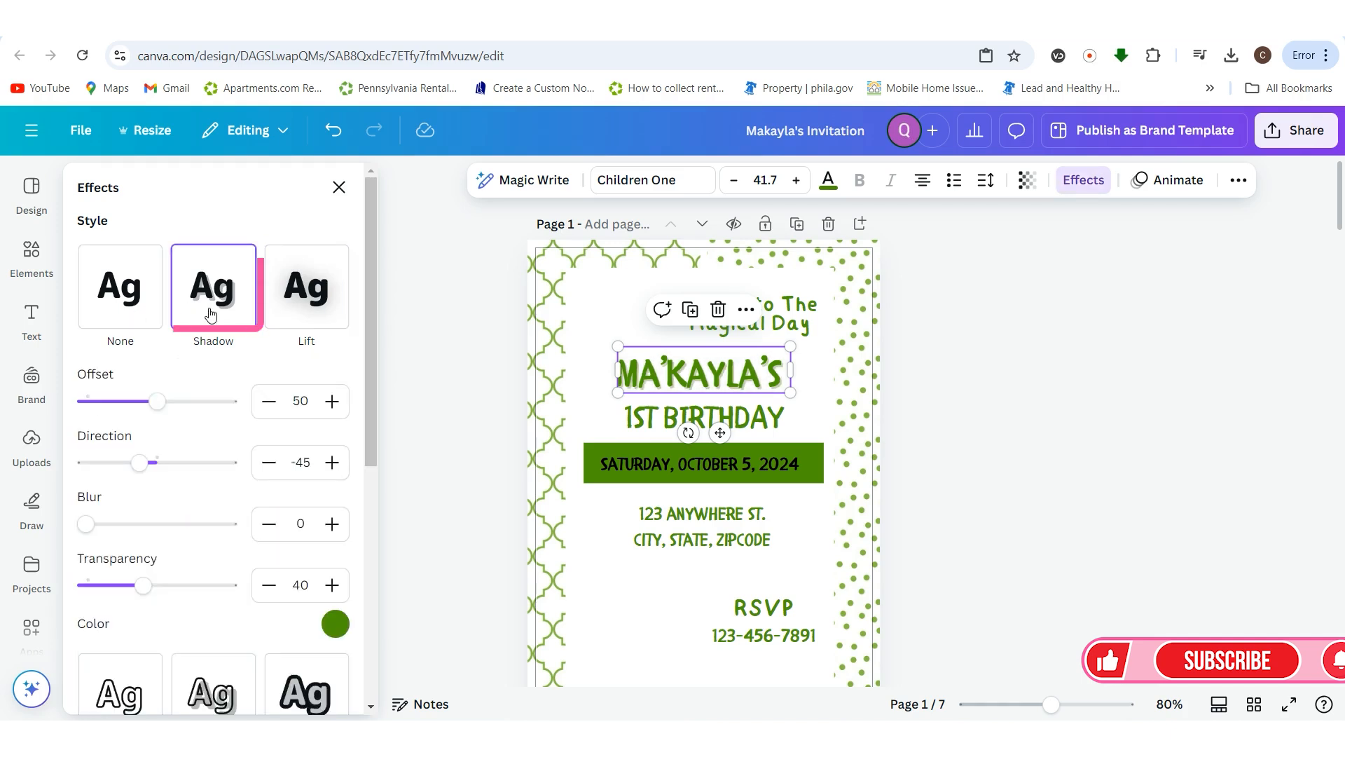
- Try the yellow document colors for the name heading's shadow and set it to golden orange
{"action": "left_click", "coordinate": [335, 624]}
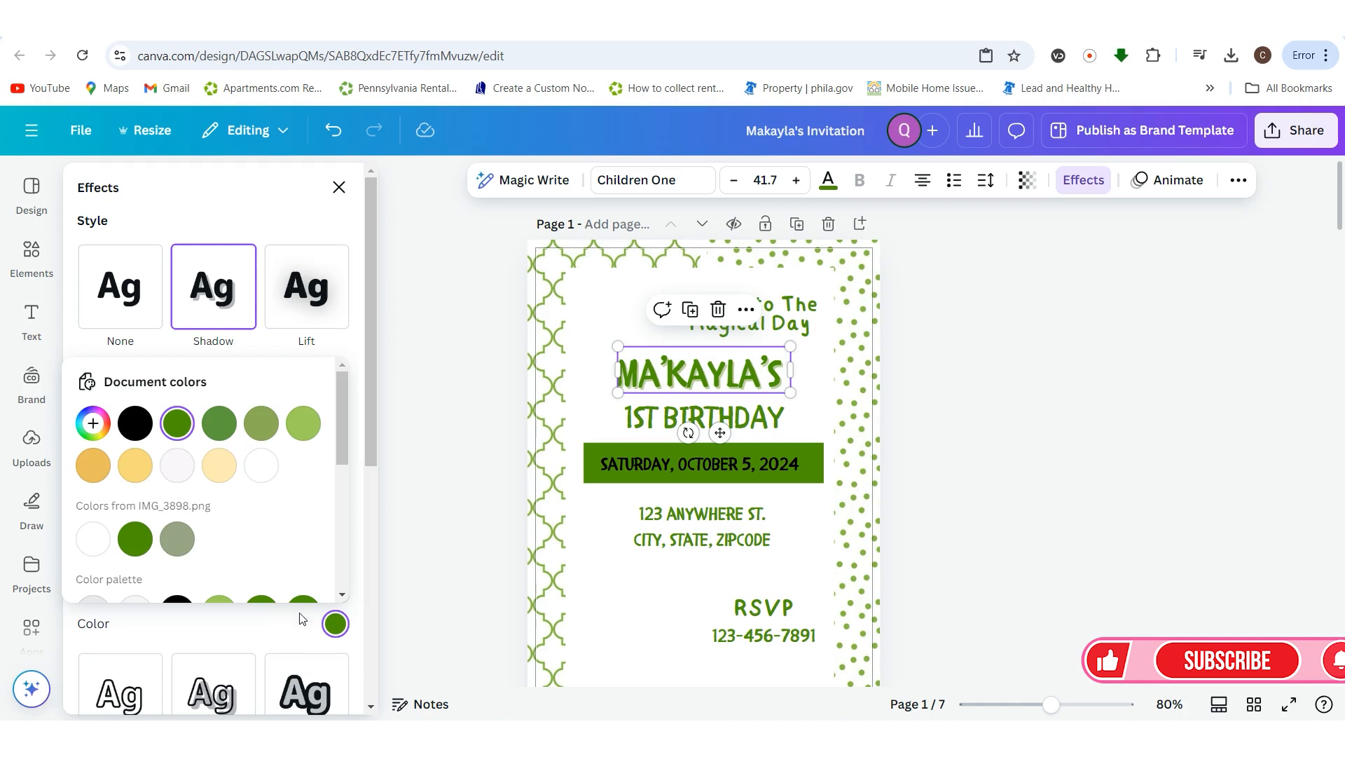
{"action": "left_click", "coordinate": [136, 467]}
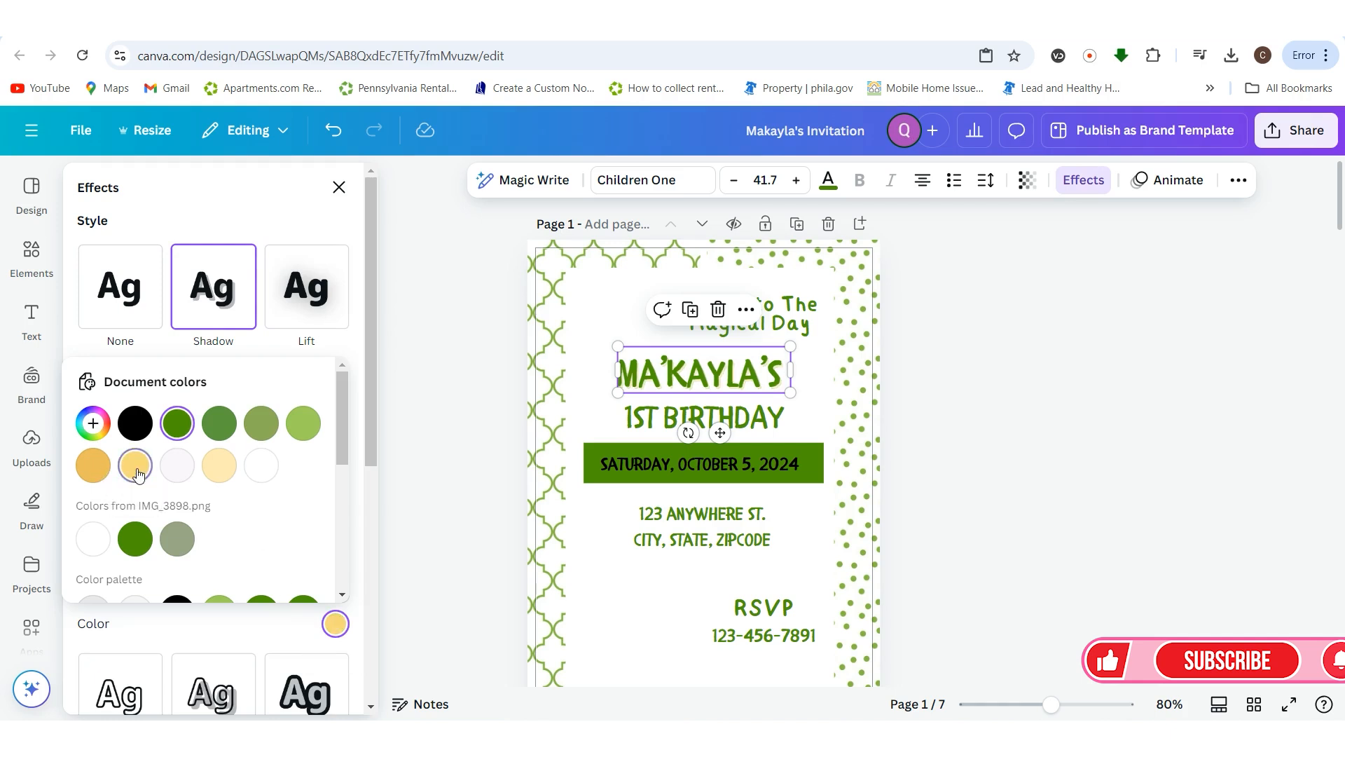
{"action": "left_click", "coordinate": [227, 472]}
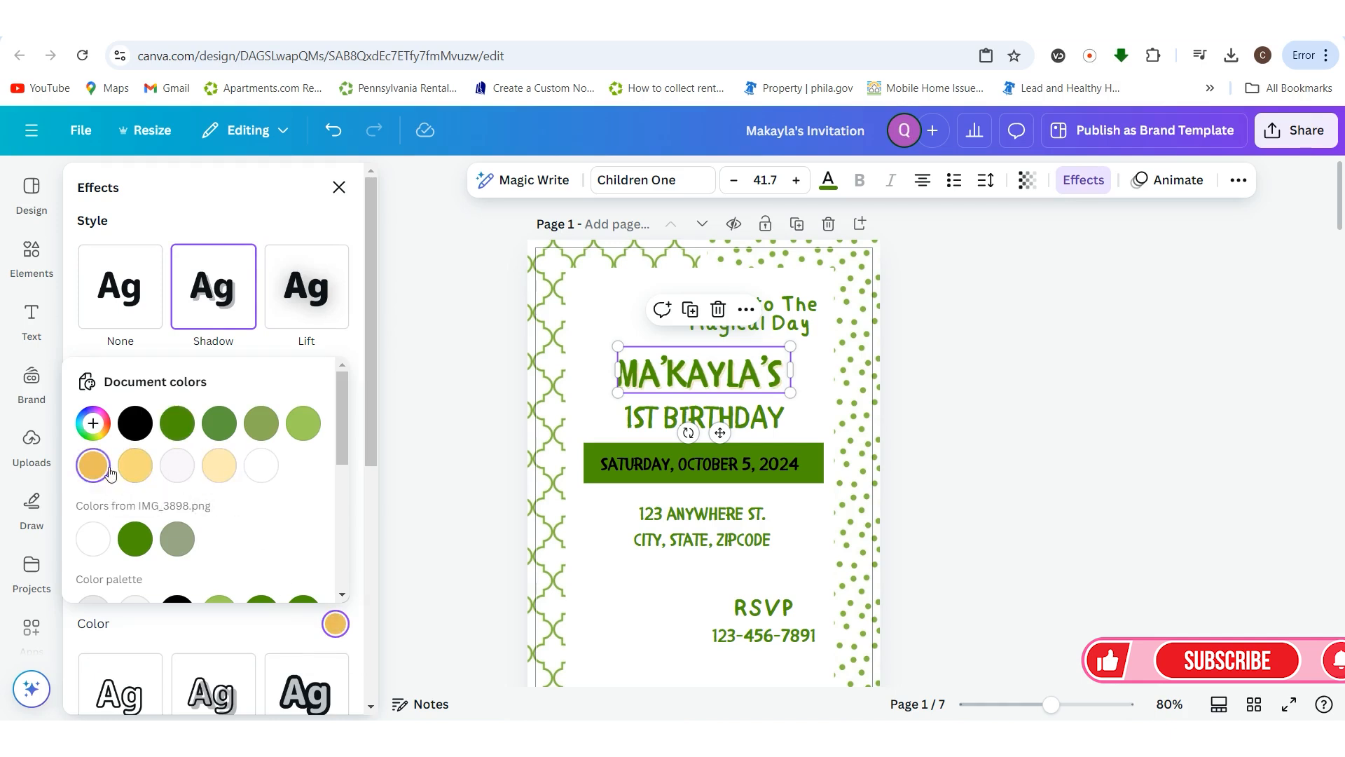
- Change the name heading's shadow to the solid orange from the default colors
{"action": "scroll", "coordinate": [169, 502], "scroll_direction": "down", "scroll_amount": 5}
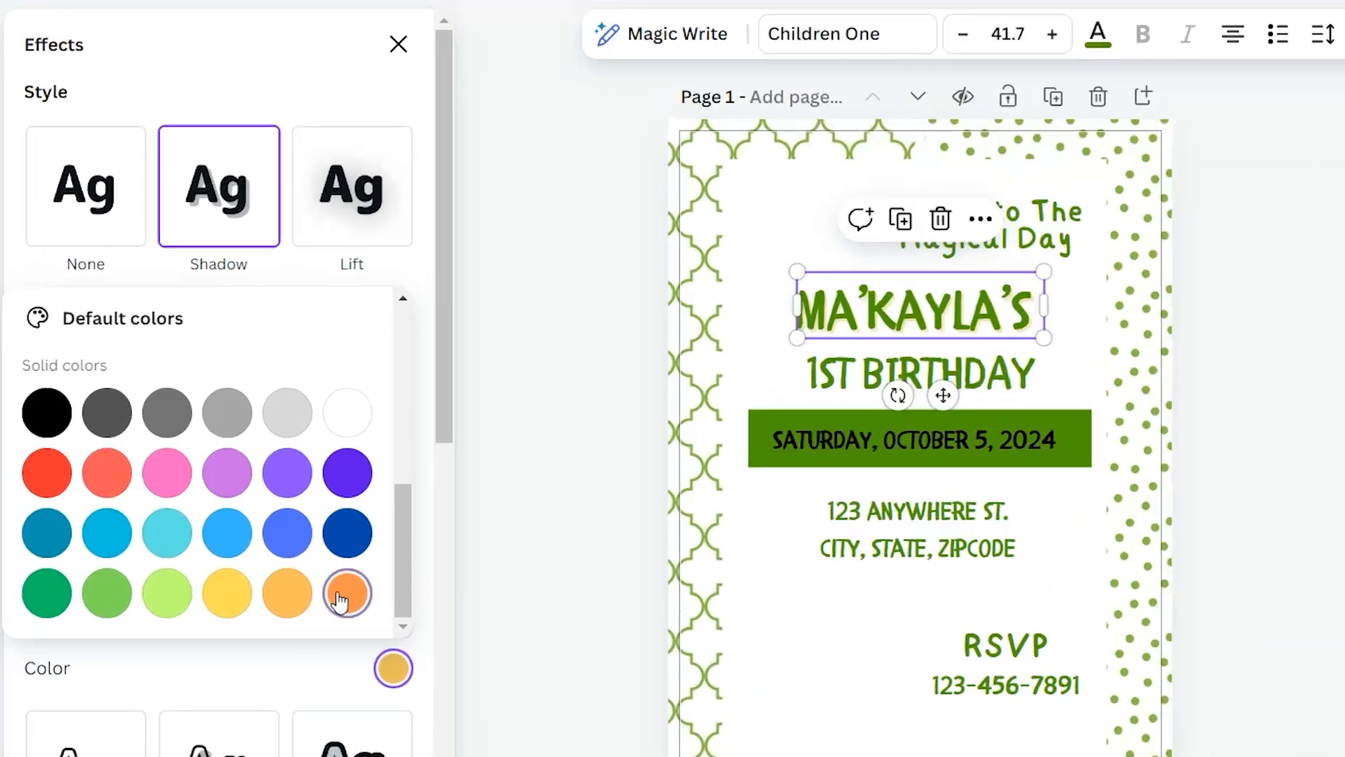
{"action": "left_click", "coordinate": [303, 571]}
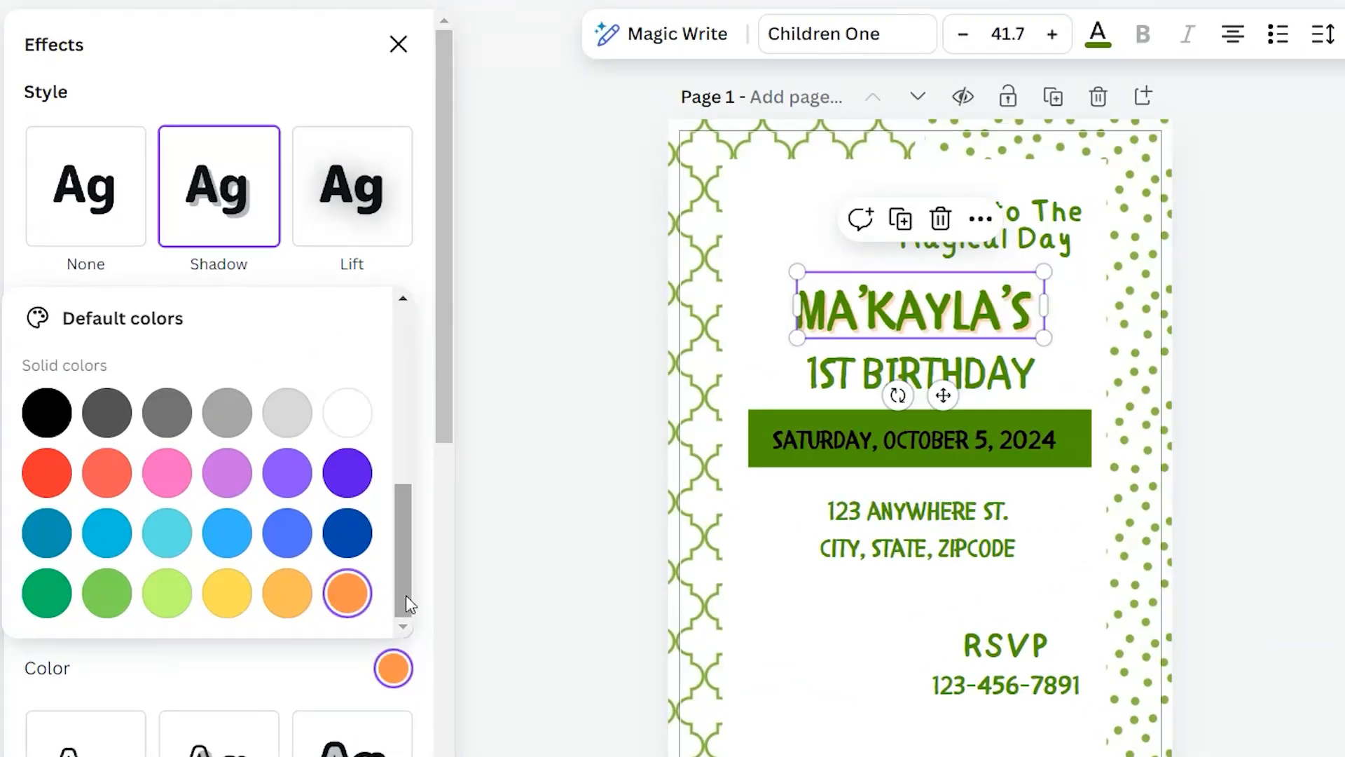
{"action": "left_click", "coordinate": [427, 514]}
- Set the name heading's shadow blur to 4 and transparency to 80
{"action": "scroll", "coordinate": [420, 556], "scroll_direction": "down", "scroll_amount": 2}
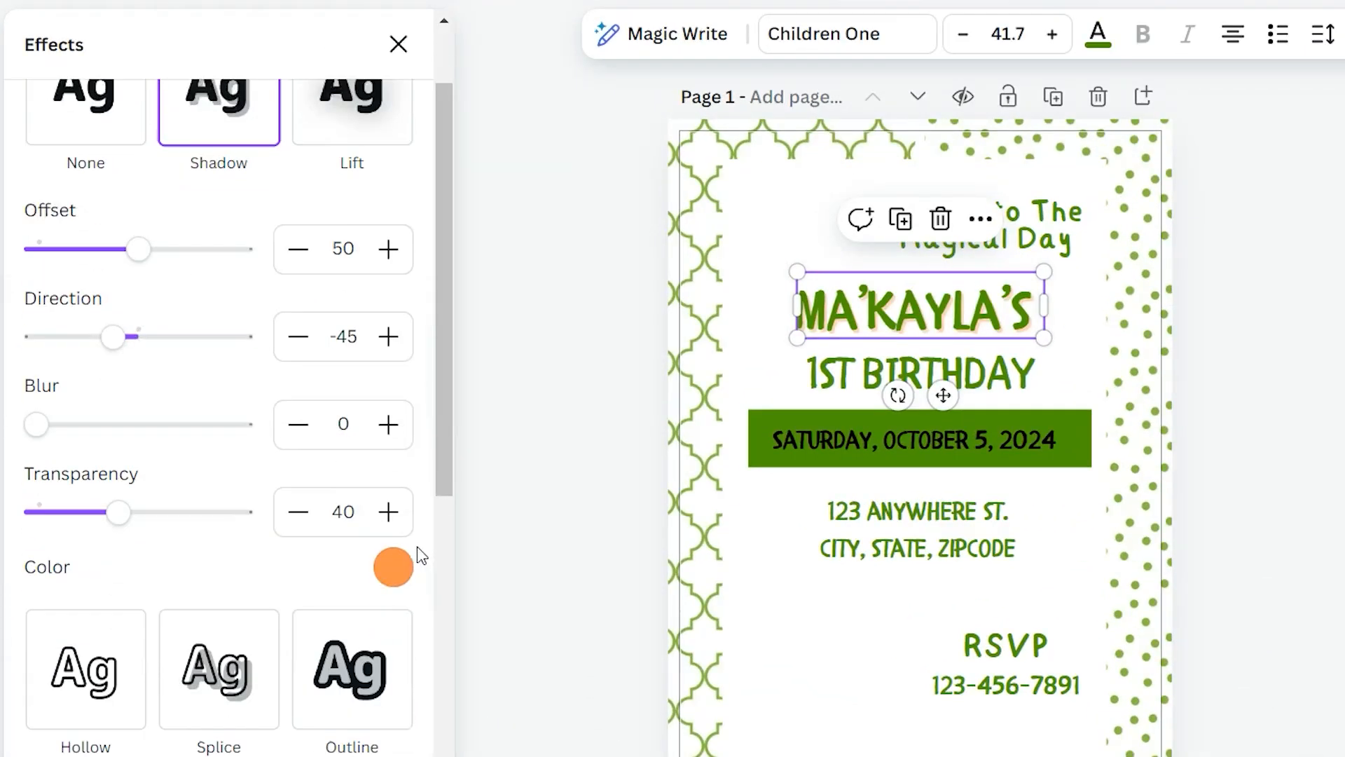
{"action": "scroll", "coordinate": [421, 555], "scroll_direction": "down", "scroll_amount": 1}
{"action": "scroll", "coordinate": [120, 422], "scroll_direction": "up", "scroll_amount": 2}
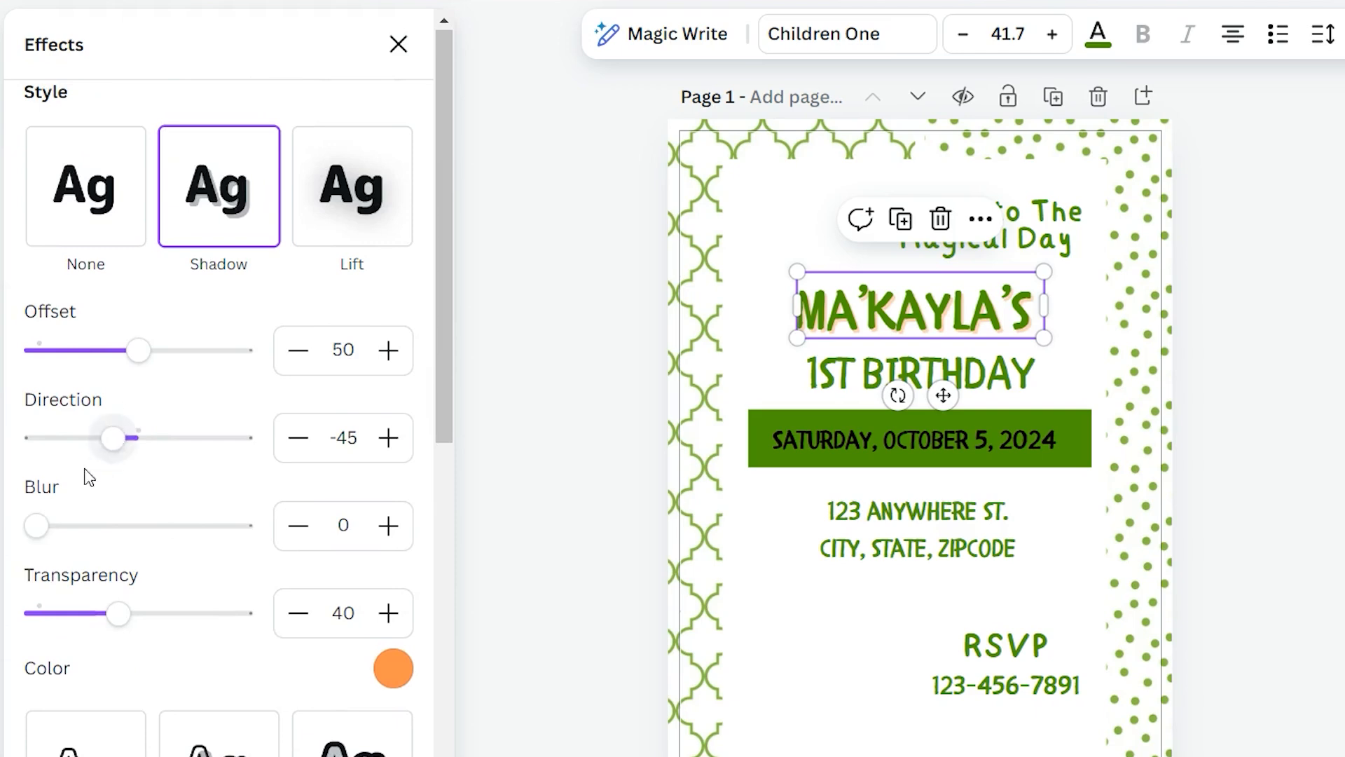
{"action": "mouse_move", "coordinate": [38, 525]}
{"action": "left_mouse_down"}
{"action": "mouse_move", "coordinate": [111, 526]}
{"action": "mouse_move", "coordinate": [44, 527]}
{"action": "left_mouse_up"}
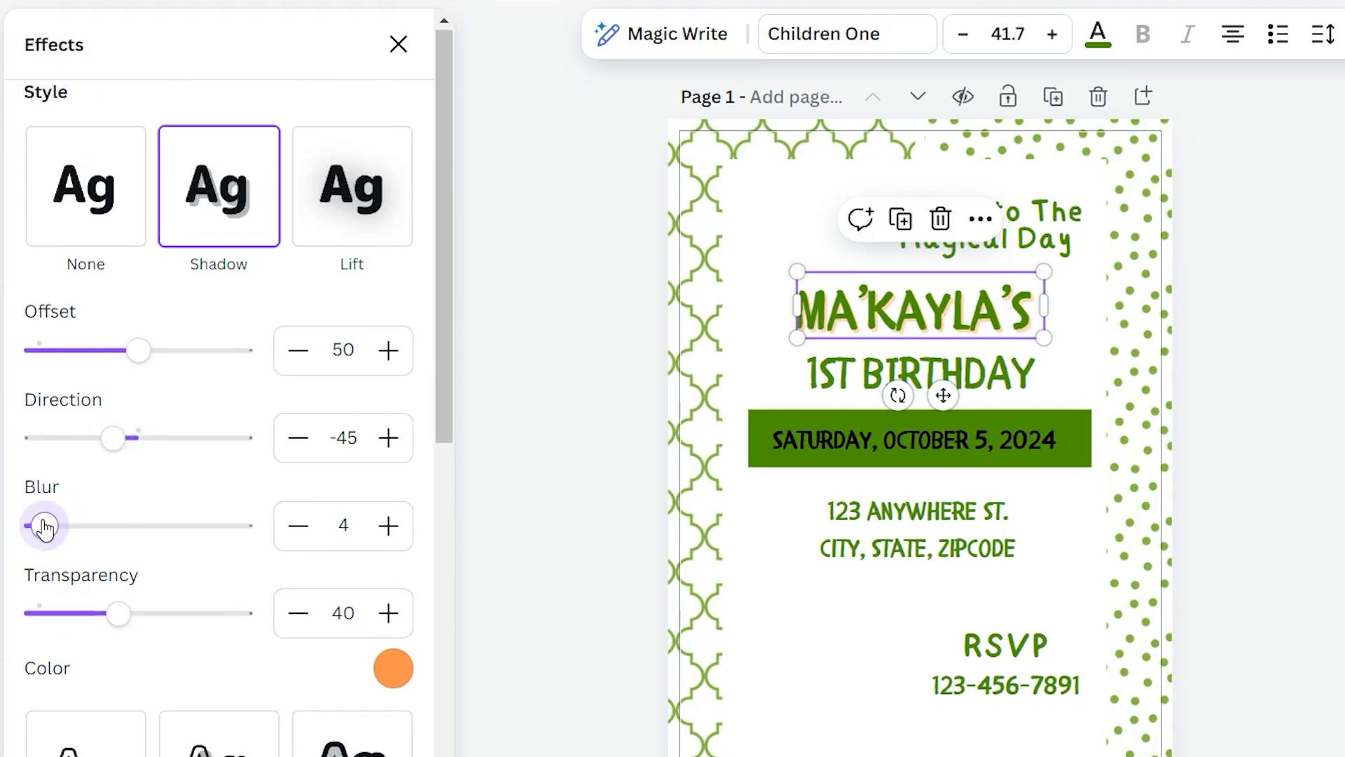
{"action": "left_click_drag", "start_coordinate": [134, 617], "coordinate": [204, 615]}
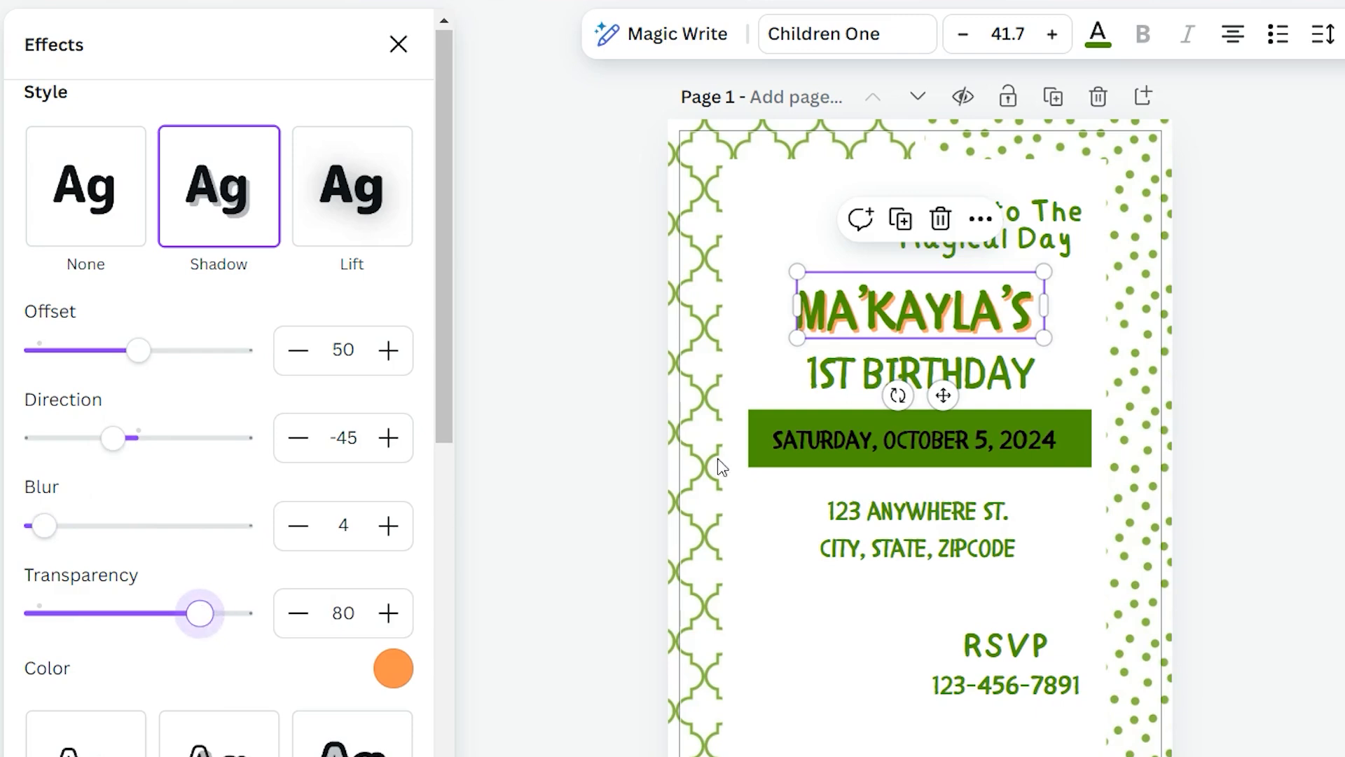
{"action": "key", "text": "Escape"}
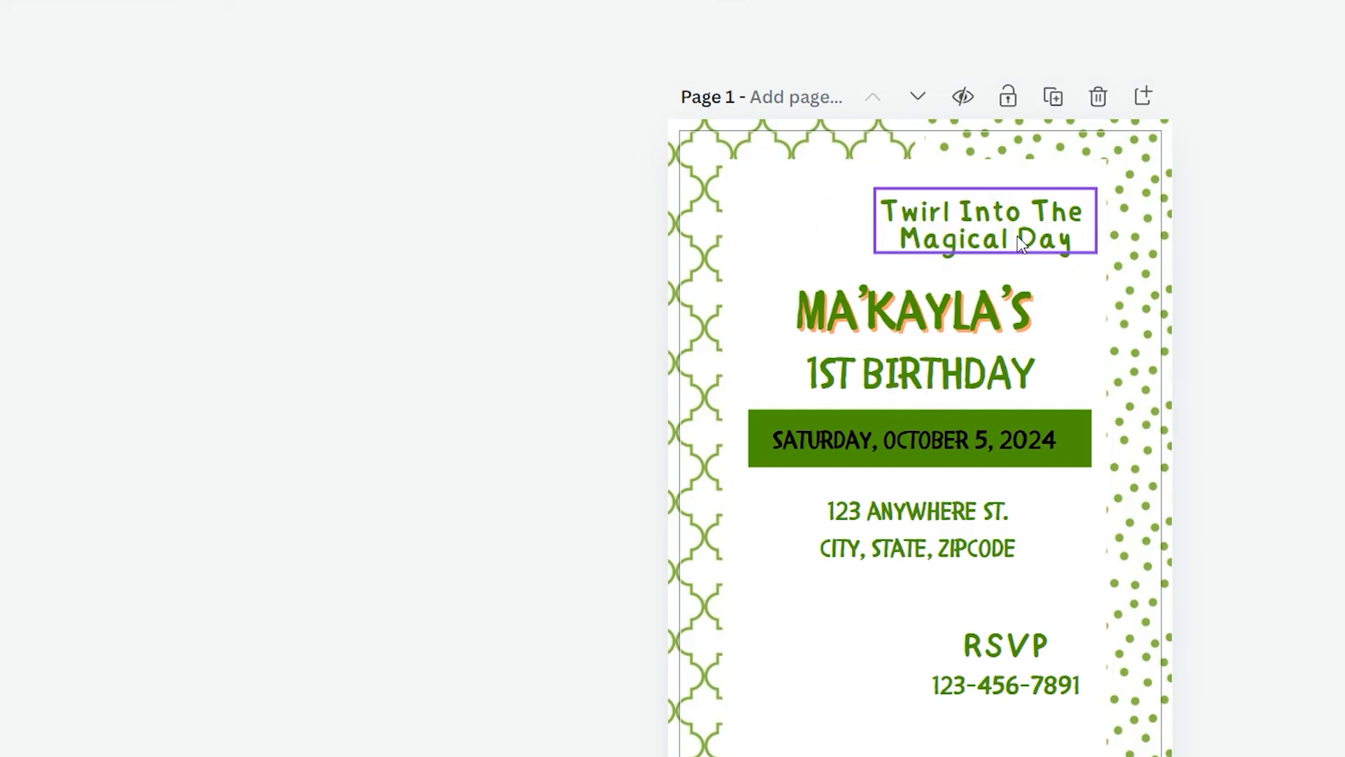
- Check the sample invitation on page 2 and recolor the date text on page 1's green banner off-white
{"action": "left_click", "coordinate": [1015, 233]}
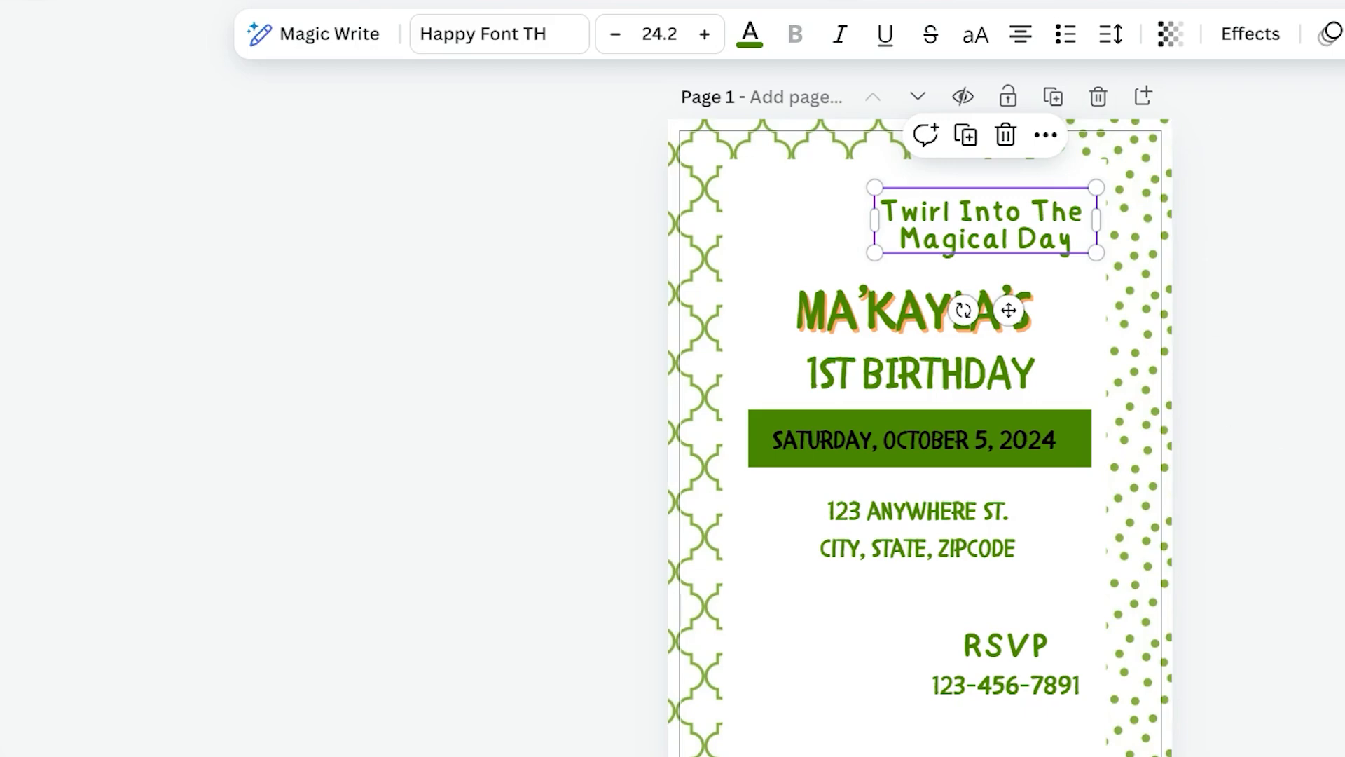
{"action": "left_click", "coordinate": [1281, 446]}
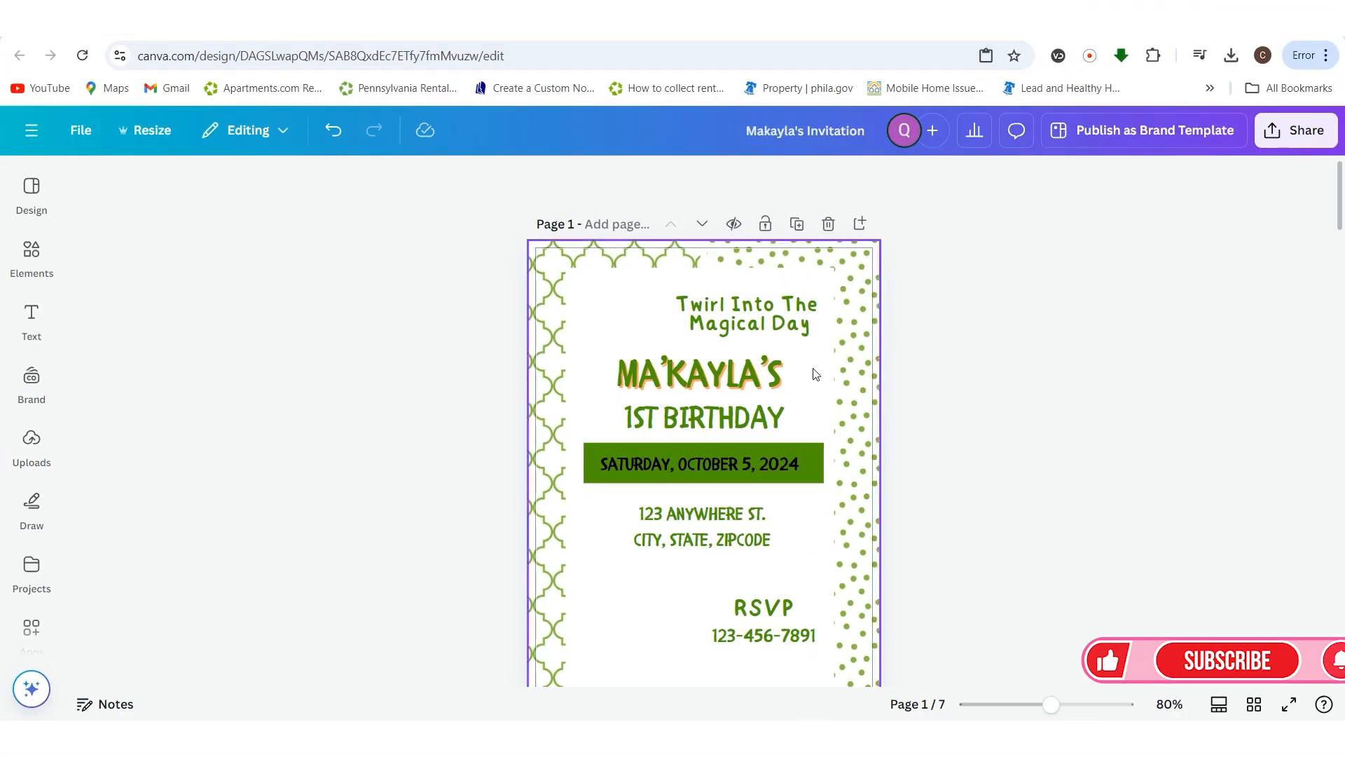
{"action": "scroll", "coordinate": [1015, 423], "scroll_direction": "down", "scroll_amount": 5}
{"action": "scroll", "coordinate": [1006, 423], "scroll_direction": "down", "scroll_amount": 4}
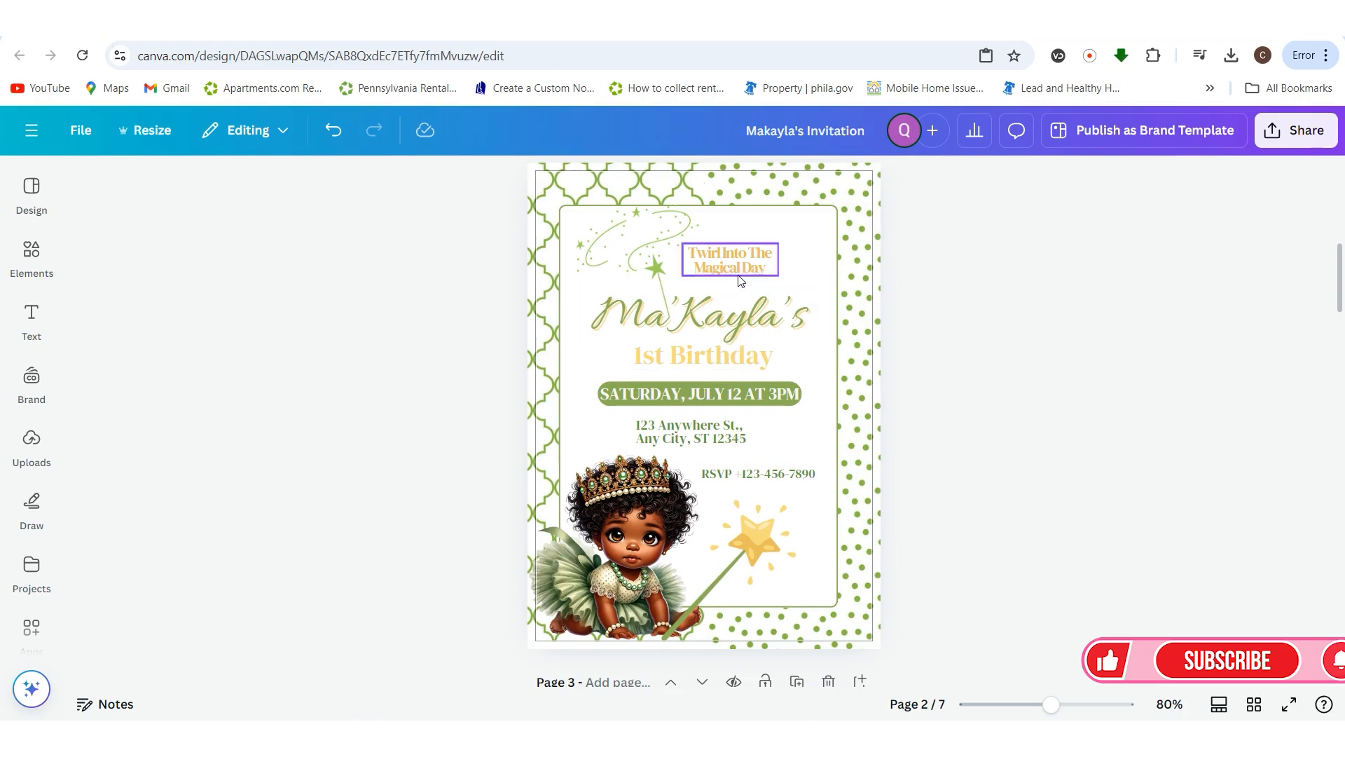
{"action": "scroll", "coordinate": [1142, 463], "scroll_direction": "up", "scroll_amount": 3}
{"action": "scroll", "coordinate": [1145, 462], "scroll_direction": "up", "scroll_amount": 6}
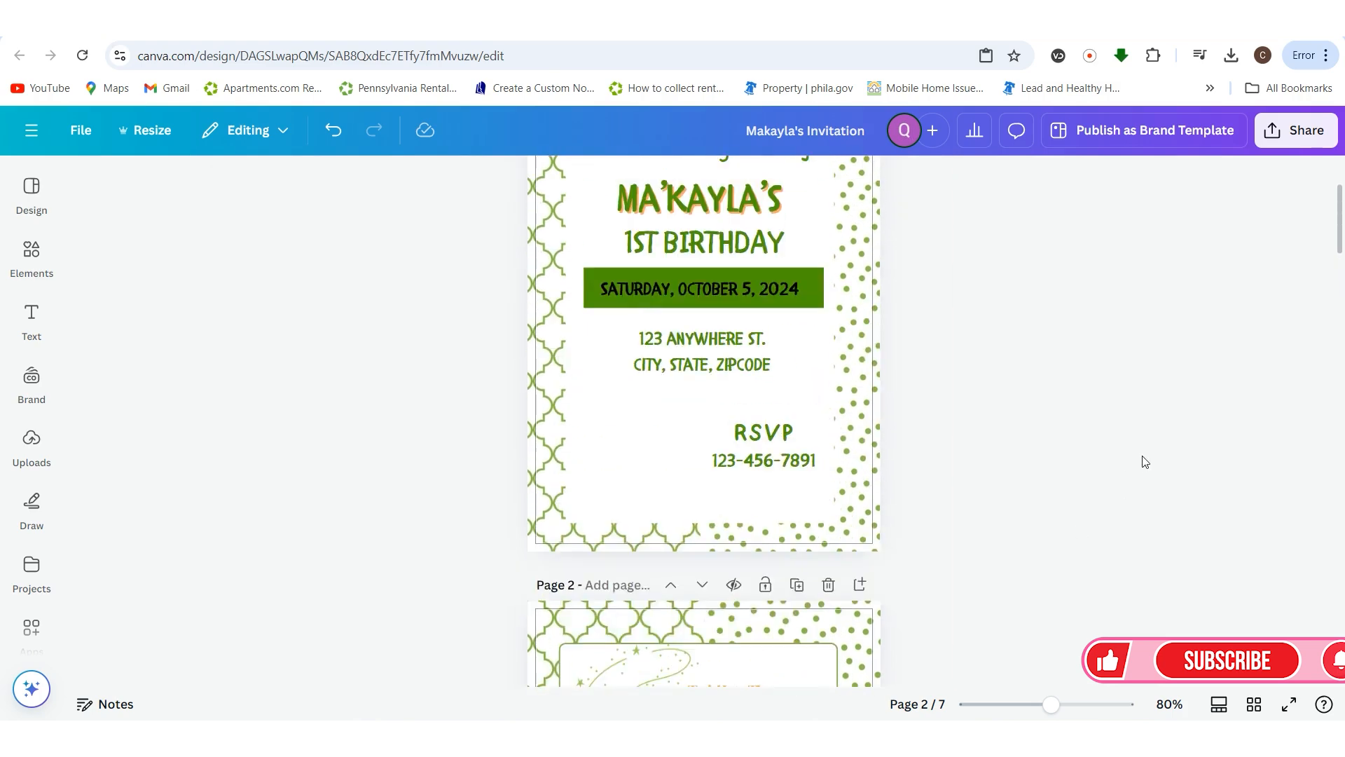
{"action": "left_click", "coordinate": [751, 463]}
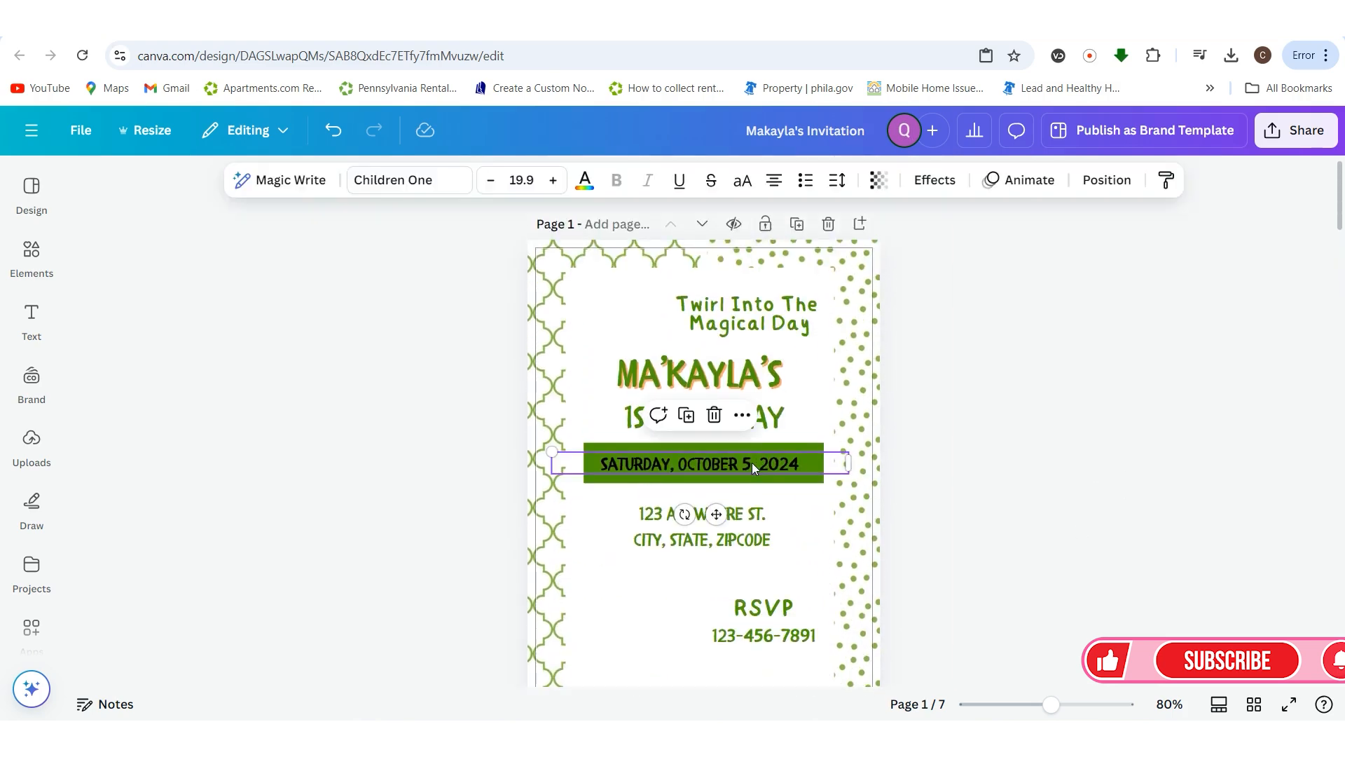
{"action": "left_click", "coordinate": [584, 180]}
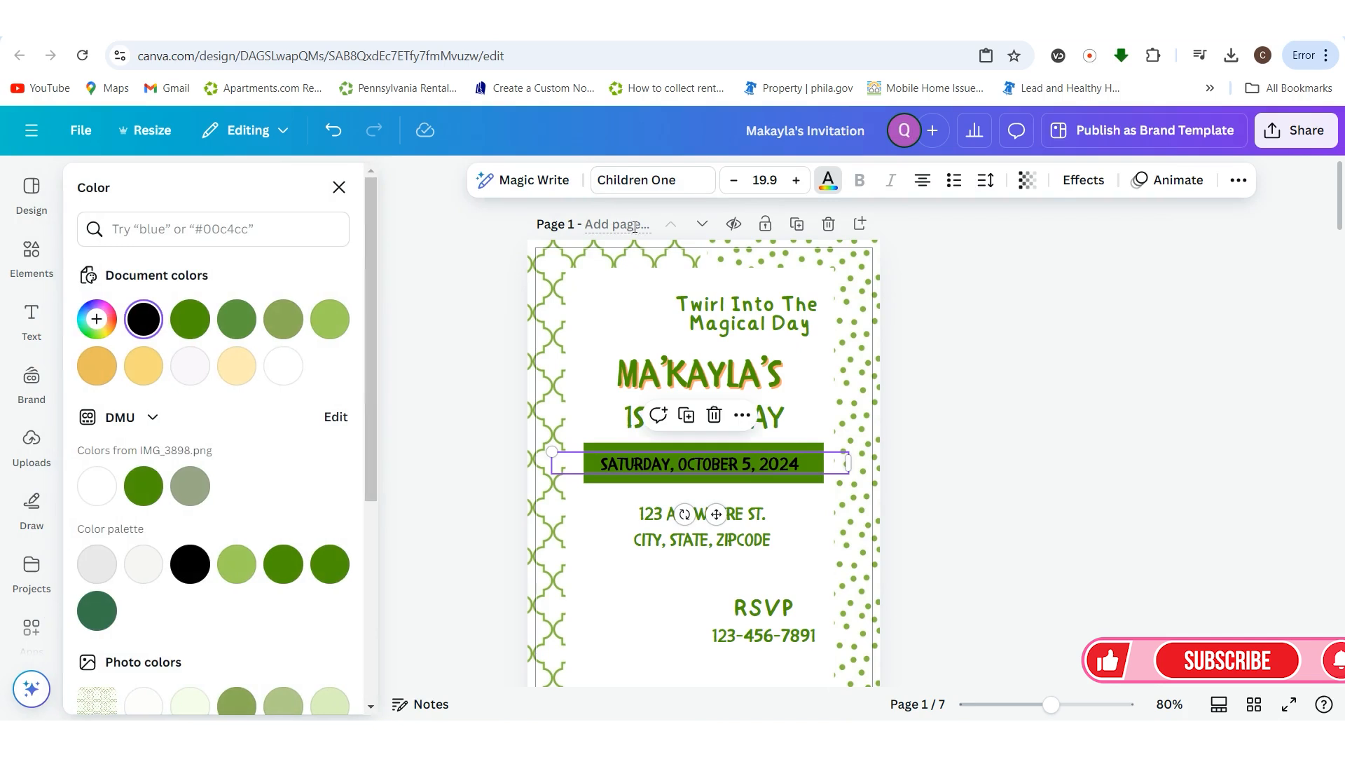
{"action": "left_click", "coordinate": [204, 367]}
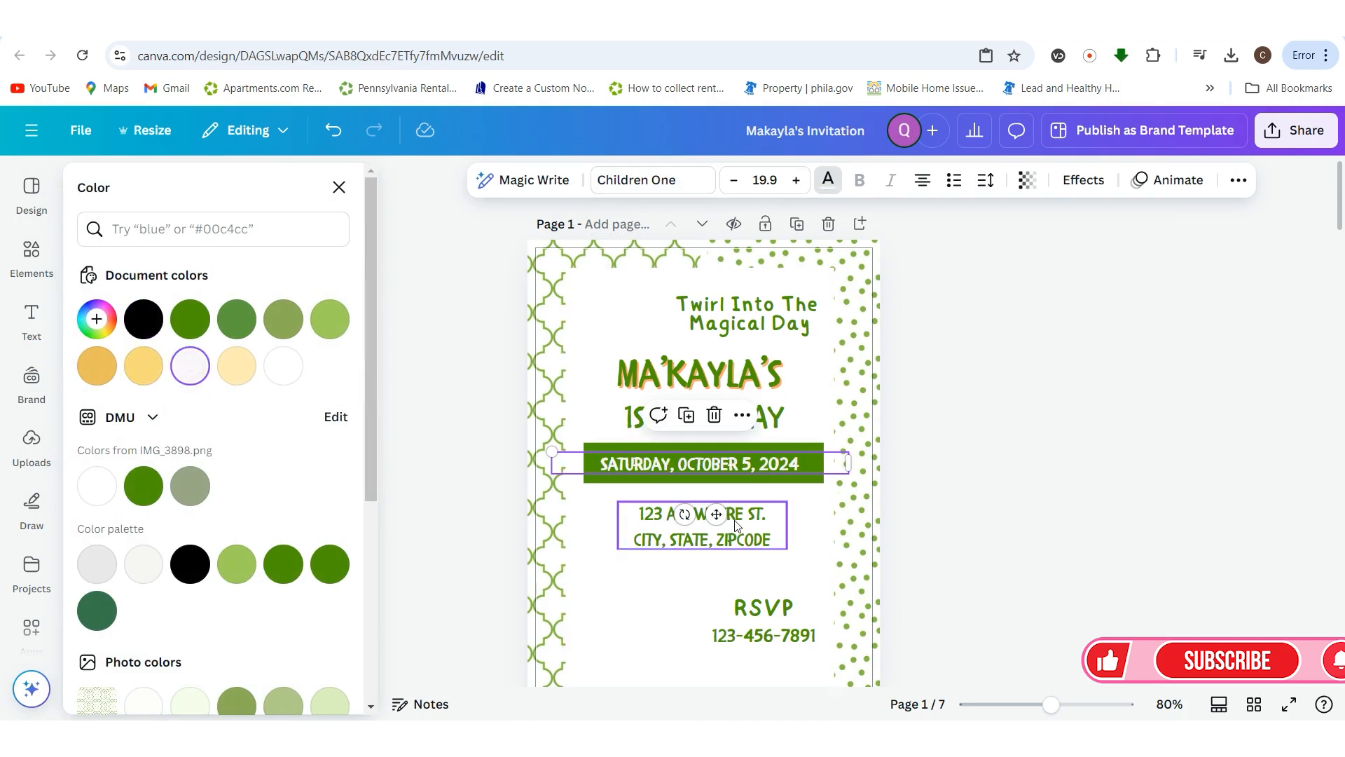
- Round the corners of the green date banner with a corner rounding of 15
{"action": "left_click", "coordinate": [770, 448]}
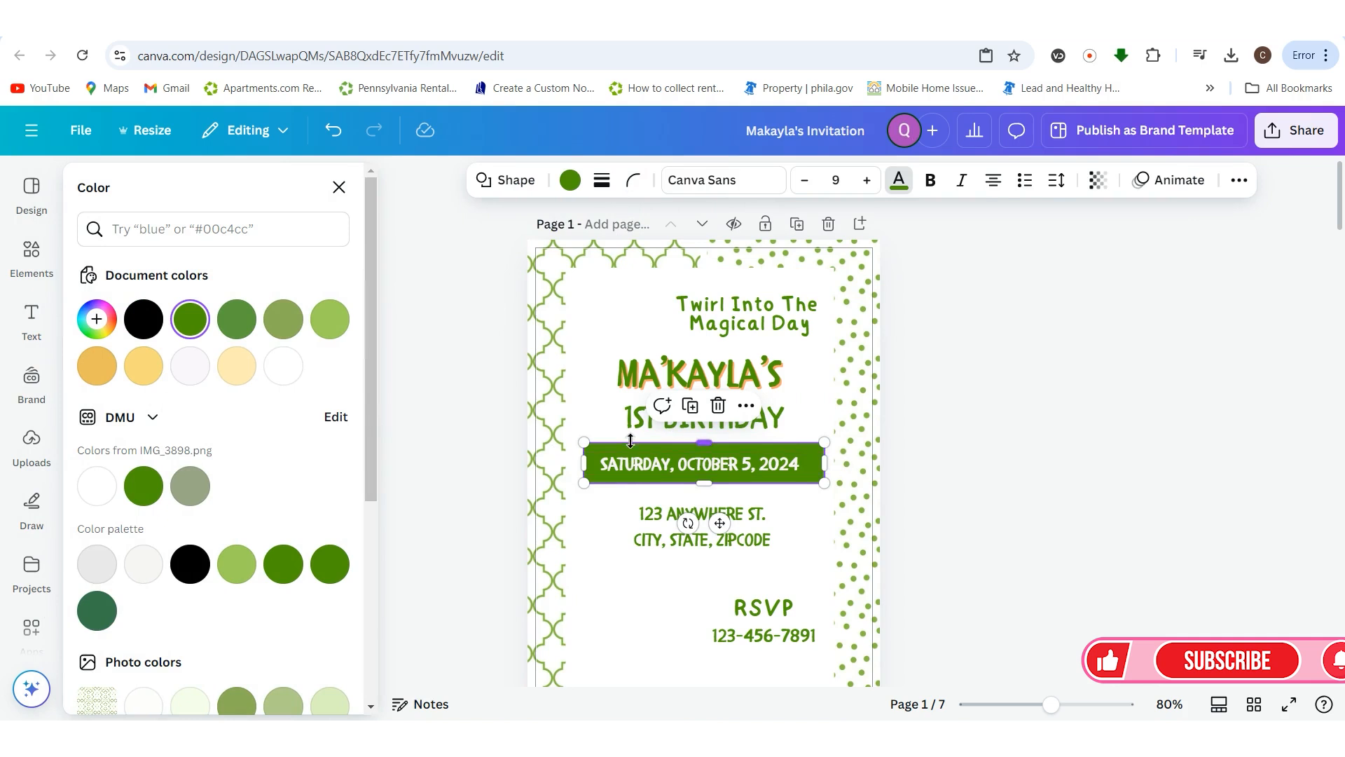
{"action": "left_click", "coordinate": [633, 180]}
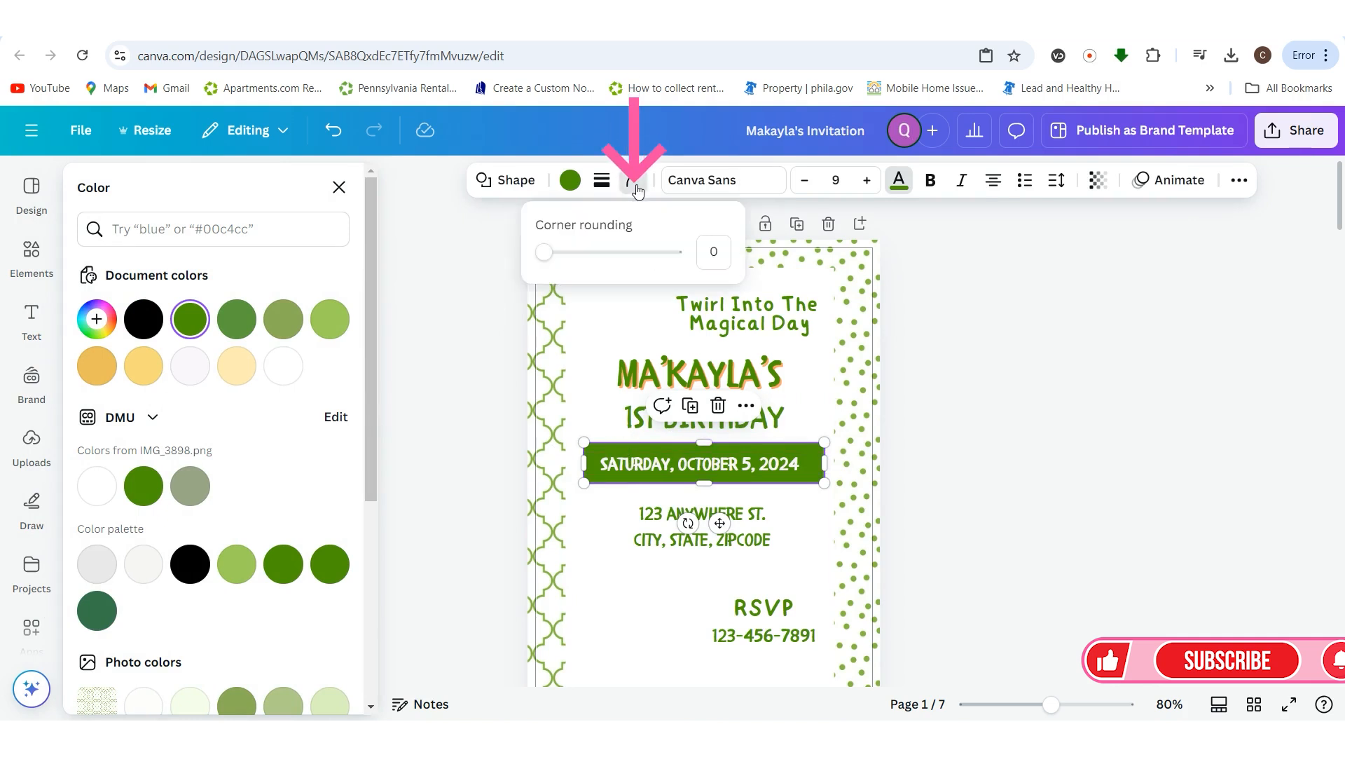
{"action": "left_click_drag", "start_coordinate": [543, 252], "coordinate": [560, 252]}
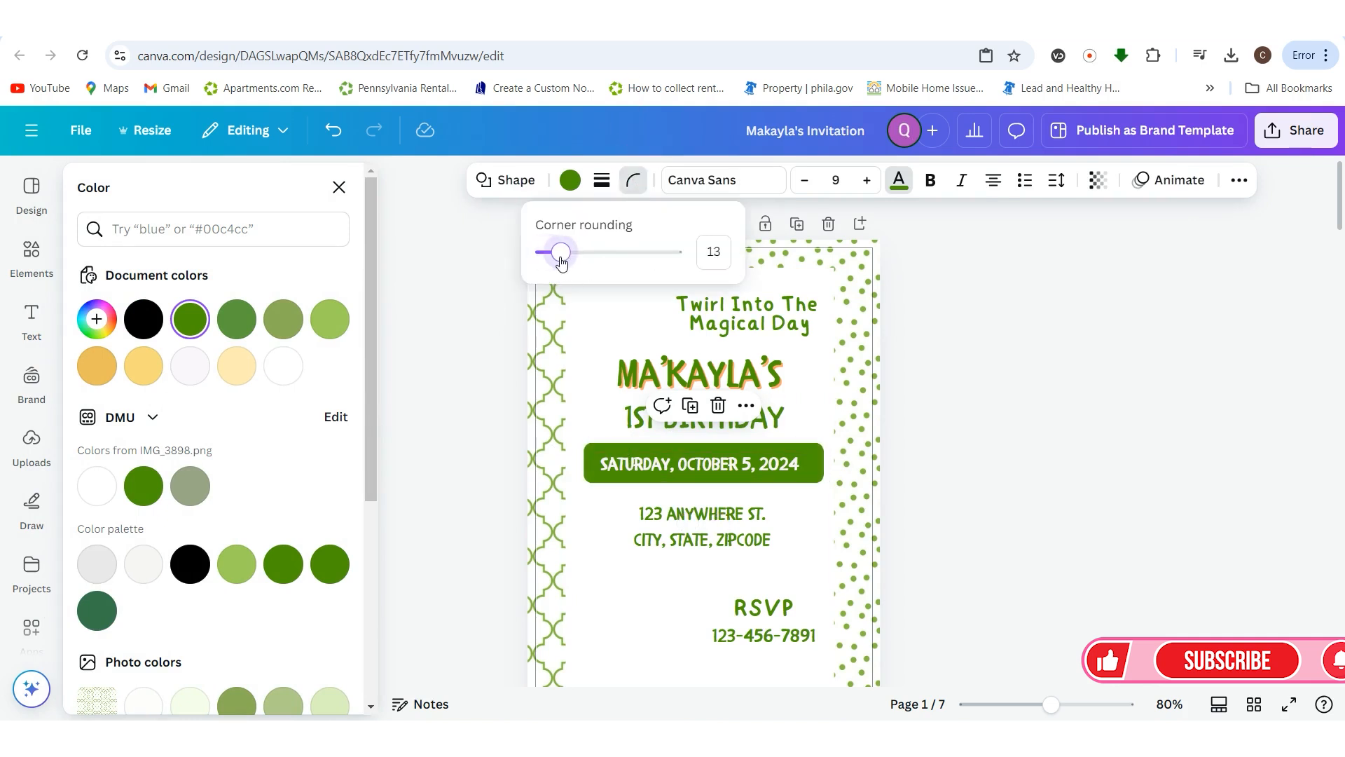
{"action": "left_click", "coordinate": [1093, 494]}
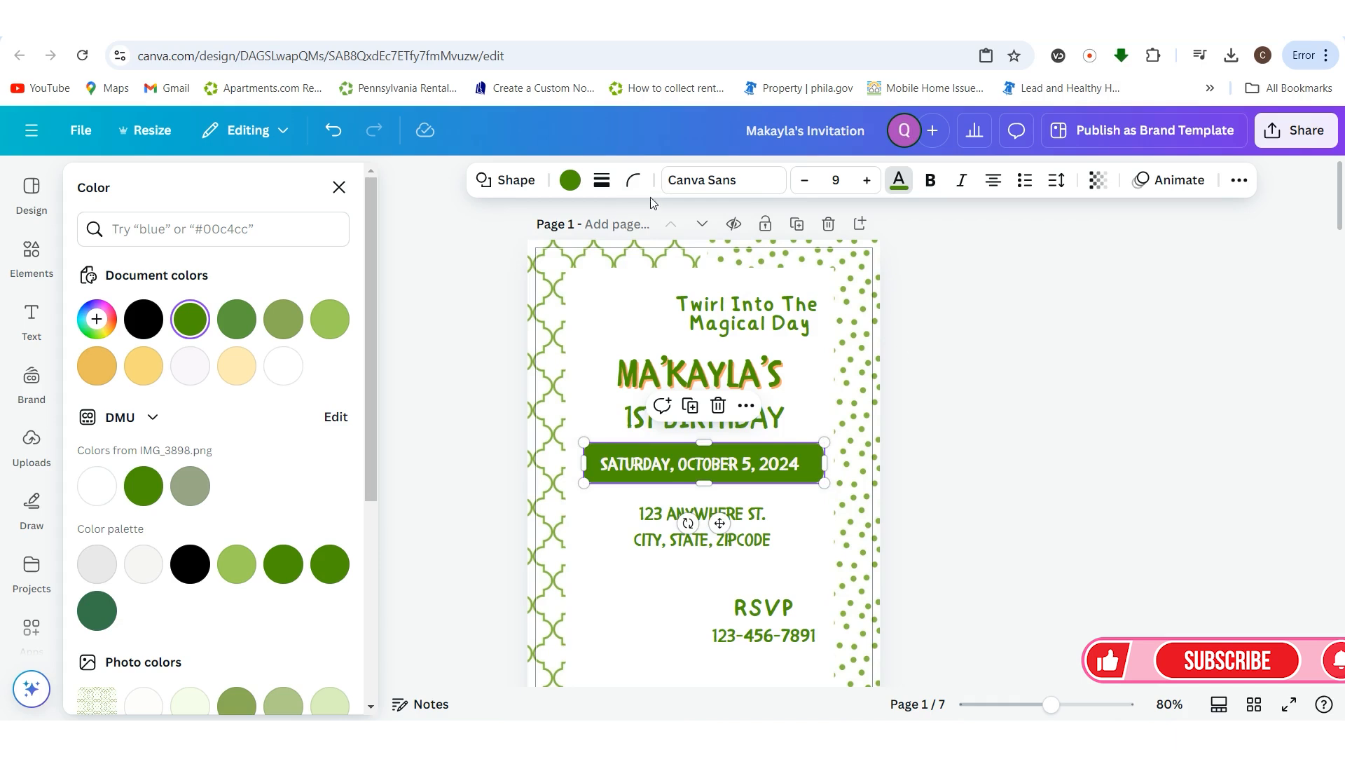
{"action": "left_click", "coordinate": [633, 184]}
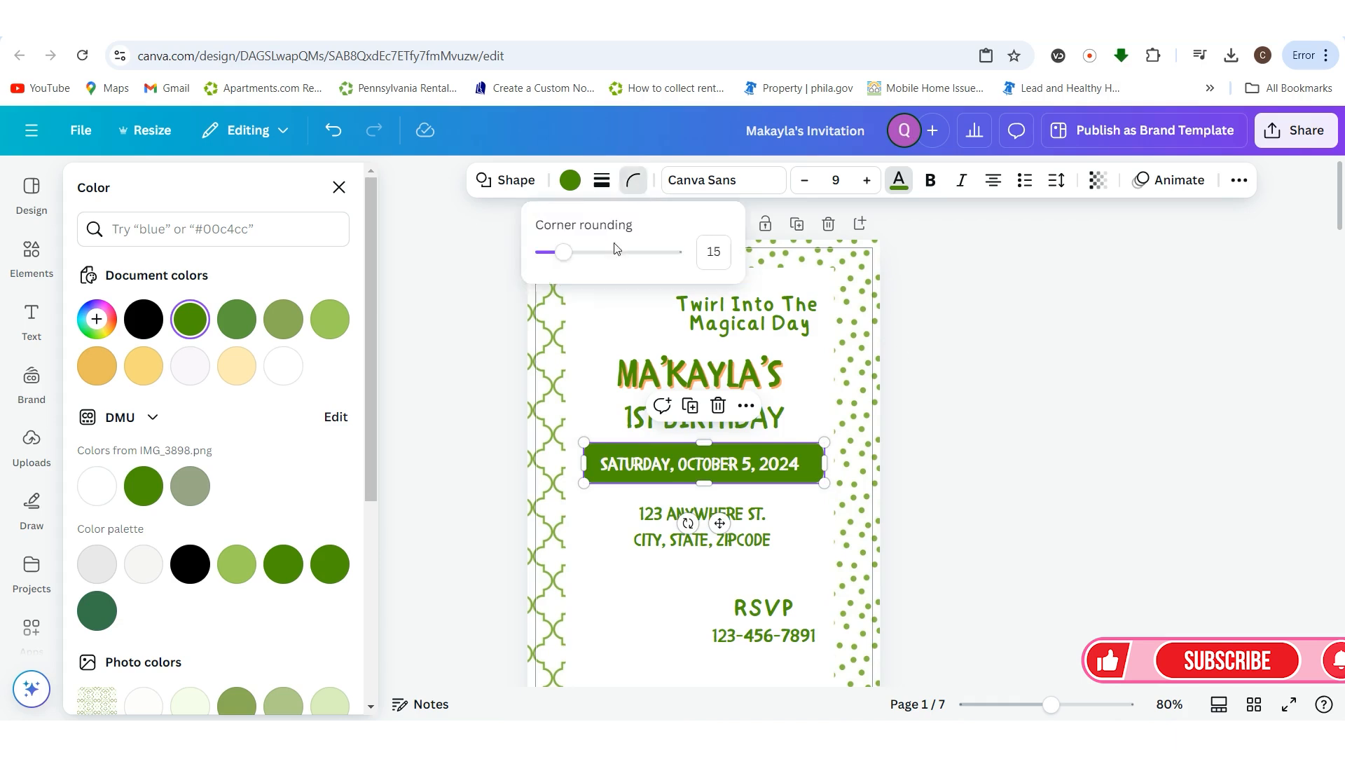
{"action": "left_click", "coordinate": [974, 441]}
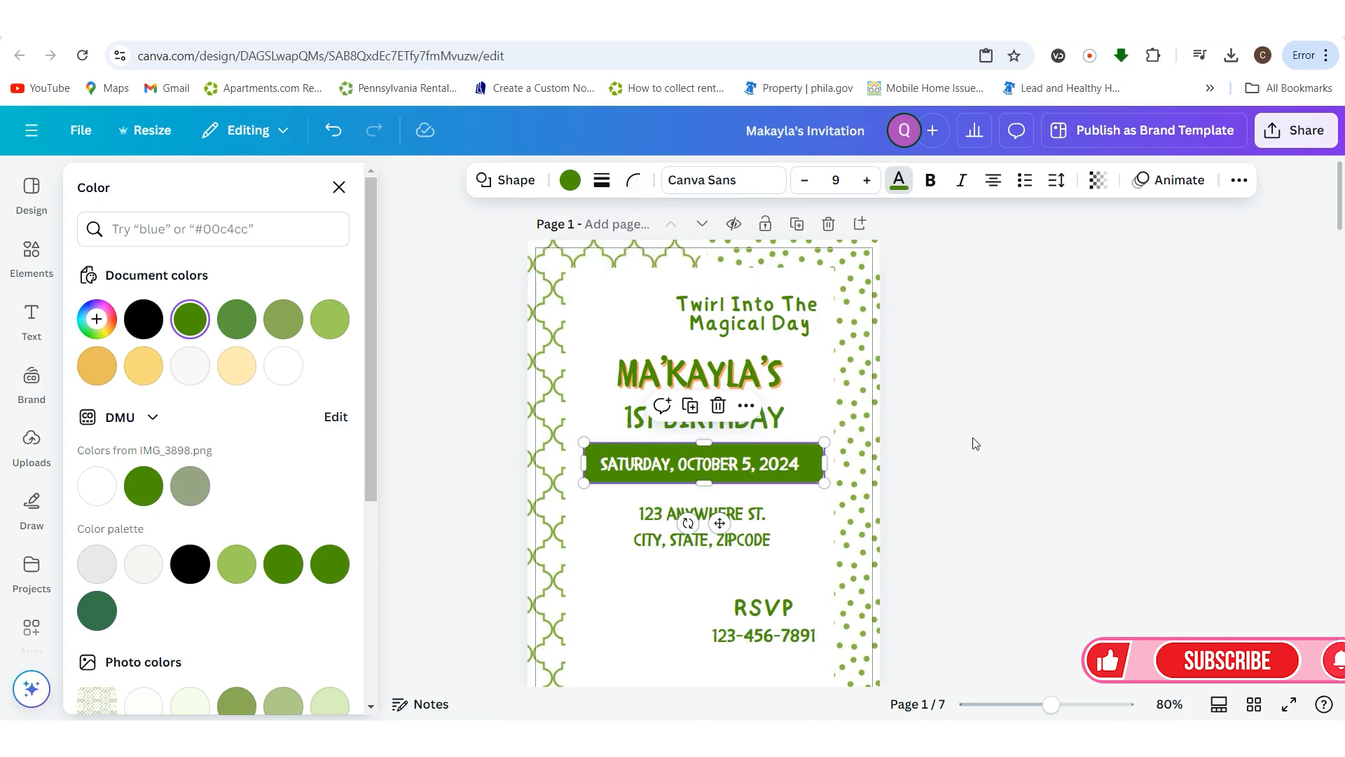
- Try the Splice, Shadow and Lift effects on the "Twirl Into The Magical Day" tagline and reset its style to None
{"action": "left_click", "coordinate": [735, 314]}
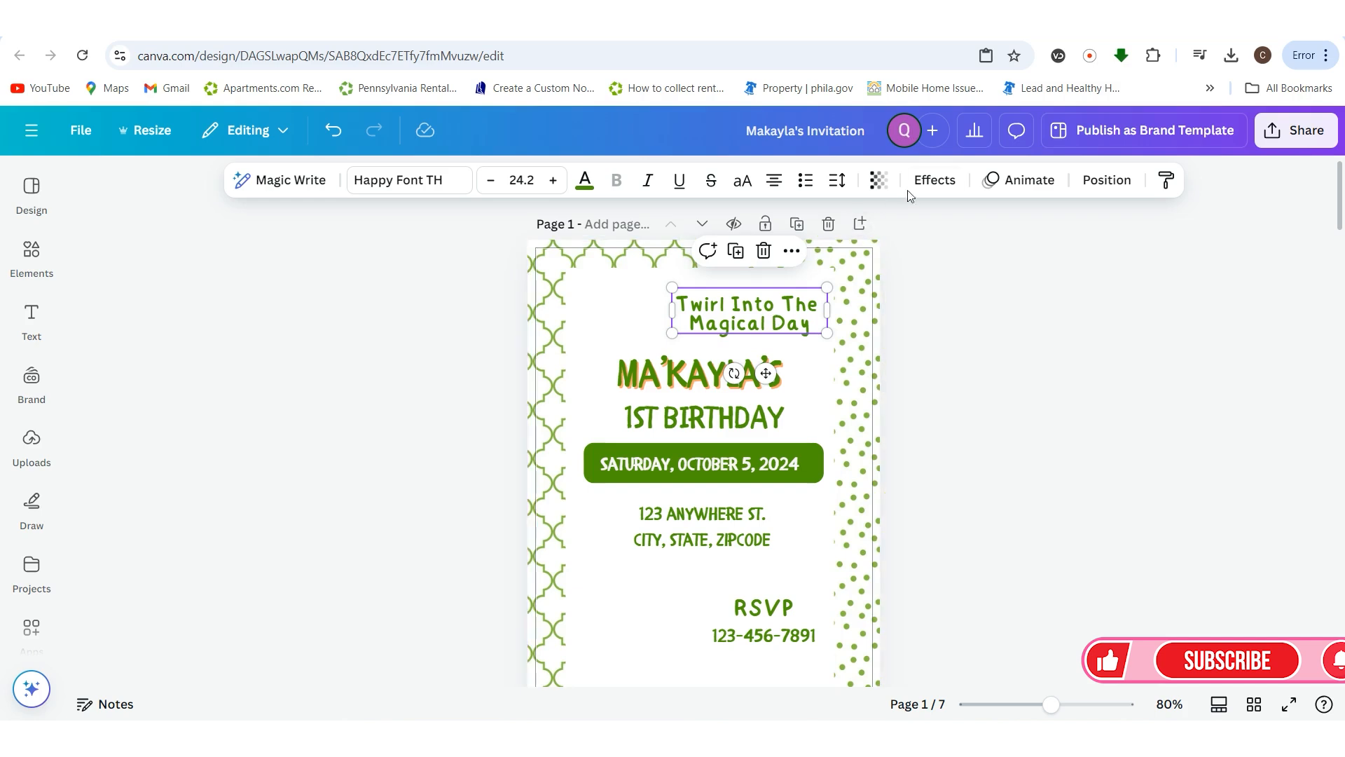
{"action": "left_click", "coordinate": [934, 180]}
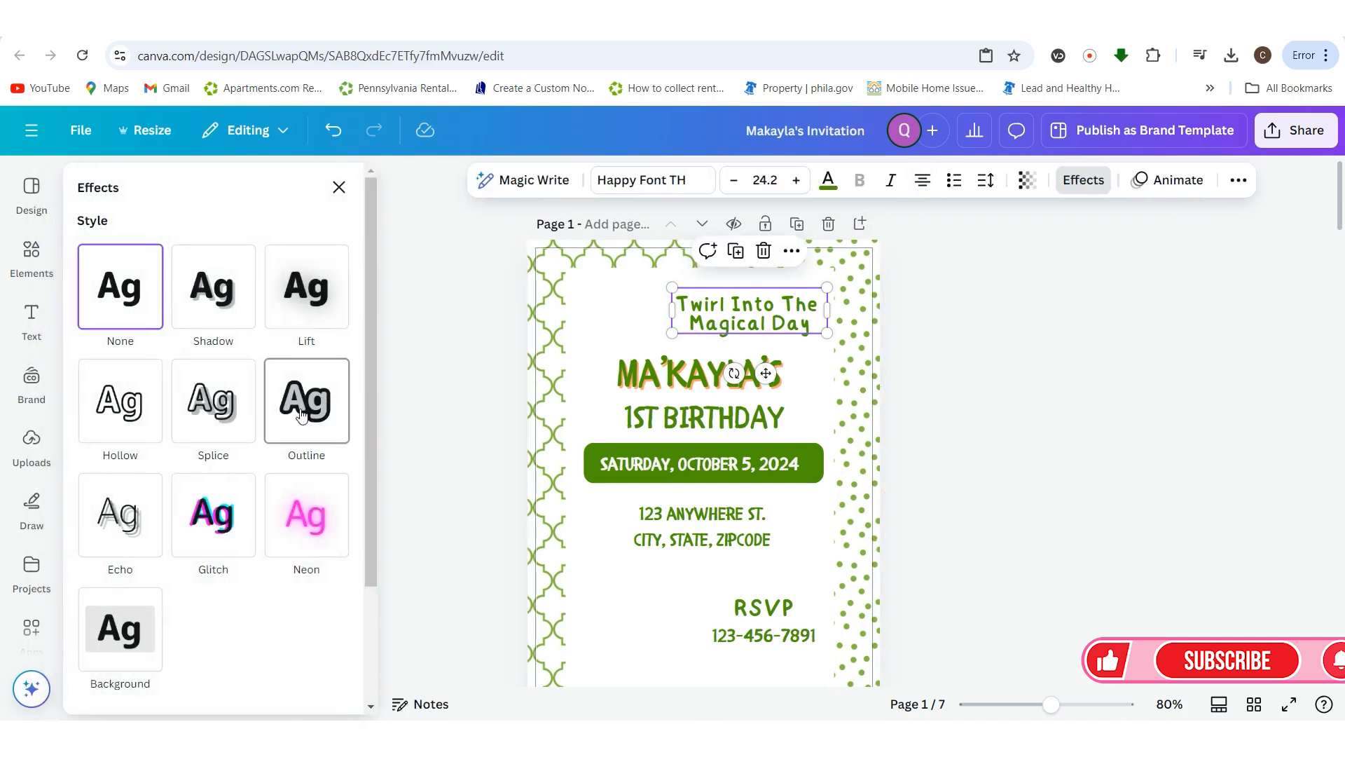
{"action": "left_click", "coordinate": [238, 416]}
{"action": "left_click", "coordinate": [196, 311]}
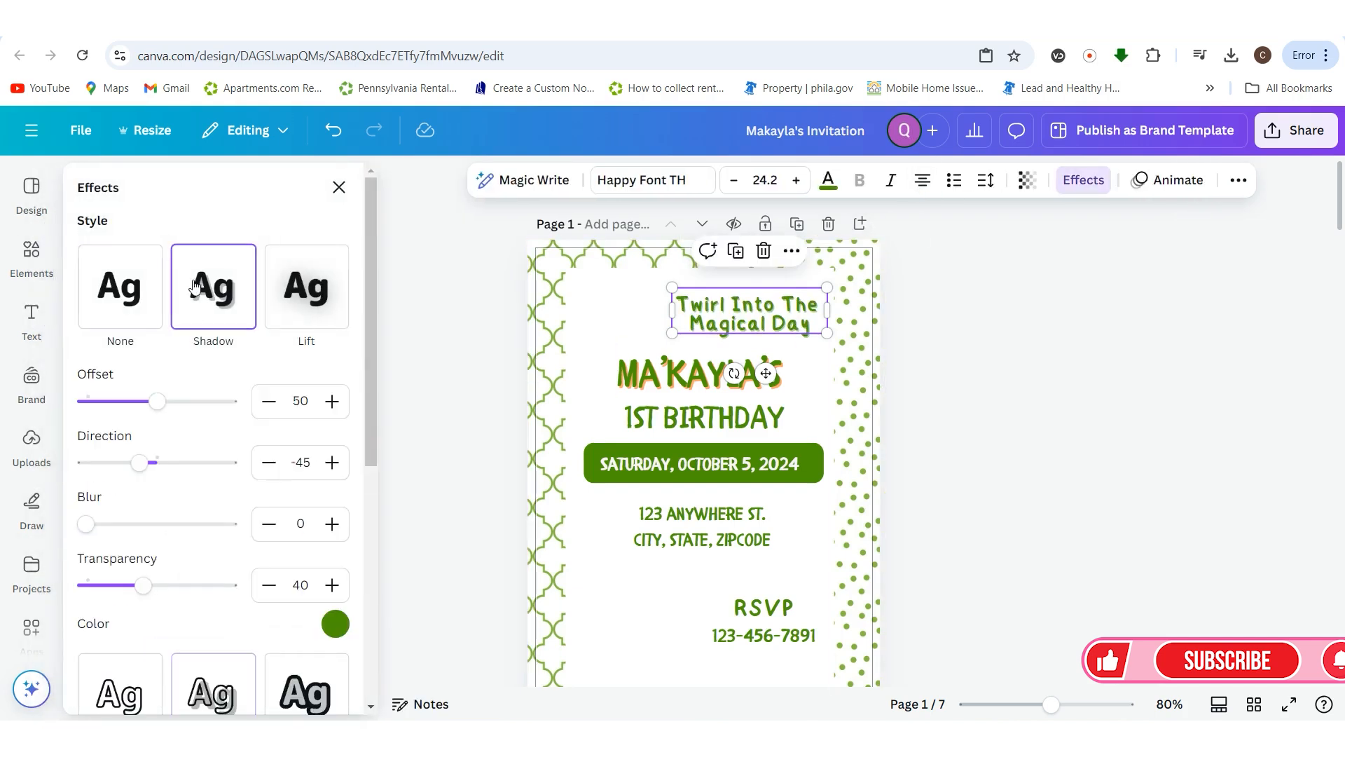
{"action": "left_click", "coordinate": [297, 306]}
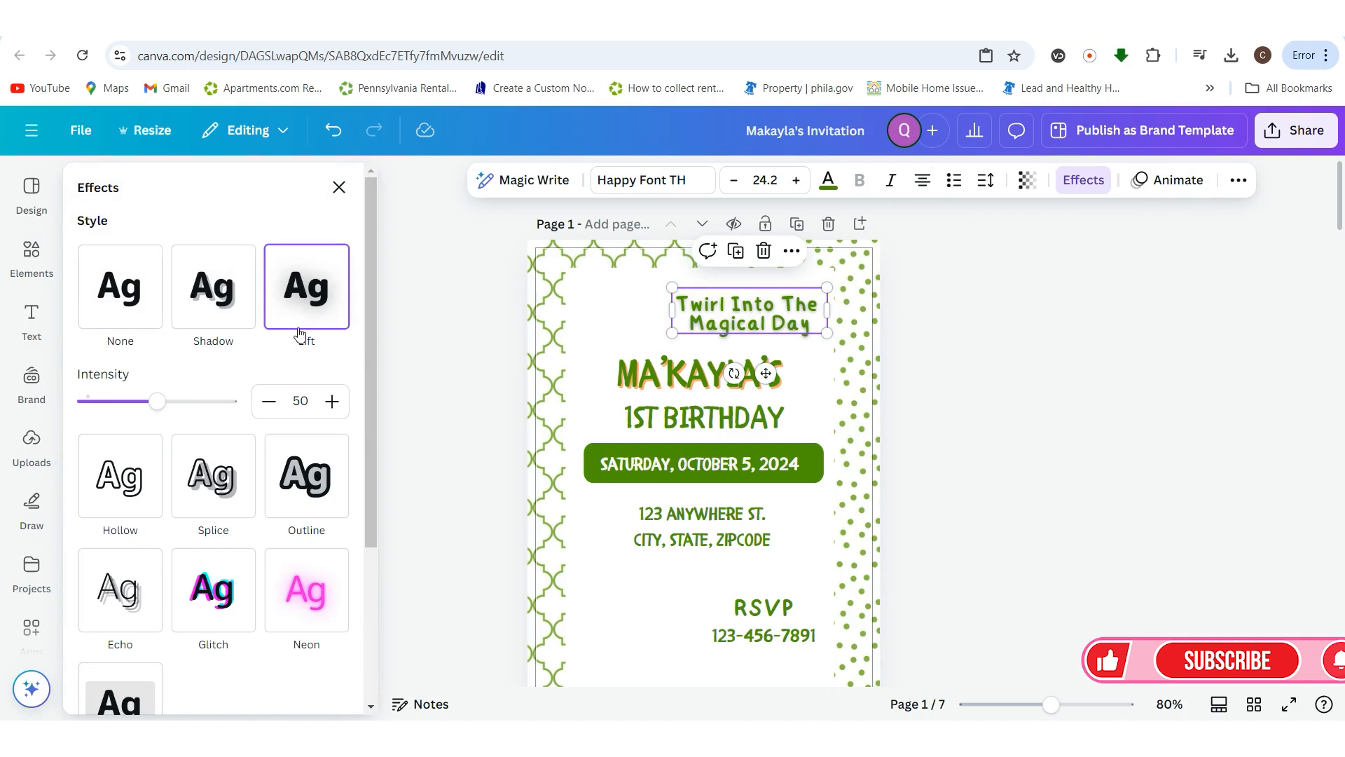
{"action": "left_click", "coordinate": [120, 300]}
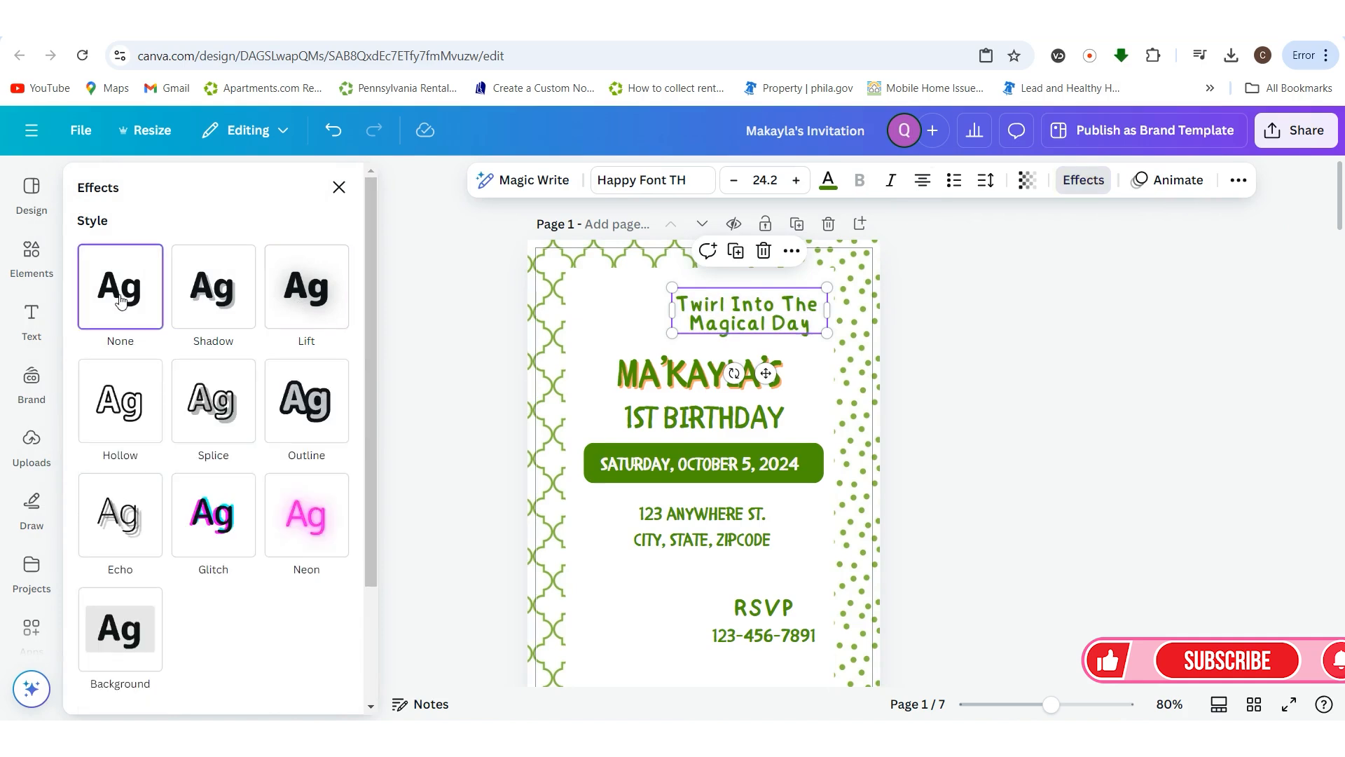
{"action": "left_click", "coordinate": [1032, 433]}
- Recolor the "1st Birthday" line golden orange using the document colors
{"action": "left_click", "coordinate": [702, 413]}
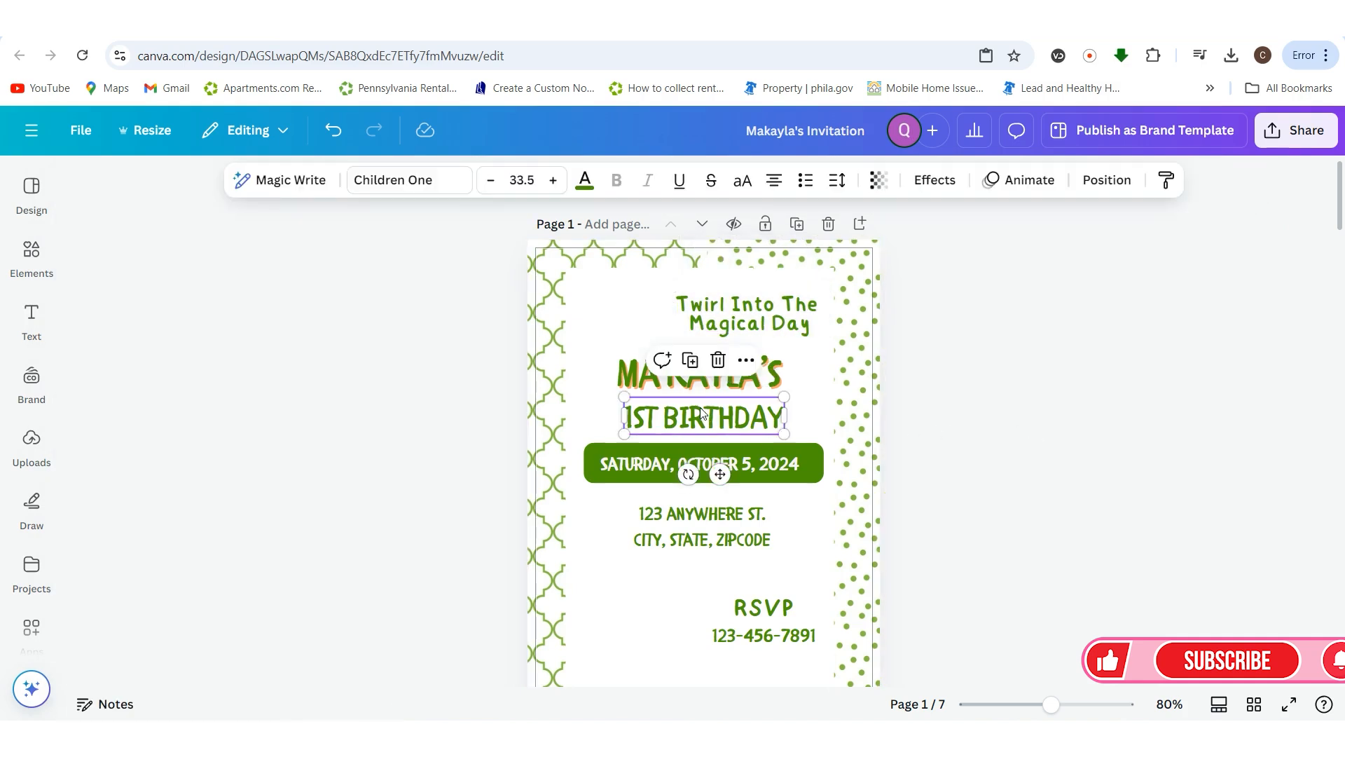
{"action": "left_click", "coordinate": [585, 180]}
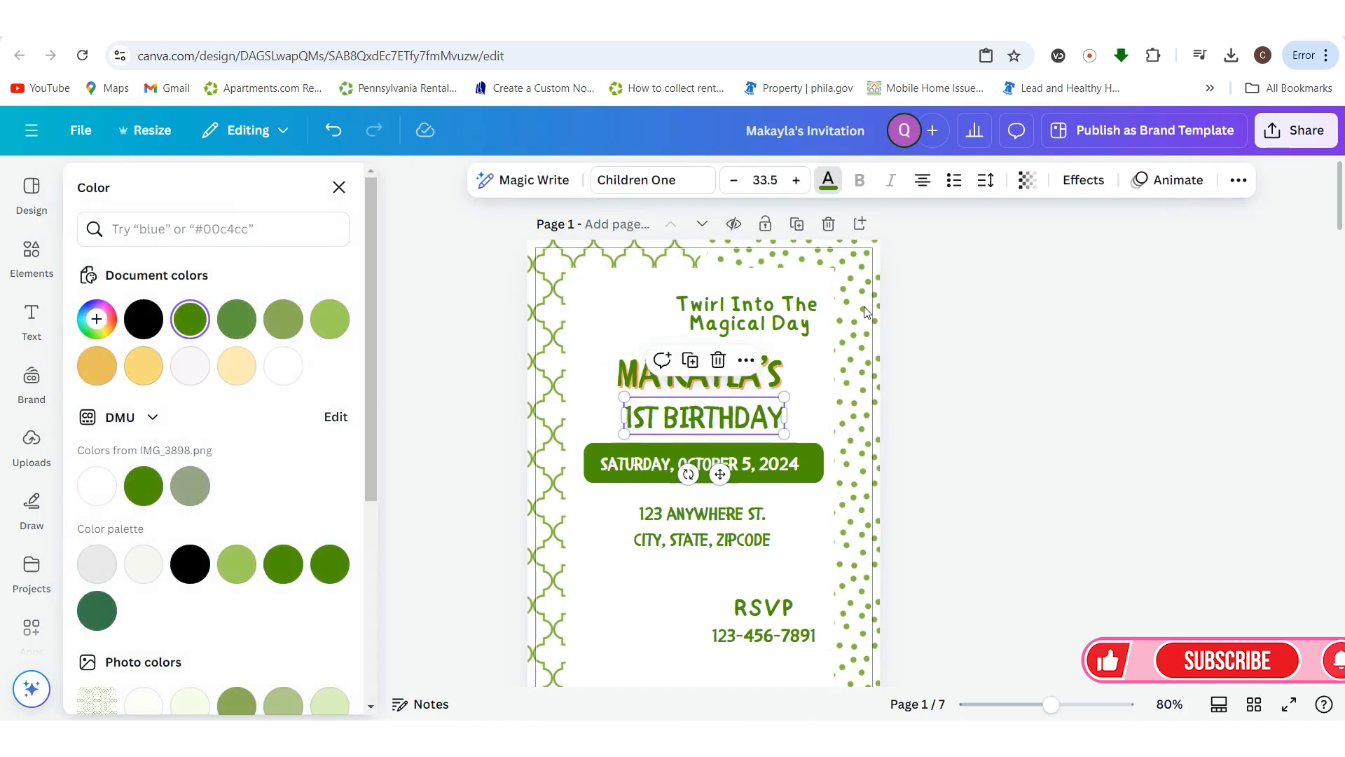
{"action": "left_click", "coordinate": [96, 365]}
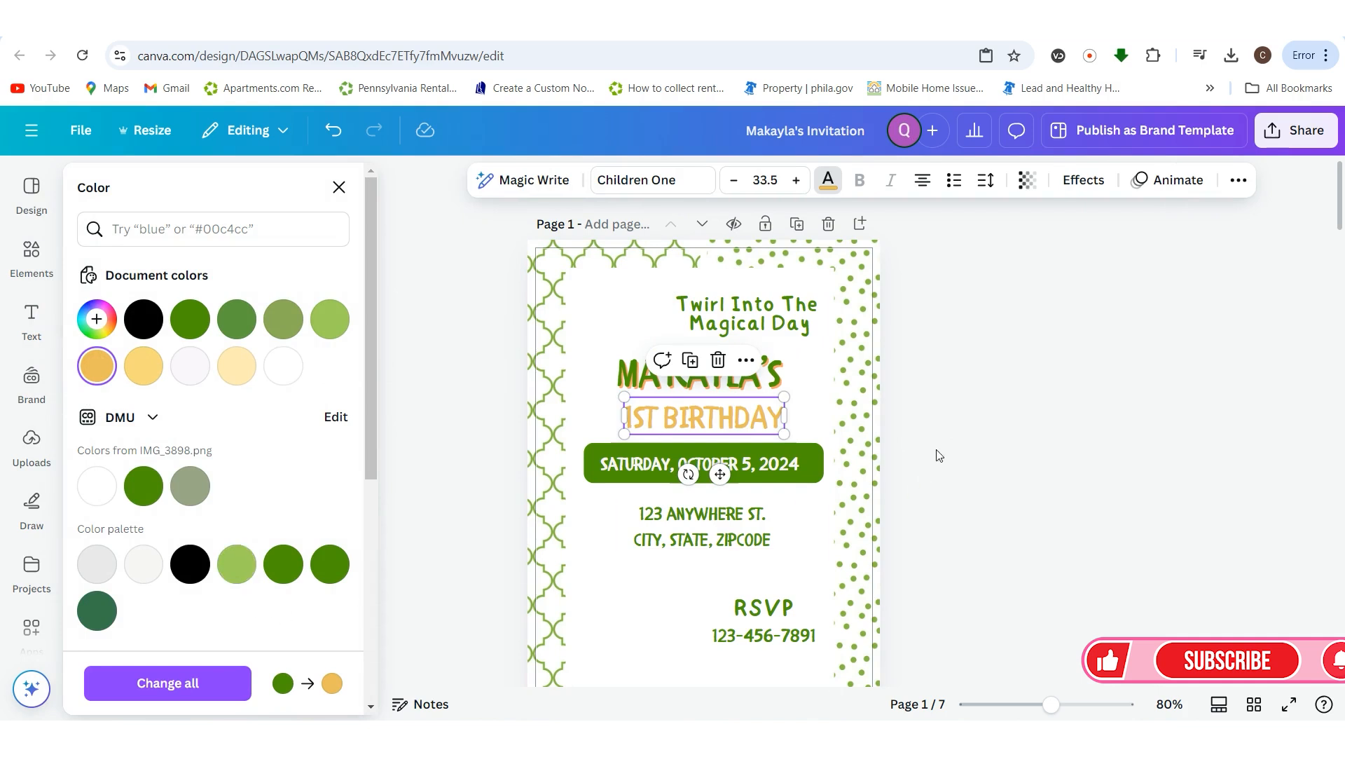
{"action": "left_click", "coordinate": [999, 505]}
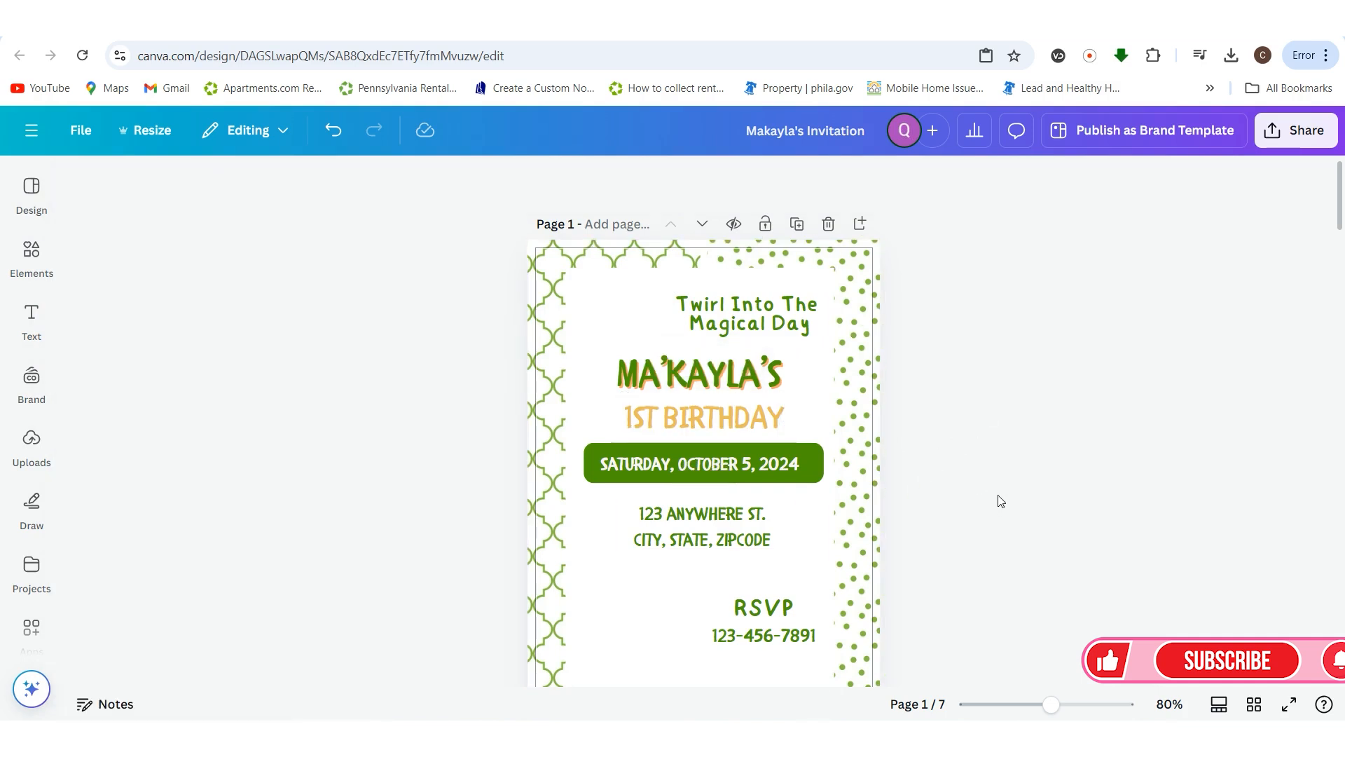
- Move the grouped RSVP and phone number lines slightly lower, and try adjusting the phone number's text spacing
{"action": "scroll", "coordinate": [1000, 501], "scroll_direction": "down", "scroll_amount": 2}
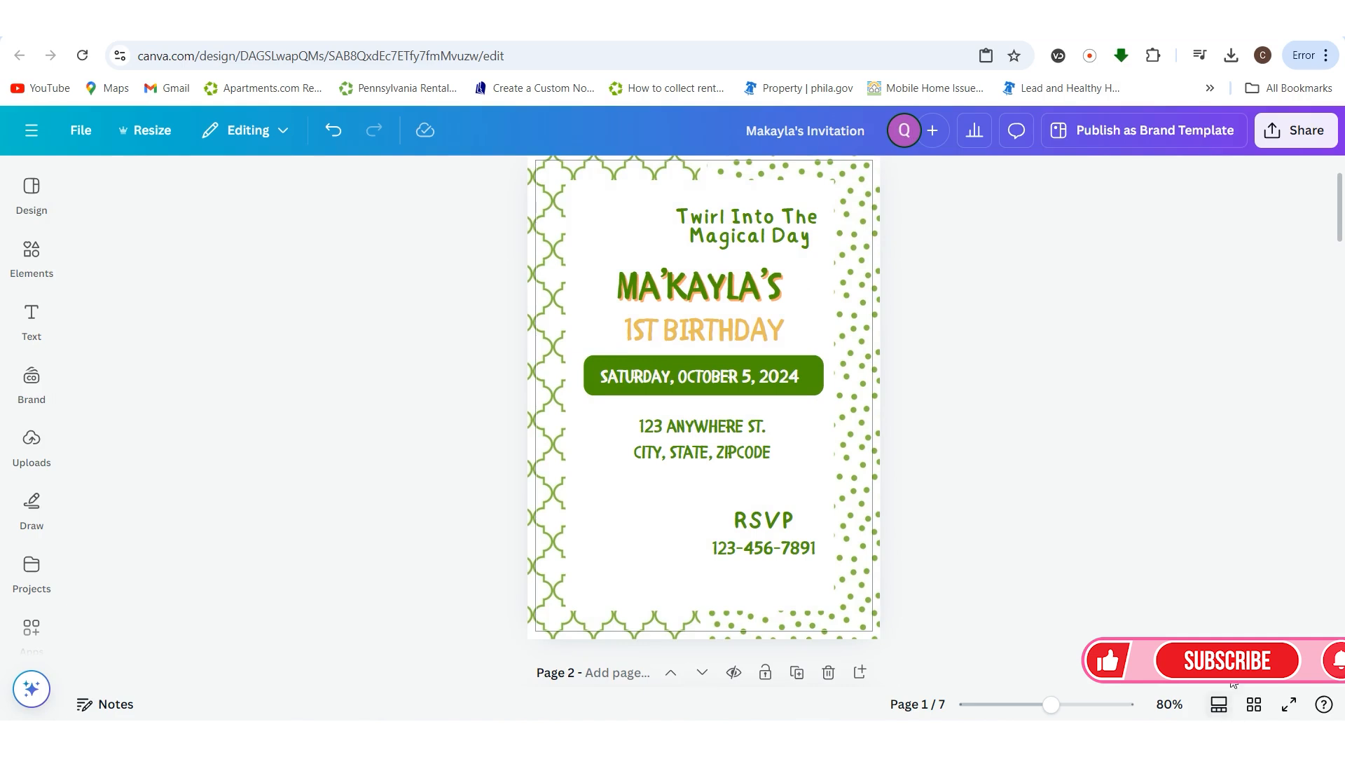
{"action": "left_click", "coordinate": [794, 543]}
{"action": "left_click_drag", "start_coordinate": [794, 543], "coordinate": [794, 549]}
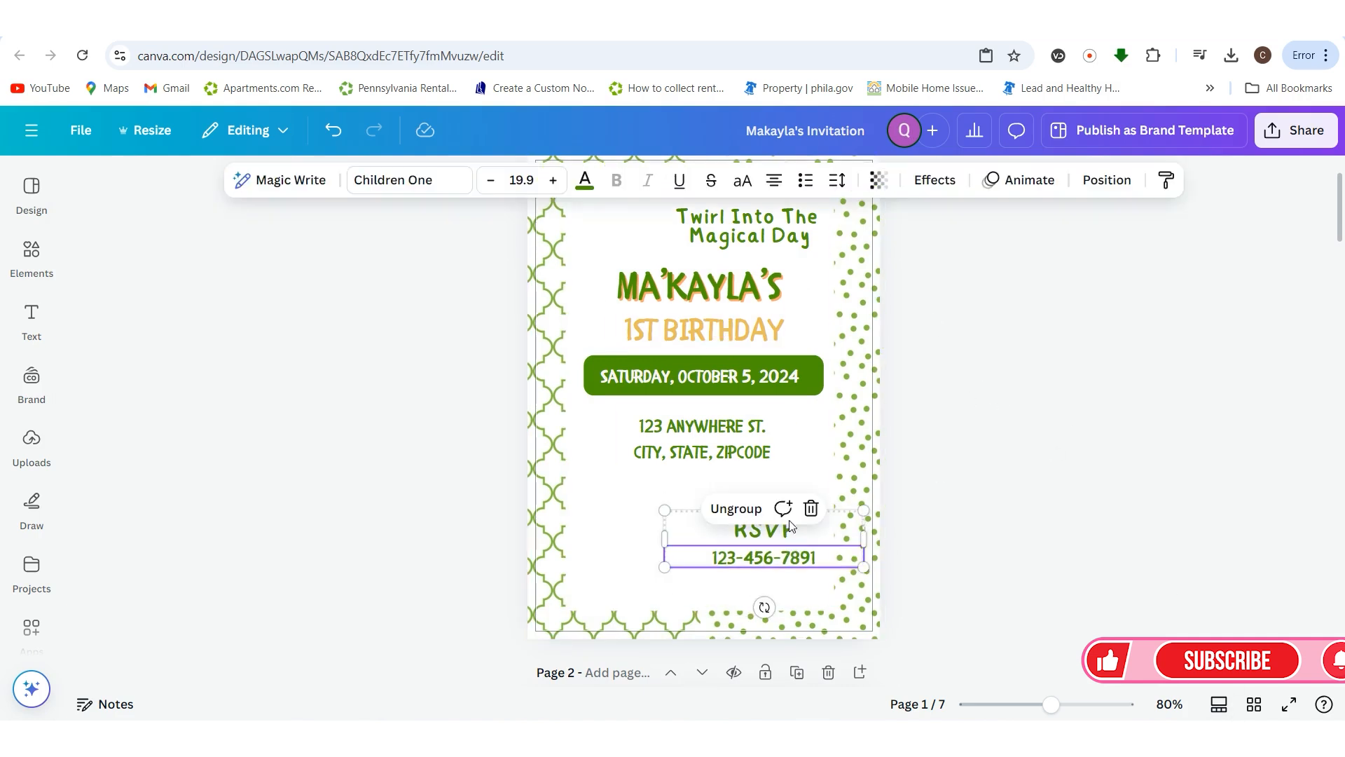
{"action": "left_click", "coordinate": [837, 180]}
{"action": "left_click_drag", "start_coordinate": [805, 313], "coordinate": [775, 319]}
- Ungroup the RSVP block and move the phone number line slightly up, closer to the RSVP text
{"action": "left_click", "coordinate": [739, 512]}
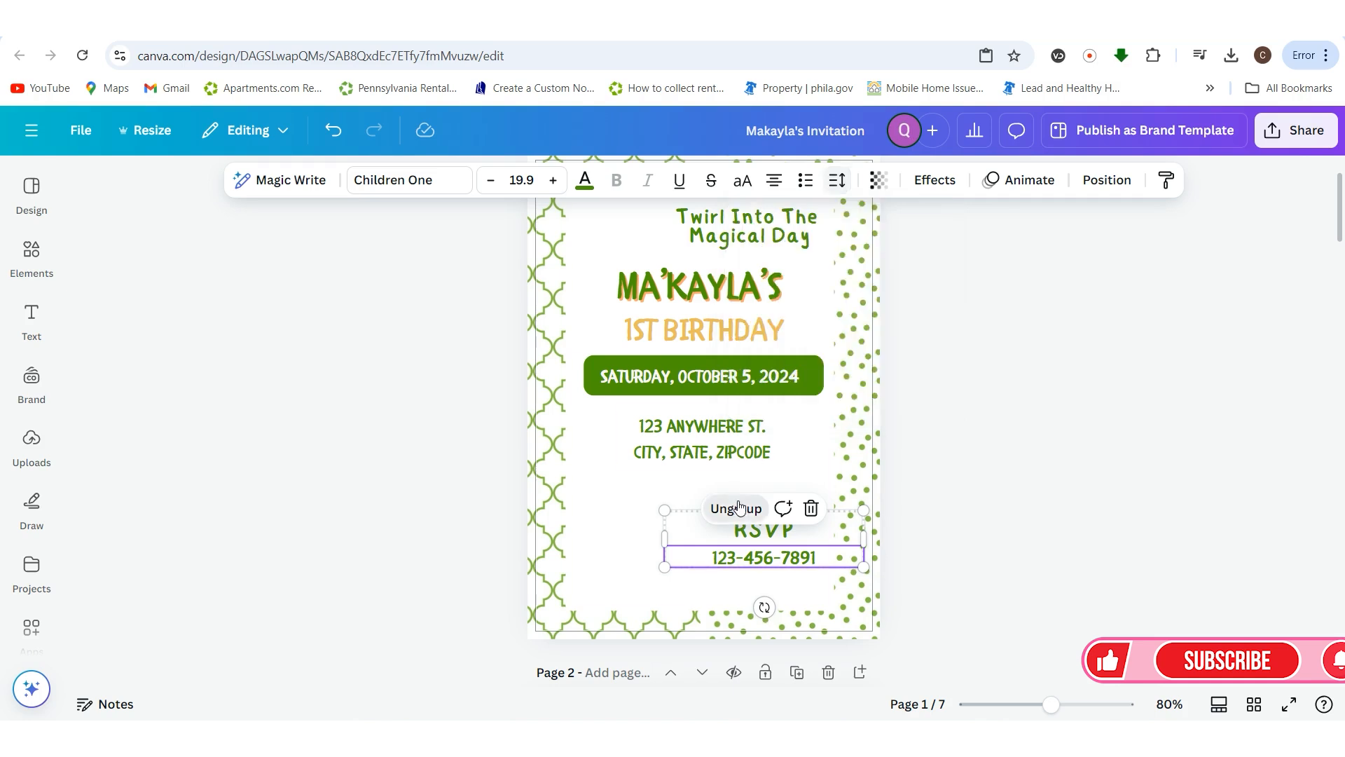
{"action": "left_click", "coordinate": [1080, 529]}
{"action": "left_click_drag", "start_coordinate": [785, 537], "coordinate": [786, 543]}
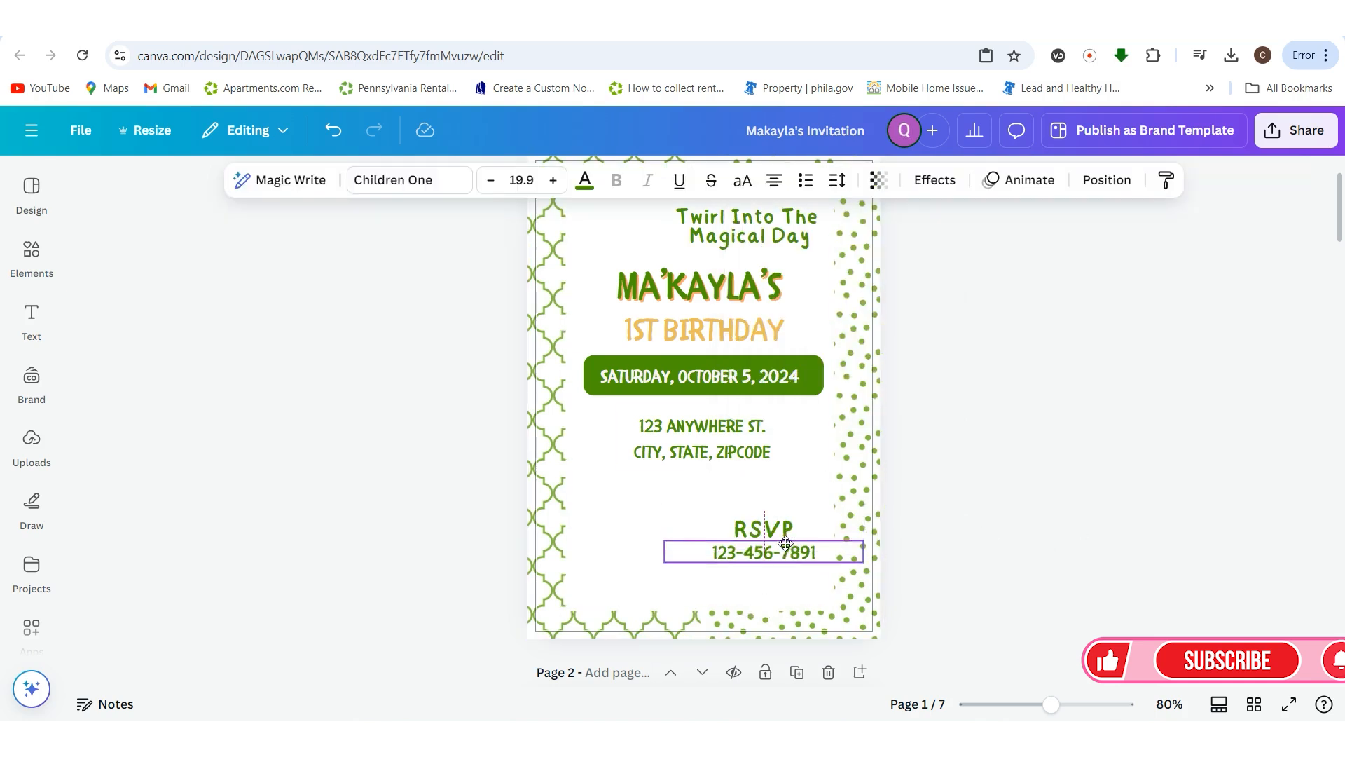
{"action": "left_click", "coordinate": [1063, 495]}
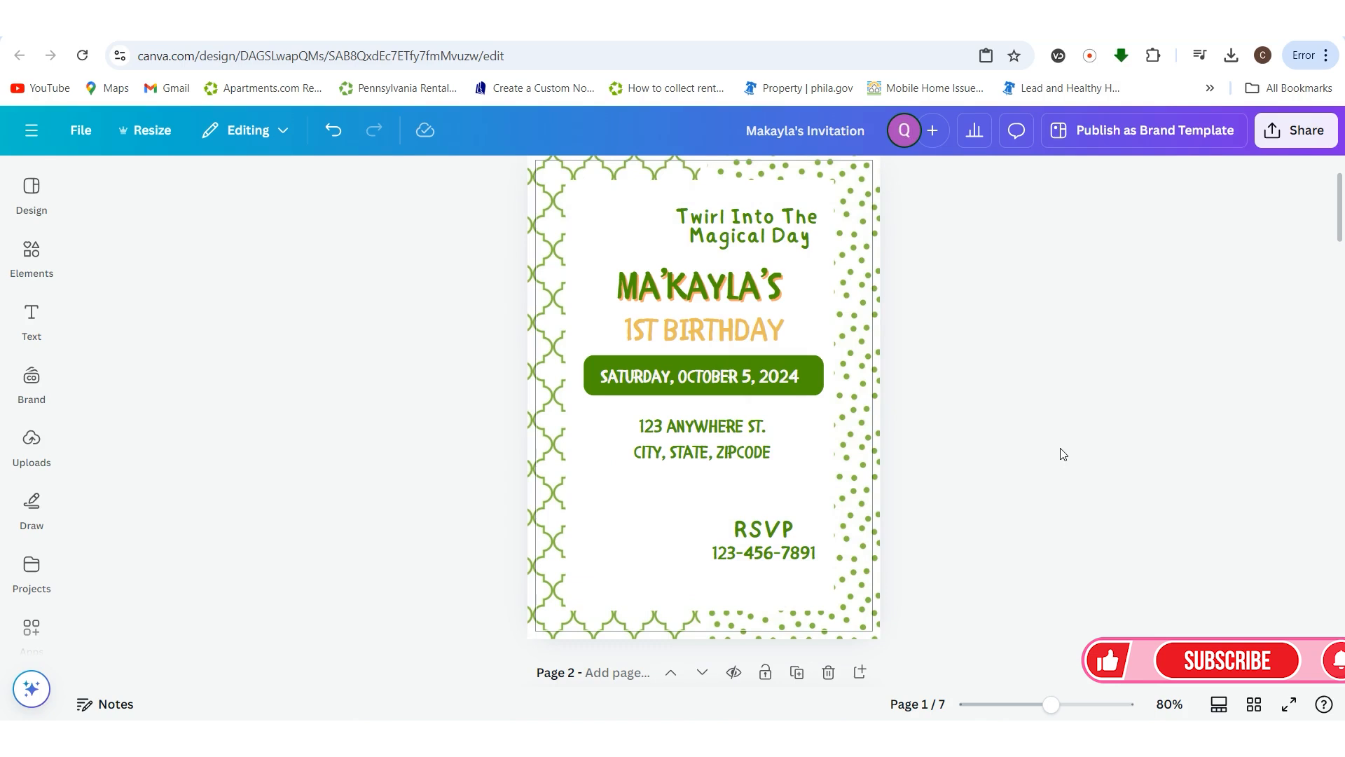
- Move the "Twirl Into The Magical Day" tagline slightly higher on page 1 of the invitation
{"action": "left_click", "coordinate": [781, 245]}
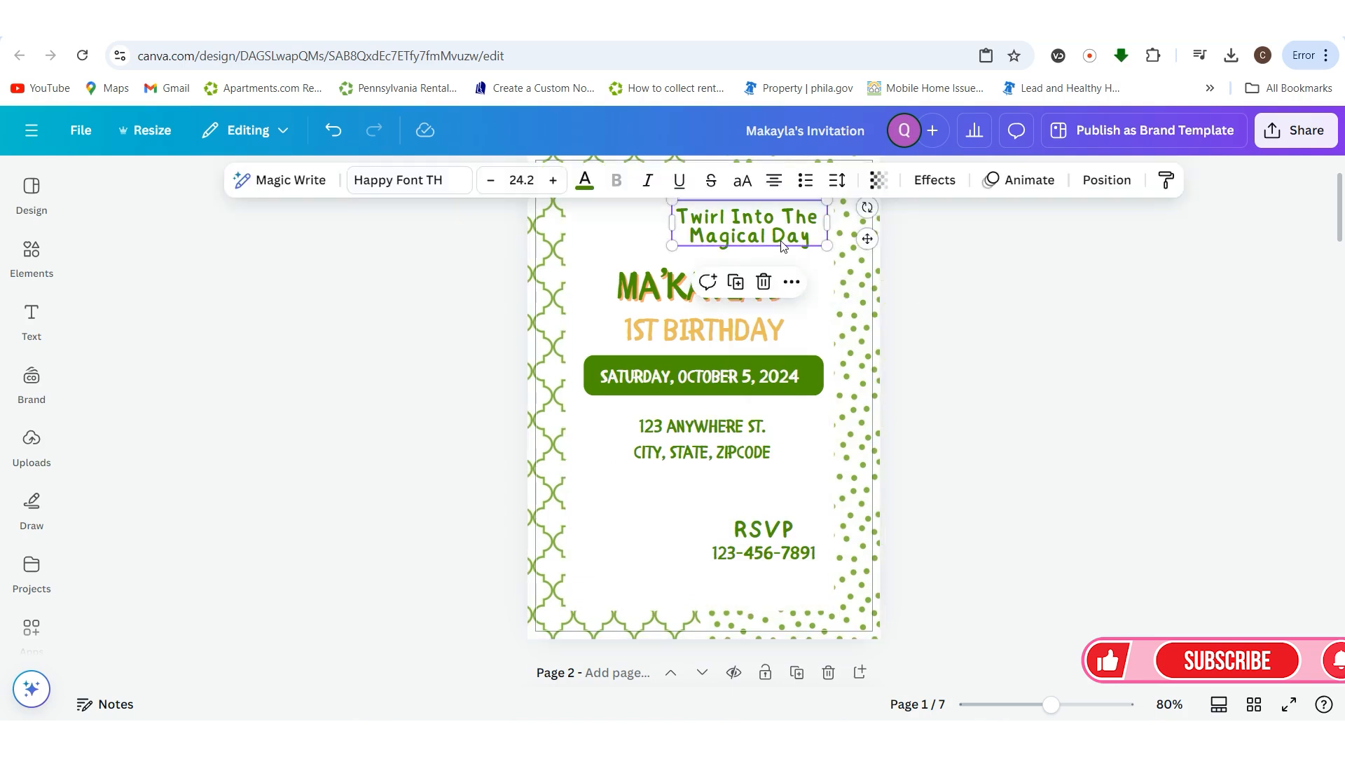
{"action": "left_click_drag", "start_coordinate": [781, 246], "coordinate": [779, 241]}
{"action": "left_click", "coordinate": [1073, 448]}
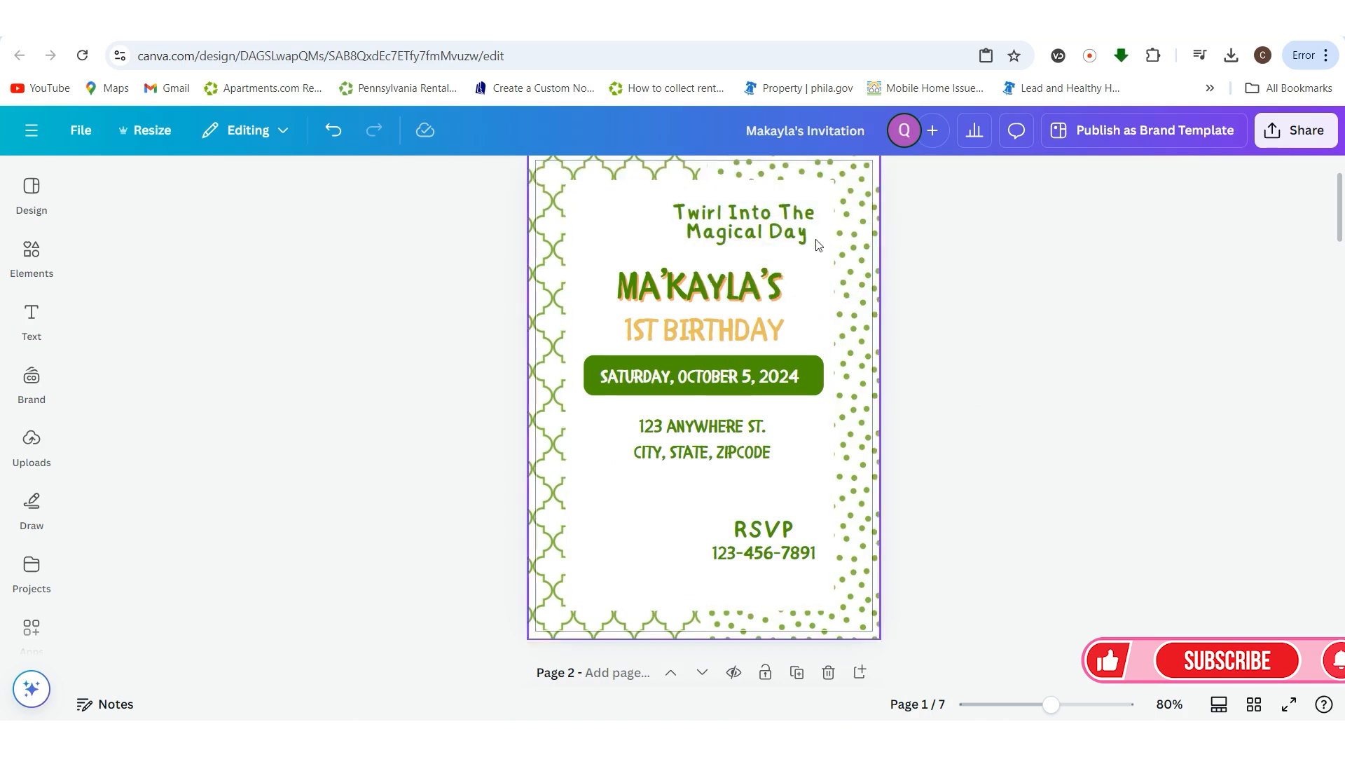
{"action": "left_click", "coordinate": [780, 237]}
{"action": "left_click", "coordinate": [1121, 456]}
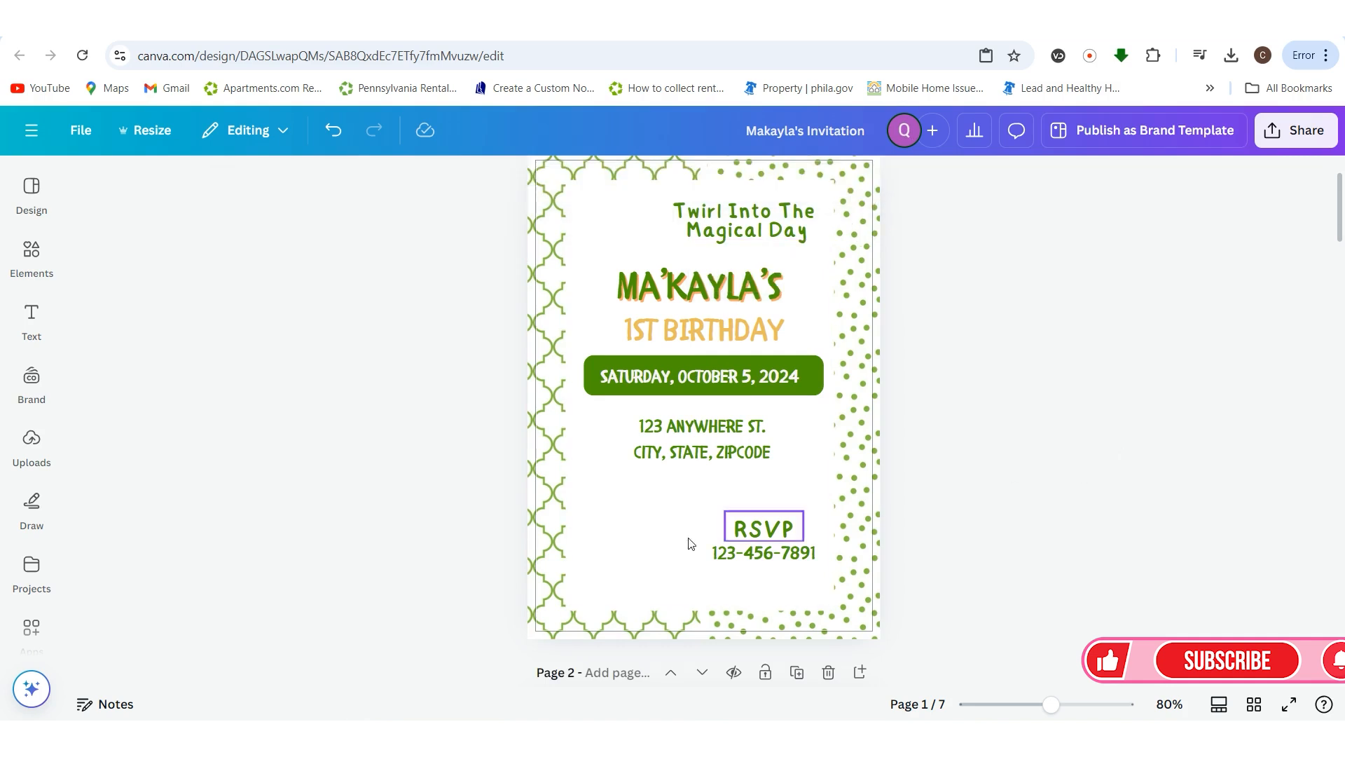
- Unlock the white rectangle behind the invitation text on page 1 and select it
{"action": "scroll", "coordinate": [769, 489], "scroll_direction": "up", "scroll_amount": 2}
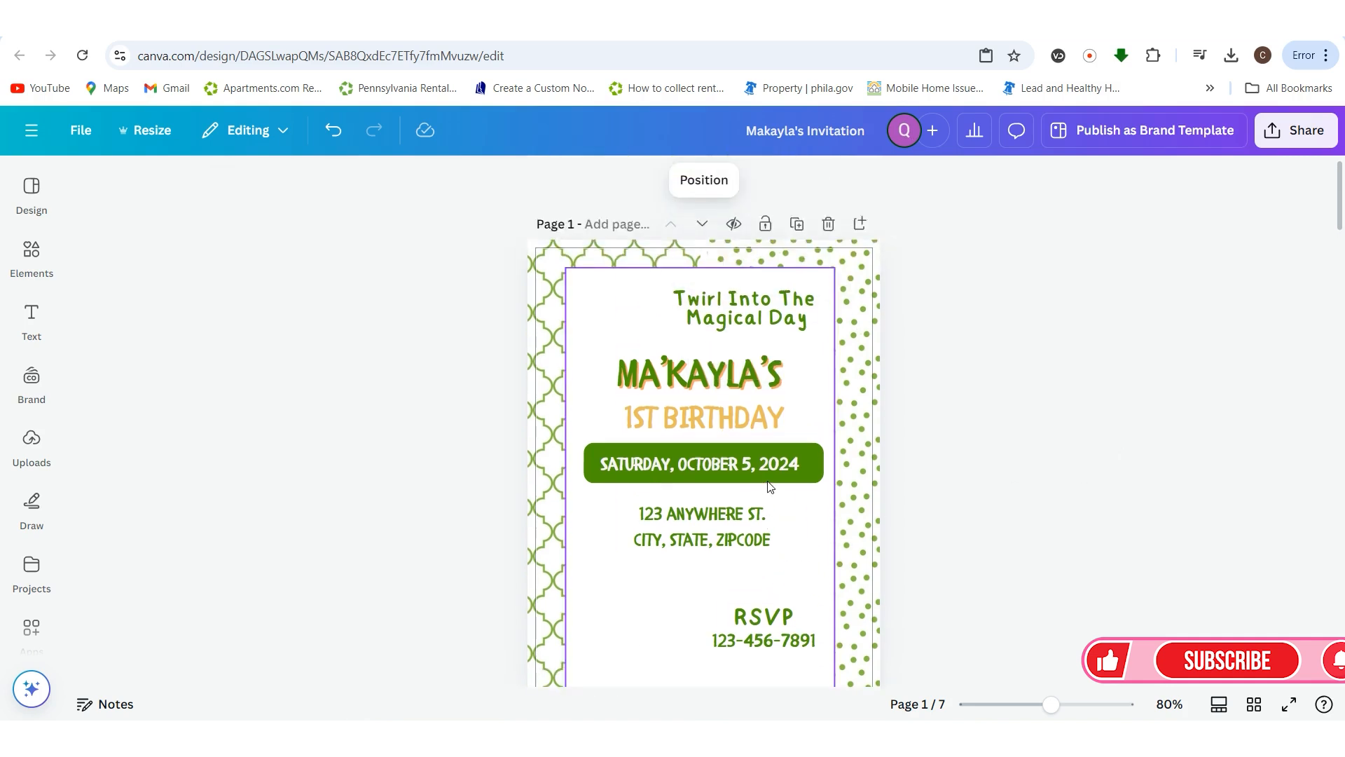
{"action": "left_click", "coordinate": [764, 225]}
{"action": "right_click", "coordinate": [601, 295]}
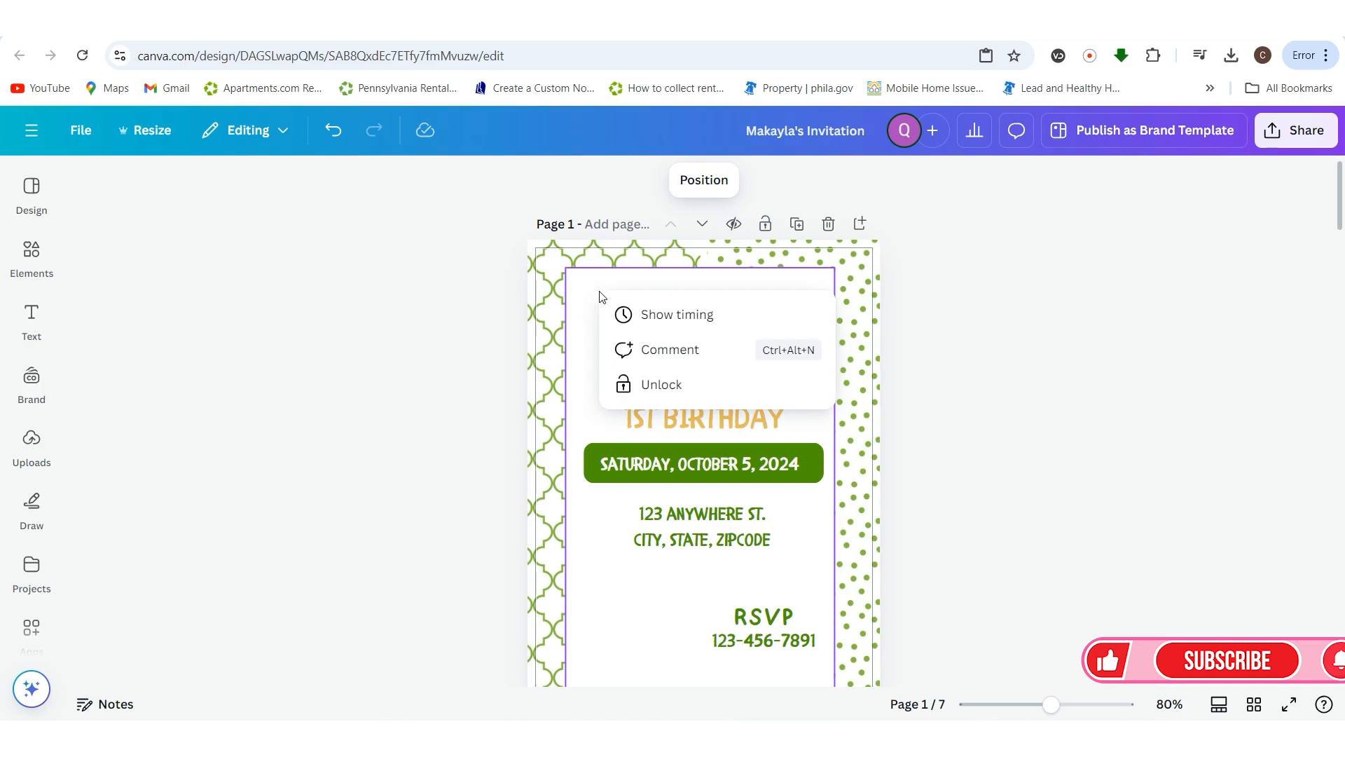
{"action": "left_click", "coordinate": [674, 390]}
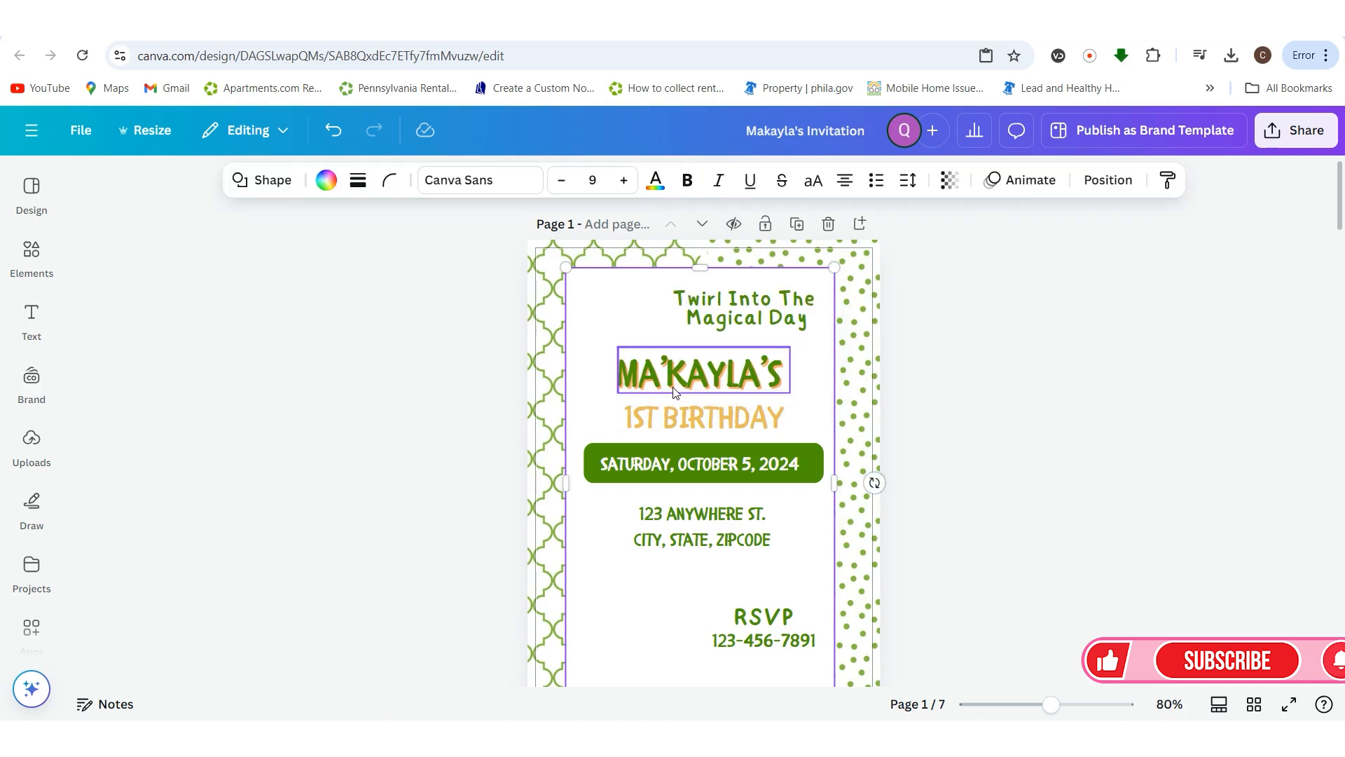
{"action": "left_click", "coordinate": [1055, 359]}
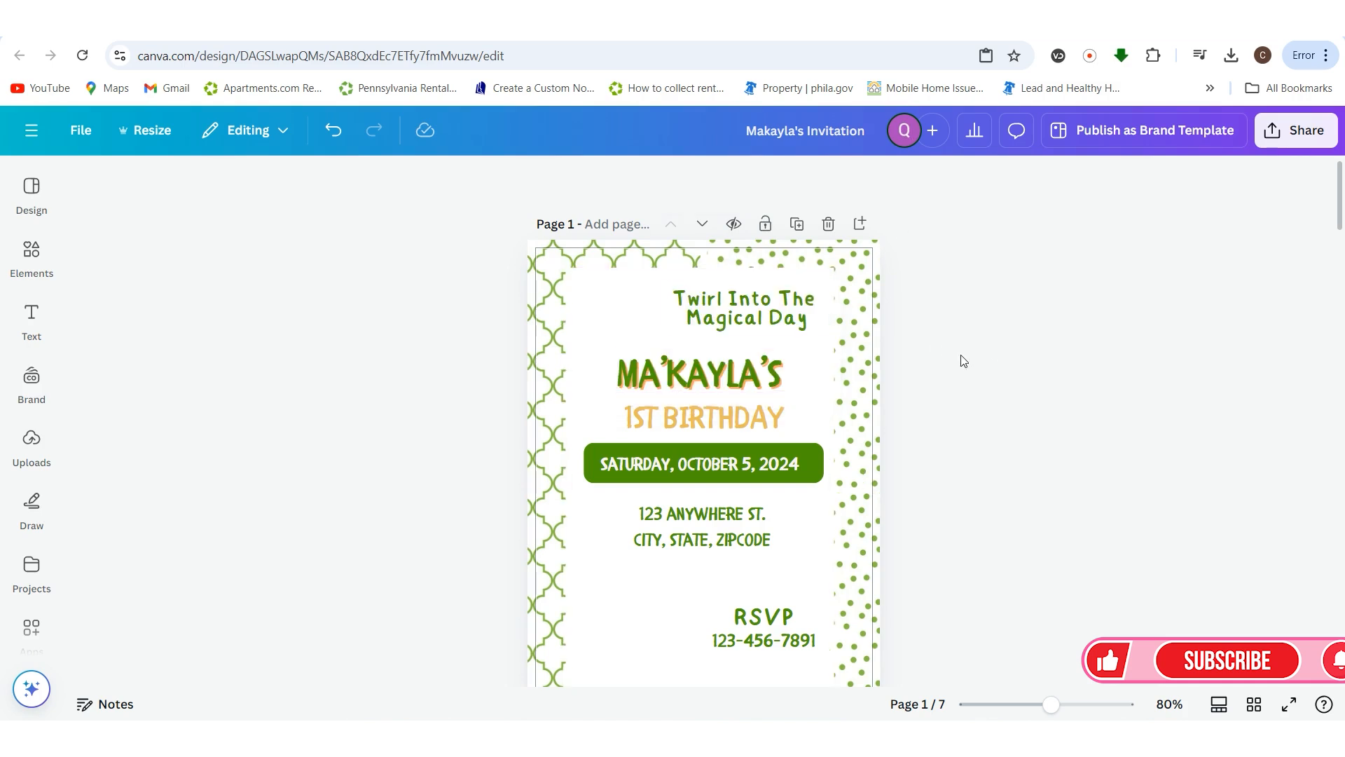
{"action": "left_click", "coordinate": [598, 281]}
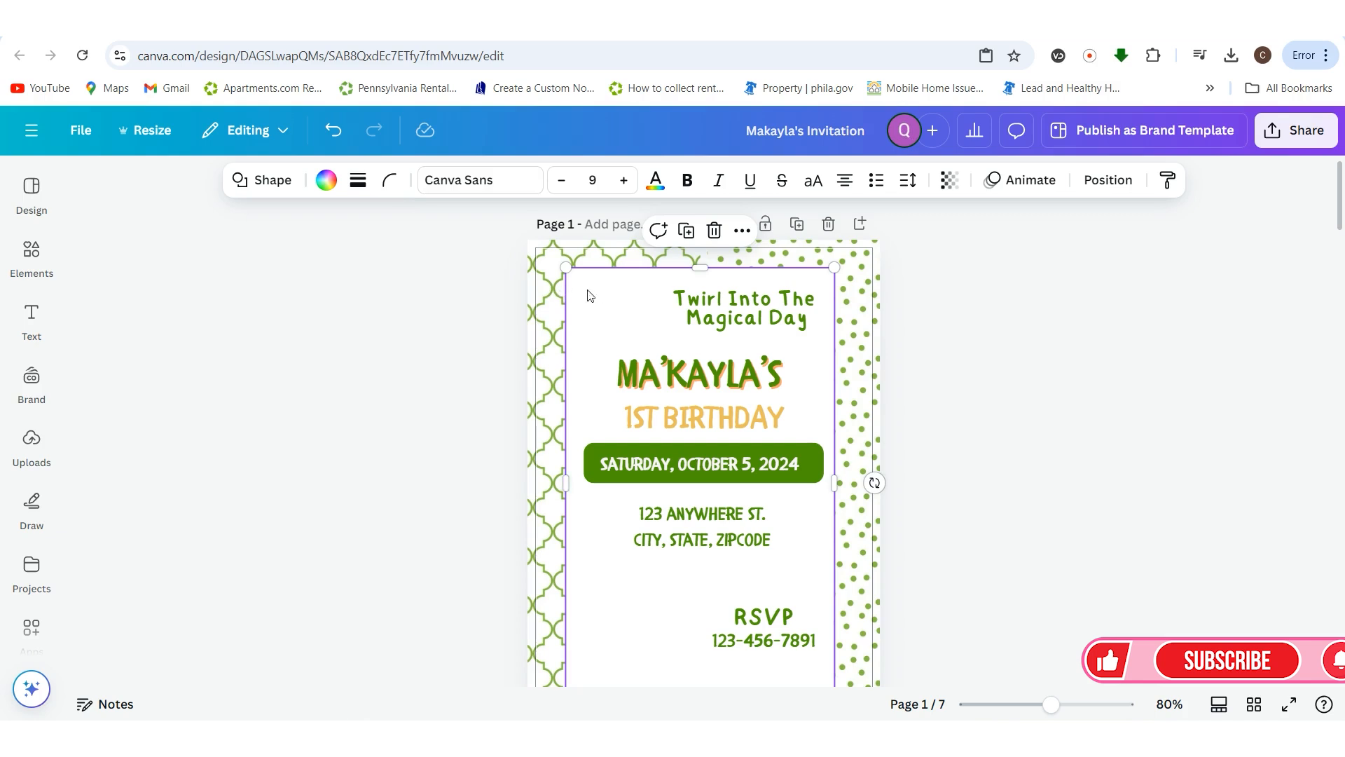
- Try a dark green #4d9406 fill on the white rectangle and undo it
{"action": "left_click", "coordinate": [358, 180]}
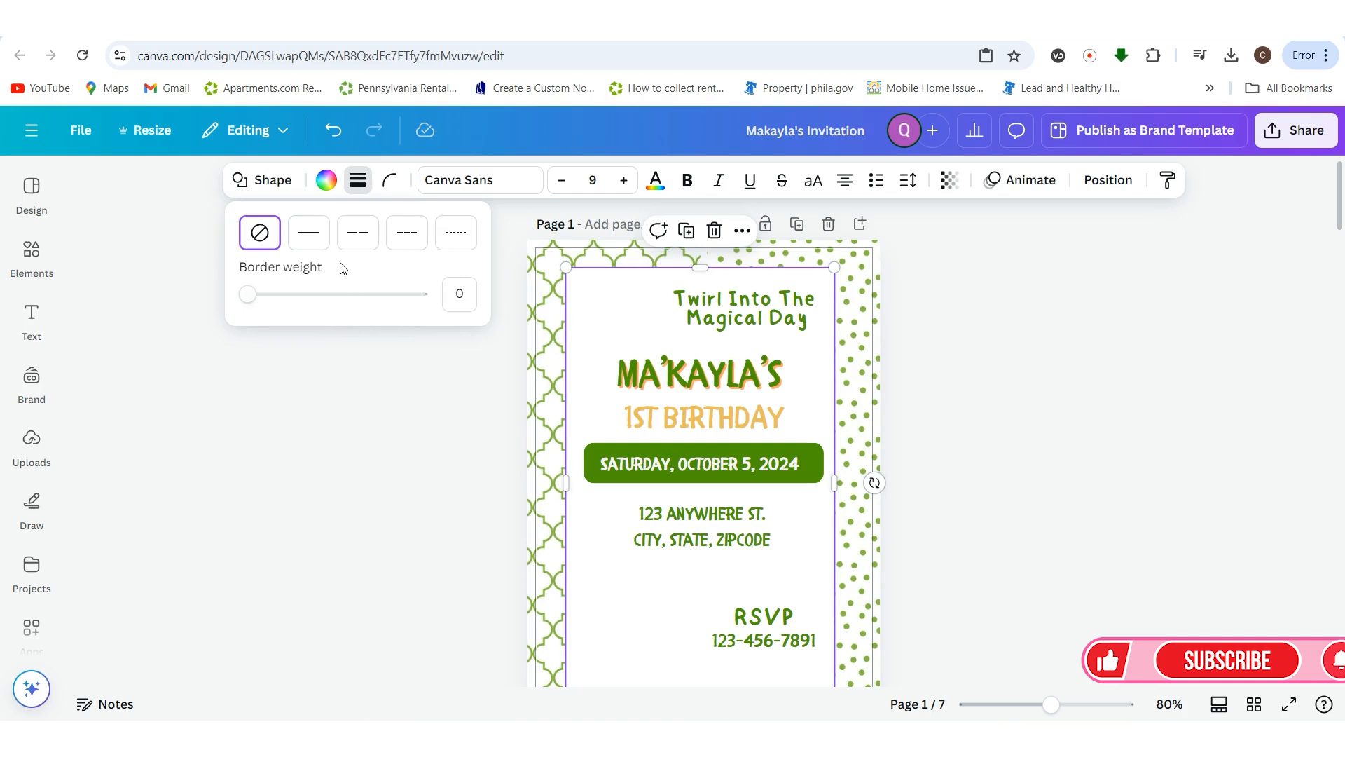
{"action": "left_click", "coordinate": [325, 180]}
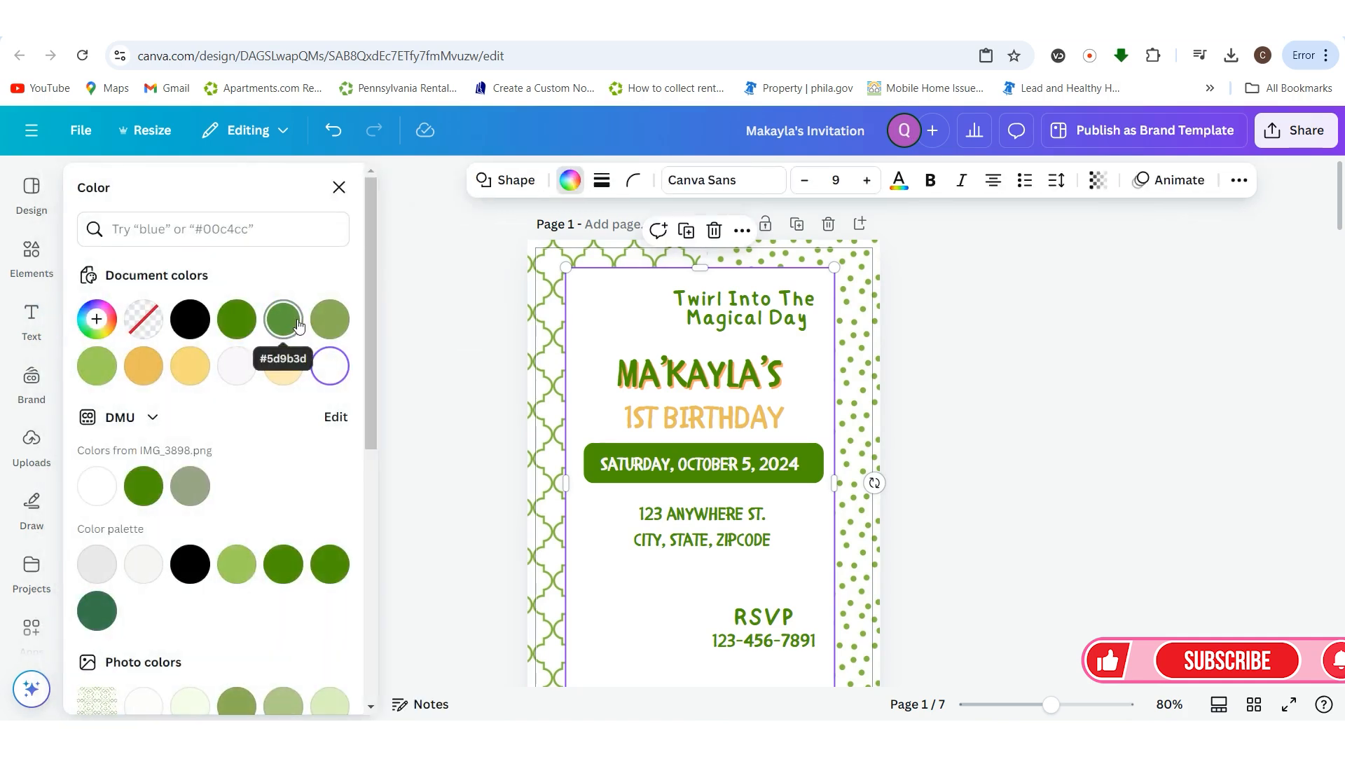
{"action": "left_click", "coordinate": [244, 326]}
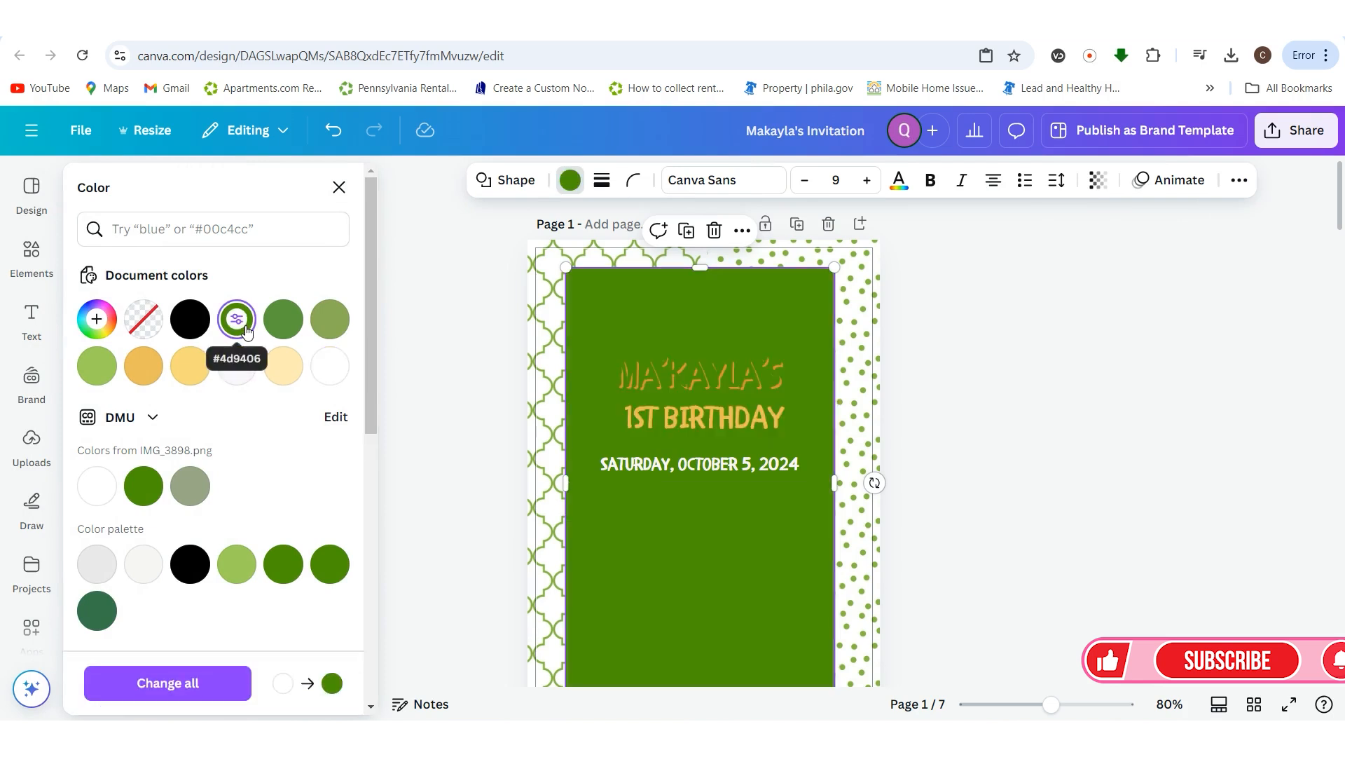
{"action": "left_click", "coordinate": [333, 130]}
- Add a solid border with a weight of 1 to the white rectangle
{"action": "left_click", "coordinate": [602, 181]}
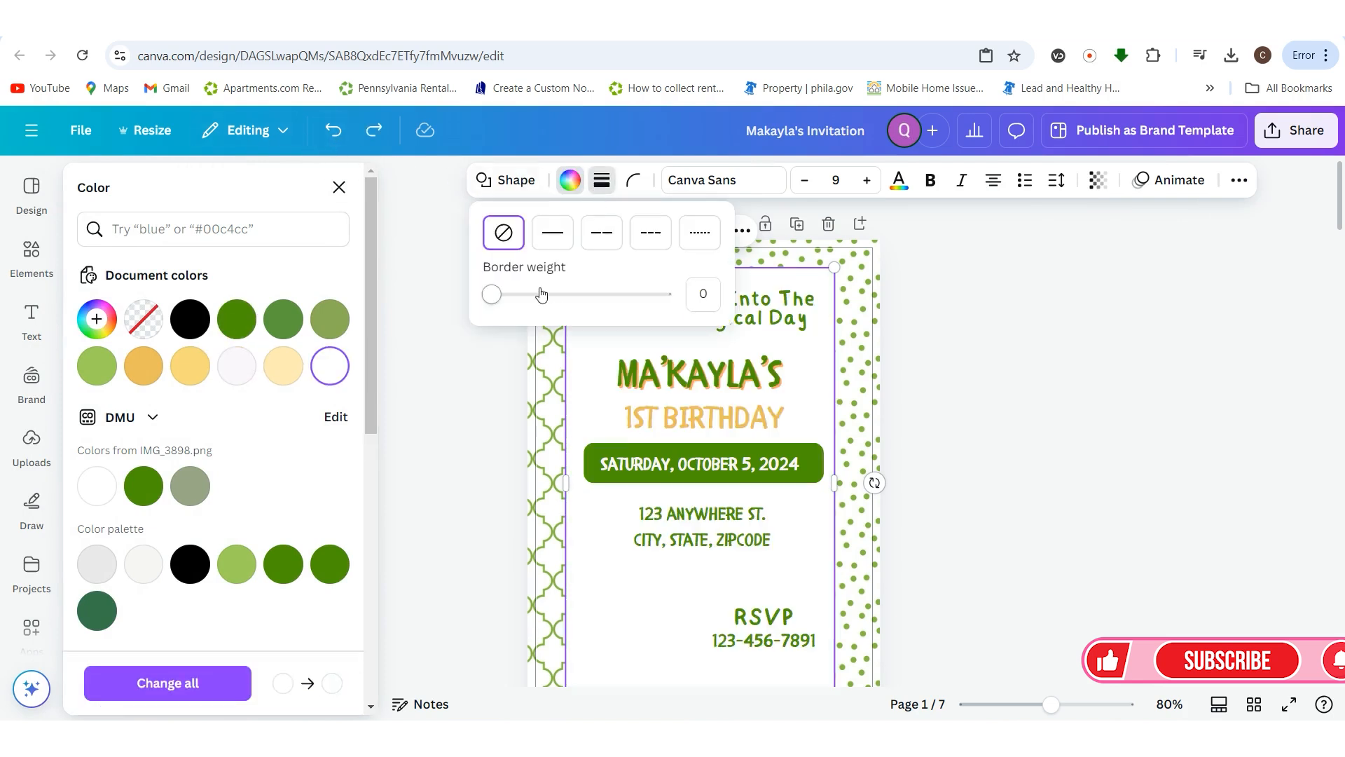
{"action": "mouse_move", "coordinate": [494, 294]}
{"action": "left_mouse_down"}
{"action": "mouse_move", "coordinate": [507, 301]}
{"action": "mouse_move", "coordinate": [494, 300]}
{"action": "left_mouse_up"}
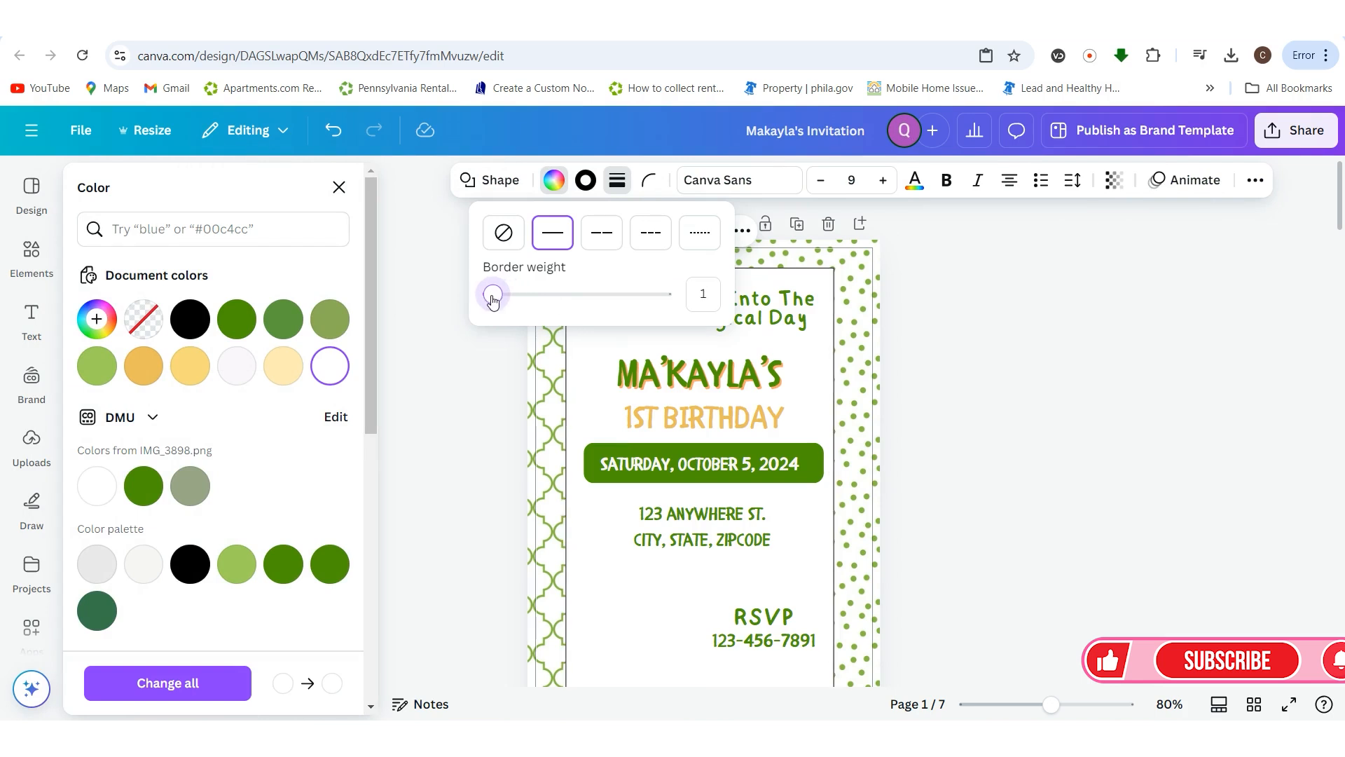
{"action": "left_click_drag", "start_coordinate": [493, 300], "coordinate": [494, 298]}
{"action": "left_click", "coordinate": [1119, 362]}
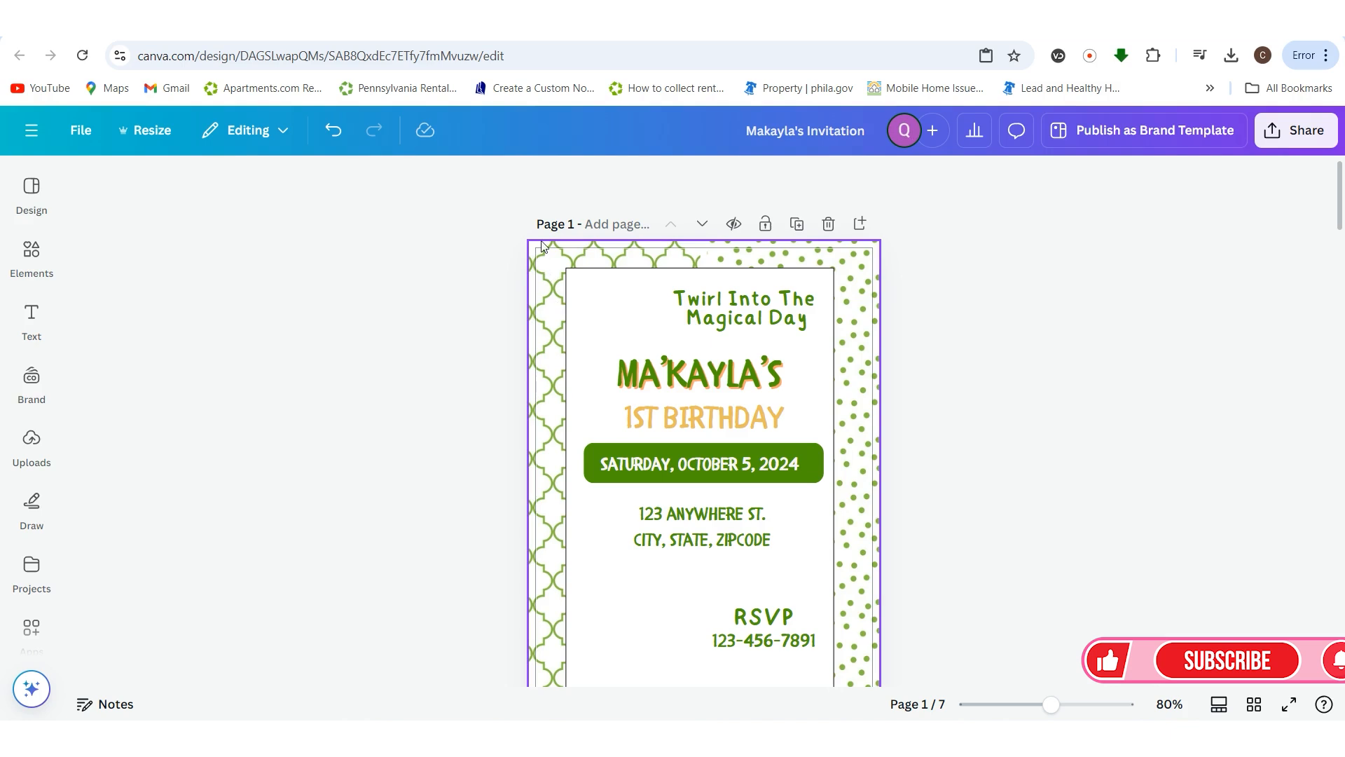
- Set the corner rounding of the white rectangle to 7
{"action": "scroll", "coordinate": [1110, 458], "scroll_direction": "down", "scroll_amount": 2}
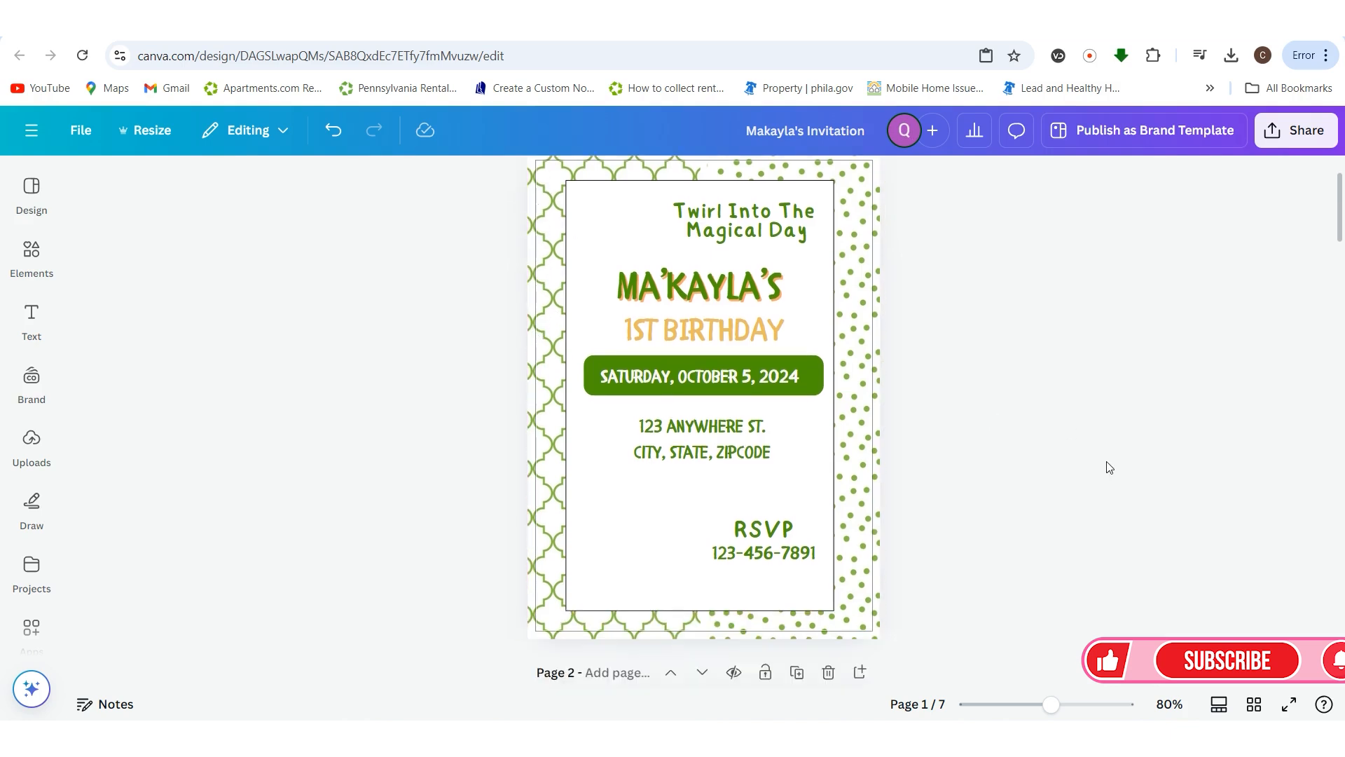
{"action": "left_click", "coordinate": [625, 209]}
{"action": "left_click", "coordinate": [405, 180]}
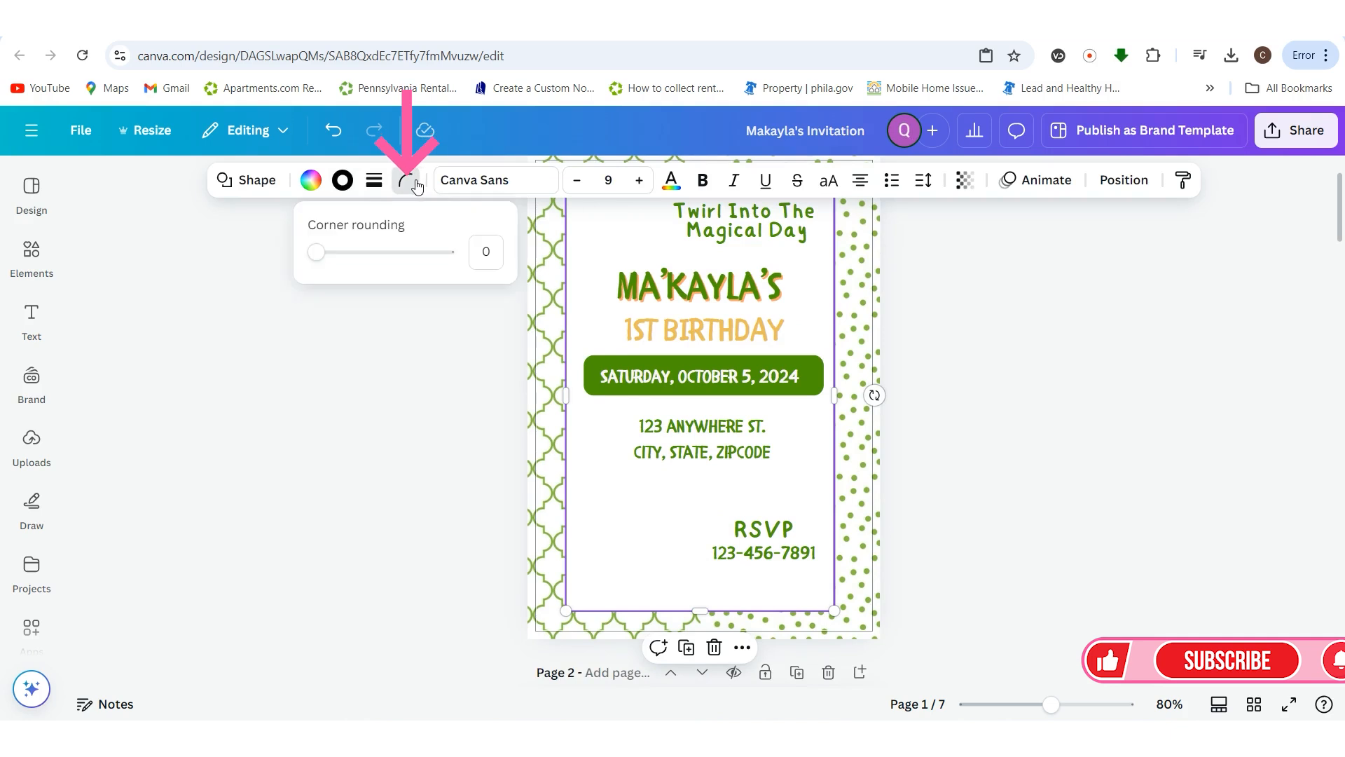
{"action": "left_click_drag", "start_coordinate": [316, 252], "coordinate": [325, 252]}
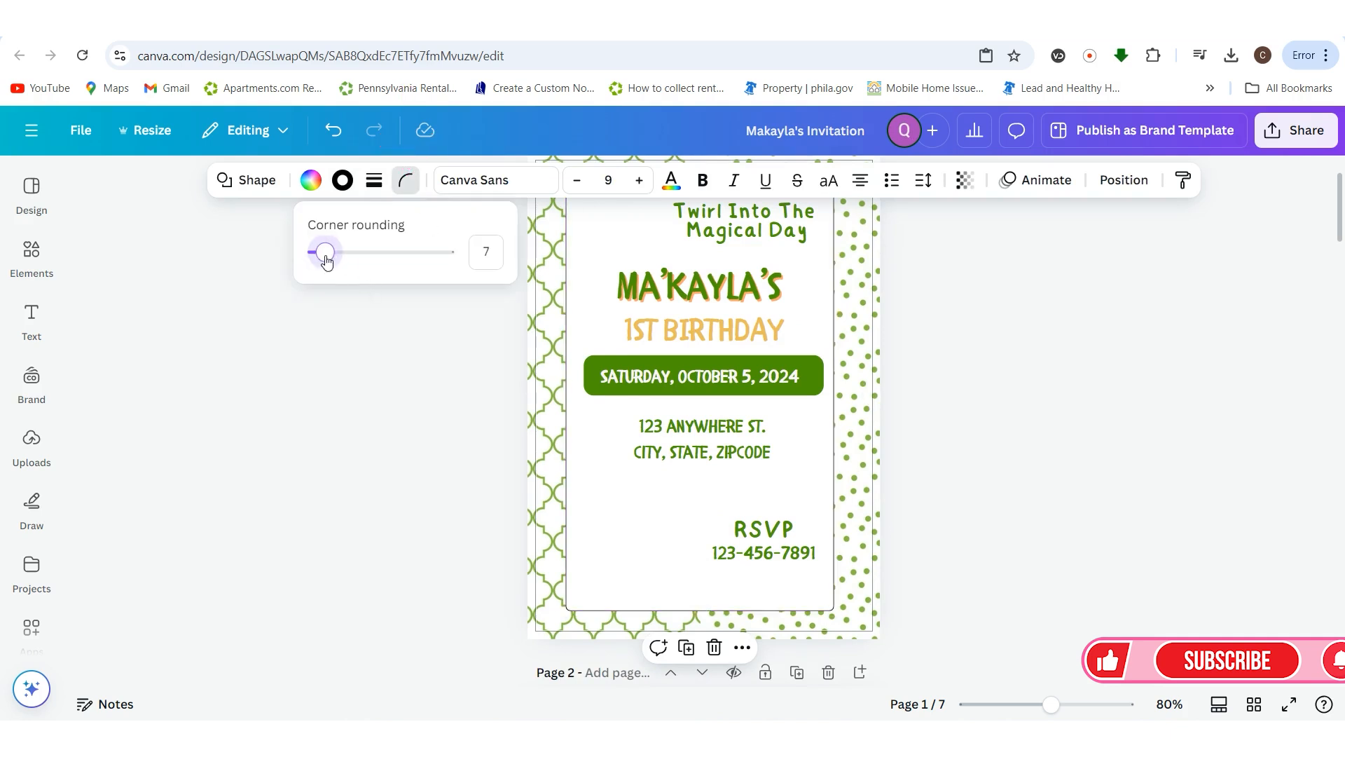
{"action": "left_click", "coordinate": [1036, 429]}
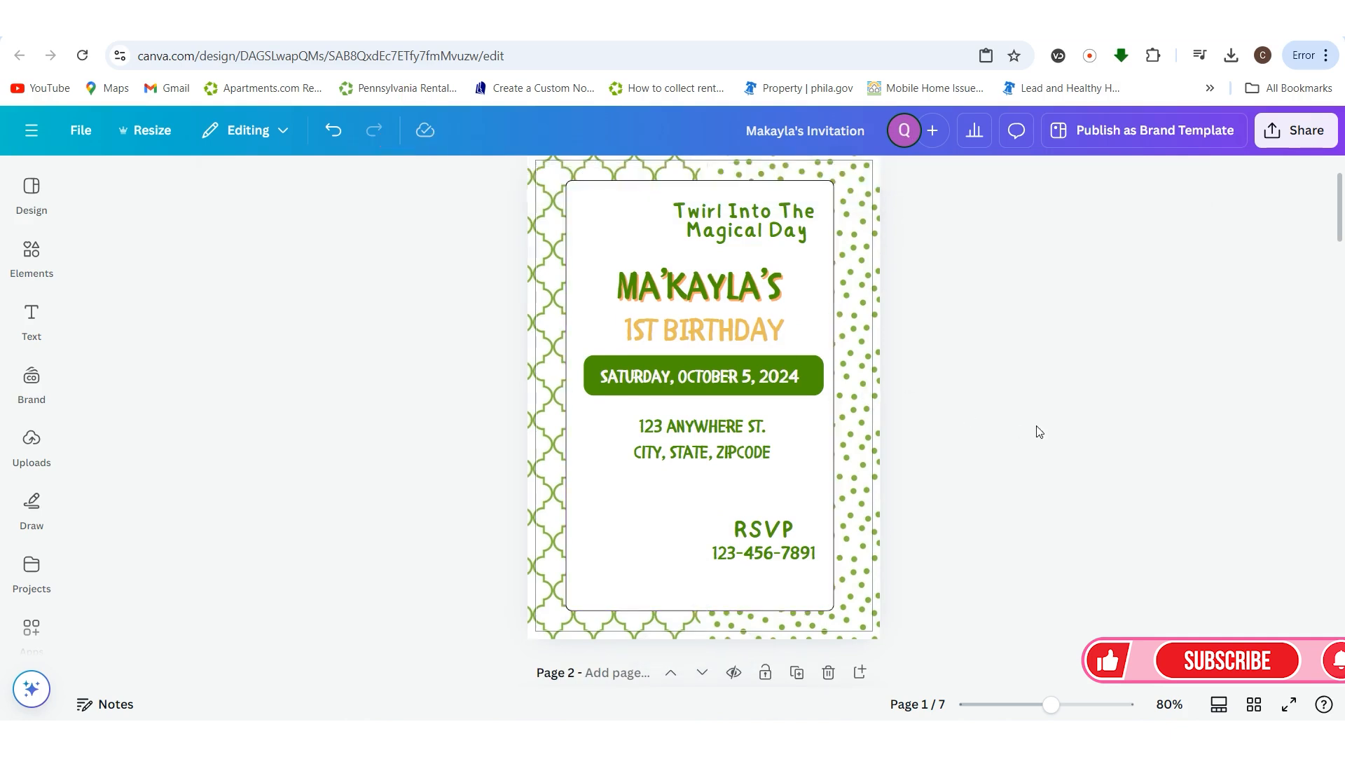
- Insert the uploaded image of the crawling baby with a gold crown and green tutu onto page 1
{"action": "scroll", "coordinate": [1039, 431], "scroll_direction": "up", "scroll_amount": 2}
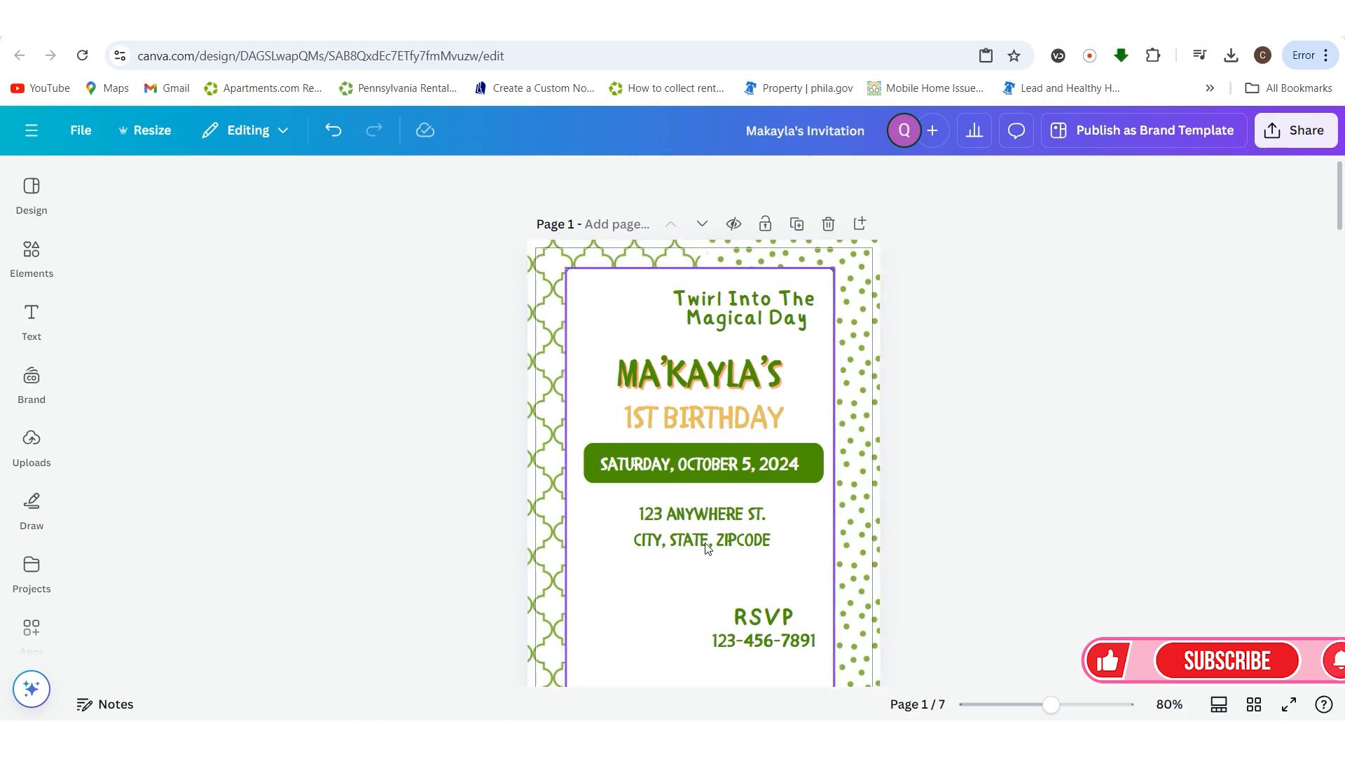
{"action": "scroll", "coordinate": [917, 518], "scroll_direction": "down", "scroll_amount": 2}
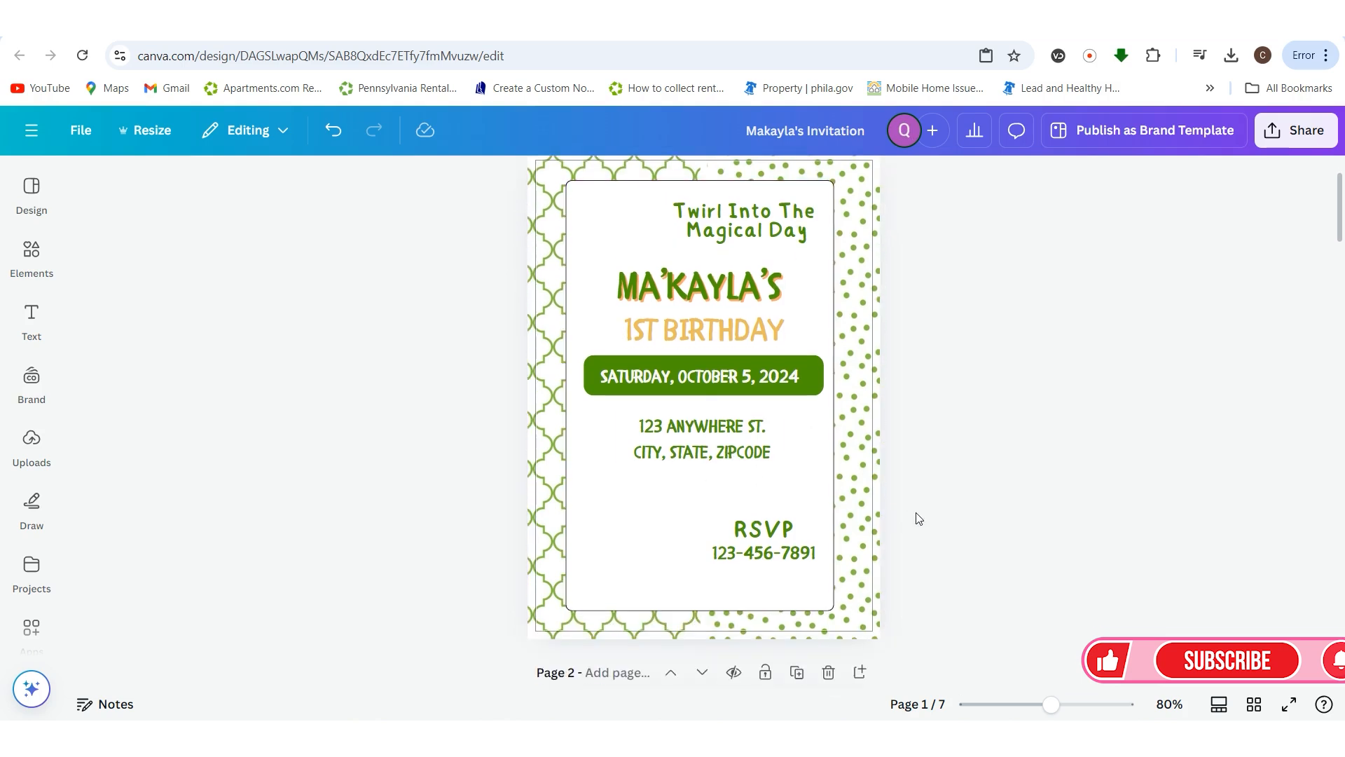
{"action": "scroll", "coordinate": [919, 518], "scroll_direction": "up", "scroll_amount": 1}
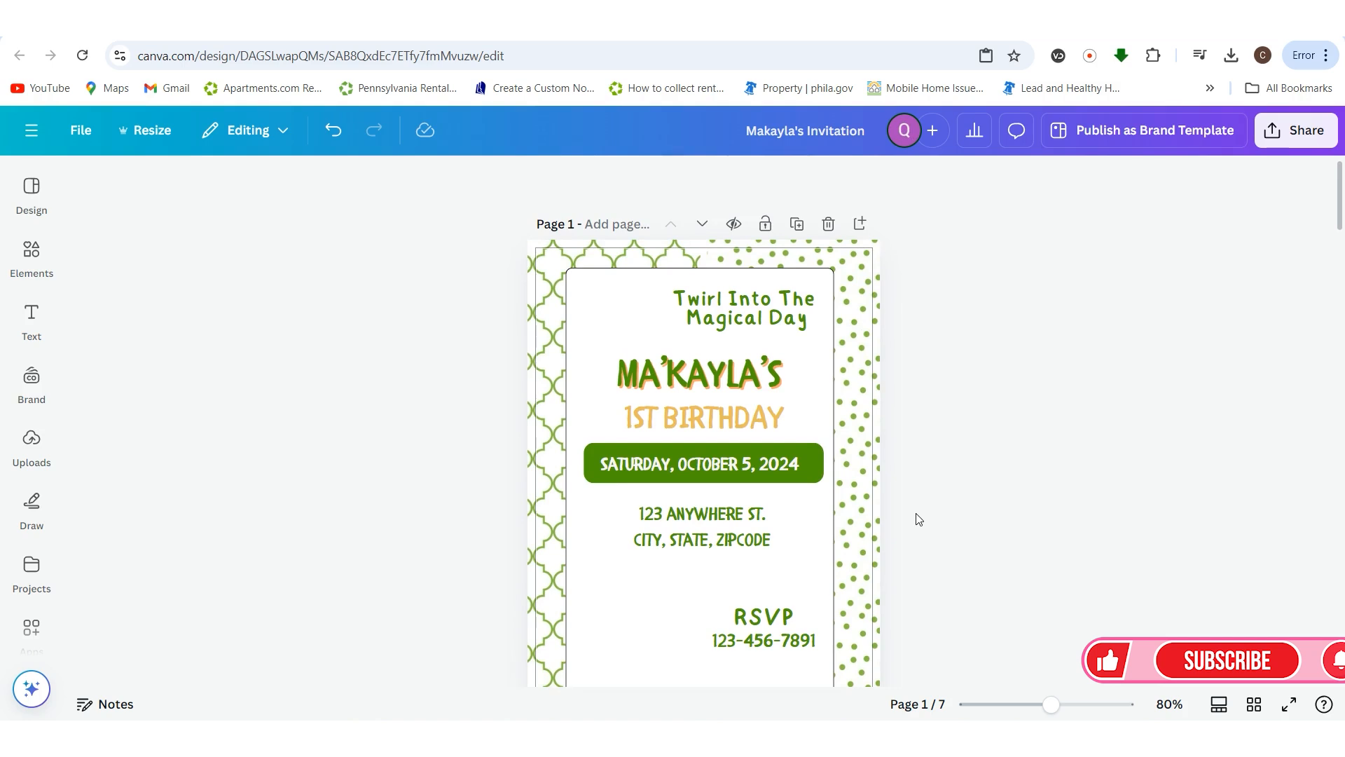
{"action": "left_click", "coordinate": [25, 272]}
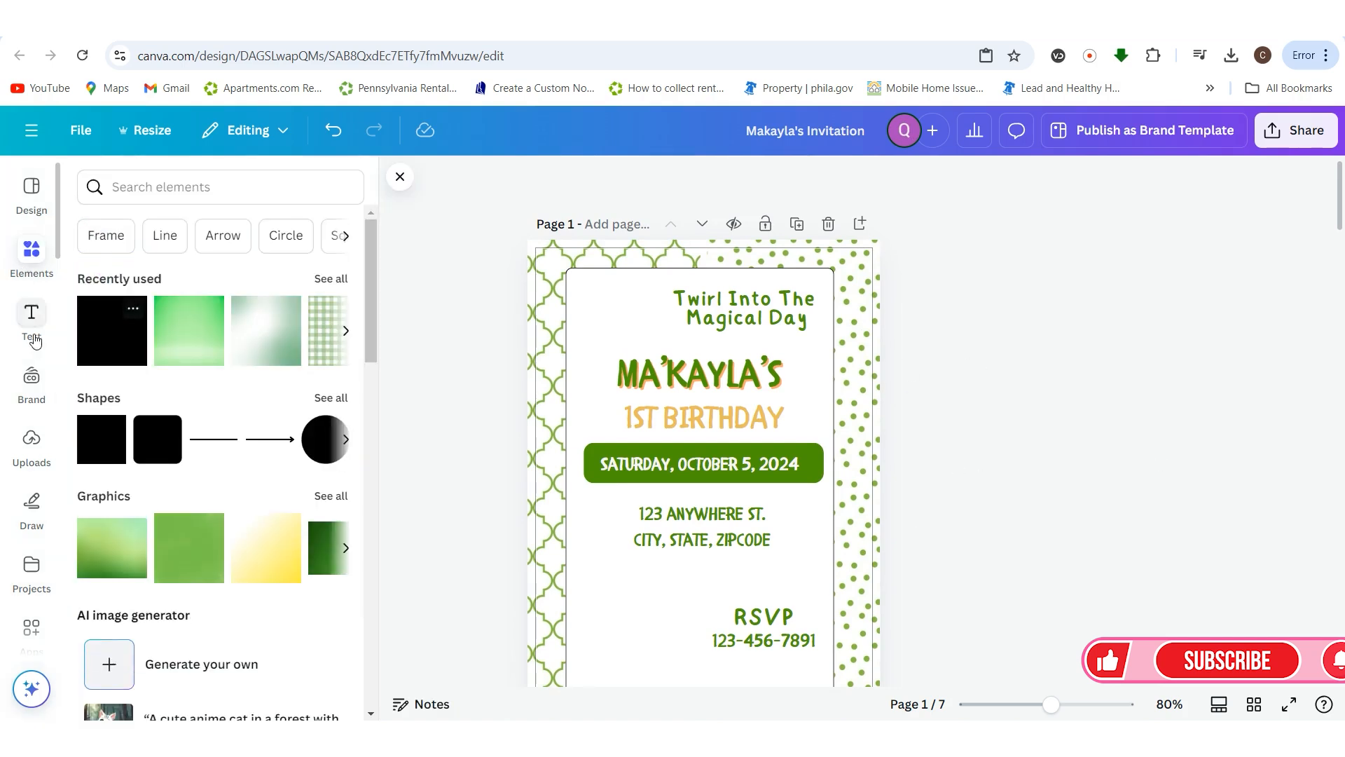
{"action": "left_click", "coordinate": [42, 463]}
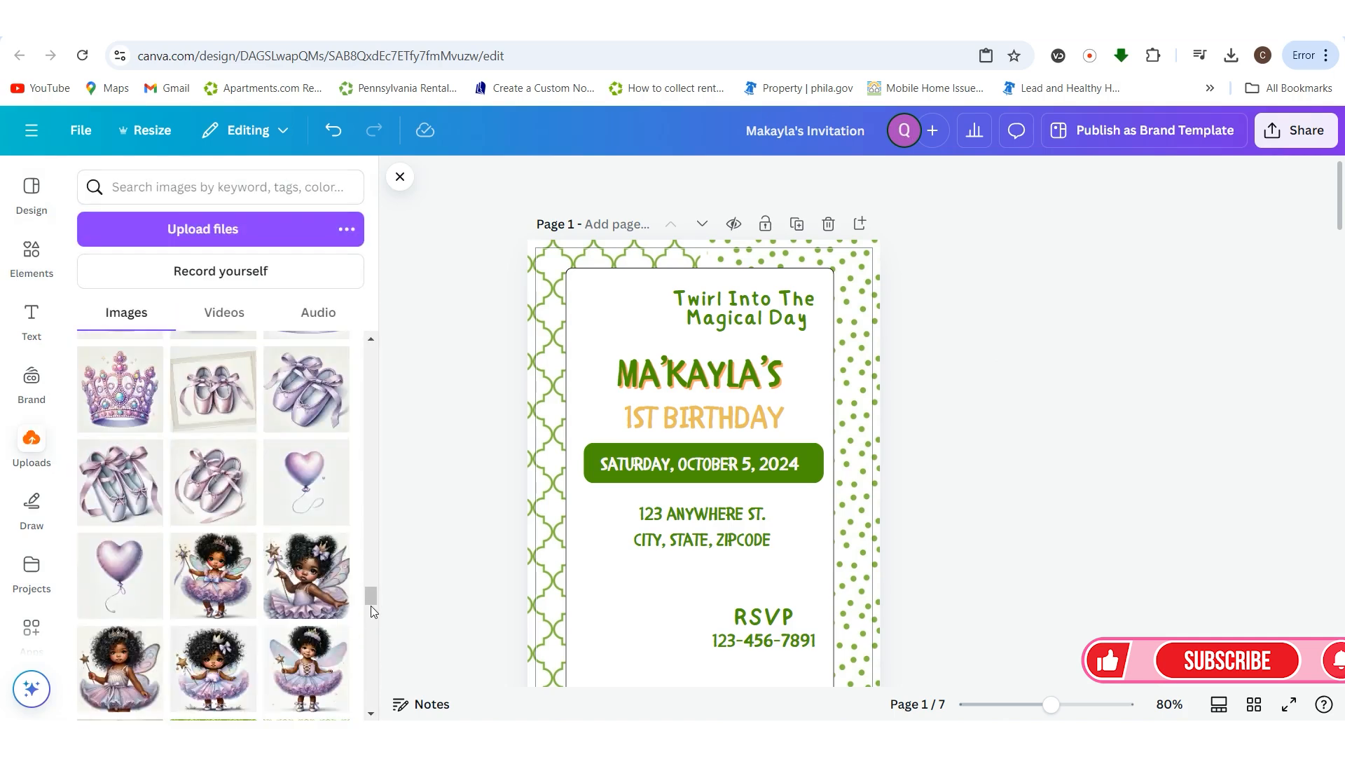
{"action": "left_click_drag", "start_coordinate": [371, 596], "coordinate": [371, 358]}
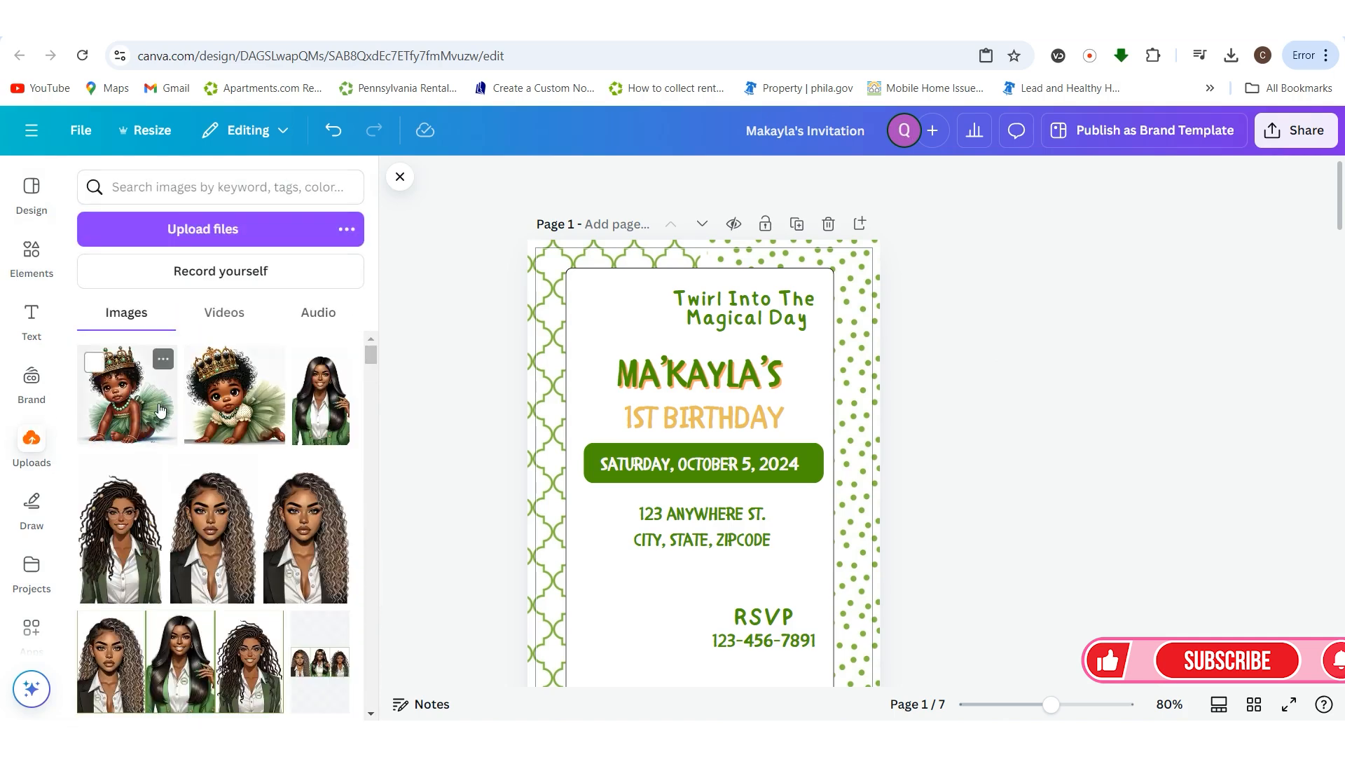
{"action": "left_click", "coordinate": [254, 413]}
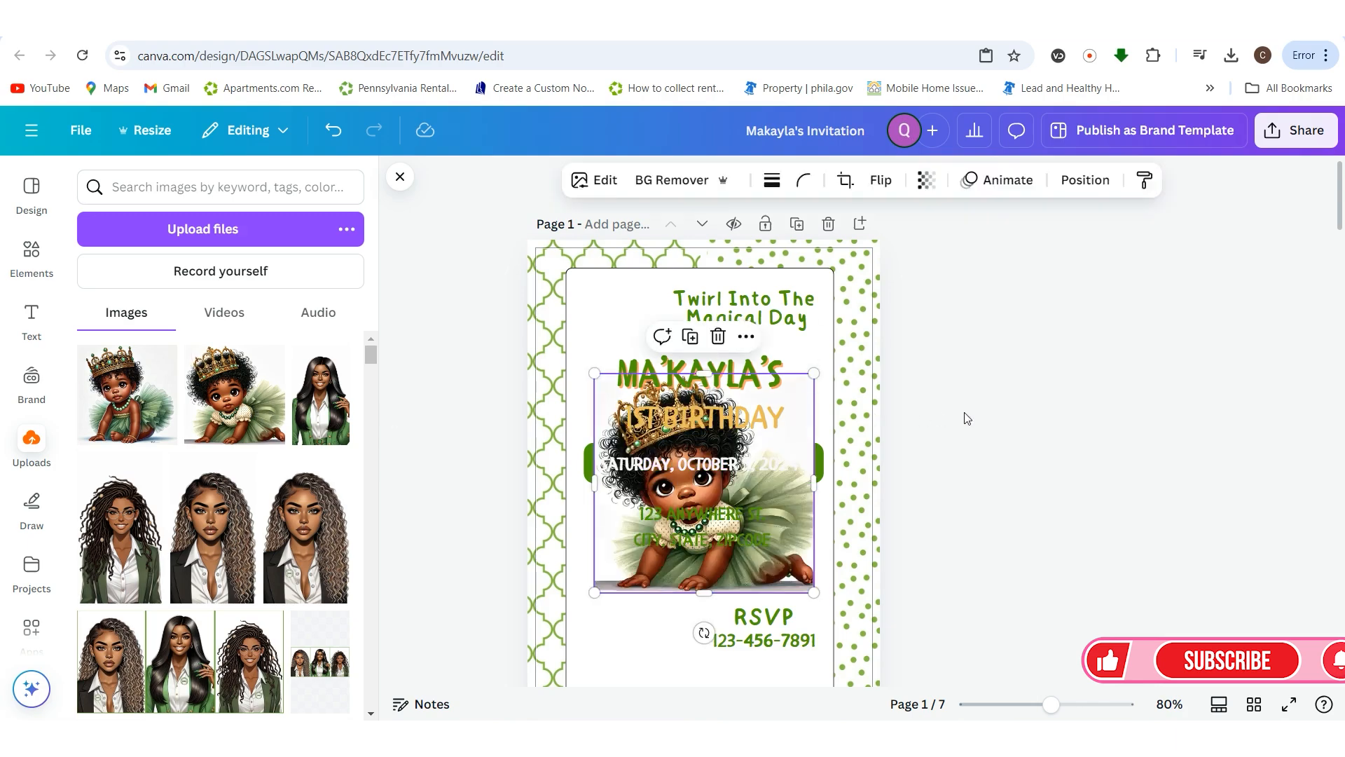
- Move the baby image to the lower-left corner of the invitation and shrink it to fit beside the RSVP text
{"action": "scroll", "coordinate": [981, 417], "scroll_direction": "down", "scroll_amount": 3}
{"action": "left_click_drag", "start_coordinate": [642, 410], "coordinate": [592, 523]}
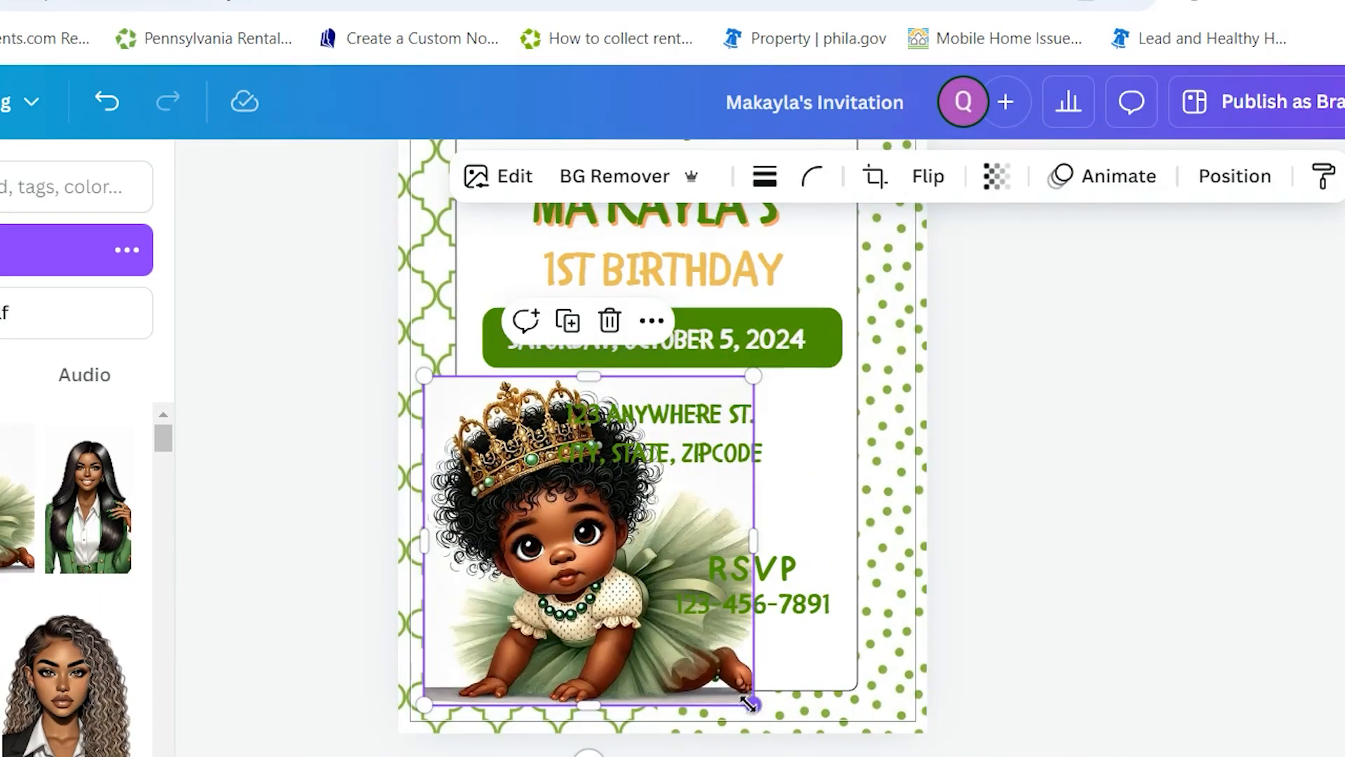
{"action": "left_click_drag", "start_coordinate": [753, 704], "coordinate": [557, 667]}
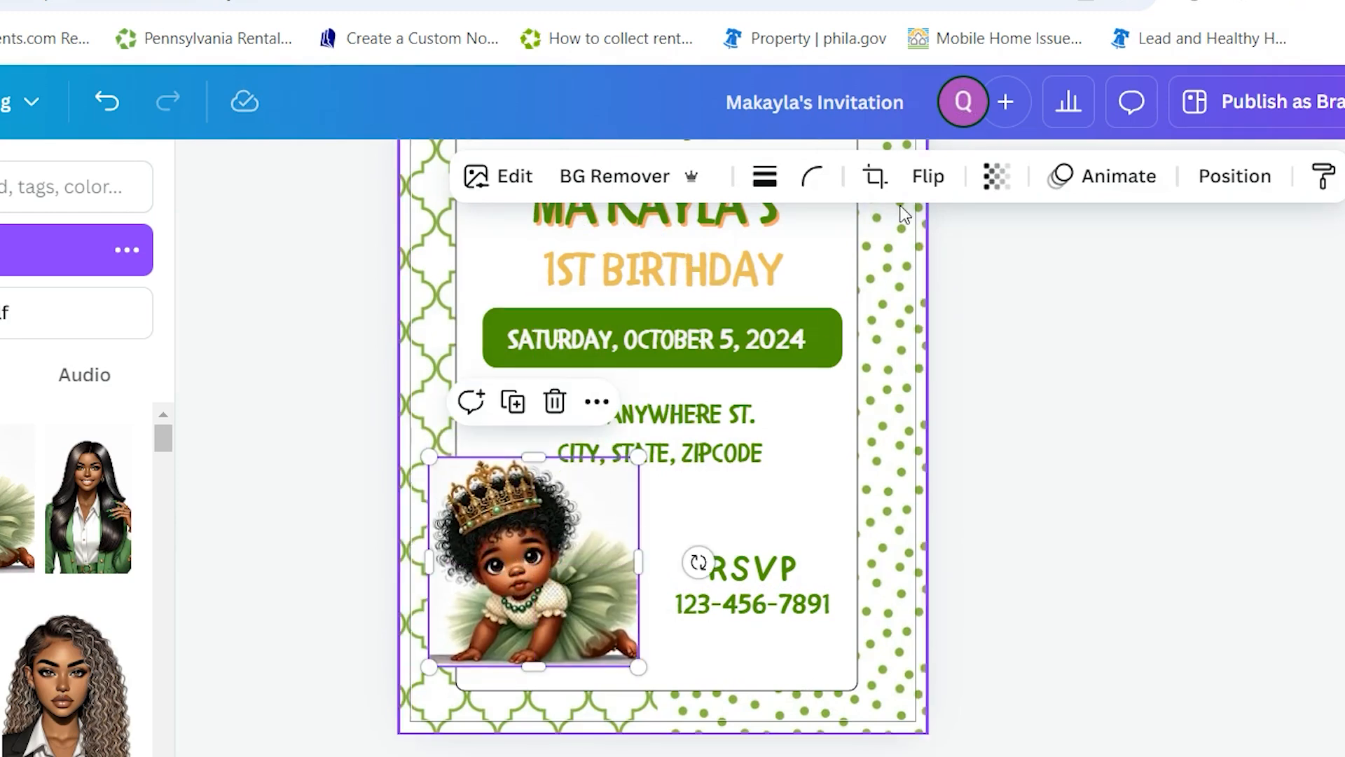
- Flip the baby image horizontally, then lower and slightly enlarge it in the invitation's lower-left corner
{"action": "left_click", "coordinate": [928, 176]}
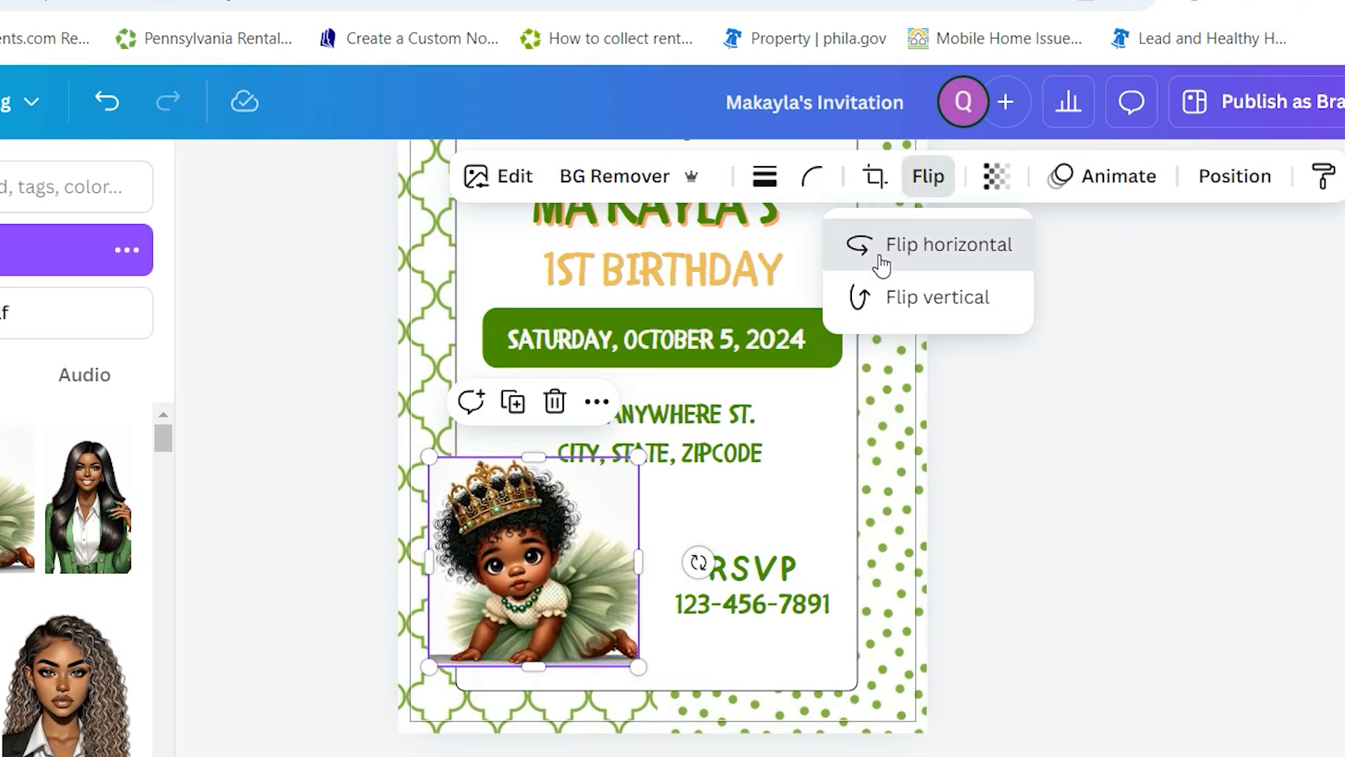
{"action": "left_click", "coordinate": [872, 254]}
{"action": "left_click_drag", "start_coordinate": [580, 566], "coordinate": [586, 615]}
{"action": "left_click_drag", "start_coordinate": [675, 489], "coordinate": [707, 455]}
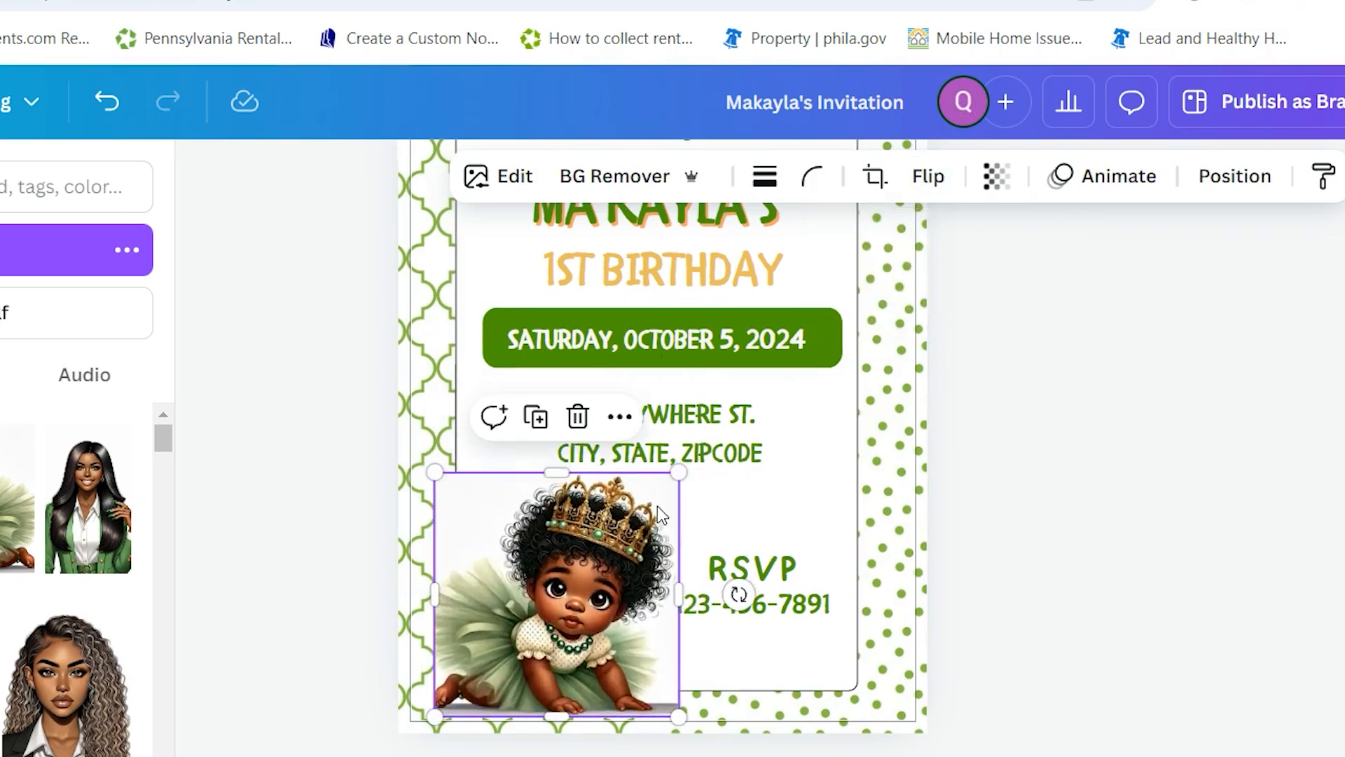
- Remove the baby image's background, then enlarge it slightly and shift it left over the invitation's patterned border
{"action": "left_click", "coordinate": [581, 184]}
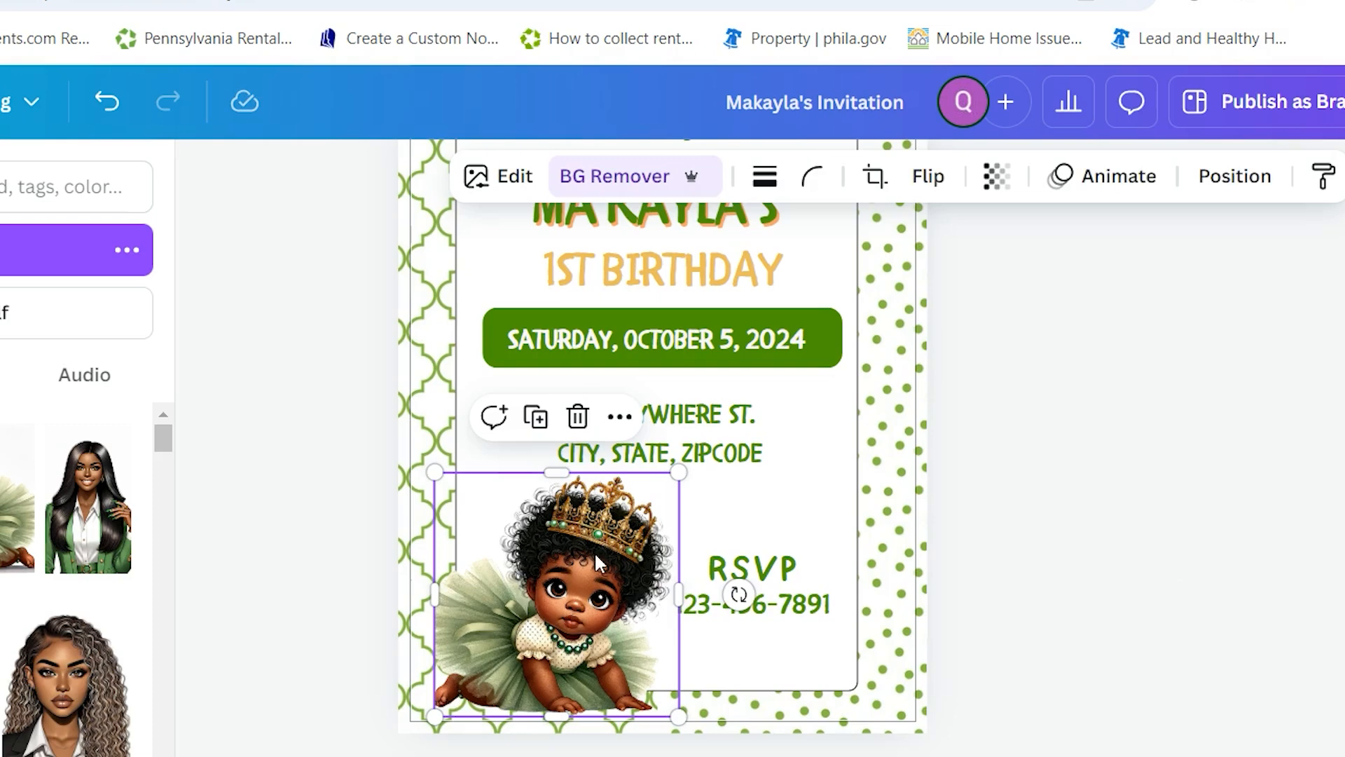
{"action": "mouse_move", "coordinate": [591, 636]}
{"action": "left_mouse_down"}
{"action": "mouse_move", "coordinate": [577, 658]}
{"action": "mouse_move", "coordinate": [591, 652]}
{"action": "mouse_move", "coordinate": [557, 643]}
{"action": "mouse_move", "coordinate": [571, 635]}
{"action": "left_mouse_up"}
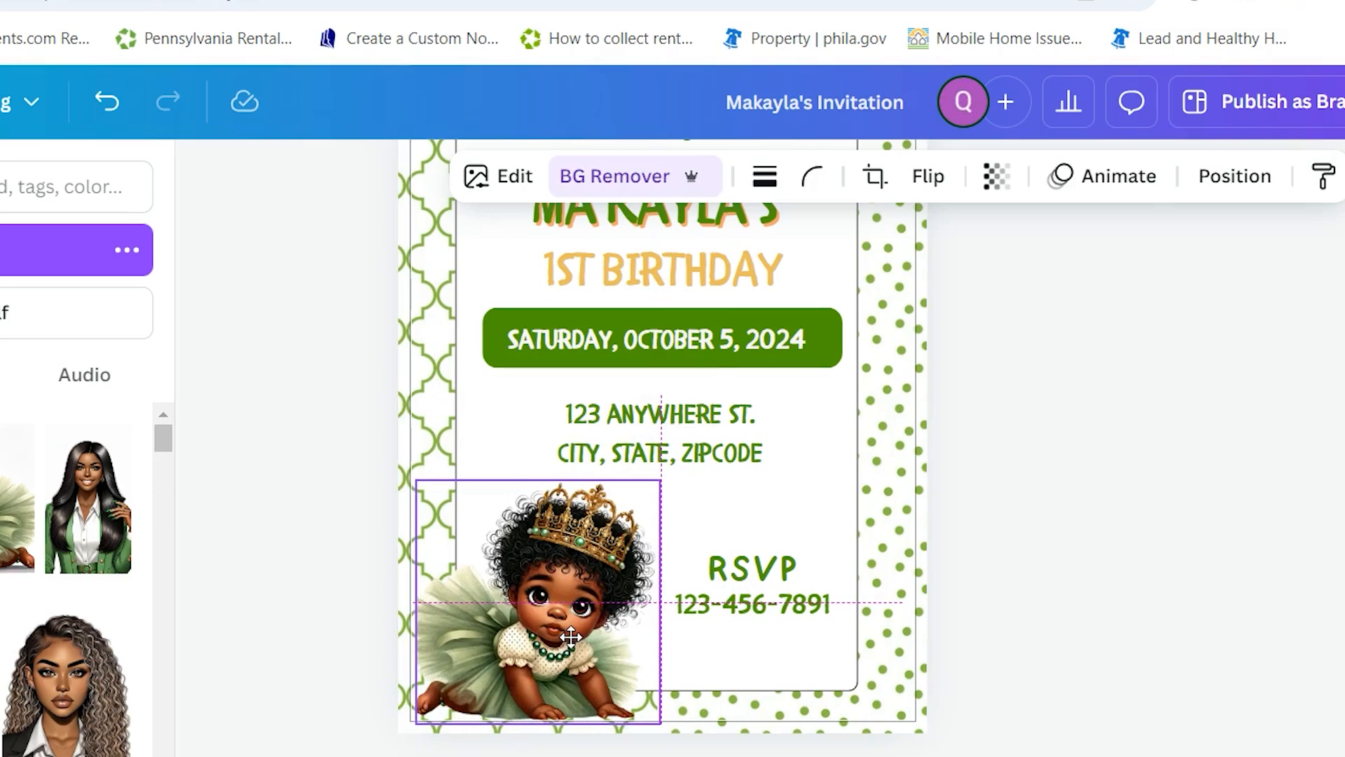
{"action": "mouse_move", "coordinate": [662, 478]}
{"action": "left_mouse_down"}
{"action": "mouse_move", "coordinate": [679, 450]}
{"action": "mouse_move", "coordinate": [674, 466]}
{"action": "left_mouse_up"}
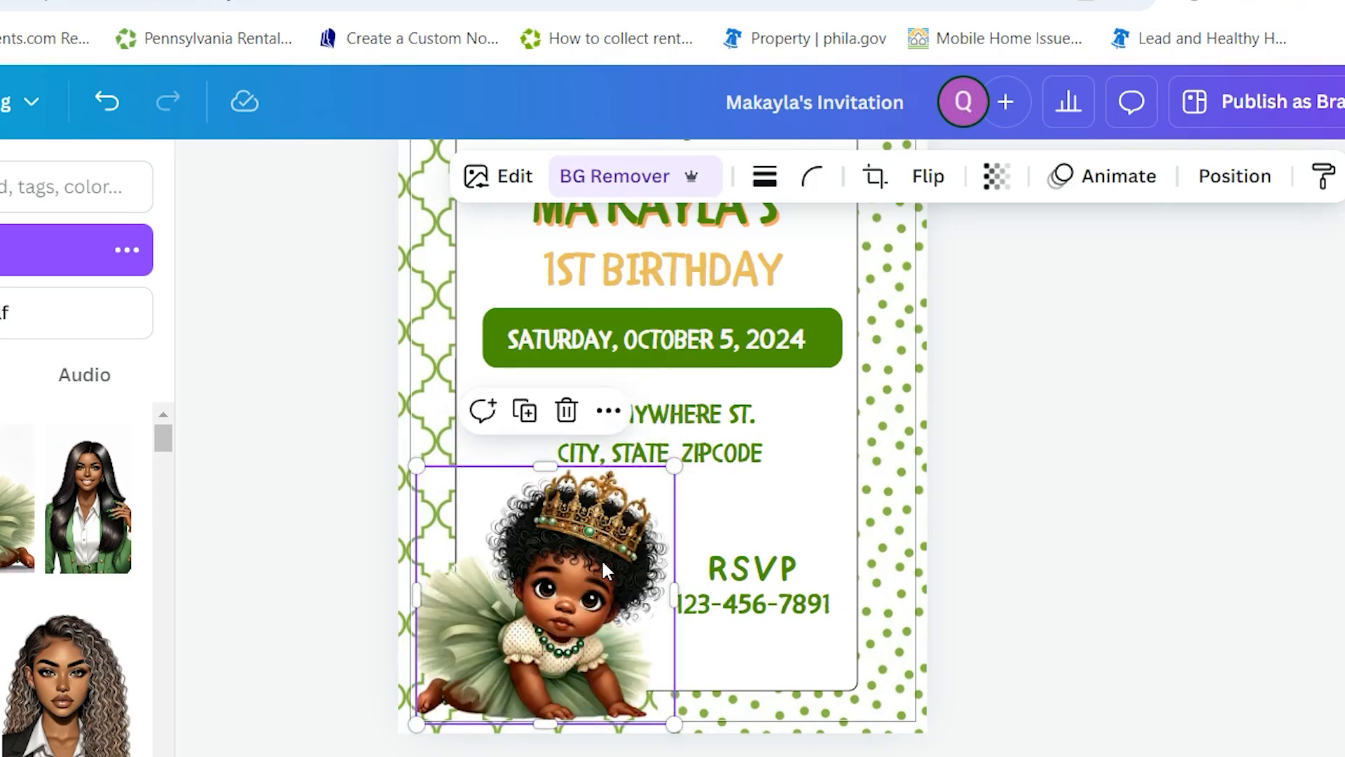
{"action": "left_click_drag", "start_coordinate": [606, 568], "coordinate": [608, 561]}
{"action": "left_click_drag", "start_coordinate": [607, 559], "coordinate": [605, 559]}
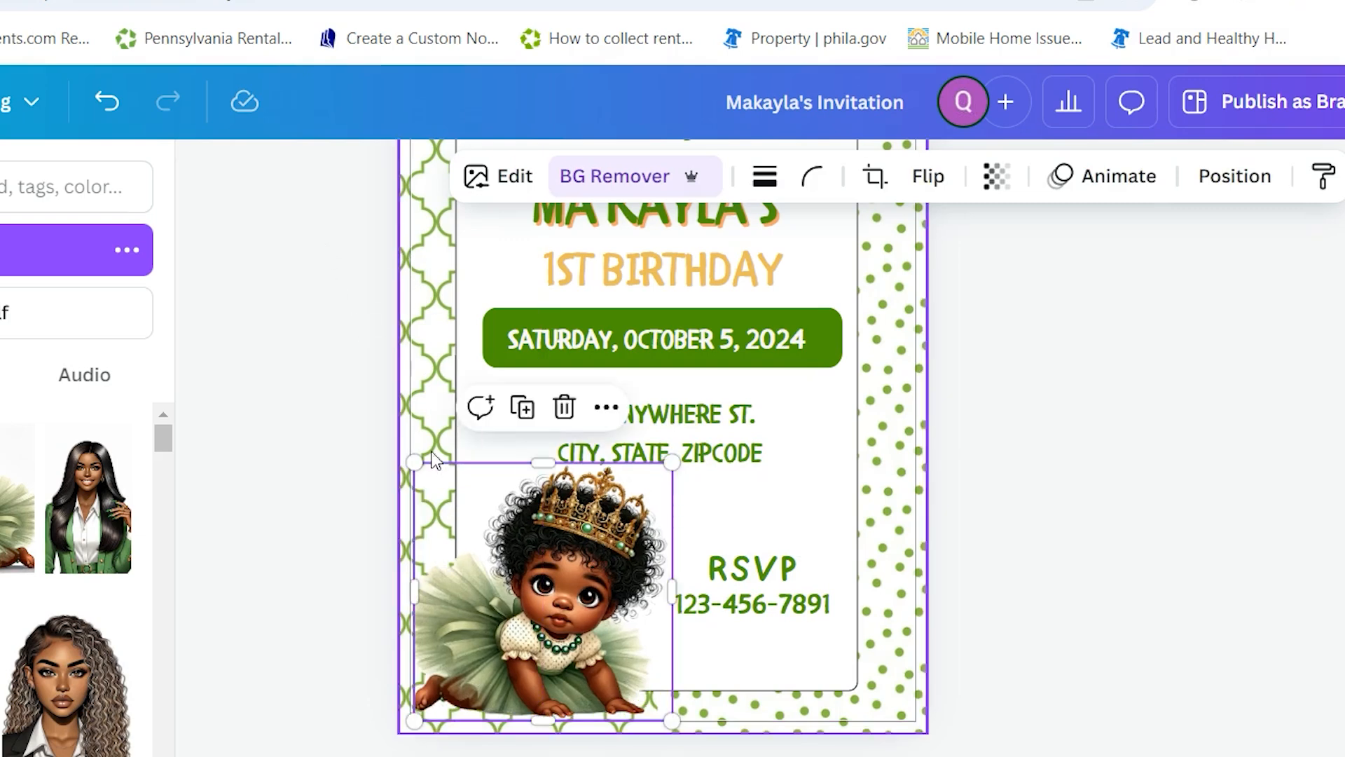
{"action": "left_click", "coordinate": [1140, 671]}
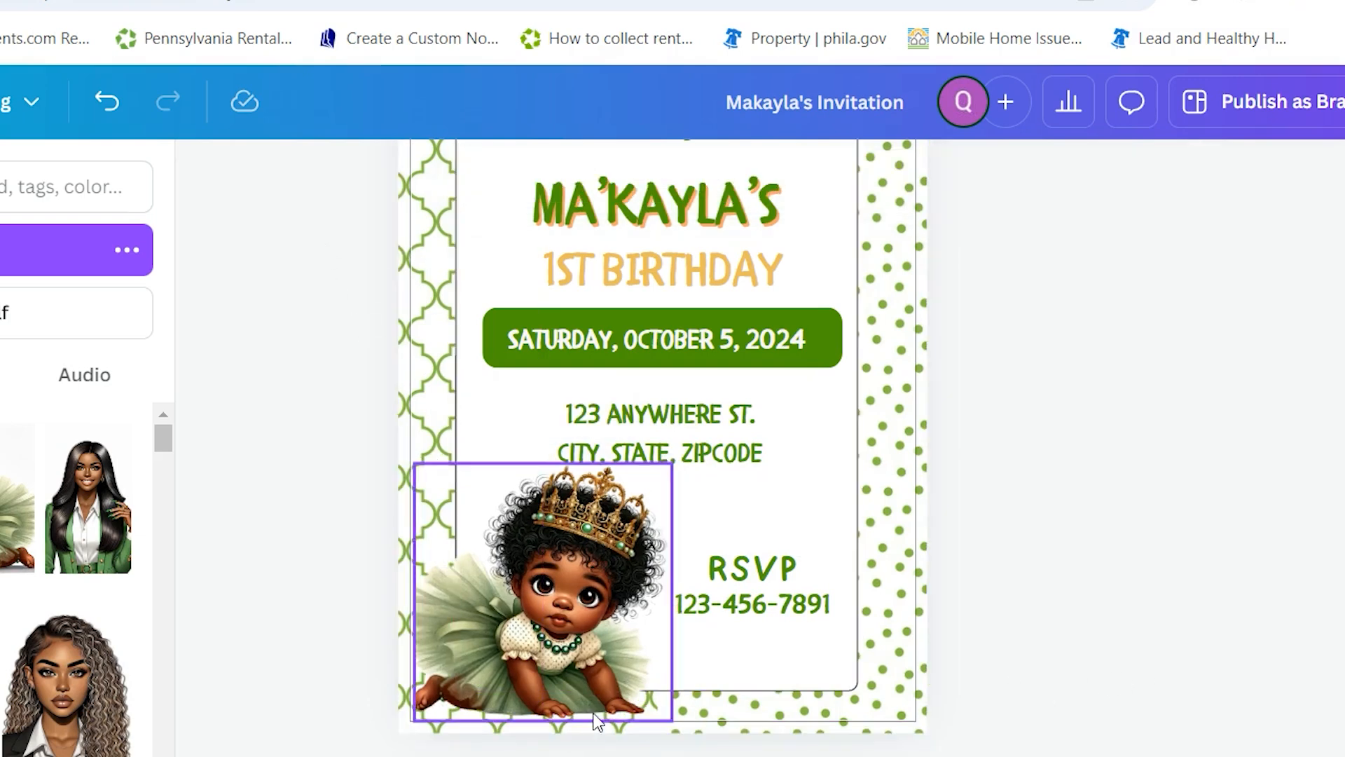
{"action": "left_click", "coordinate": [481, 674]}
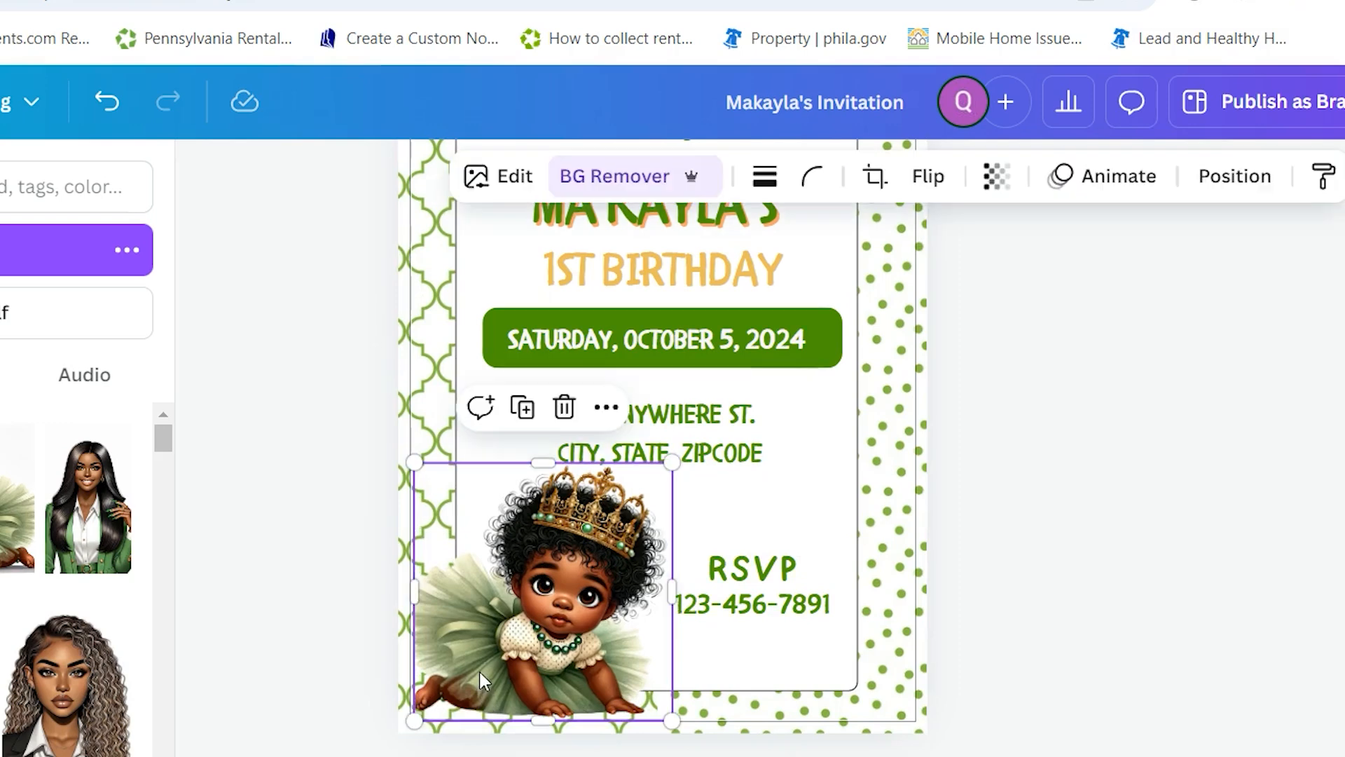
- Fine-tune the baby image's horizontal position in the invitation's lower-left corner, nudging it slightly to the right
{"action": "left_click_drag", "start_coordinate": [484, 673], "coordinate": [480, 673]}
{"action": "left_click", "coordinate": [1066, 669]}
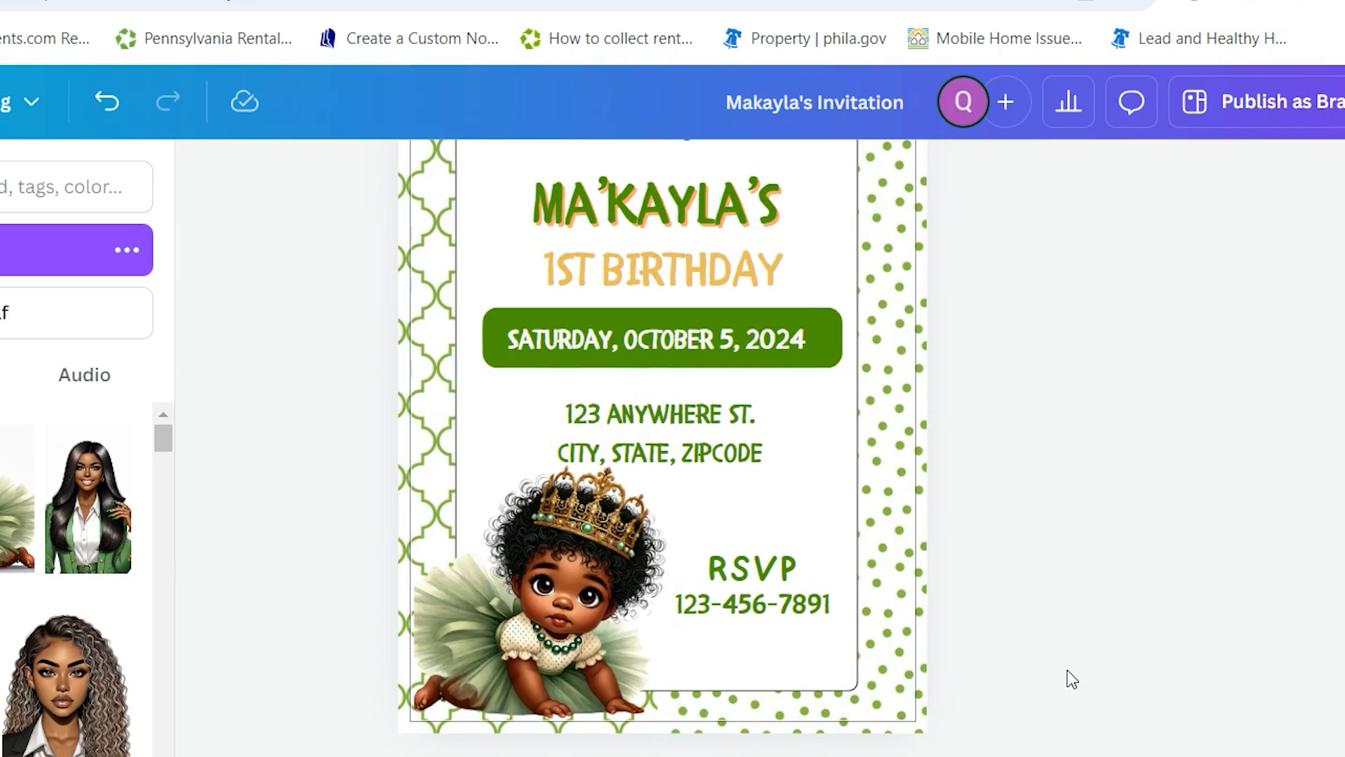
{"action": "left_click", "coordinate": [529, 636]}
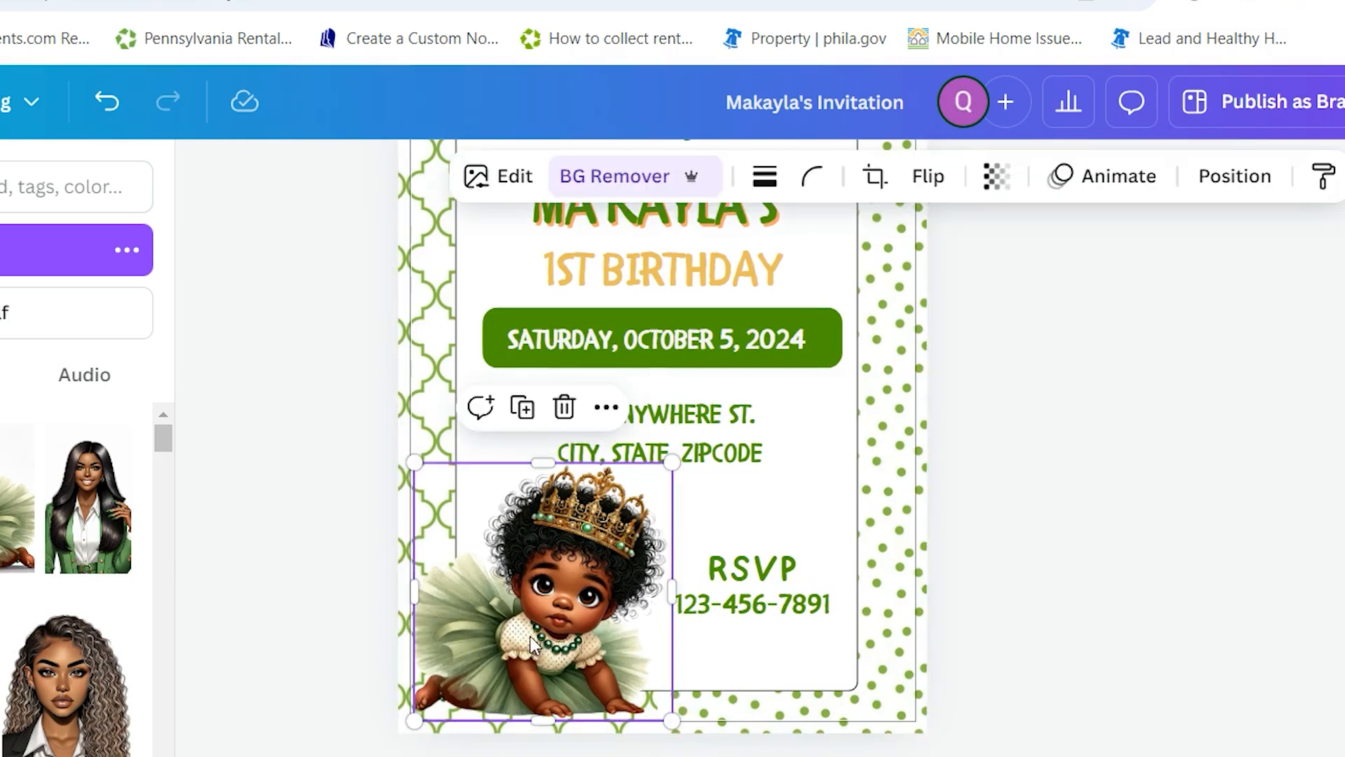
{"action": "left_click_drag", "start_coordinate": [534, 636], "coordinate": [538, 636]}
{"action": "left_click", "coordinate": [1104, 692]}
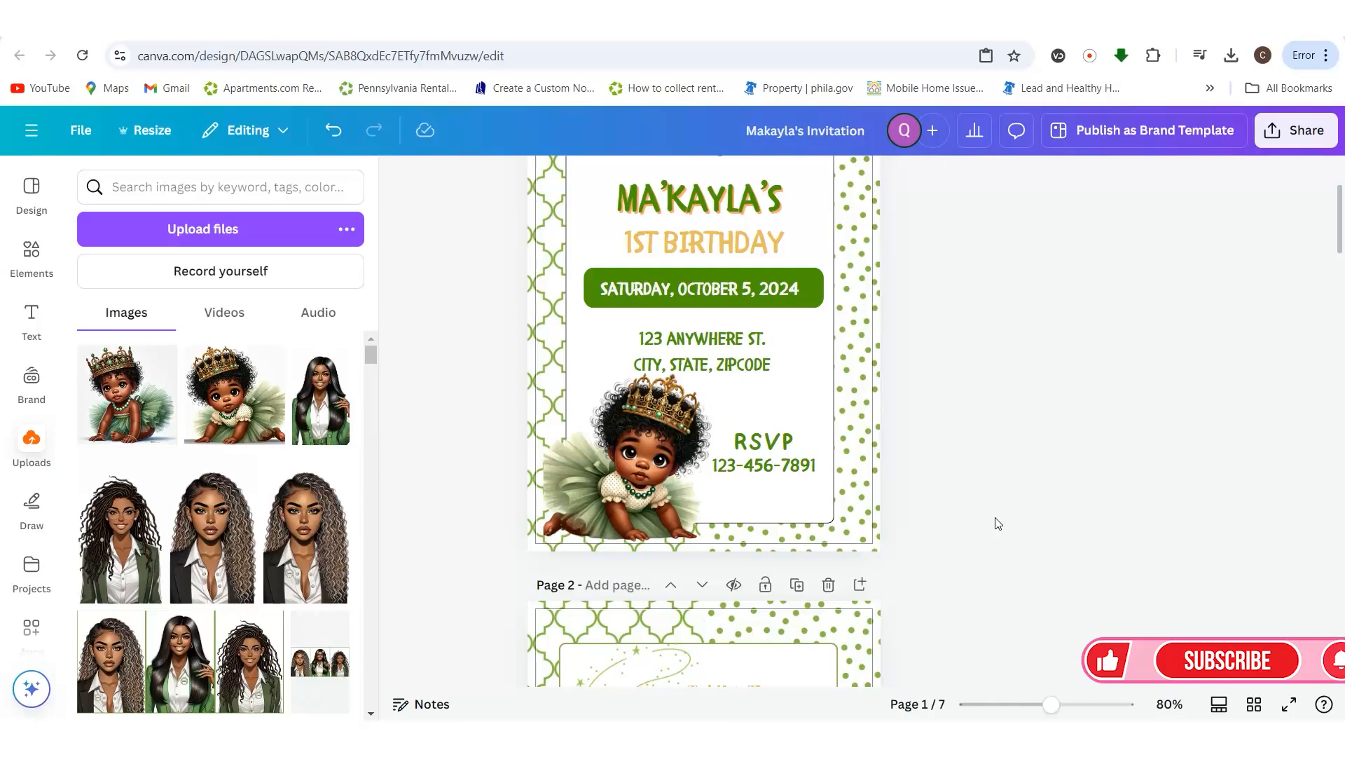
- Review the generated crowned-baby images in the DALL·E chat and examine the whole page 1 invitation back in Canva
{"action": "scroll", "coordinate": [997, 523], "scroll_direction": "up", "scroll_amount": 2}
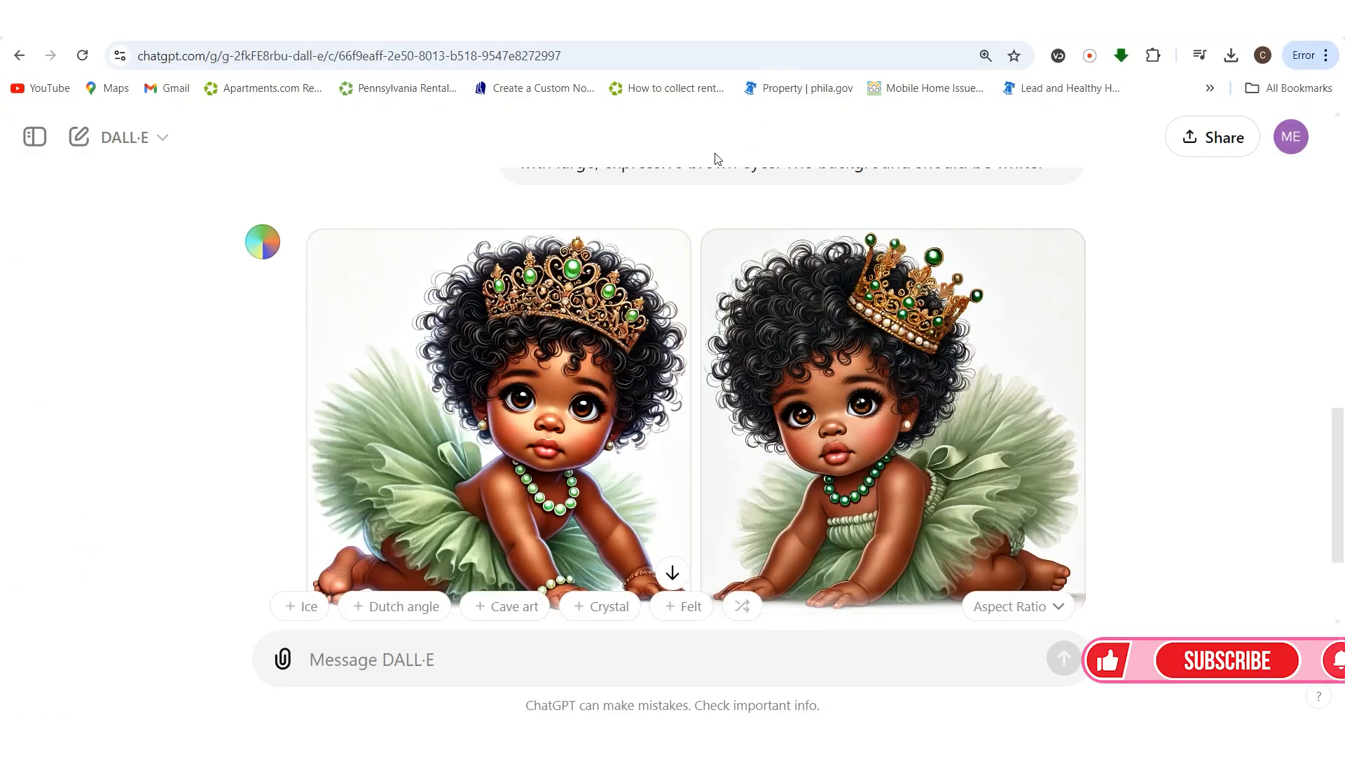
{"action": "scroll", "coordinate": [689, 300], "scroll_direction": "up", "scroll_amount": 3}
{"action": "scroll", "coordinate": [689, 300], "scroll_direction": "up", "scroll_amount": 3}
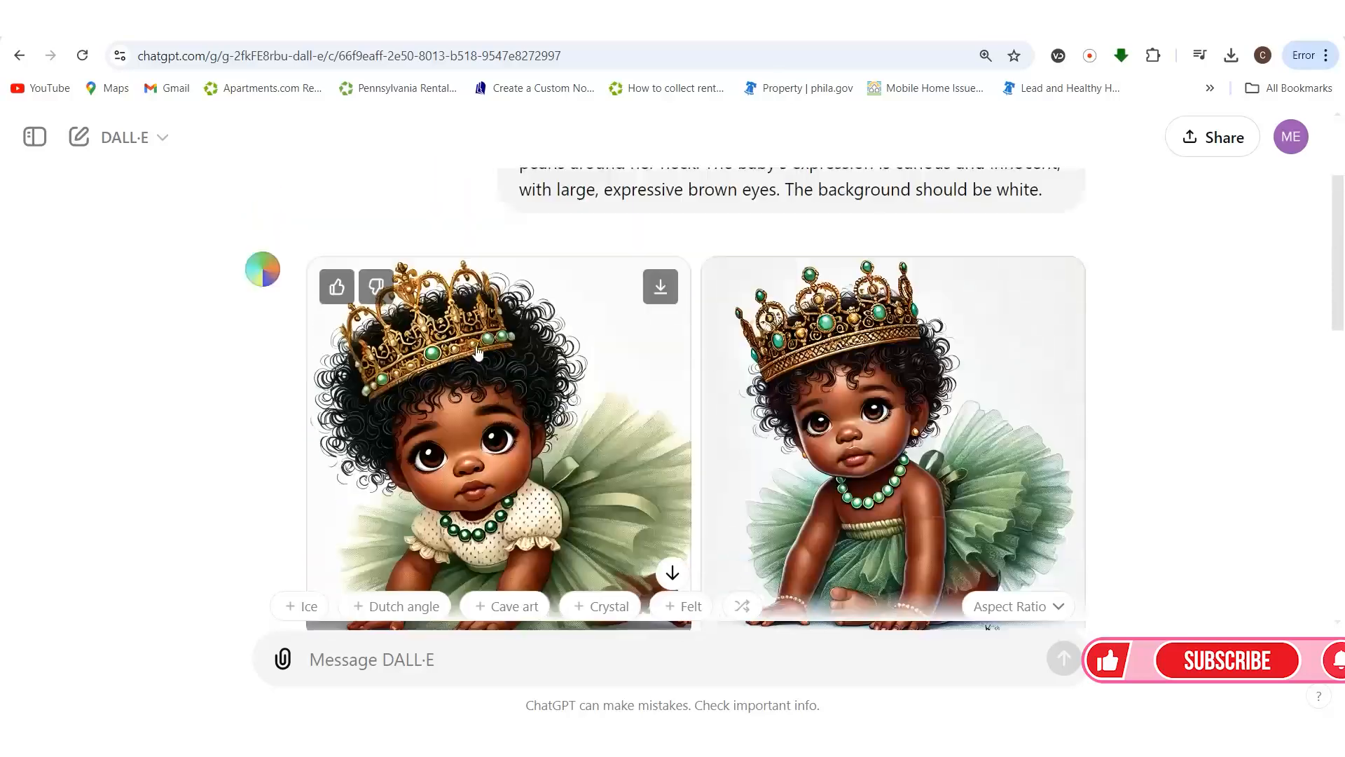
{"action": "scroll", "coordinate": [633, 504], "scroll_direction": "up", "scroll_amount": 4}
{"action": "scroll", "coordinate": [652, 484], "scroll_direction": "down", "scroll_amount": 6}
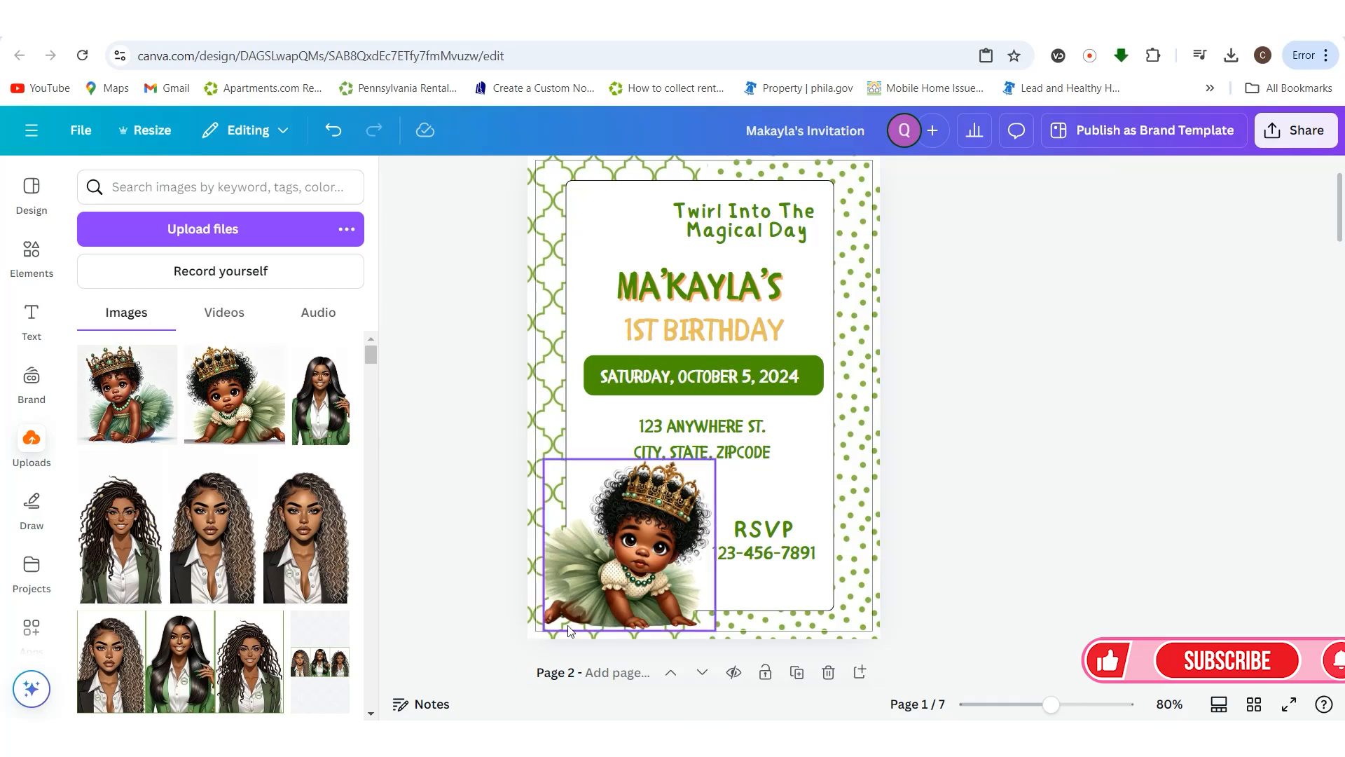
{"action": "scroll", "coordinate": [703, 472], "scroll_direction": "up", "scroll_amount": 1}
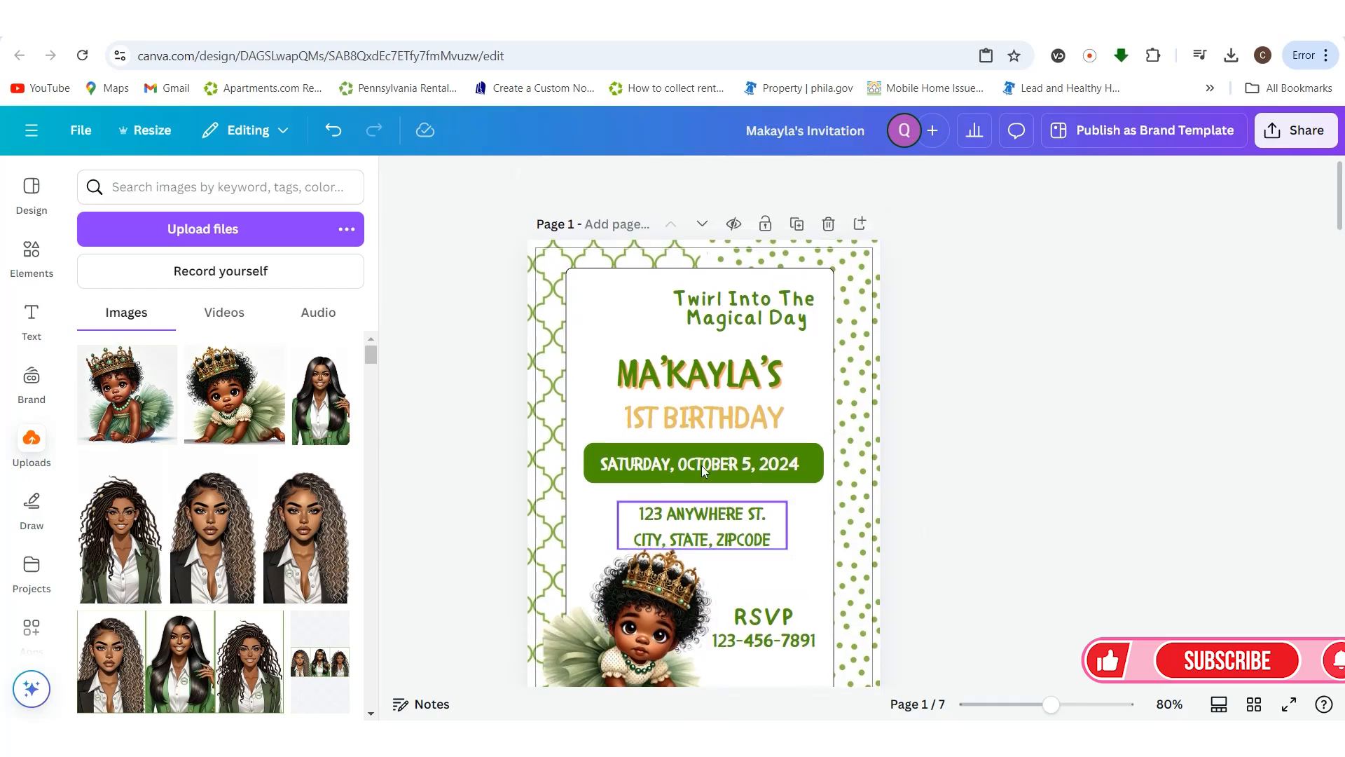
{"action": "scroll", "coordinate": [913, 517], "scroll_direction": "down", "scroll_amount": 1}
{"action": "scroll", "coordinate": [914, 517], "scroll_direction": "up", "scroll_amount": 1}
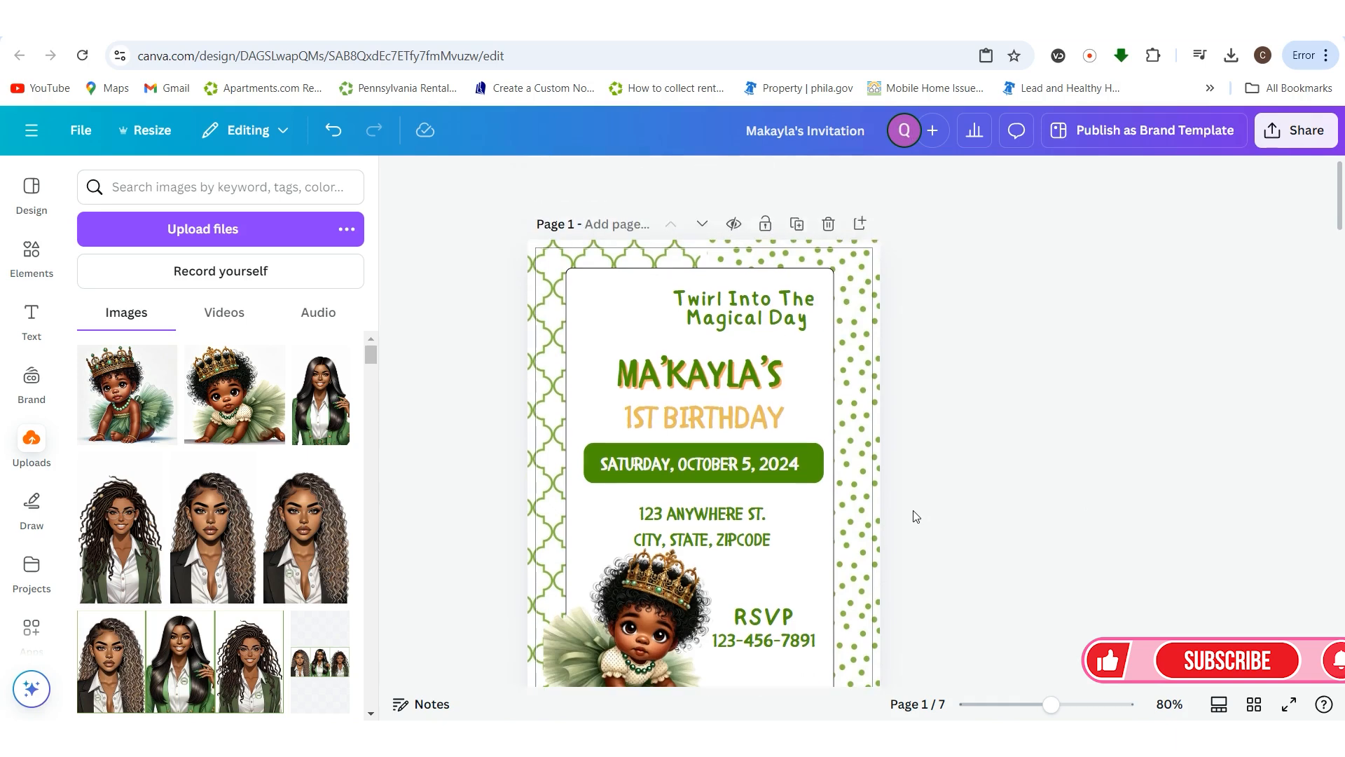
{"action": "scroll", "coordinate": [914, 517], "scroll_direction": "down", "scroll_amount": 1}
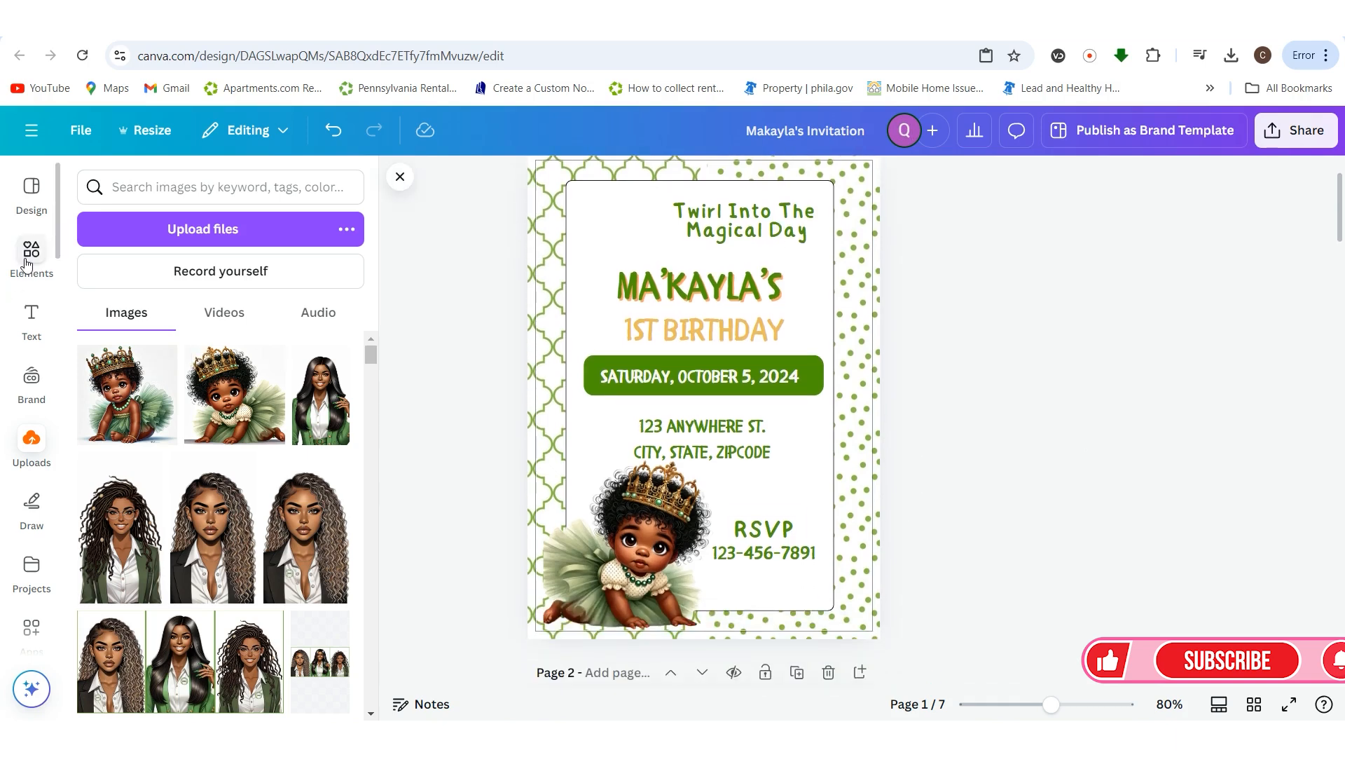
- Search the design elements for "magical wands"
{"action": "left_click", "coordinate": [32, 253]}
{"action": "left_click", "coordinate": [189, 190]}
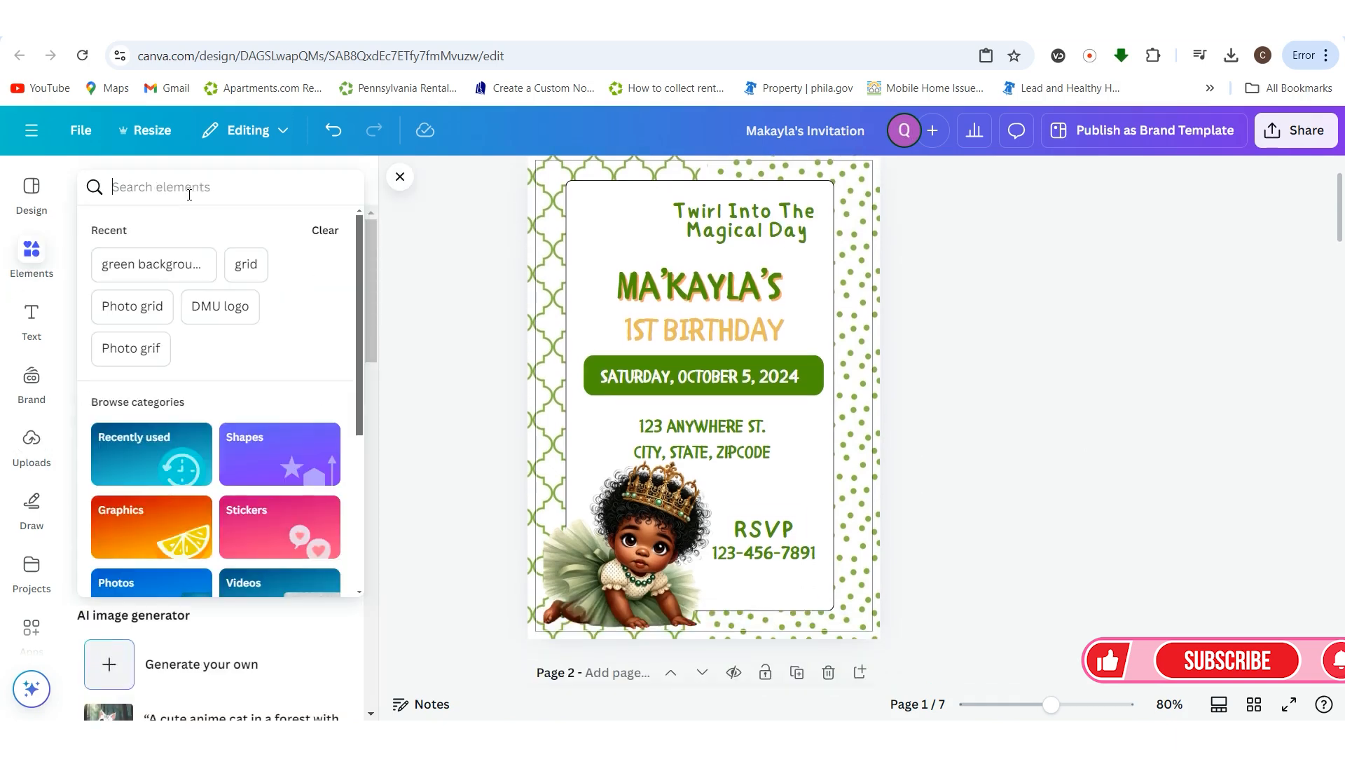
{"action": "type", "text": "magical"}
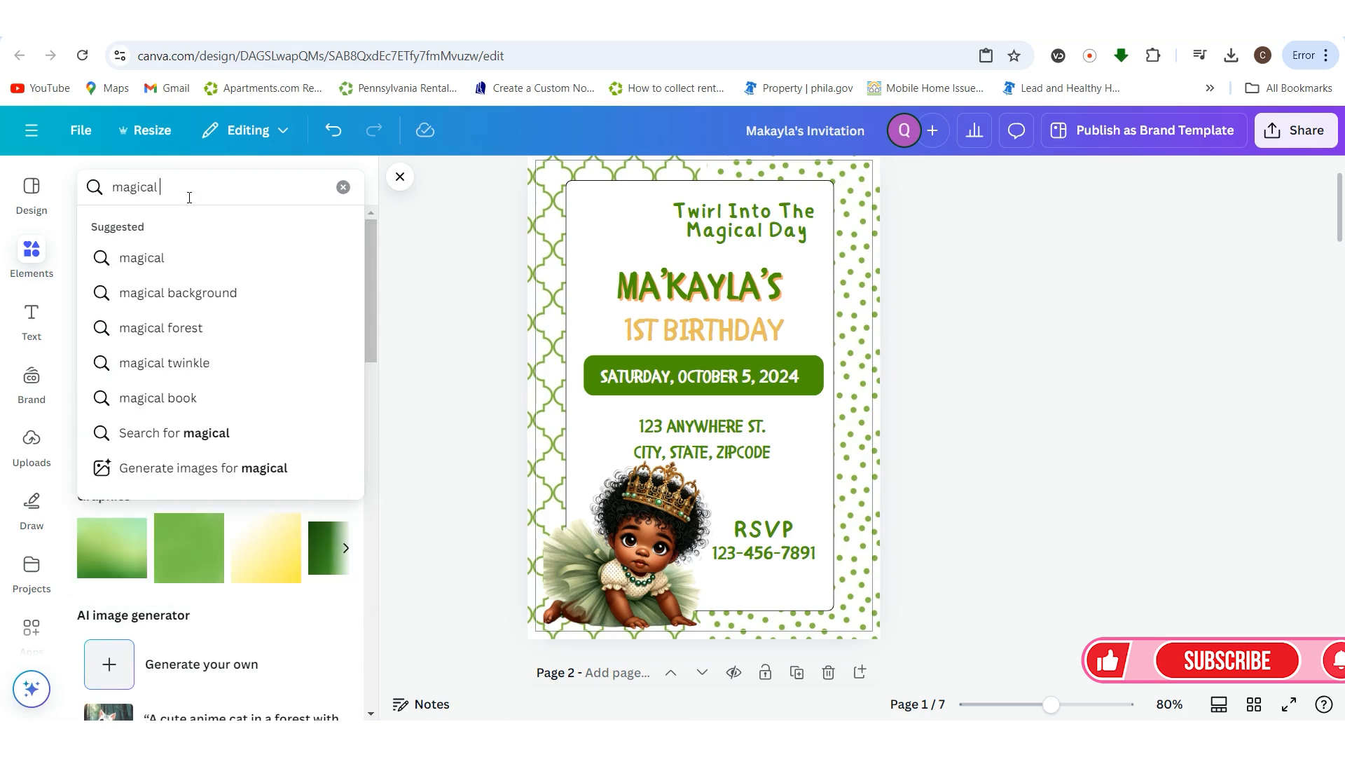
{"action": "type", "text": " wands"}
{"action": "key", "text": "Return"}
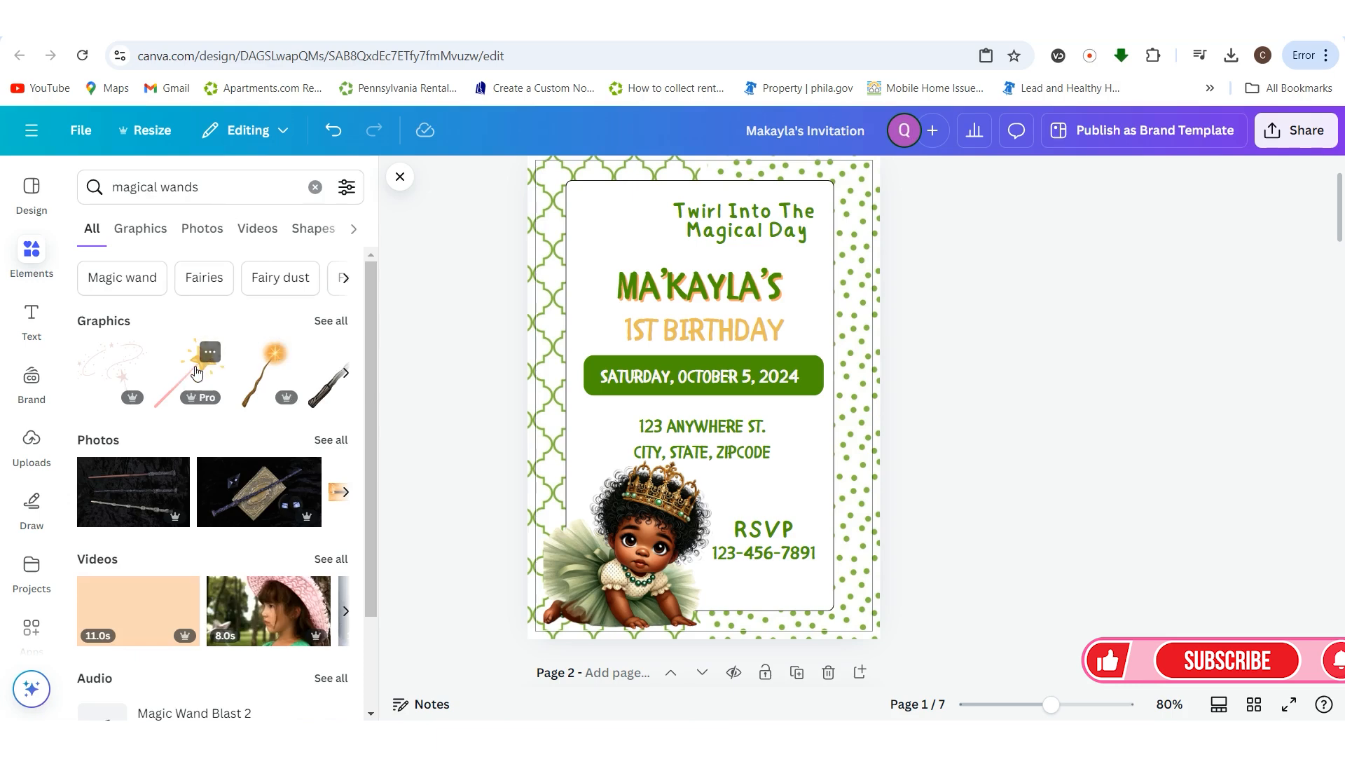
- Insert the Hand Drawn Magic Wand graphic with swirling stars and move it to the white panel's upper-left corner
{"action": "left_click", "coordinate": [131, 352]}
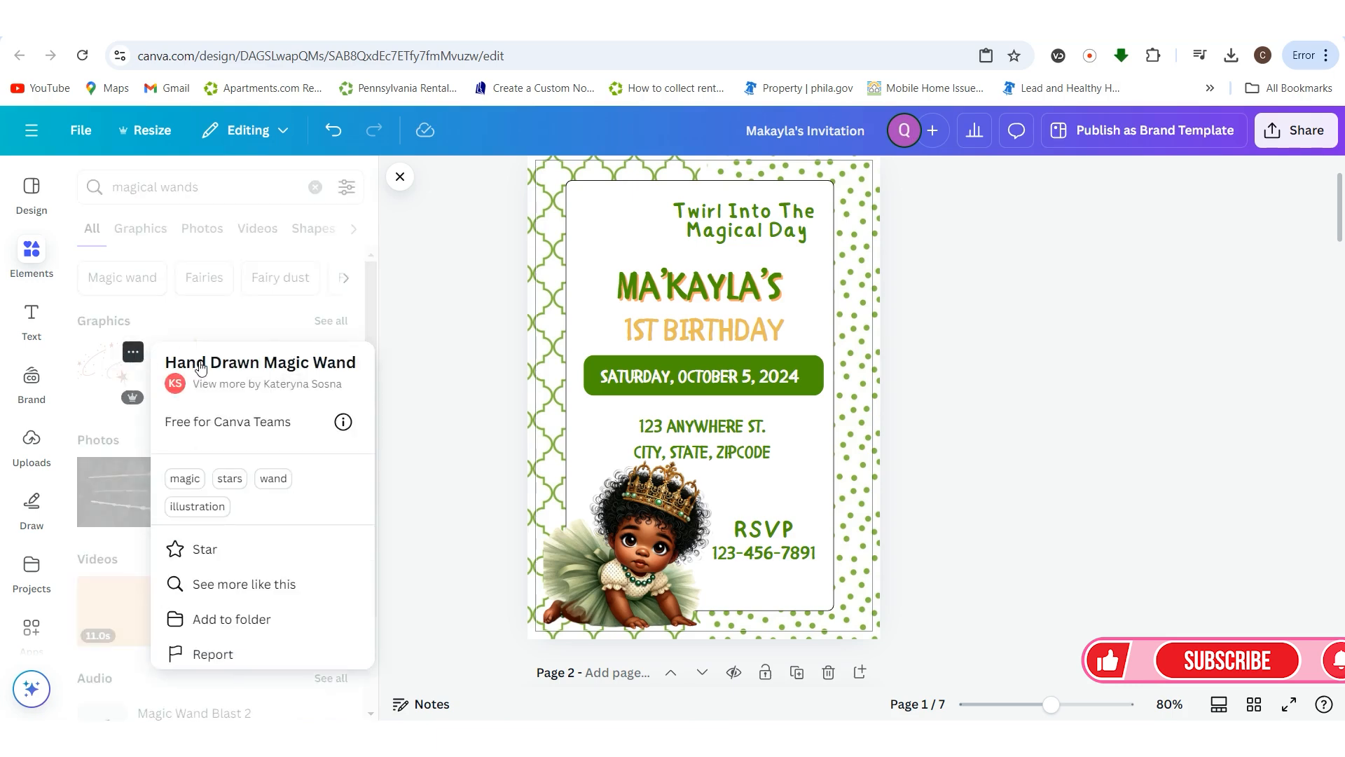
{"action": "left_click", "coordinate": [99, 356]}
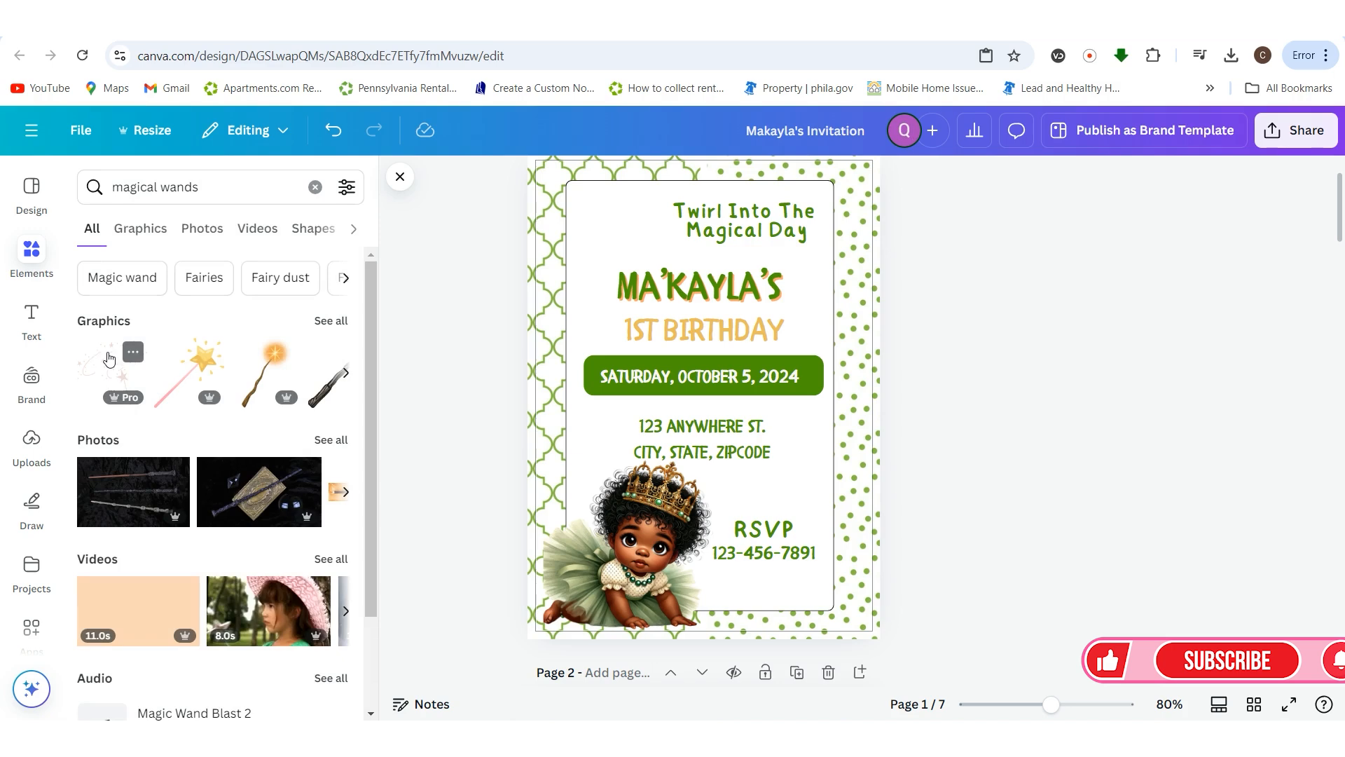
{"action": "left_click", "coordinate": [109, 358]}
{"action": "left_click_drag", "start_coordinate": [706, 417], "coordinate": [638, 271]}
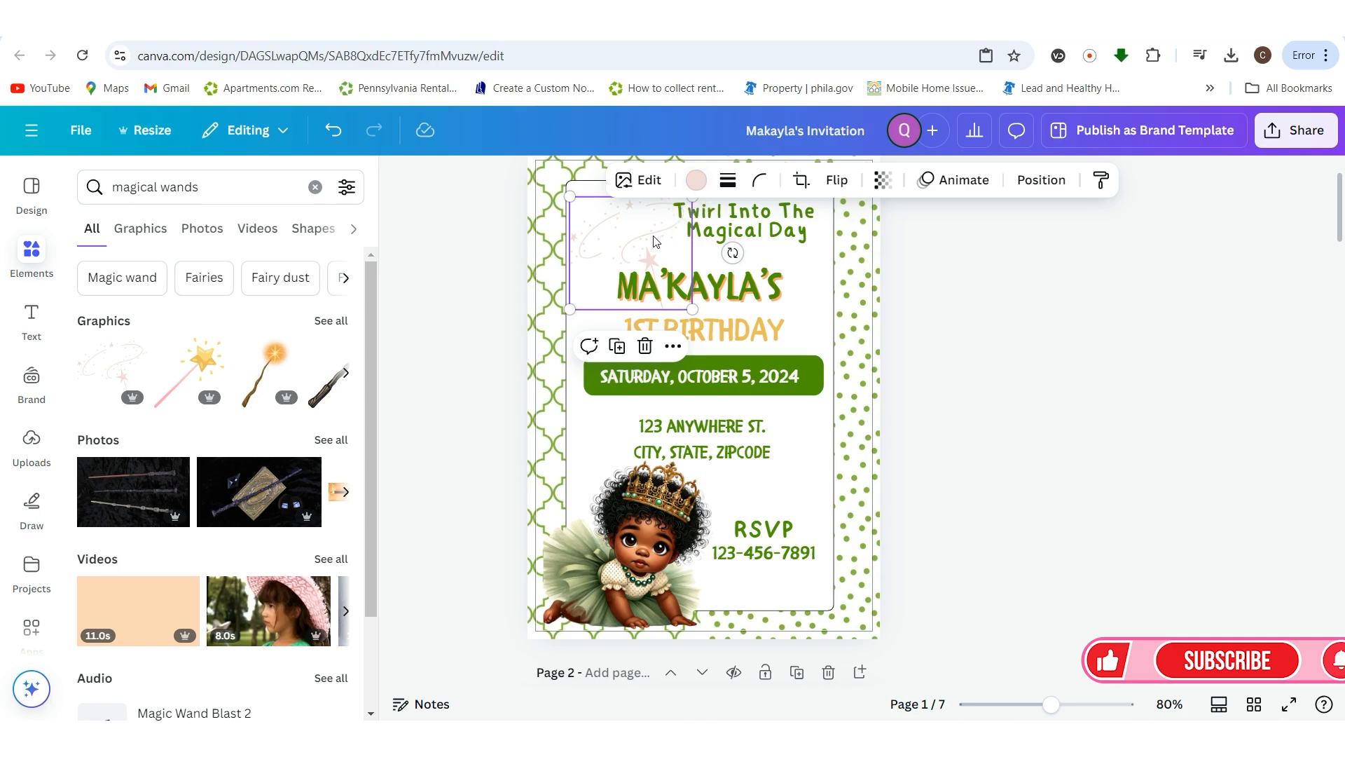
- Recolor the hand-drawn wand graphic dark green, using the green from the IMG_3898.png colors
{"action": "left_click", "coordinate": [702, 182]}
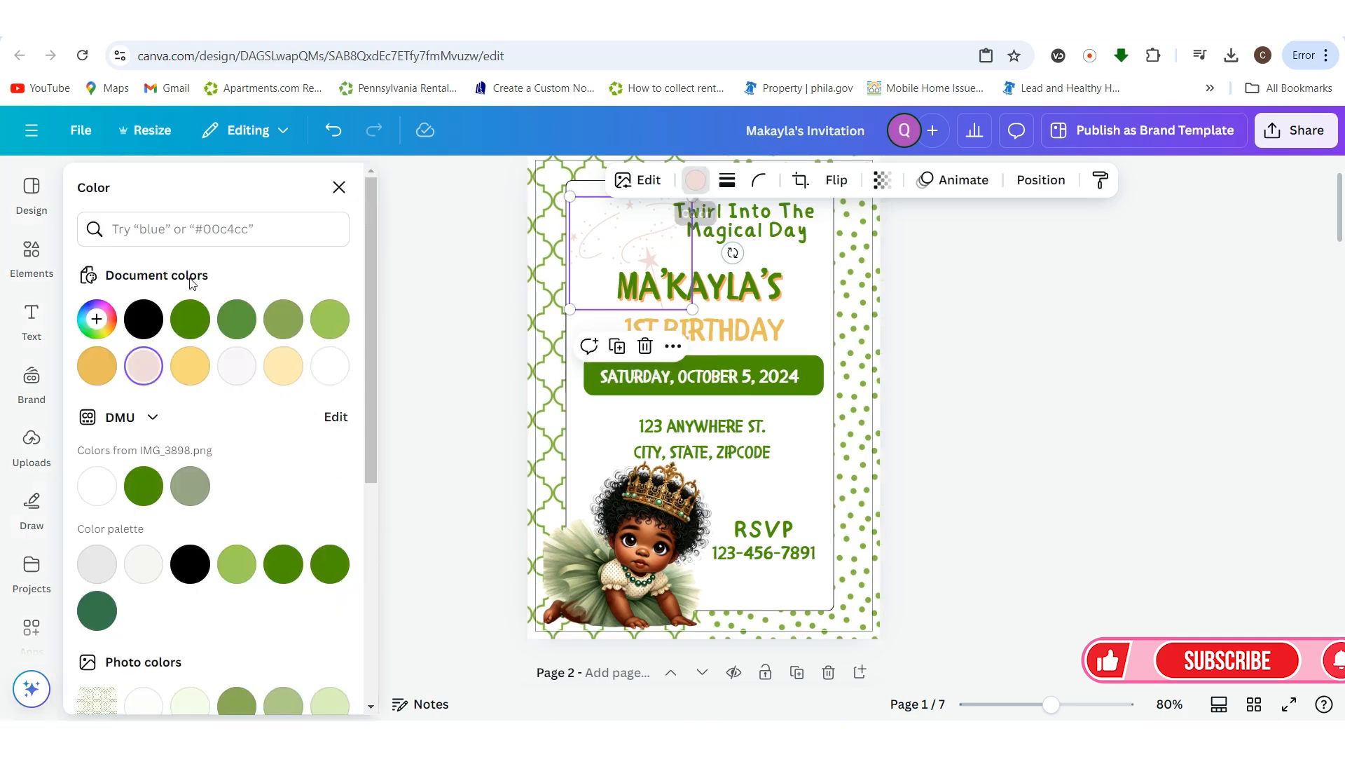
{"action": "scroll", "coordinate": [174, 627], "scroll_direction": "down", "scroll_amount": 2}
{"action": "scroll", "coordinate": [175, 627], "scroll_direction": "down", "scroll_amount": 1}
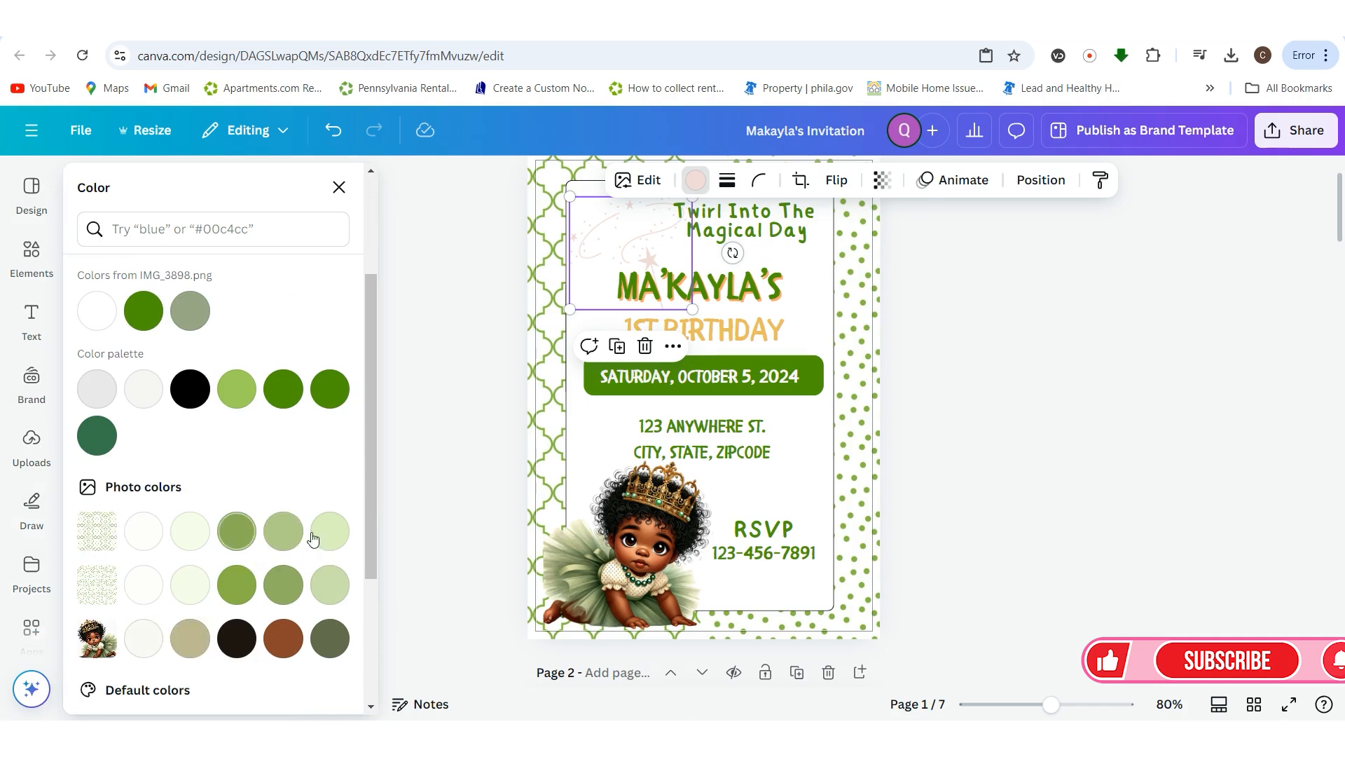
{"action": "left_click", "coordinate": [237, 588]}
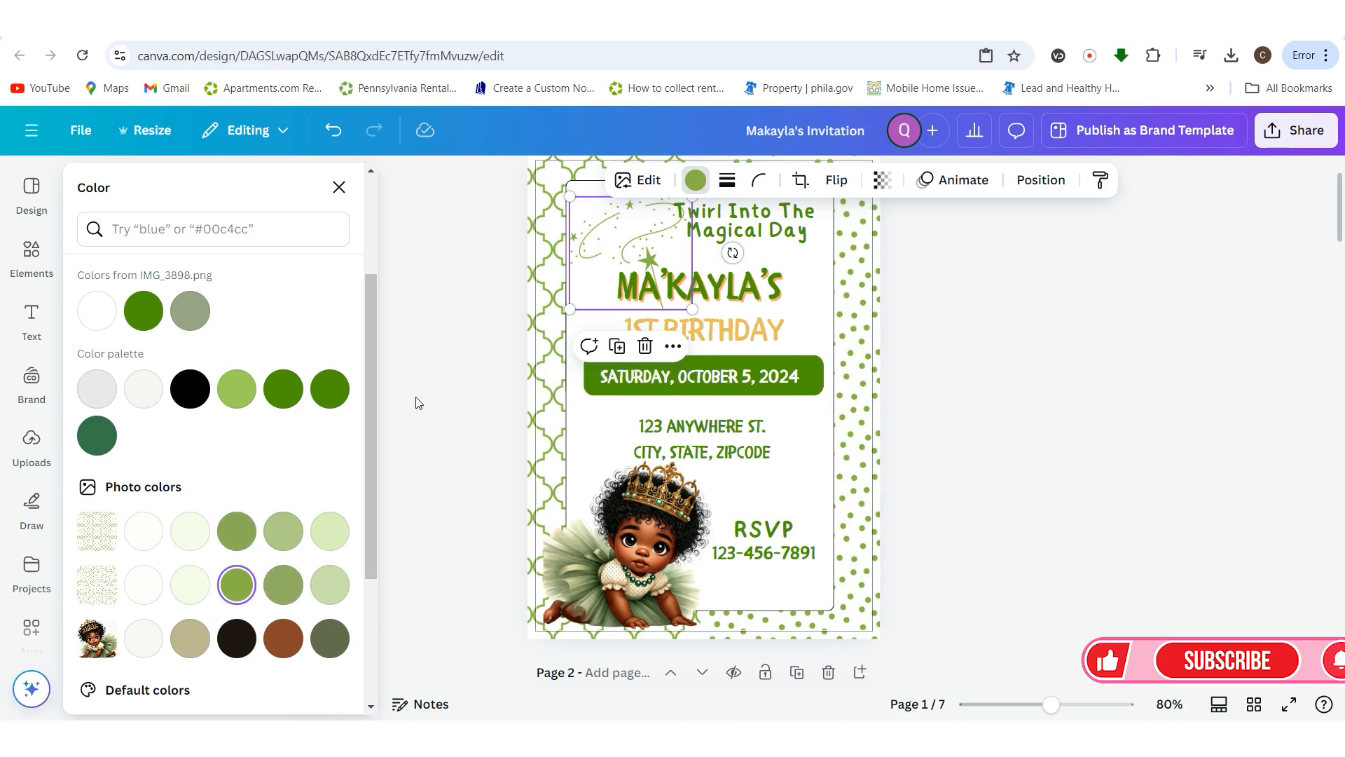
{"action": "left_click", "coordinate": [245, 543]}
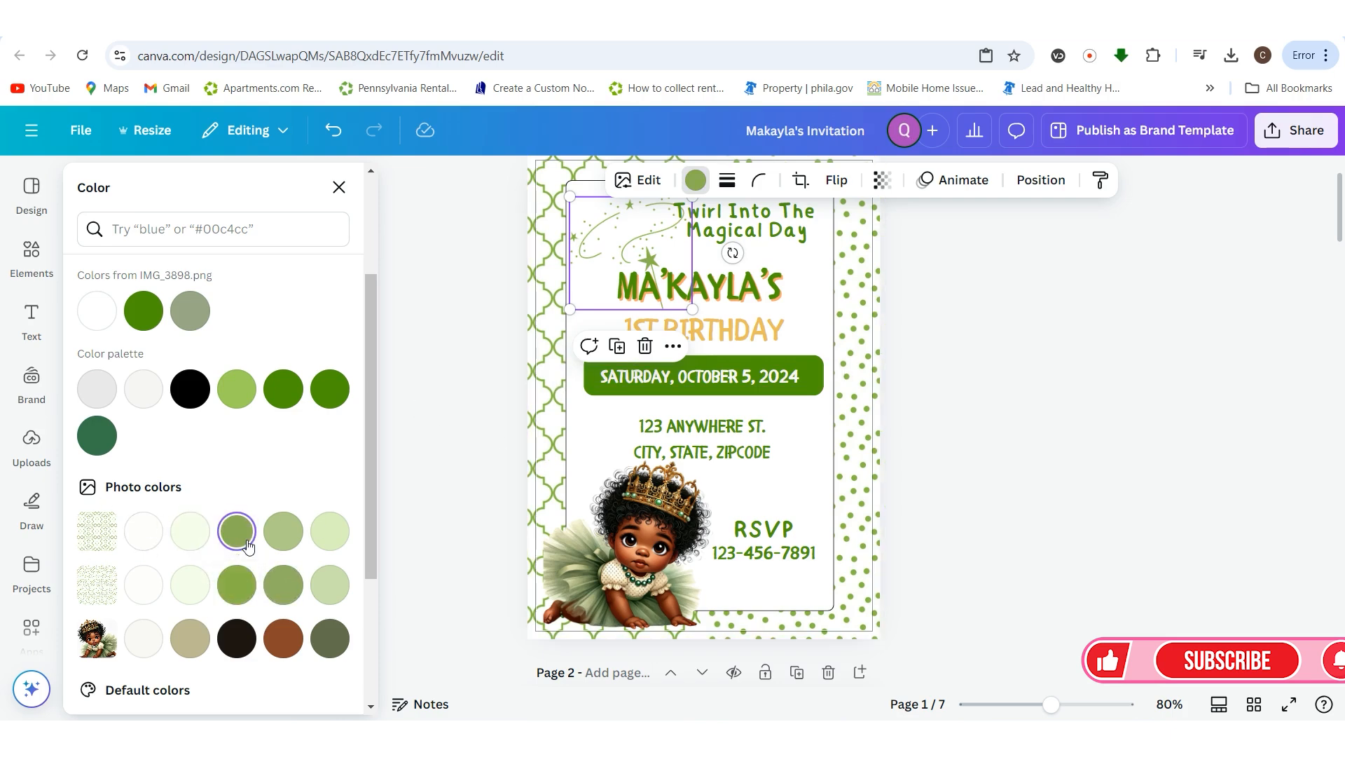
{"action": "left_click", "coordinate": [236, 581]}
{"action": "left_click", "coordinate": [154, 317]}
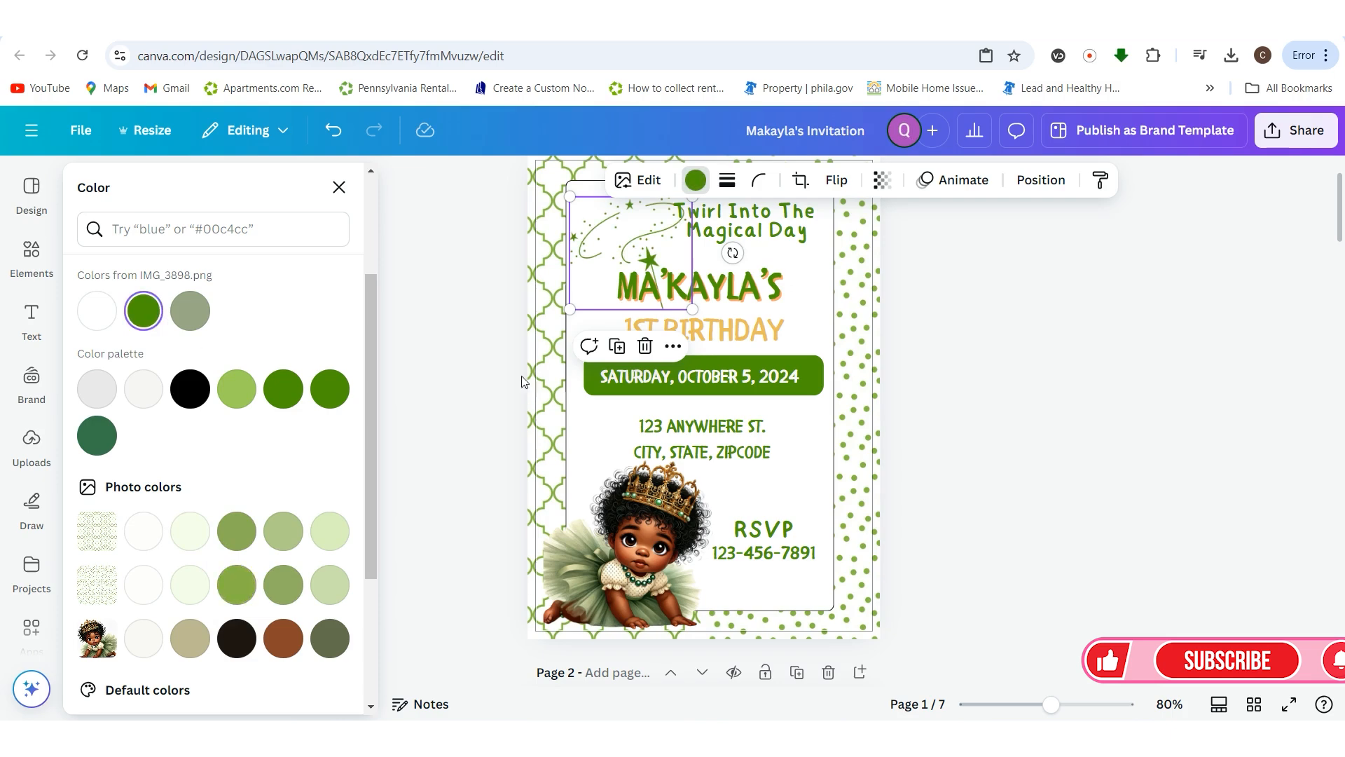
{"action": "key", "text": "Escape"}
- Shrink the green wand graphic to fit the panel's upper-left corner and lower the "Twirl Into The Magical Day" text slightly
{"action": "scroll", "coordinate": [809, 347], "scroll_direction": "up", "scroll_amount": 1}
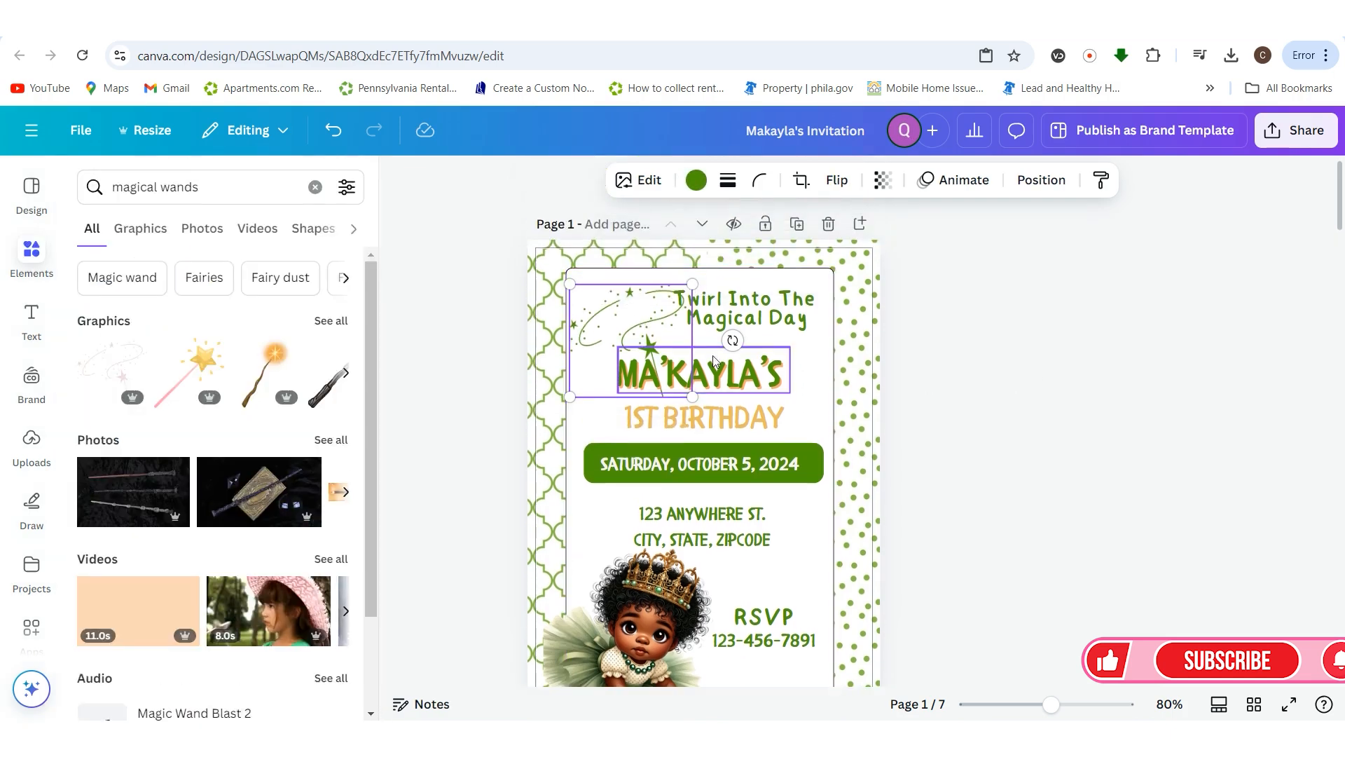
{"action": "left_click_drag", "start_coordinate": [691, 396], "coordinate": [659, 306]}
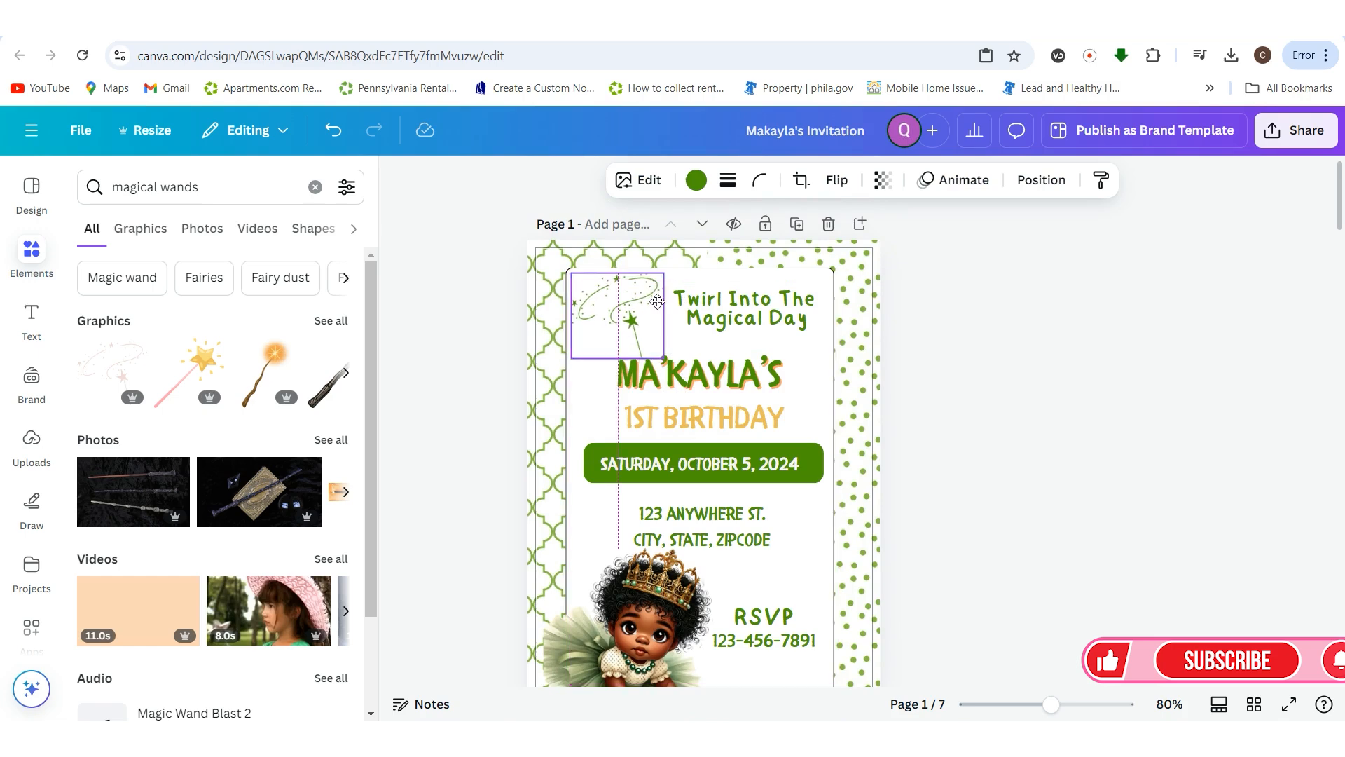
{"action": "left_click_drag", "start_coordinate": [666, 364], "coordinate": [671, 369]}
{"action": "left_click_drag", "start_coordinate": [676, 266], "coordinate": [680, 261]}
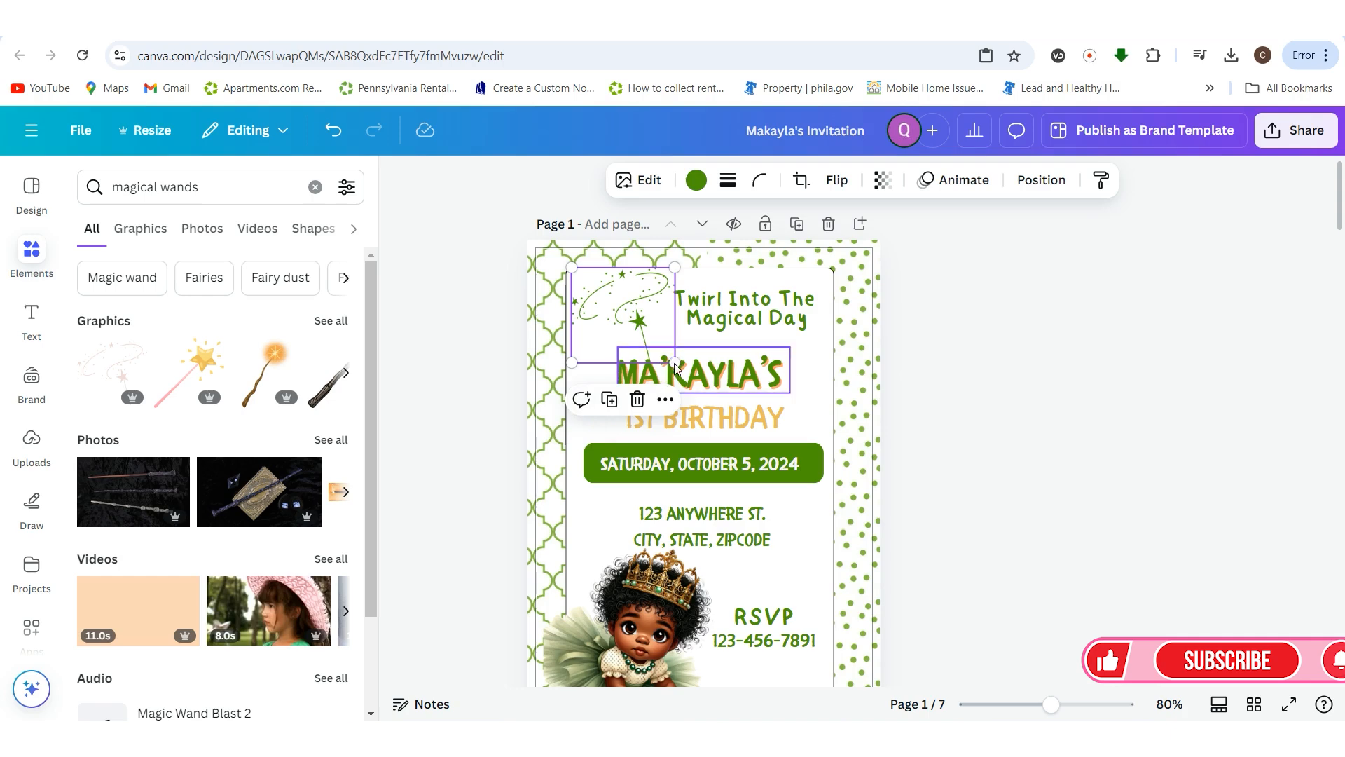
{"action": "left_click", "coordinate": [1089, 514]}
{"action": "left_click", "coordinate": [666, 353]}
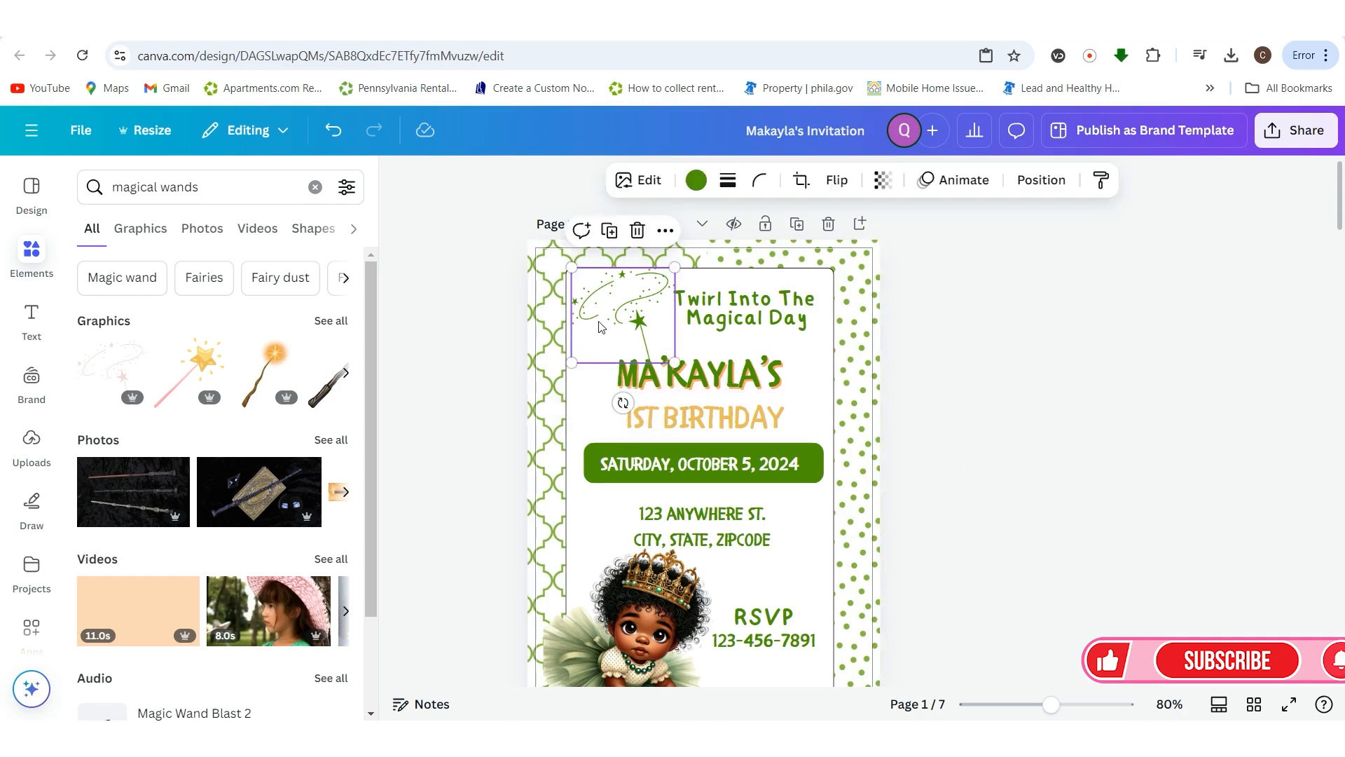
{"action": "mouse_move", "coordinate": [624, 403]}
{"action": "left_mouse_down"}
{"action": "mouse_move", "coordinate": [644, 403]}
{"action": "mouse_move", "coordinate": [563, 394]}
{"action": "mouse_move", "coordinate": [622, 377]}
{"action": "left_mouse_up"}
{"action": "left_click", "coordinate": [1119, 434]}
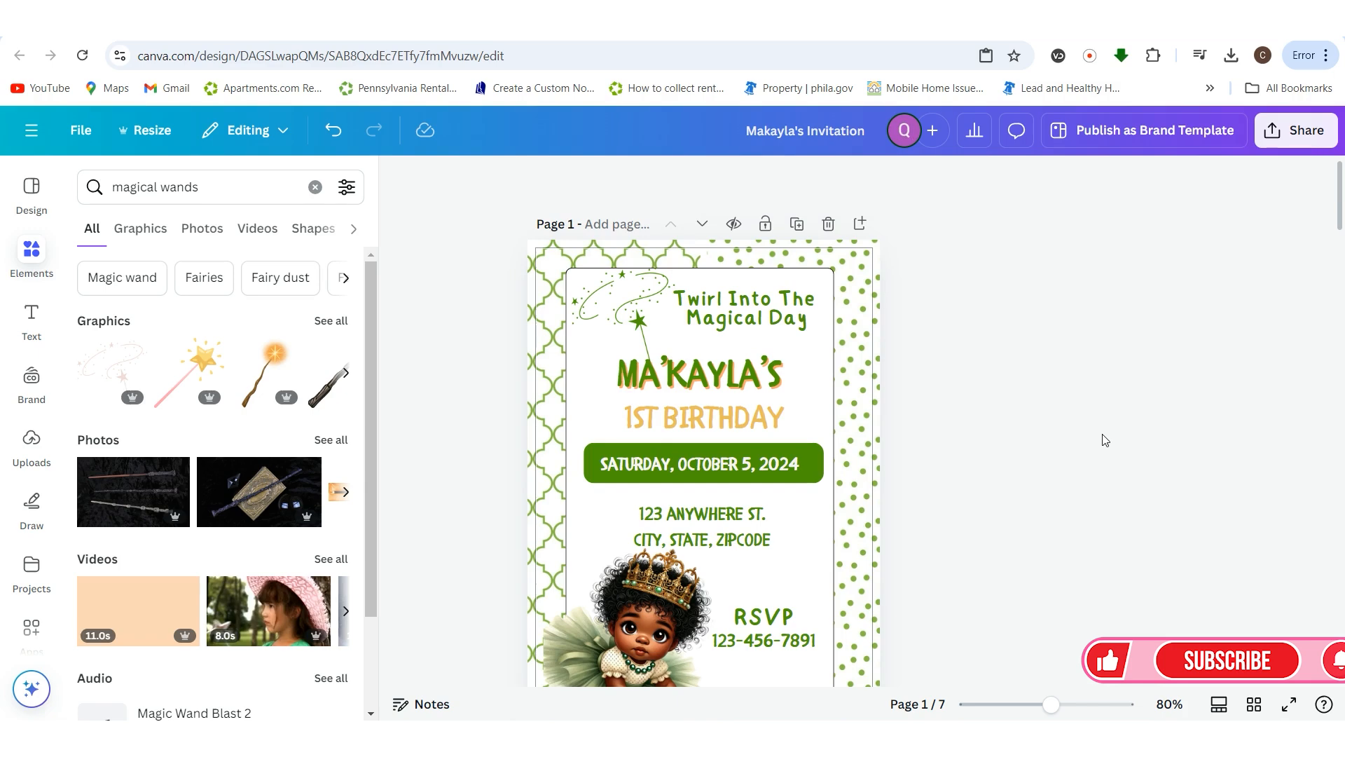
{"action": "left_click", "coordinate": [775, 321]}
{"action": "left_click", "coordinate": [1164, 471]}
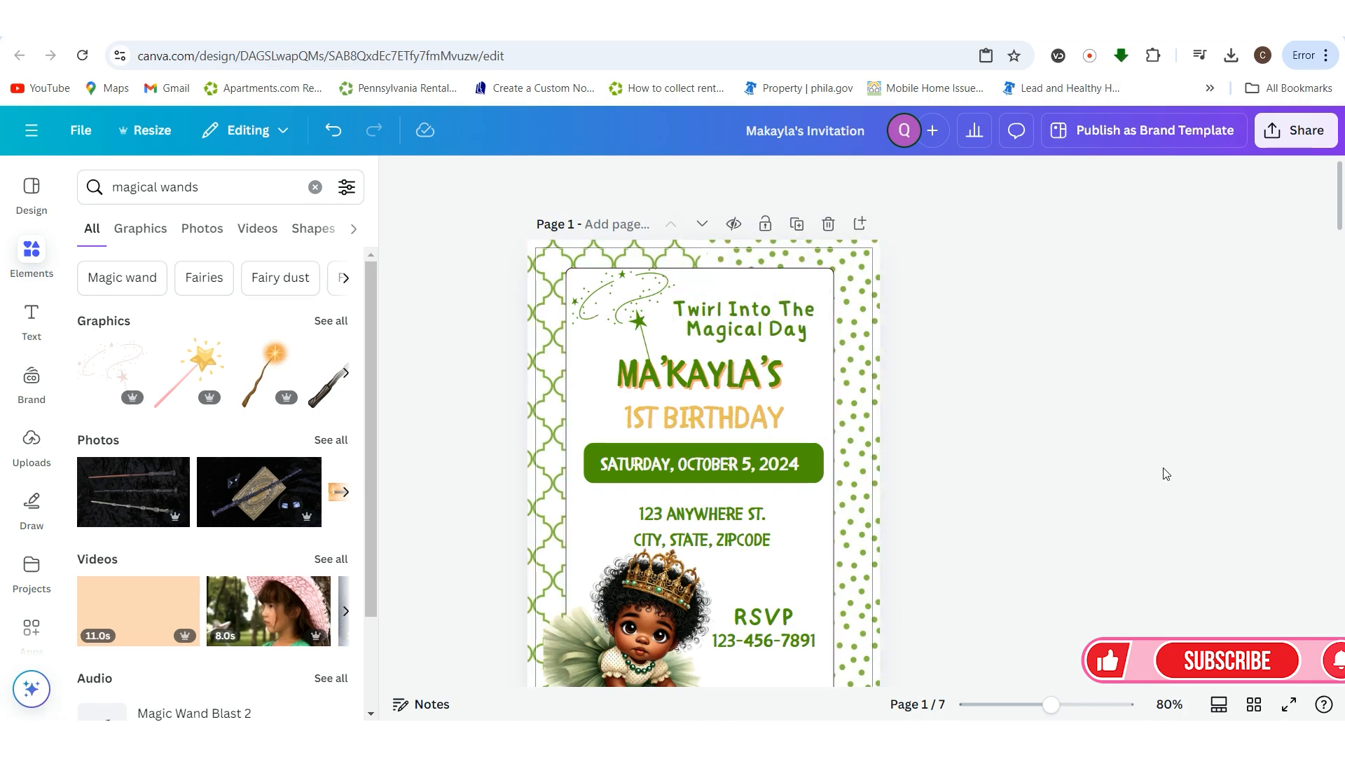
- Show all the magical wand graphics and insert the wand with the glowing blue star onto page 1
{"action": "scroll", "coordinate": [1163, 489], "scroll_direction": "down", "scroll_amount": 1}
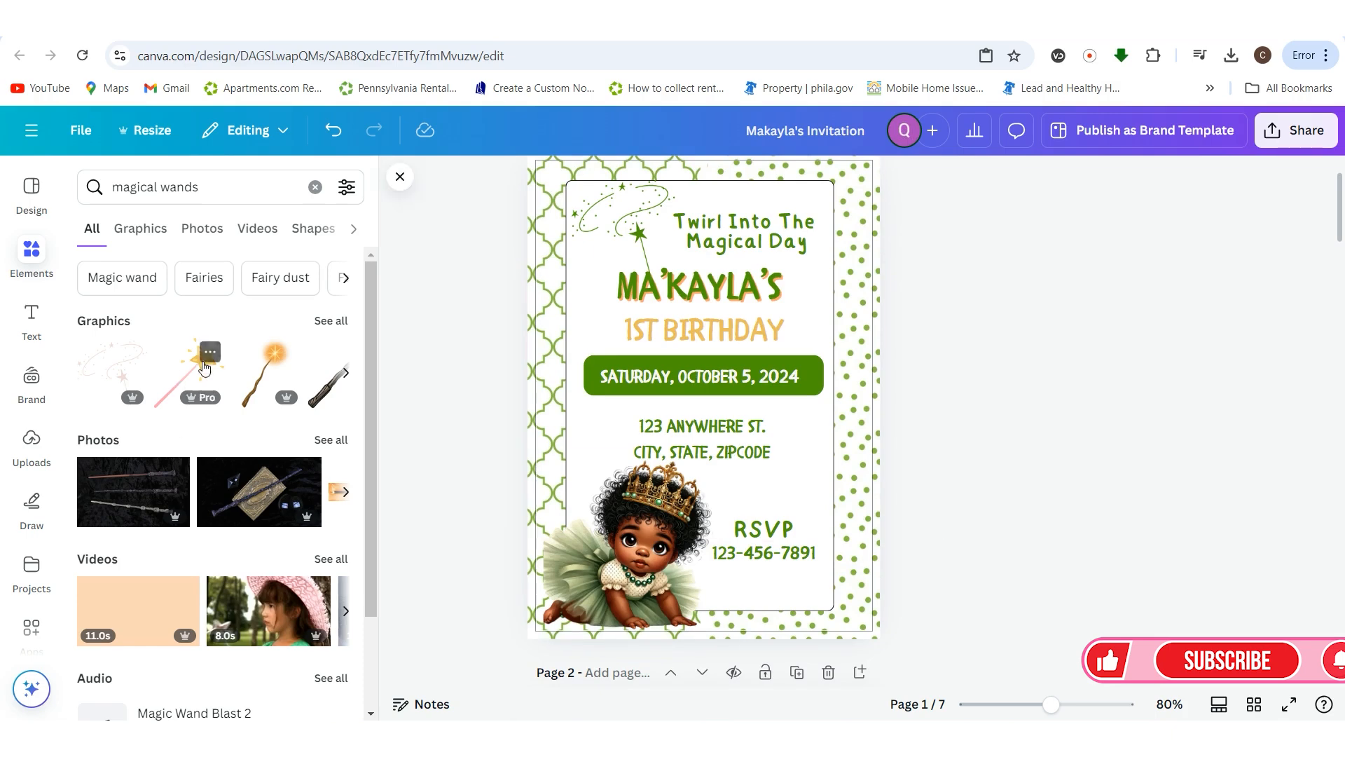
{"action": "left_click", "coordinate": [329, 321]}
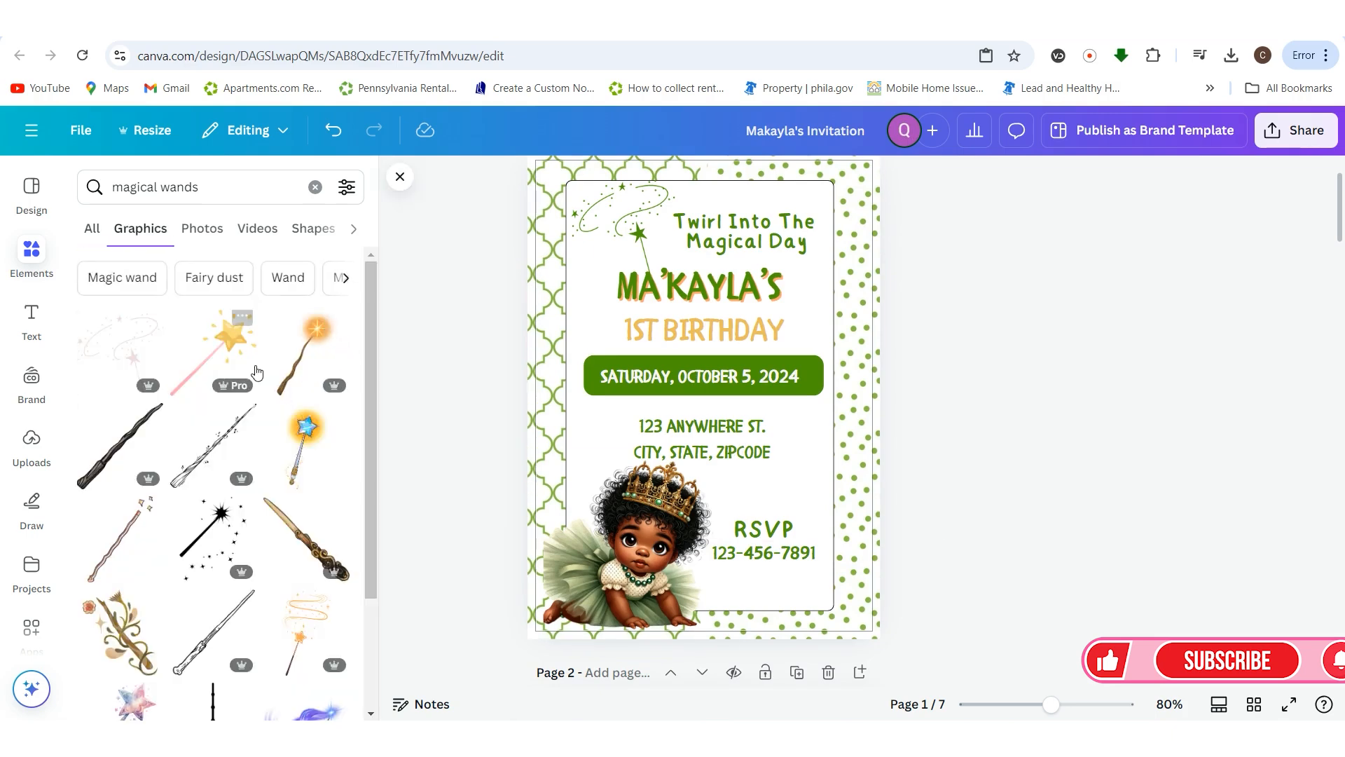
{"action": "left_click", "coordinate": [301, 450]}
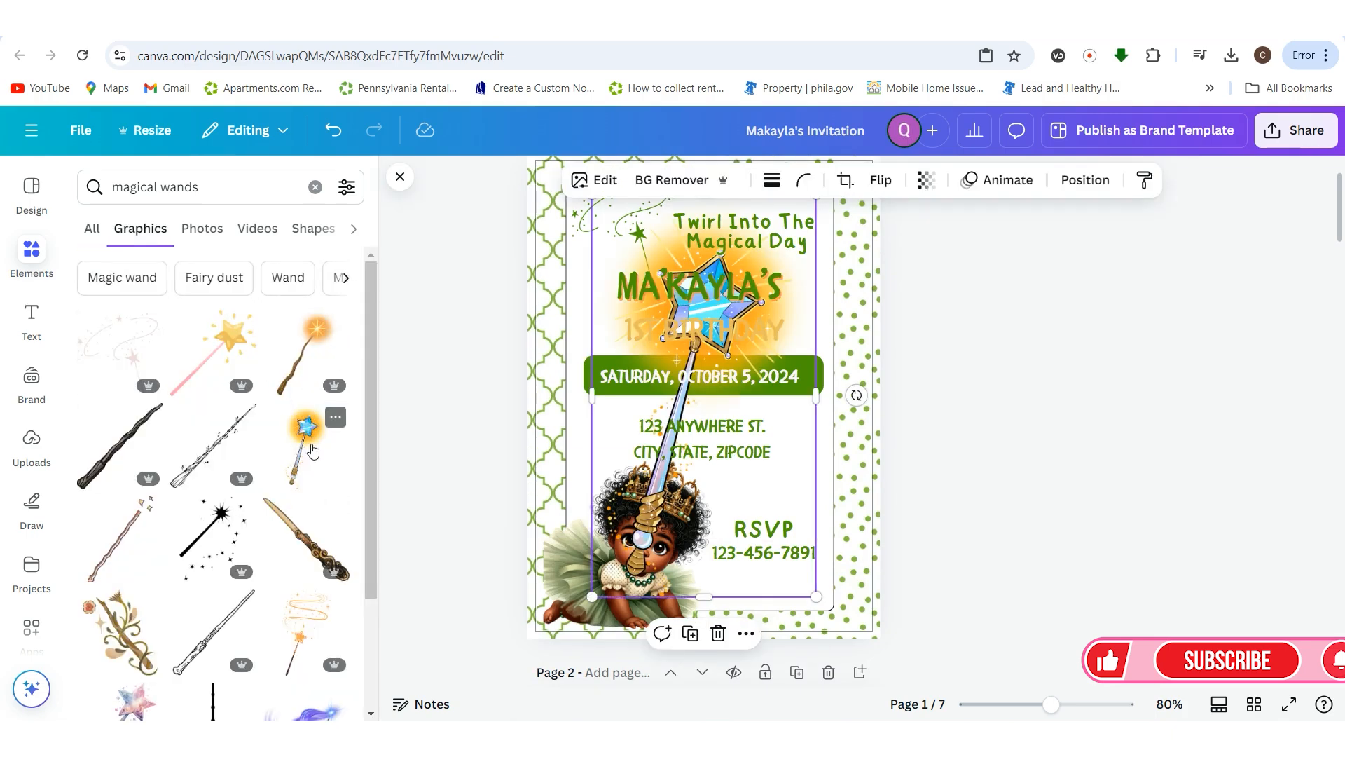
- Shrink the blue-star wand and place it upright at the baby's front hand, beside the RSVP text
{"action": "left_click_drag", "start_coordinate": [670, 403], "coordinate": [680, 498]}
{"action": "left_click_drag", "start_coordinate": [825, 291], "coordinate": [679, 345]}
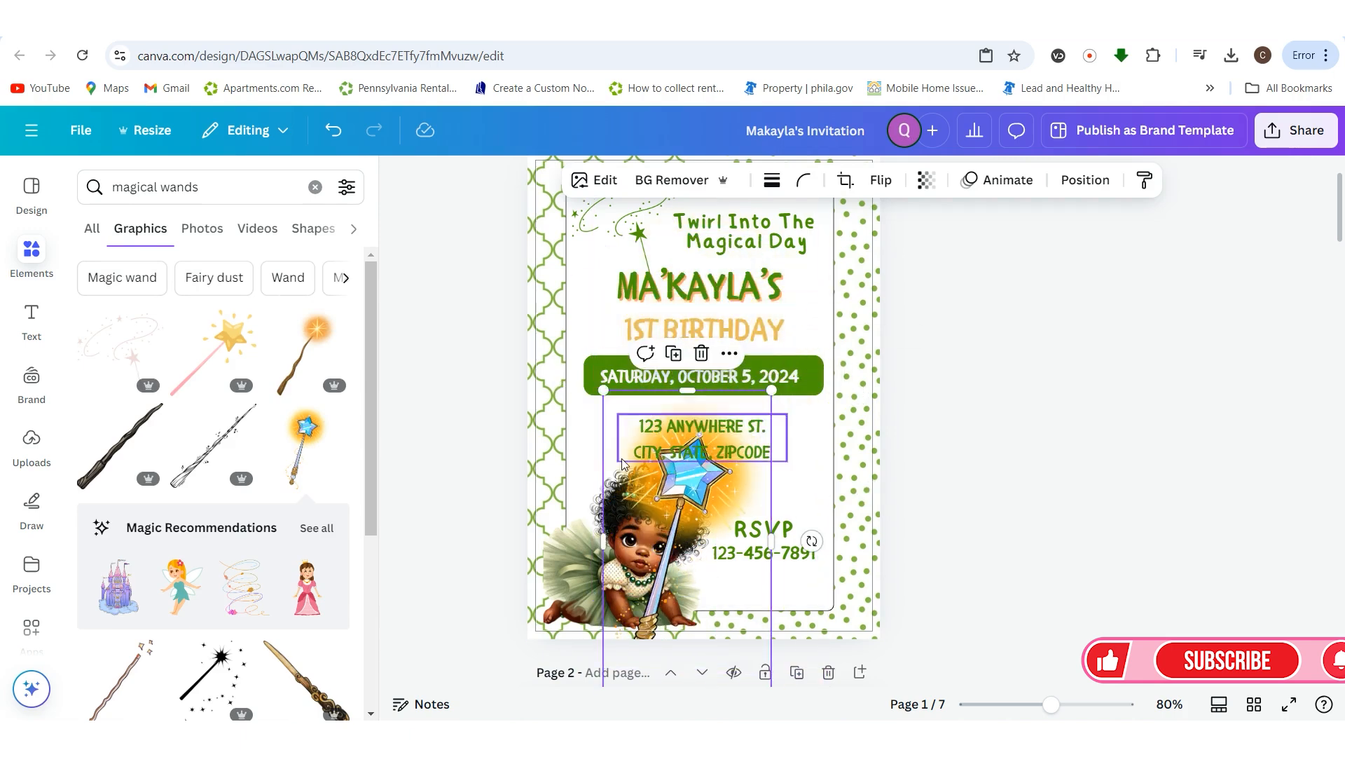
{"action": "left_click_drag", "start_coordinate": [680, 494], "coordinate": [718, 454]}
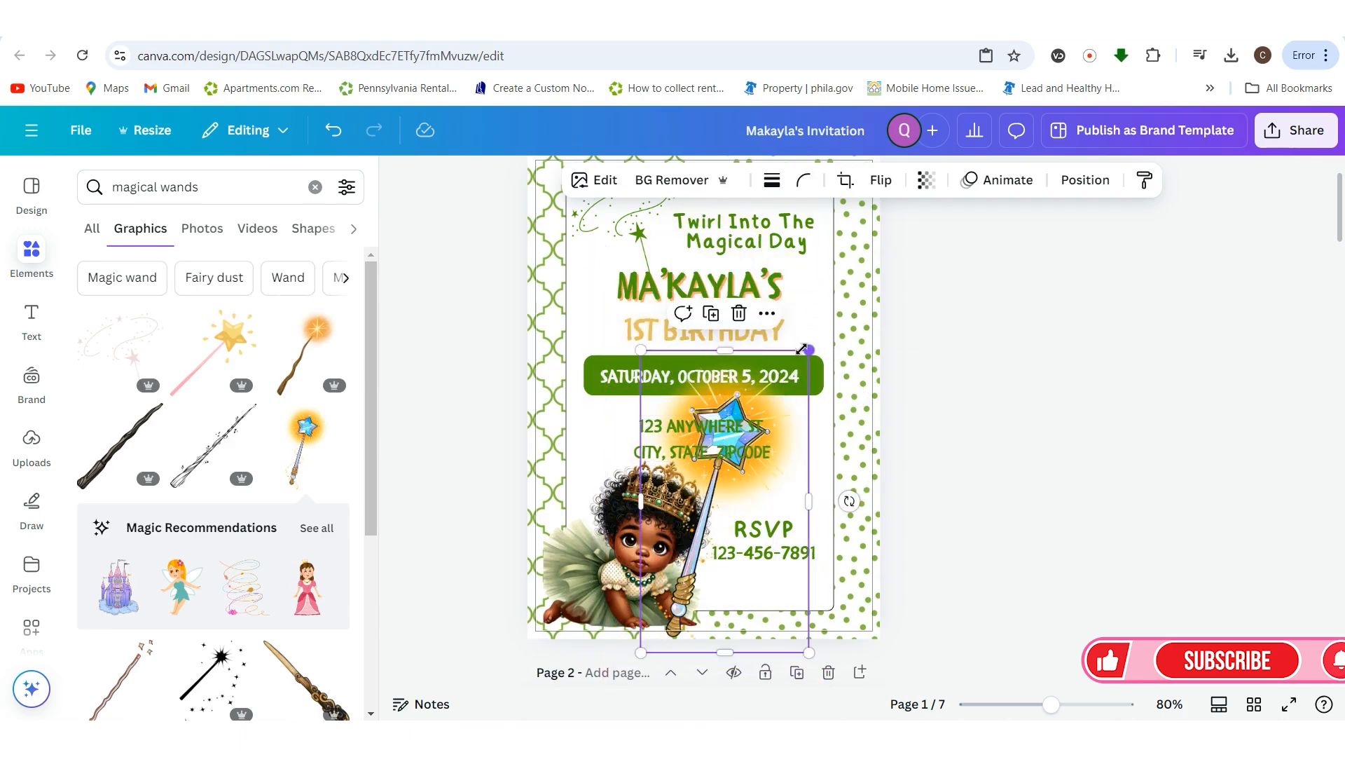
{"action": "left_click_drag", "start_coordinate": [809, 349], "coordinate": [732, 487]}
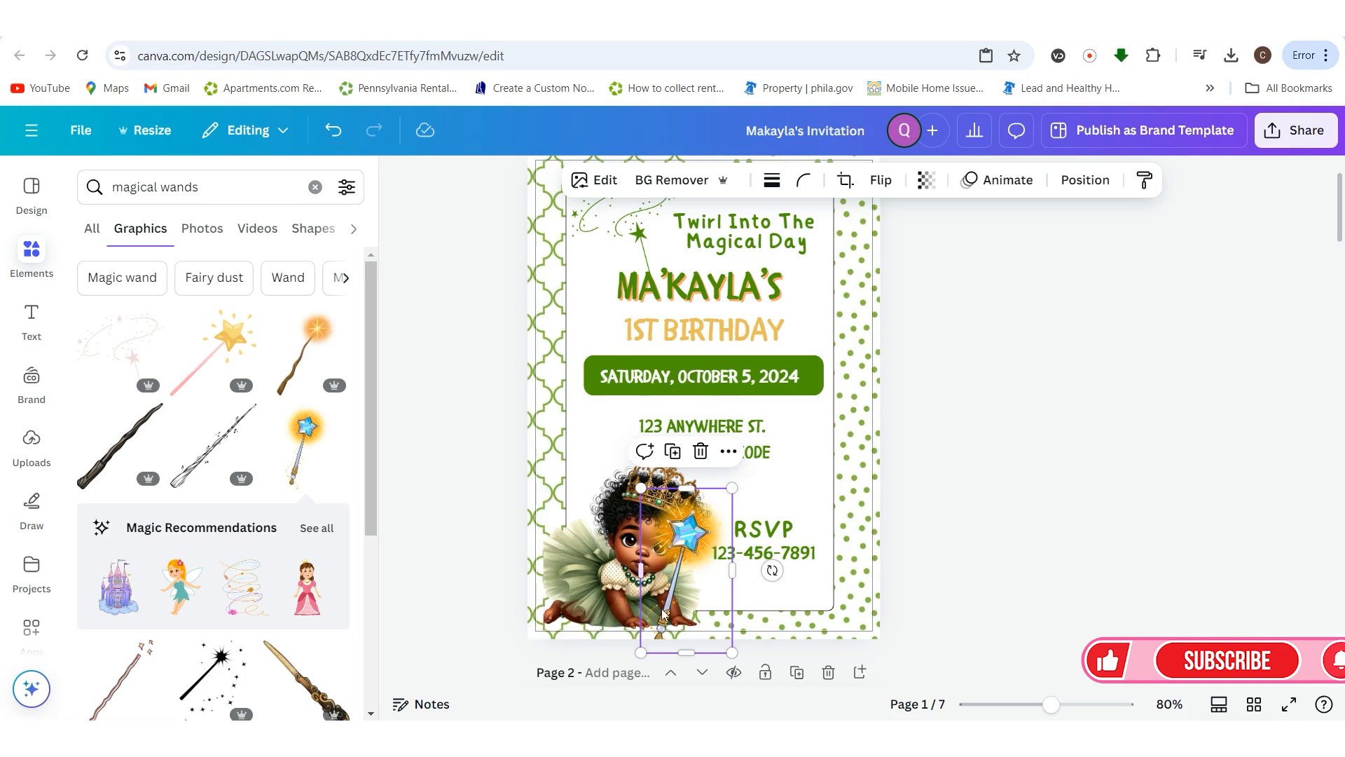
{"action": "left_click_drag", "start_coordinate": [665, 609], "coordinate": [692, 596]}
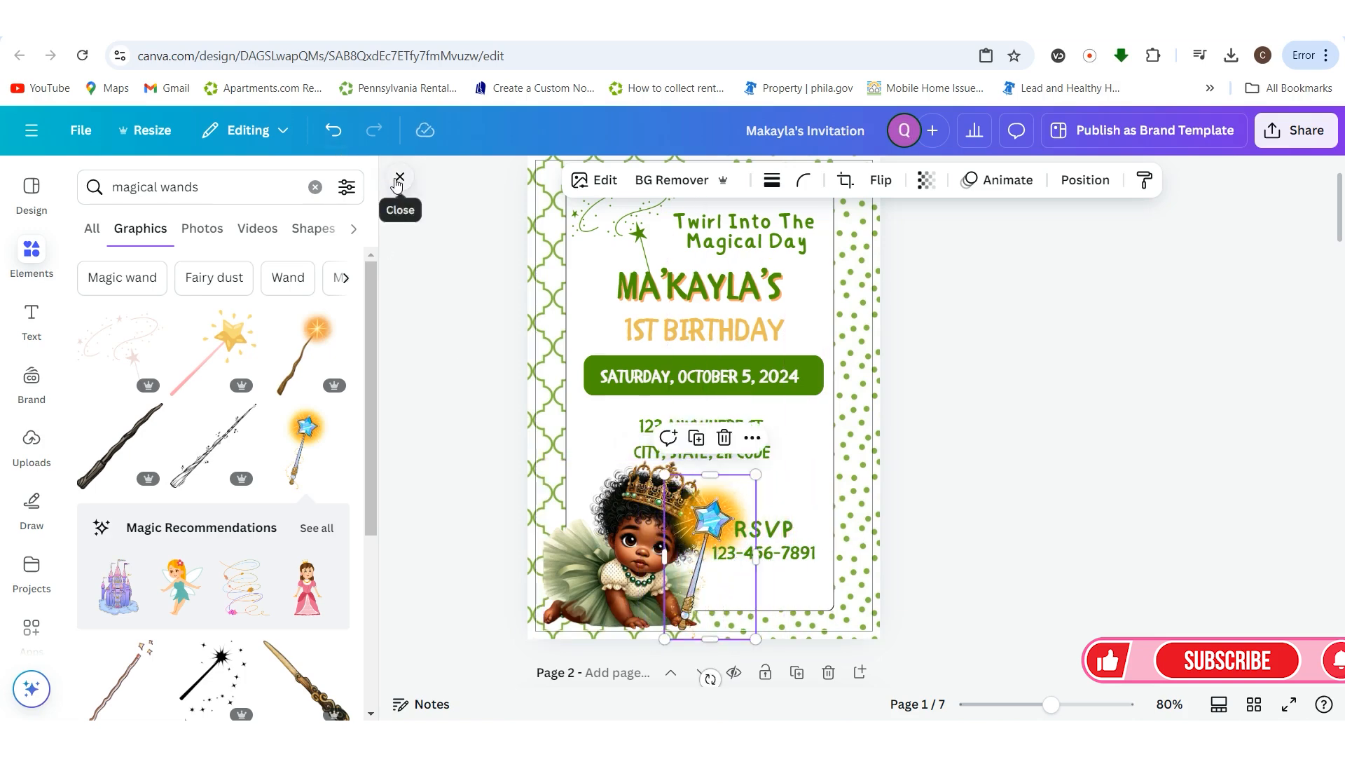
- Apply the Myrtle duotone effect to the blue-star wand beside the baby
{"action": "left_click", "coordinate": [395, 180]}
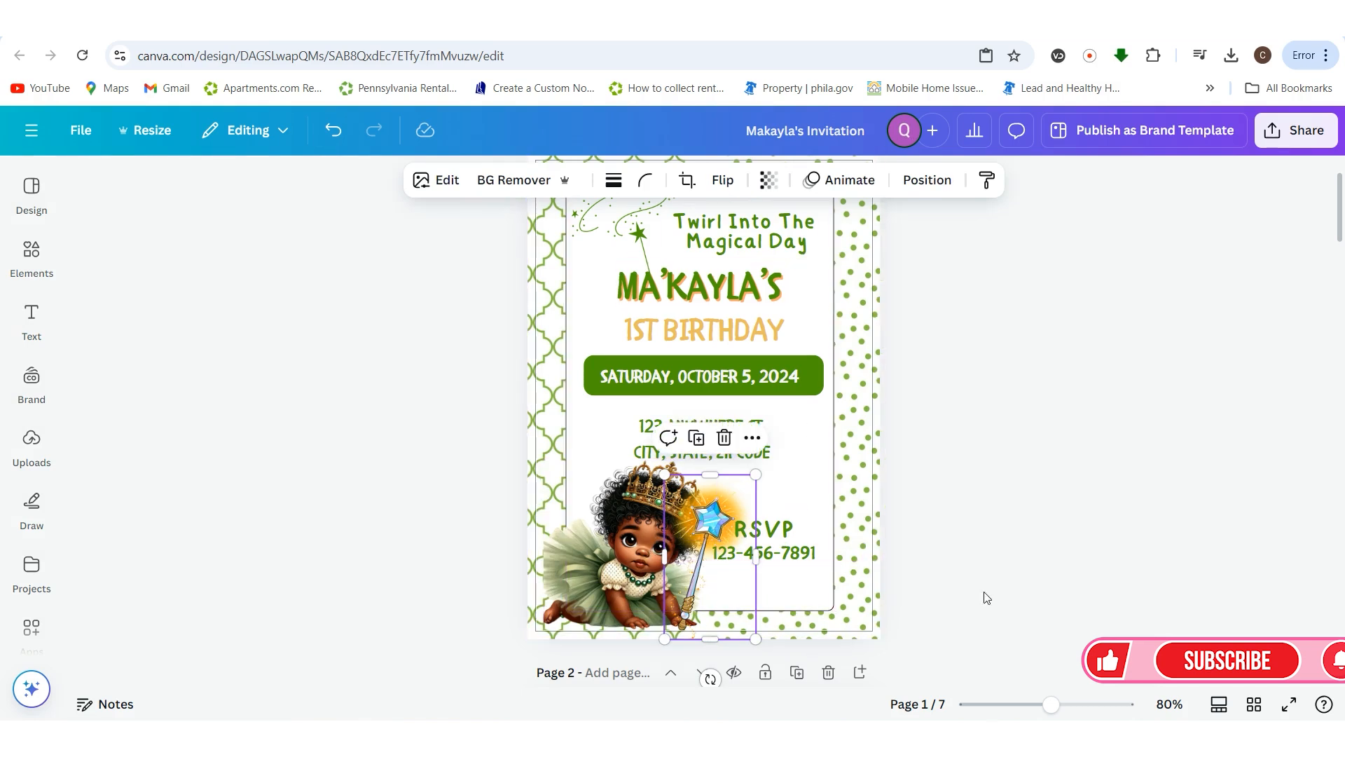
{"action": "left_click", "coordinate": [436, 183]}
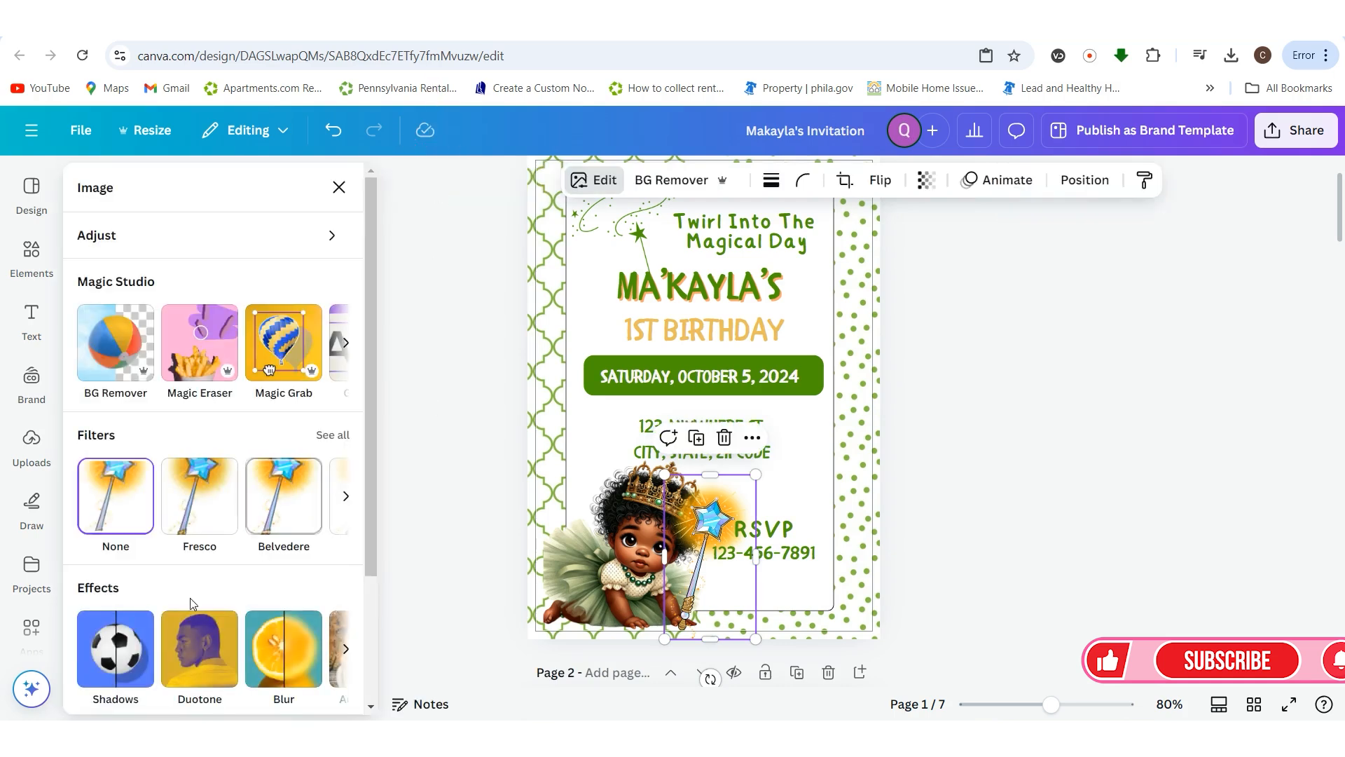
{"action": "scroll", "coordinate": [190, 599], "scroll_direction": "down", "scroll_amount": 3}
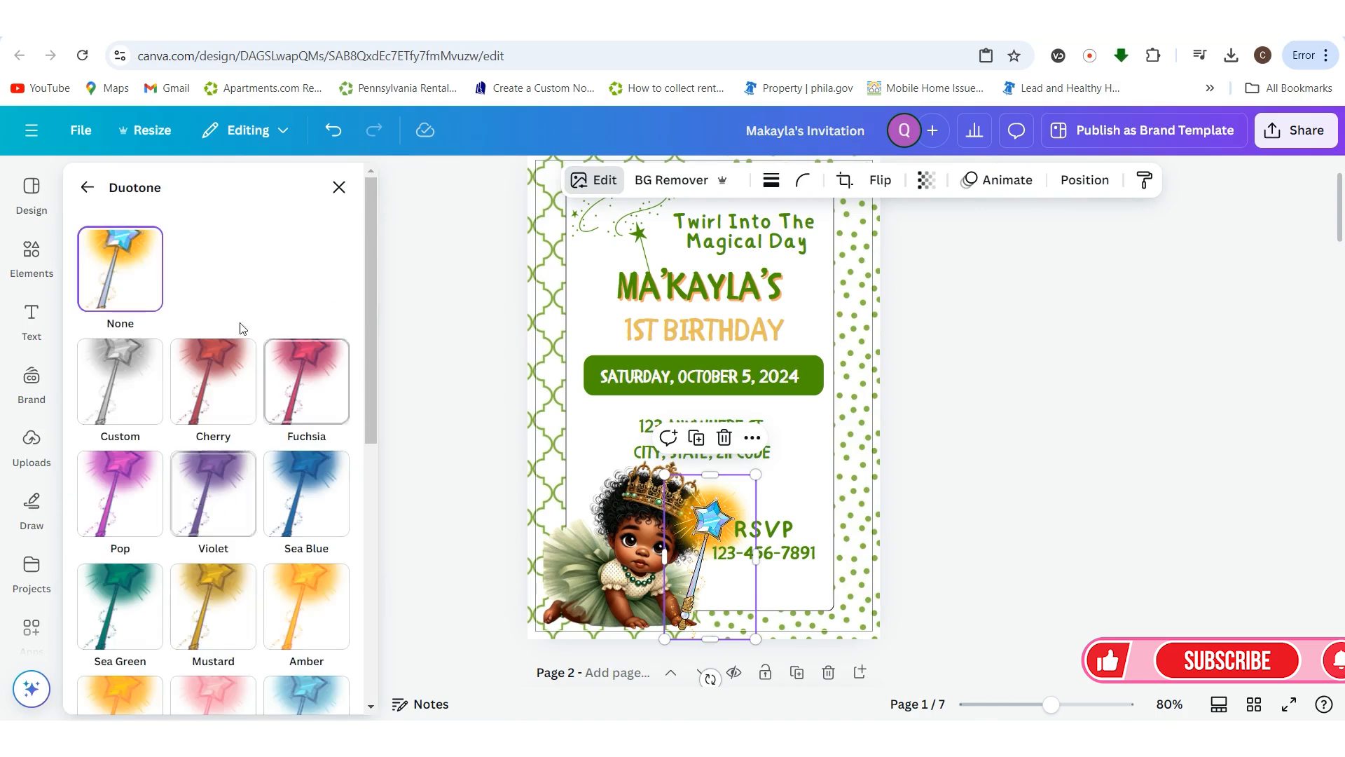
{"action": "scroll", "coordinate": [221, 617], "scroll_direction": "down", "scroll_amount": 2}
{"action": "scroll", "coordinate": [222, 633], "scroll_direction": "down", "scroll_amount": 4}
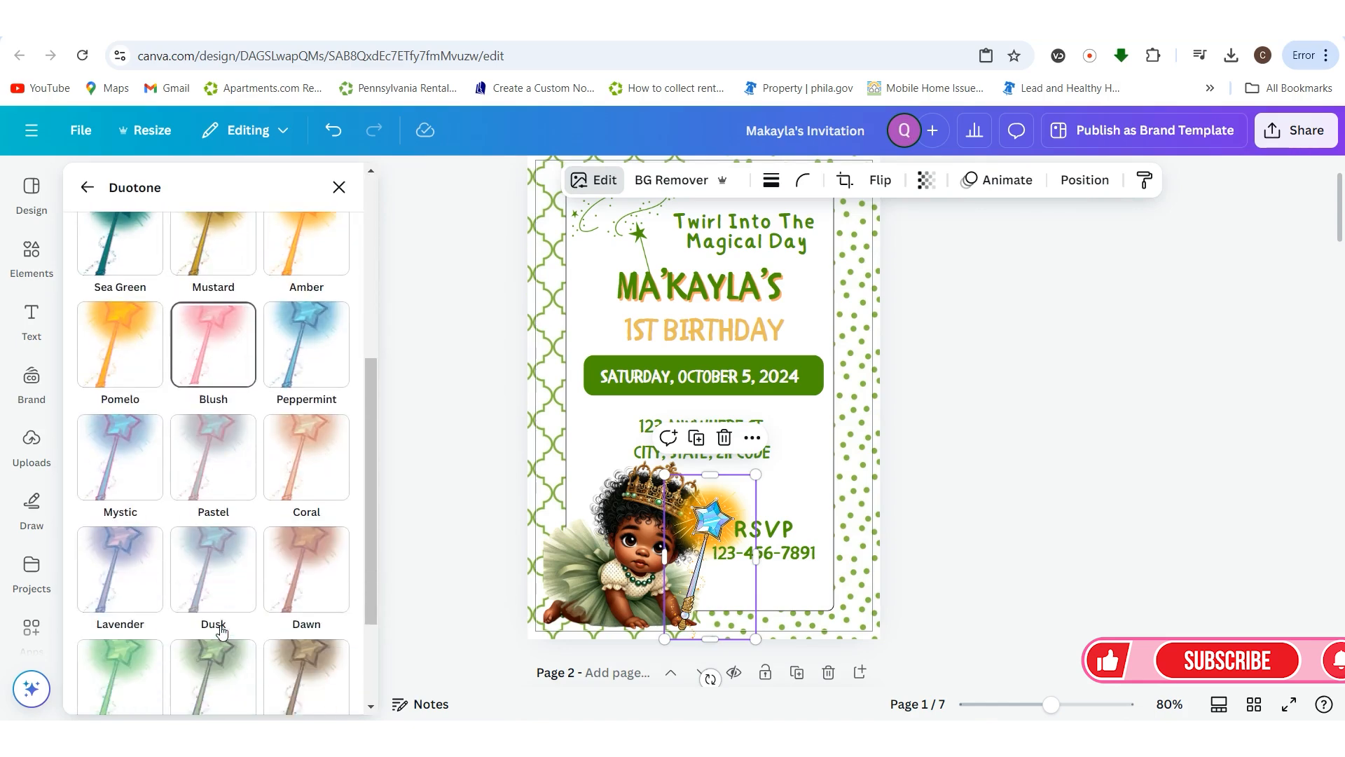
{"action": "left_click", "coordinate": [133, 529]}
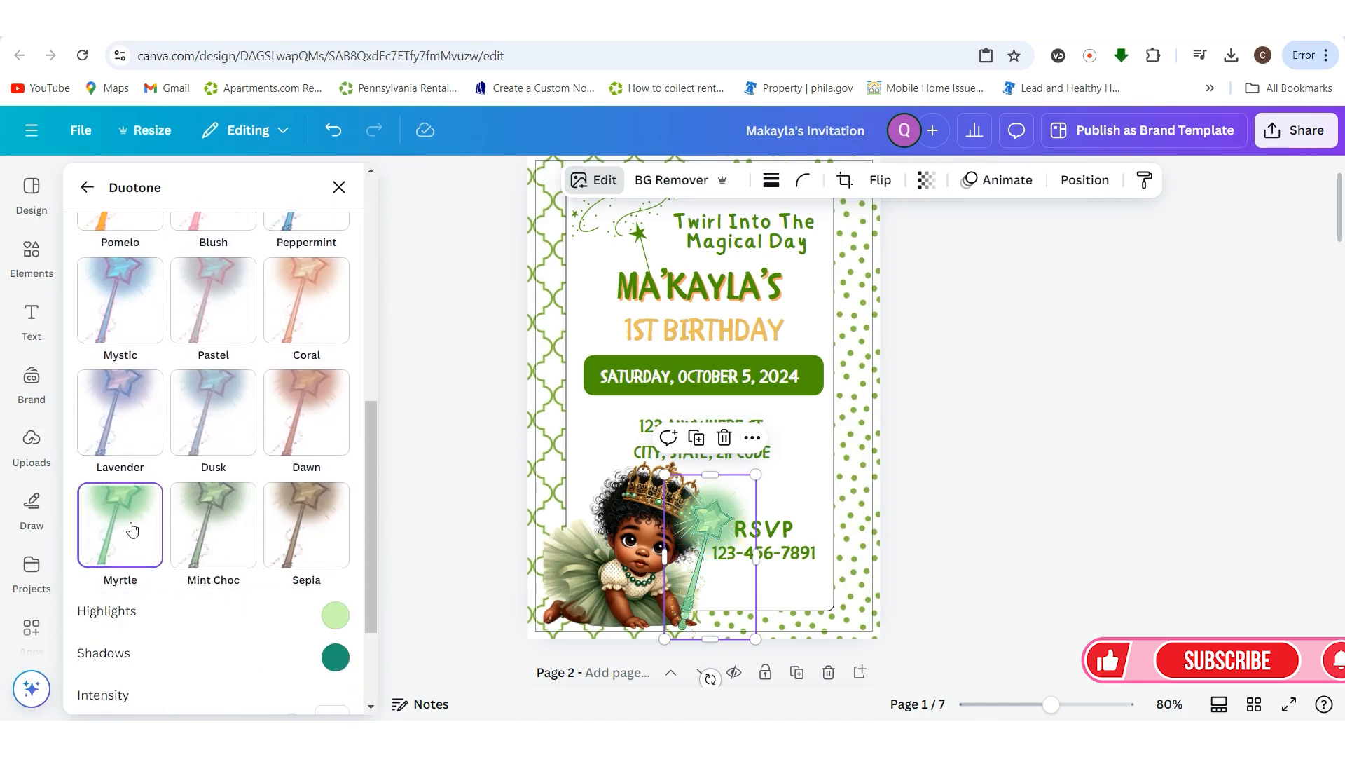
- Switch the wand's duotone effect to Custom and set its highlights to green #138F1C
{"action": "scroll", "coordinate": [241, 592], "scroll_direction": "up", "scroll_amount": 8}
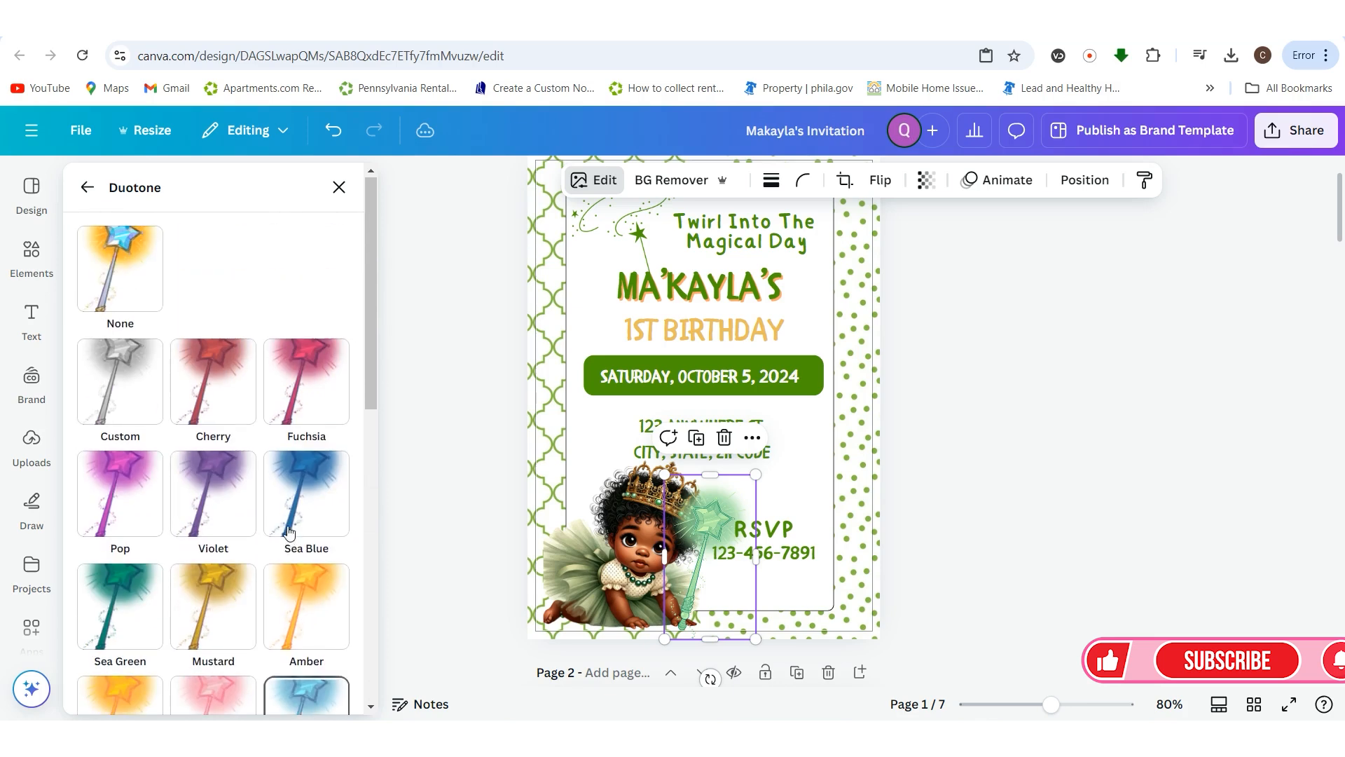
{"action": "left_click", "coordinate": [120, 382]}
{"action": "scroll", "coordinate": [154, 449], "scroll_direction": "down", "scroll_amount": 4}
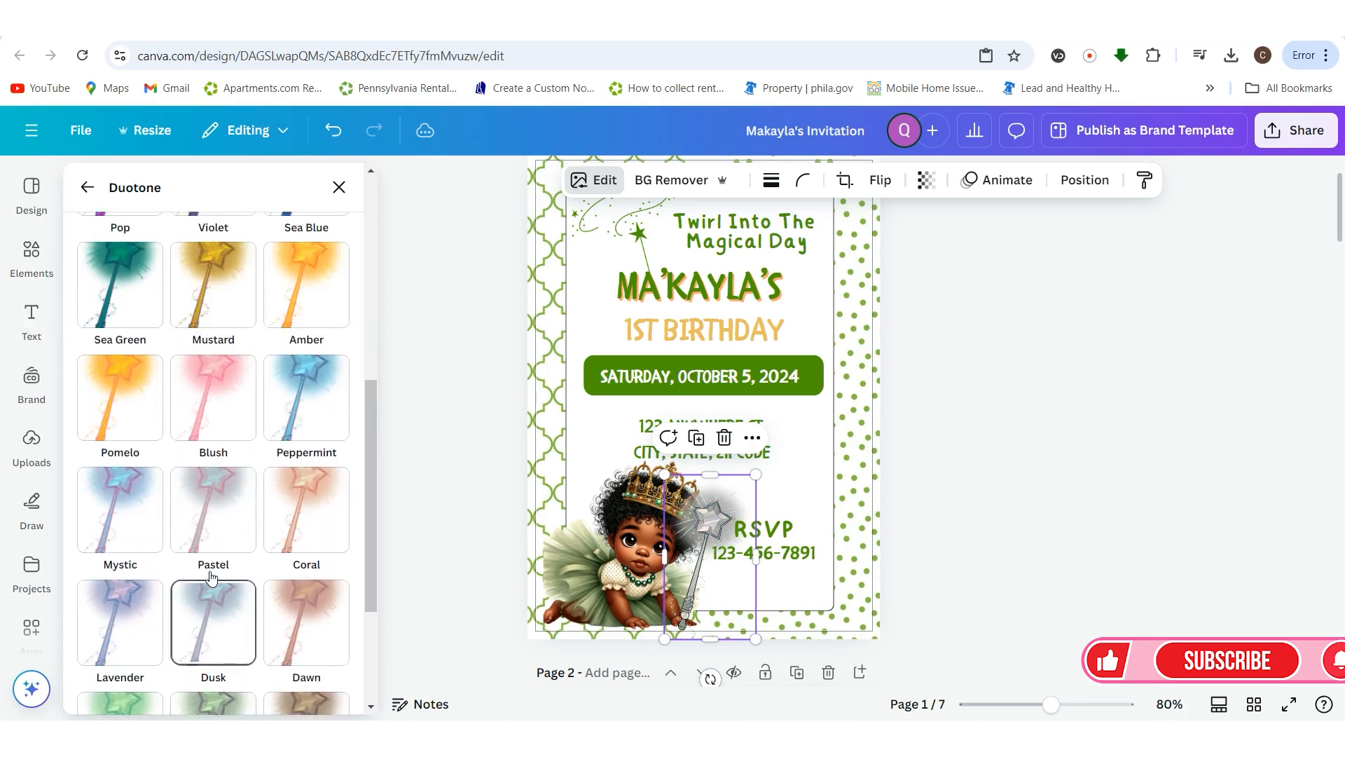
{"action": "scroll", "coordinate": [160, 460], "scroll_direction": "up", "scroll_amount": 4}
{"action": "scroll", "coordinate": [330, 324], "scroll_direction": "up", "scroll_amount": 1}
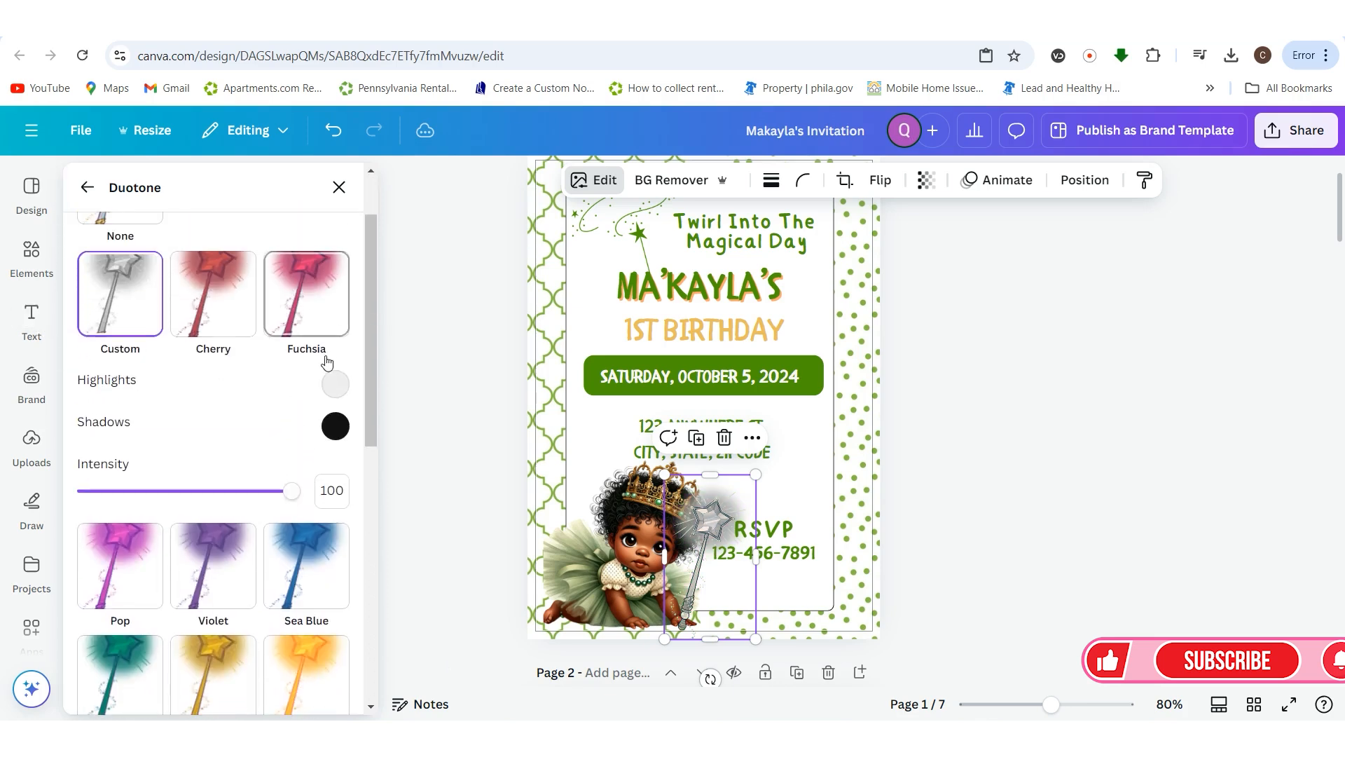
{"action": "left_click", "coordinate": [328, 384]}
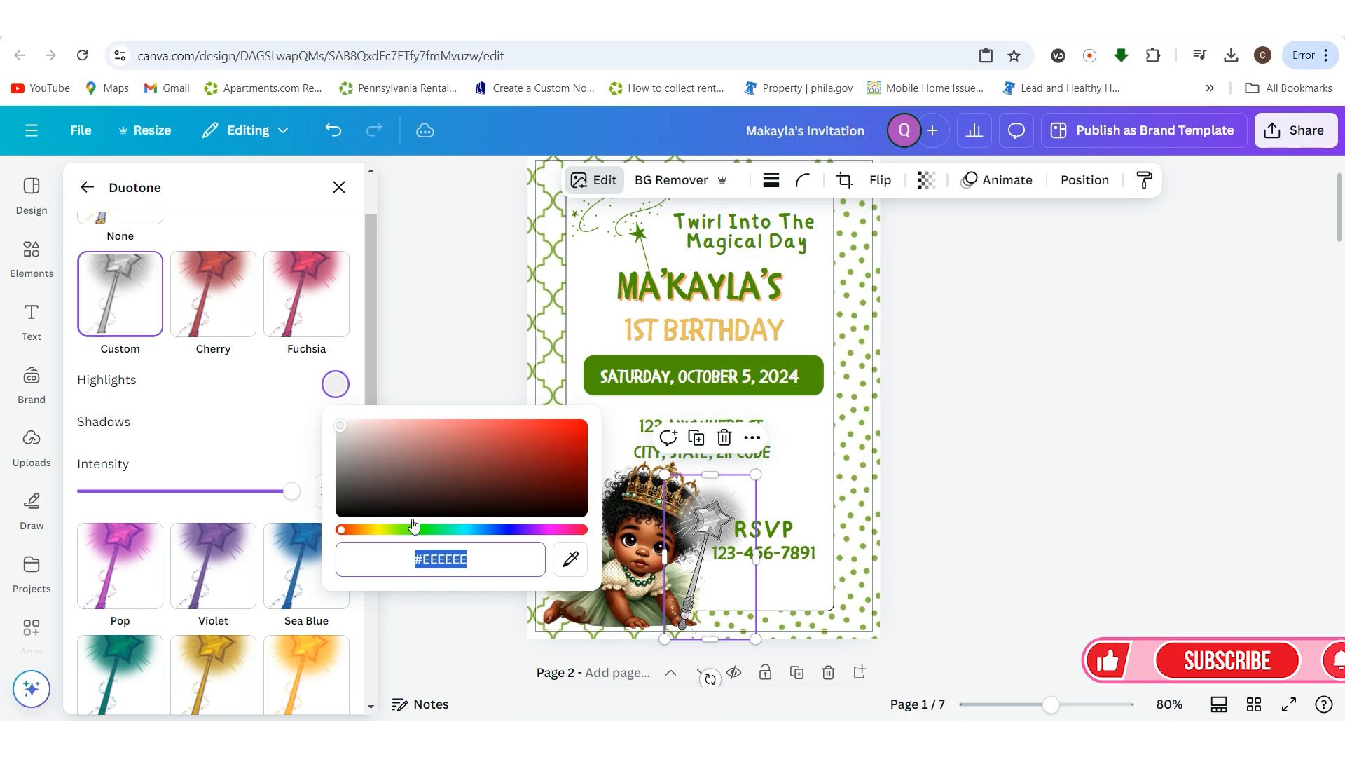
{"action": "left_click_drag", "start_coordinate": [415, 527], "coordinate": [425, 530]}
{"action": "left_click", "coordinate": [553, 464]}
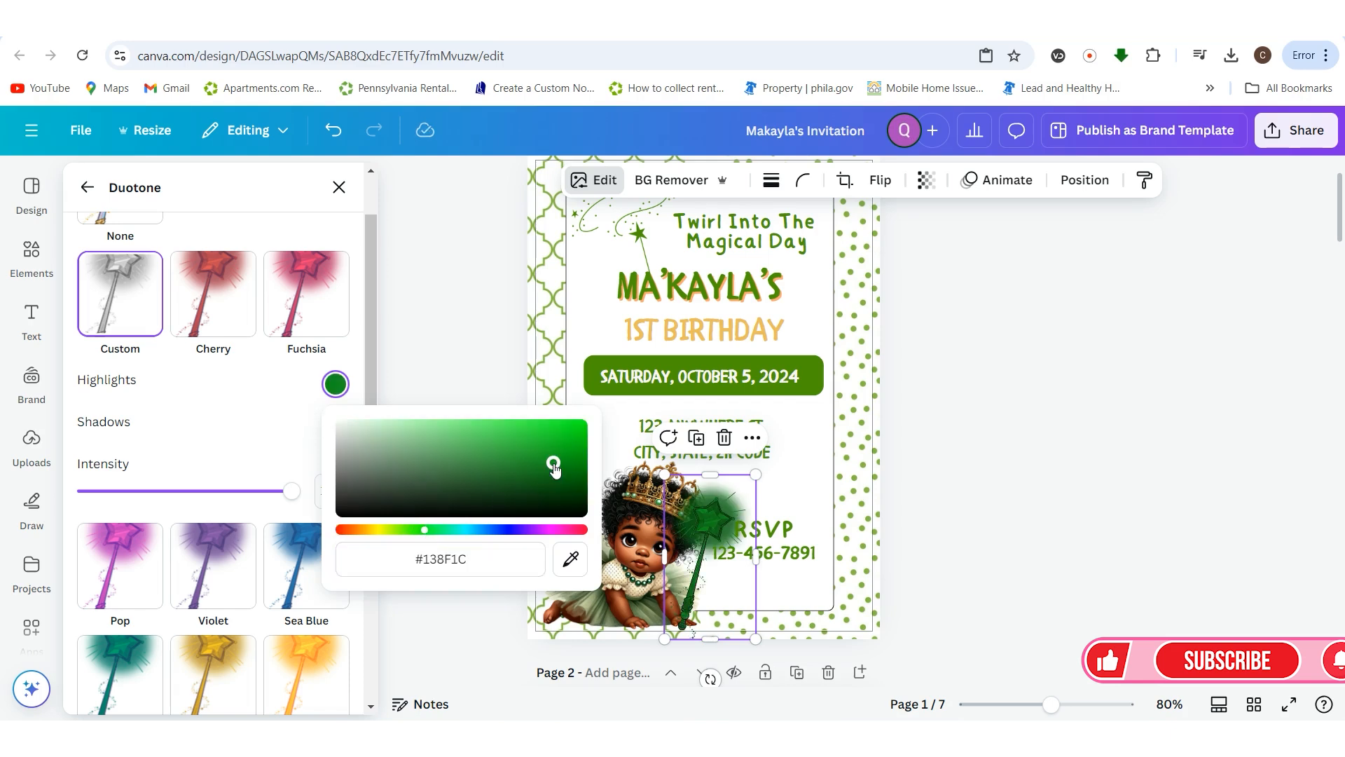
{"action": "left_click", "coordinate": [267, 446]}
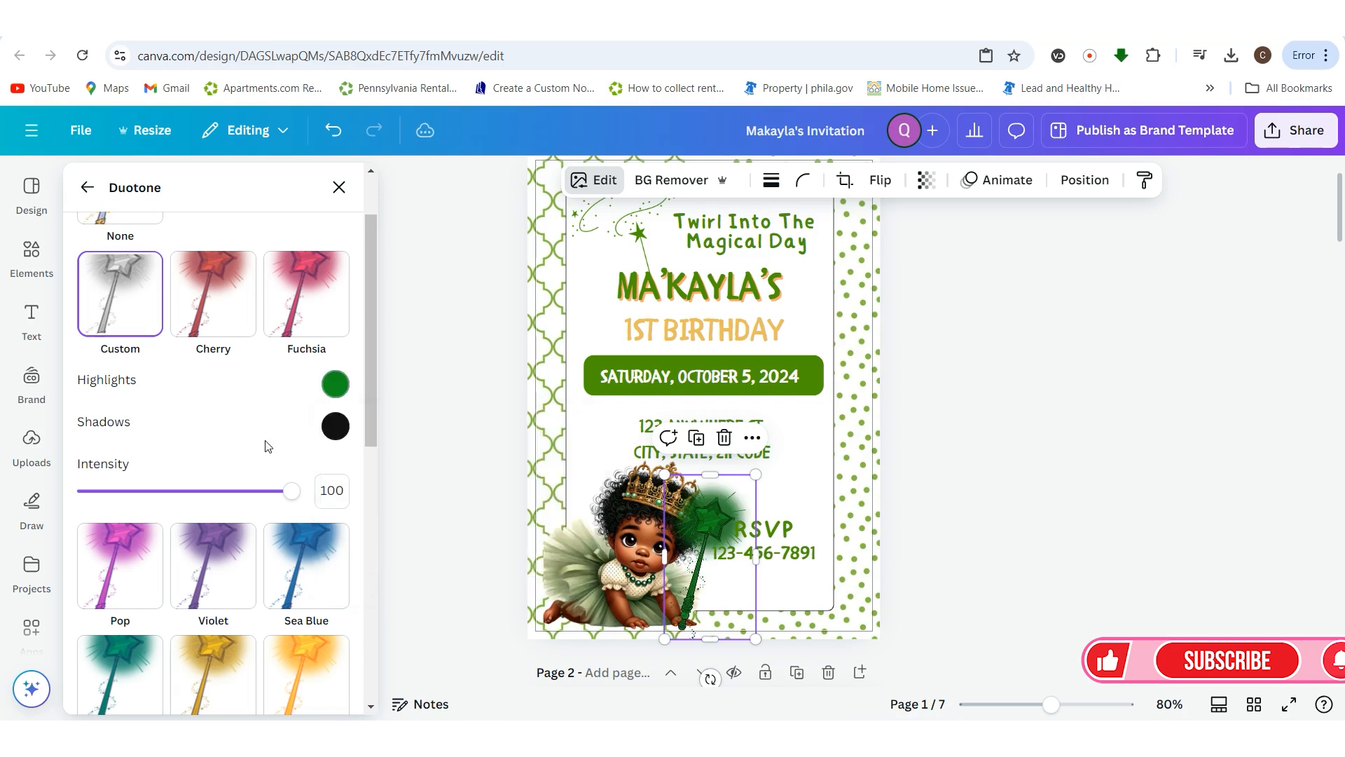
- Set the shadows of the wand's custom duotone to light green #82C17B
{"action": "left_click", "coordinate": [335, 426]}
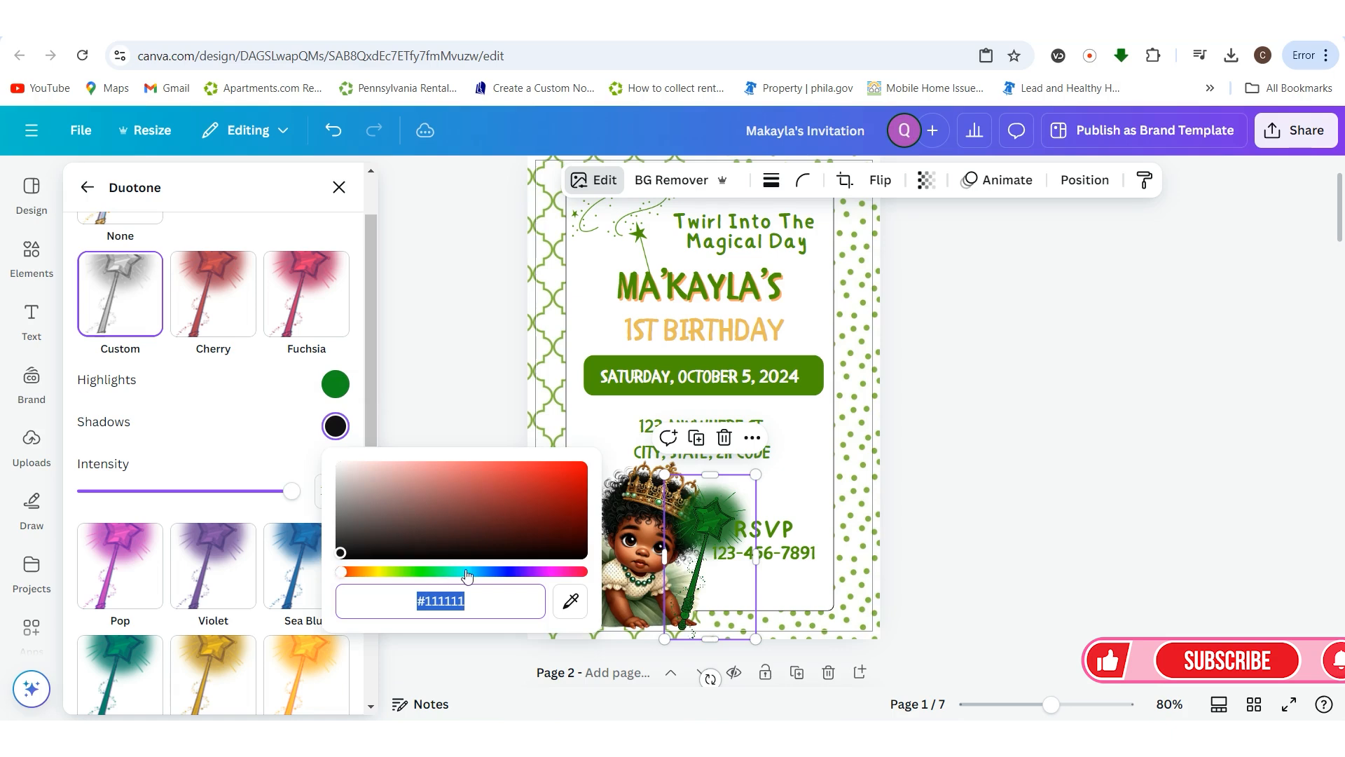
{"action": "left_click", "coordinate": [417, 572]}
{"action": "left_click", "coordinate": [429, 491]}
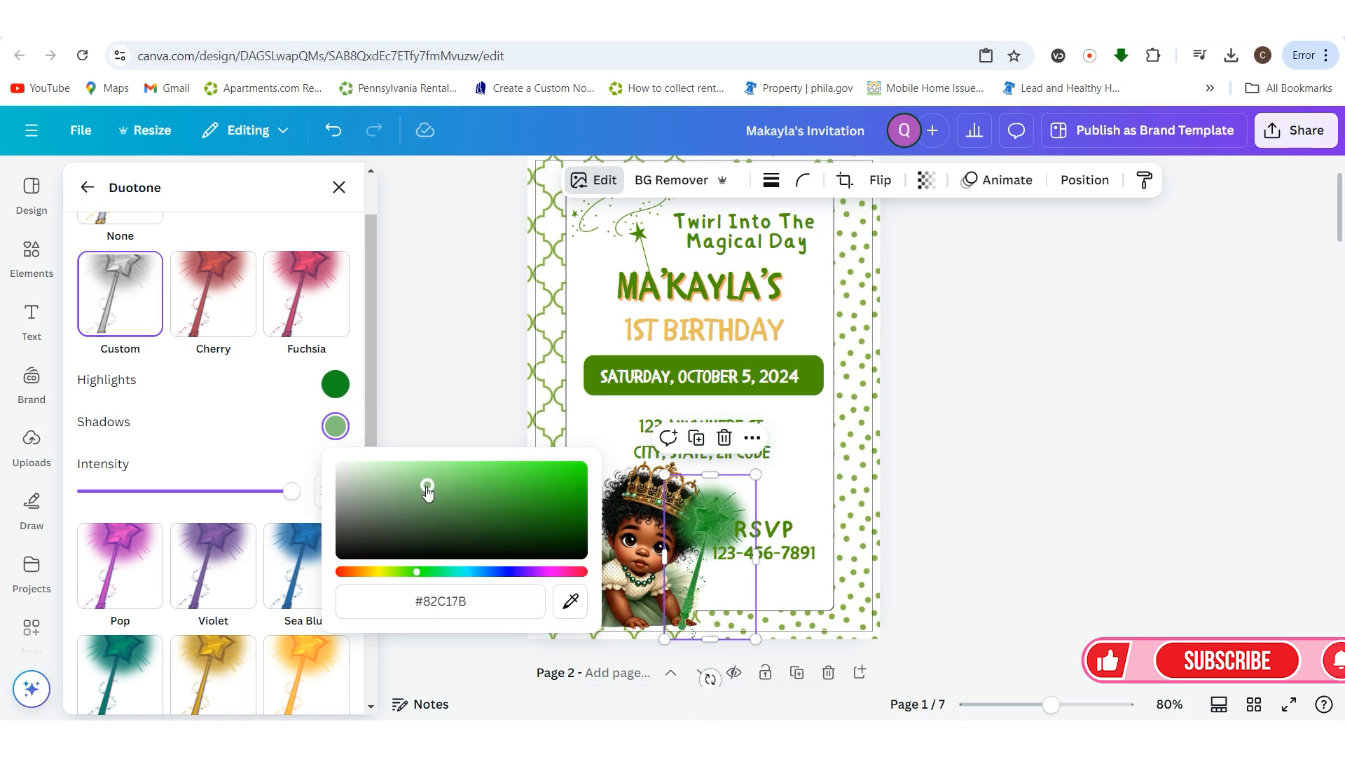
{"action": "left_click", "coordinate": [1015, 519]}
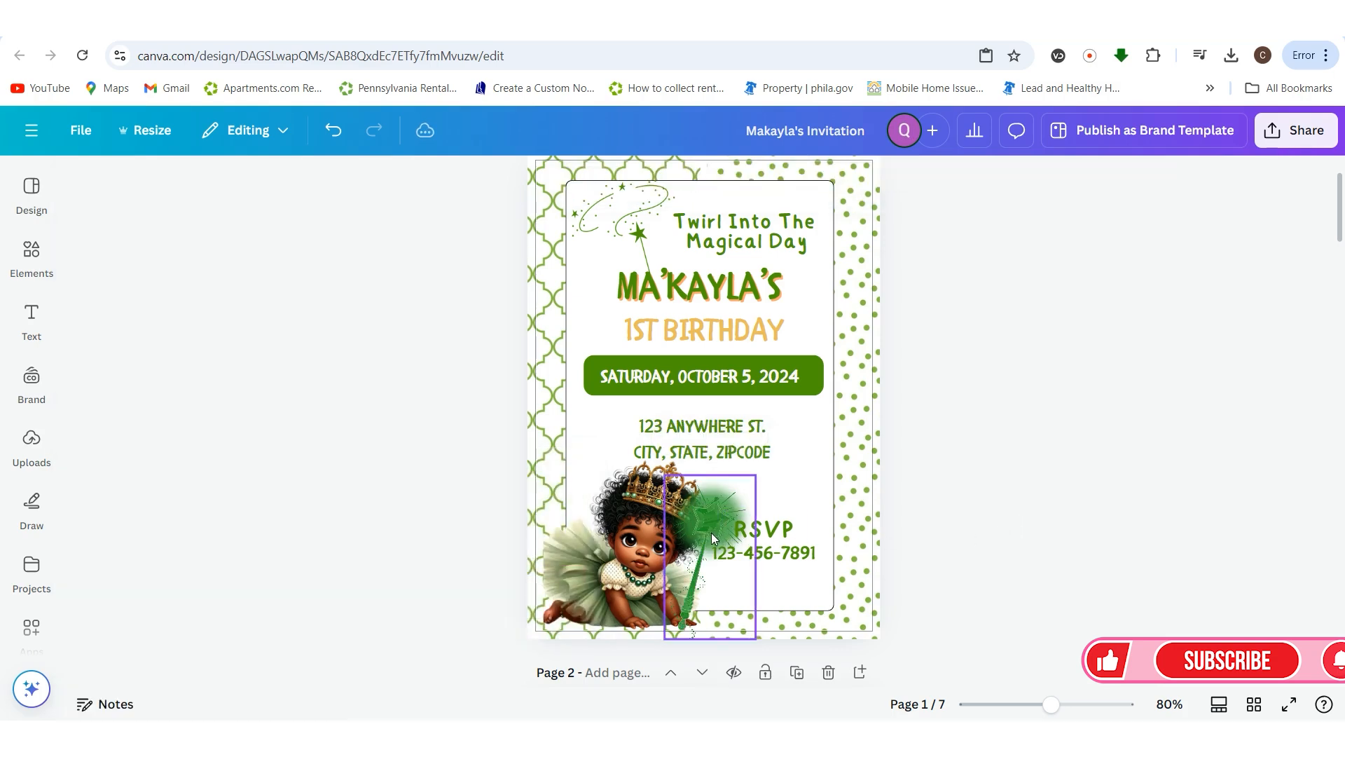
- Delete the green duotone wand between the baby and the RSVP text
{"action": "left_click_drag", "start_coordinate": [712, 533], "coordinate": [717, 531]}
{"action": "left_click", "coordinate": [953, 544]}
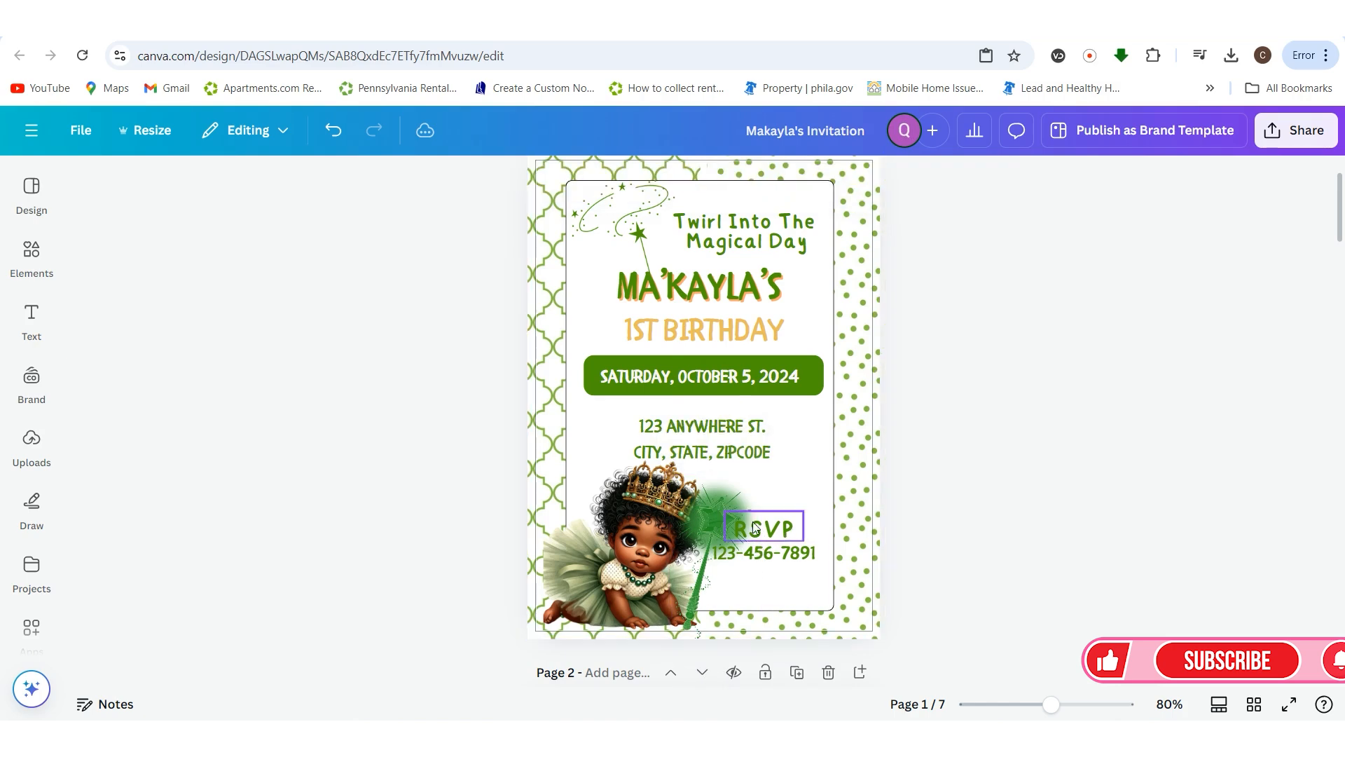
{"action": "left_click", "coordinate": [719, 515]}
{"action": "left_click", "coordinate": [729, 448]}
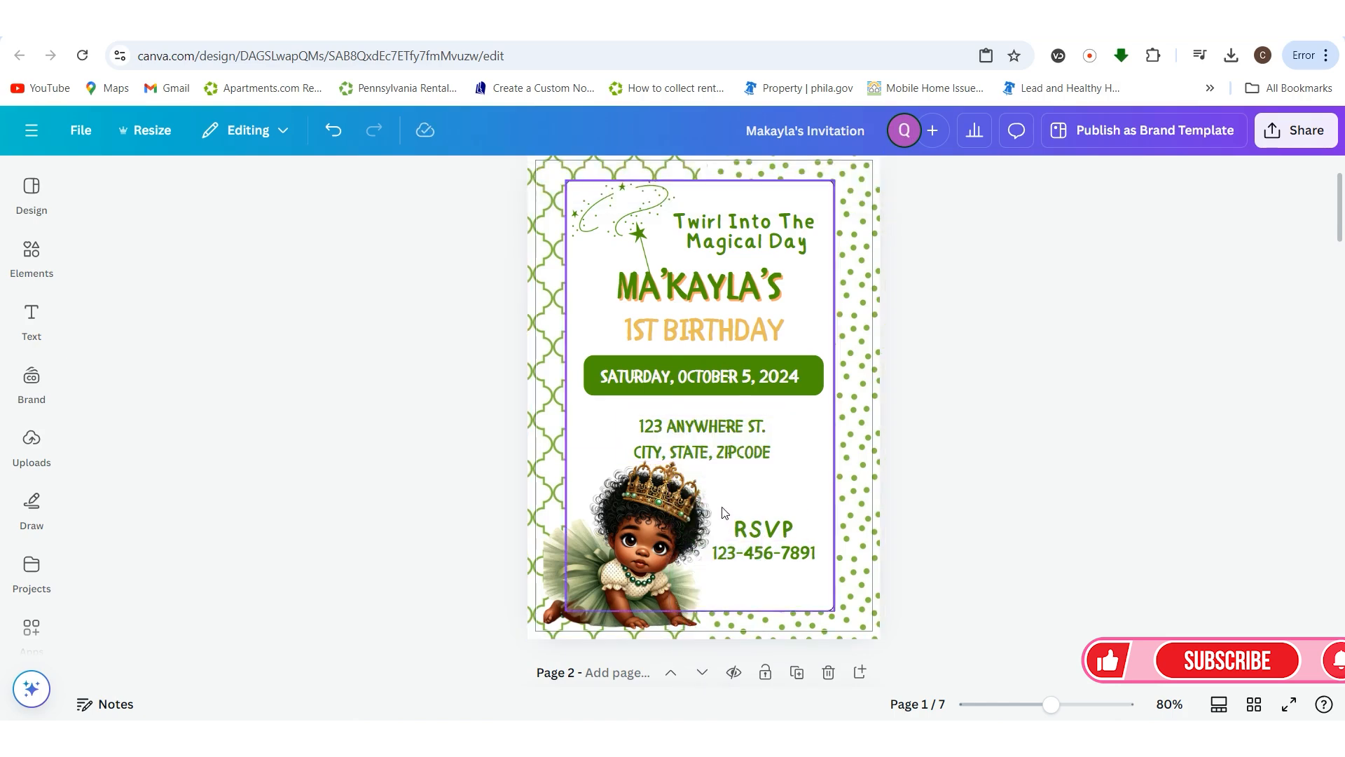
- Try the pastel pink-and-purple star wand from the magical wands graphics on page 1, and delete it again
{"action": "left_click", "coordinate": [35, 254]}
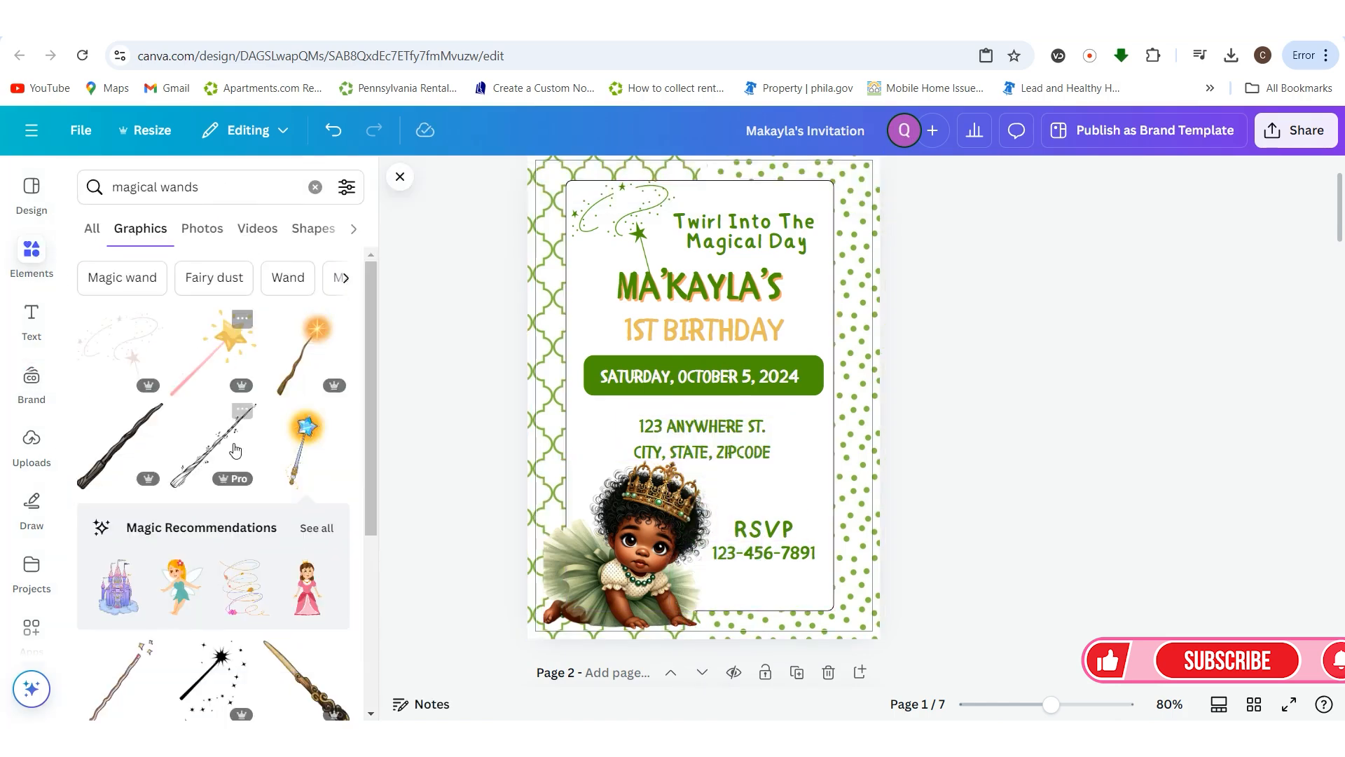
{"action": "scroll", "coordinate": [168, 573], "scroll_direction": "down", "scroll_amount": 4}
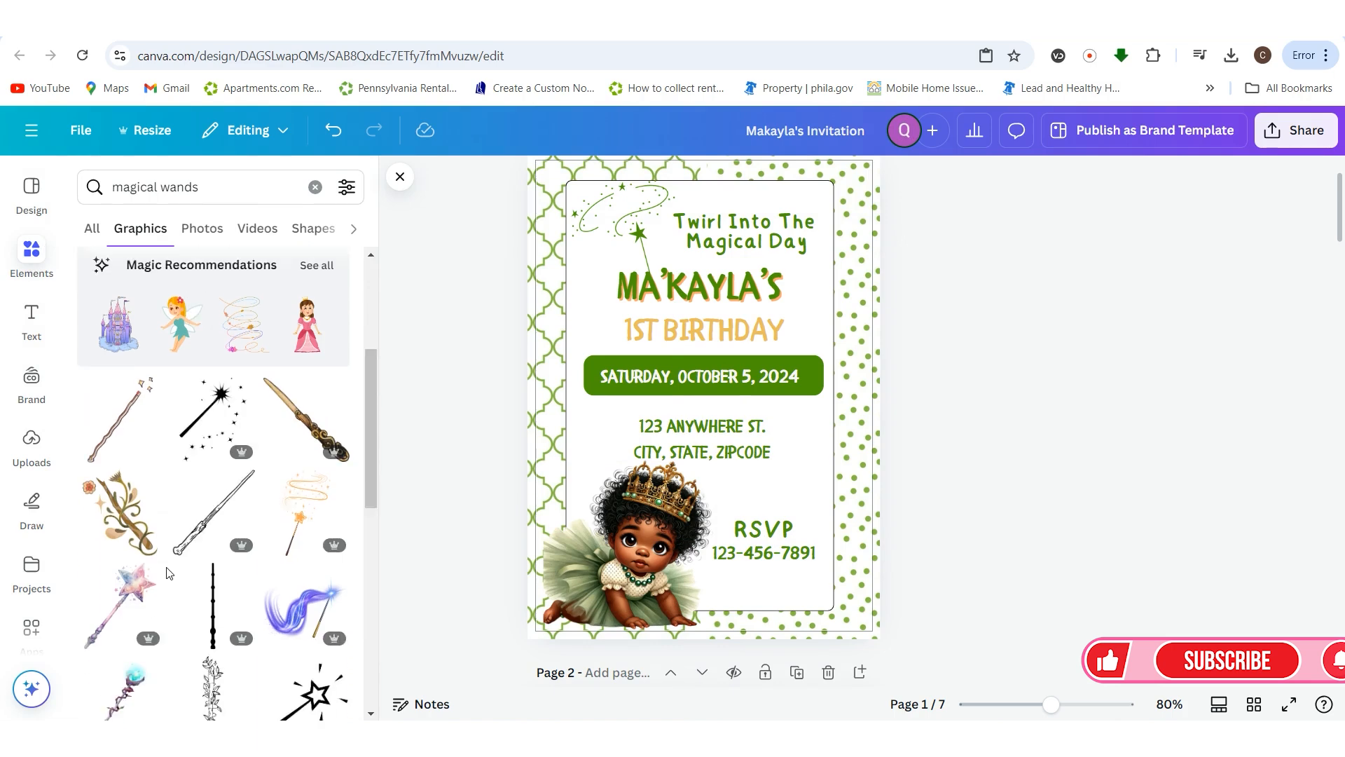
{"action": "scroll", "coordinate": [168, 573], "scroll_direction": "down", "scroll_amount": 1}
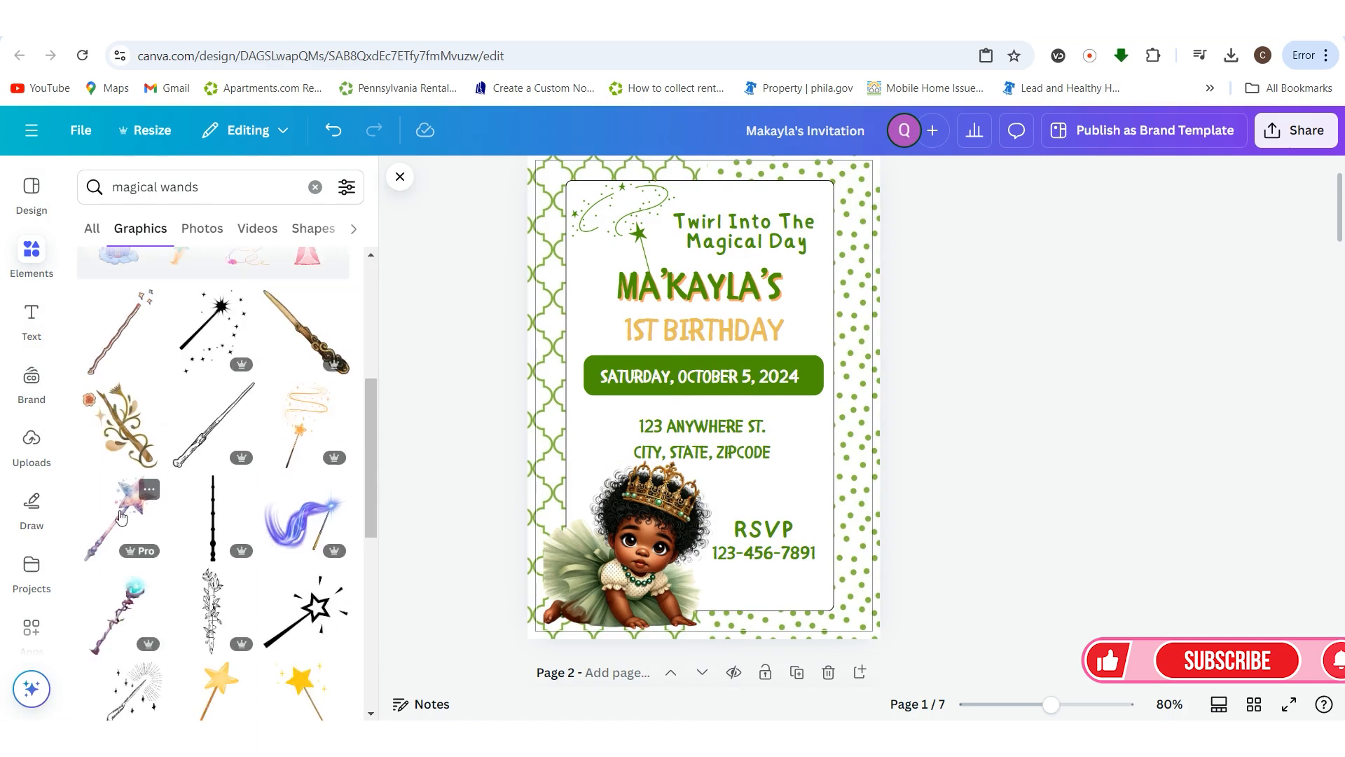
{"action": "left_click", "coordinate": [120, 515]}
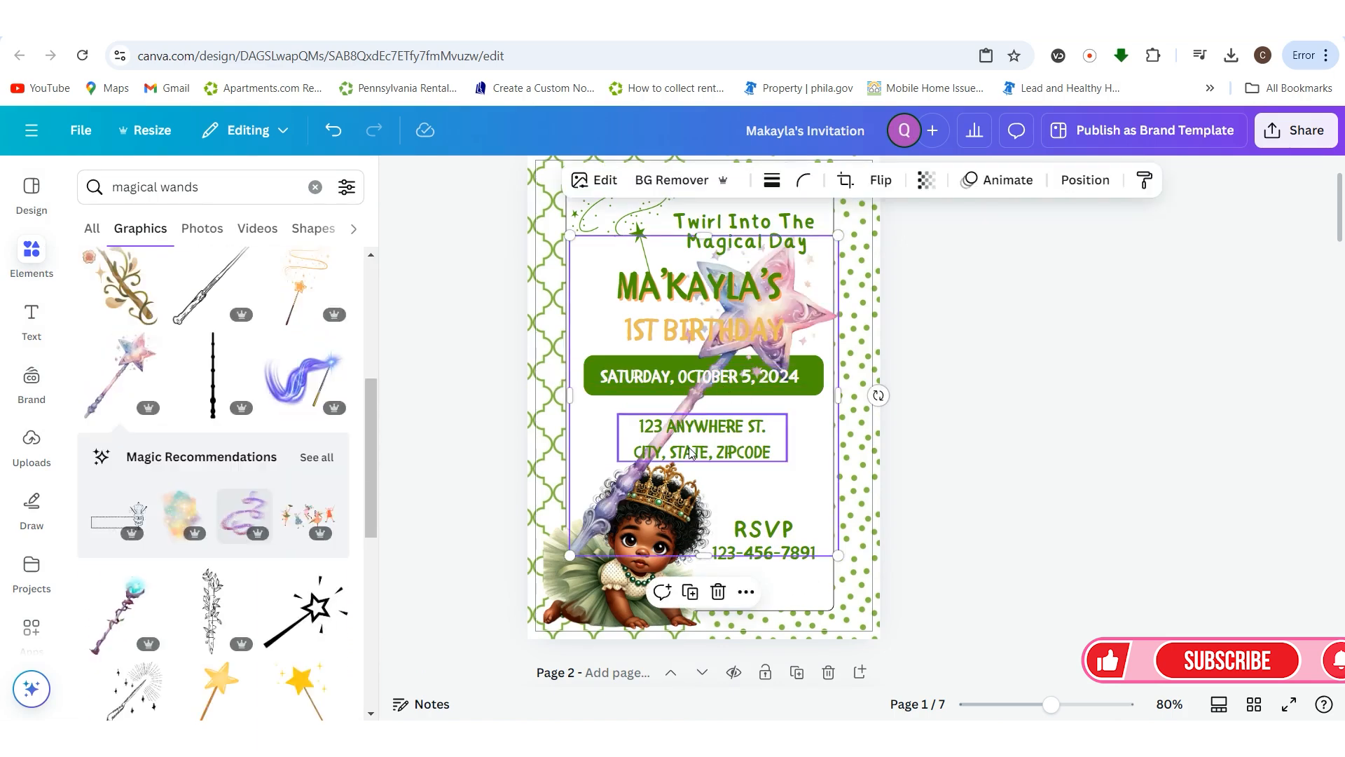
{"action": "left_click", "coordinate": [715, 592]}
{"action": "scroll", "coordinate": [211, 603], "scroll_direction": "down", "scroll_amount": 2}
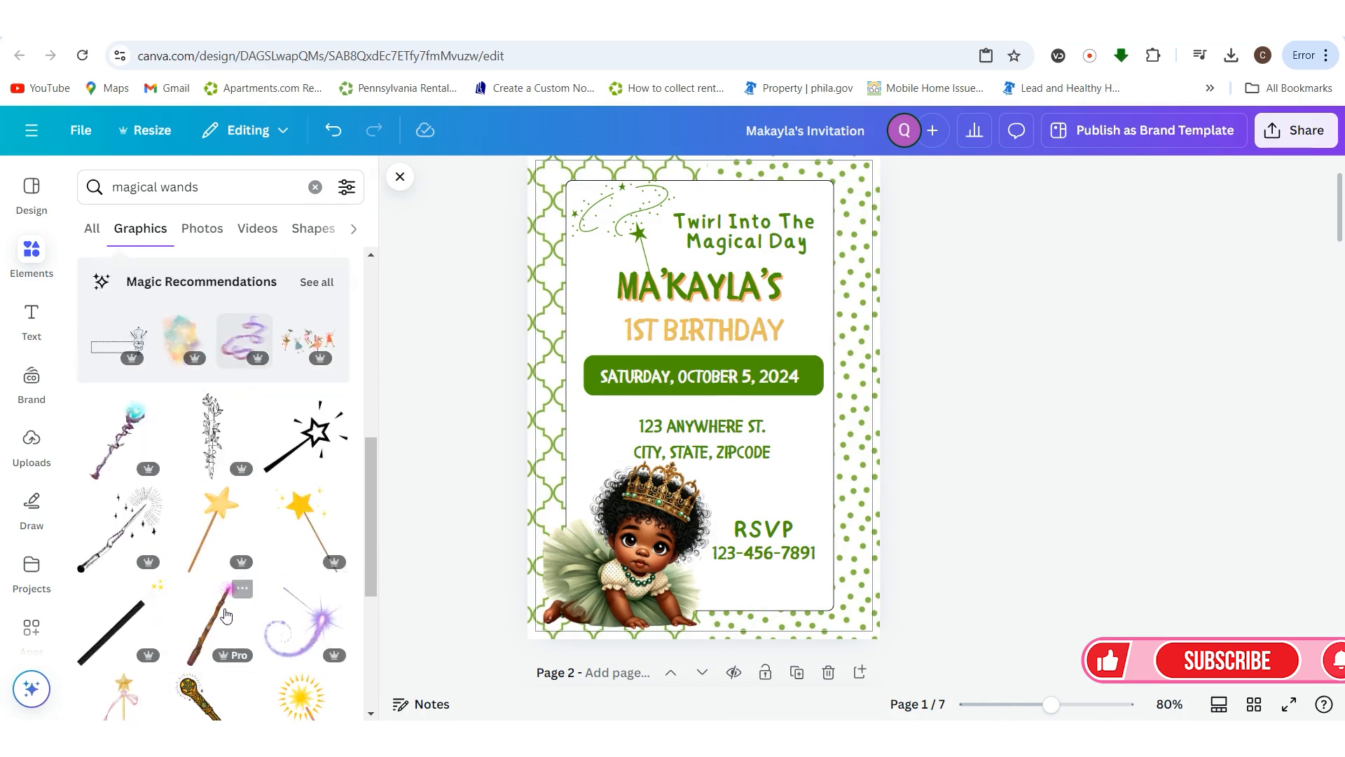
- Insert the yellow-star wand with the pink handle and place its handle end at the baby's front hand
{"action": "scroll", "coordinate": [303, 526], "scroll_direction": "up", "scroll_amount": 6}
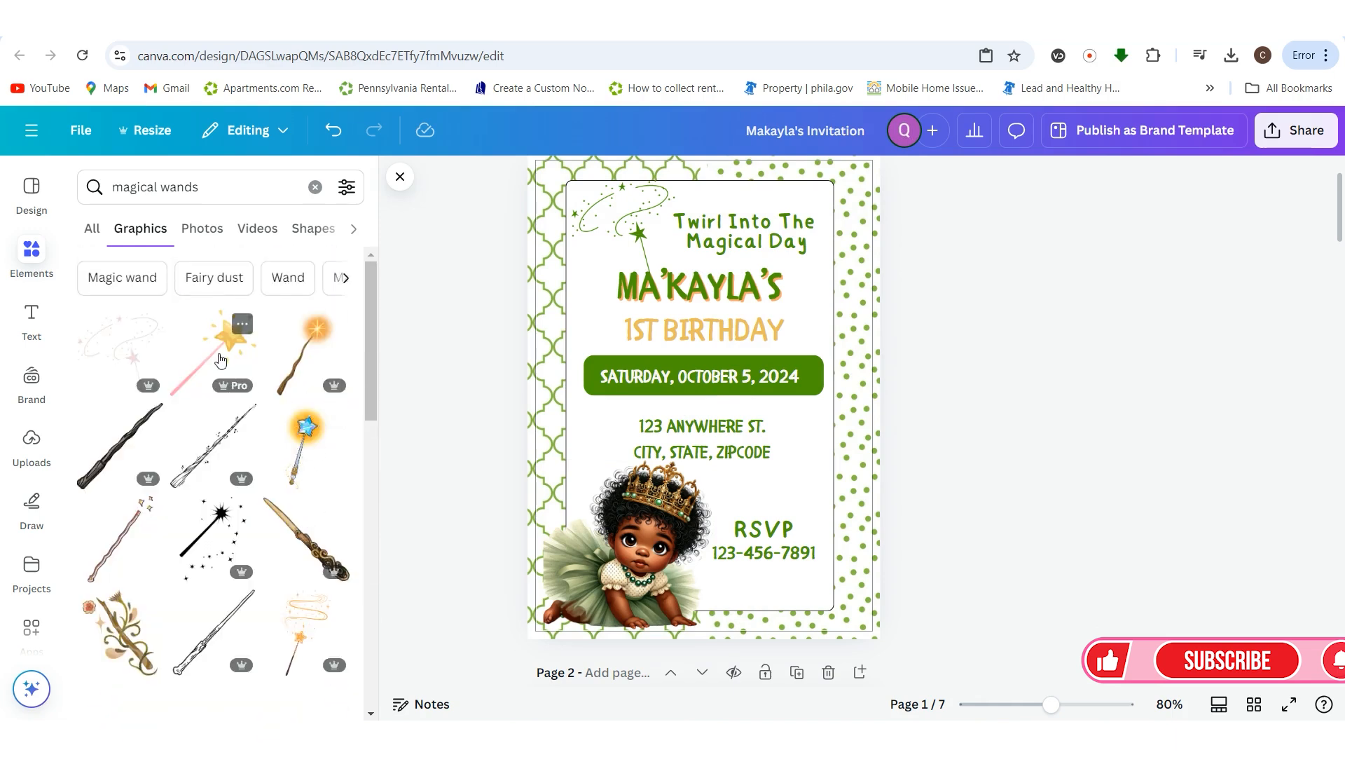
{"action": "left_click", "coordinate": [220, 360]}
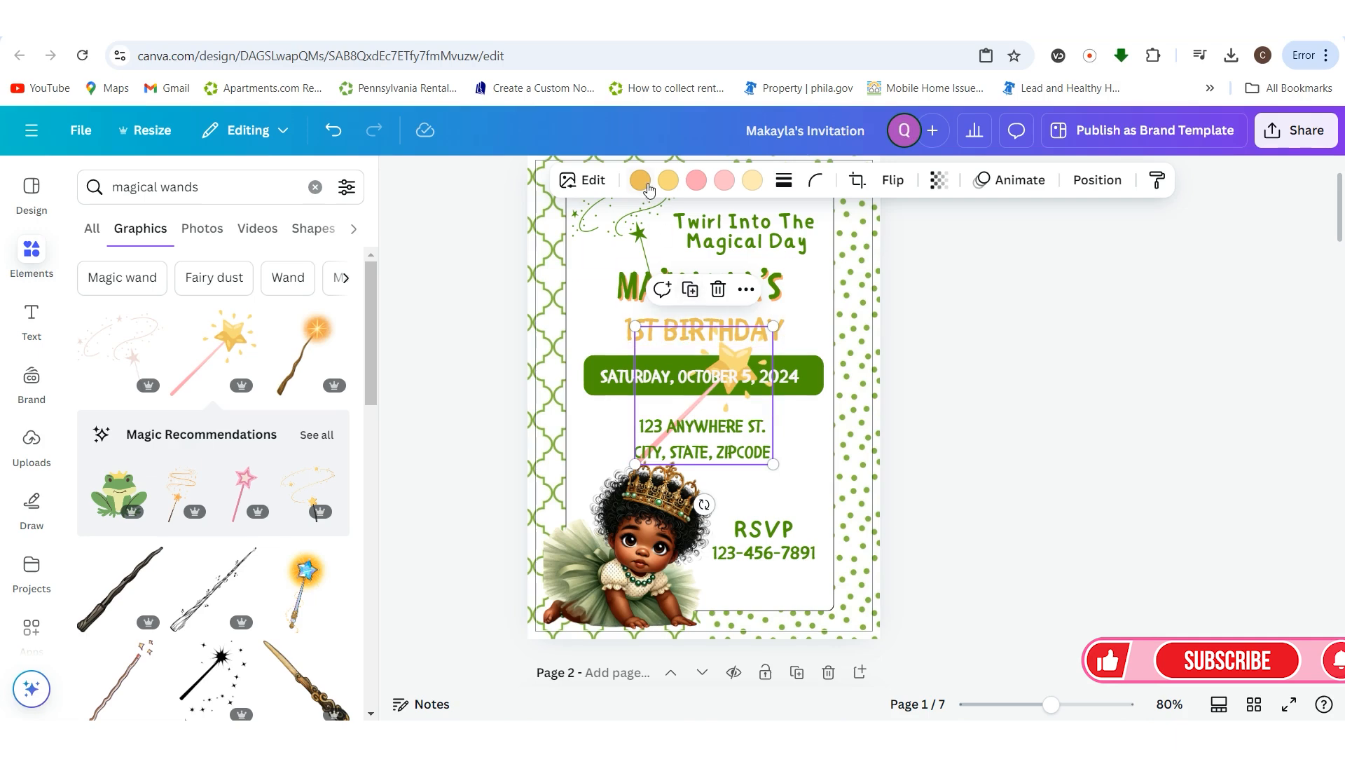
{"action": "left_click_drag", "start_coordinate": [706, 406], "coordinate": [755, 557]}
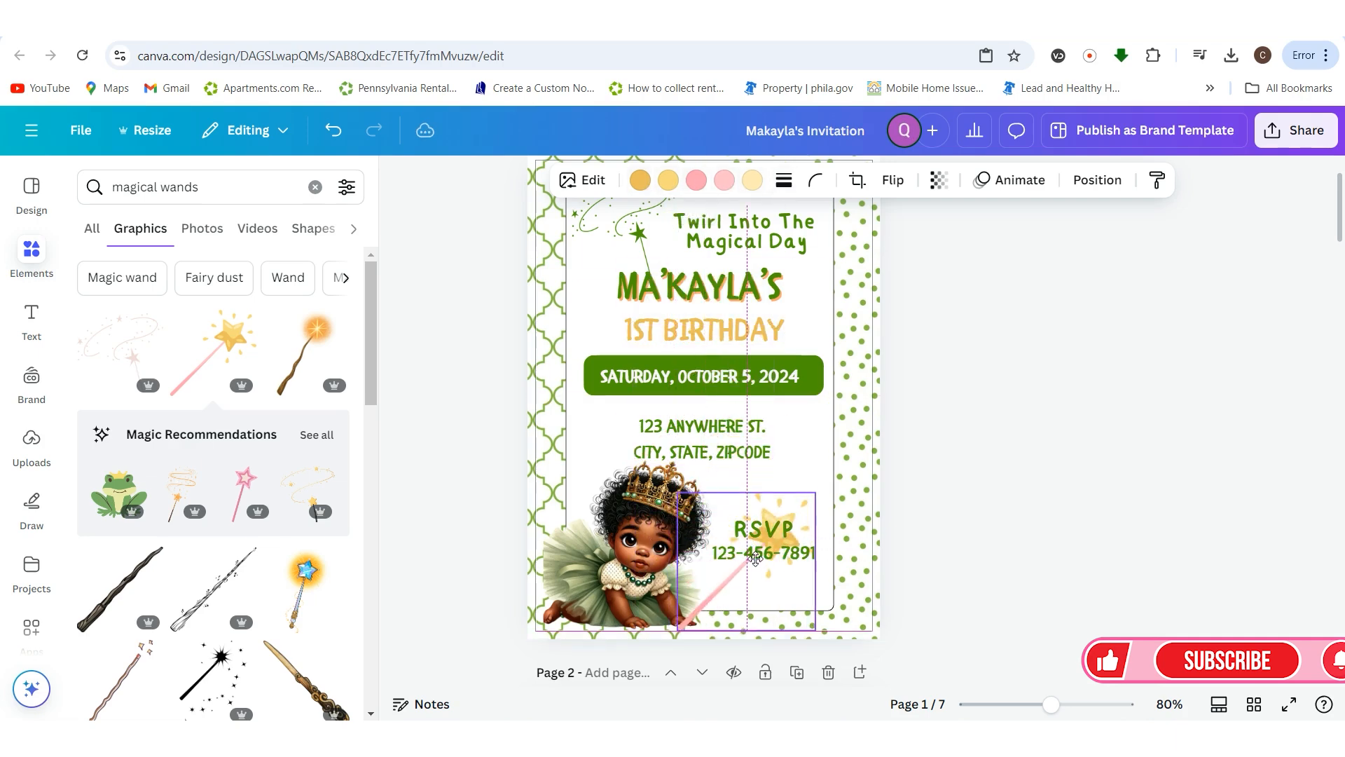
- Shrink the yellow-star wand slightly, keeping the end of its handle at the baby's front hand
{"action": "left_click_drag", "start_coordinate": [1050, 703], "coordinate": [1074, 703]}
{"action": "left_click", "coordinate": [400, 176]}
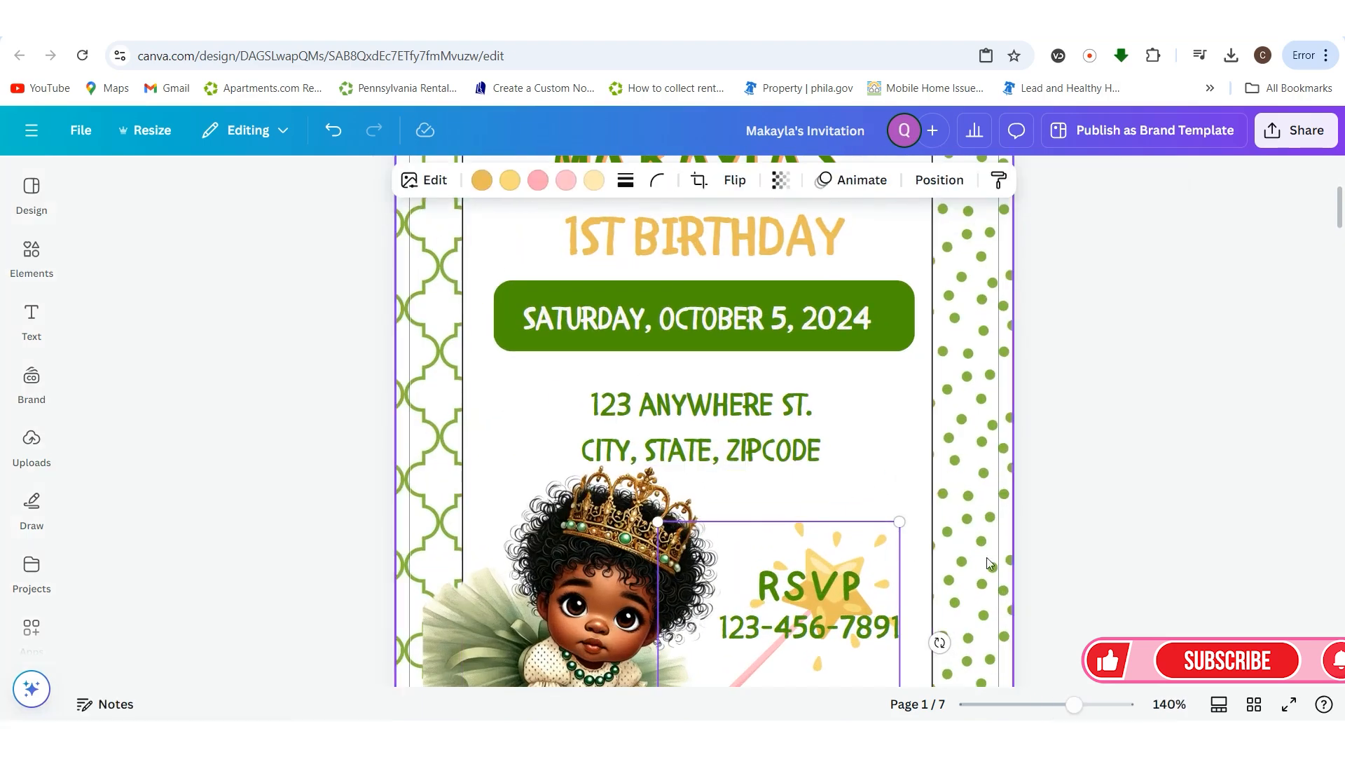
{"action": "scroll", "coordinate": [986, 557], "scroll_direction": "down", "scroll_amount": 5}
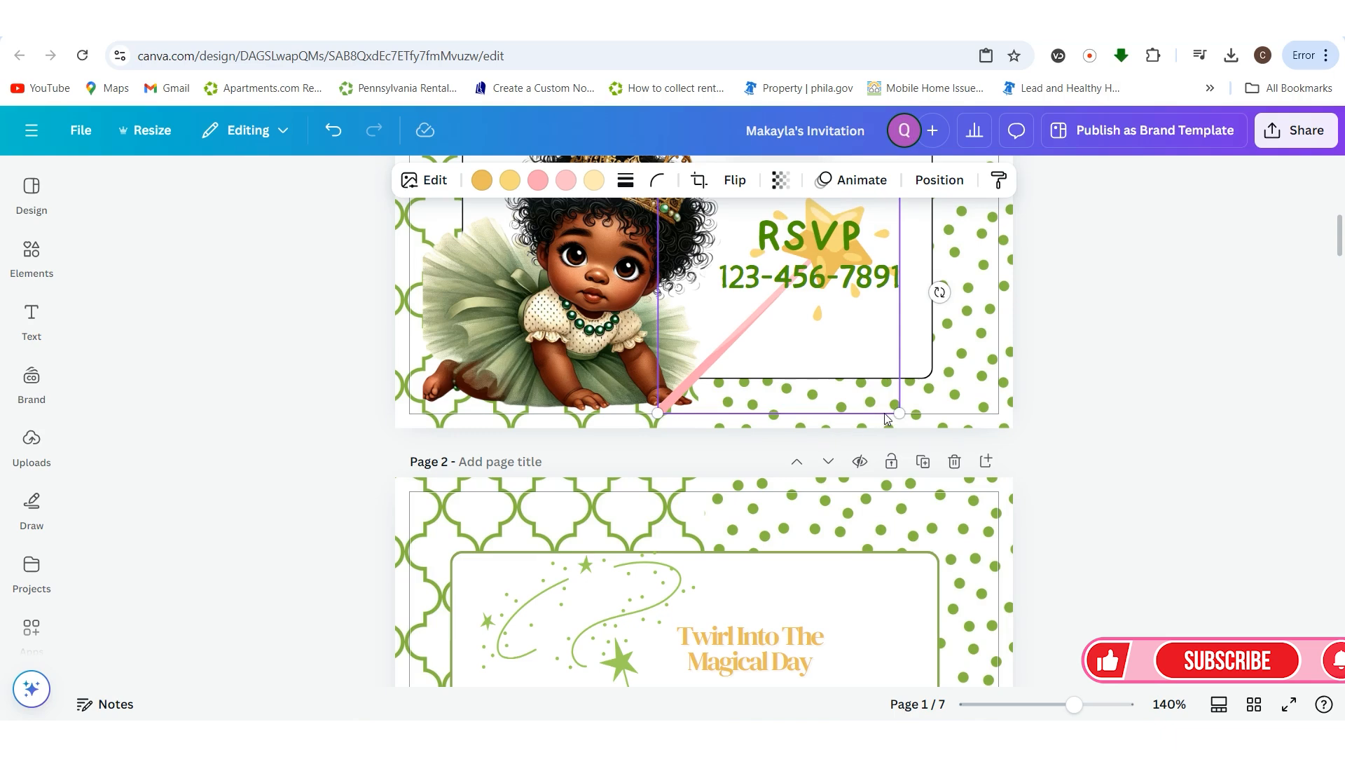
{"action": "left_click_drag", "start_coordinate": [896, 407], "coordinate": [863, 387]}
{"action": "left_click_drag", "start_coordinate": [763, 336], "coordinate": [756, 371]}
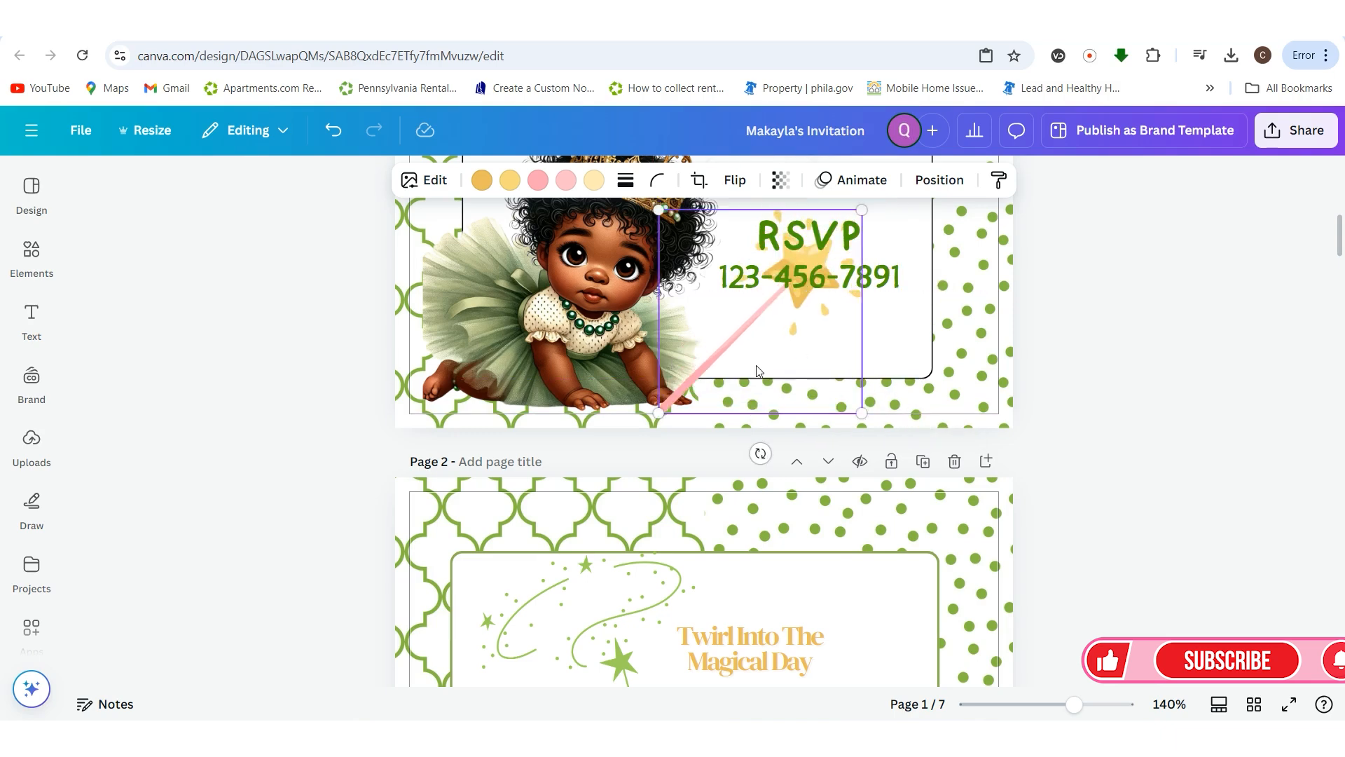
- Try recoloring both yellow tones of the wand's star with the dark green document color, and undo both changes
{"action": "left_click", "coordinate": [482, 180]}
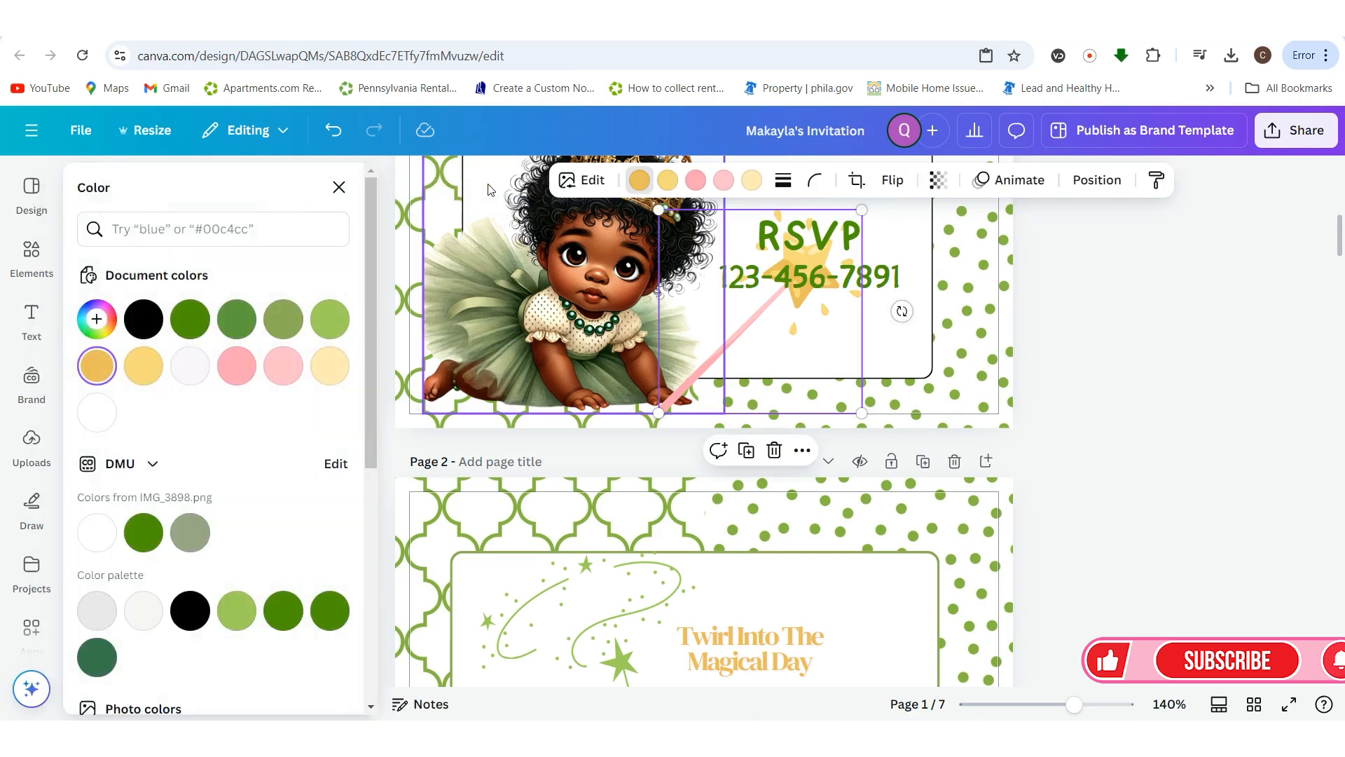
{"action": "left_click", "coordinate": [190, 319]}
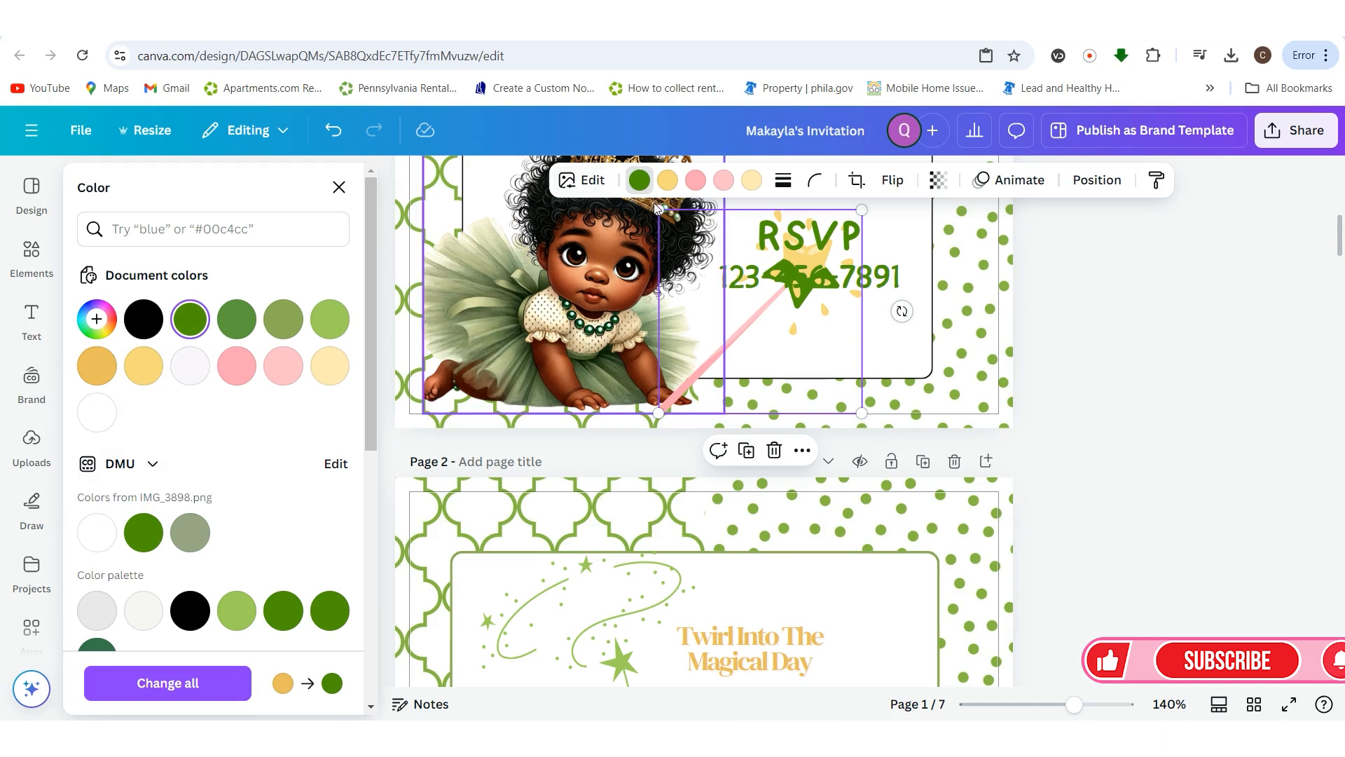
{"action": "left_click", "coordinate": [667, 180]}
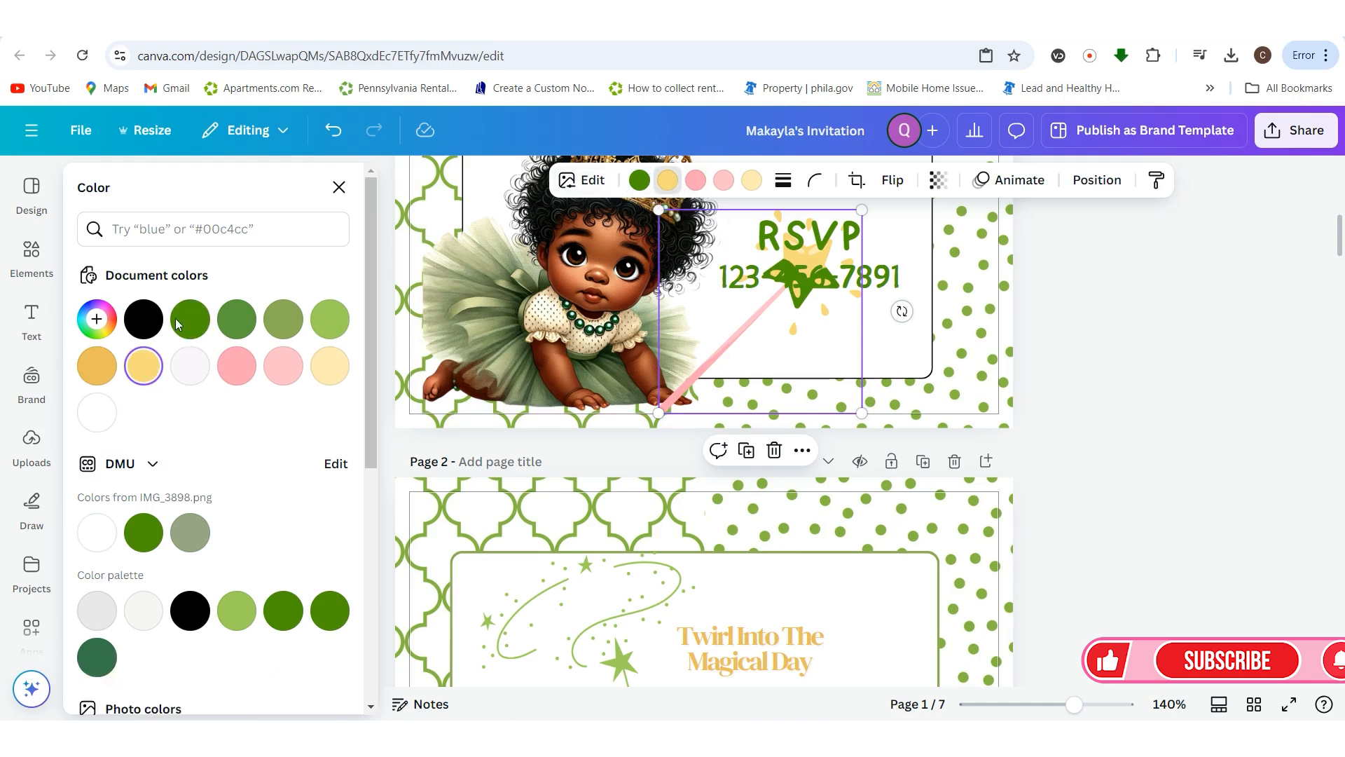
{"action": "left_click", "coordinate": [185, 319]}
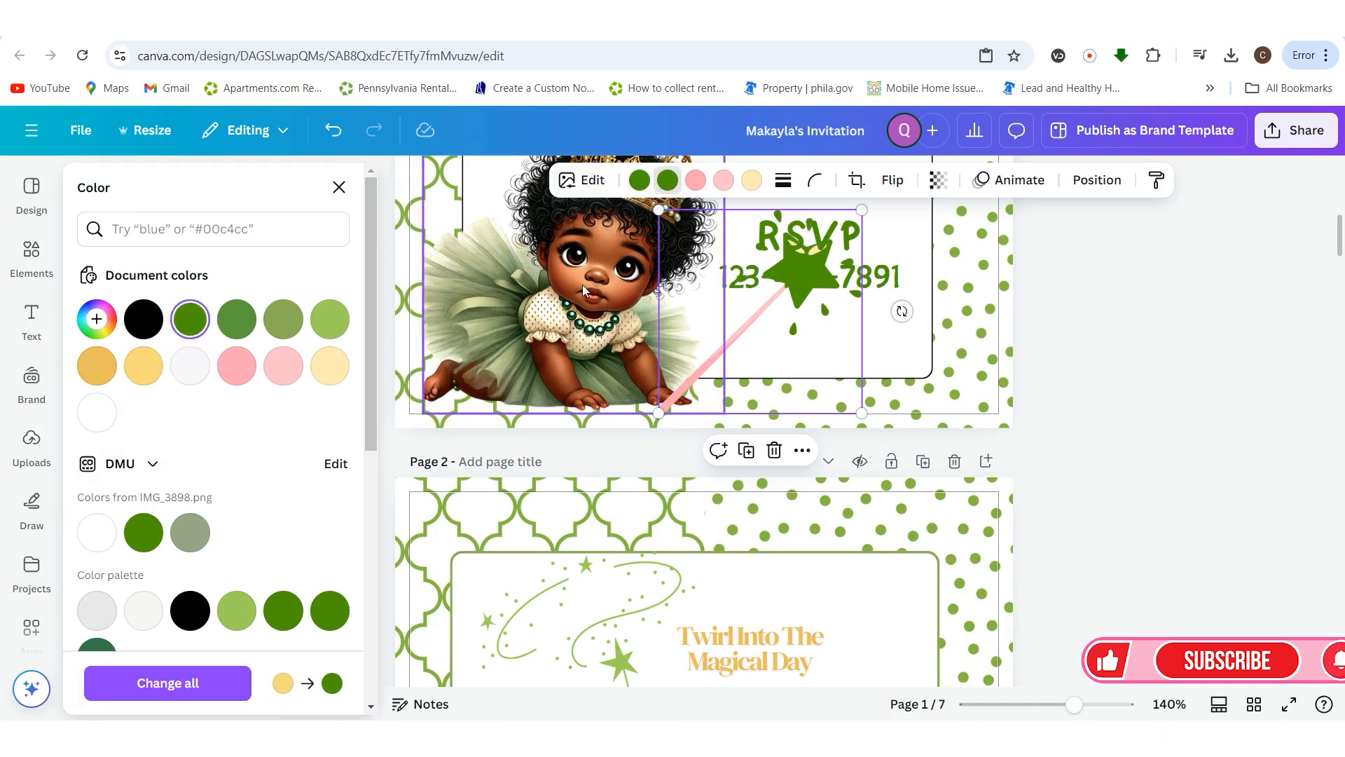
{"action": "scroll", "coordinate": [210, 458], "scroll_direction": "down", "scroll_amount": 6}
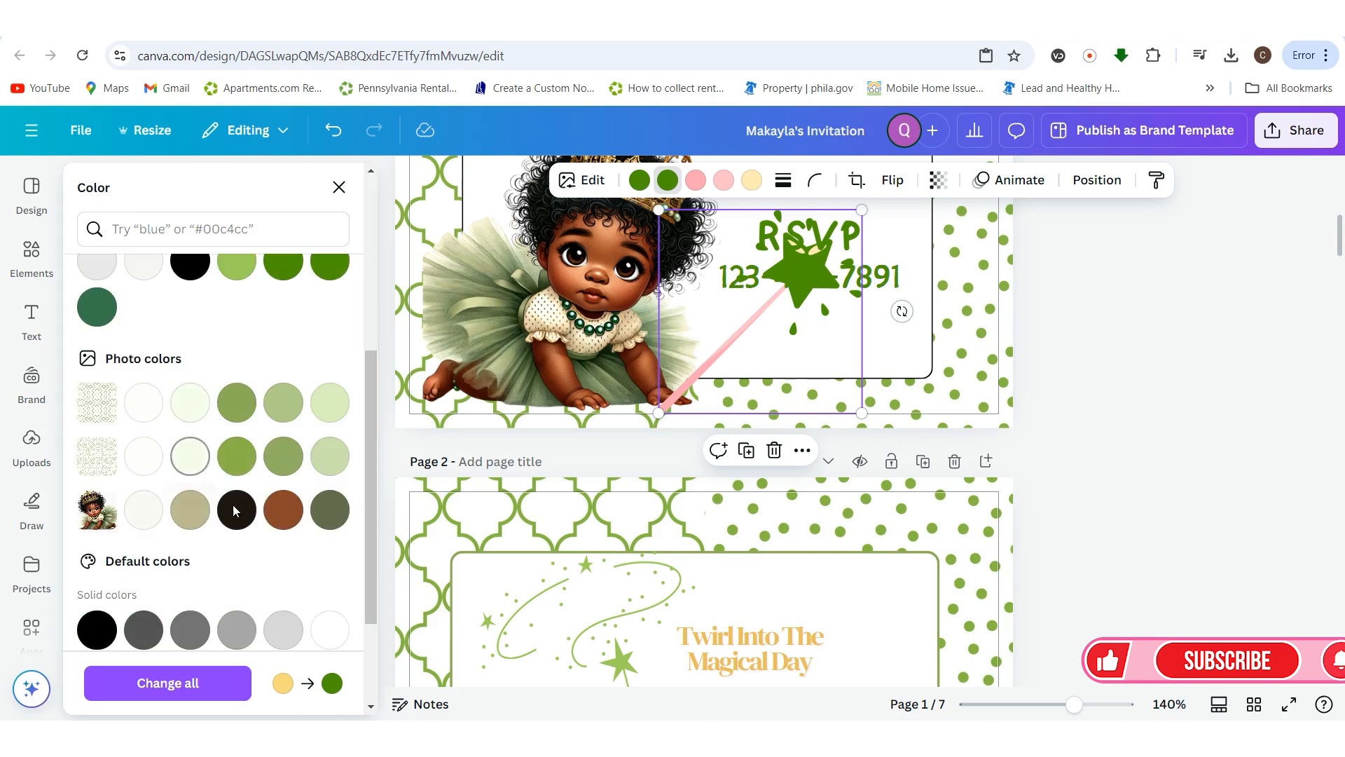
{"action": "left_click", "coordinate": [336, 129]}
{"action": "left_click", "coordinate": [336, 129]}
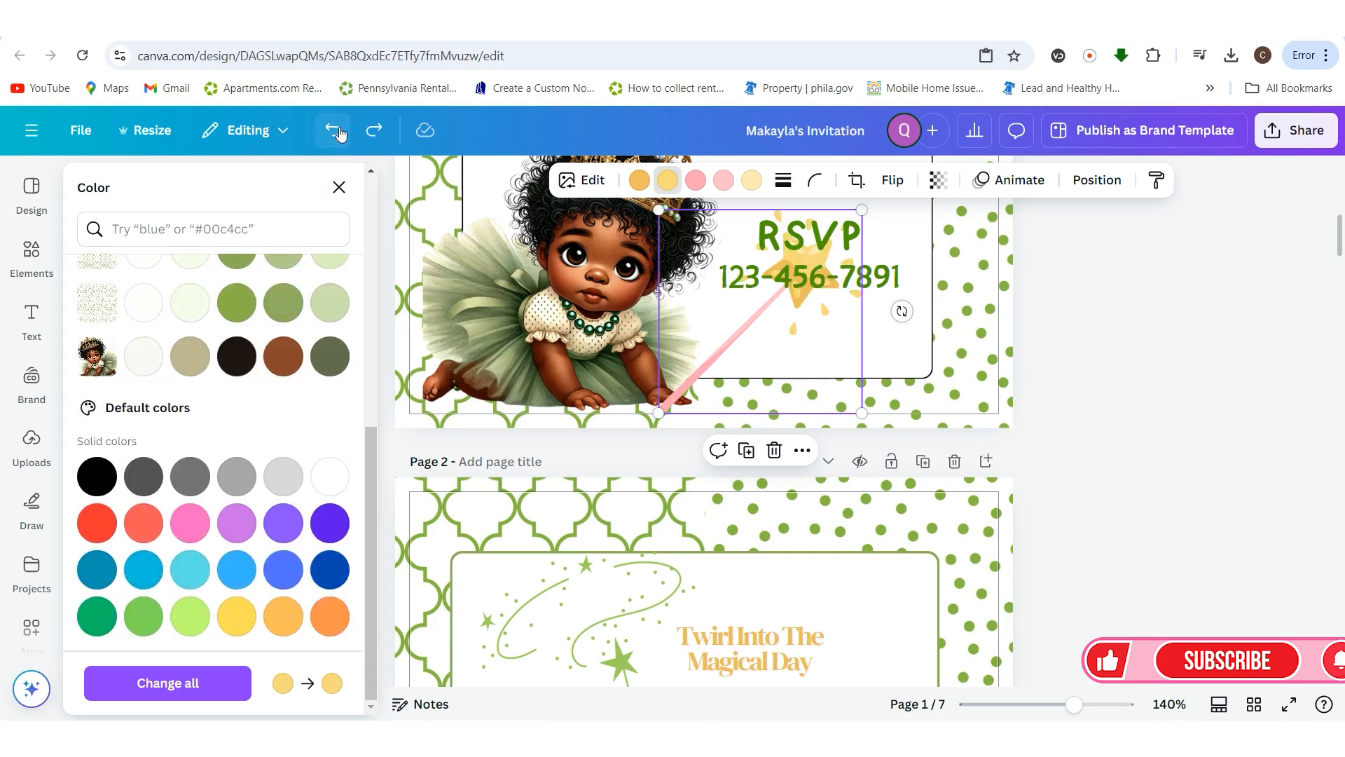
- Recolor both pink tones of the wand's handle with the dark green from the IMG_3898.png colors
{"action": "left_click", "coordinate": [696, 180]}
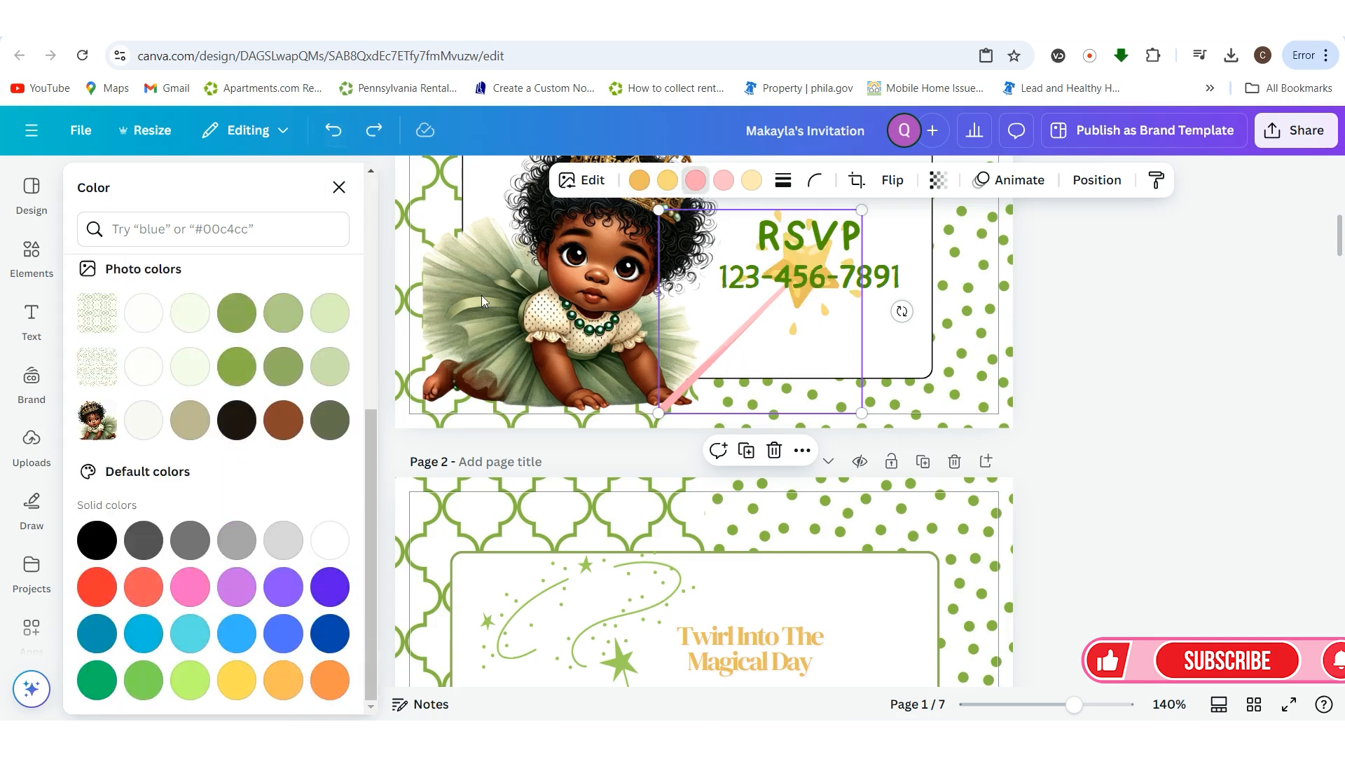
{"action": "scroll", "coordinate": [256, 343], "scroll_direction": "up", "scroll_amount": 4}
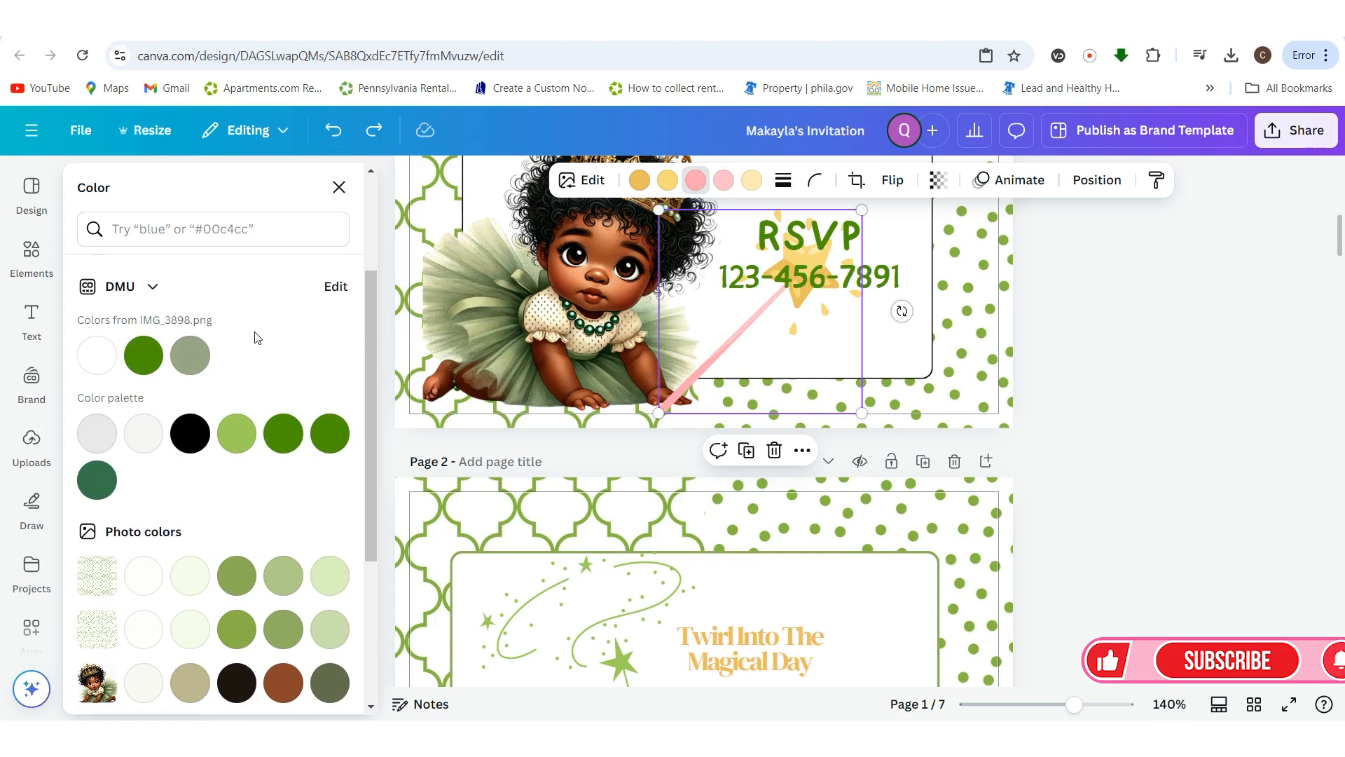
{"action": "left_click", "coordinate": [143, 355]}
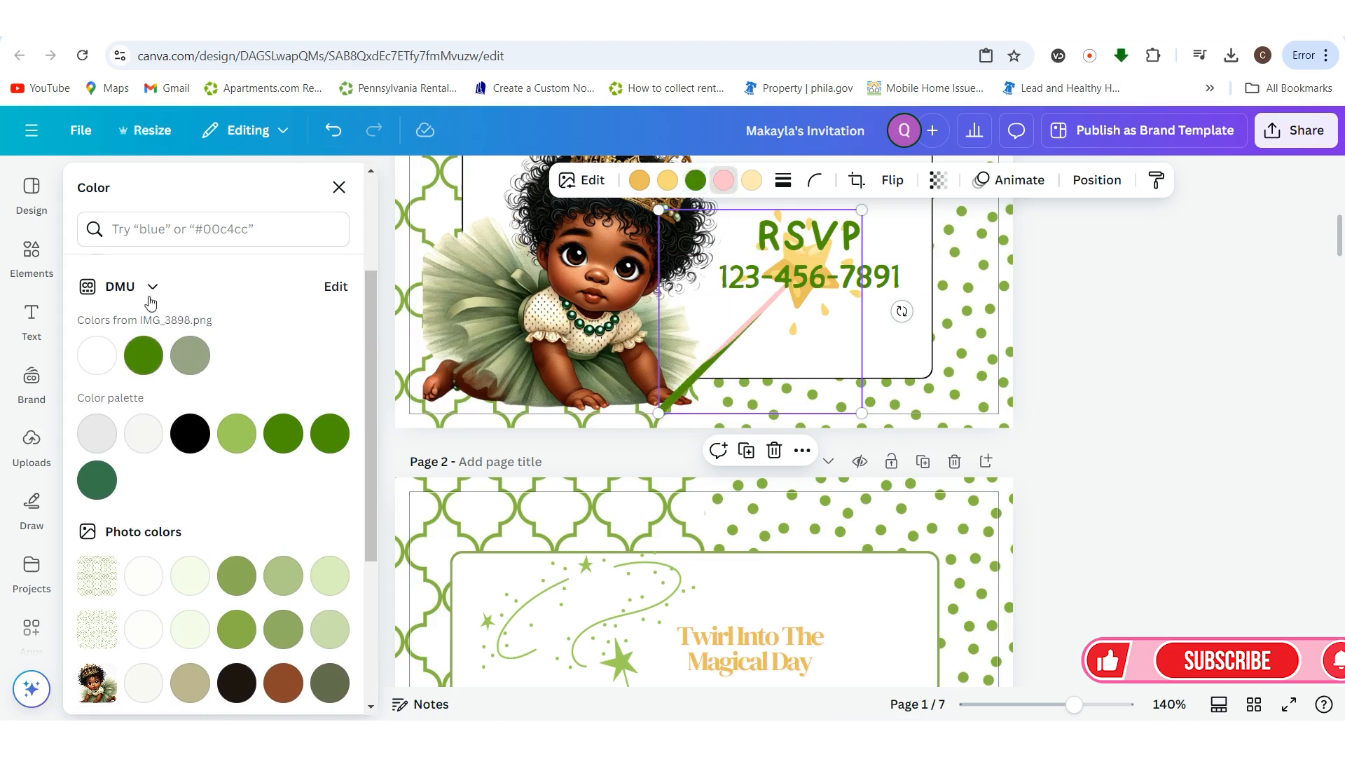
{"action": "left_click", "coordinate": [142, 357]}
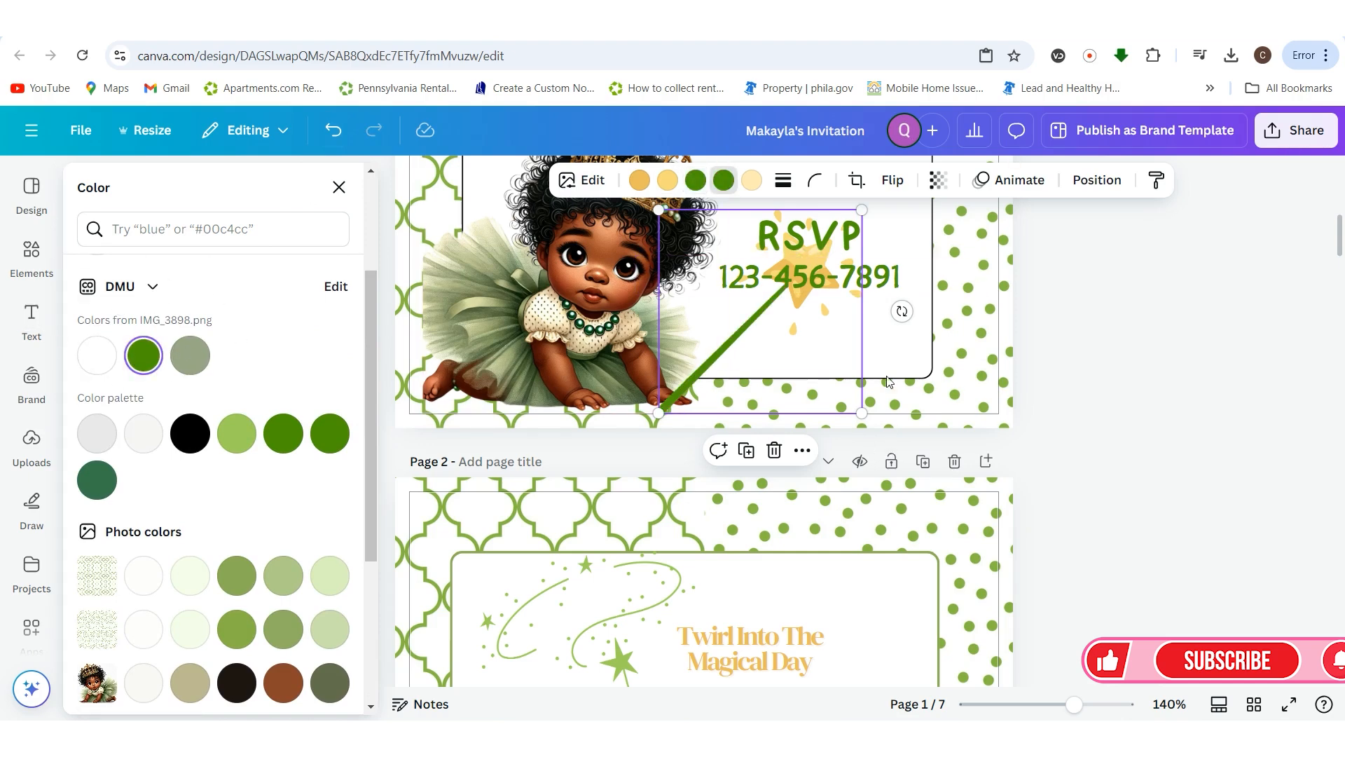
- Recolor the wand's palest yellow tone with the solid yellow from the default colors
{"action": "left_click", "coordinate": [757, 191]}
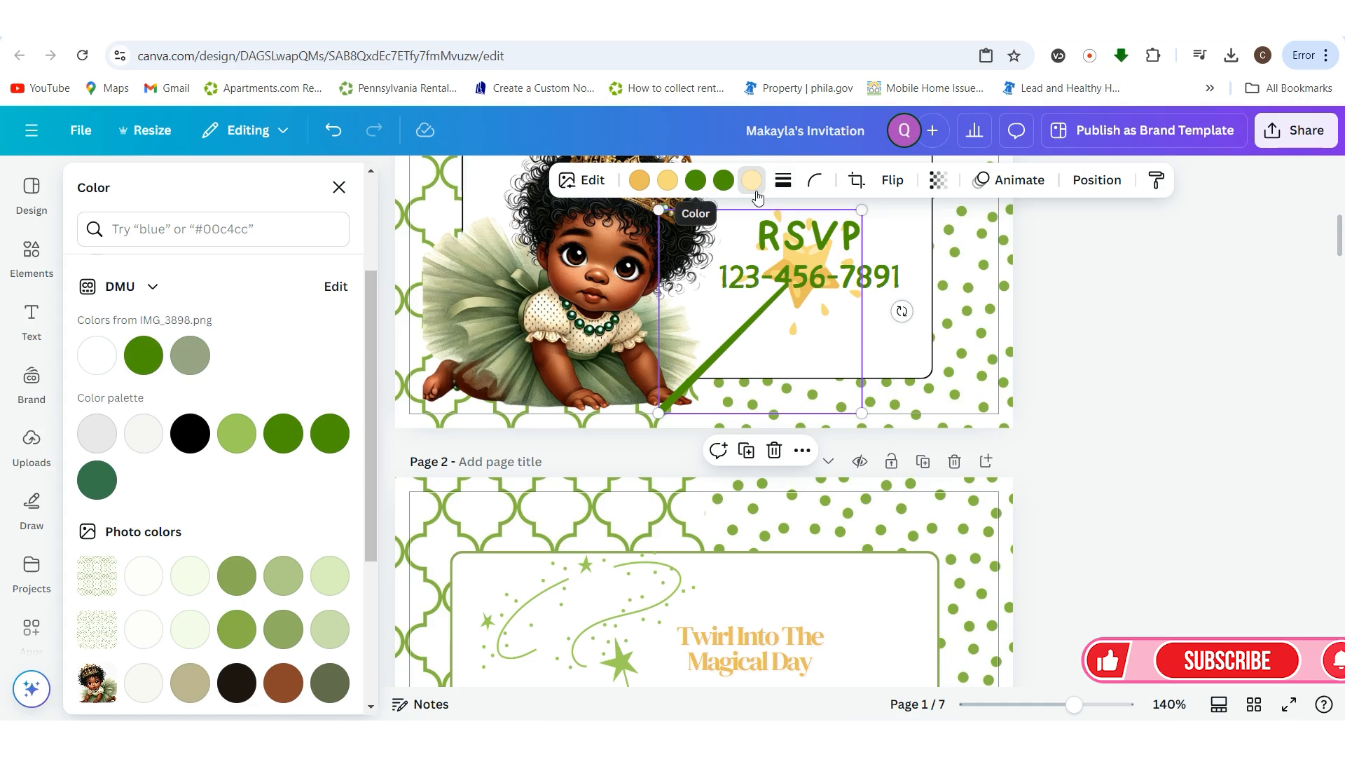
{"action": "scroll", "coordinate": [166, 506], "scroll_direction": "down", "scroll_amount": 3}
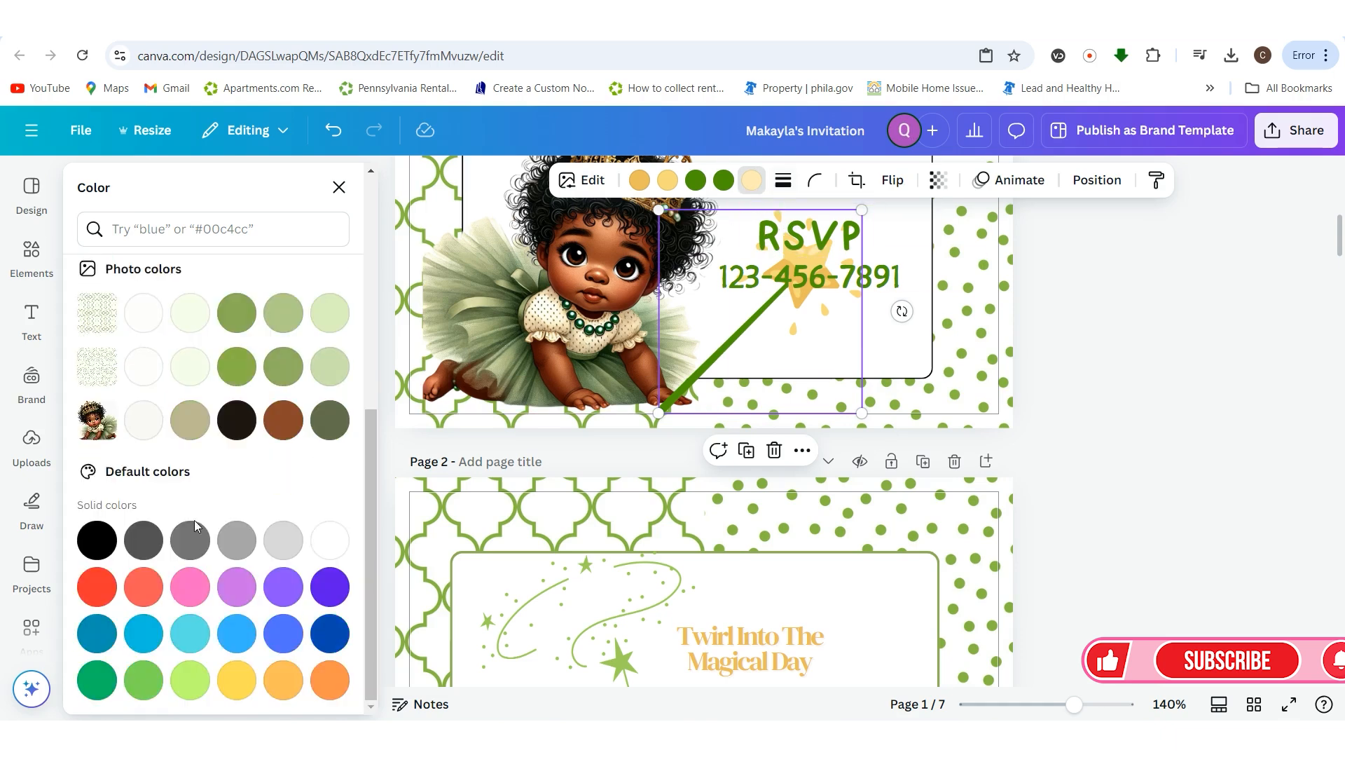
{"action": "left_click", "coordinate": [242, 681]}
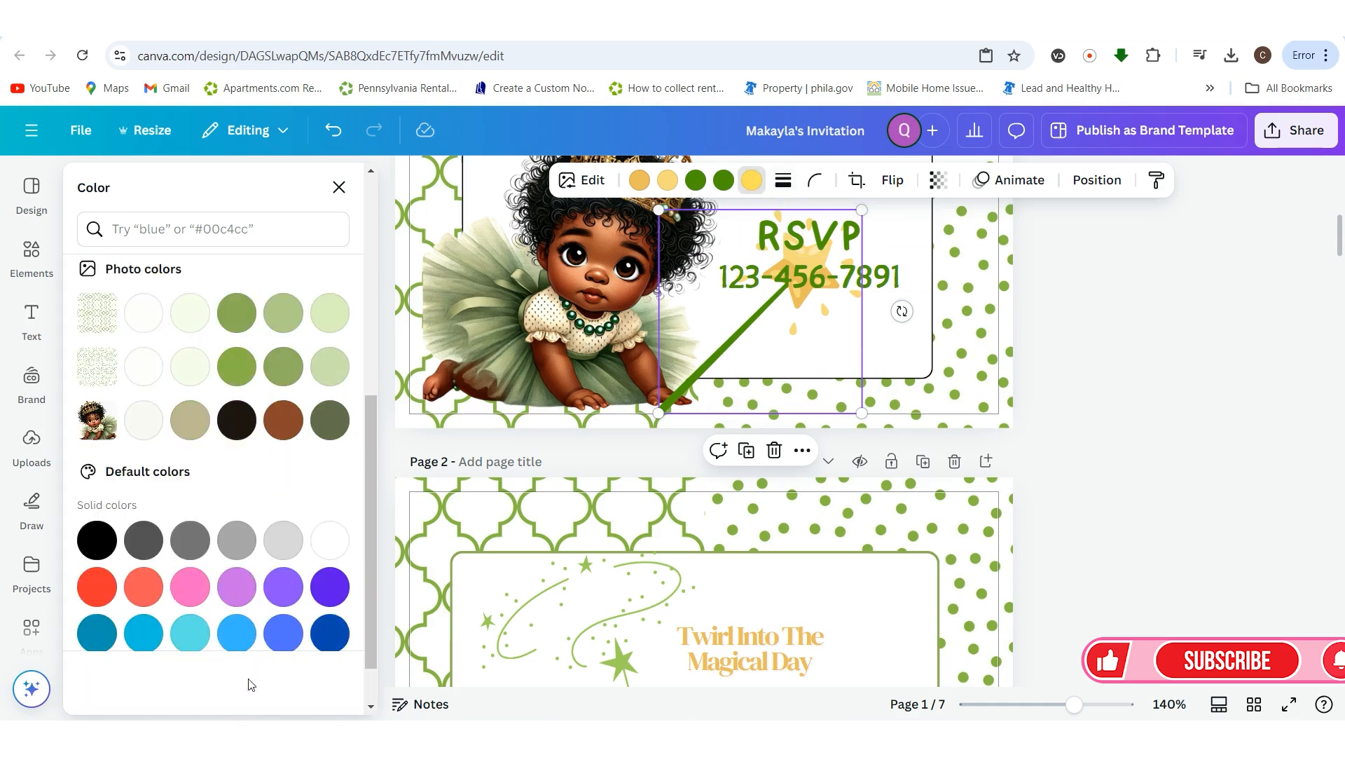
{"action": "left_click", "coordinate": [1084, 339]}
{"action": "left_click", "coordinate": [1081, 342]}
- Bring the star wand to the front, above the RSVP heading and phone number
{"action": "scroll", "coordinate": [1072, 347], "scroll_direction": "up", "scroll_amount": 1}
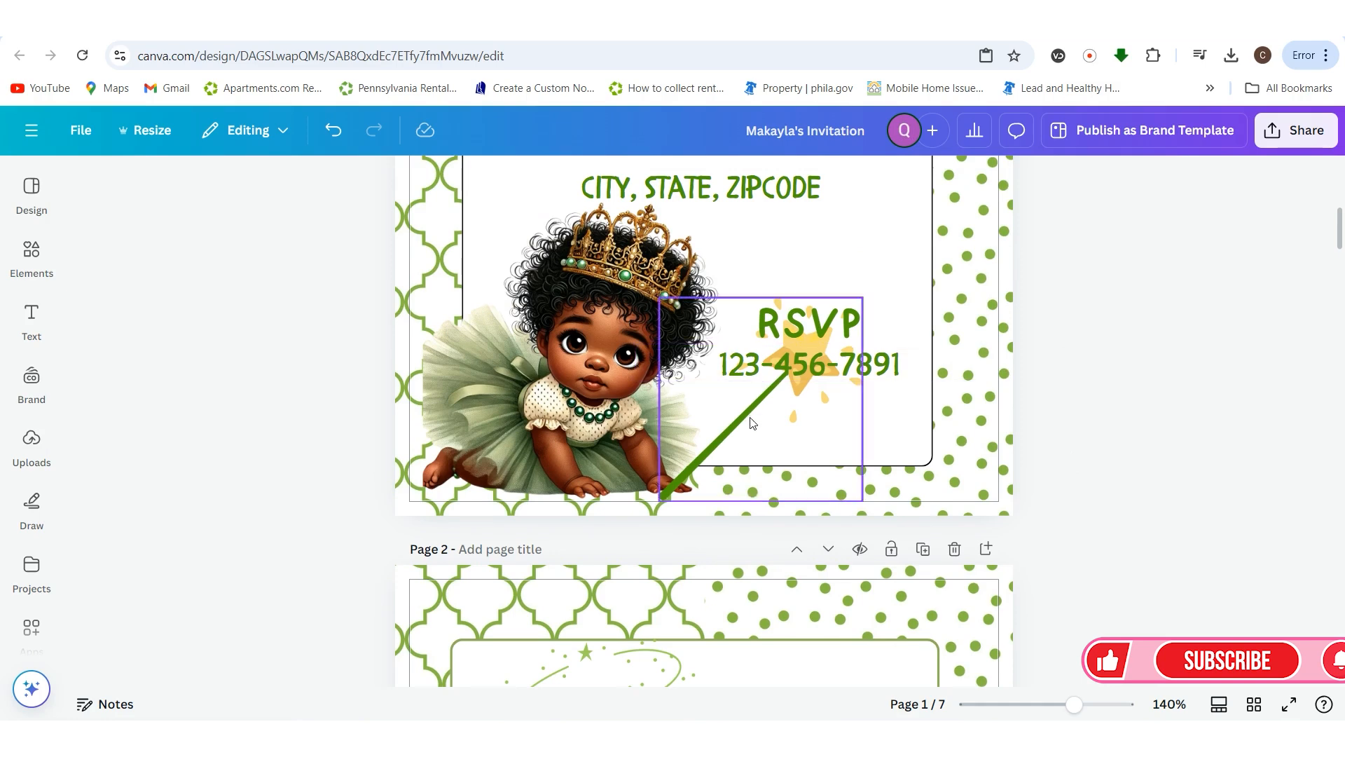
{"action": "left_click", "coordinate": [735, 443]}
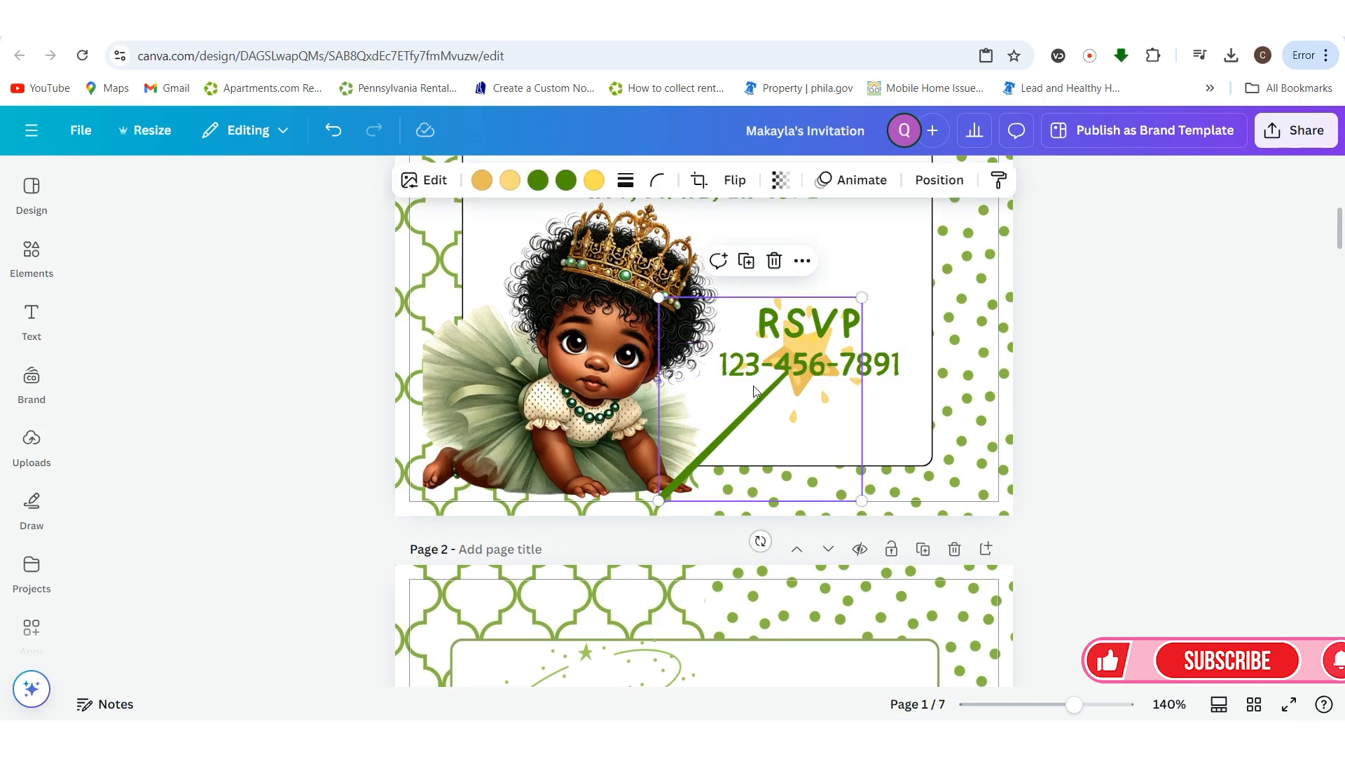
{"action": "left_click", "coordinate": [940, 180]}
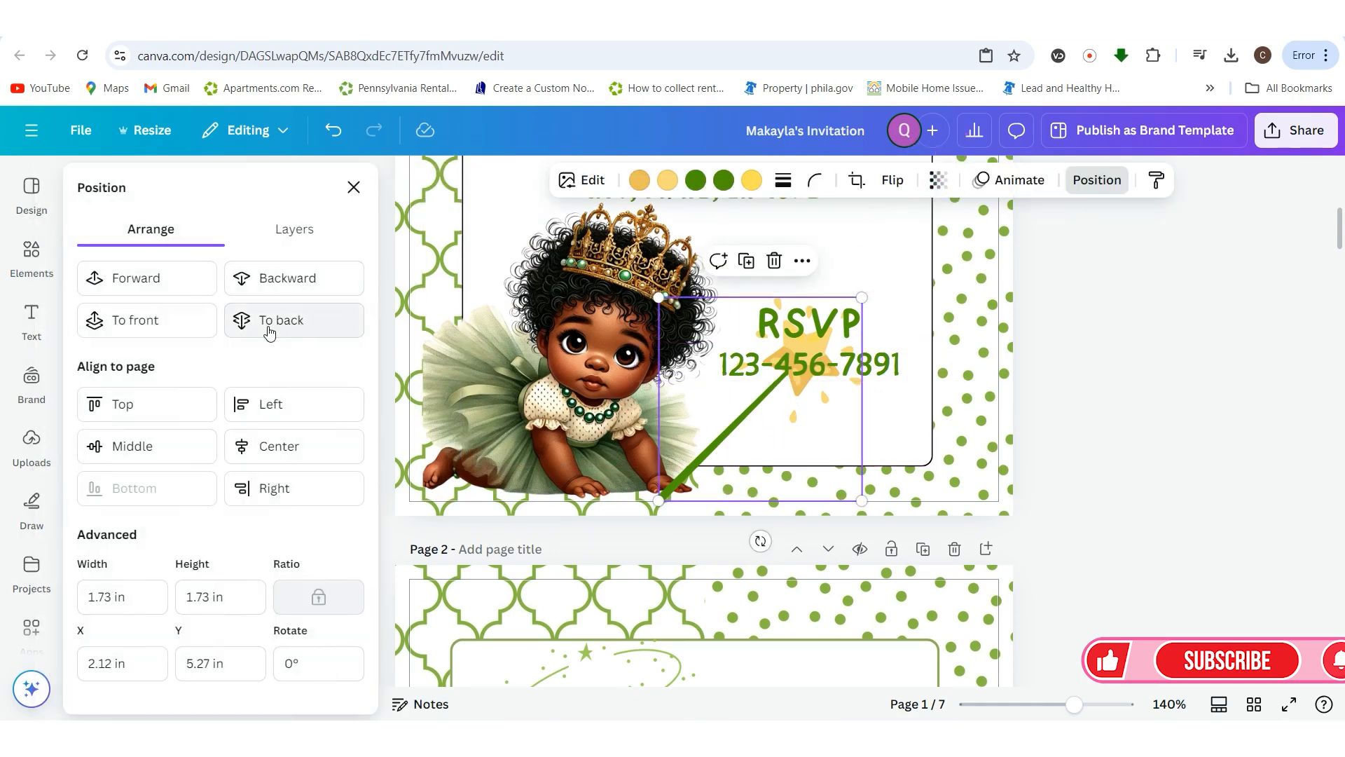
{"action": "left_click", "coordinate": [183, 333]}
{"action": "left_click", "coordinate": [1072, 376]}
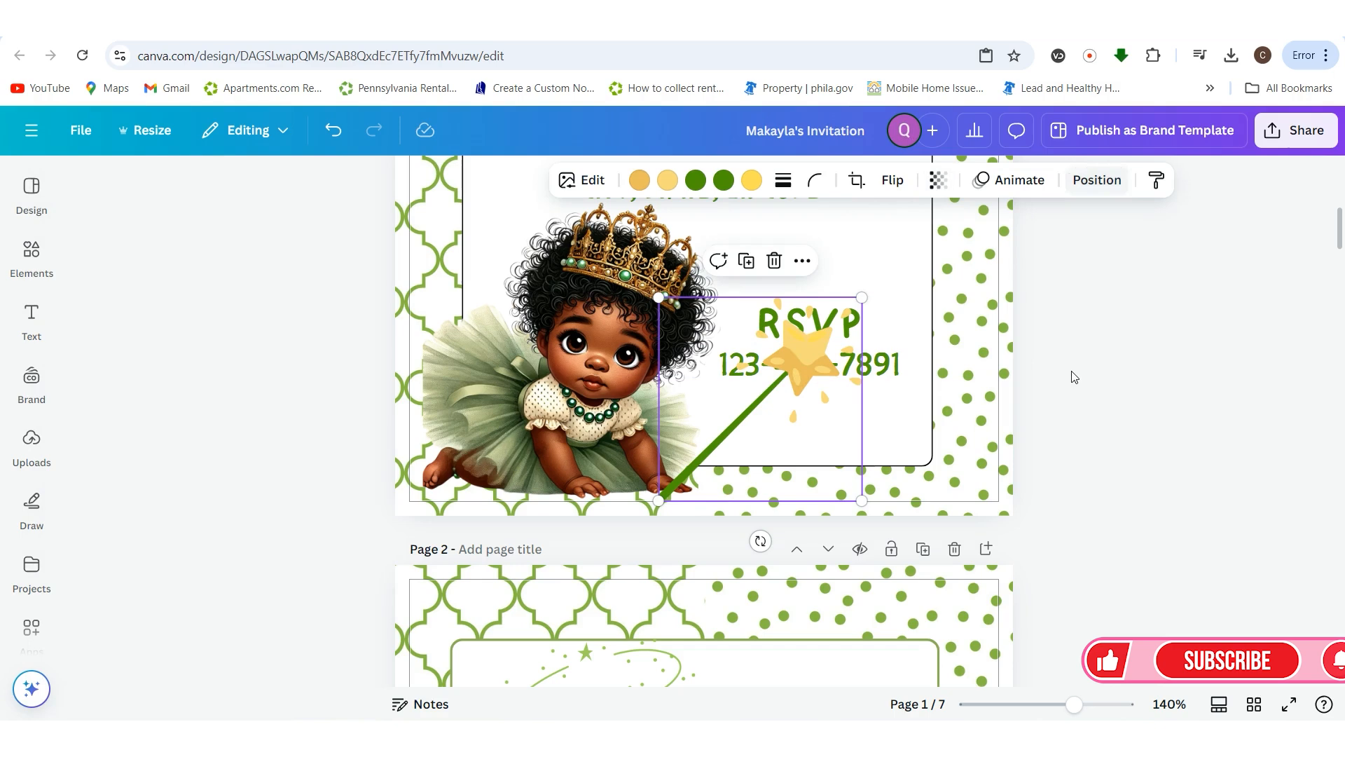
{"action": "left_click", "coordinate": [1123, 405]}
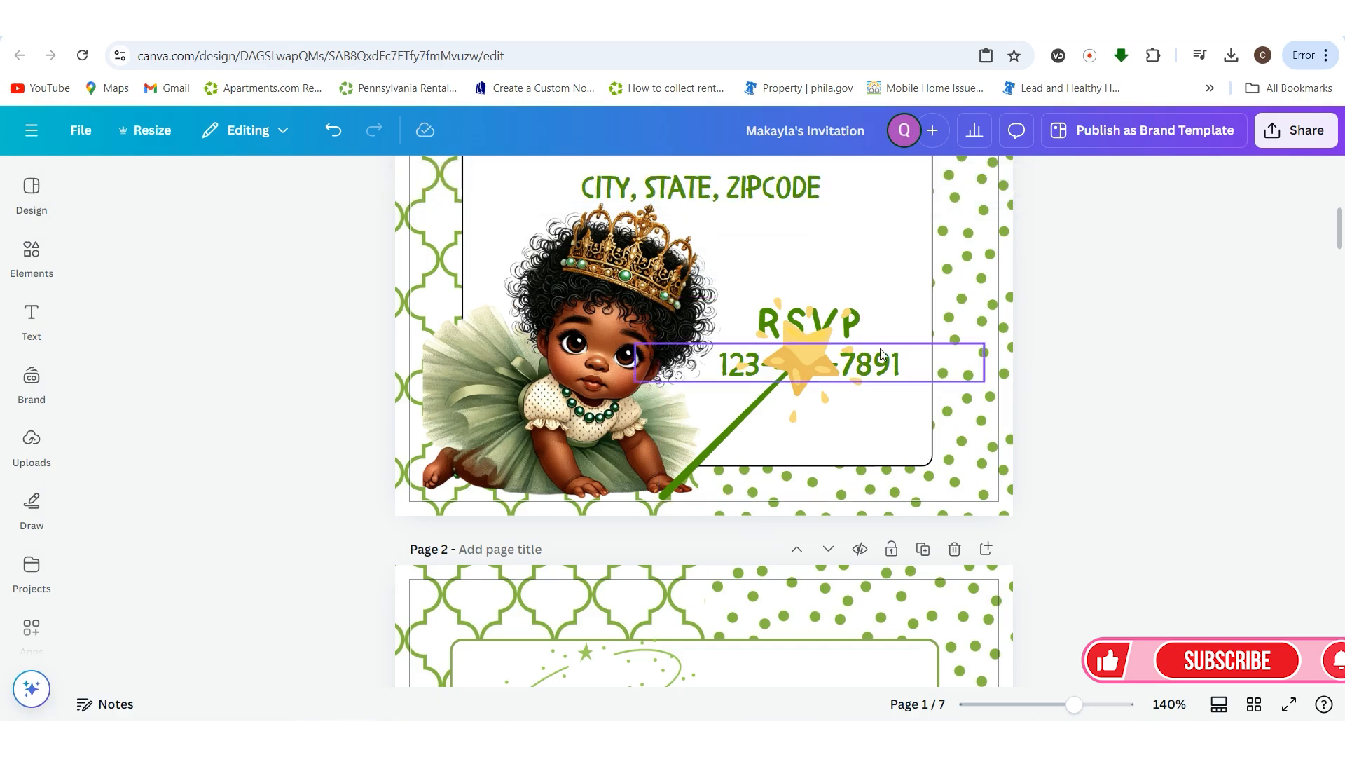
- Move the RSVP heading and phone number up beneath the address, and shrink the wand with its handle end at the baby's front hand
{"action": "left_click", "coordinate": [788, 417]}
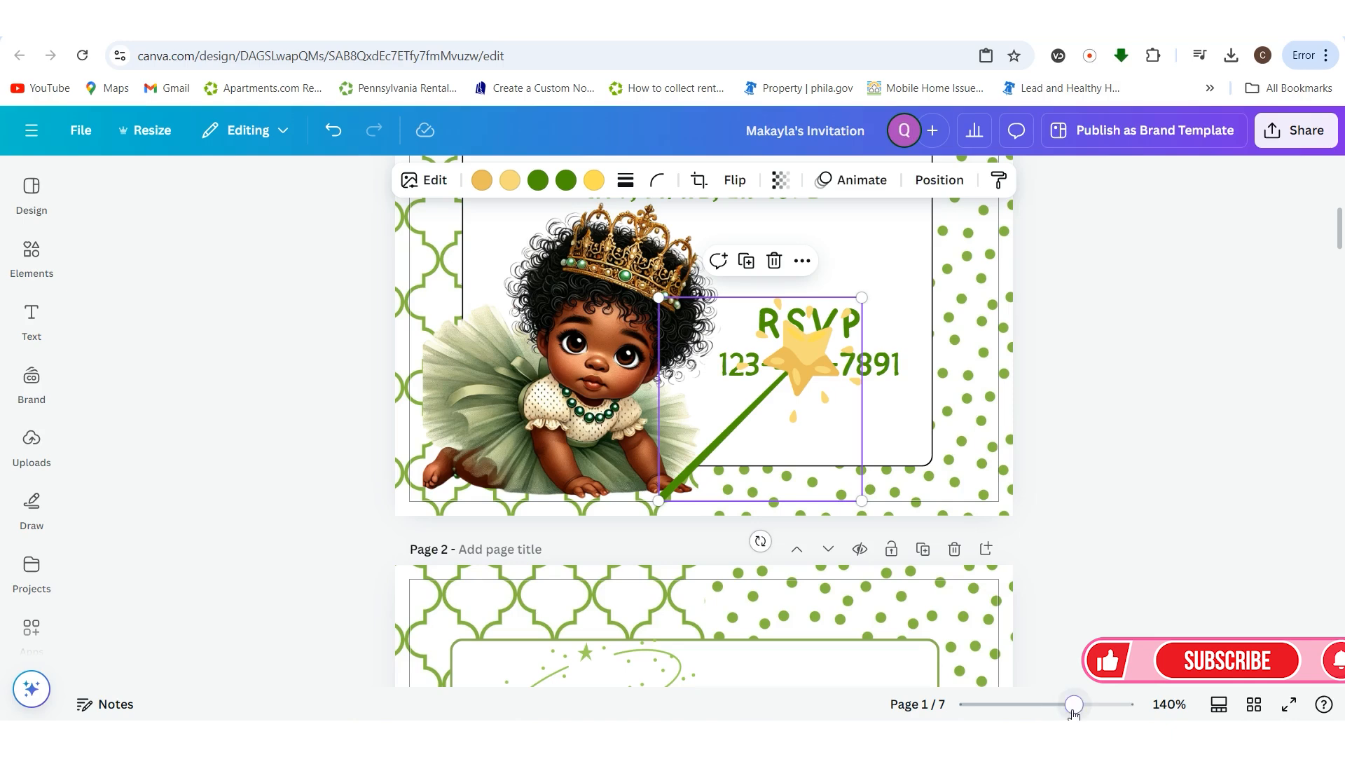
{"action": "left_click_drag", "start_coordinate": [1074, 704], "coordinate": [1063, 704]}
{"action": "scroll", "coordinate": [1048, 468], "scroll_direction": "up", "scroll_amount": 4}
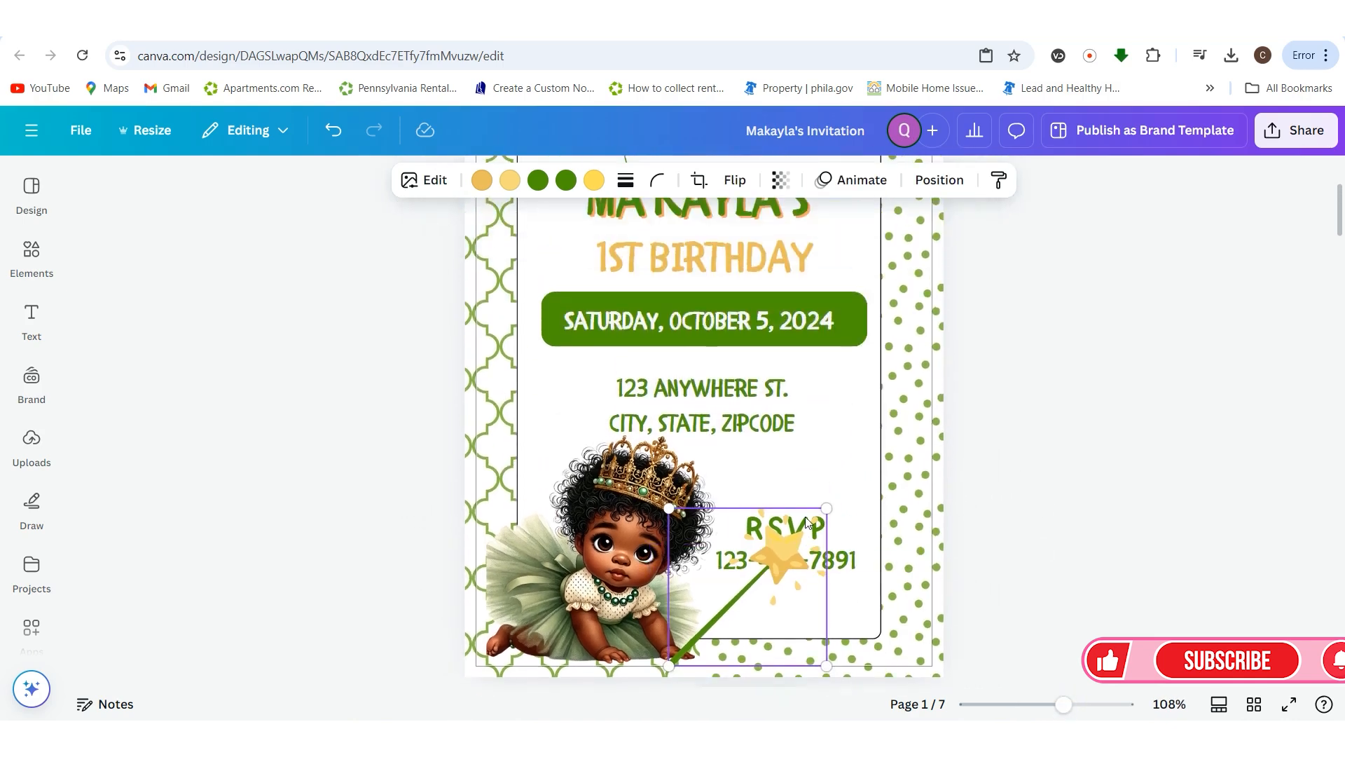
{"action": "left_click_drag", "start_coordinate": [835, 530], "coordinate": [836, 479]}
{"action": "left_click_drag", "start_coordinate": [857, 574], "coordinate": [786, 548]}
{"action": "left_click", "coordinate": [770, 546]}
{"action": "left_click_drag", "start_coordinate": [746, 590], "coordinate": [747, 586]}
{"action": "left_click", "coordinate": [1021, 500]}
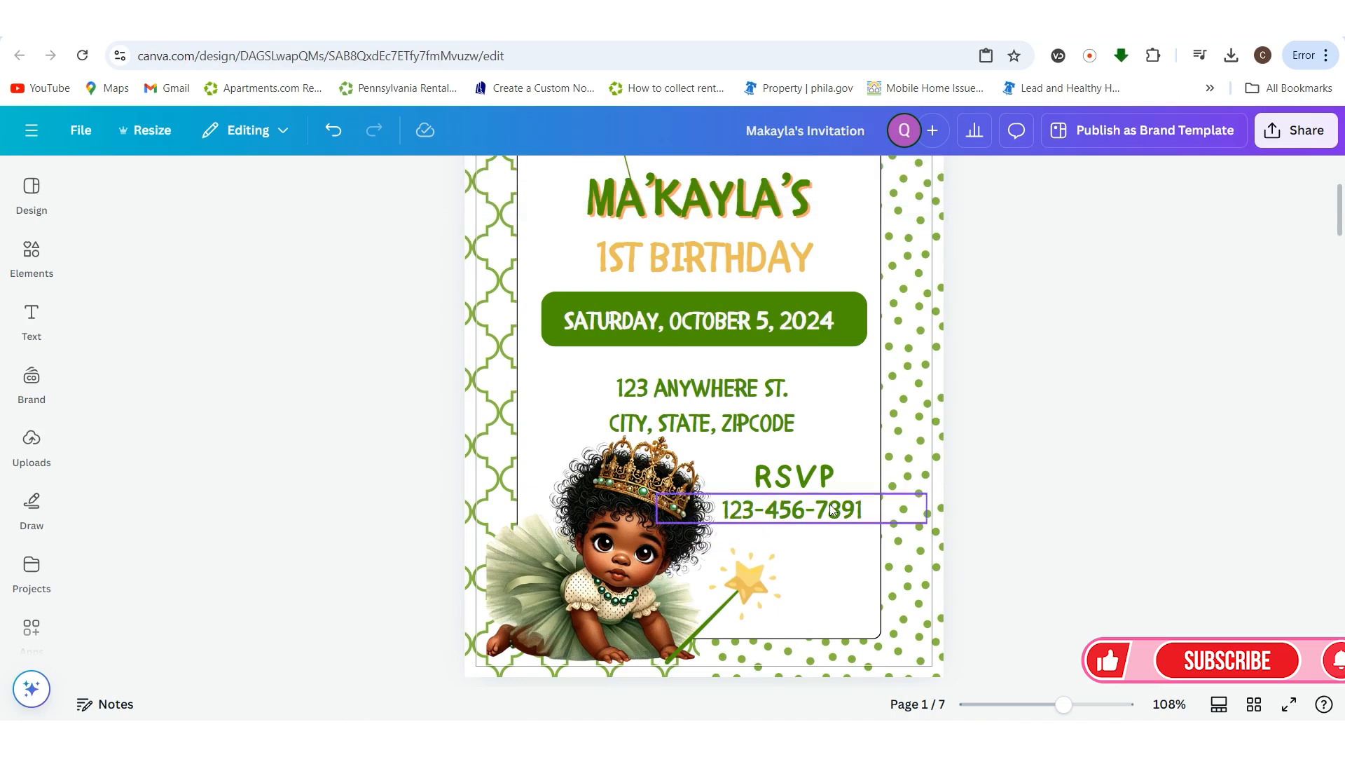
- Shrink the phone number to size 16.9 and the RSVP heading above it to 25.9
{"action": "left_click", "coordinate": [852, 518]}
{"action": "left_click_drag", "start_coordinate": [889, 516], "coordinate": [837, 515]}
{"action": "left_click", "coordinate": [806, 475]}
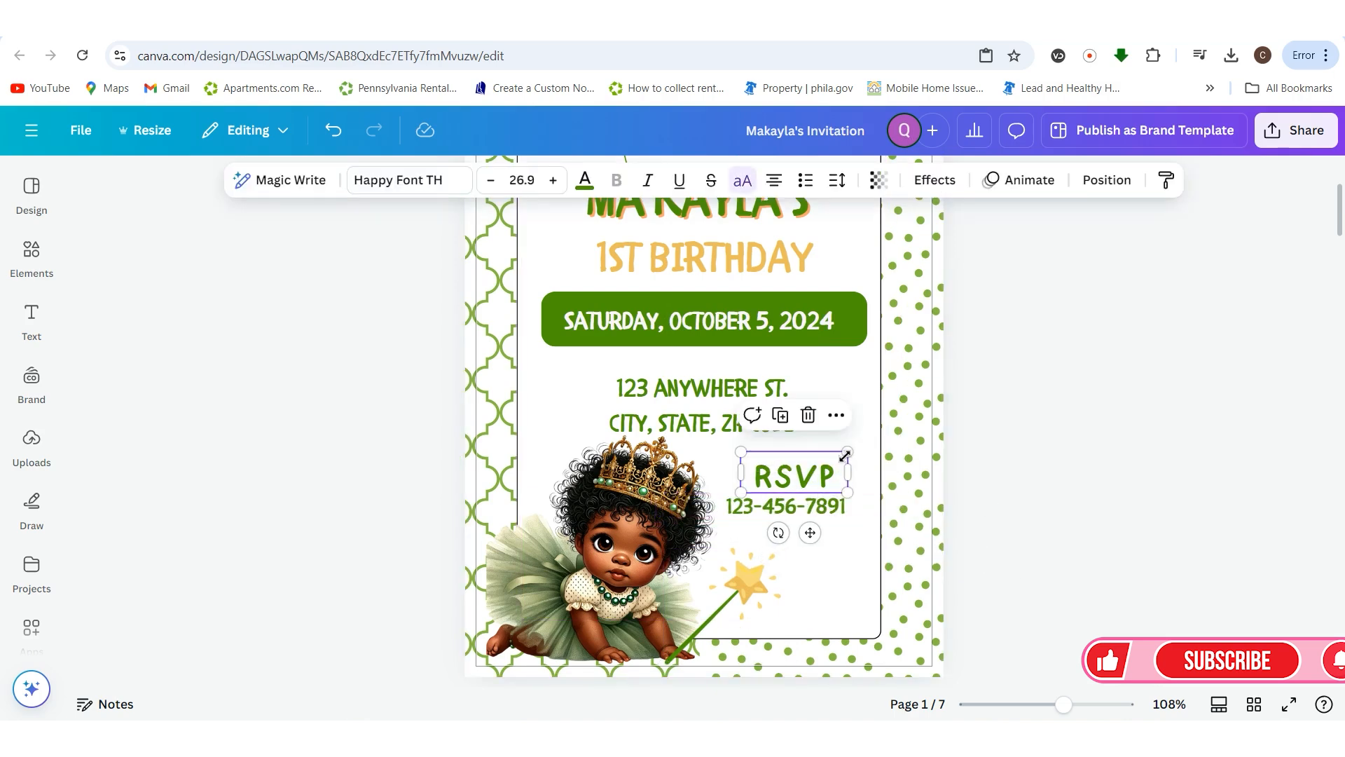
{"action": "mouse_move", "coordinate": [838, 462]}
{"action": "left_mouse_down"}
{"action": "mouse_move", "coordinate": [827, 470]}
{"action": "mouse_move", "coordinate": [846, 458]}
{"action": "left_mouse_up"}
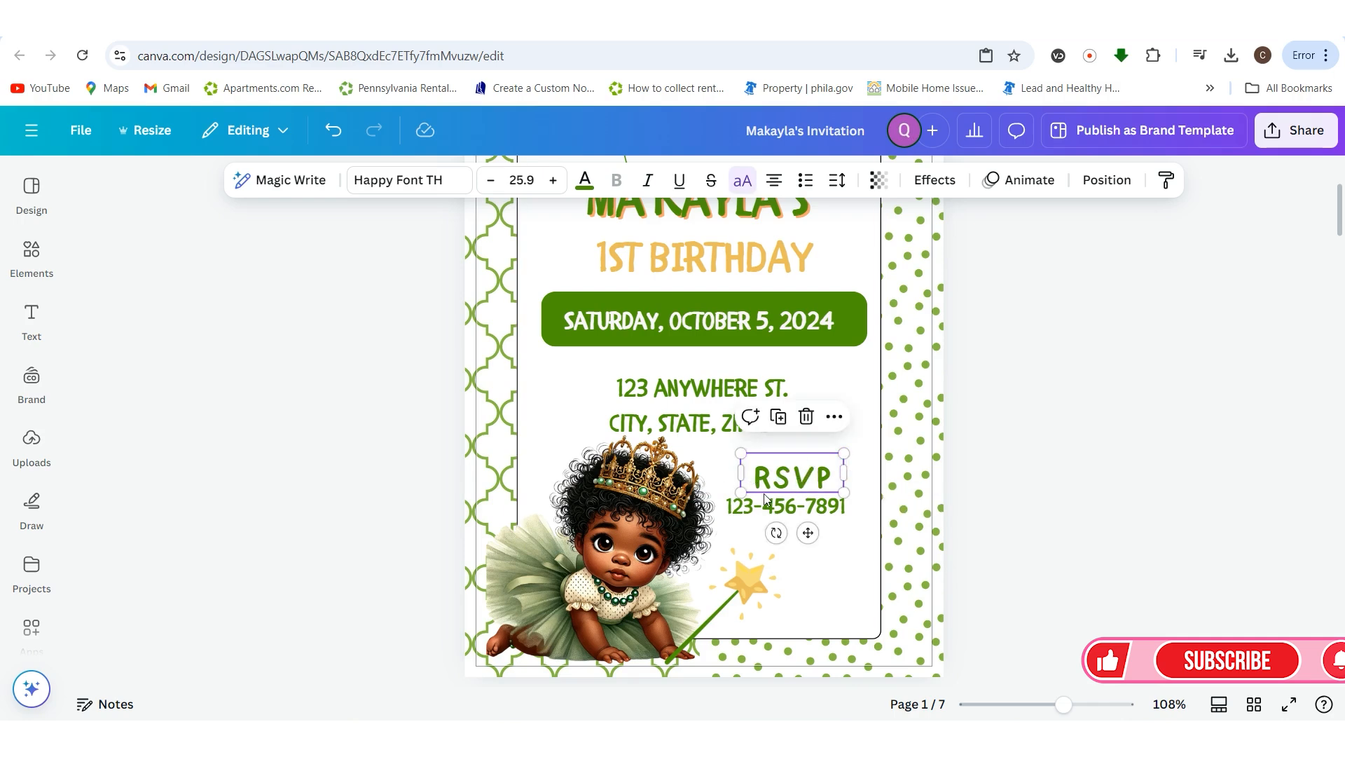
- Tighten the letter spacing of the RSVP heading
{"action": "left_click", "coordinate": [839, 192]}
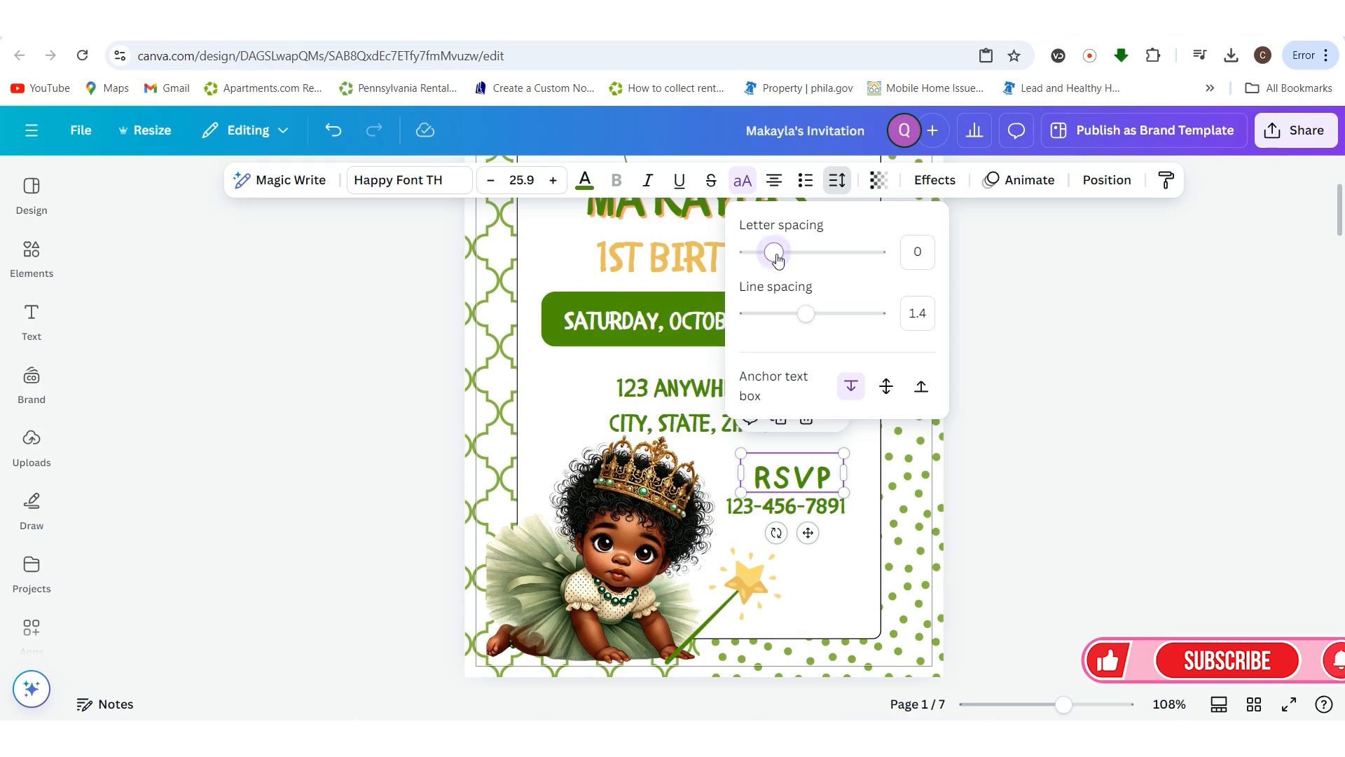
{"action": "mouse_move", "coordinate": [774, 252]}
{"action": "left_mouse_down"}
{"action": "mouse_move", "coordinate": [795, 254]}
{"action": "mouse_move", "coordinate": [761, 266]}
{"action": "left_mouse_up"}
{"action": "left_click", "coordinate": [1162, 480]}
{"action": "scroll", "coordinate": [1160, 473], "scroll_direction": "up", "scroll_amount": 1}
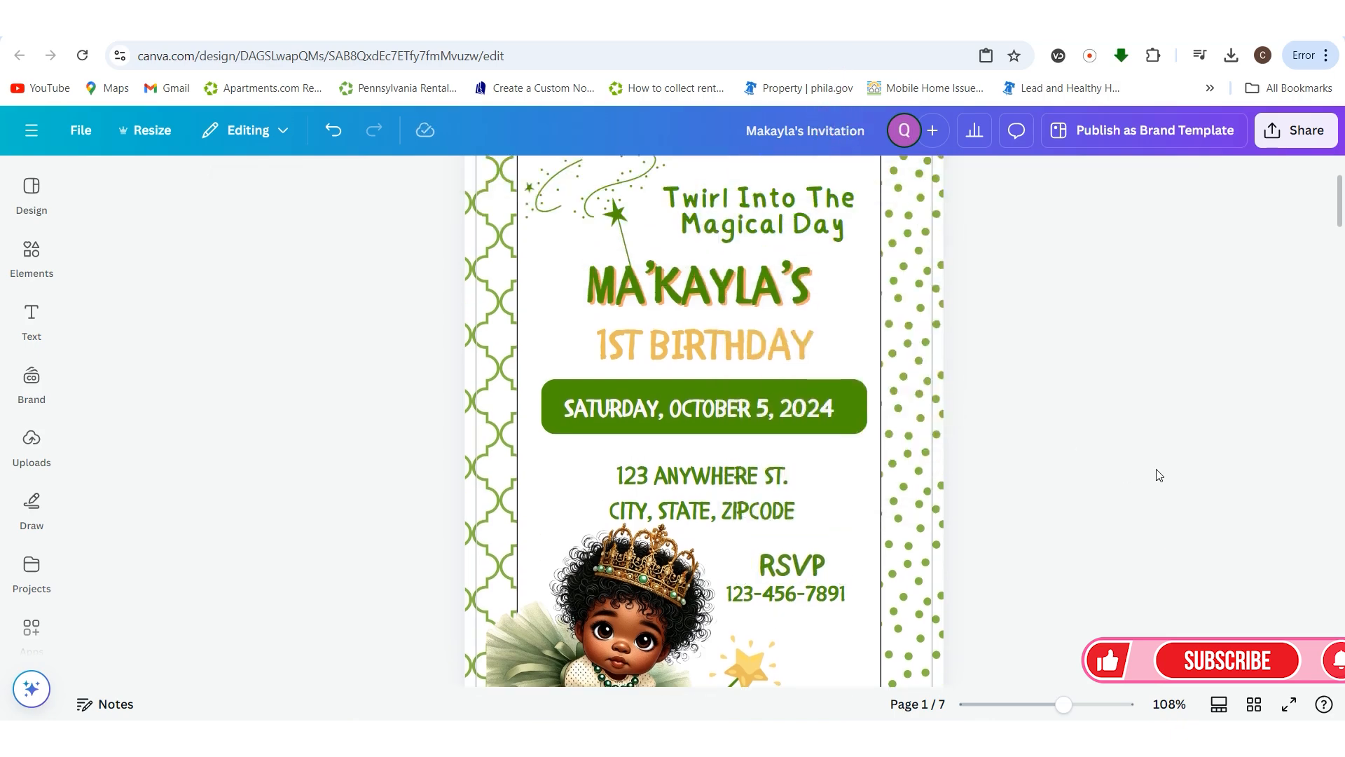
{"action": "scroll", "coordinate": [1093, 457], "scroll_direction": "down", "scroll_amount": 1}
- Center the phone number beneath the RSVP heading and narrow its text box to end at the panel's right border
{"action": "left_click", "coordinate": [775, 516]}
{"action": "left_click_drag", "start_coordinate": [775, 520], "coordinate": [783, 519]}
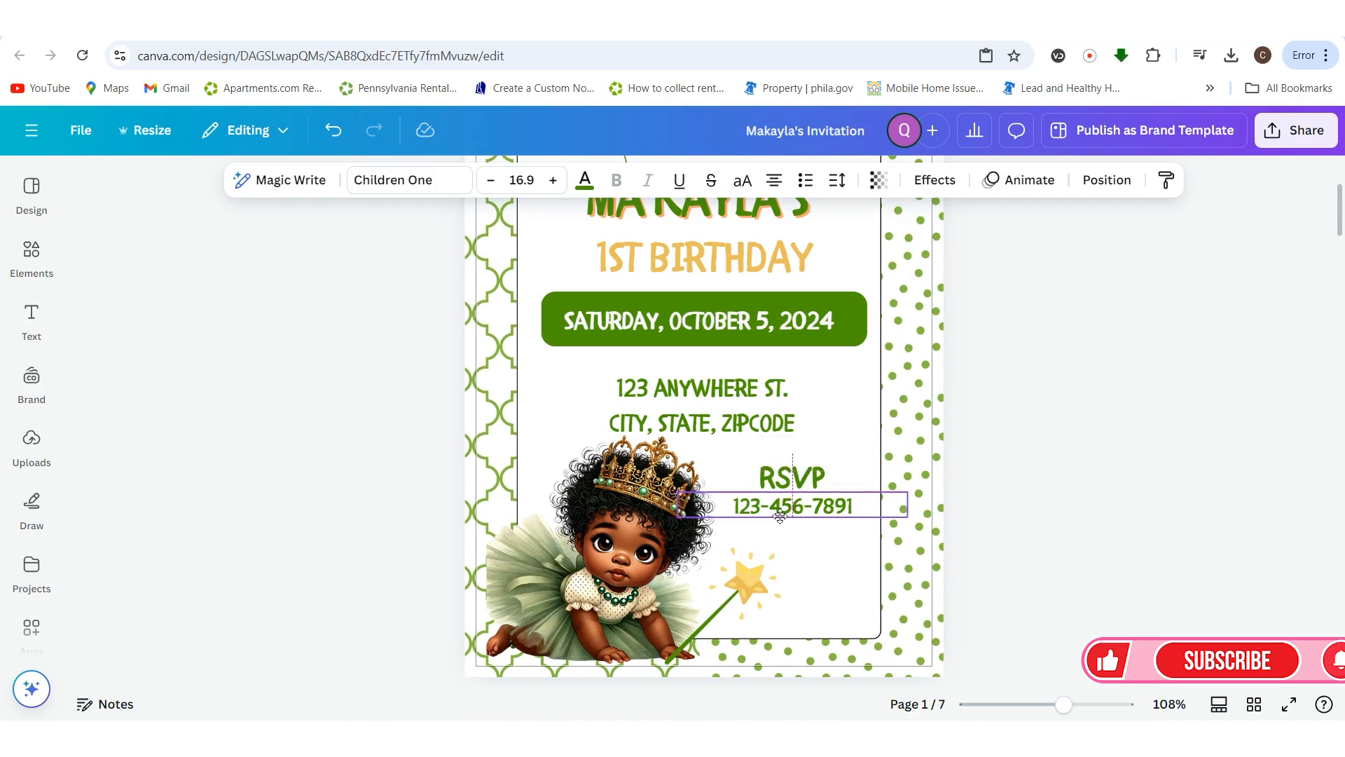
{"action": "left_click_drag", "start_coordinate": [909, 506], "coordinate": [841, 512]}
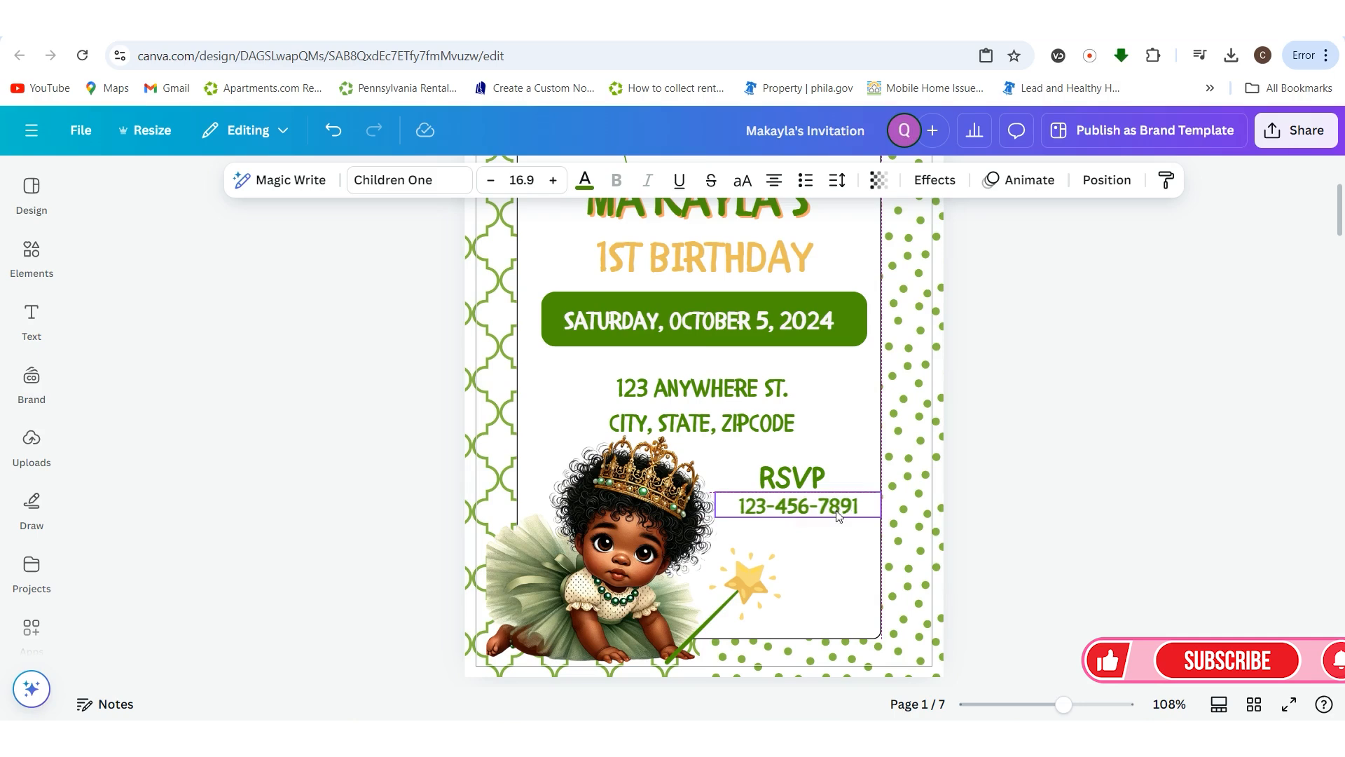
{"action": "left_click", "coordinate": [1058, 561]}
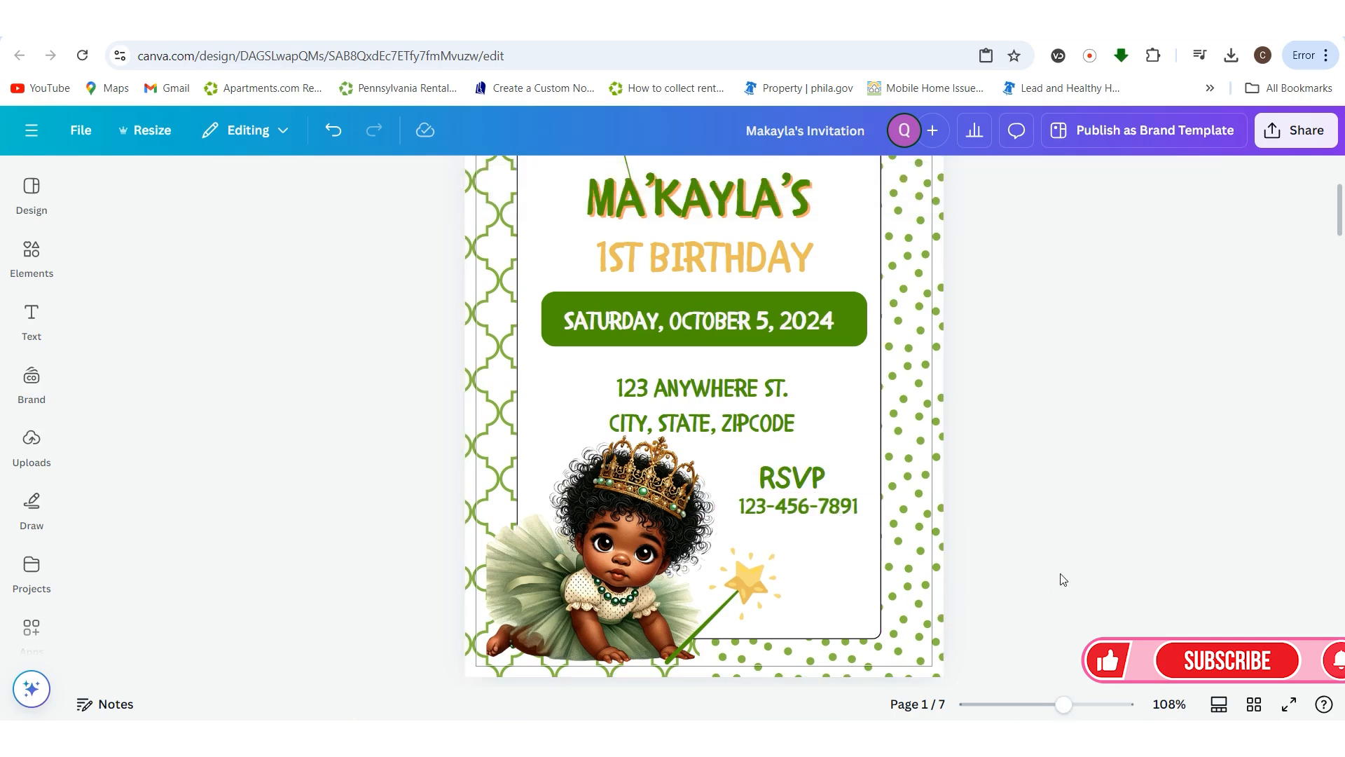
- Nudge the address lines slightly up, away from the baby's crown
{"action": "scroll", "coordinate": [1047, 533], "scroll_direction": "up", "scroll_amount": 3}
{"action": "scroll", "coordinate": [1041, 536], "scroll_direction": "down", "scroll_amount": 1}
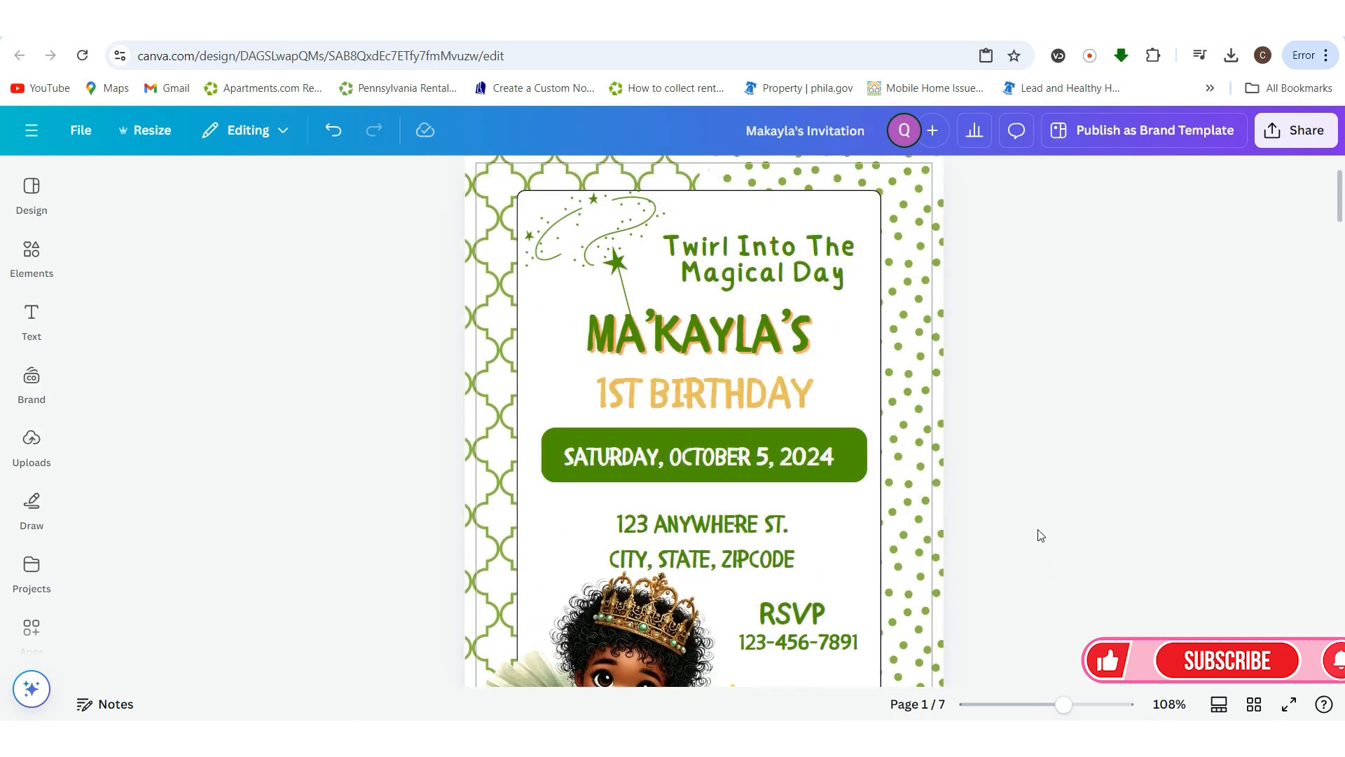
{"action": "scroll", "coordinate": [1040, 538], "scroll_direction": "down", "scroll_amount": 1}
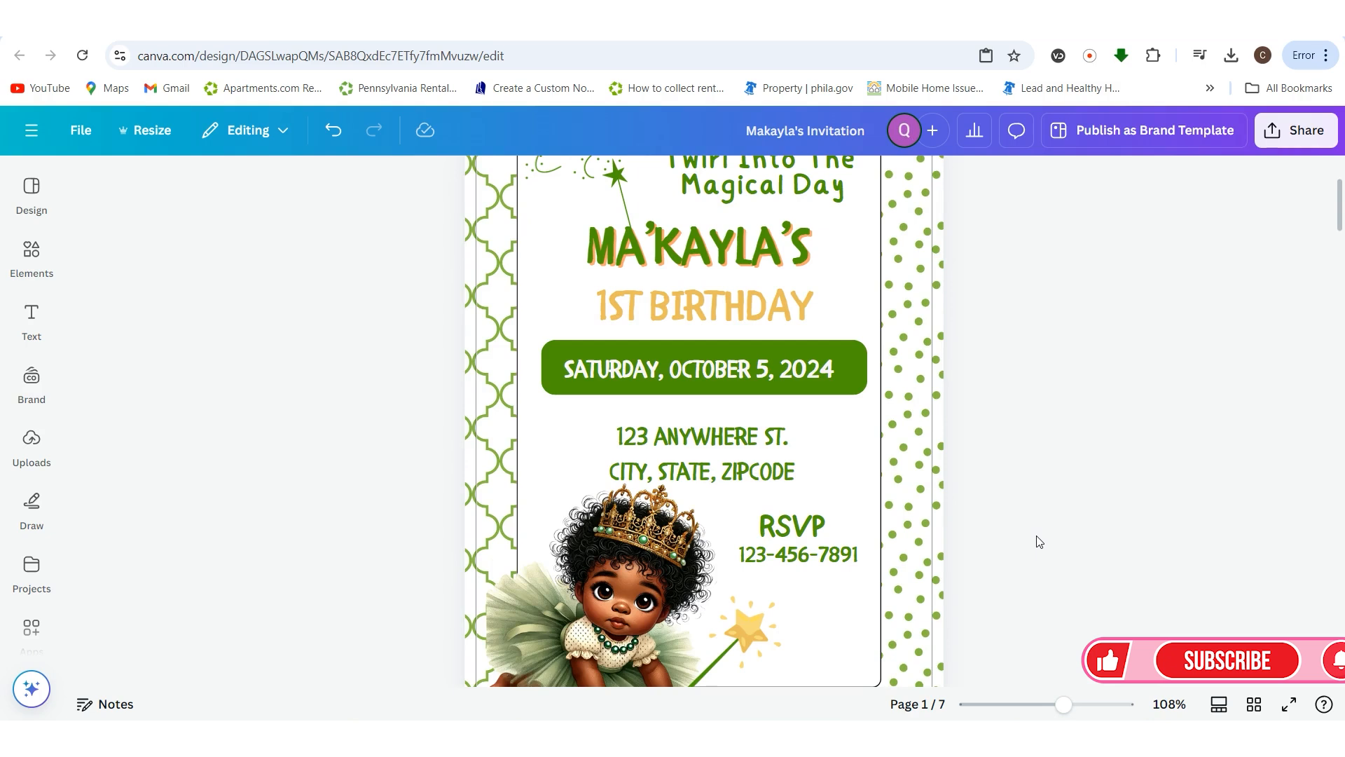
{"action": "left_click_drag", "start_coordinate": [718, 463], "coordinate": [716, 449]}
{"action": "left_click", "coordinate": [945, 398]}
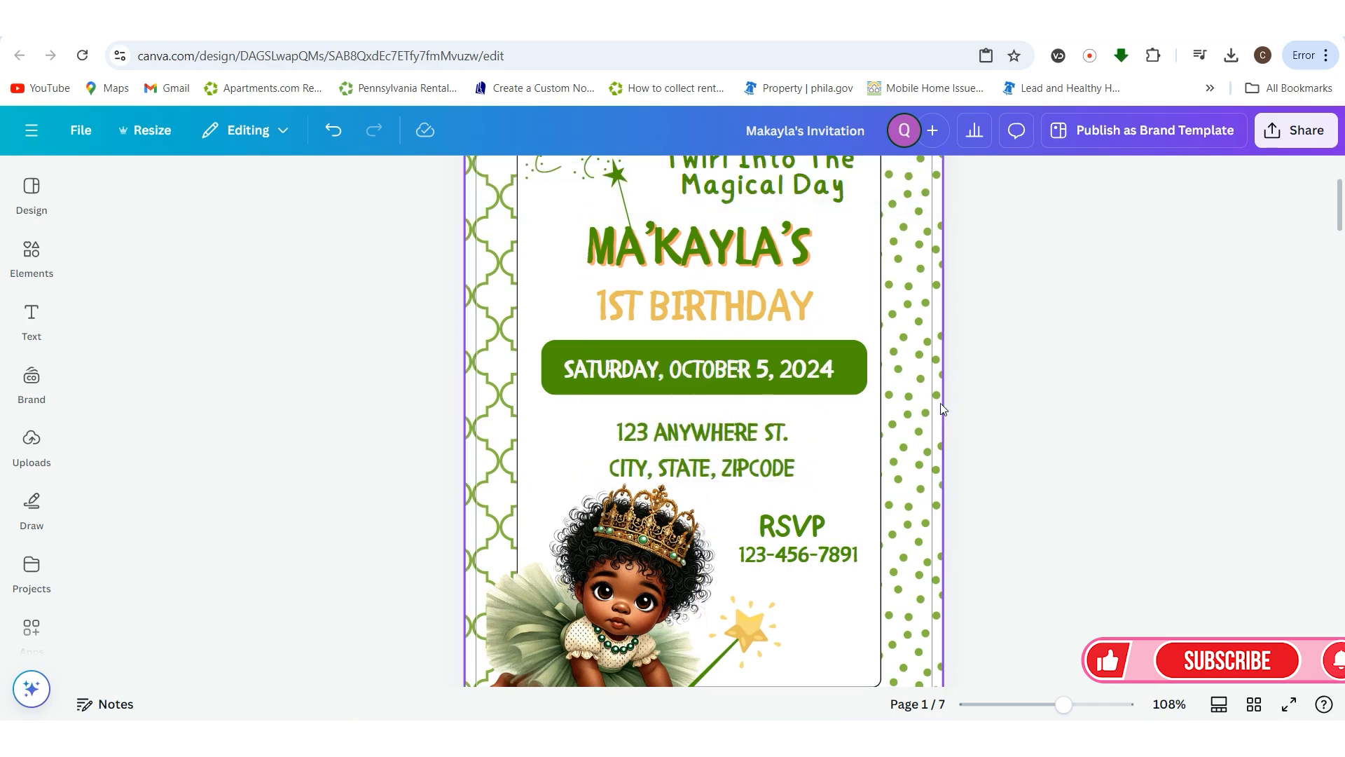
- Group the crowned baby with the star wand and shift the group slightly toward the page's left edge
{"action": "scroll", "coordinate": [940, 407], "scroll_direction": "up", "scroll_amount": 1}
{"action": "scroll", "coordinate": [932, 410], "scroll_direction": "up", "scroll_amount": 1}
{"action": "scroll", "coordinate": [932, 413], "scroll_direction": "down", "scroll_amount": 1}
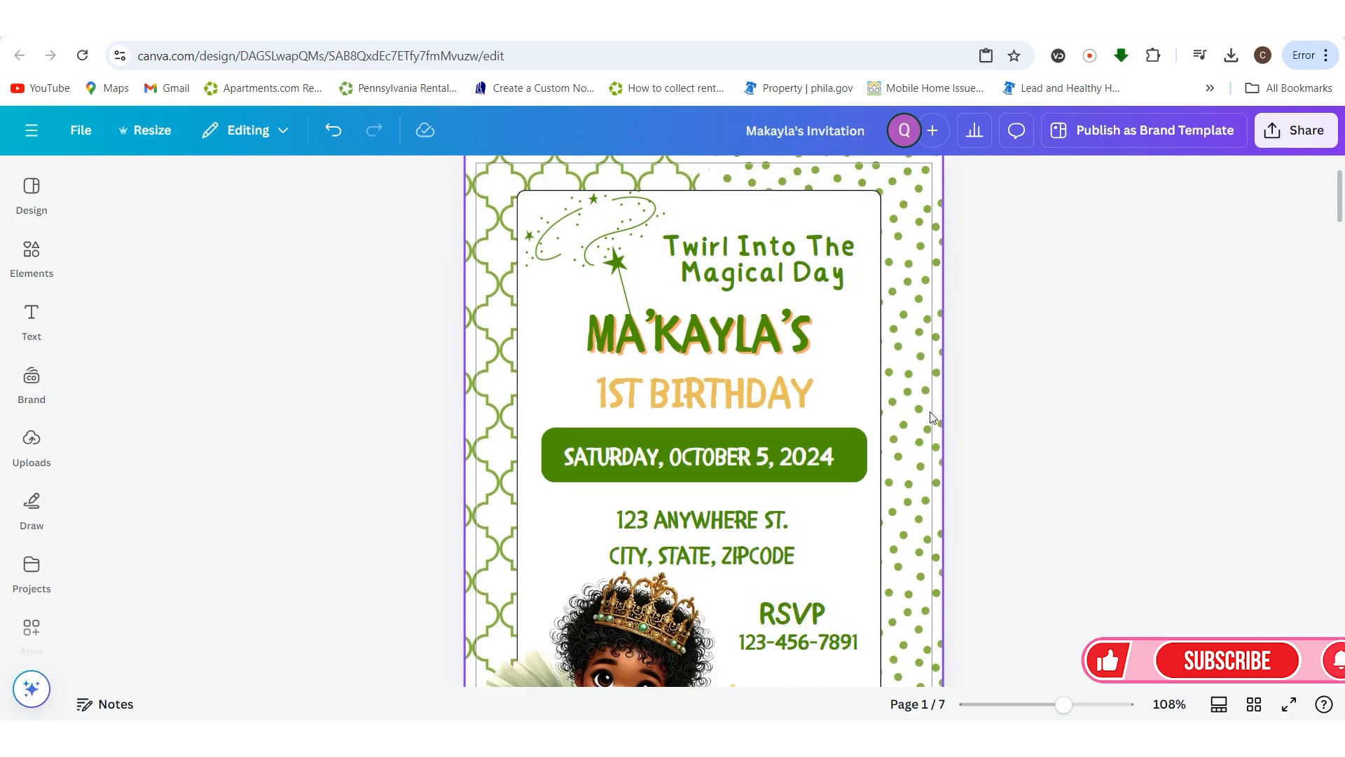
{"action": "scroll", "coordinate": [932, 416], "scroll_direction": "down", "scroll_amount": 3}
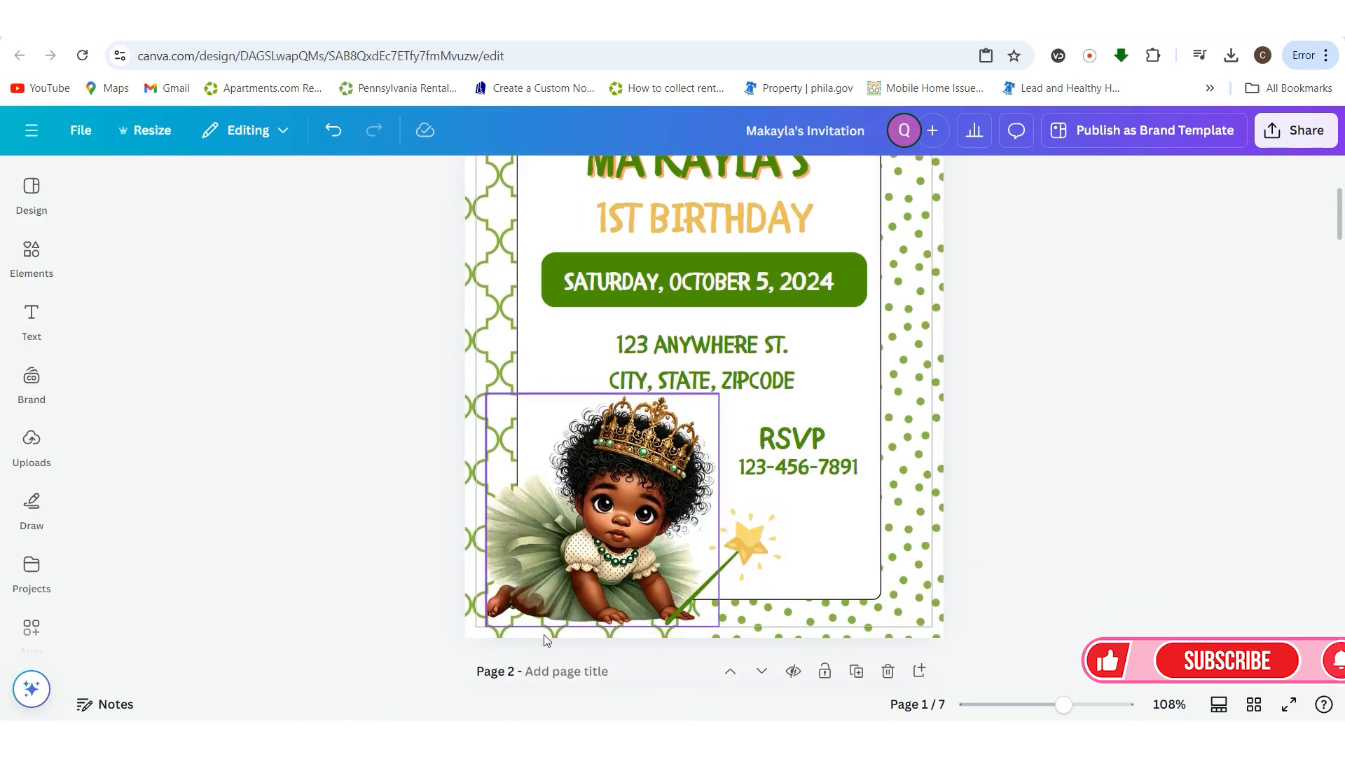
{"action": "left_click", "coordinate": [607, 591]}
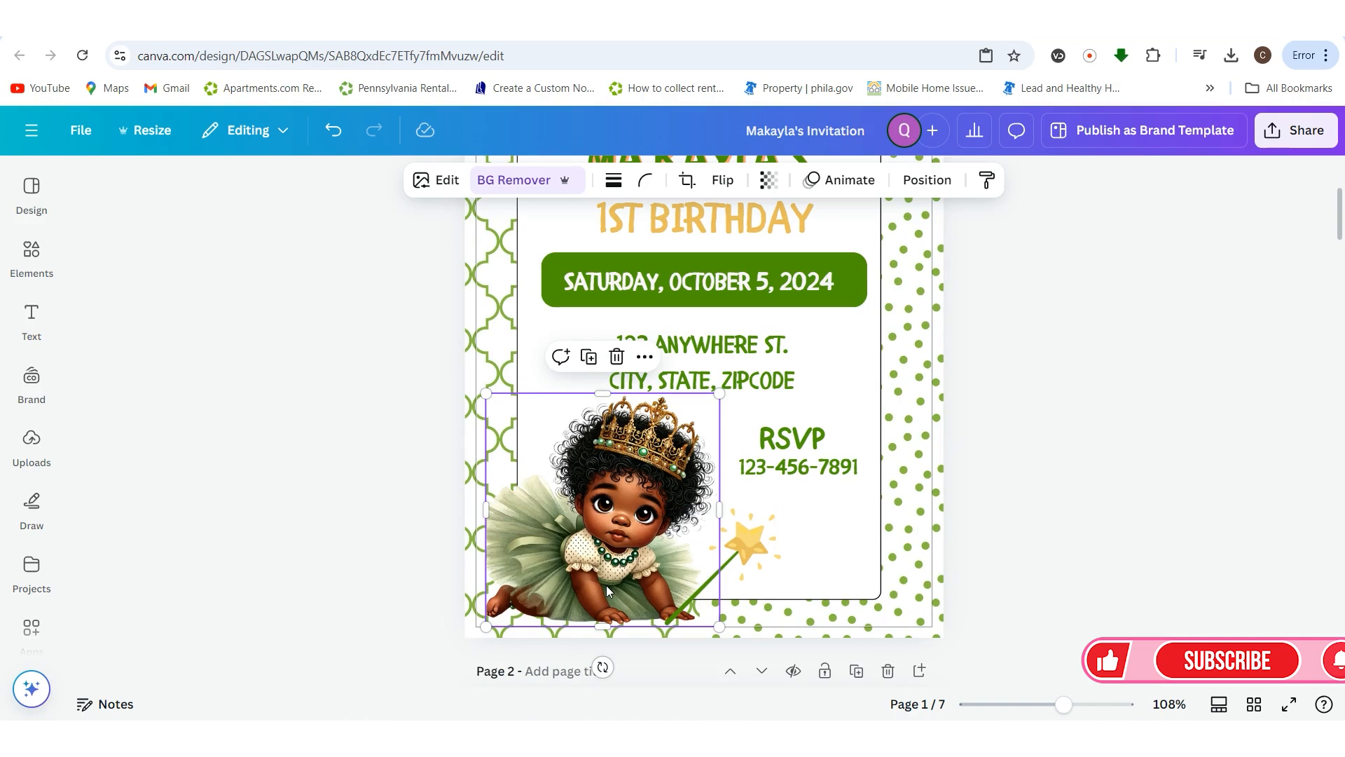
{"action": "left_click", "coordinate": [1095, 531]}
{"action": "left_click", "coordinate": [750, 544]}
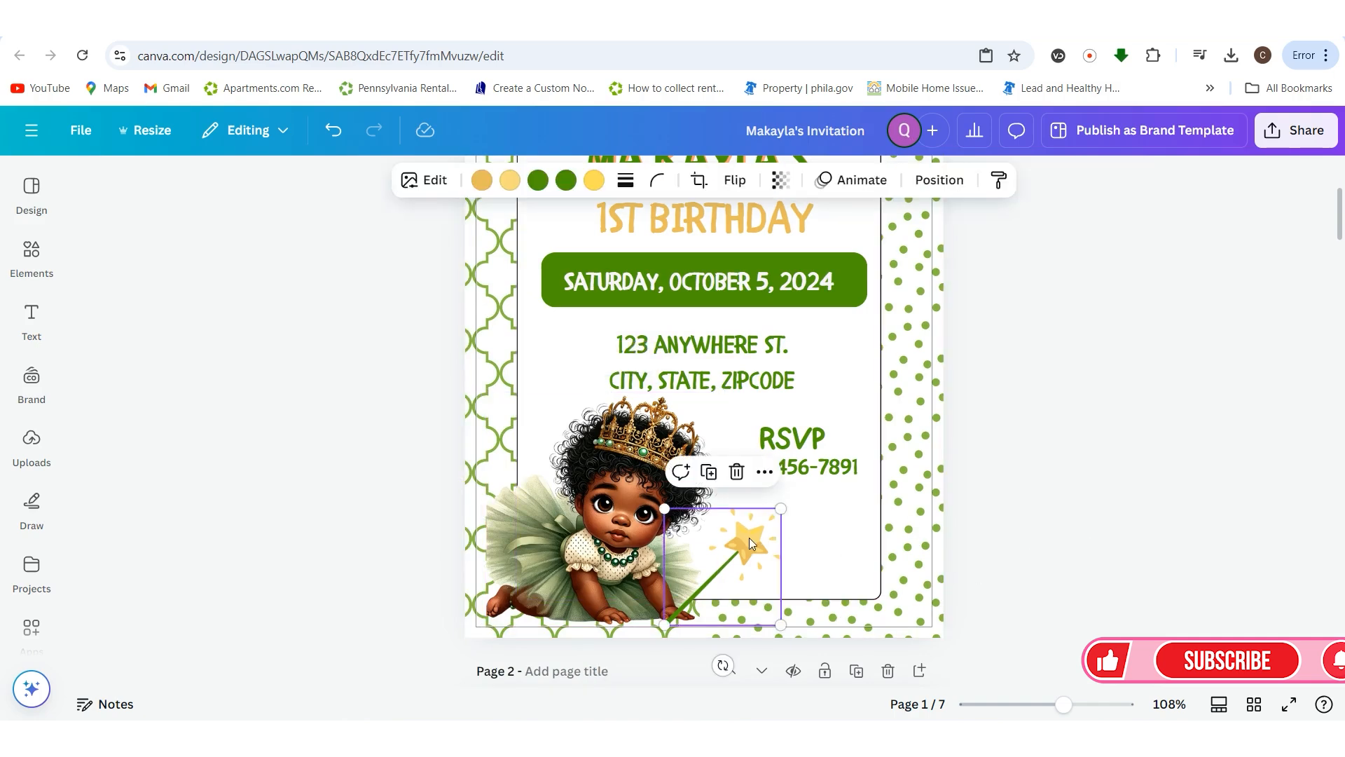
{"action": "left_click", "coordinate": [621, 486], "text": "shift"}
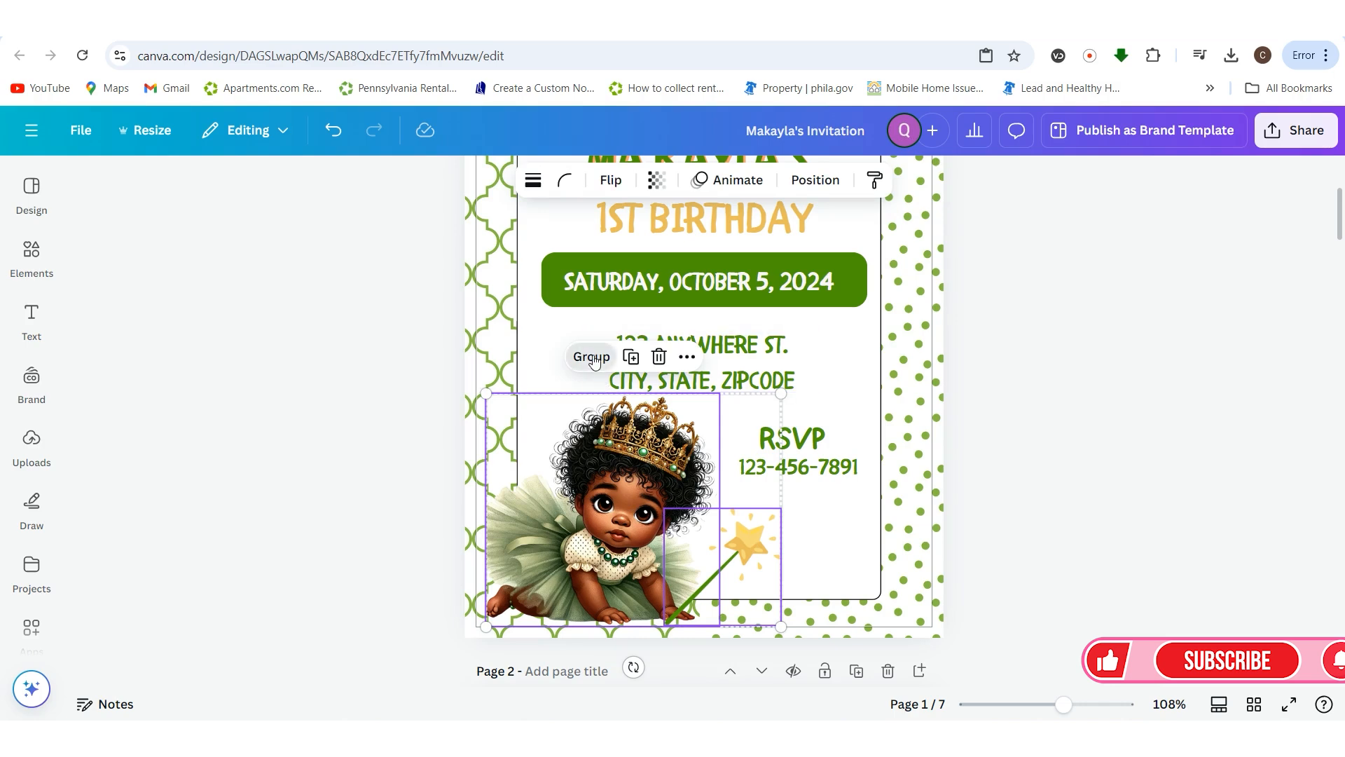
{"action": "left_click", "coordinate": [593, 356]}
{"action": "left_click_drag", "start_coordinate": [604, 523], "coordinate": [597, 523]}
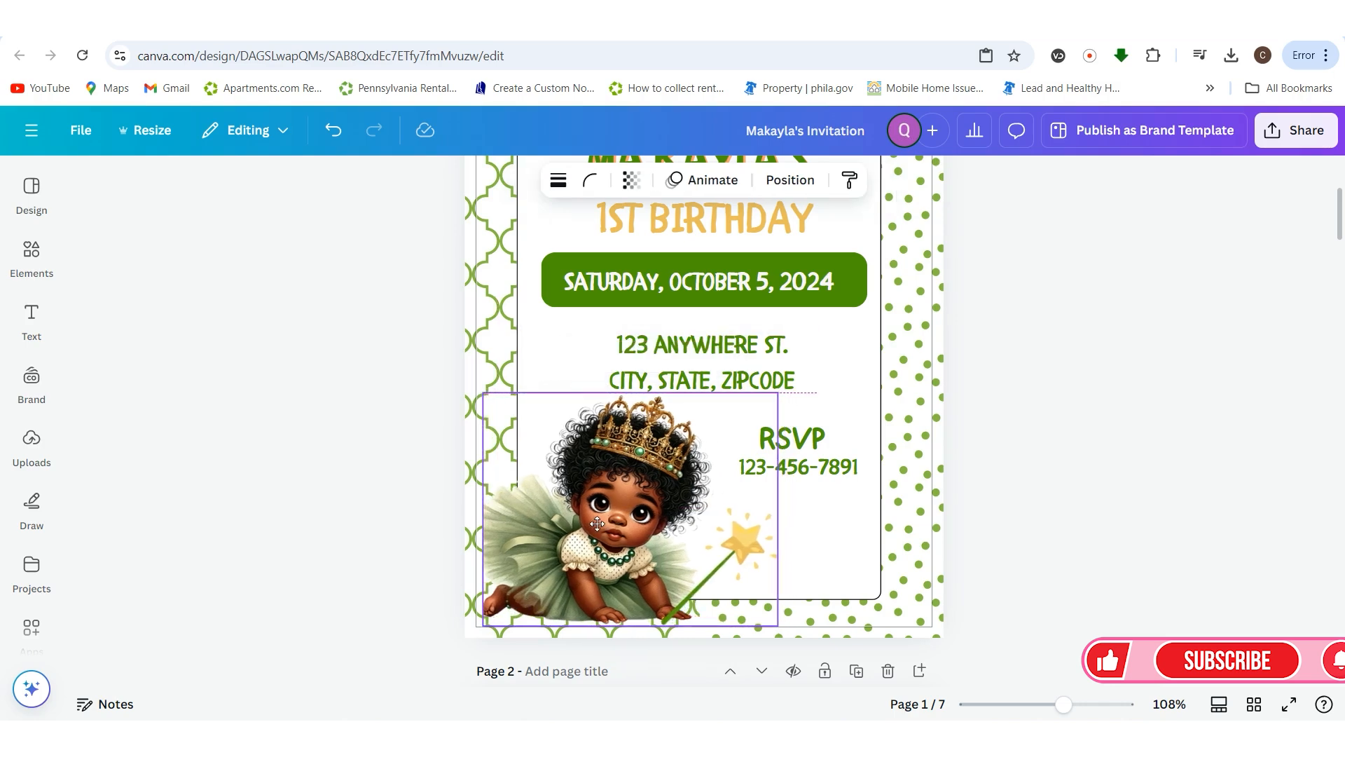
{"action": "left_click", "coordinate": [1091, 531]}
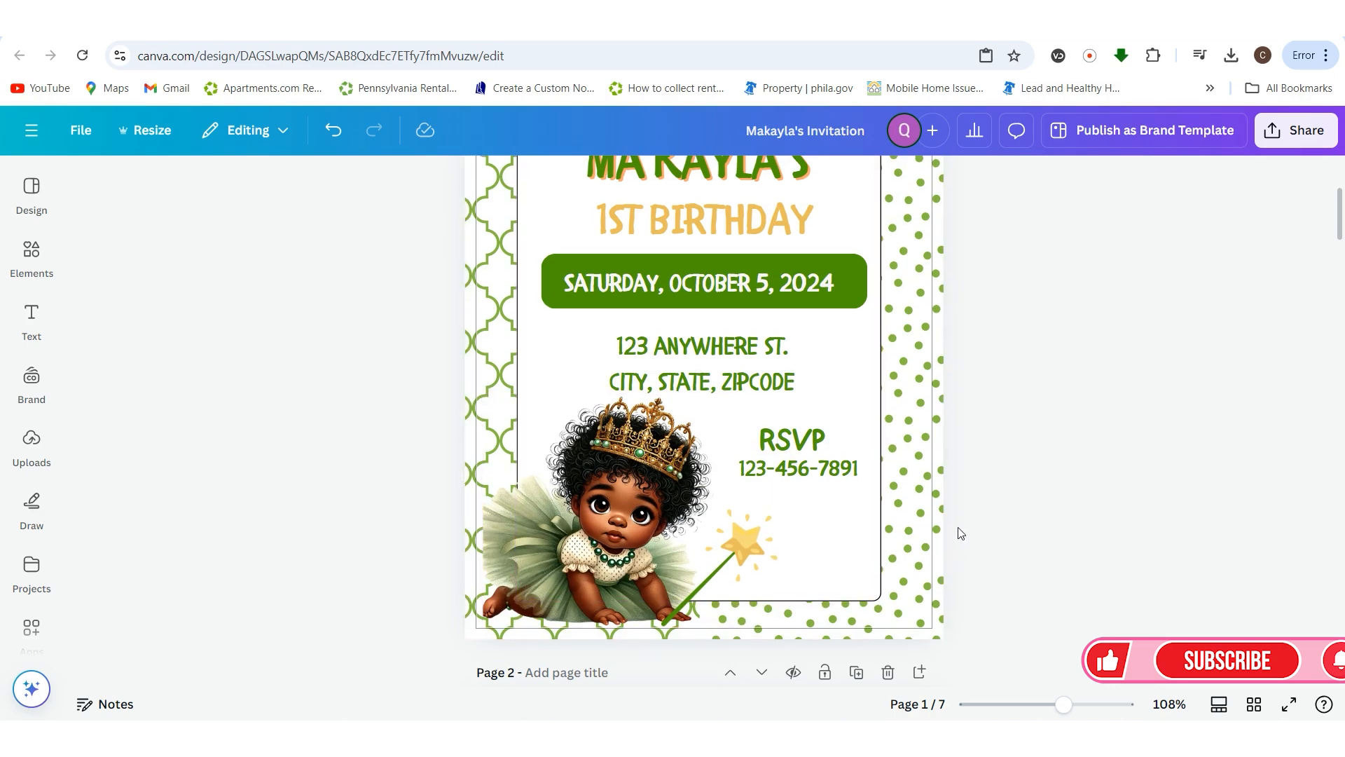
- Turn off the print bleed display for the invitation
{"action": "scroll", "coordinate": [959, 534], "scroll_direction": "up", "scroll_amount": 2}
{"action": "scroll", "coordinate": [916, 521], "scroll_direction": "up", "scroll_amount": 2}
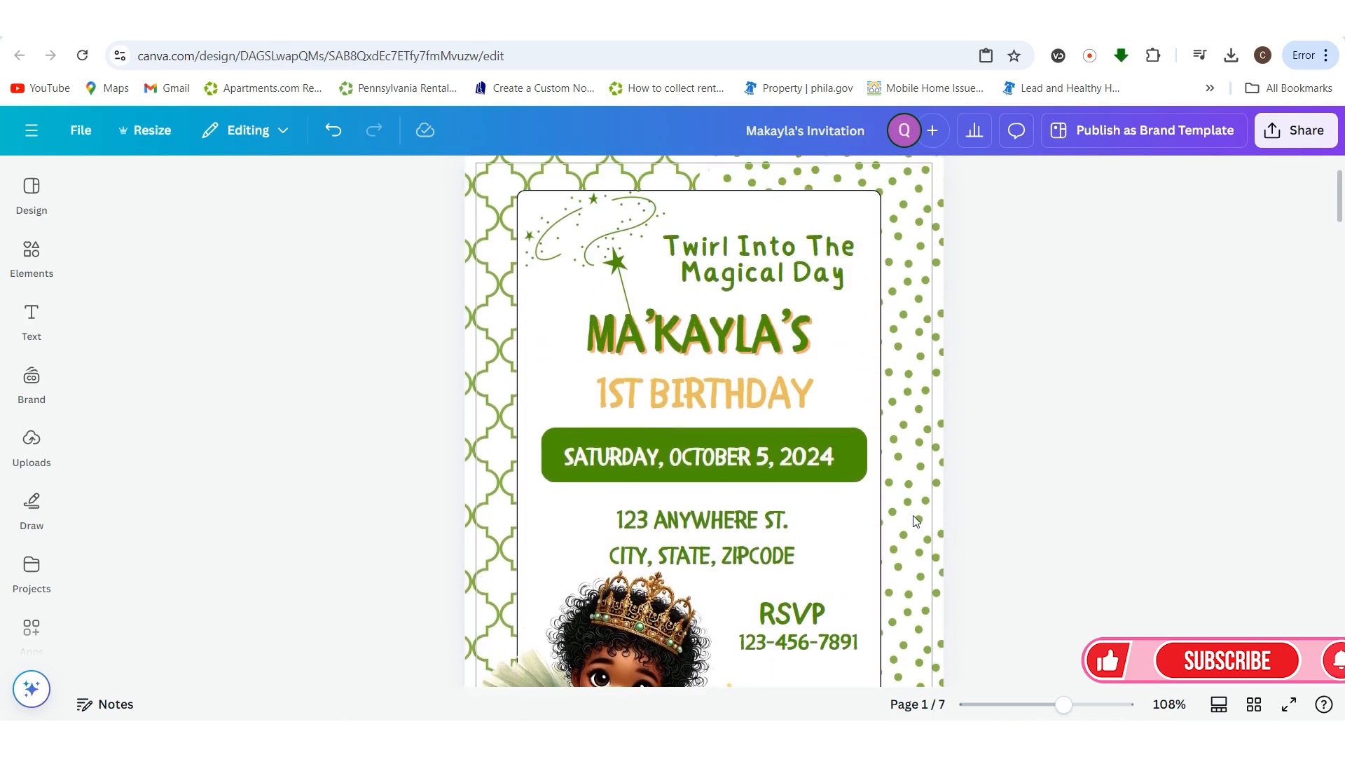
{"action": "left_click", "coordinate": [81, 130]}
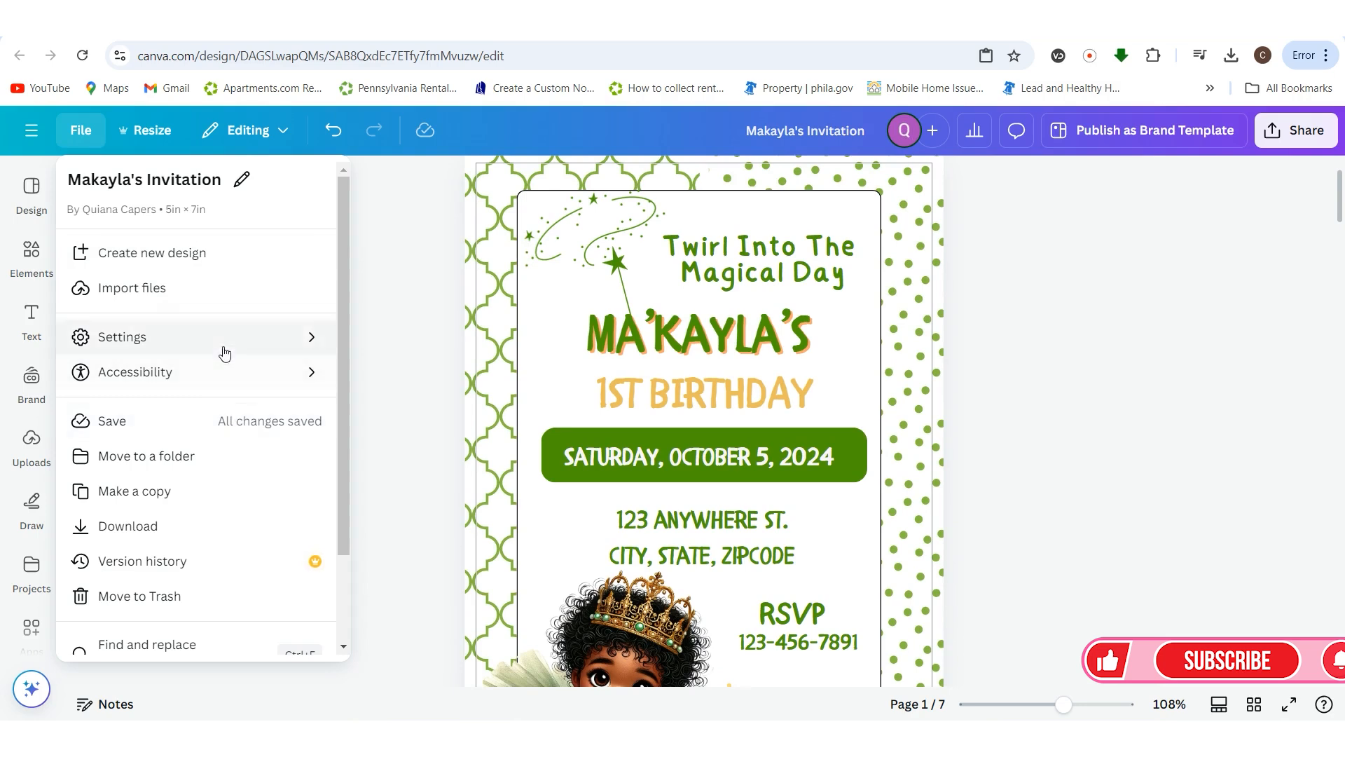
{"action": "left_click", "coordinate": [249, 349]}
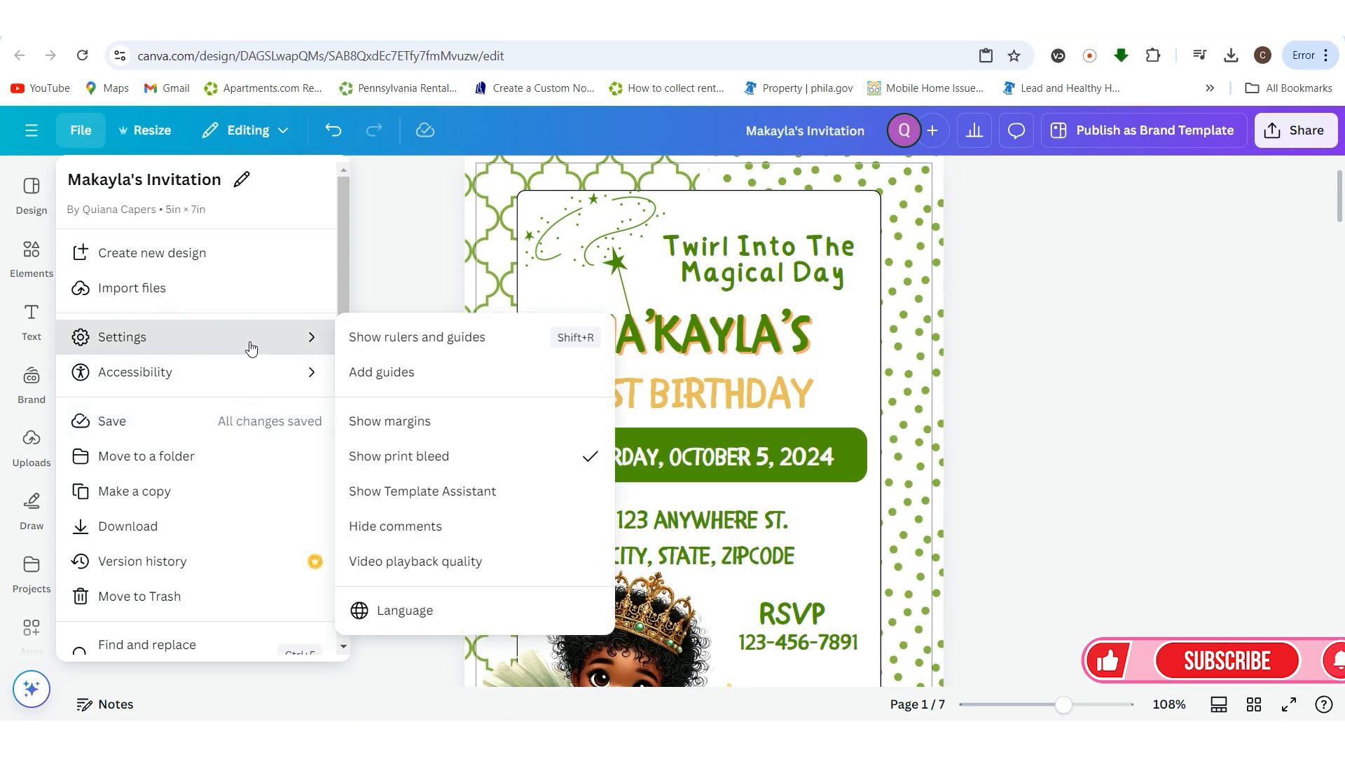
{"action": "left_click", "coordinate": [431, 456]}
{"action": "scroll", "coordinate": [1069, 399], "scroll_direction": "down", "scroll_amount": 2}
{"action": "scroll", "coordinate": [1058, 406], "scroll_direction": "down", "scroll_amount": 1}
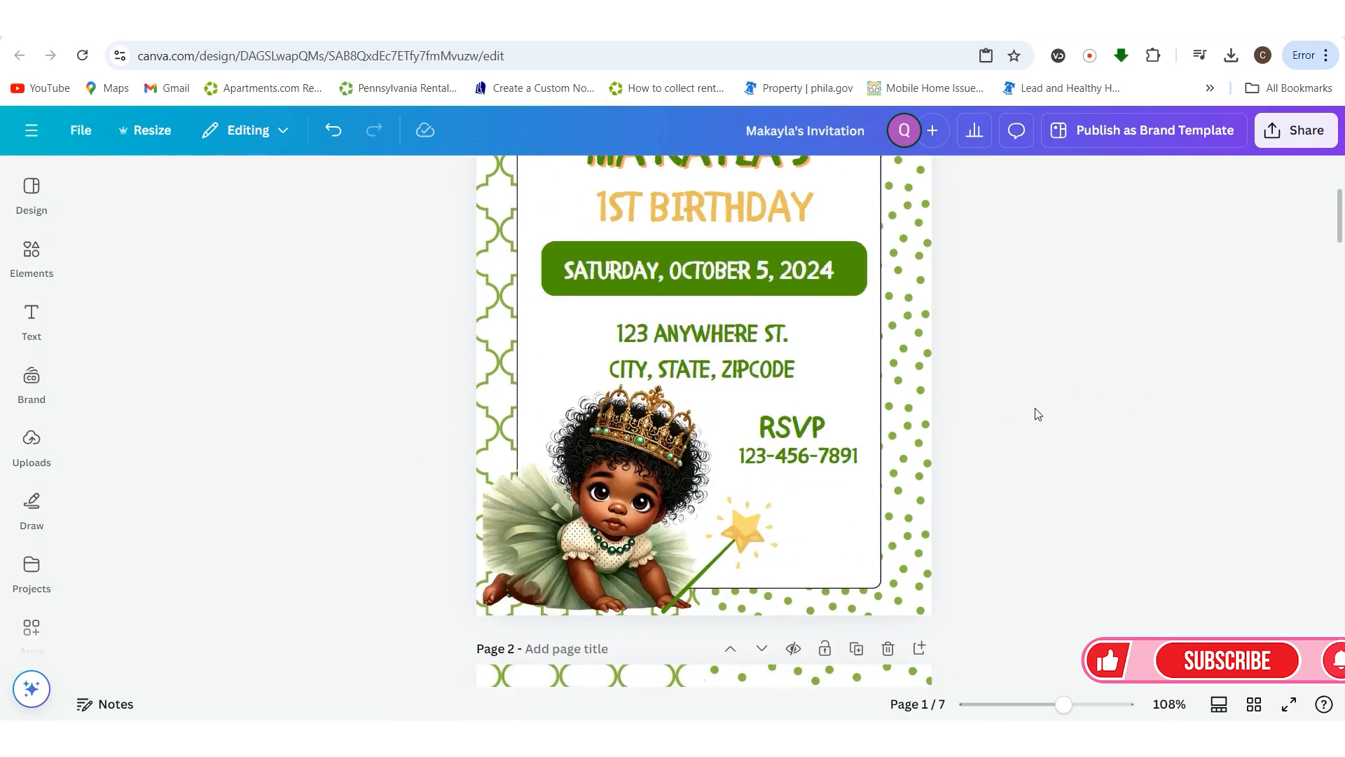
{"action": "scroll", "coordinate": [925, 476], "scroll_direction": "up", "scroll_amount": 3}
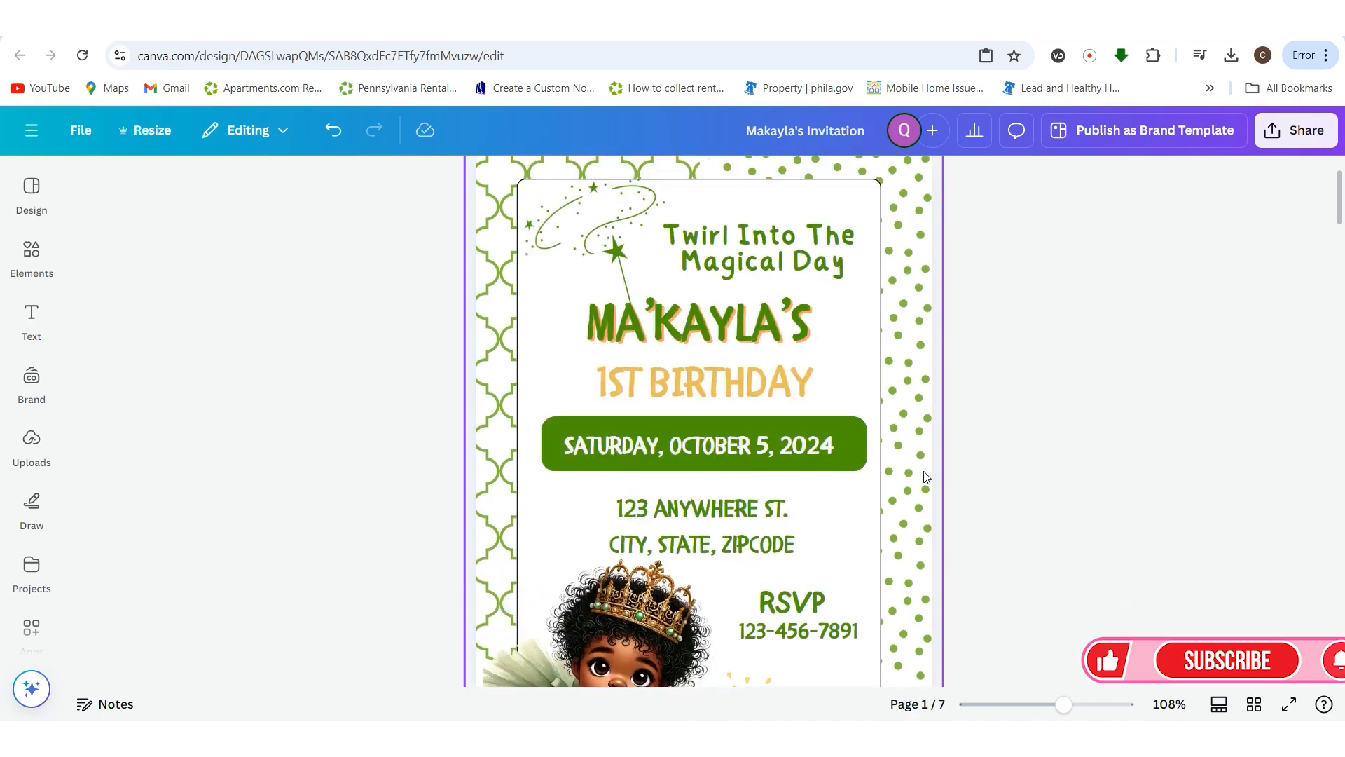
- Preview the invitation's first page in full screen and return to the editor
{"action": "left_click", "coordinate": [930, 341]}
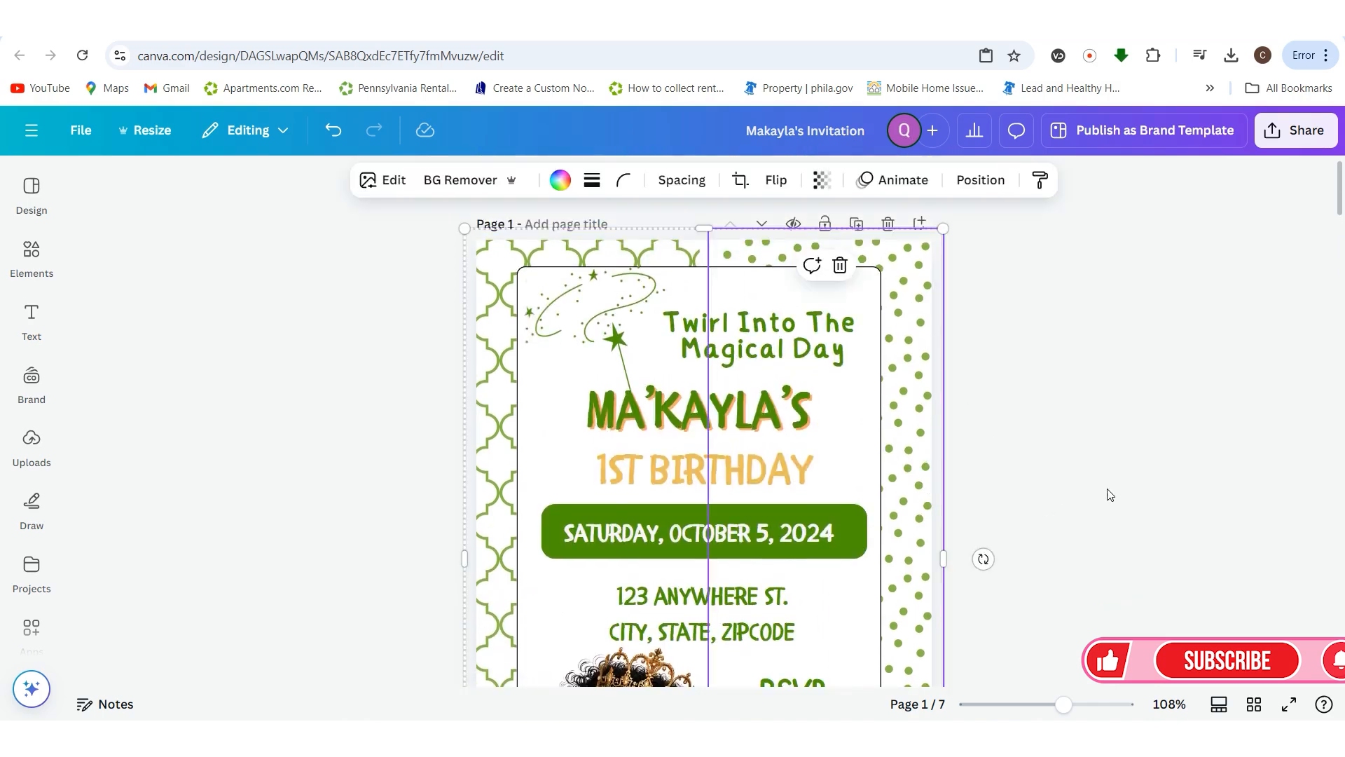
{"action": "left_click", "coordinate": [1050, 483]}
{"action": "left_click", "coordinate": [926, 520]}
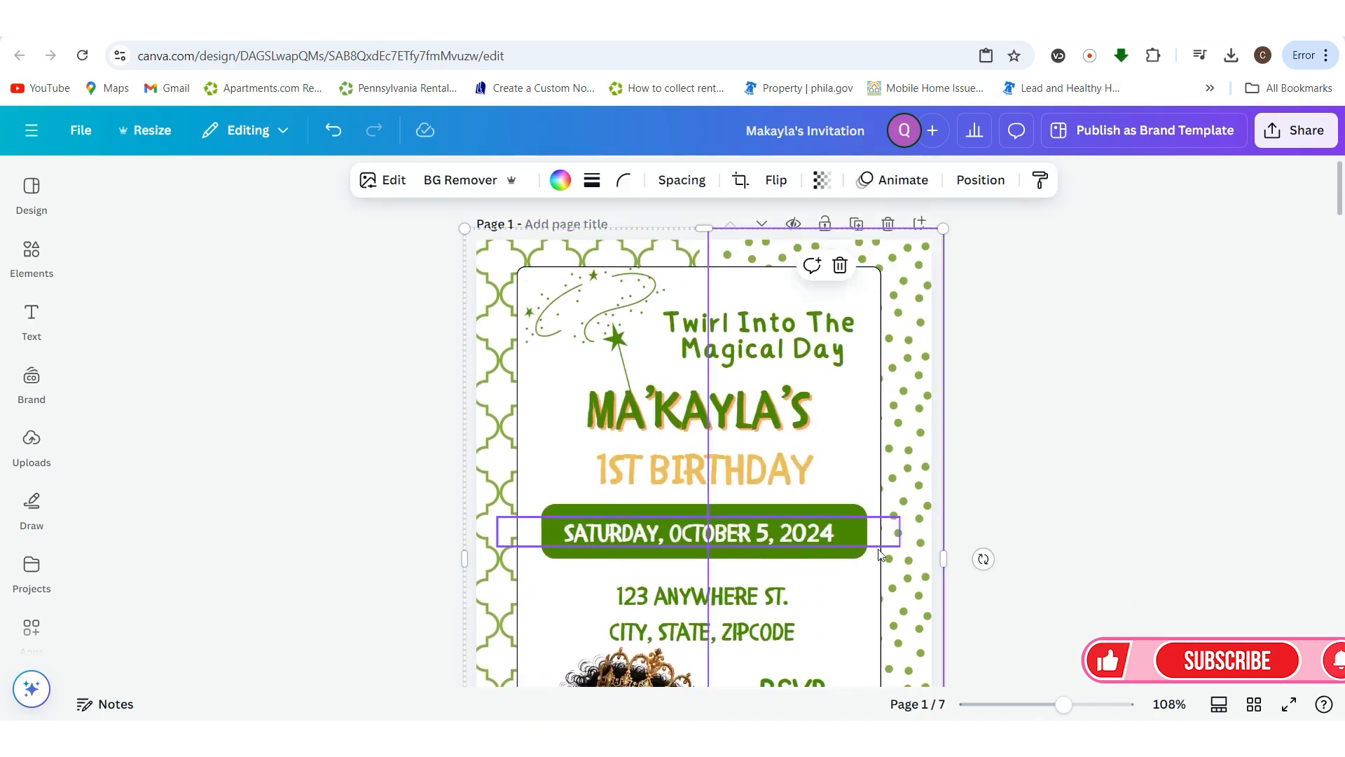
{"action": "left_click", "coordinate": [1288, 704]}
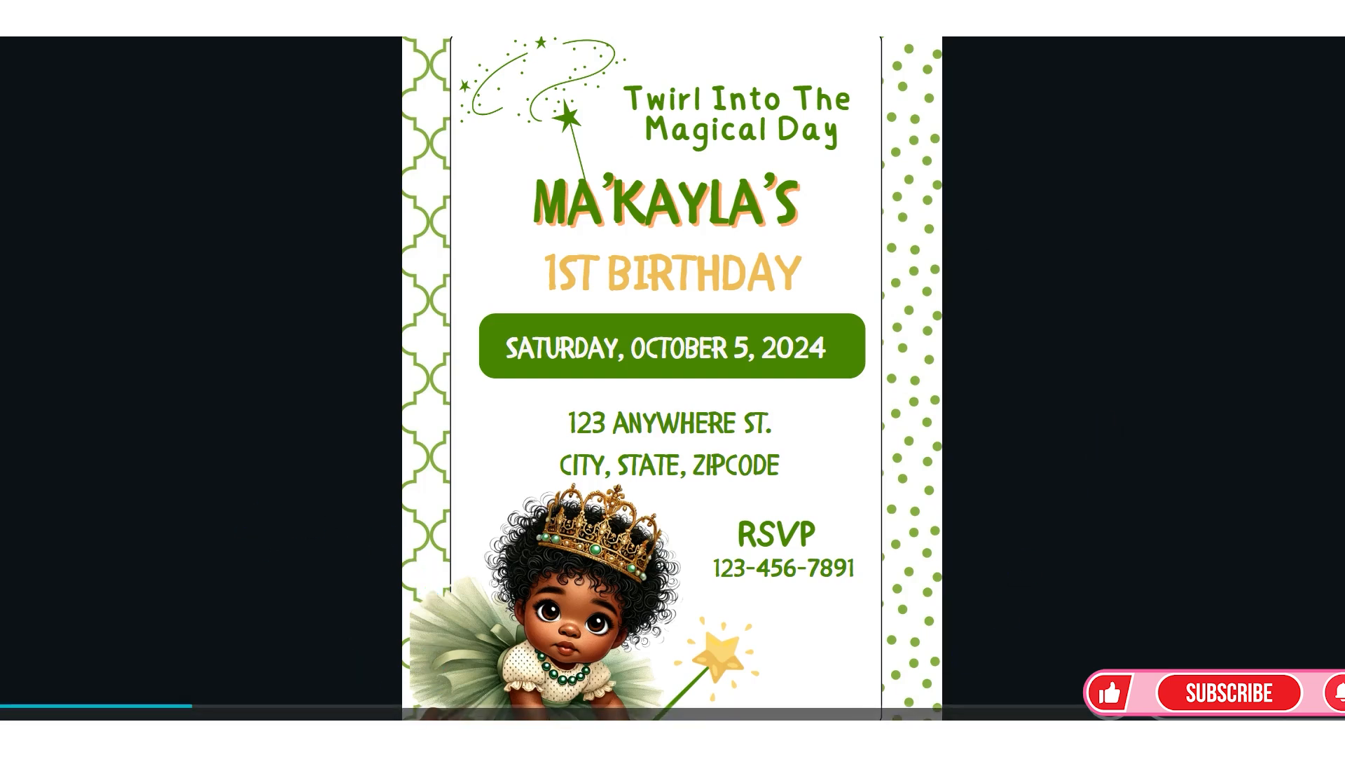
{"action": "left_click", "coordinate": [1102, 539]}
{"action": "left_click", "coordinate": [1045, 516]}
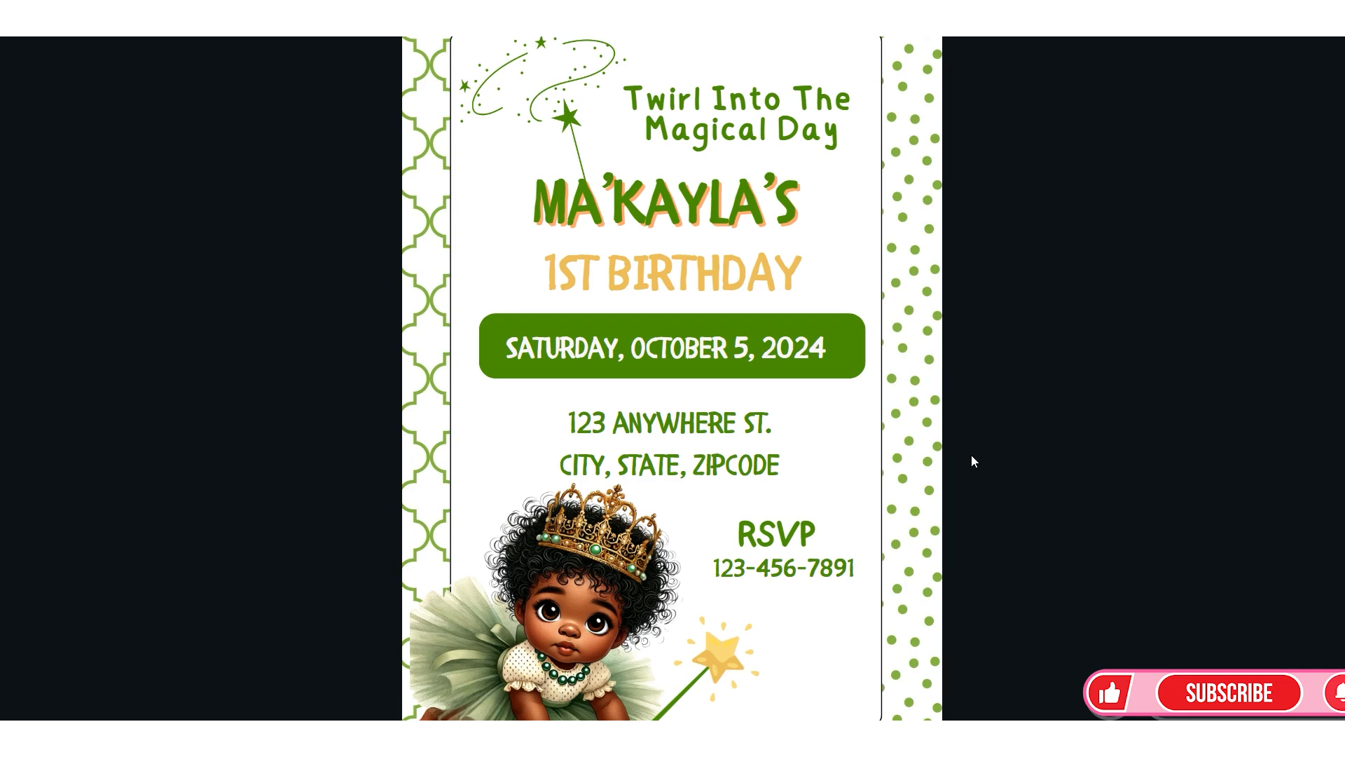
{"action": "key", "text": "Escape"}
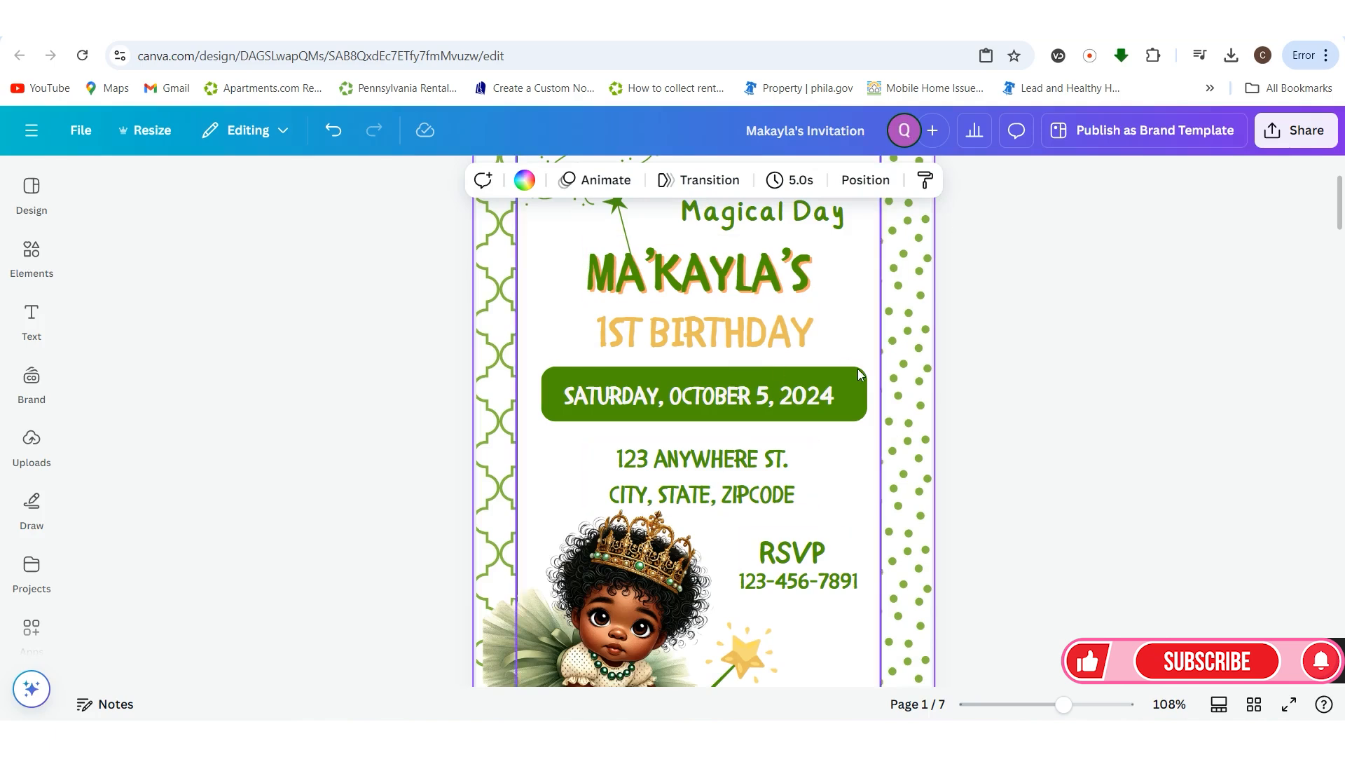
- Filter the magical wands graphics by the Free price option and browse the wands
{"action": "left_click", "coordinate": [30, 265]}
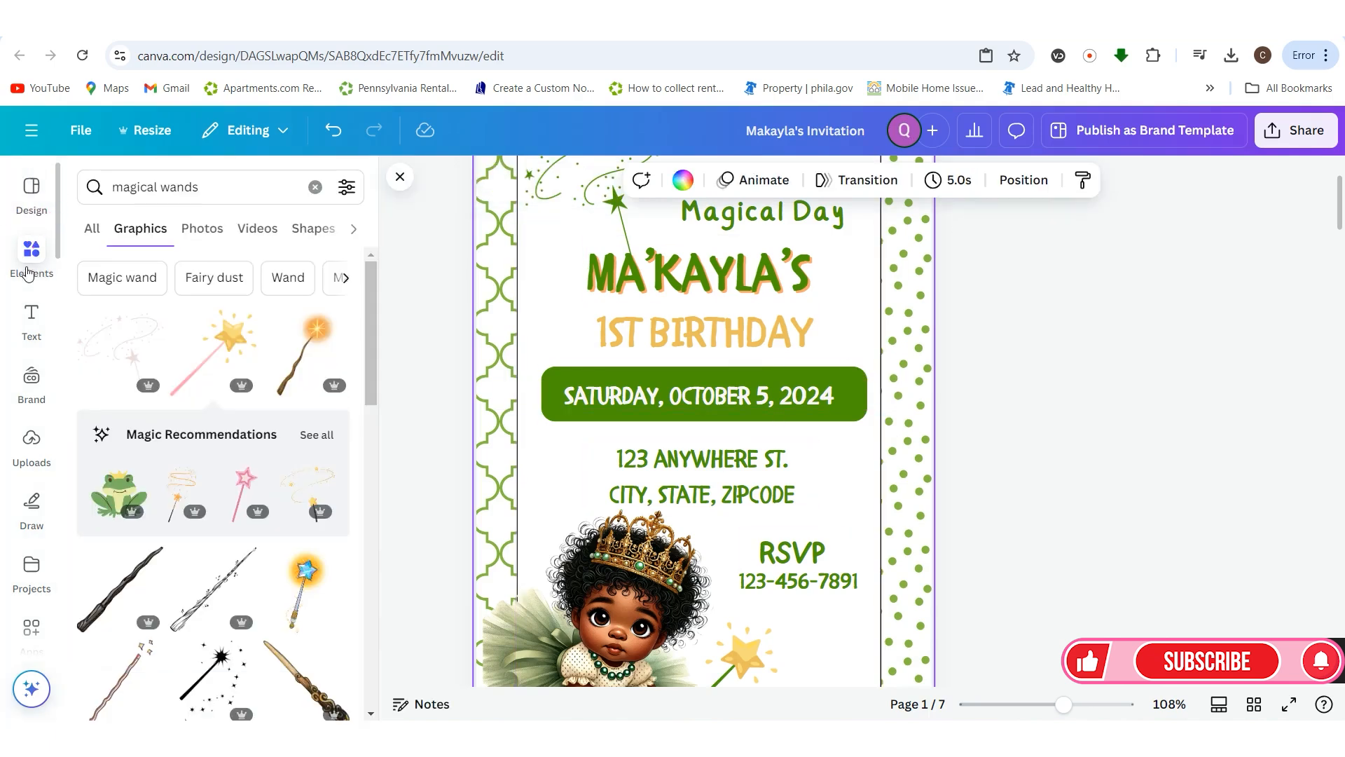
{"action": "left_click", "coordinate": [347, 188]}
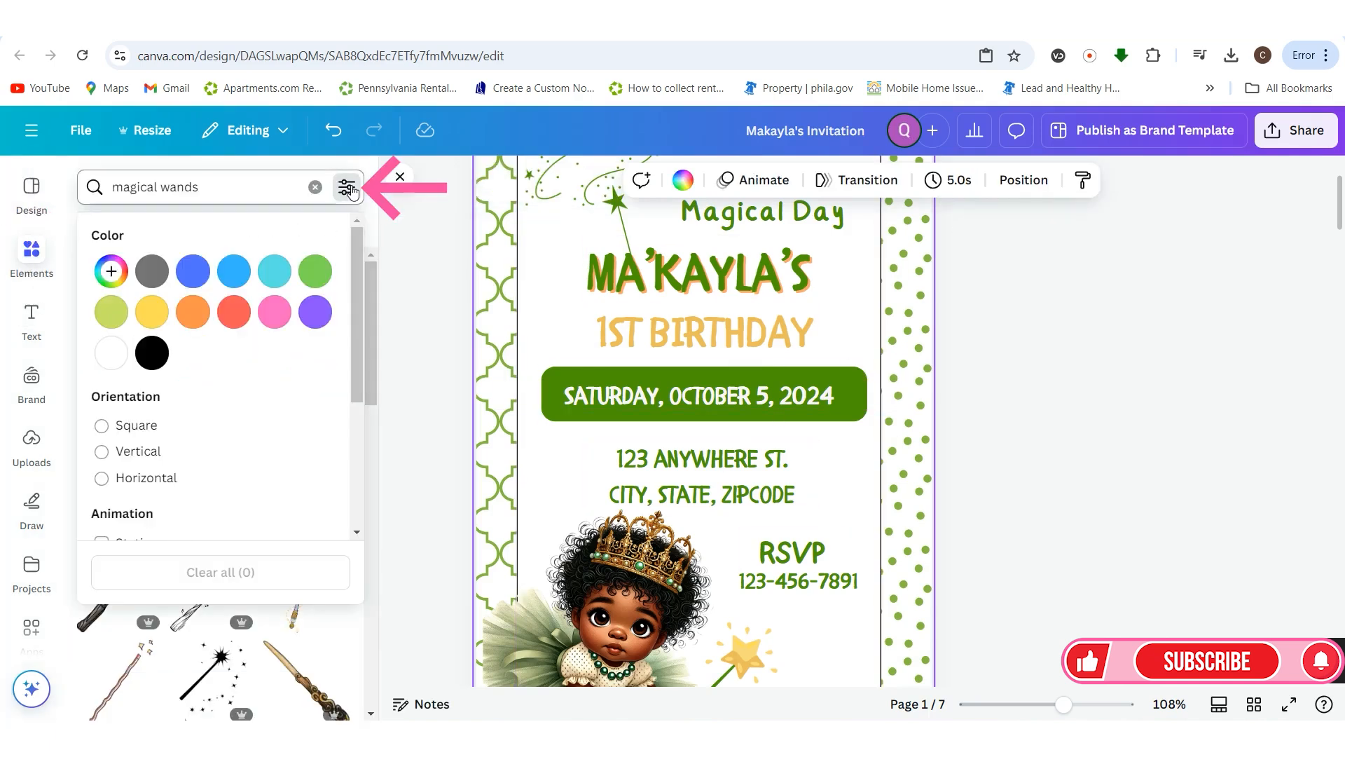
{"action": "scroll", "coordinate": [132, 475], "scroll_direction": "down", "scroll_amount": 3}
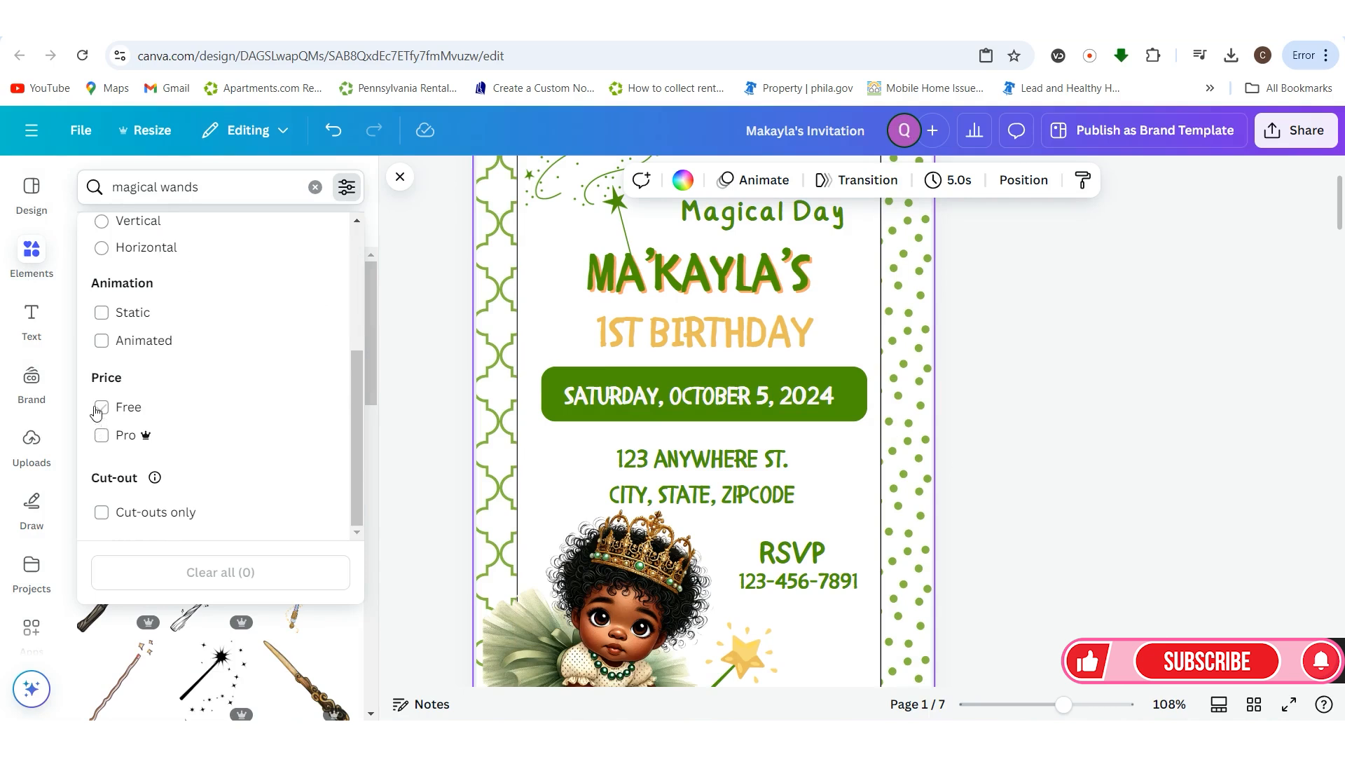
{"action": "left_click", "coordinate": [98, 410]}
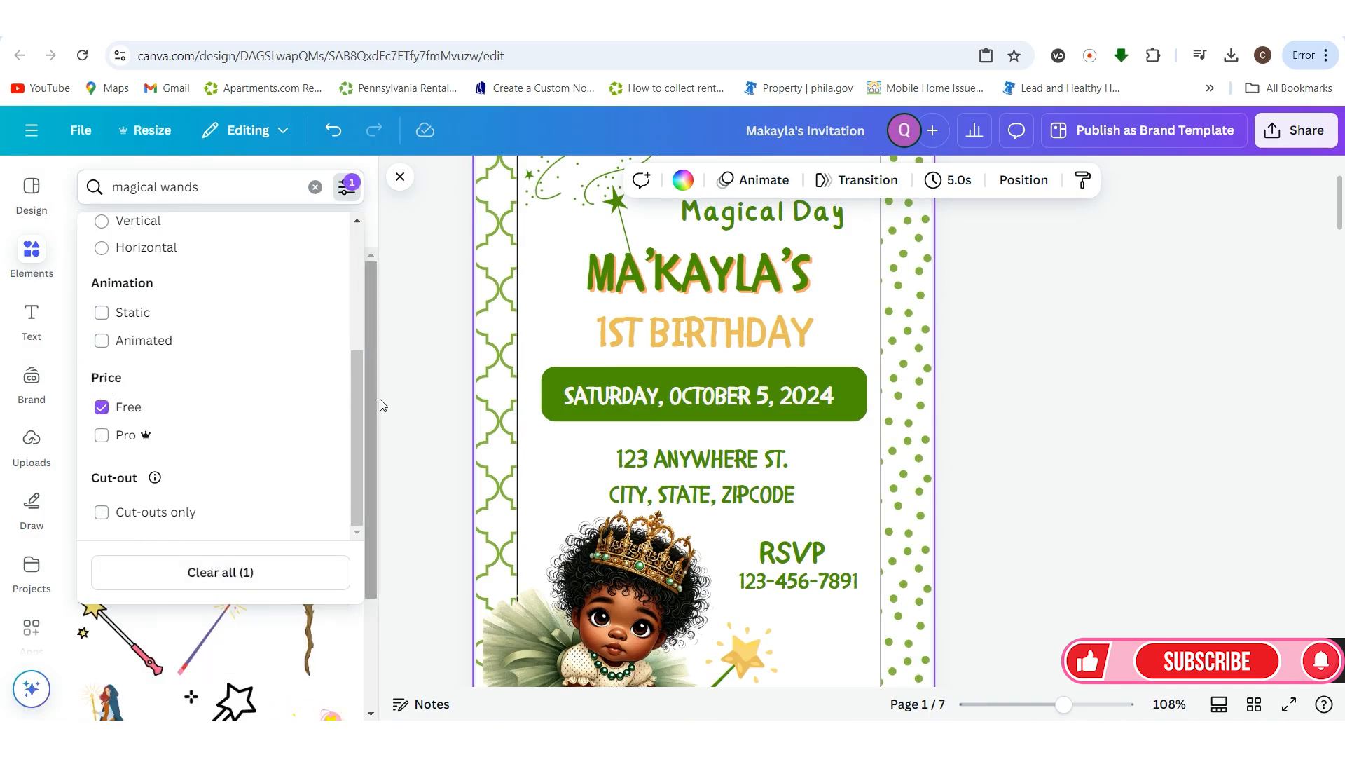
{"action": "left_click", "coordinate": [419, 381]}
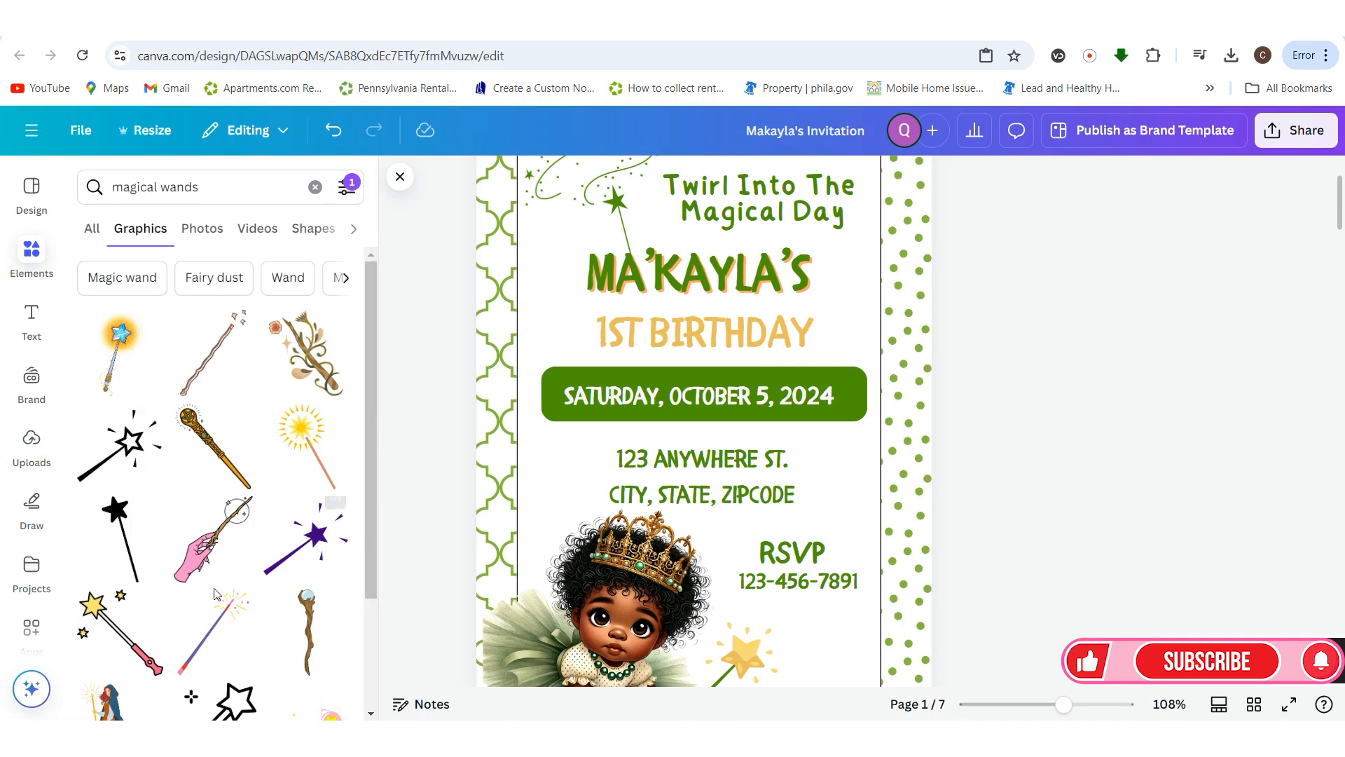
{"action": "scroll", "coordinate": [231, 617], "scroll_direction": "down", "scroll_amount": 3}
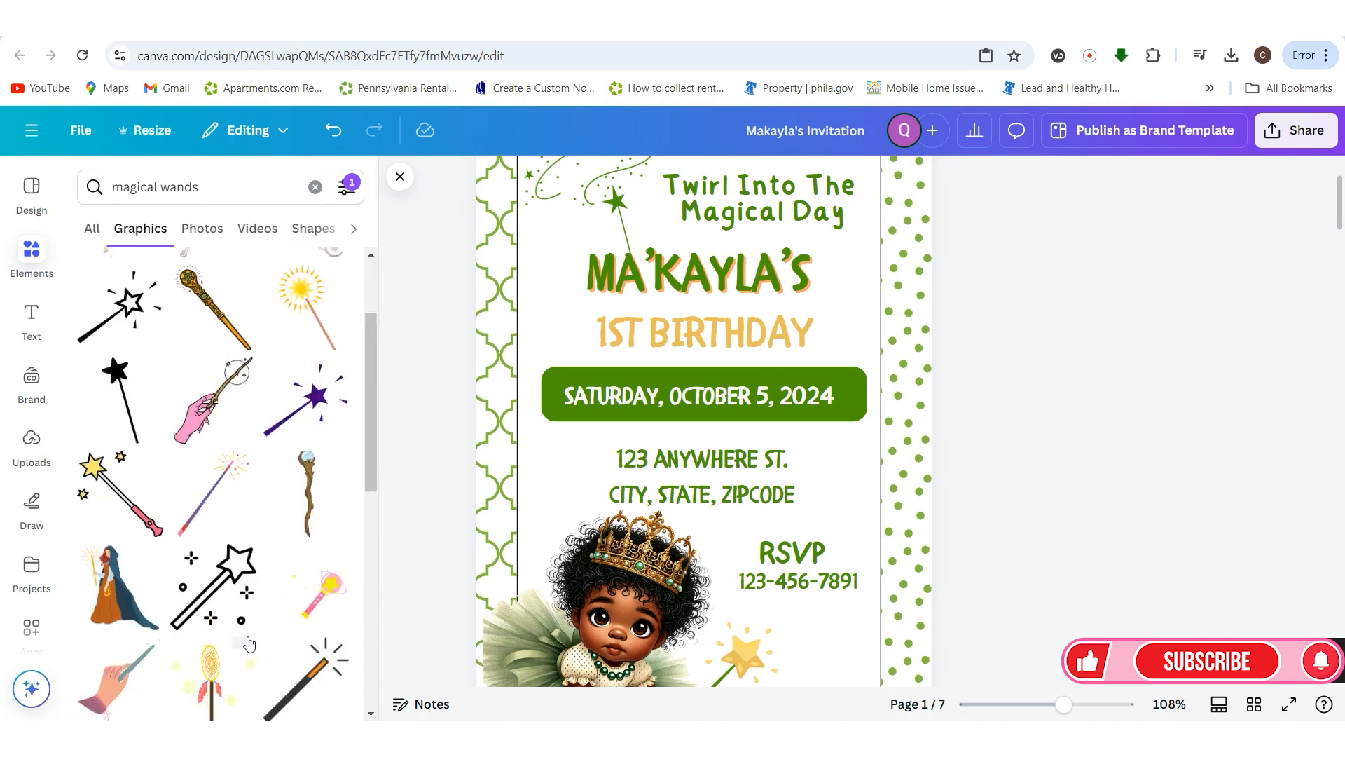
{"action": "scroll", "coordinate": [248, 642], "scroll_direction": "up", "scroll_amount": 1}
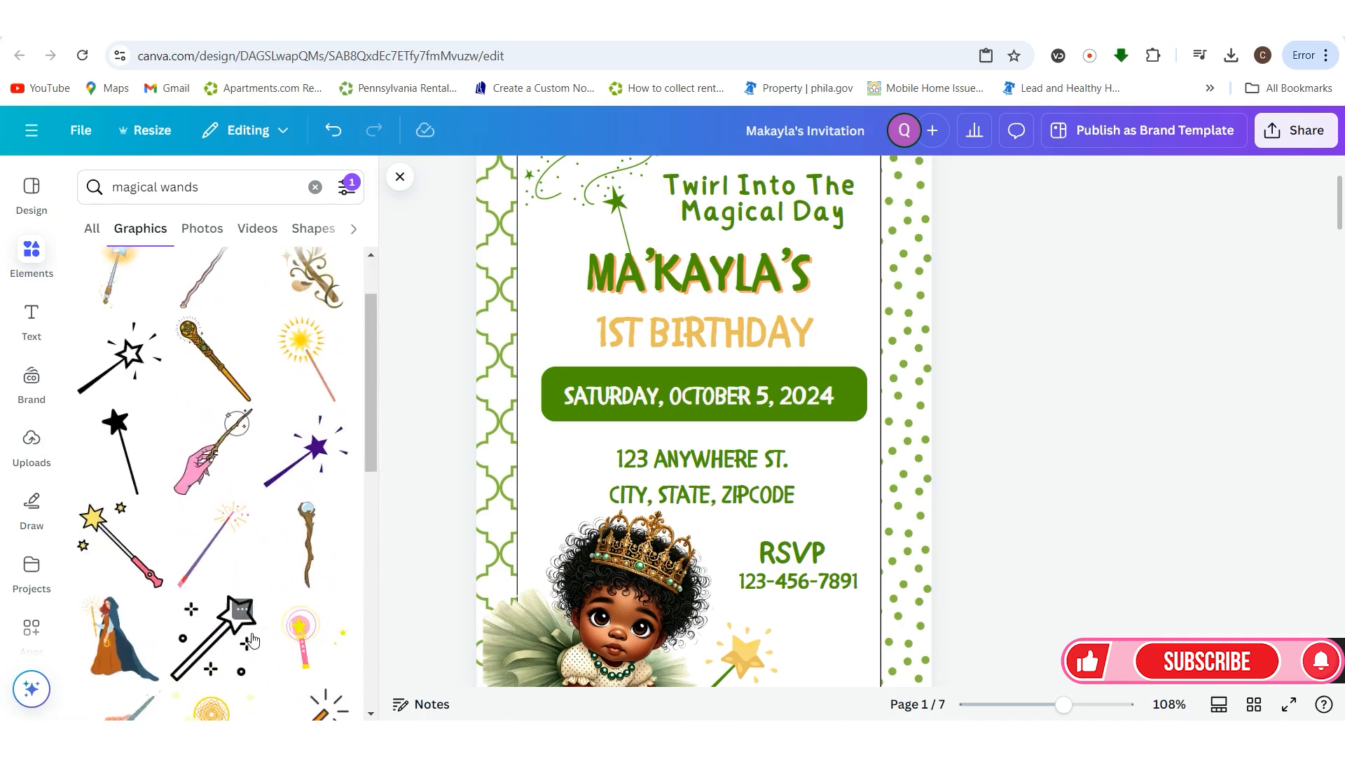
- Try the black outlined star wand with rays on the invitation, remove it, and close the graphics search
{"action": "left_click", "coordinate": [112, 366]}
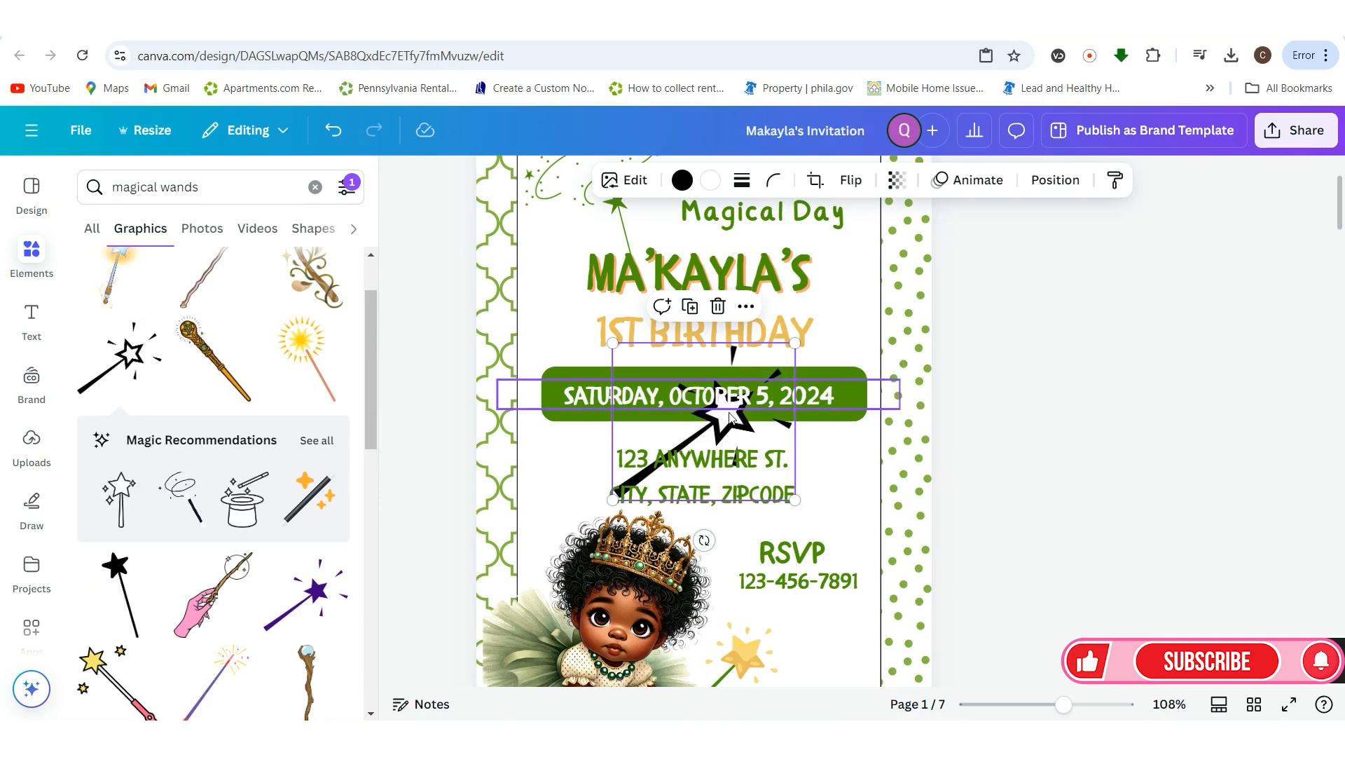
{"action": "left_click", "coordinate": [718, 306]}
{"action": "scroll", "coordinate": [249, 530], "scroll_direction": "down", "scroll_amount": 1}
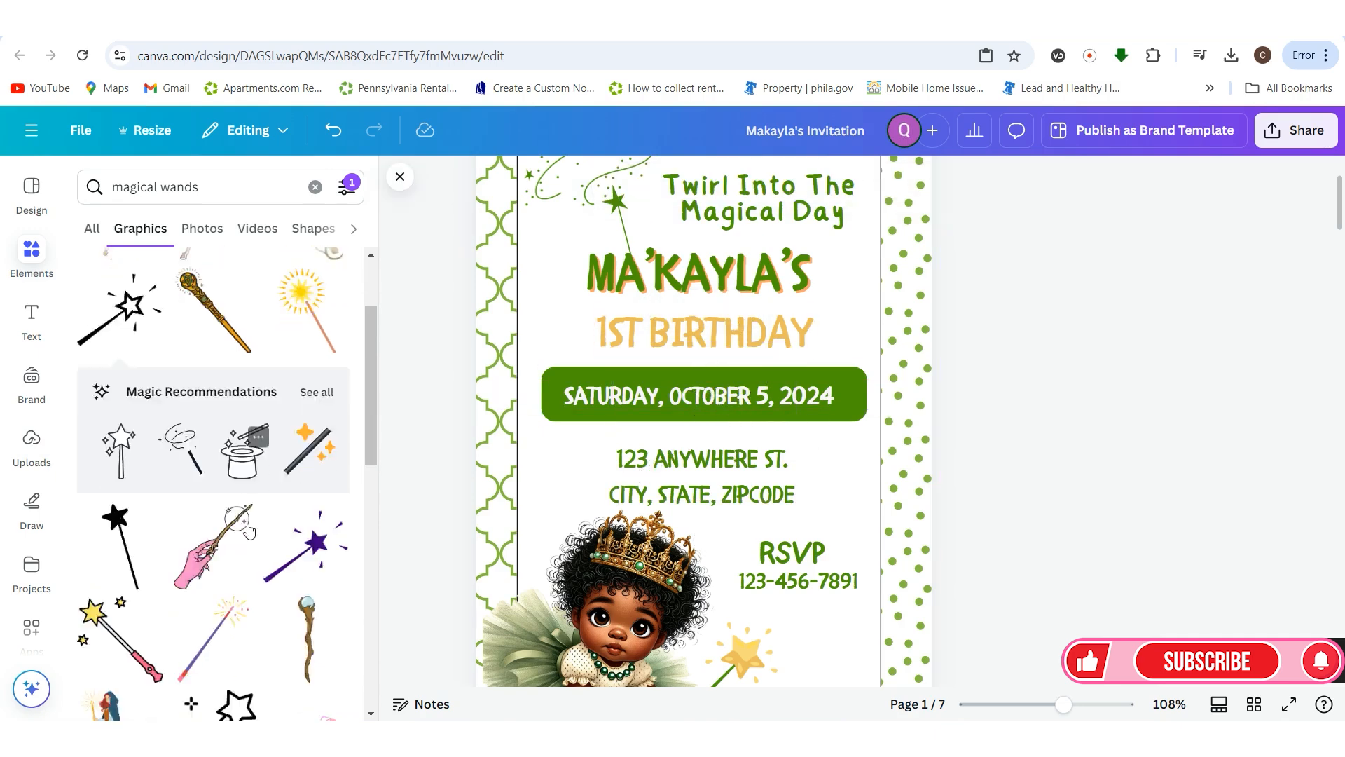
{"action": "scroll", "coordinate": [249, 530], "scroll_direction": "down", "scroll_amount": 2}
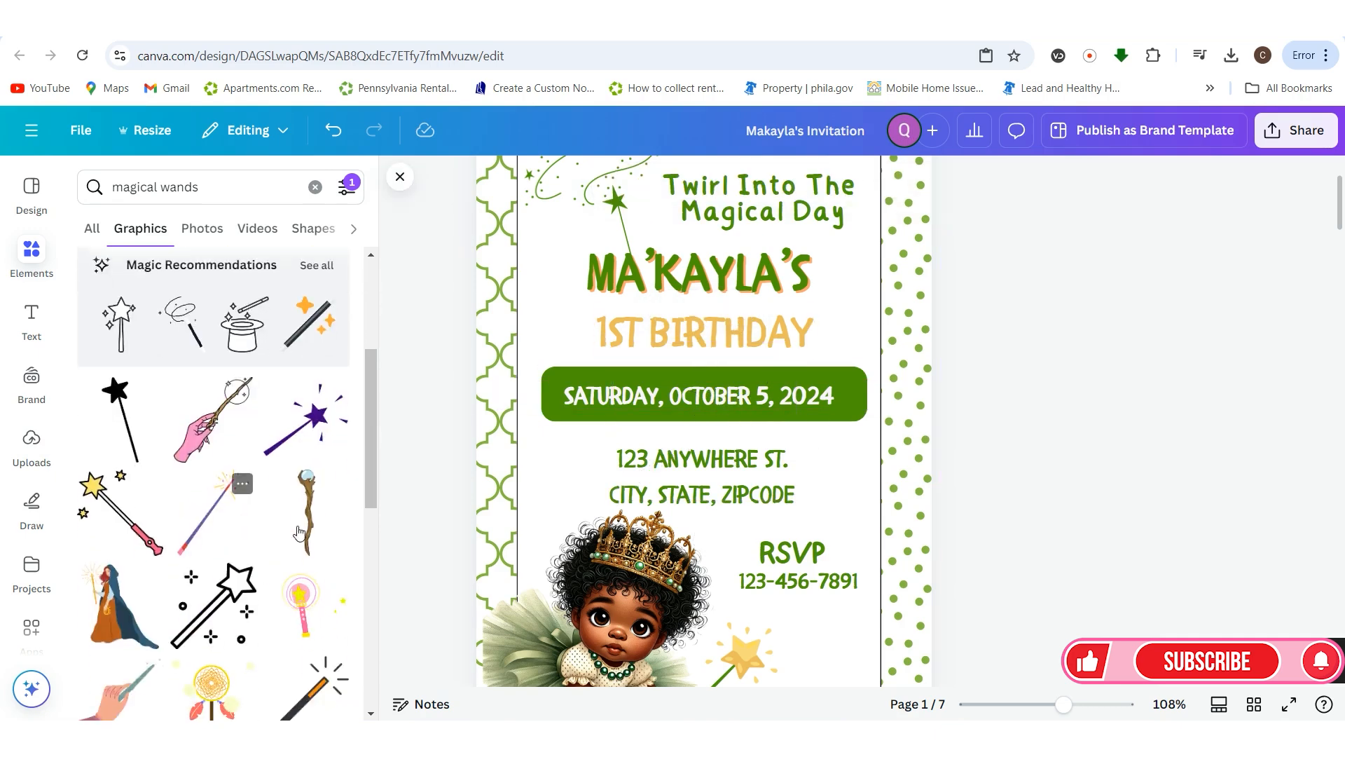
{"action": "left_click", "coordinate": [400, 177]}
{"action": "scroll", "coordinate": [1100, 475], "scroll_direction": "down", "scroll_amount": 2}
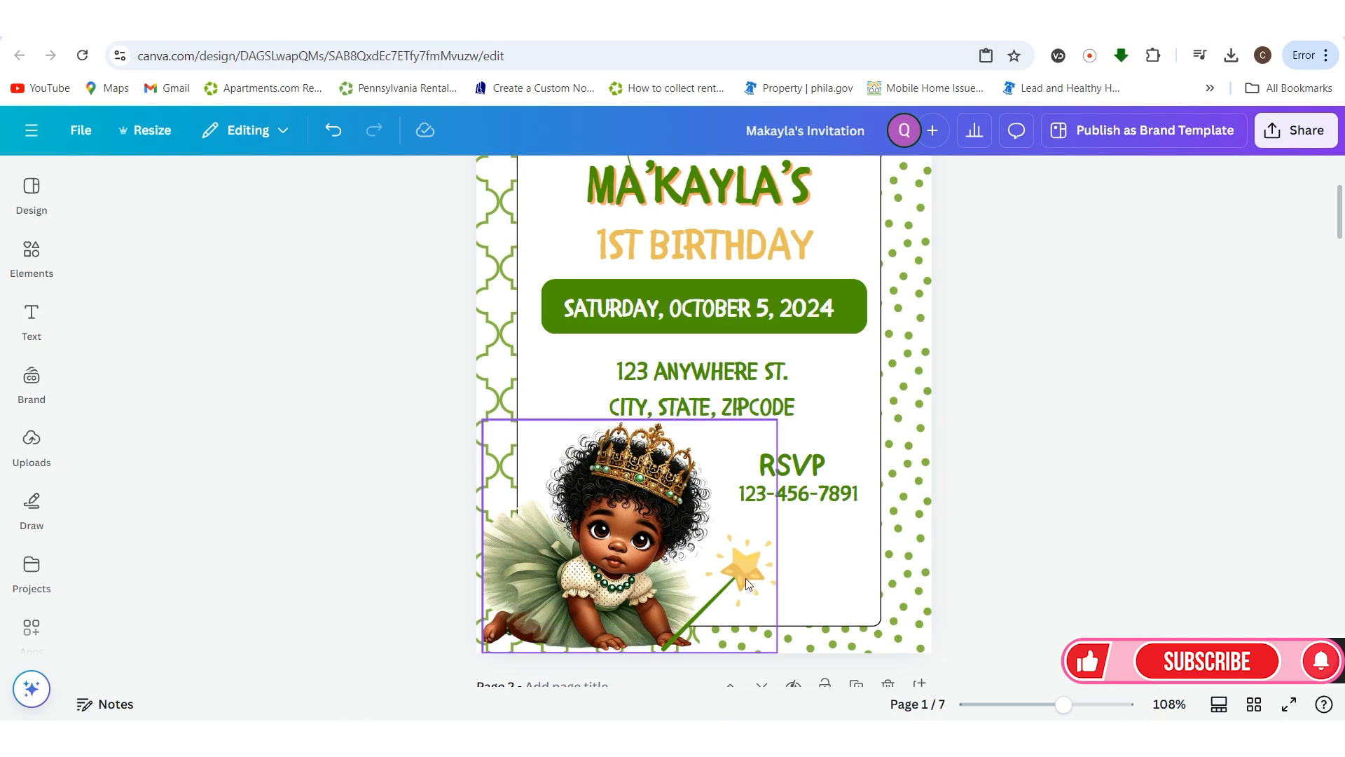
{"action": "scroll", "coordinate": [587, 456], "scroll_direction": "up", "scroll_amount": 3}
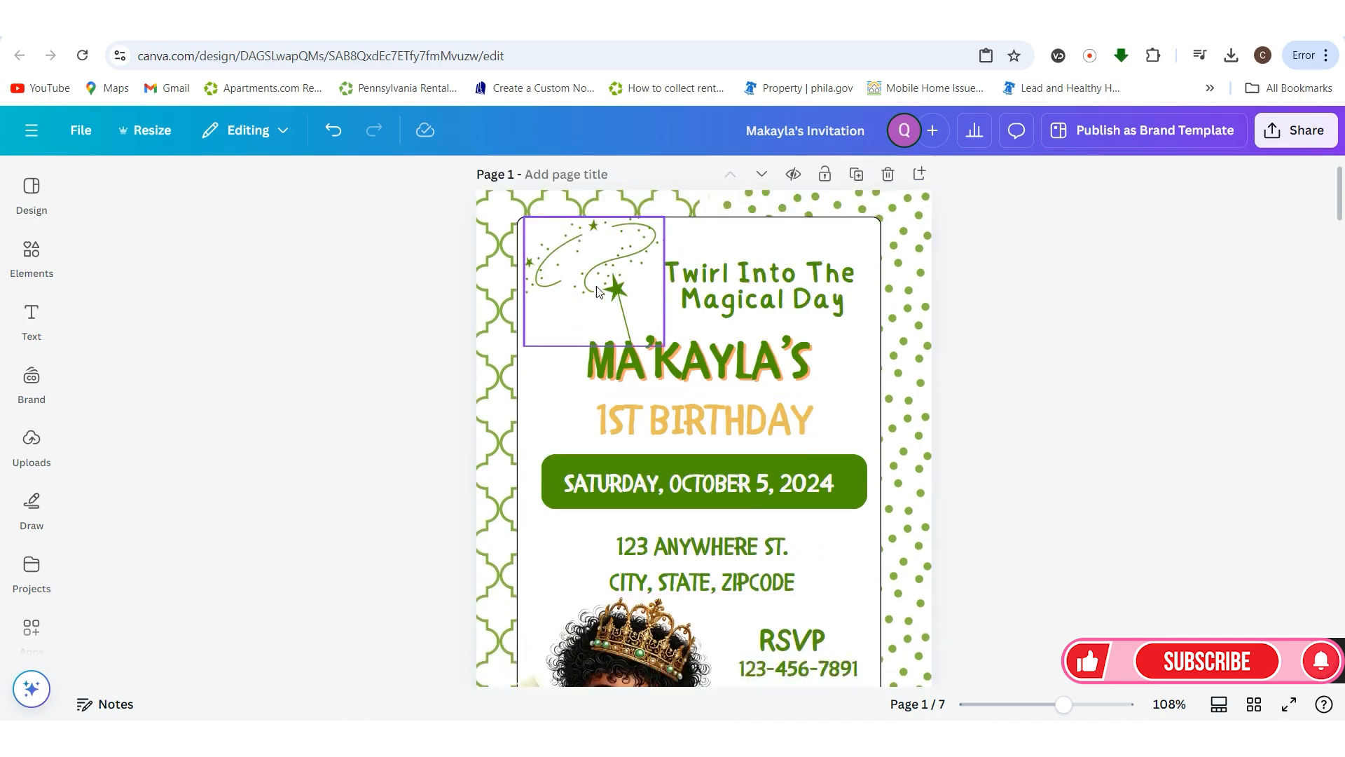
{"action": "scroll", "coordinate": [789, 554], "scroll_direction": "down", "scroll_amount": 4}
{"action": "scroll", "coordinate": [789, 554], "scroll_direction": "down", "scroll_amount": 1}
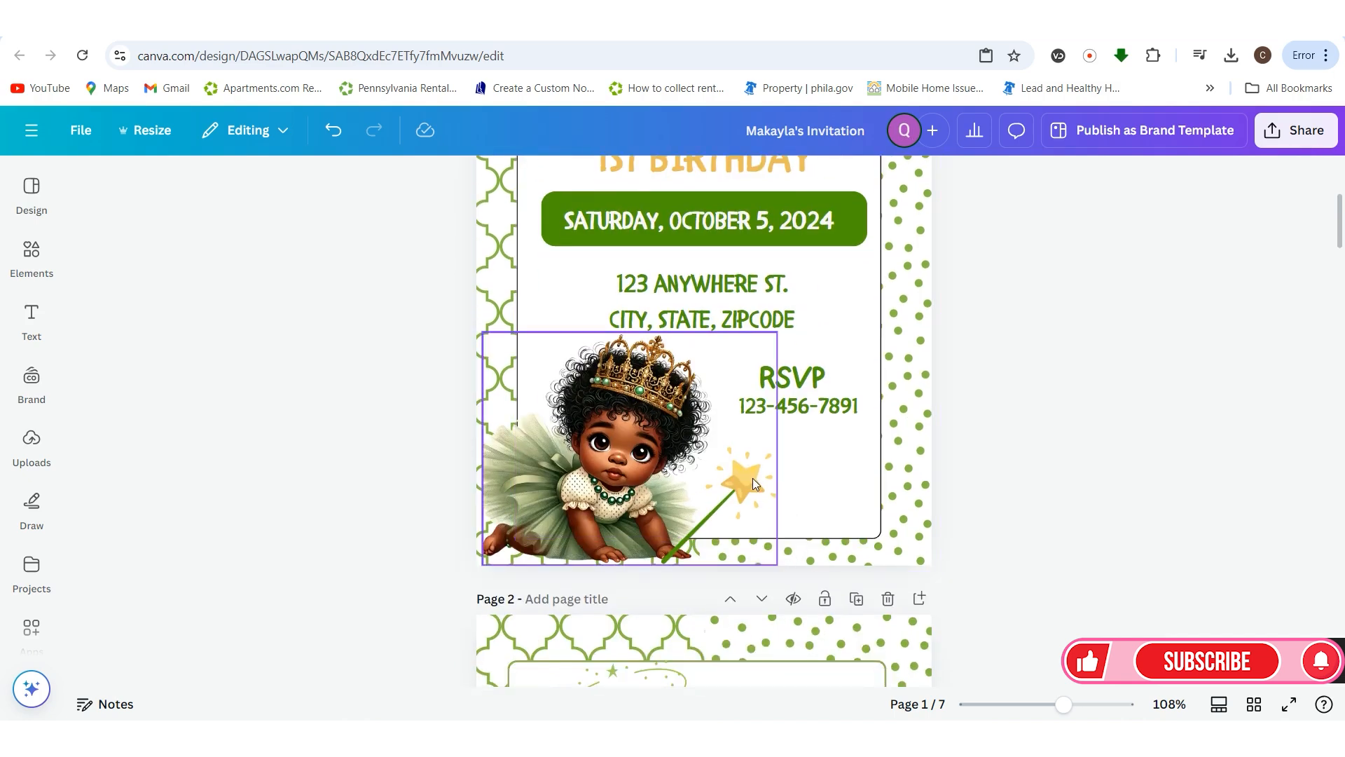
{"action": "scroll", "coordinate": [986, 427], "scroll_direction": "up", "scroll_amount": 3}
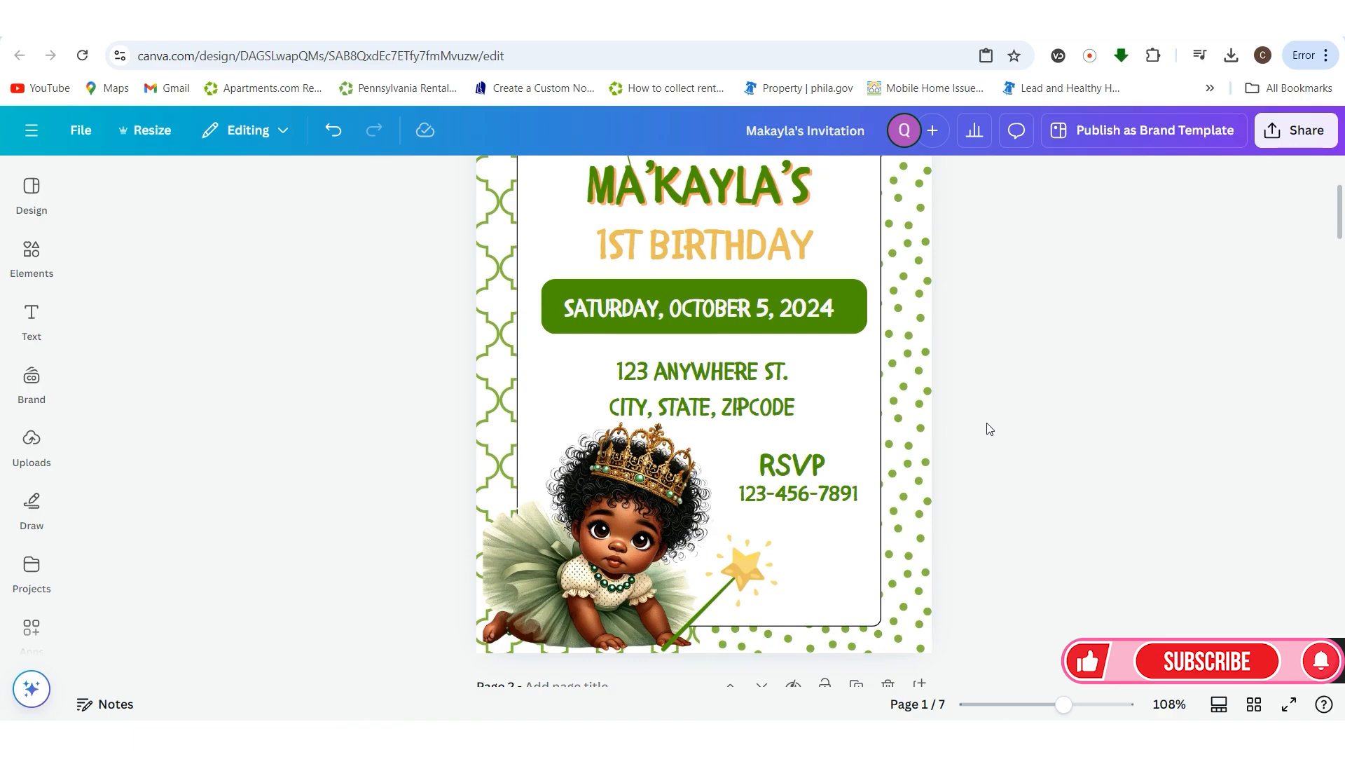
{"action": "scroll", "coordinate": [987, 427], "scroll_direction": "up", "scroll_amount": 5}
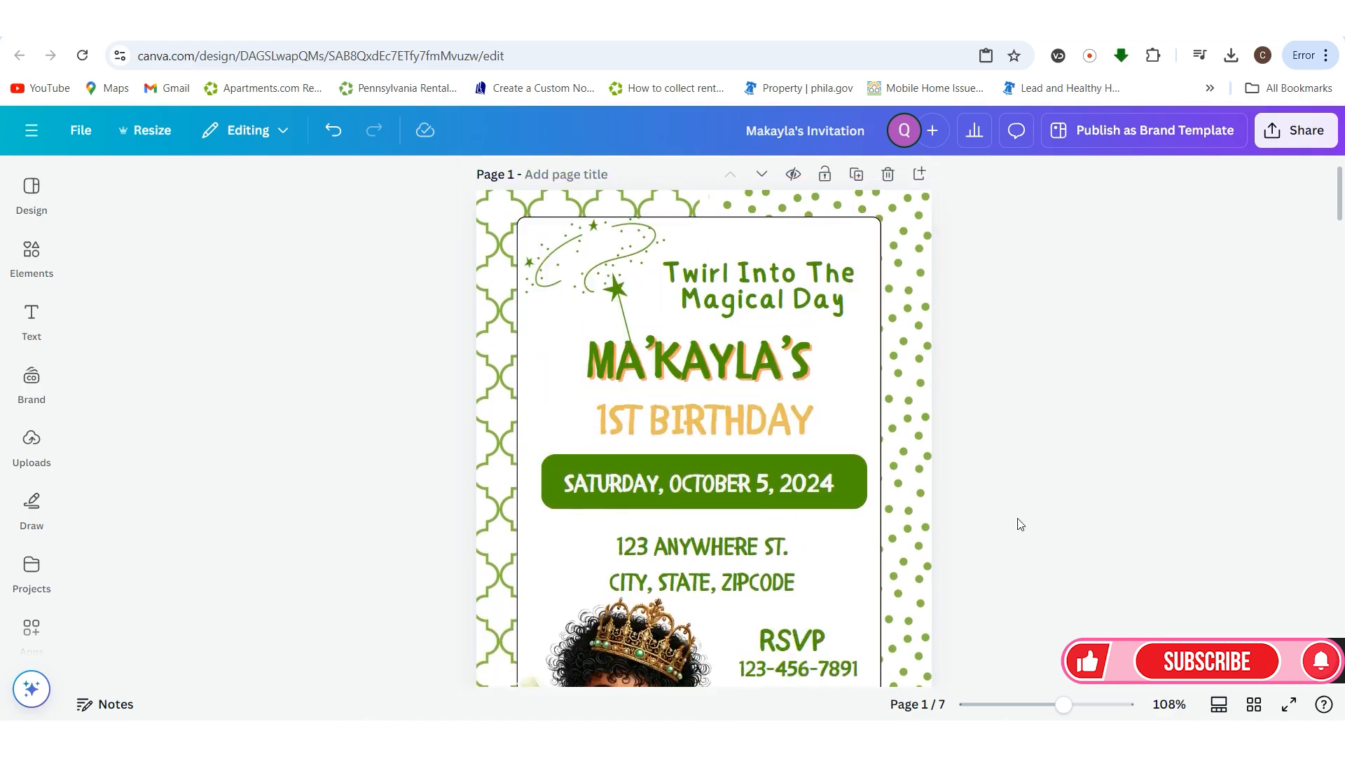
- Create a shareable template link for the invitation design and close the sharing options
{"action": "left_click", "coordinate": [1280, 138]}
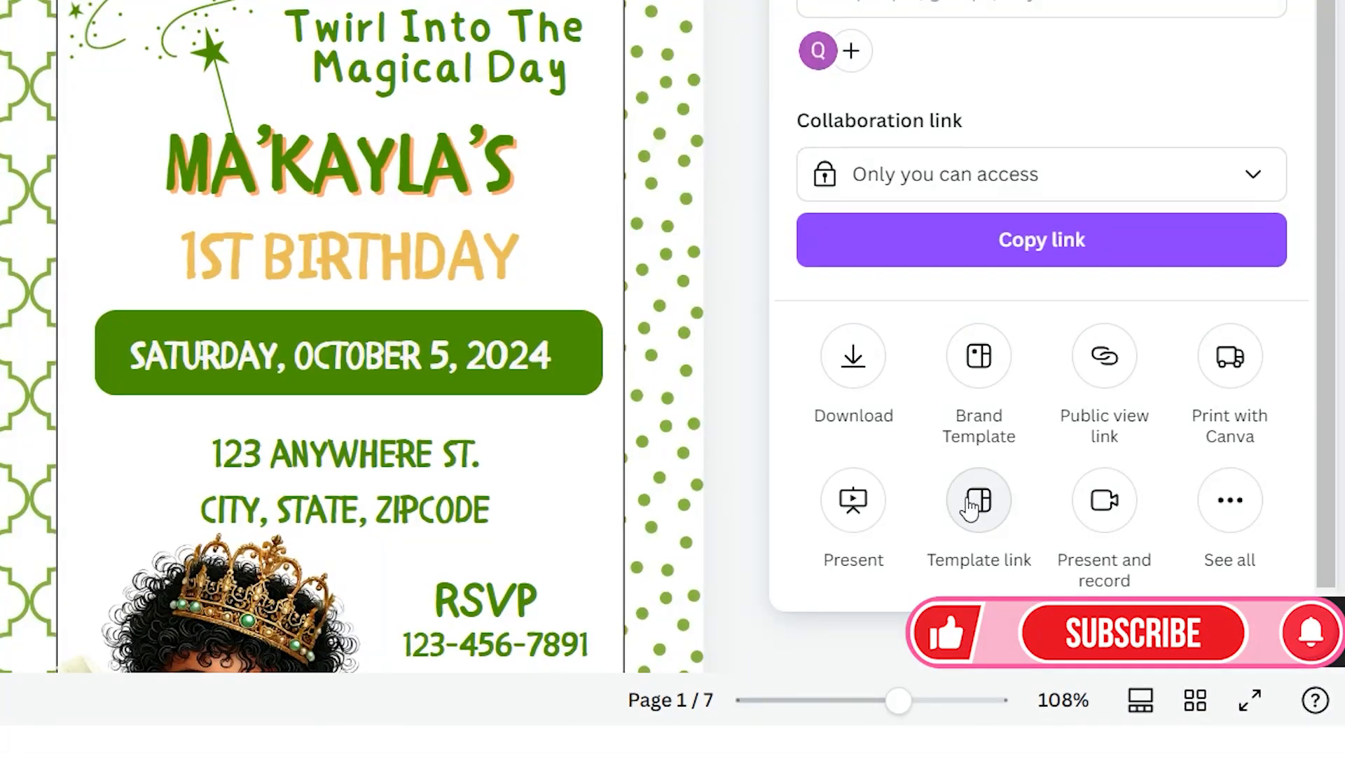
{"action": "left_click", "coordinate": [970, 503]}
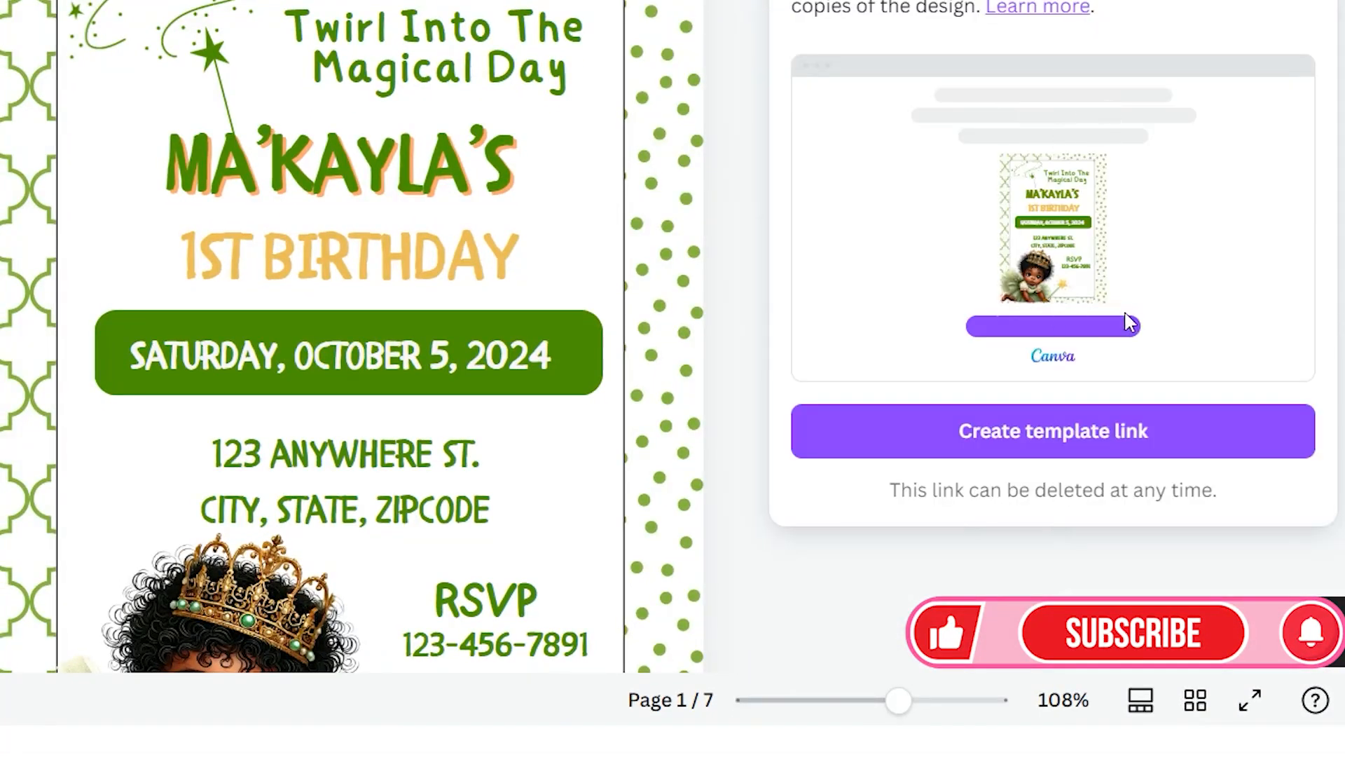
{"action": "left_click", "coordinate": [1020, 435]}
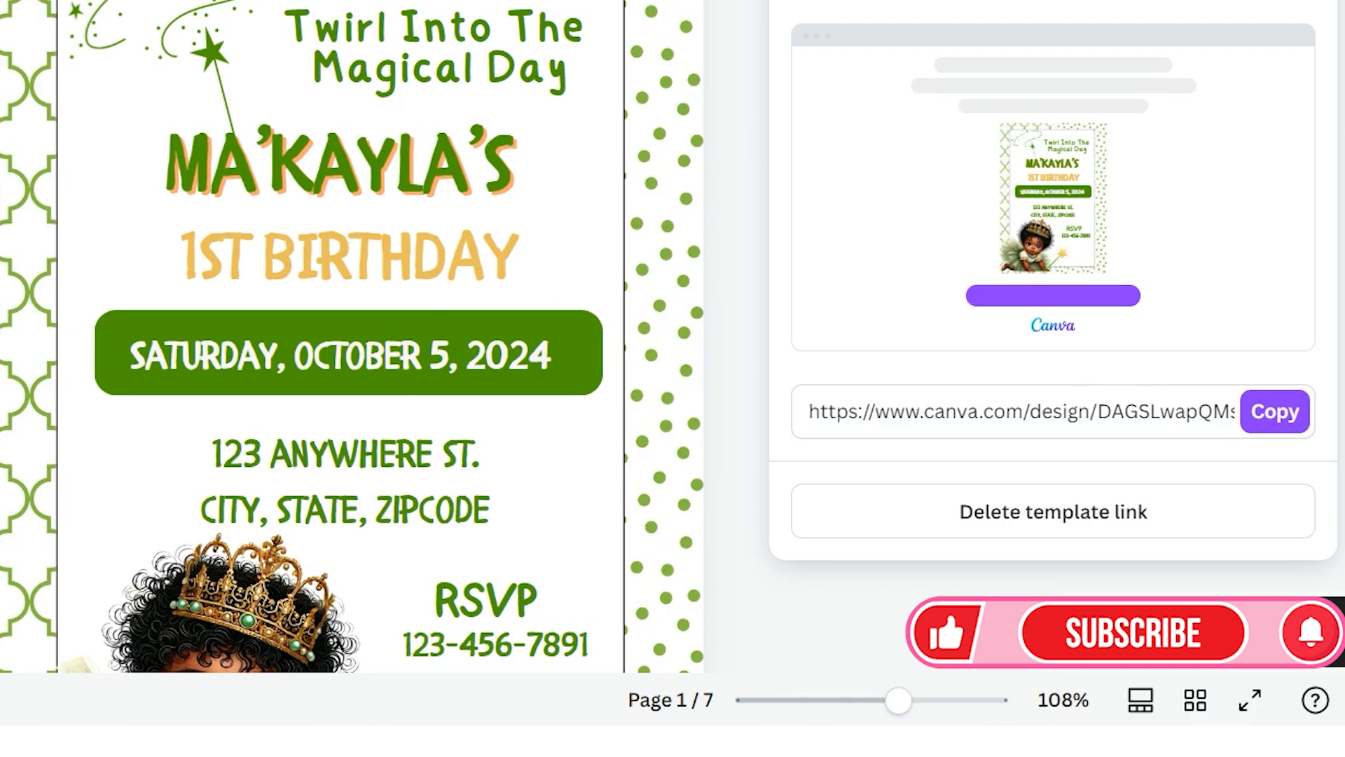
{"action": "key", "text": "Escape"}
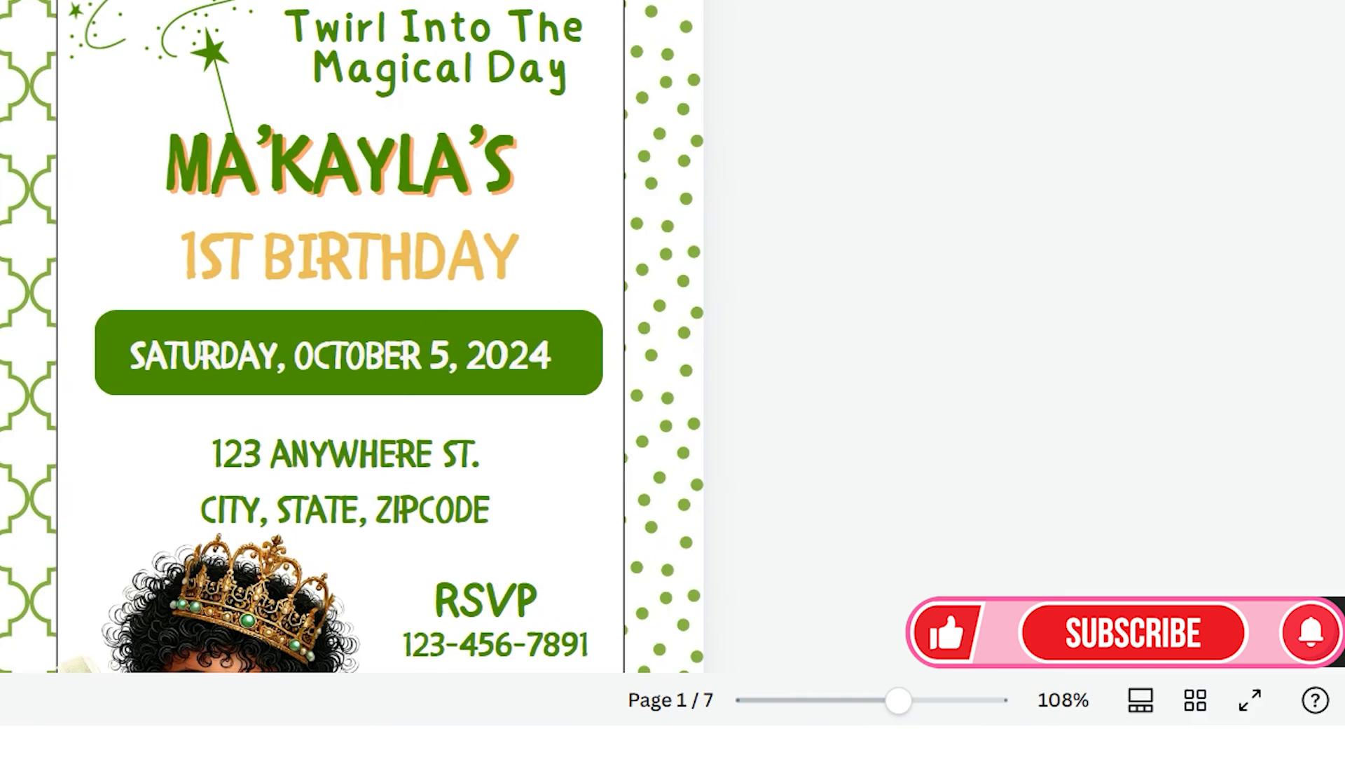
- Review the finished invitation on page 1, from the heading text down to the crowned baby and wand
{"action": "scroll", "coordinate": [946, 357], "scroll_direction": "down", "scroll_amount": 1}
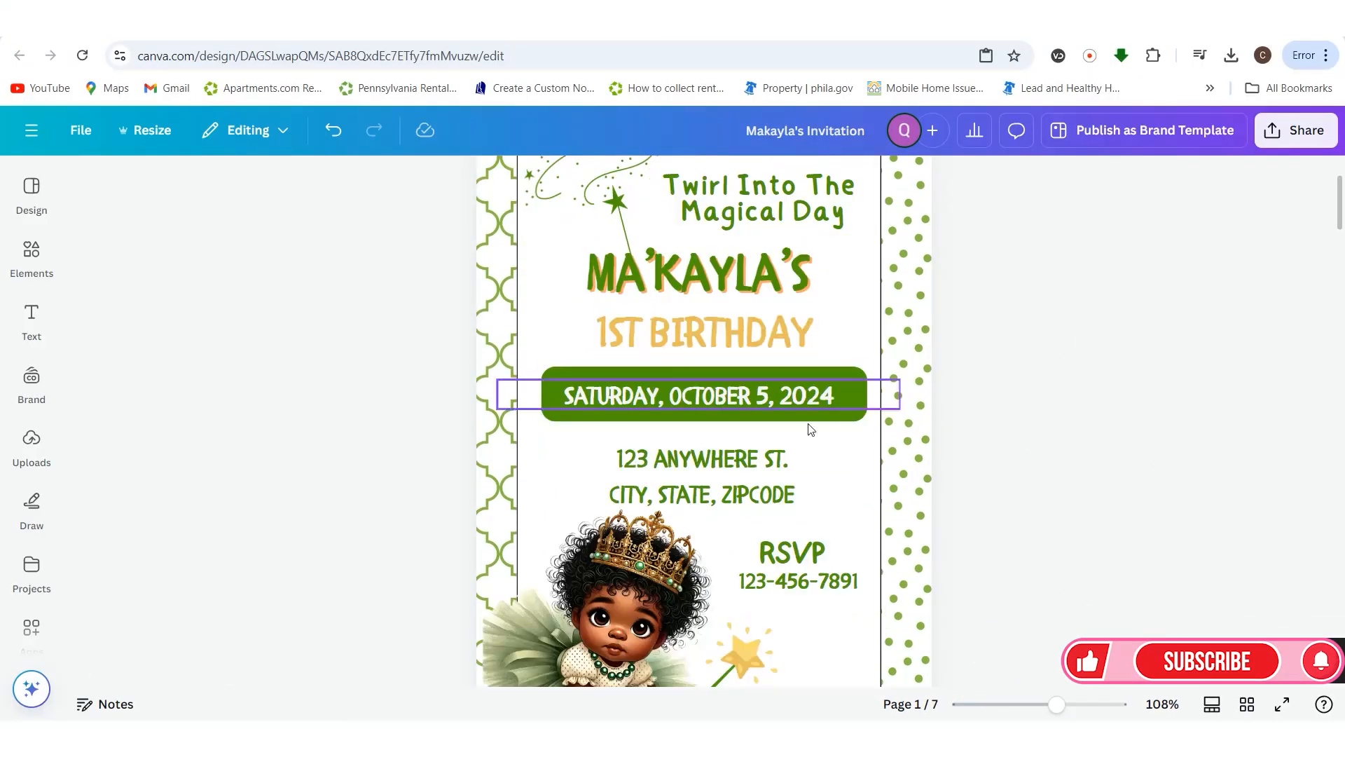
{"action": "scroll", "coordinate": [806, 441], "scroll_direction": "down", "scroll_amount": 1}
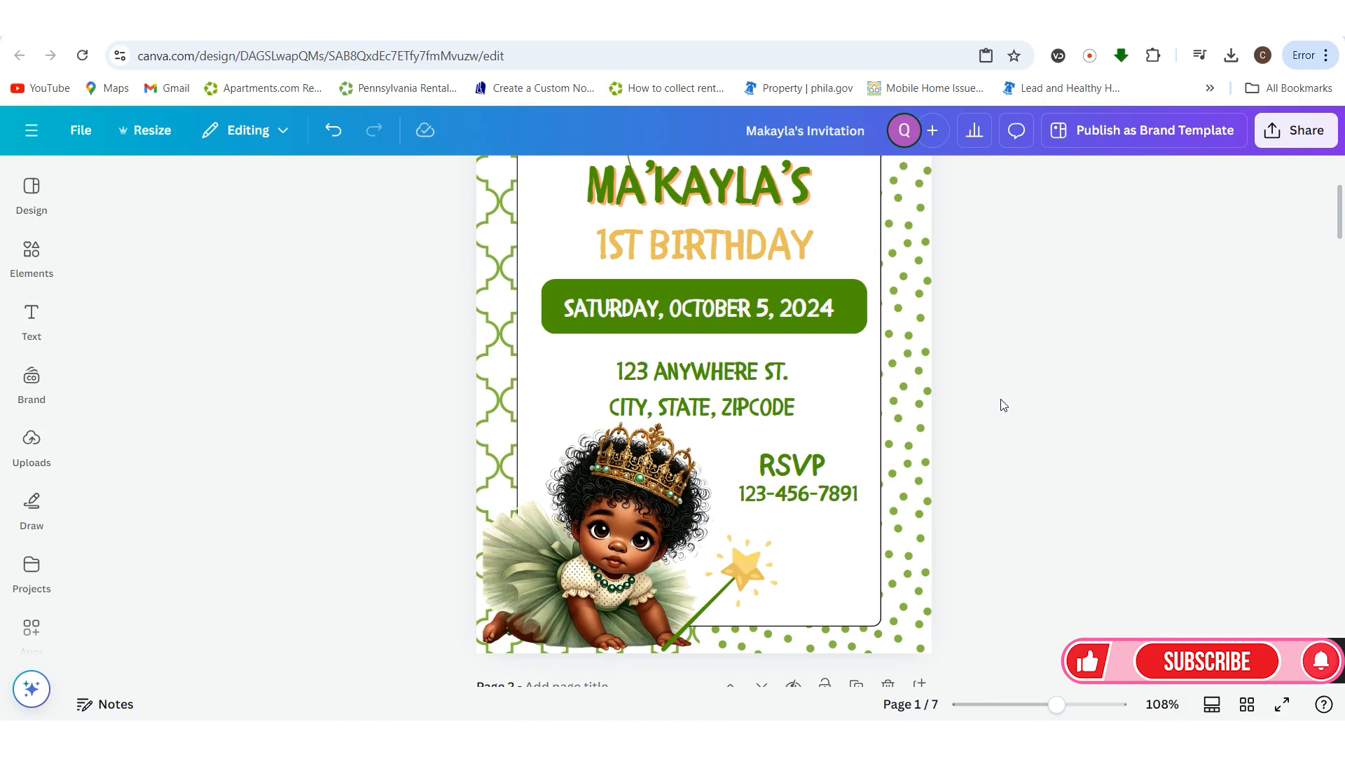
{"action": "scroll", "coordinate": [967, 573], "scroll_direction": "up", "scroll_amount": 3}
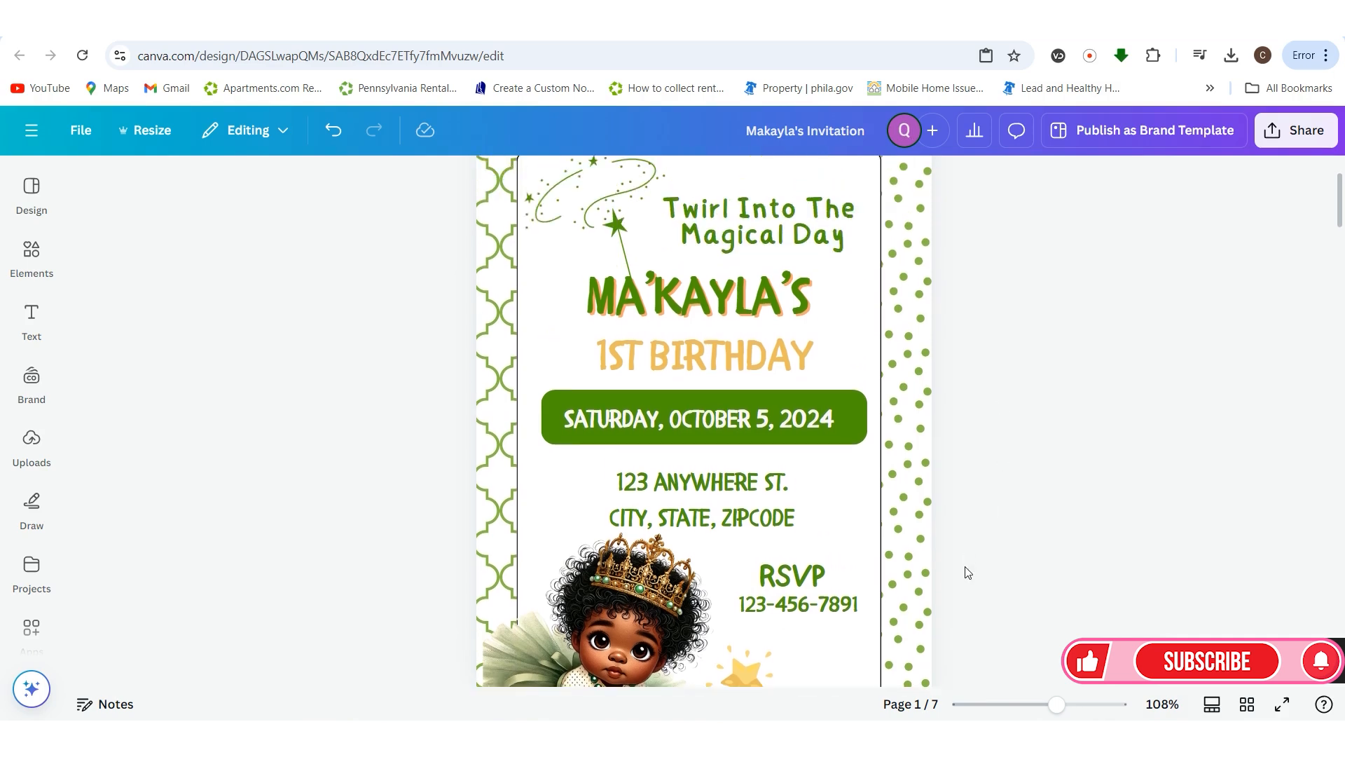
{"action": "scroll", "coordinate": [967, 573], "scroll_direction": "down", "scroll_amount": 3}
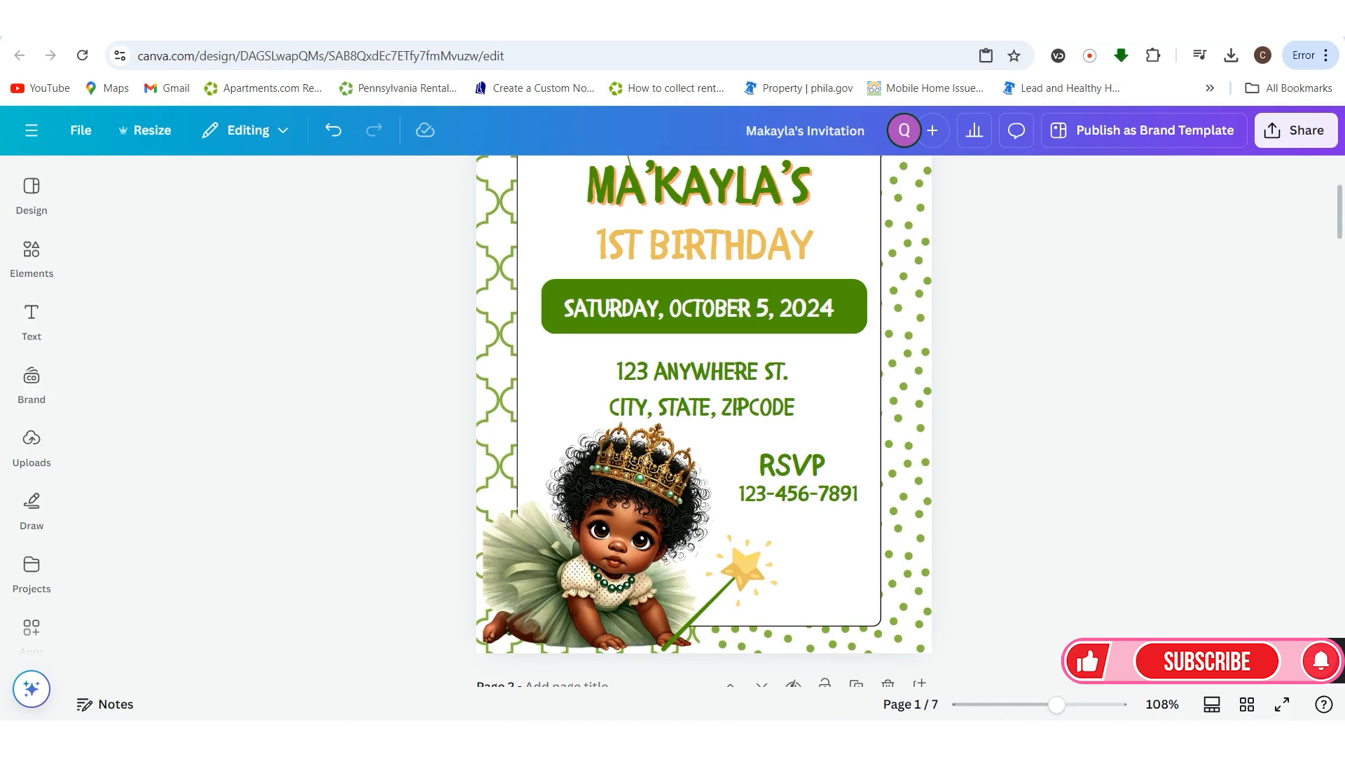
{"action": "scroll", "coordinate": [1033, 591], "scroll_direction": "up", "scroll_amount": 3}
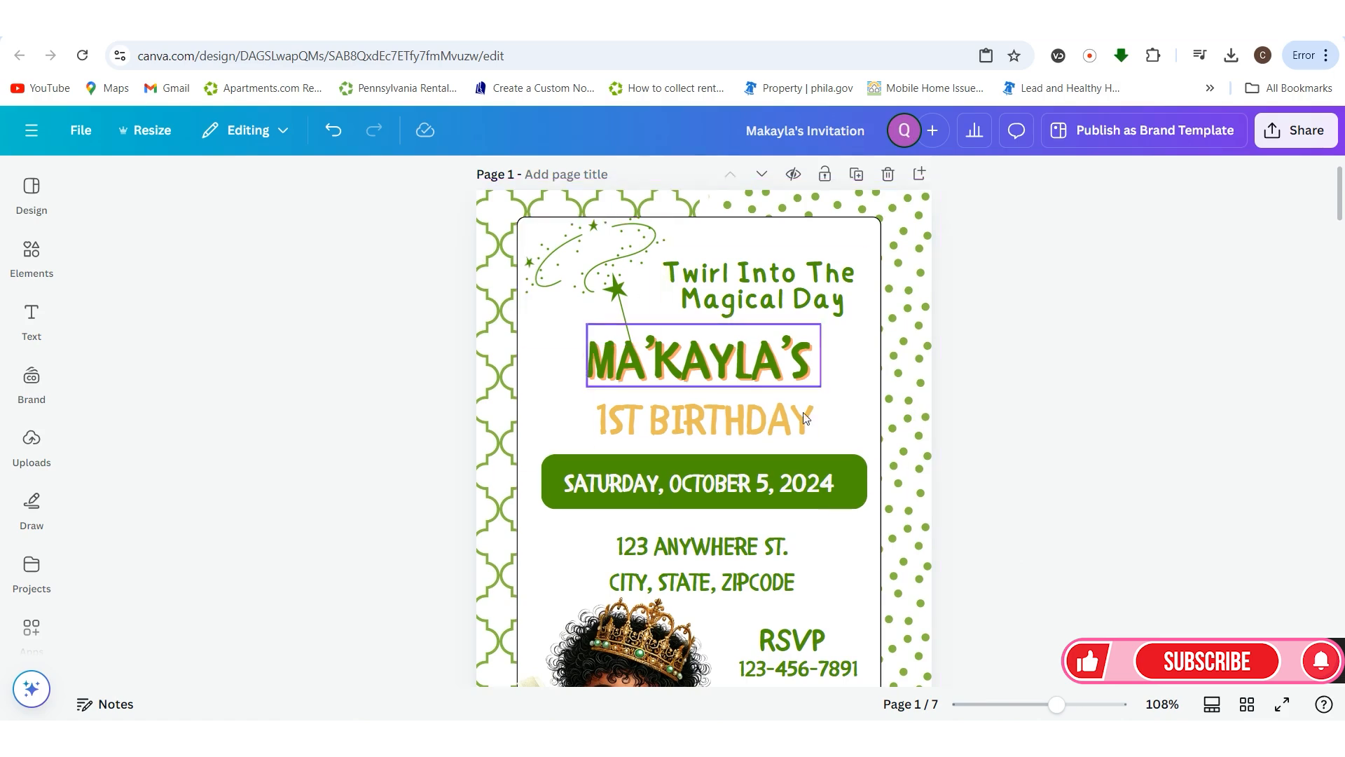
{"action": "scroll", "coordinate": [762, 526], "scroll_direction": "down", "scroll_amount": 3}
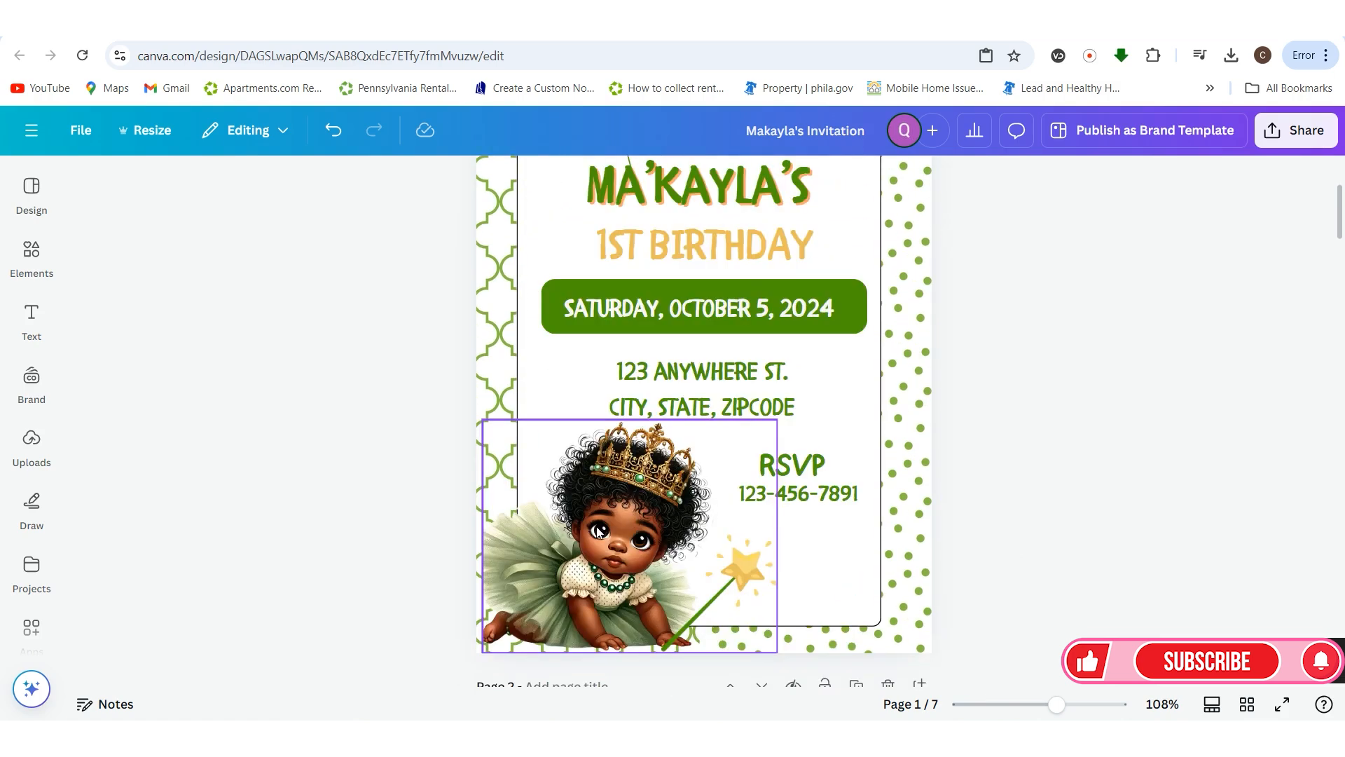
{"action": "scroll", "coordinate": [784, 609], "scroll_direction": "up", "scroll_amount": 2}
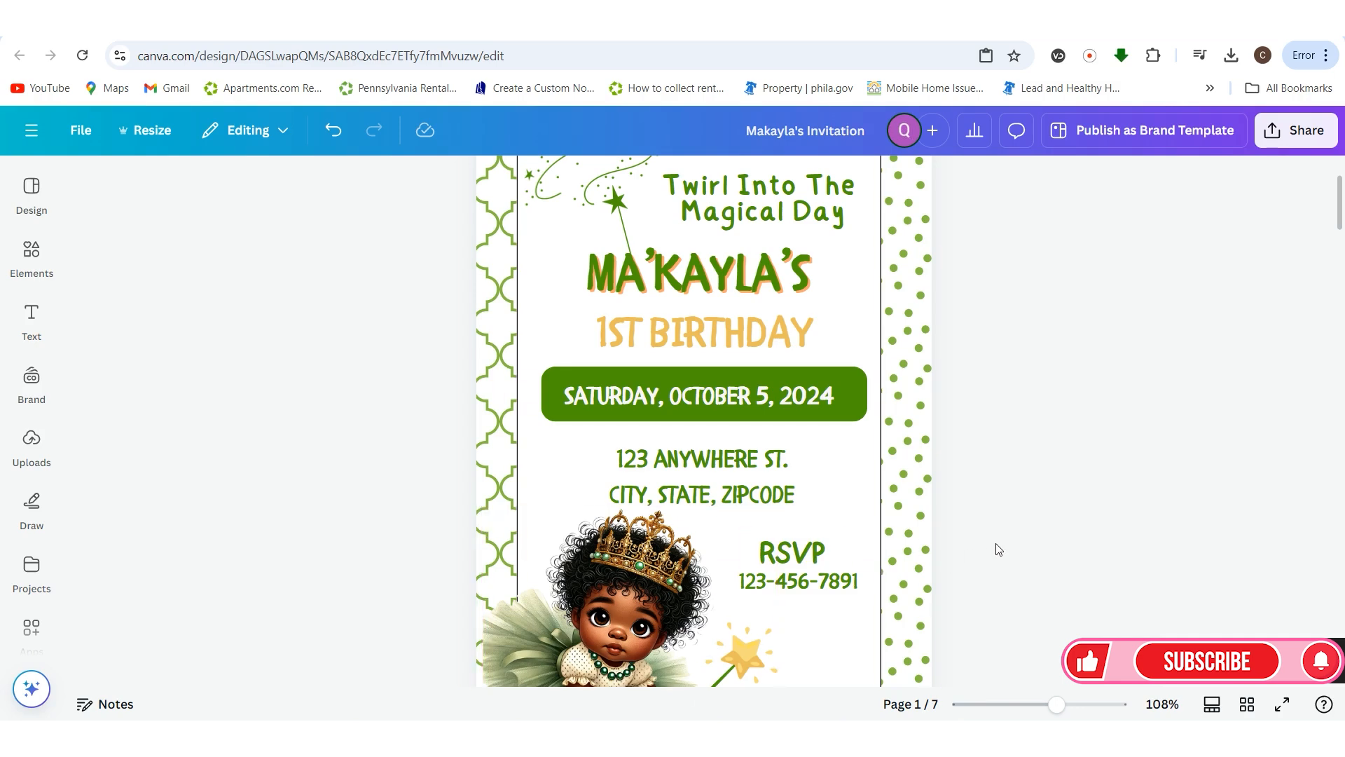
{"action": "scroll", "coordinate": [999, 550], "scroll_direction": "up", "scroll_amount": 2}
{"action": "scroll", "coordinate": [994, 555], "scroll_direction": "down", "scroll_amount": 3}
{"action": "scroll", "coordinate": [900, 527], "scroll_direction": "down", "scroll_amount": 3}
{"action": "scroll", "coordinate": [986, 550], "scroll_direction": "up", "scroll_amount": 1}
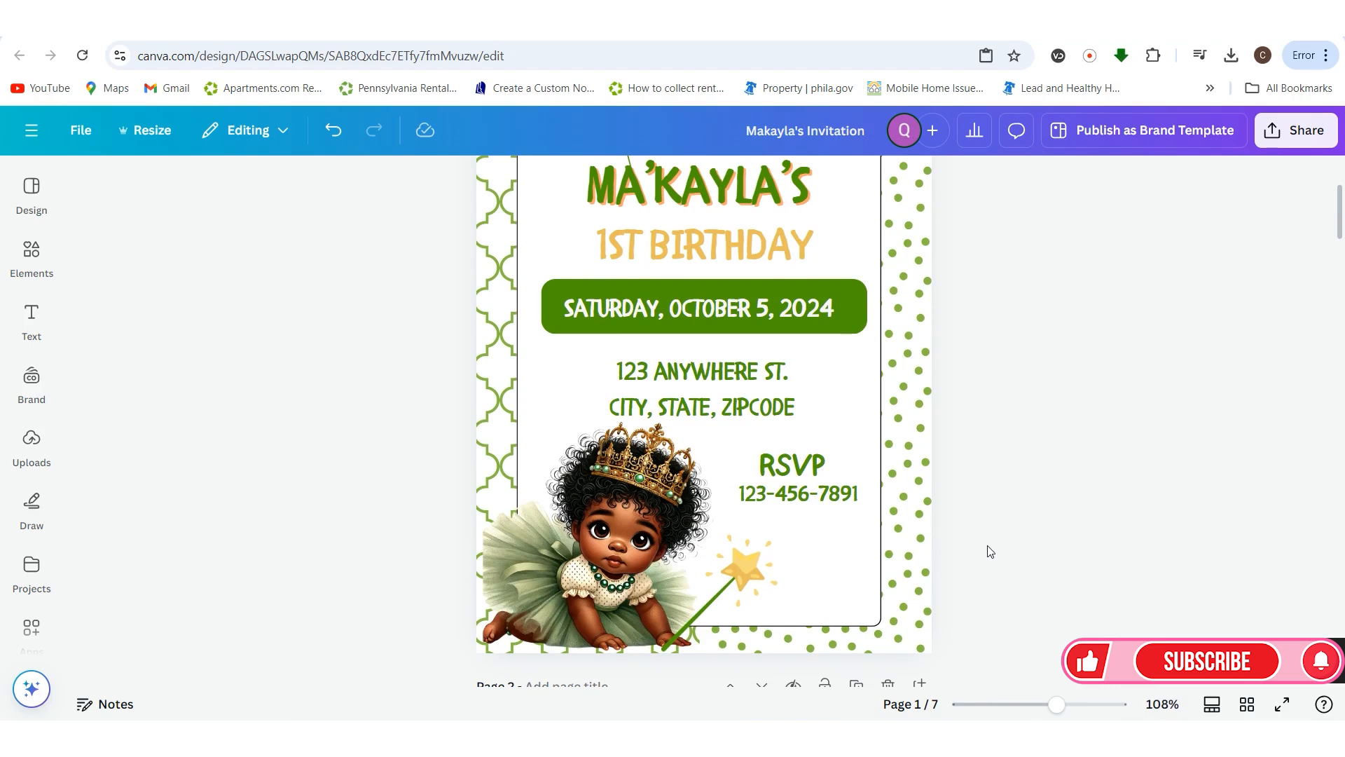